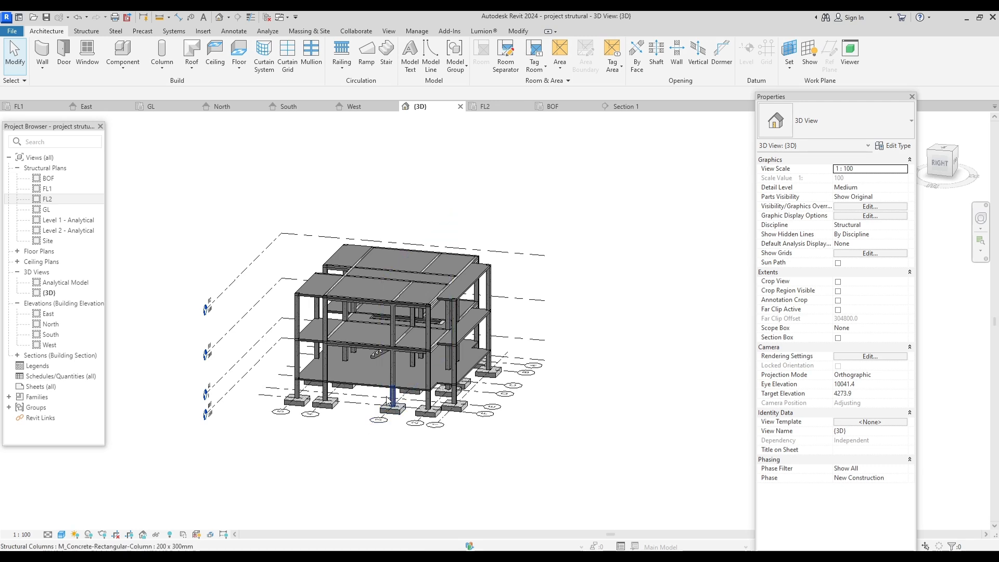
Step: Examine the finished concrete frame model from several sides in the 3D view
{"action": "scroll", "coordinate": [396, 399], "scroll_direction": "up", "scroll_amount": 1}
{"action": "middle_click_drag", "start_coordinate": [396, 400], "coordinate": [368, 413], "text": "shift"}
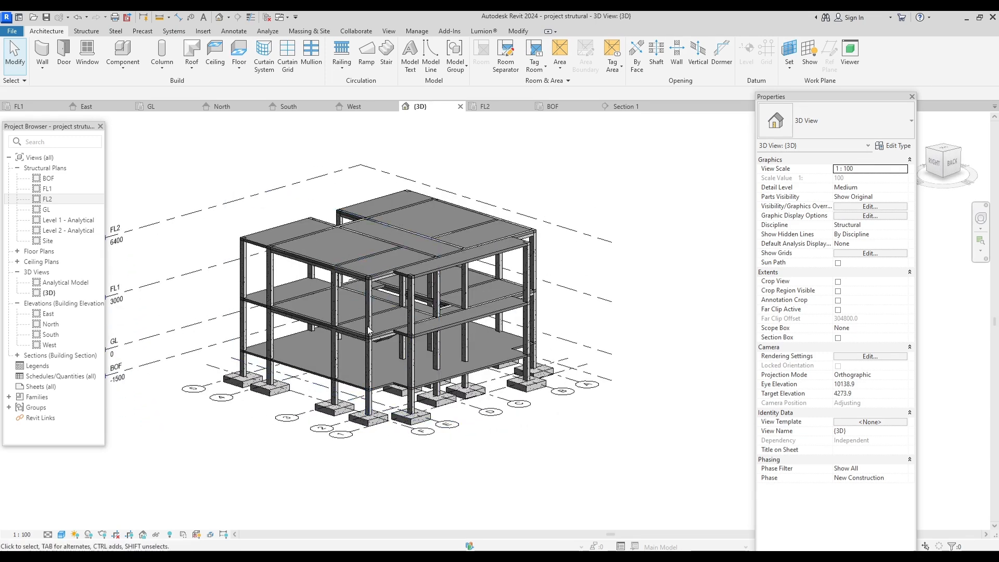
{"action": "mouse_move", "coordinate": [382, 345]}
{"action": "middle_mouse_down", "text": "shift"}
{"action": "mouse_move", "coordinate": [411, 349]}
{"action": "mouse_move", "coordinate": [401, 341]}
{"action": "middle_mouse_up", "text": "shift"}
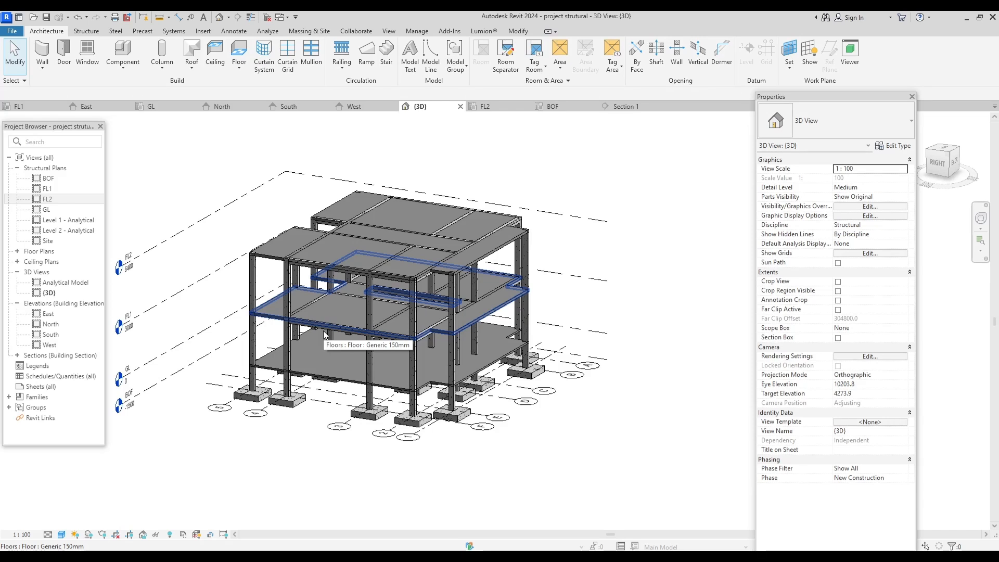
{"action": "middle_click_drag", "start_coordinate": [324, 334], "coordinate": [471, 394], "text": "shift"}
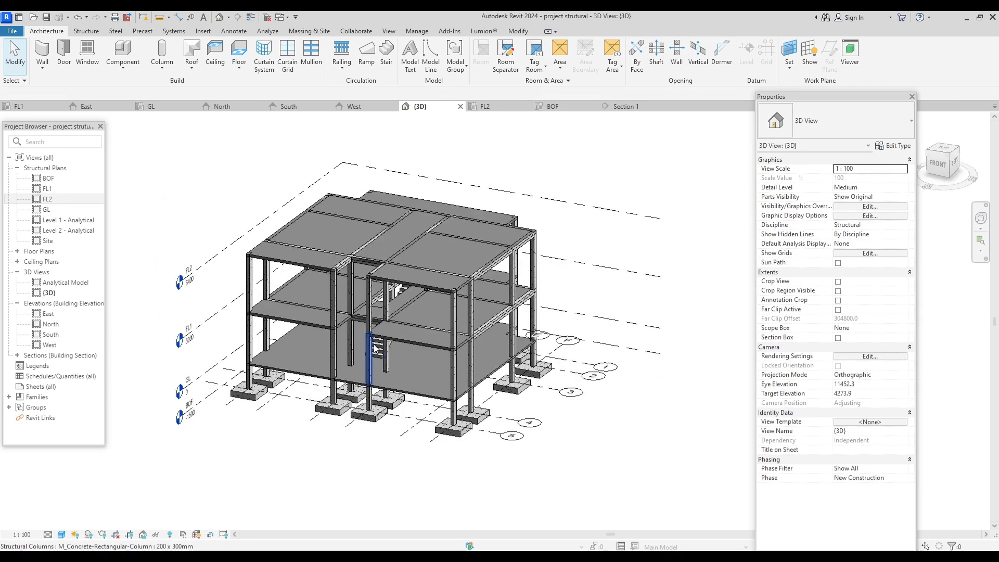
{"action": "middle_click_drag", "start_coordinate": [380, 348], "coordinate": [474, 385], "text": "shift"}
{"action": "scroll", "coordinate": [394, 351], "scroll_direction": "up", "scroll_amount": 2}
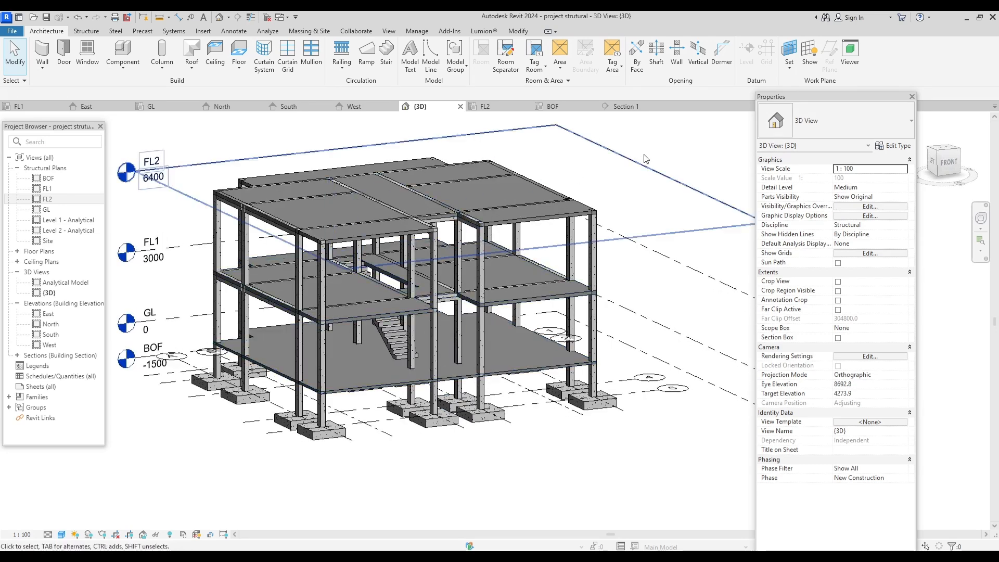
Step: Close all open views of the structural project so that the project itself closes
{"action": "left_click", "coordinate": [460, 106]}
{"action": "left_click", "coordinate": [460, 106]}
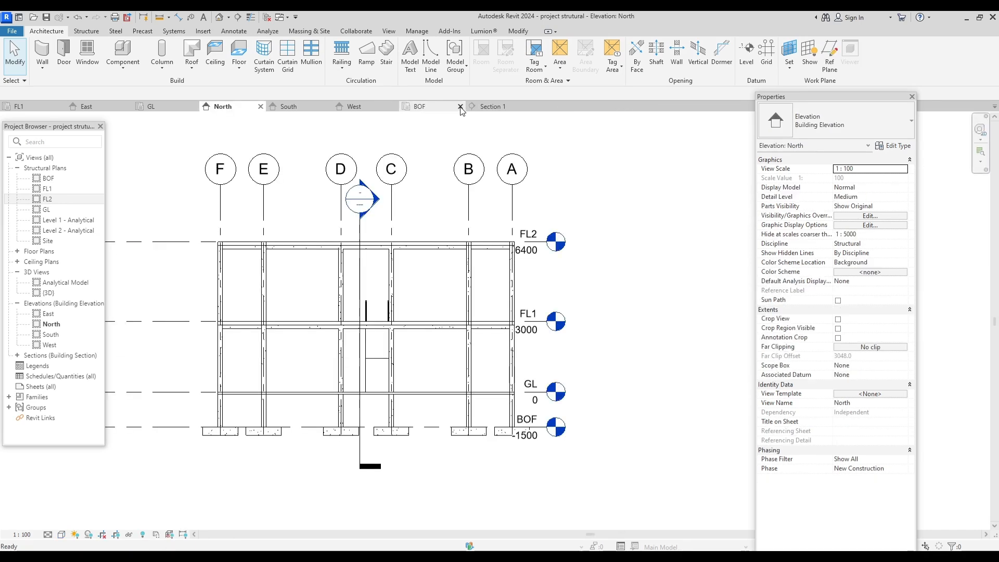
{"action": "left_click", "coordinate": [460, 107]}
{"action": "left_click", "coordinate": [460, 108]}
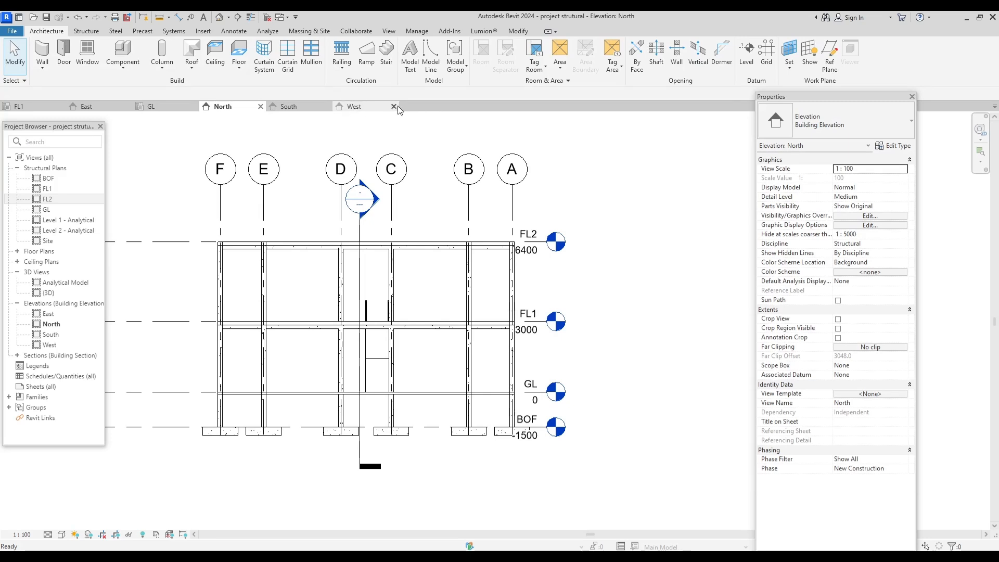
{"action": "left_click", "coordinate": [394, 107]}
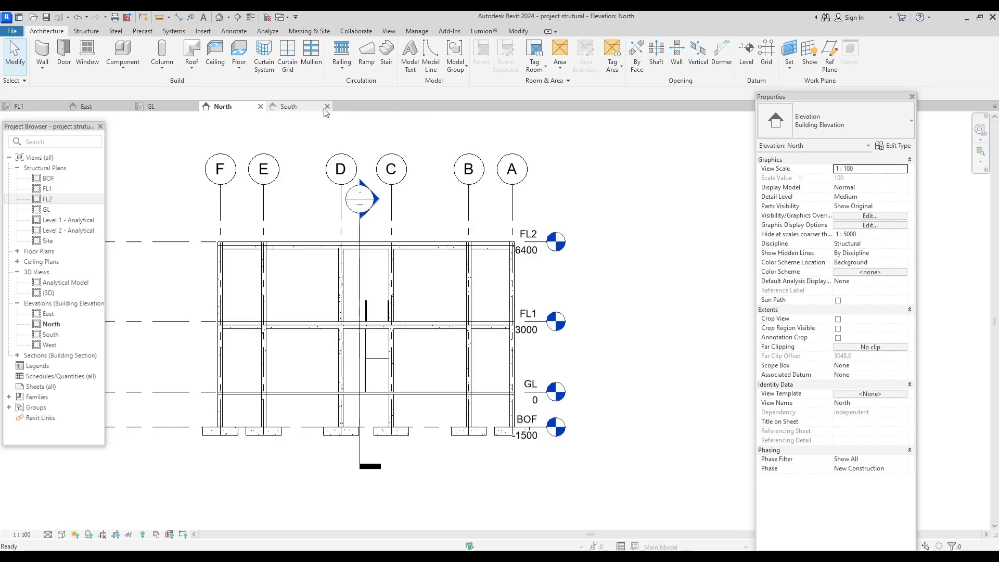
{"action": "left_click", "coordinate": [327, 106]}
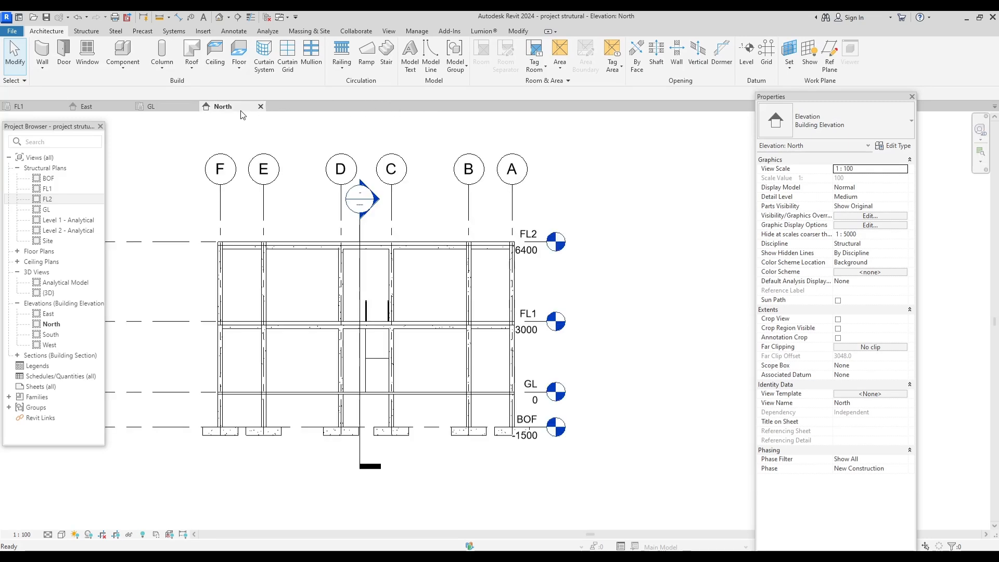
{"action": "left_click", "coordinate": [261, 106]}
{"action": "left_click", "coordinate": [194, 106]}
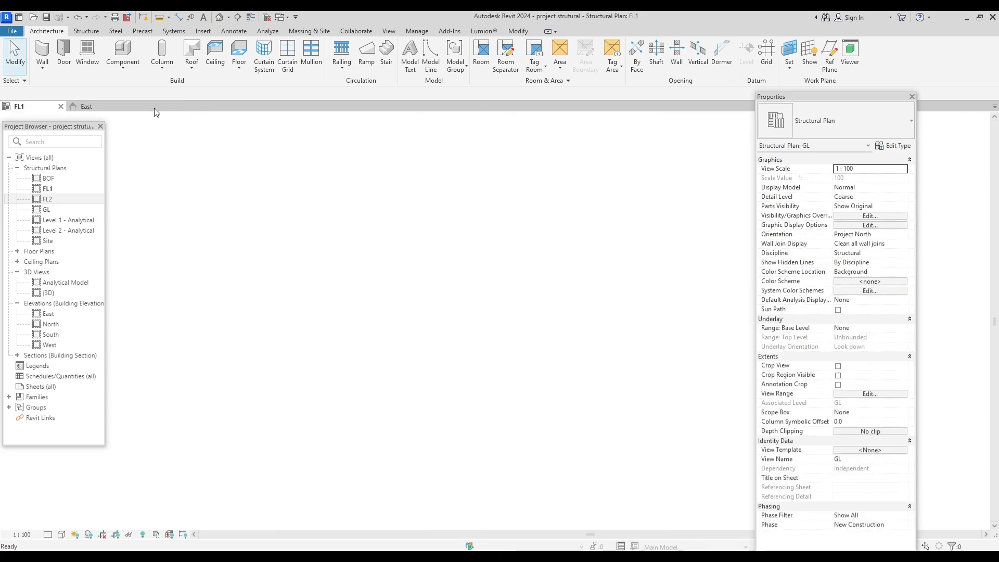
{"action": "left_click", "coordinate": [126, 106]}
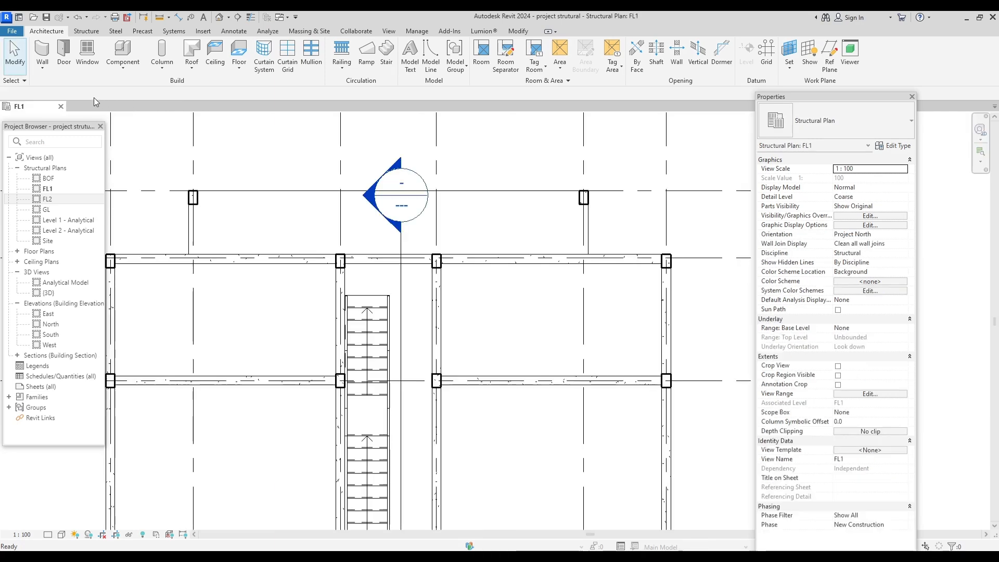
{"action": "left_click", "coordinate": [60, 106]}
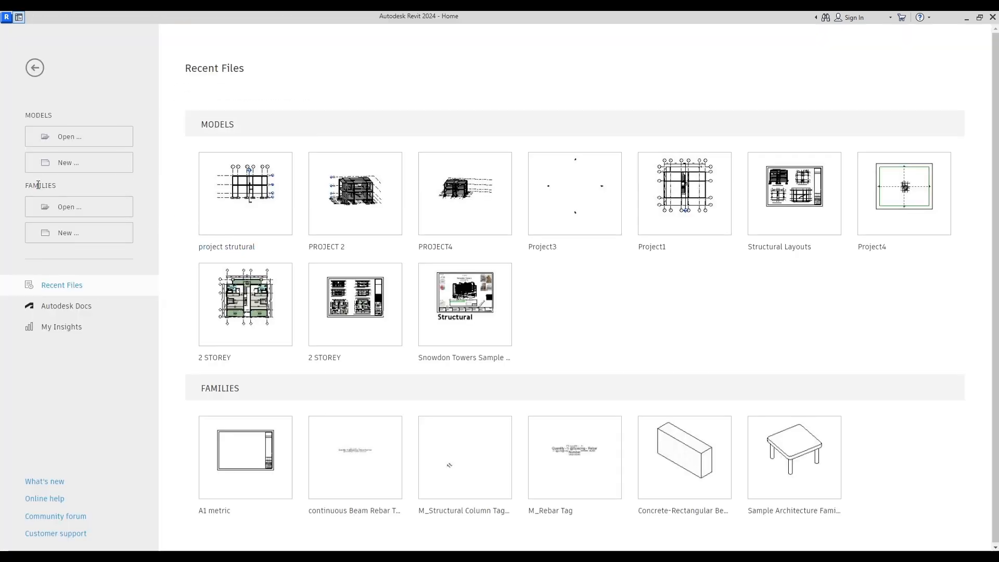
Step: Create a new project from the Structural Analysis-DefaultMetric template in the English templates folder
{"action": "left_click", "coordinate": [61, 164]}
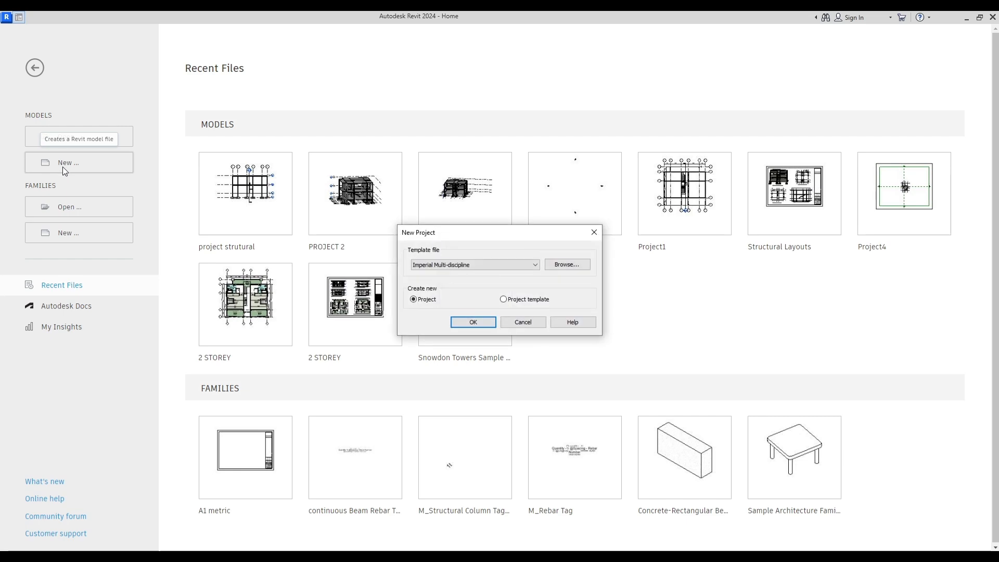
{"action": "left_click", "coordinate": [567, 266]}
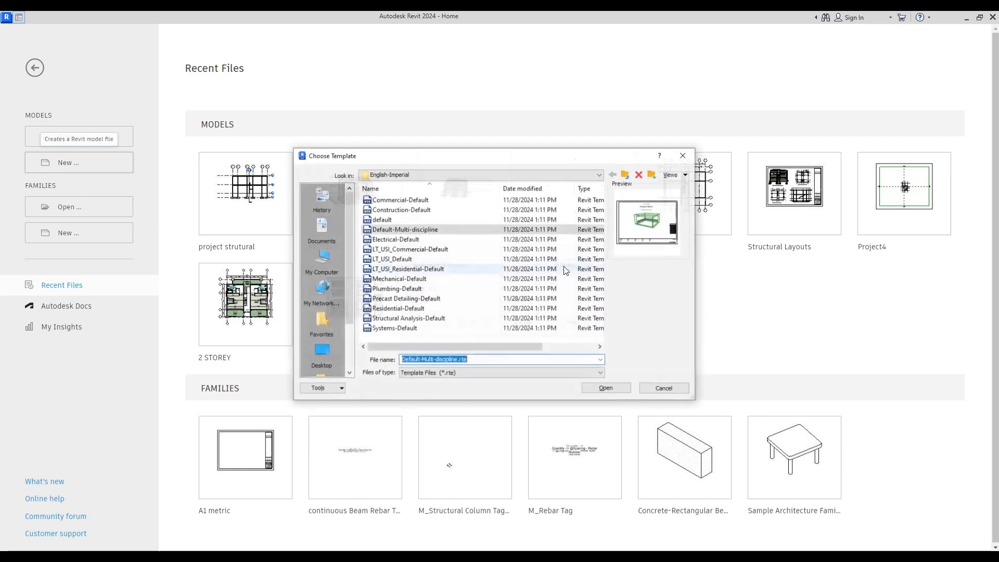
{"action": "left_click", "coordinate": [626, 174]}
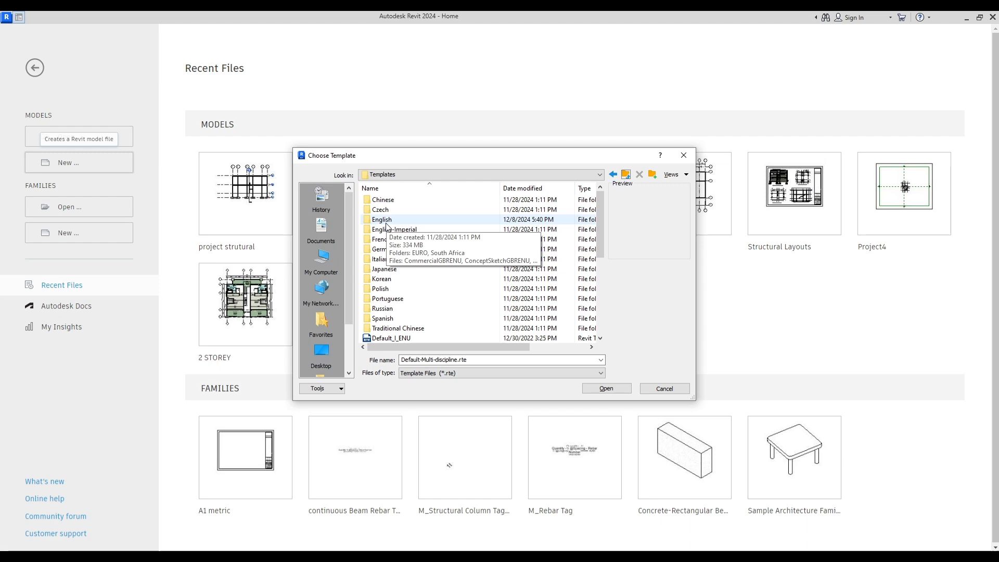
{"action": "double_click", "coordinate": [387, 219]}
{"action": "scroll", "coordinate": [407, 307], "scroll_direction": "down", "scroll_amount": 5}
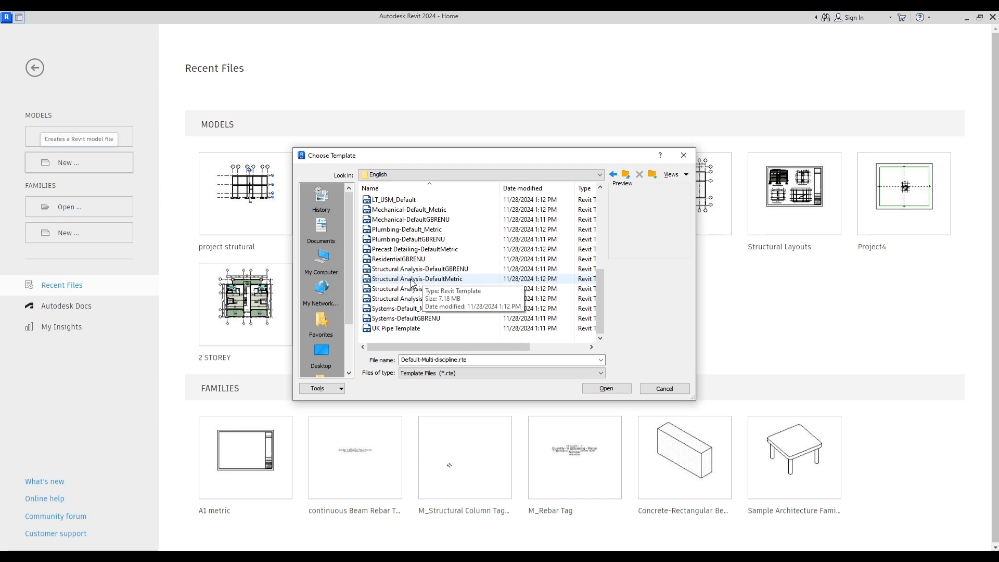
{"action": "left_click", "coordinate": [416, 280]}
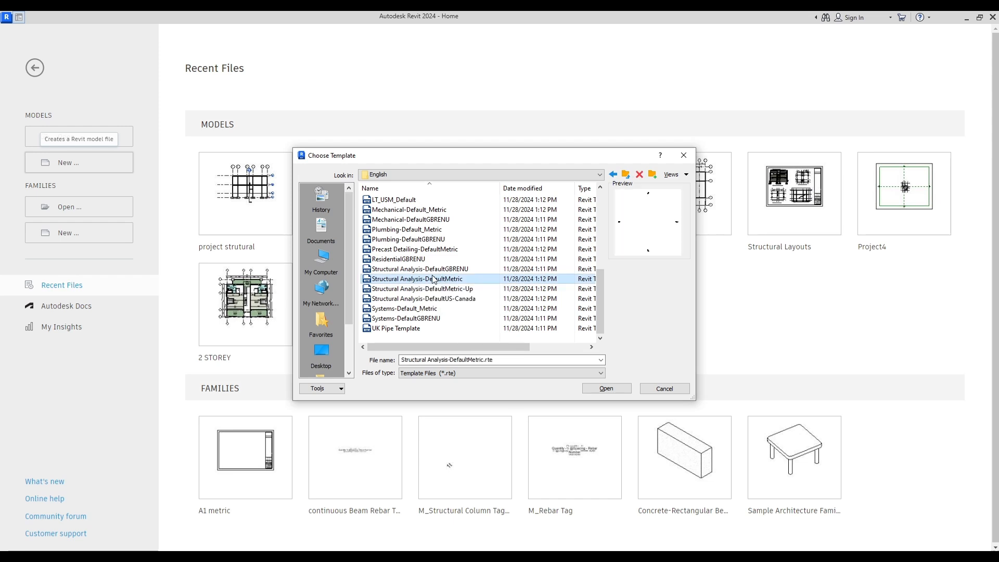
{"action": "left_click", "coordinate": [606, 389]}
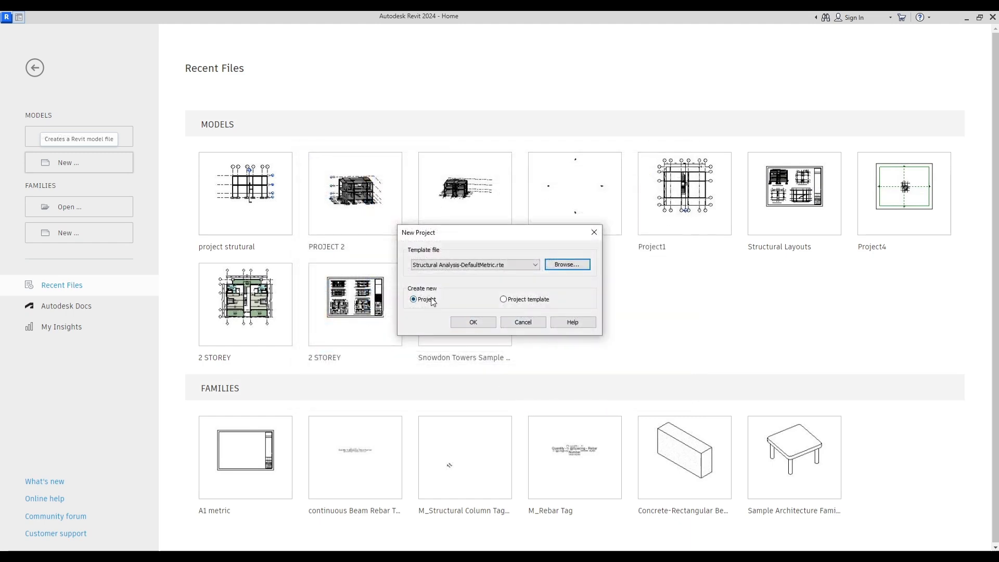
{"action": "left_click", "coordinate": [478, 321]}
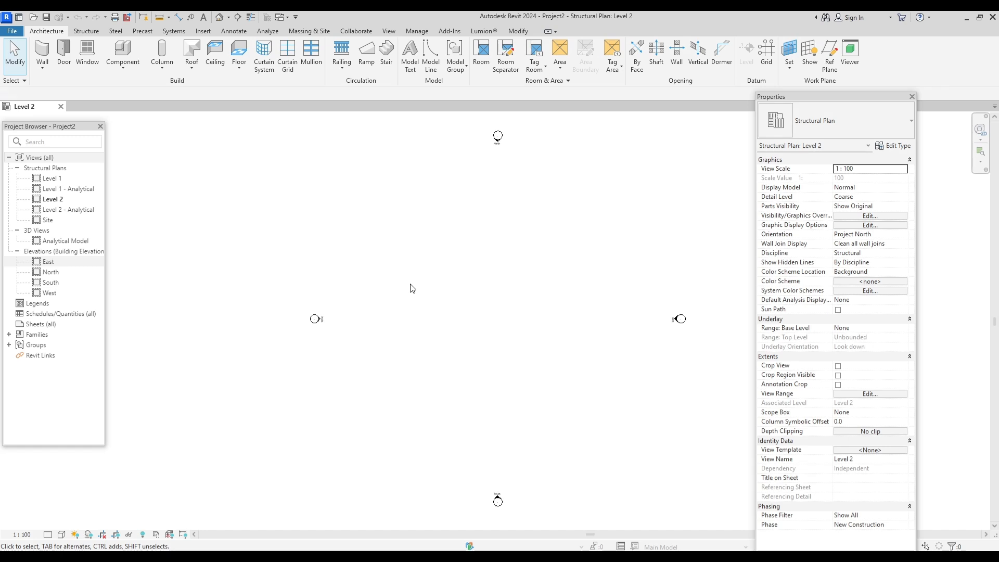
Step: Open the East elevation and rename Level 1 to GL, renaming the corresponding views too
{"action": "left_click", "coordinate": [48, 262]}
{"action": "double_click", "coordinate": [50, 263]}
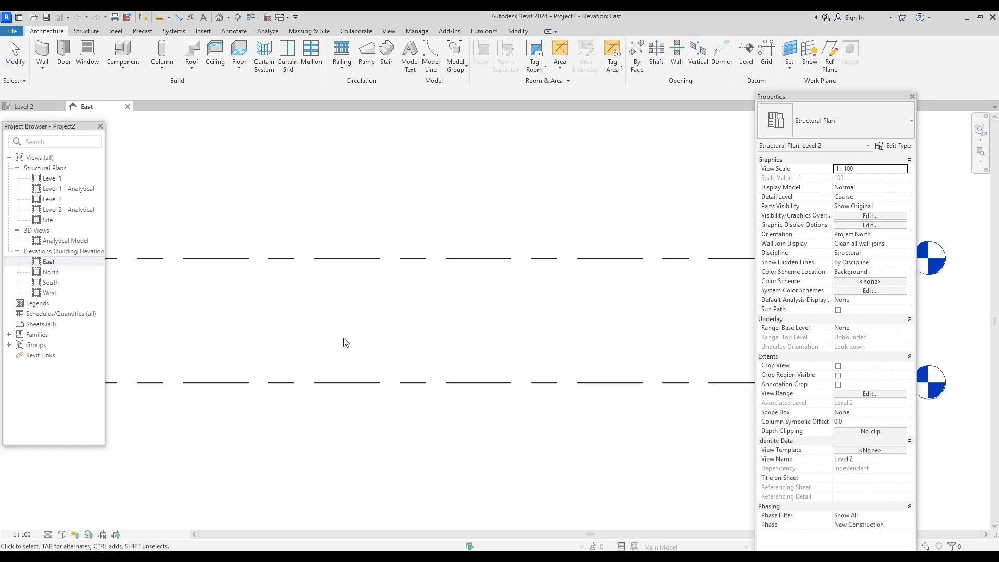
{"action": "scroll", "coordinate": [407, 366], "scroll_direction": "down", "scroll_amount": 2}
{"action": "middle_click_drag", "start_coordinate": [480, 391], "coordinate": [361, 369]}
{"action": "scroll", "coordinate": [571, 341], "scroll_direction": "up", "scroll_amount": 2}
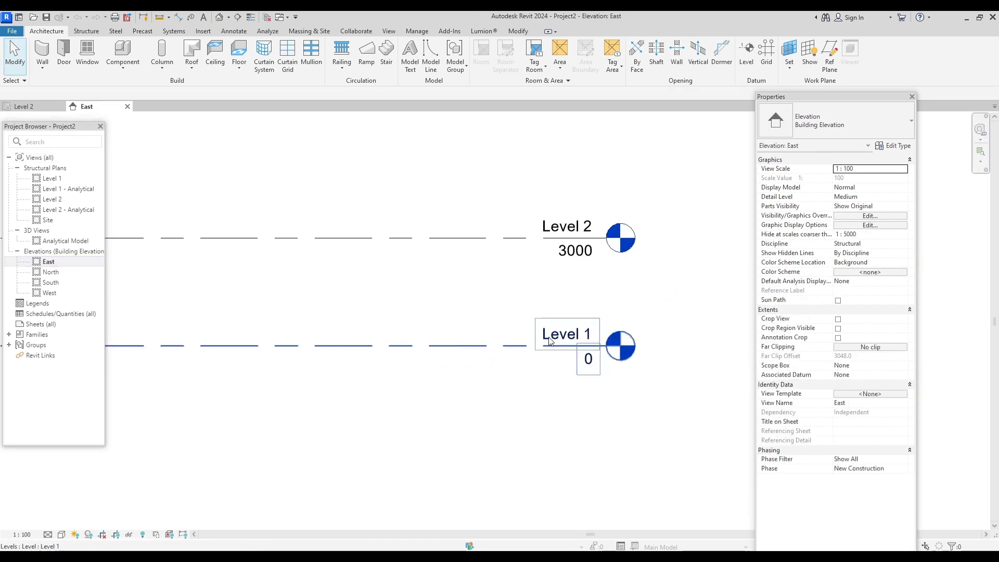
{"action": "left_click", "coordinate": [571, 340]}
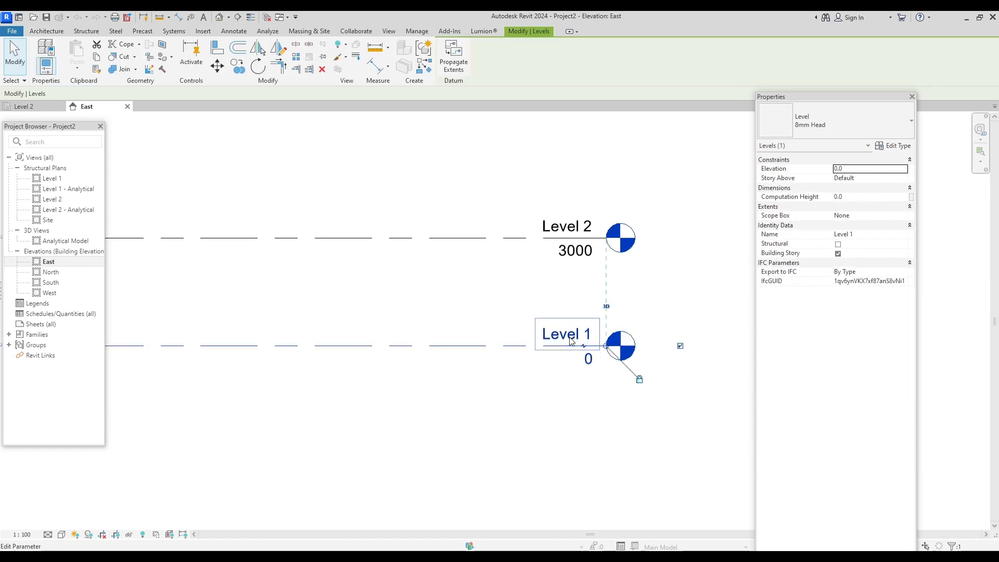
{"action": "left_click", "coordinate": [563, 340]}
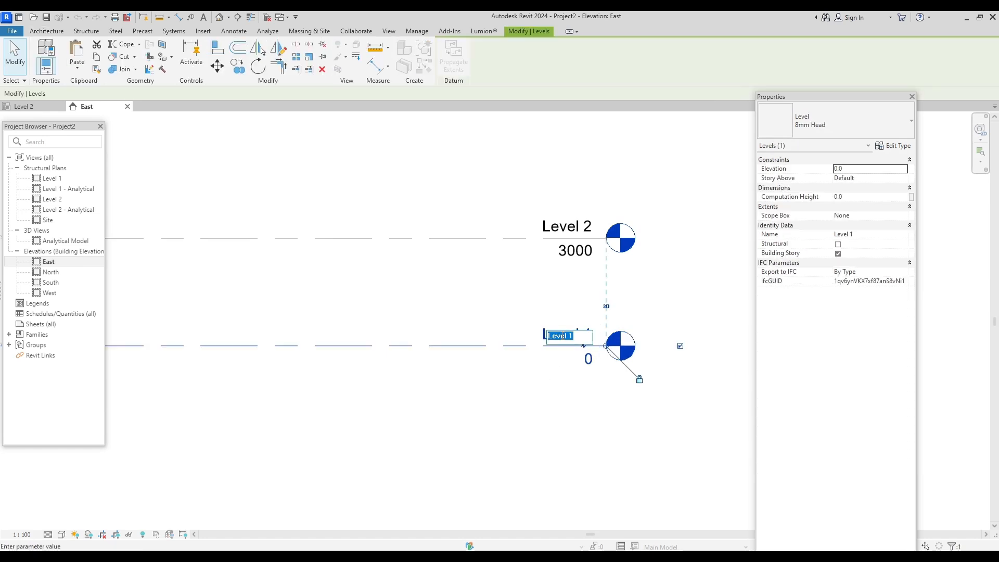
{"action": "type", "text": "GL"}
{"action": "key", "text": "Return"}
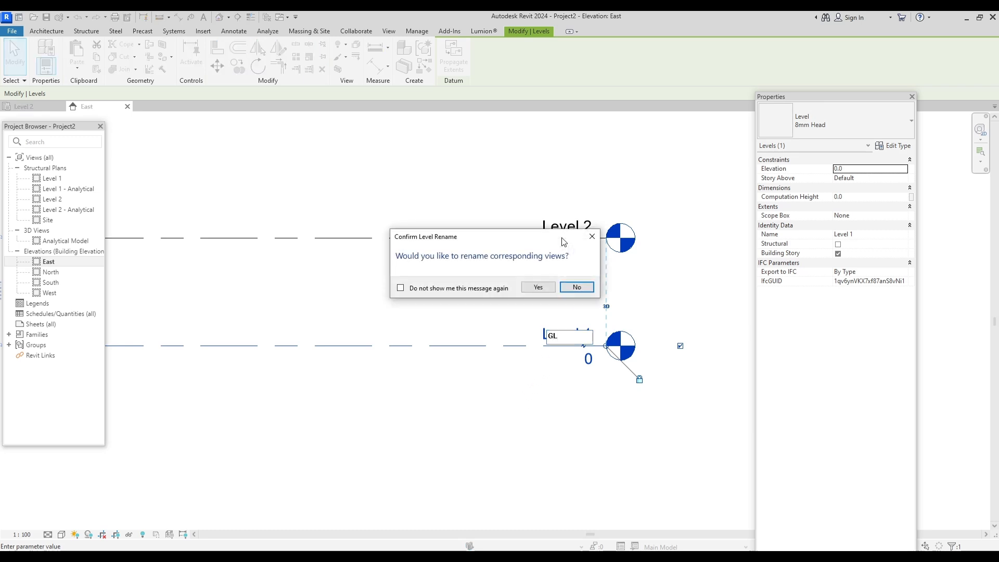
{"action": "left_click", "coordinate": [536, 287]}
Step: Rename Level 2 to FL1 together with its corresponding views
{"action": "left_click", "coordinate": [555, 226]}
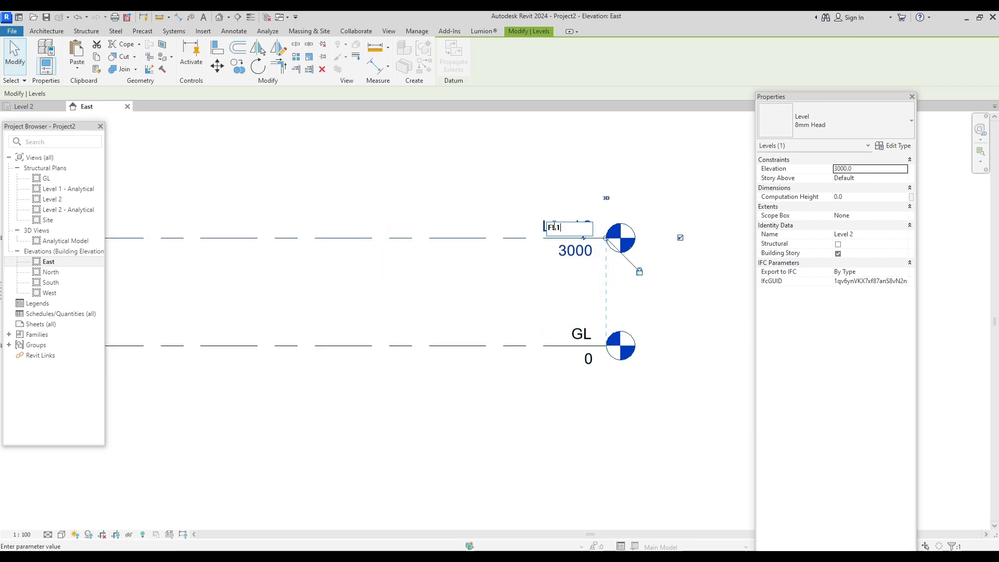
{"action": "type", "text": "FL1"}
{"action": "key", "text": "Return"}
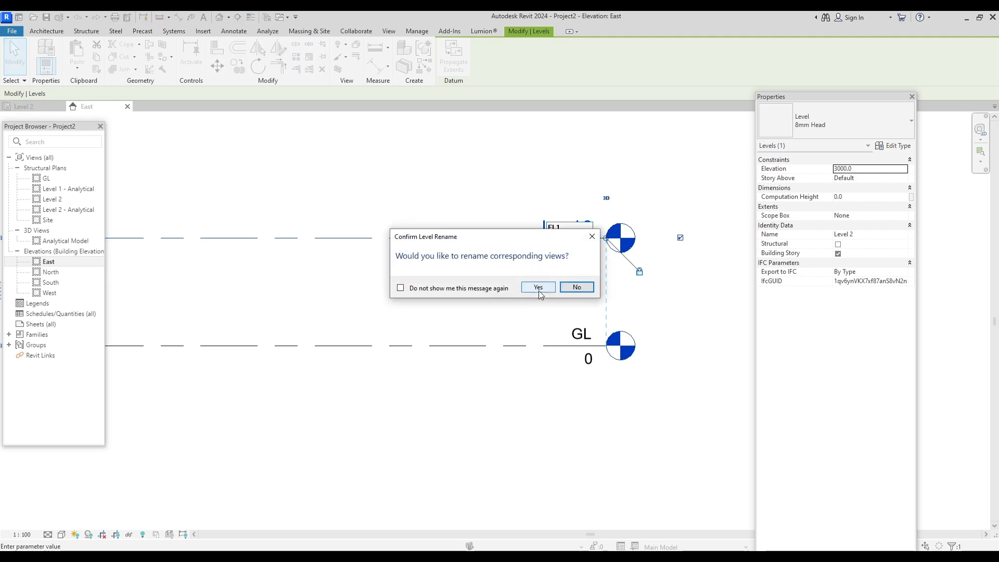
{"action": "left_click", "coordinate": [539, 289]}
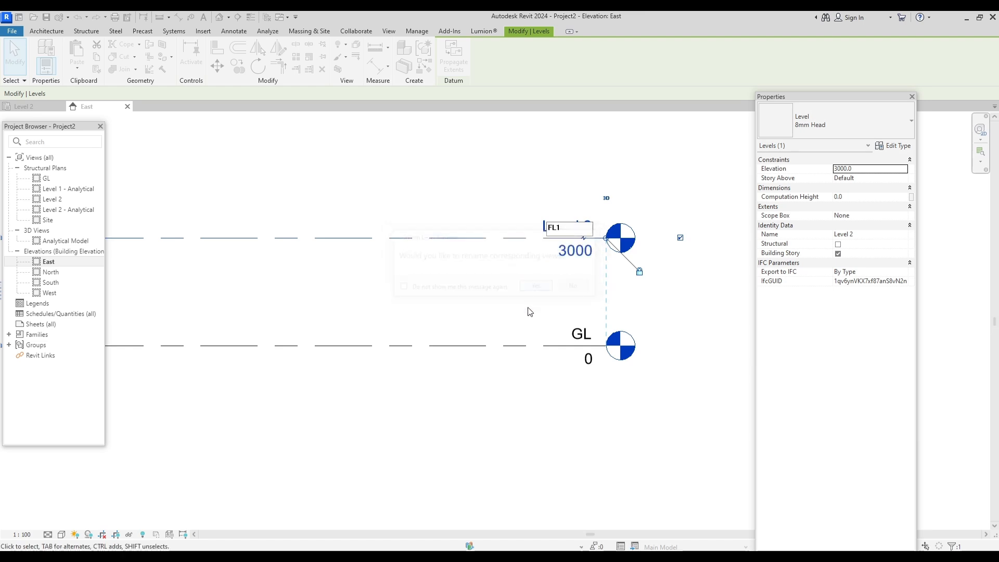
{"action": "scroll", "coordinate": [534, 289], "scroll_direction": "down", "scroll_amount": 2}
{"action": "middle_click_drag", "start_coordinate": [531, 288], "coordinate": [536, 341]}
{"action": "left_click", "coordinate": [524, 279]}
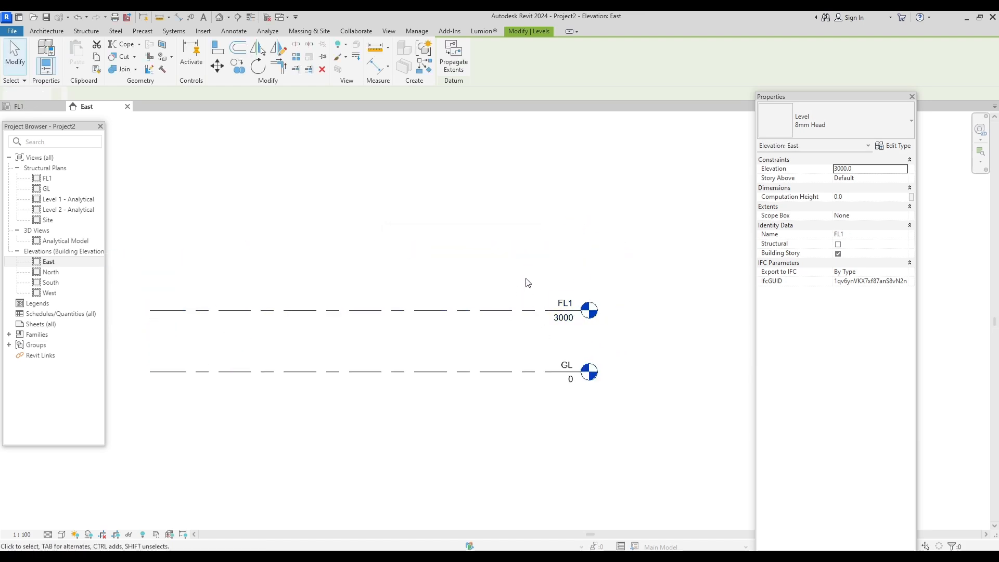
Step: Draw a new level above FL1 at an elevation of about 6100 mm, aligned with the existing level heads
{"action": "scroll", "coordinate": [522, 289], "scroll_direction": "down", "scroll_amount": 1}
{"action": "left_click", "coordinate": [747, 52]}
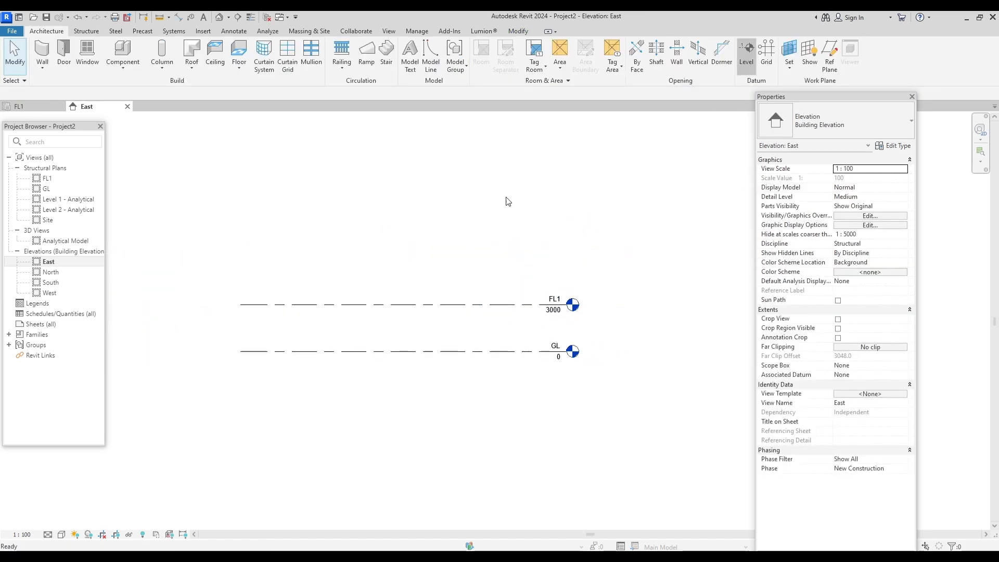
{"action": "left_click", "coordinate": [265, 256]}
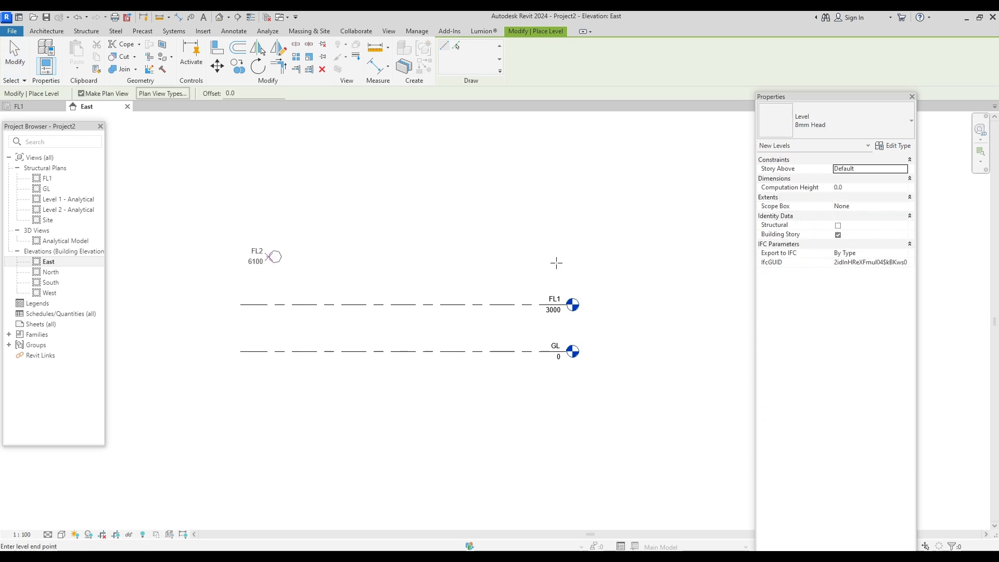
{"action": "left_click", "coordinate": [564, 257]}
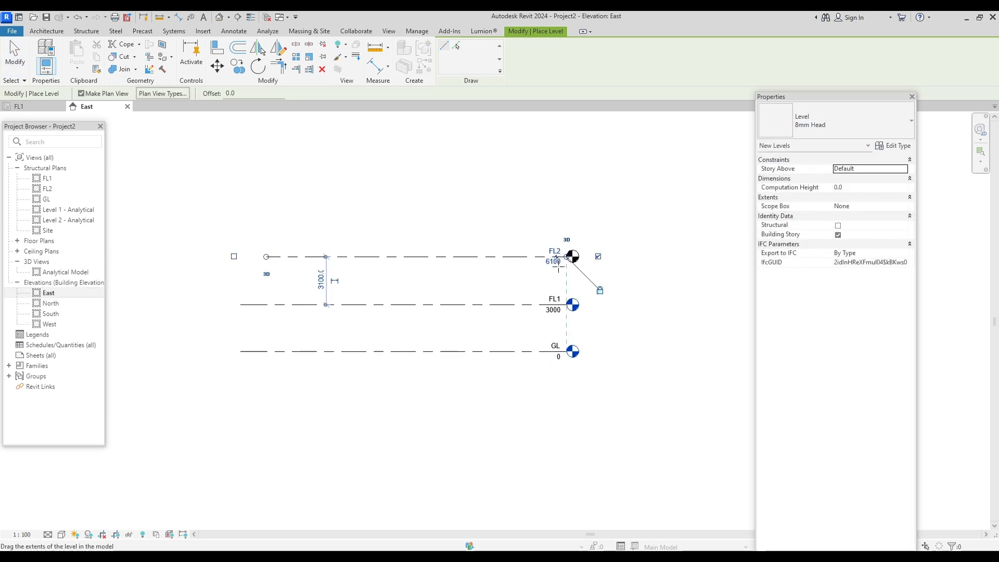
{"action": "scroll", "coordinate": [559, 263], "scroll_direction": "up", "scroll_amount": 1}
{"action": "scroll", "coordinate": [554, 251], "scroll_direction": "up", "scroll_amount": 1}
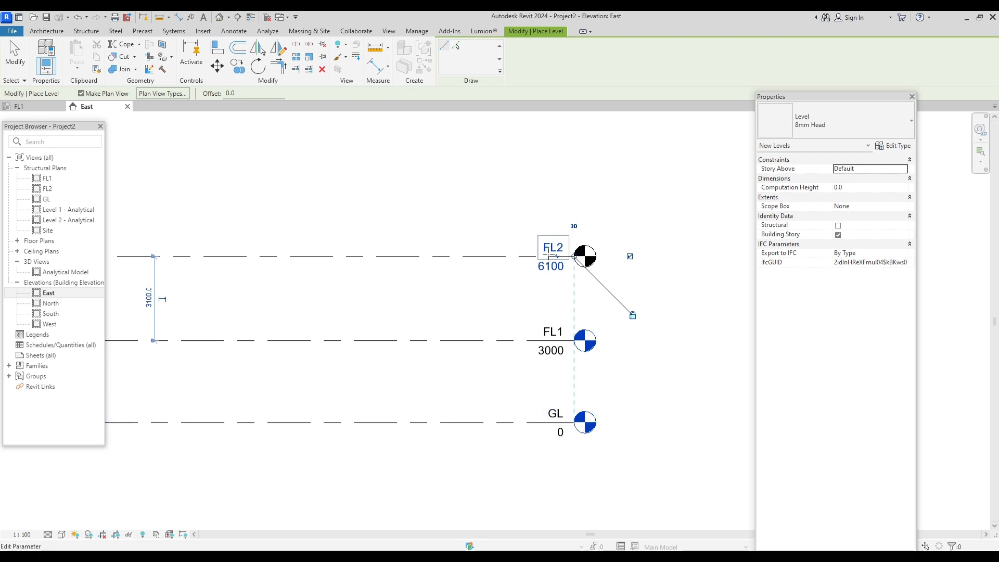
{"action": "scroll", "coordinate": [555, 253], "scroll_direction": "up", "scroll_amount": 1}
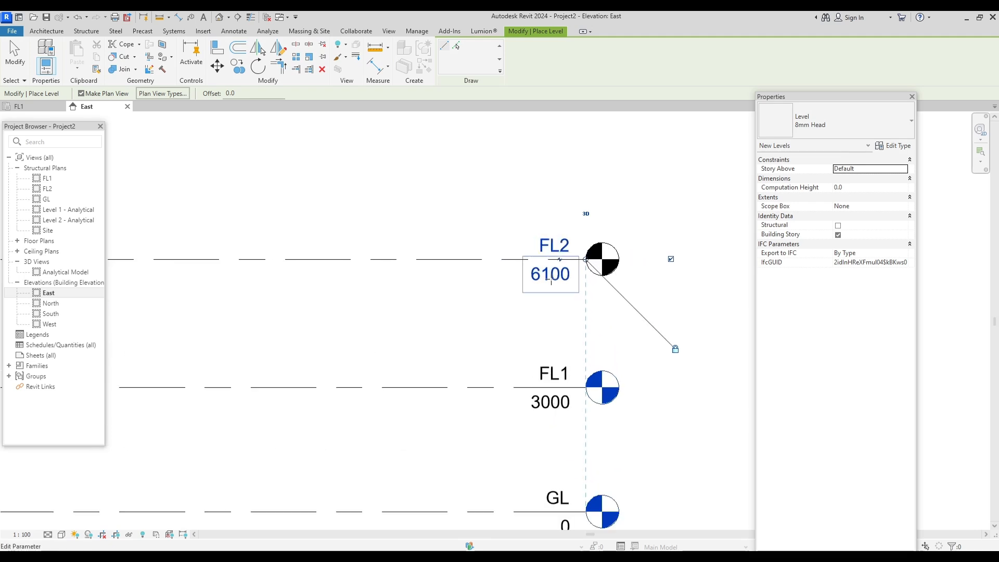
{"action": "scroll", "coordinate": [552, 274], "scroll_direction": "up", "scroll_amount": 1}
{"action": "key", "text": "Escape"}
{"action": "key", "text": "Escape"}
Step: Set the elevation of level FL2 to 6400 mm
{"action": "left_click", "coordinate": [550, 277]}
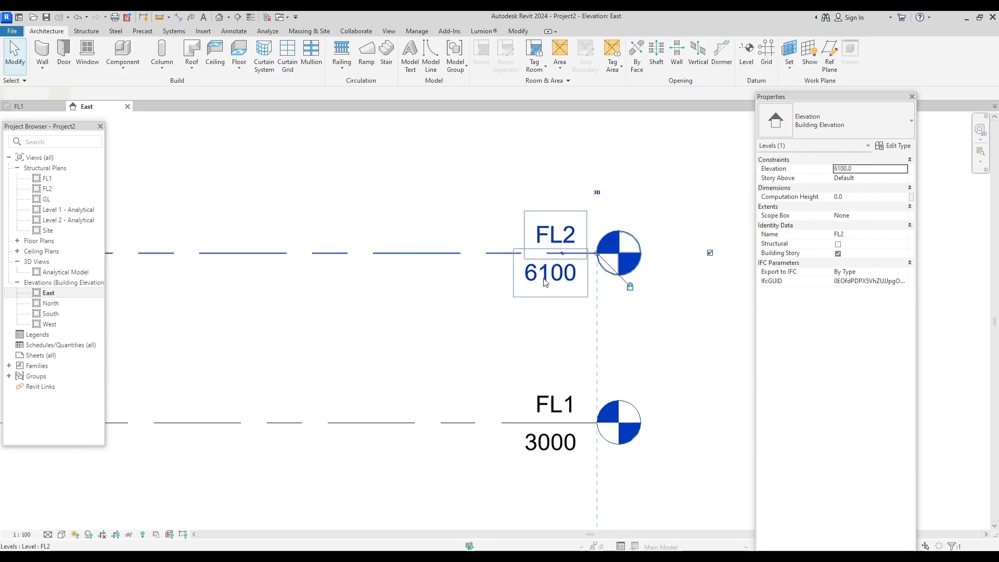
{"action": "left_click", "coordinate": [552, 275]}
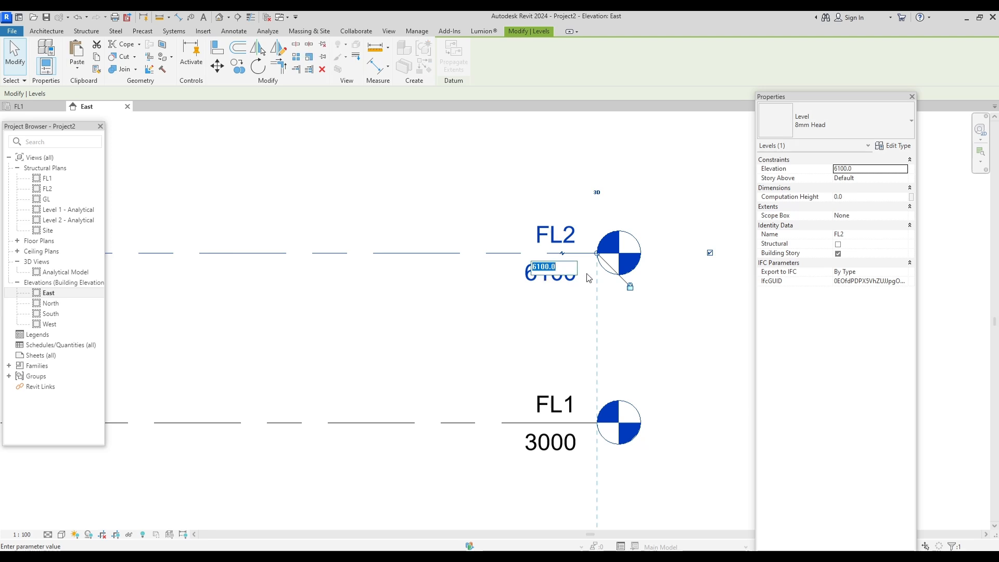
{"action": "type", "text": "64"}
{"action": "key", "text": "Return"}
{"action": "scroll", "coordinate": [539, 336], "scroll_direction": "down", "scroll_amount": 2}
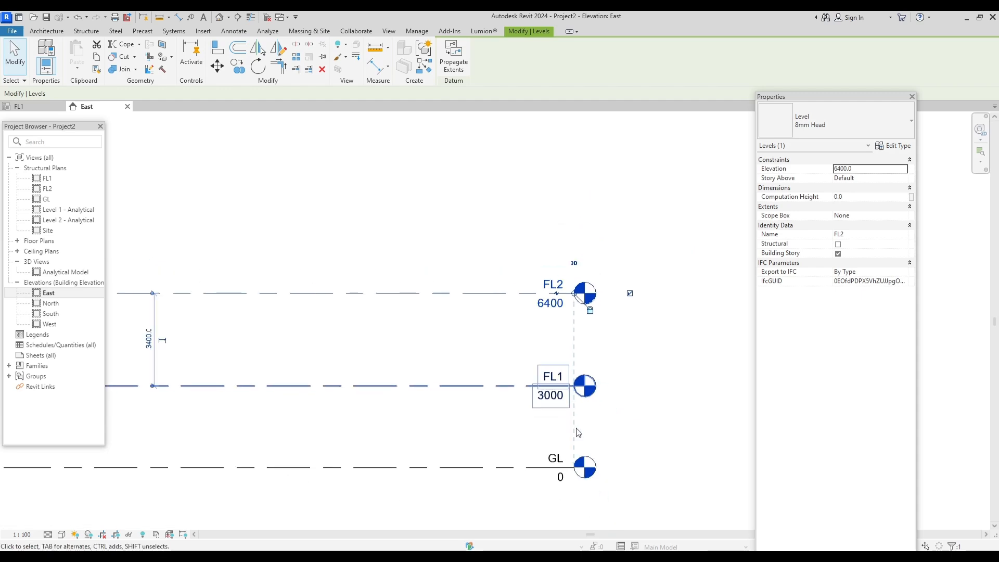
Step: Draw a new level below GL at an elevation of about -1900 mm
{"action": "middle_click_drag", "start_coordinate": [576, 441], "coordinate": [594, 370]}
{"action": "key", "text": "Escape"}
{"action": "scroll", "coordinate": [581, 380], "scroll_direction": "down", "scroll_amount": 1}
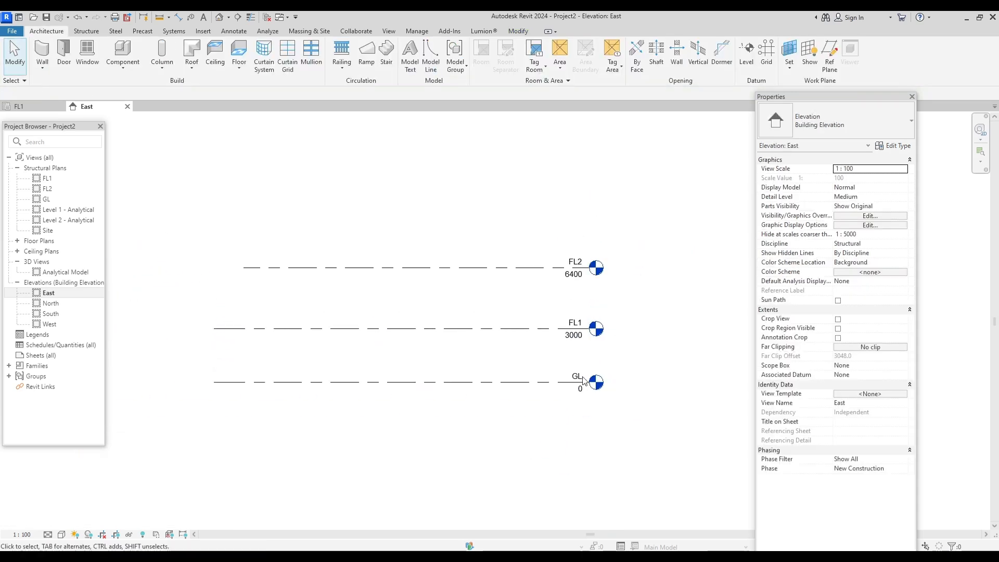
{"action": "left_click", "coordinate": [746, 54]}
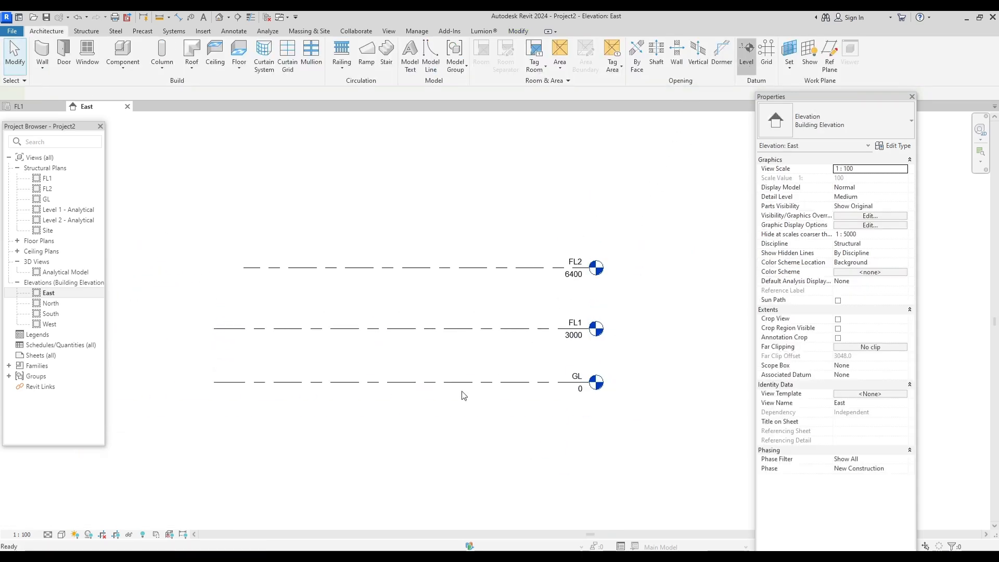
{"action": "left_click", "coordinate": [230, 416]}
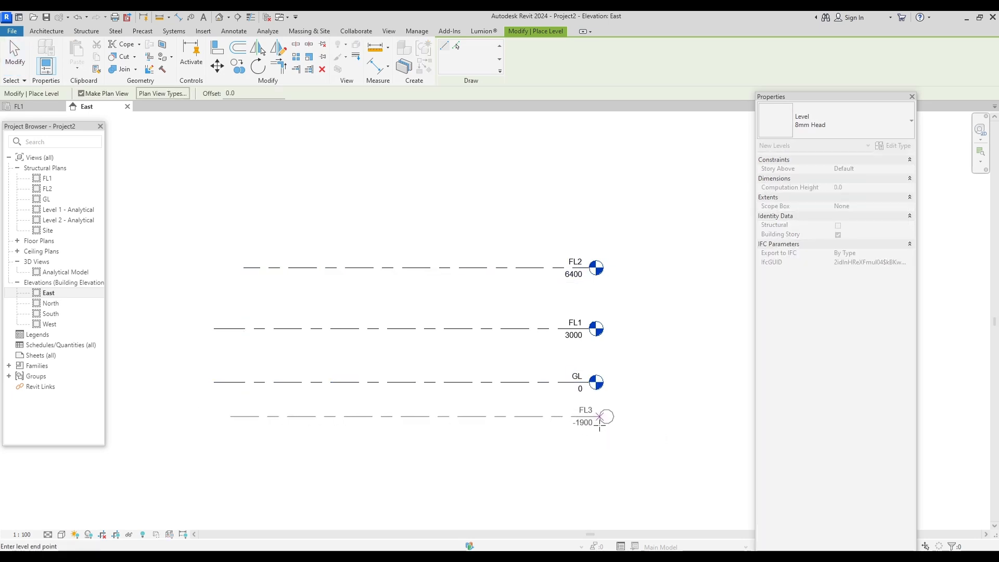
{"action": "left_click", "coordinate": [596, 423]}
{"action": "scroll", "coordinate": [595, 422], "scroll_direction": "up", "scroll_amount": 3}
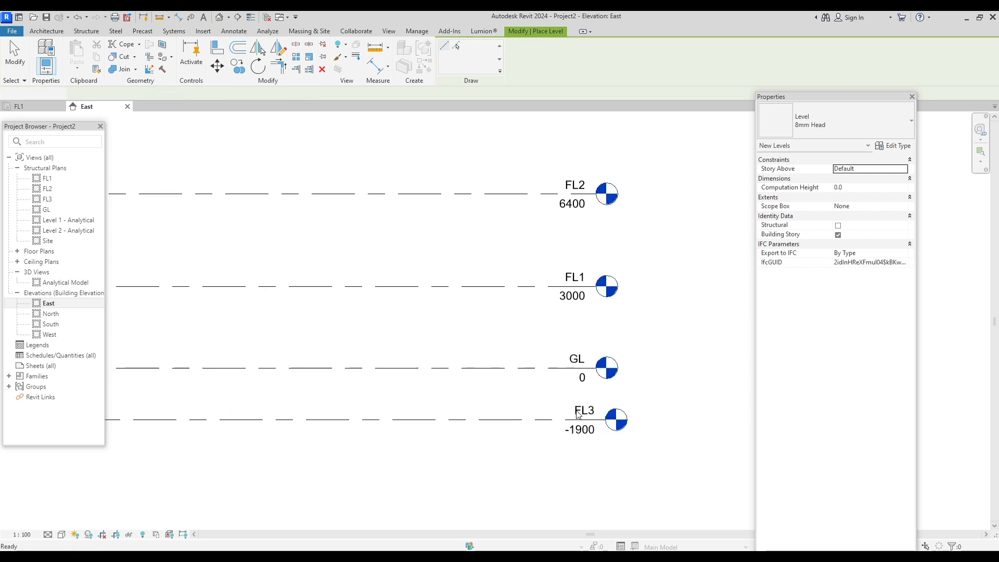
{"action": "key", "text": "Escape"}
Step: Rename the new level below GL as BOF together with its corresponding views
{"action": "left_click", "coordinate": [588, 411]}
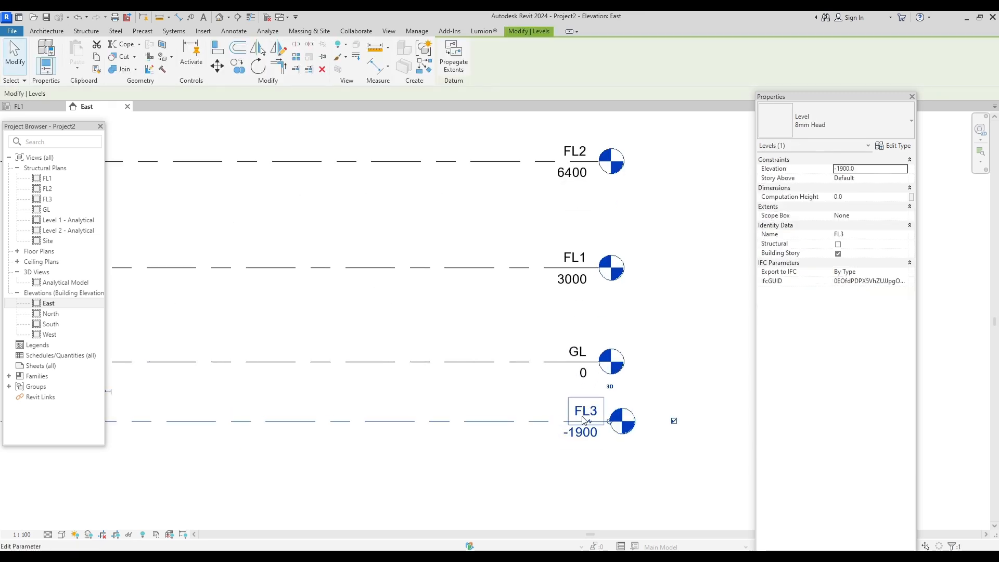
{"action": "left_click", "coordinate": [584, 411]}
{"action": "type", "text": "BOF"}
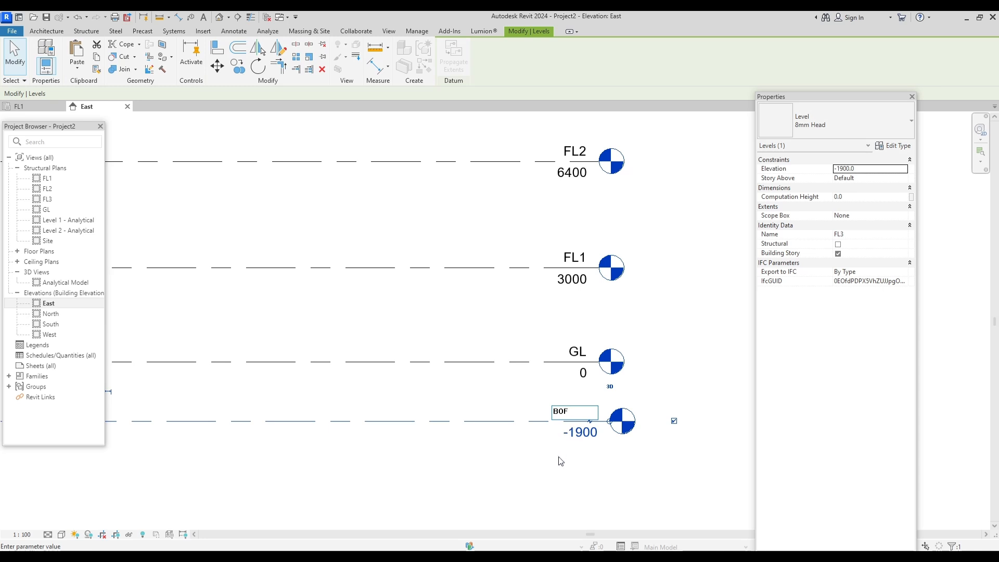
{"action": "key", "text": "Return"}
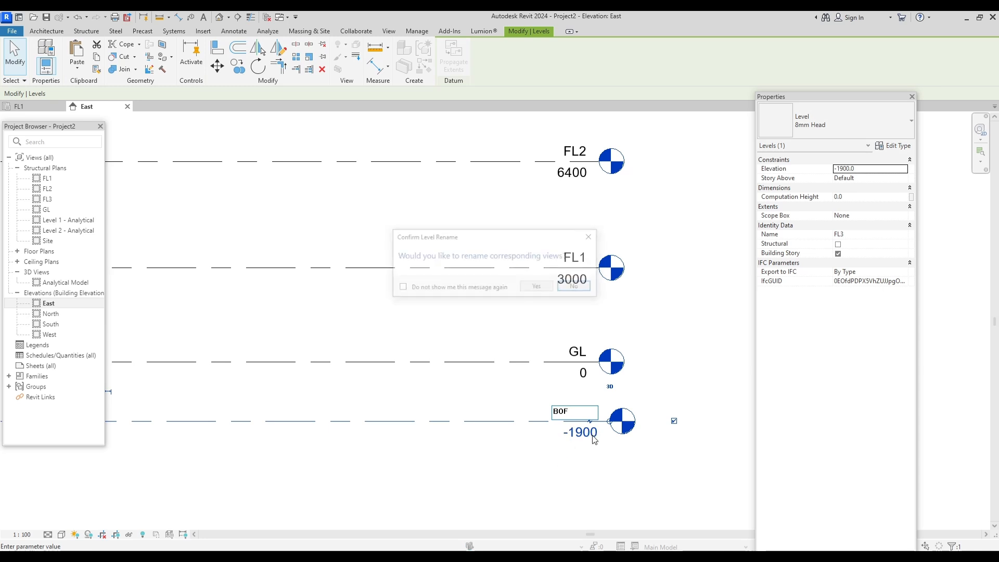
{"action": "left_click", "coordinate": [537, 287]}
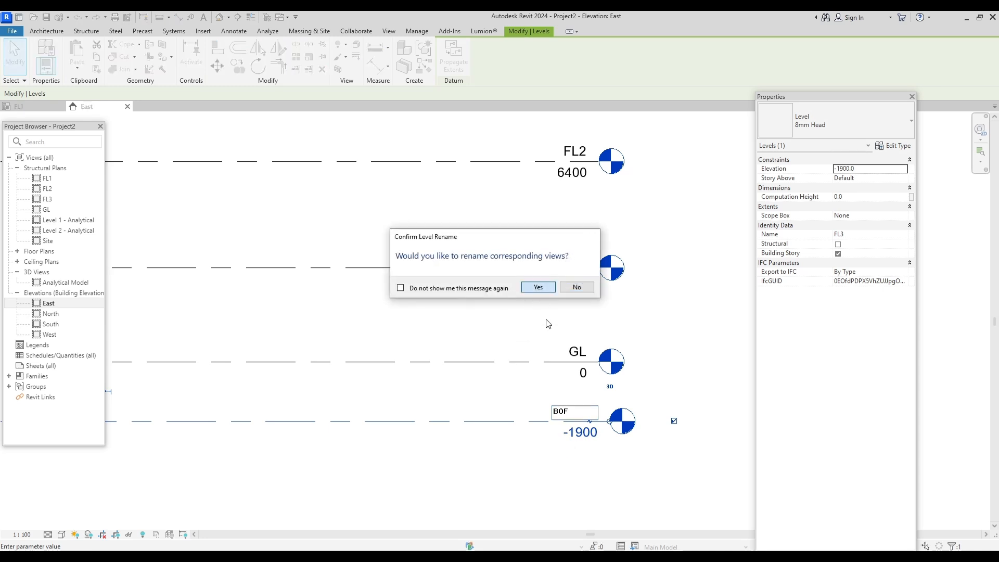
Step: Set the elevation of level BOF to -1500 mm
{"action": "left_click", "coordinate": [578, 436]}
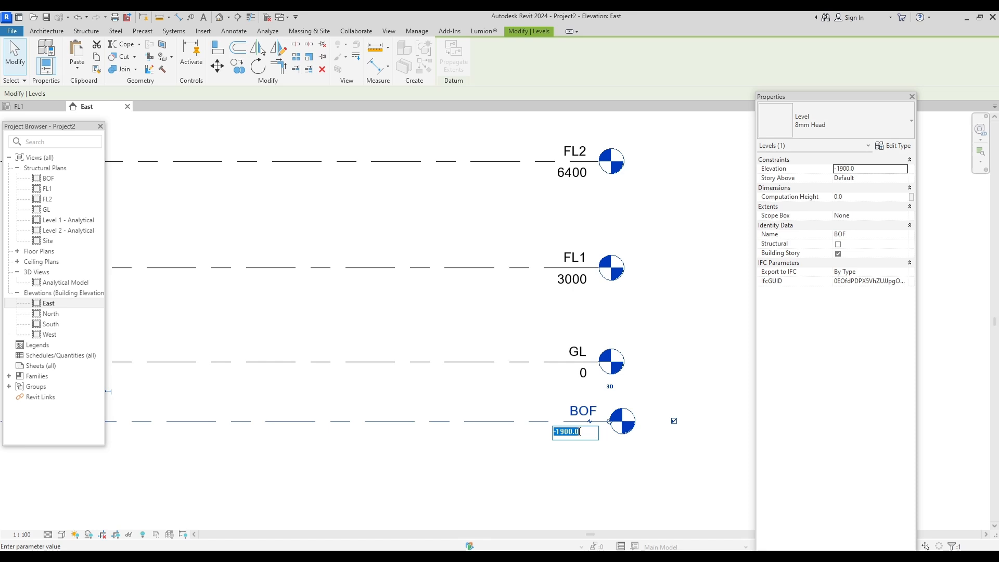
{"action": "type", "text": "-1500"}
{"action": "key", "text": "Return"}
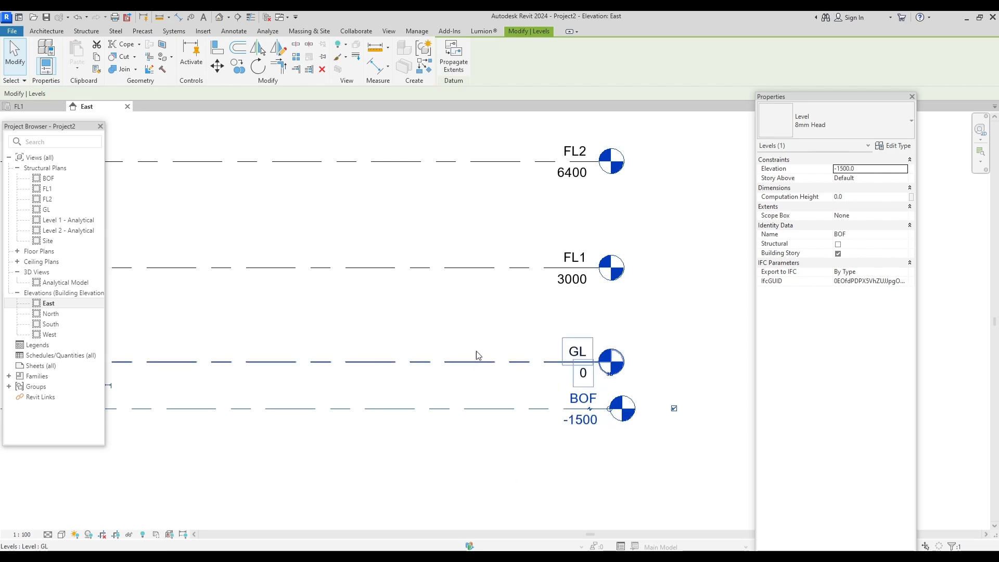
{"action": "scroll", "coordinate": [475, 352], "scroll_direction": "down", "scroll_amount": 2}
{"action": "scroll", "coordinate": [536, 271], "scroll_direction": "down", "scroll_amount": 1}
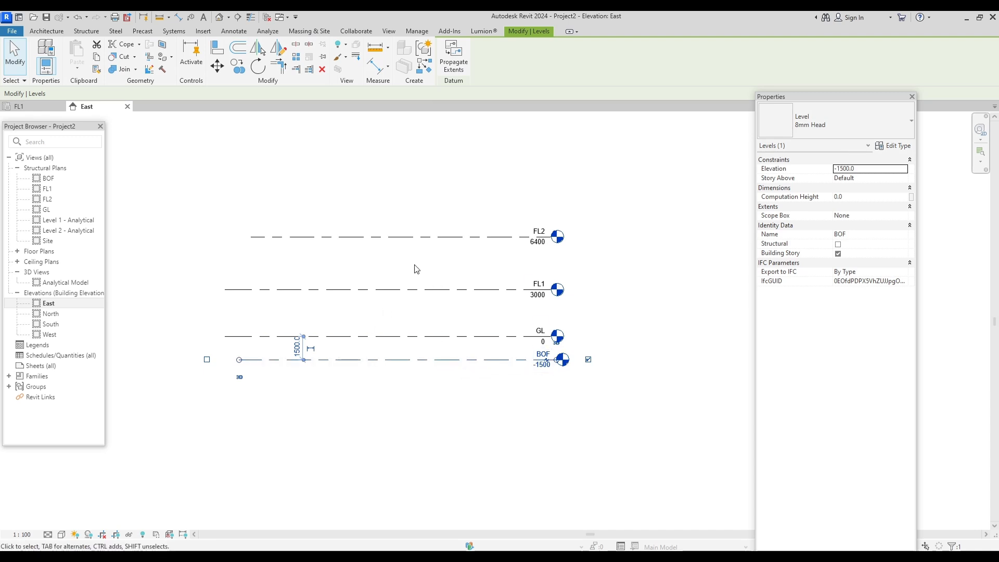
Step: Open the GL structural plan and draw a vertical grid line between the elevation markers, left of the centre
{"action": "double_click", "coordinate": [47, 209]}
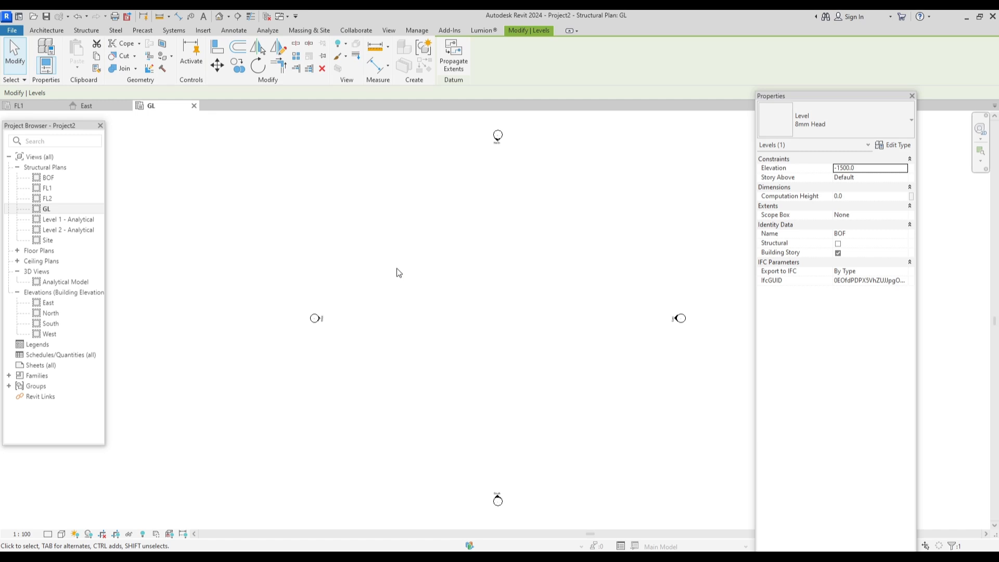
{"action": "left_click", "coordinate": [35, 31]}
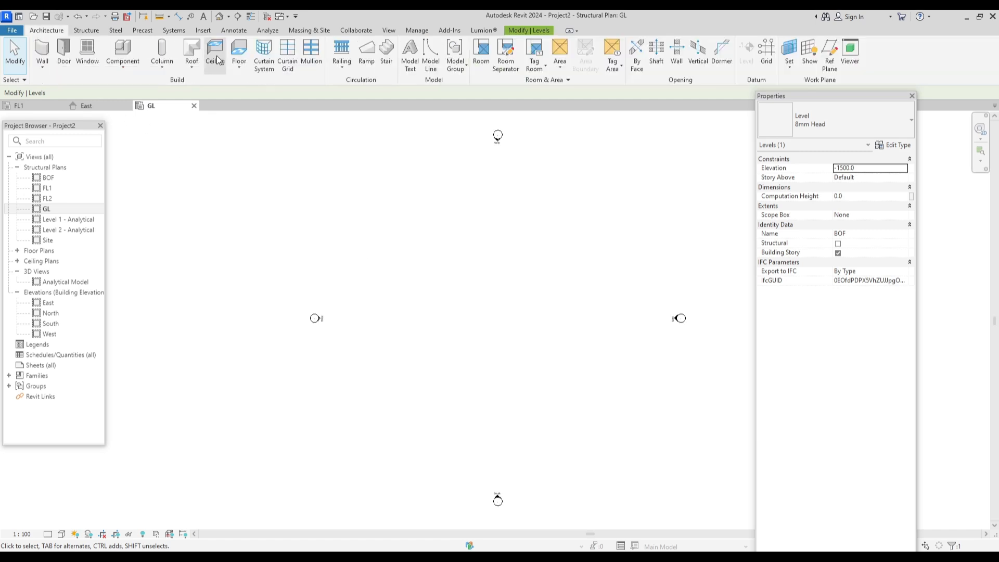
{"action": "left_click", "coordinate": [765, 52]}
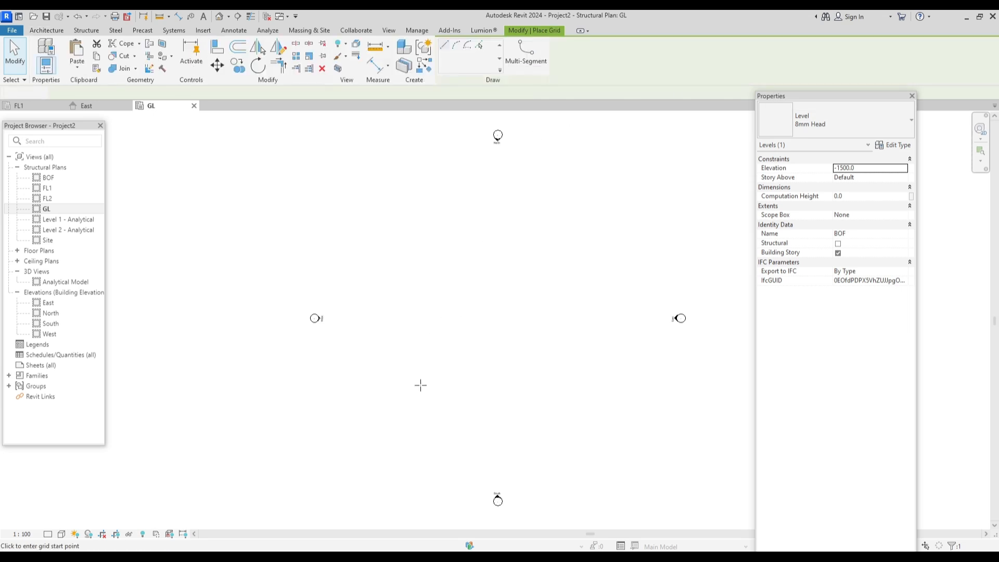
{"action": "left_click", "coordinate": [419, 404]}
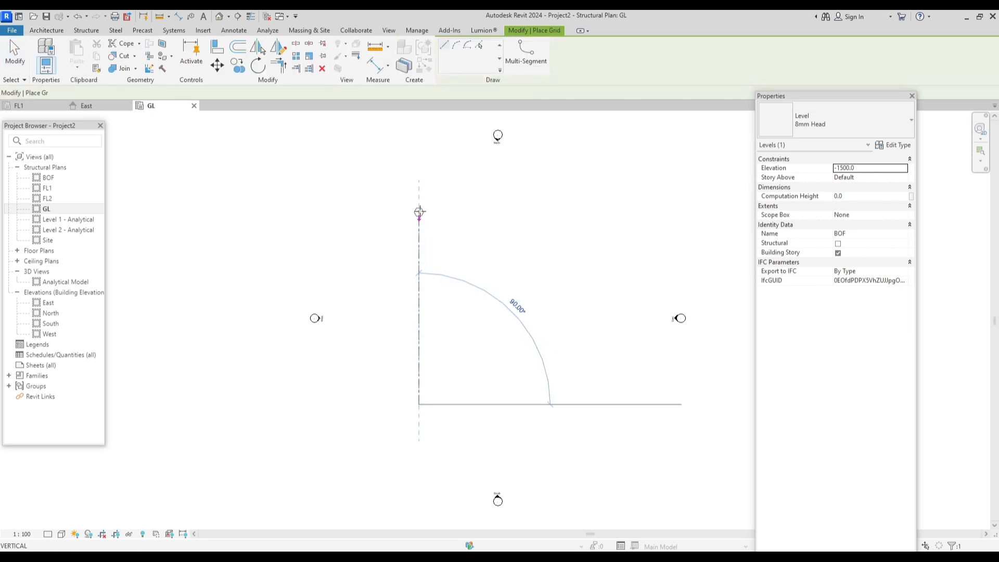
{"action": "left_click", "coordinate": [417, 208]}
{"action": "scroll", "coordinate": [417, 206], "scroll_direction": "up", "scroll_amount": 2}
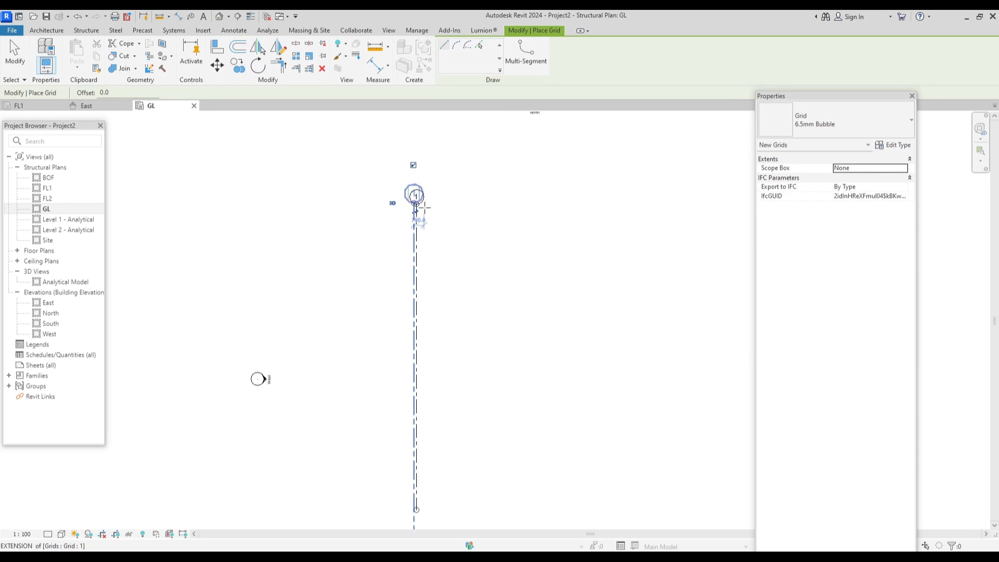
{"action": "key", "text": "Escape"}
{"action": "key", "text": "Escape"}
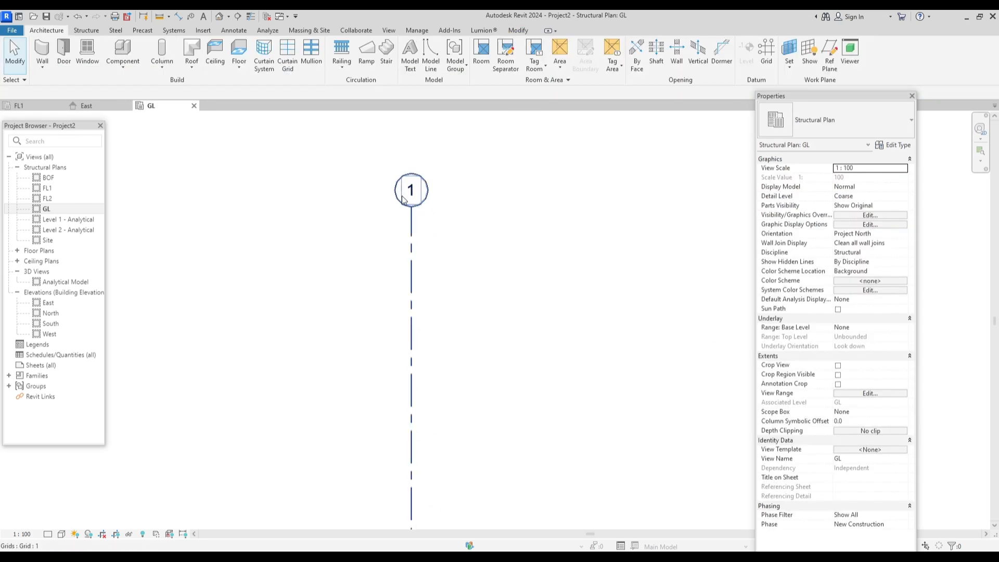
Step: Rename the vertical grid line as A
{"action": "left_click", "coordinate": [412, 193]}
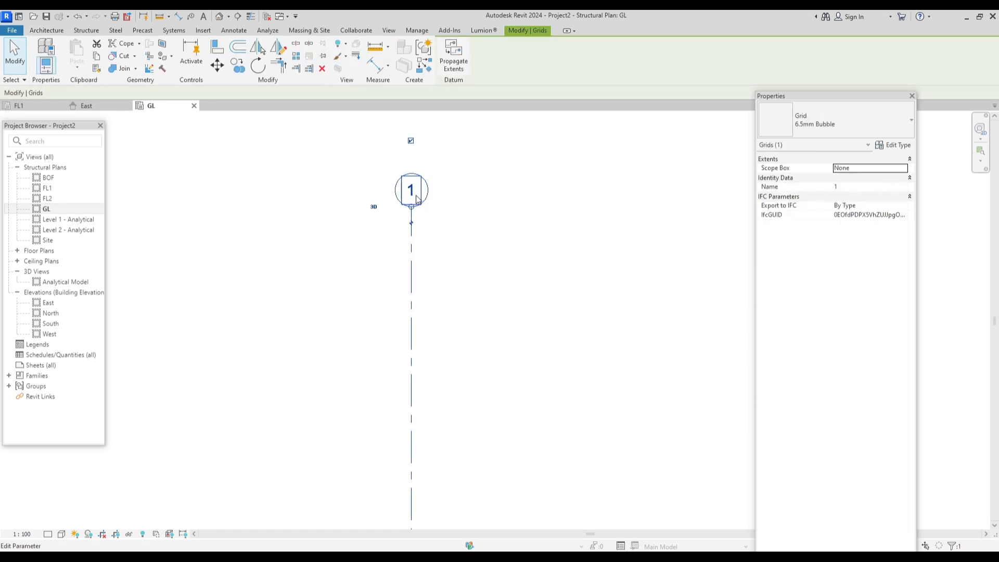
{"action": "left_click", "coordinate": [416, 194]}
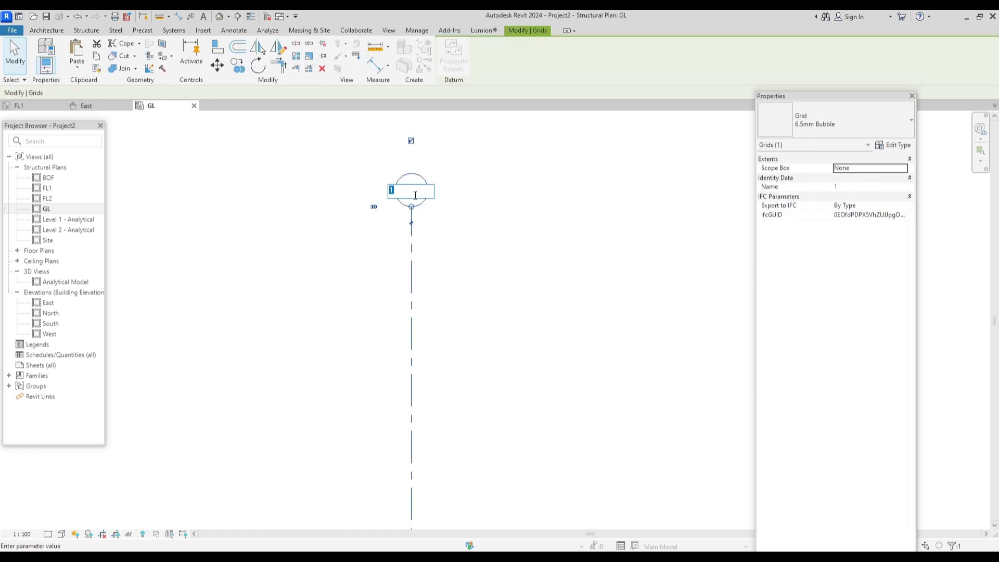
{"action": "key", "text": "Return"}
{"action": "scroll", "coordinate": [426, 264], "scroll_direction": "down", "scroll_amount": 1}
{"action": "left_click", "coordinate": [432, 270]}
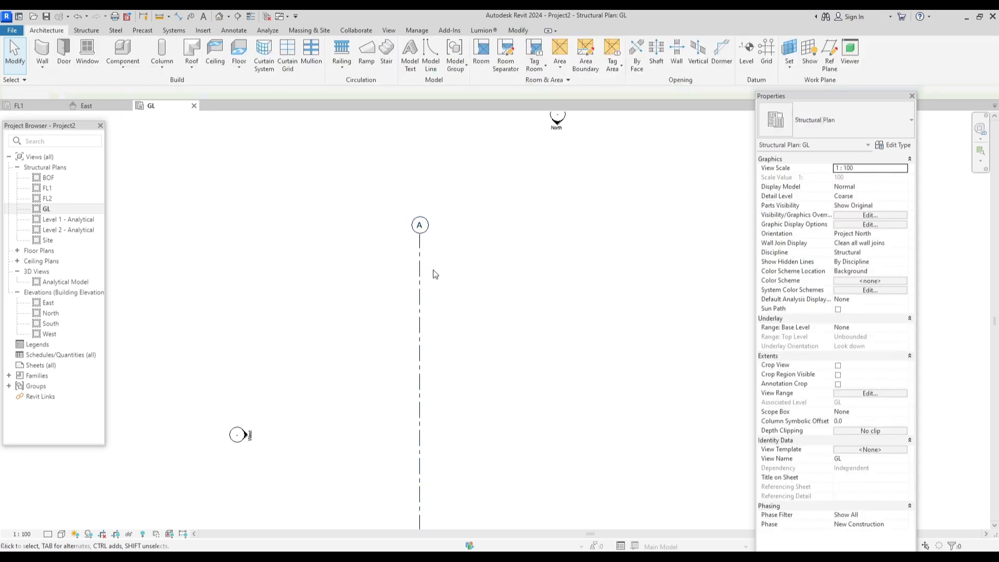
Step: Enable the Constrain option of the Copy command for grid A, with Multiple on, without placing a copy
{"action": "left_click", "coordinate": [419, 262]}
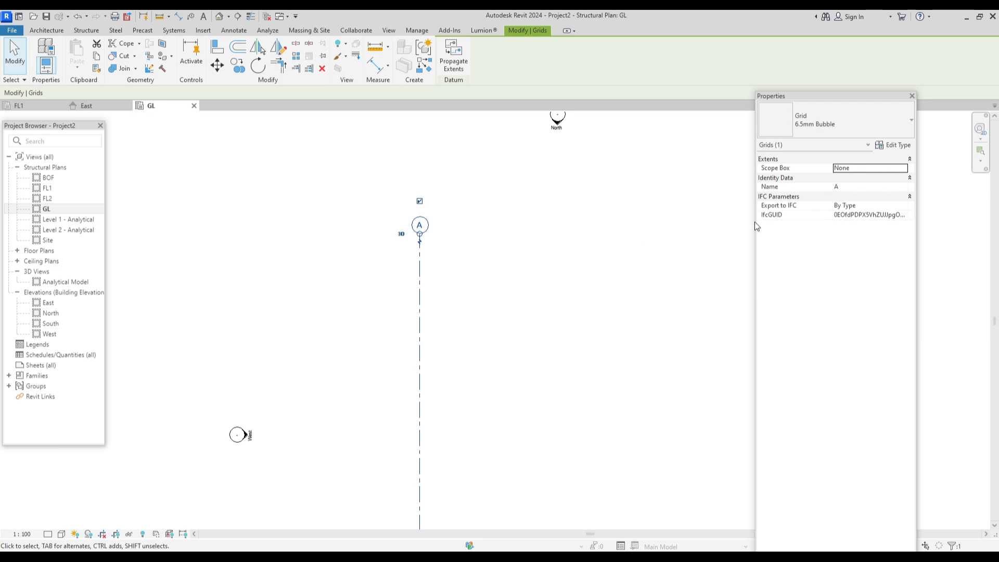
{"action": "left_click", "coordinate": [465, 262]}
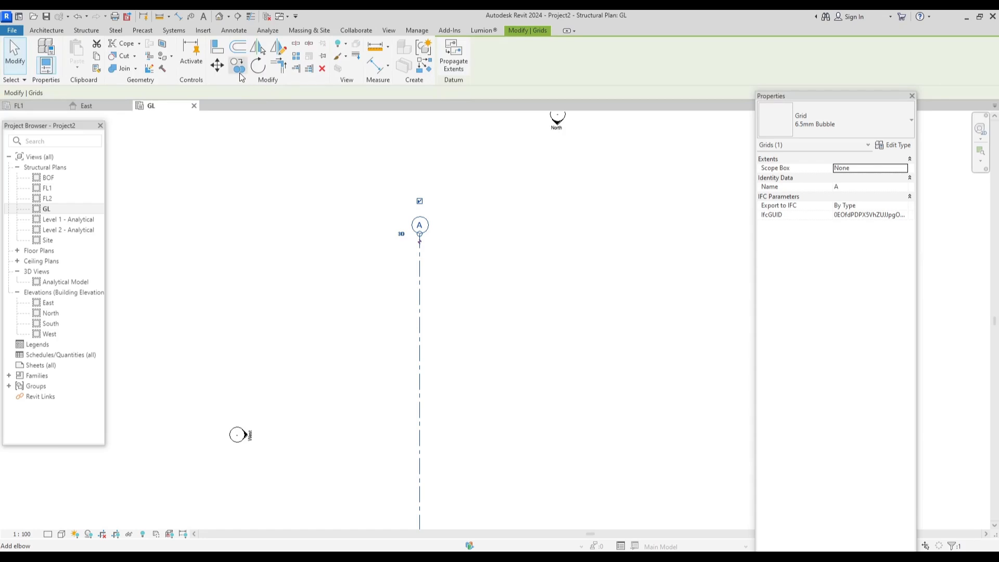
{"action": "left_click", "coordinate": [238, 67]}
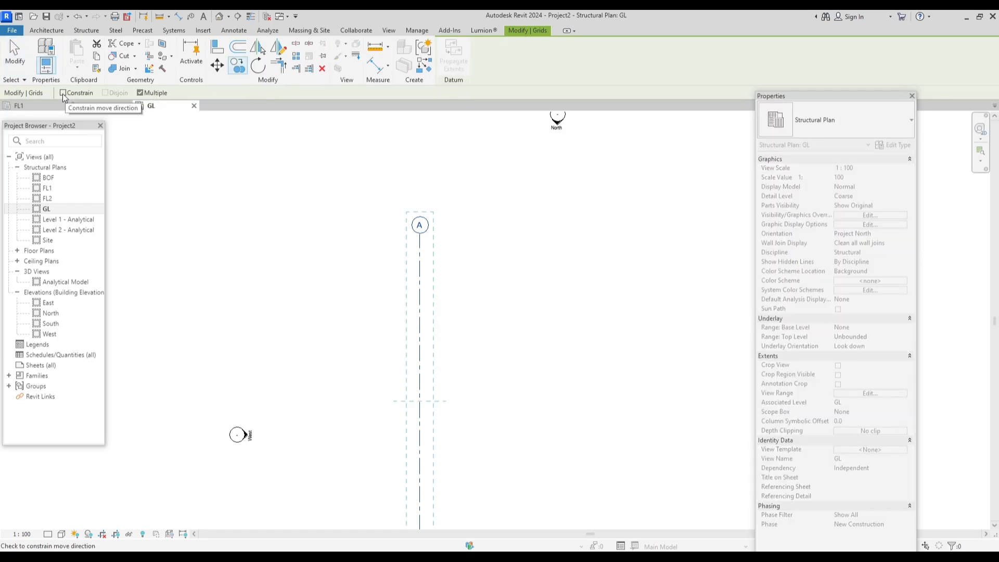
{"action": "left_click", "coordinate": [64, 94]}
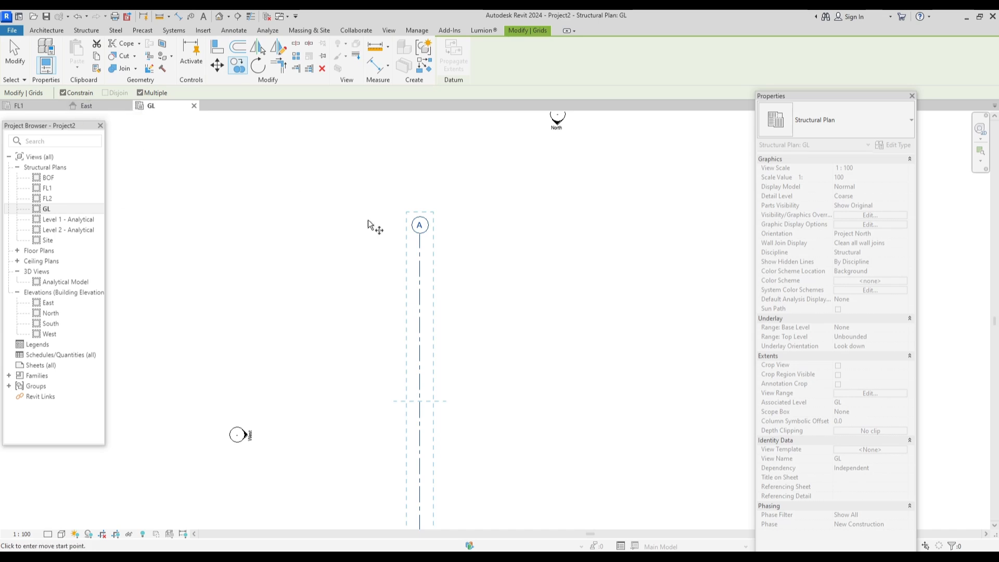
{"action": "left_click", "coordinate": [418, 241]}
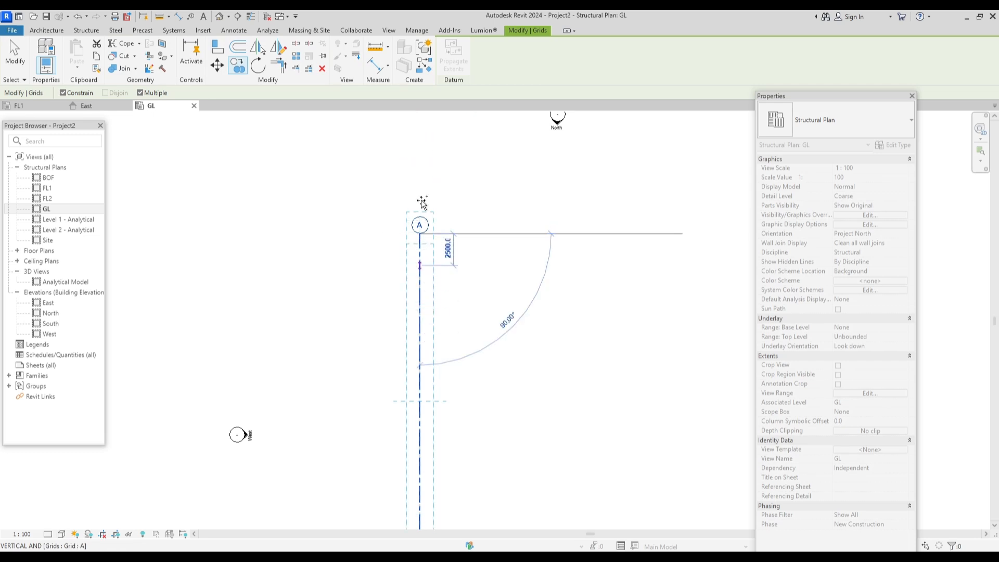
{"action": "key", "text": "Escape"}
{"action": "key", "text": "Escape"}
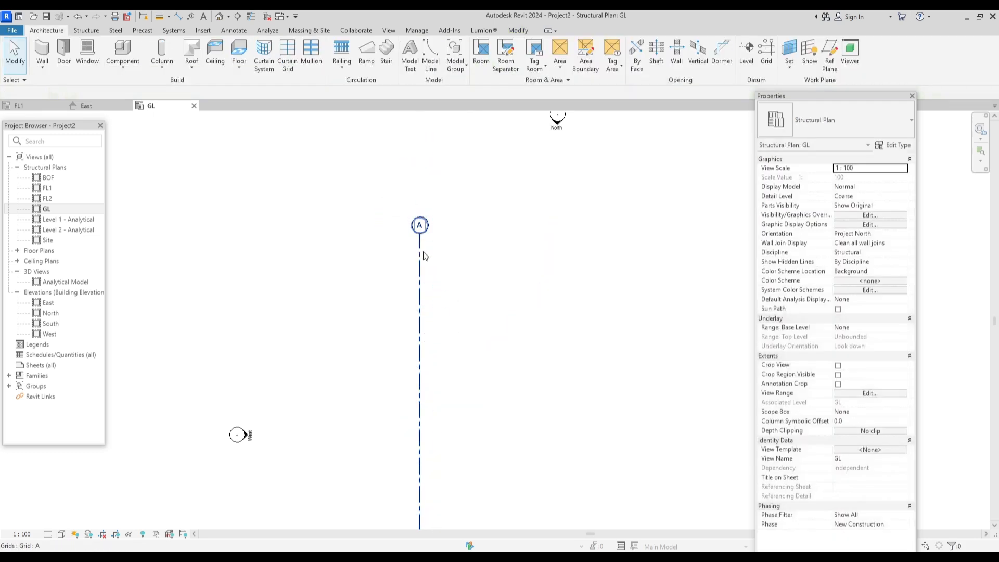
Step: Copy grid A horizontally to the right by about 1850 mm with the Constrain and Multiple options on
{"action": "left_click", "coordinate": [420, 259]}
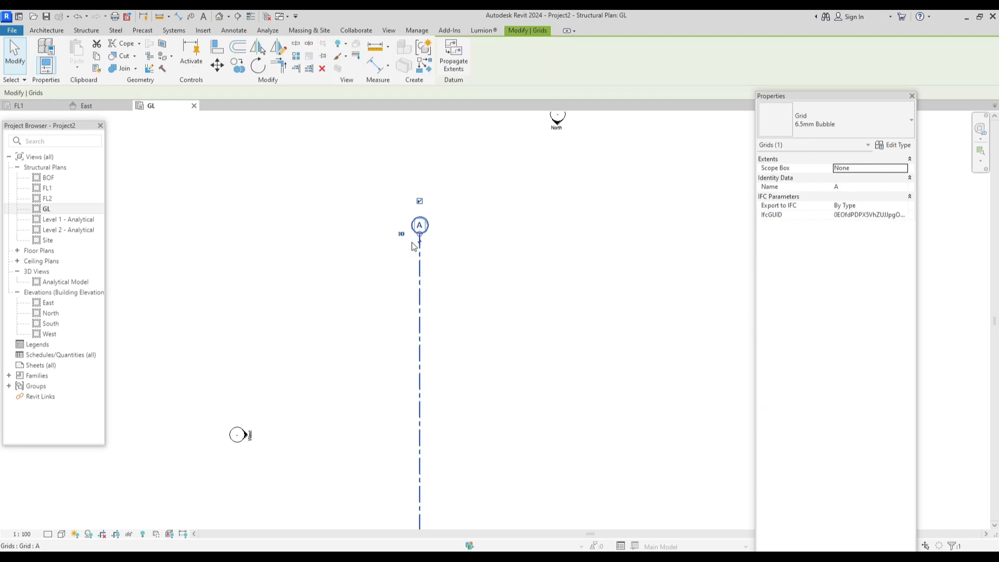
{"action": "left_click", "coordinate": [239, 68]}
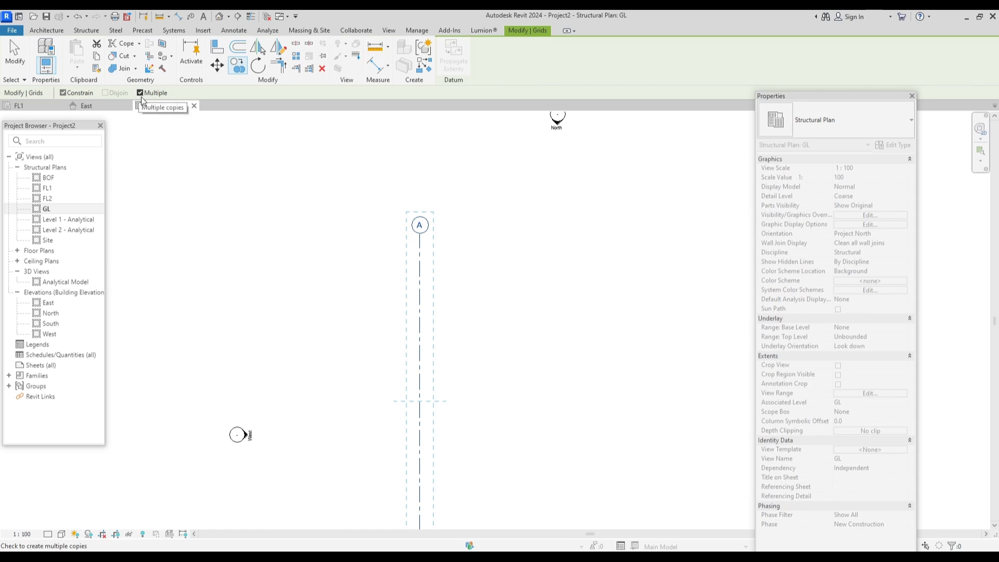
{"action": "left_click", "coordinate": [420, 243]}
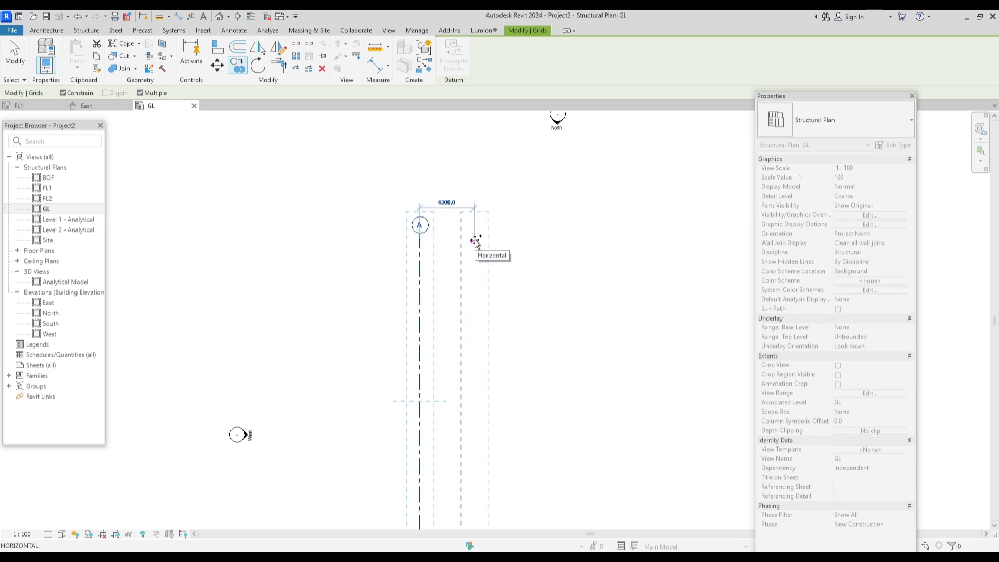
{"action": "type", "text": "184"}
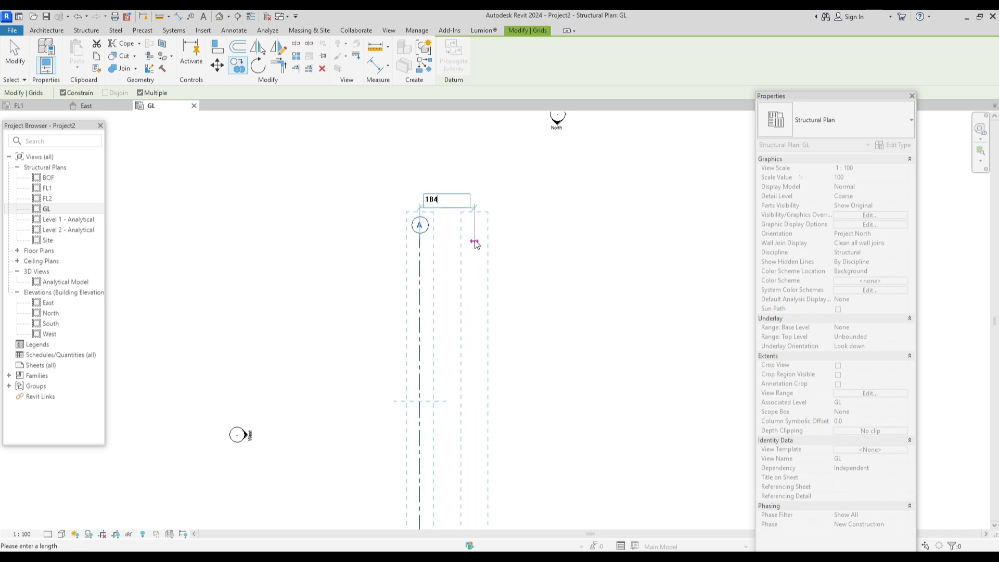
{"action": "key", "text": "BackSpace"}
{"action": "type", "text": "56"}
{"action": "type", "text": "0"}
{"action": "key", "text": "Return"}
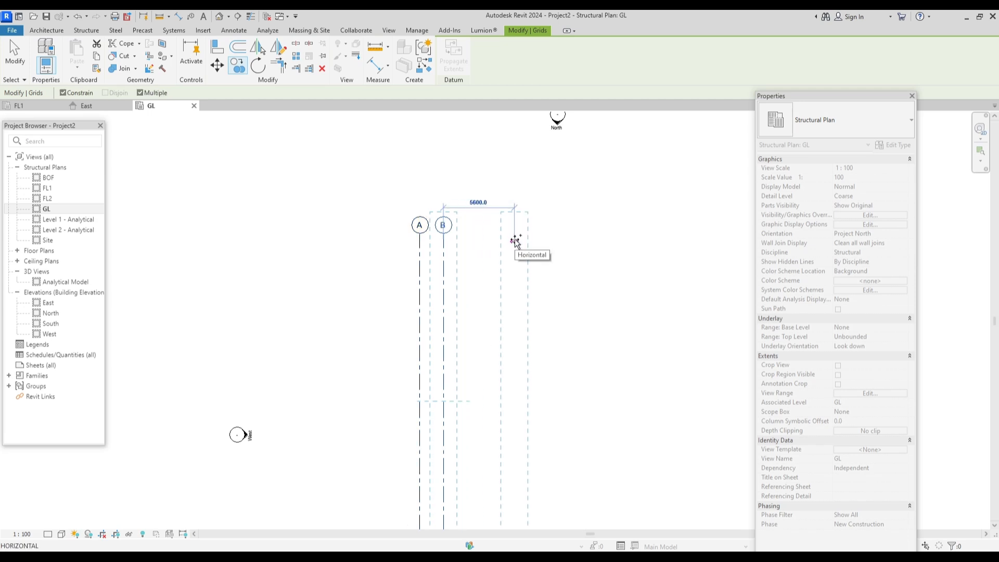
Step: Place two more constrained copies of the vertical grid after grid B, at successive spacings of 3300 mm and 2150 mm
{"action": "type", "text": "3300"}
{"action": "key", "text": "Return"}
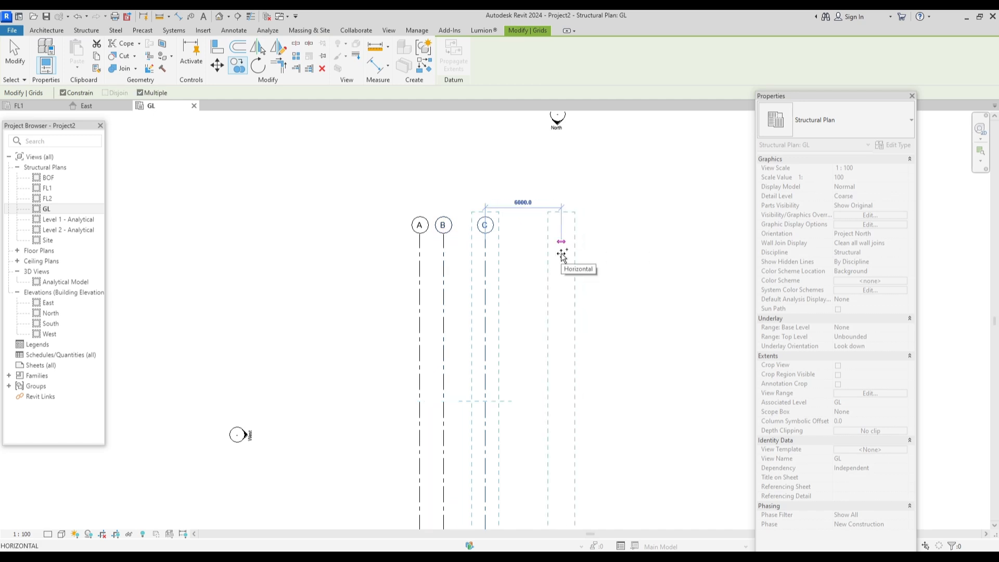
{"action": "type", "text": "2"}
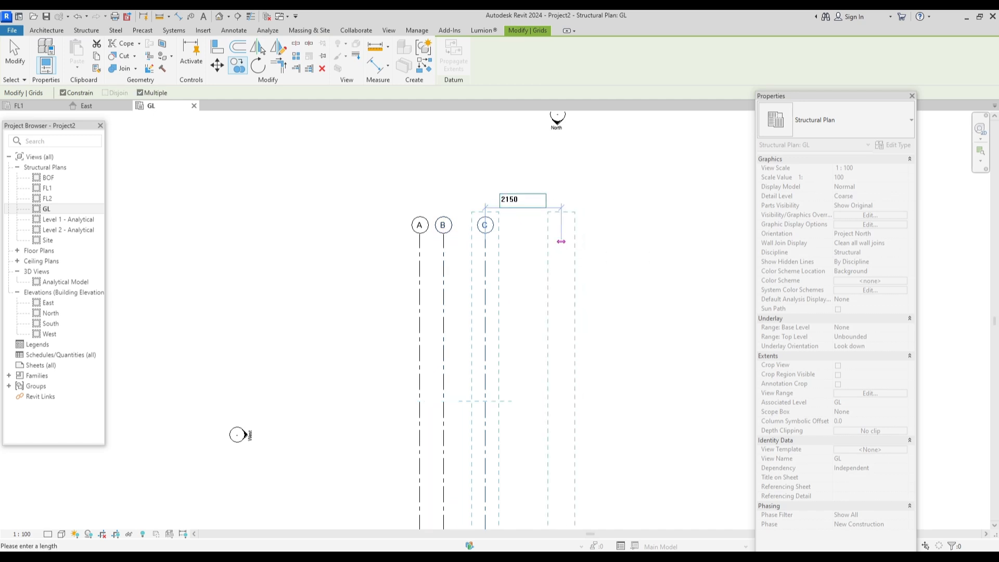
{"action": "type", "text": "150"}
{"action": "key", "text": "Return"}
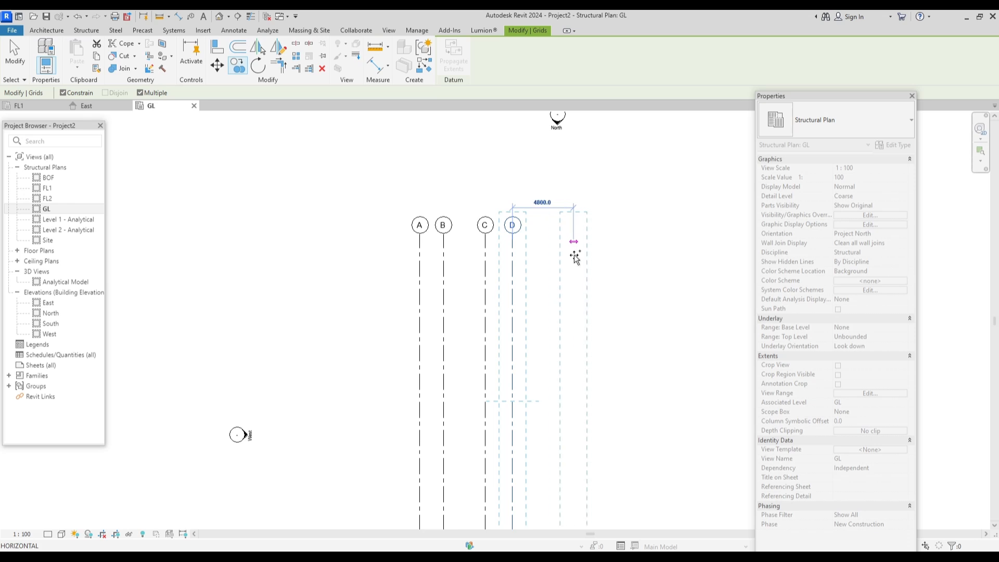
Step: Place two further vertical grid copies after grid D, at successive spacings of 3300 mm and 1850 mm, and end the Copy command
{"action": "type", "text": "300"}
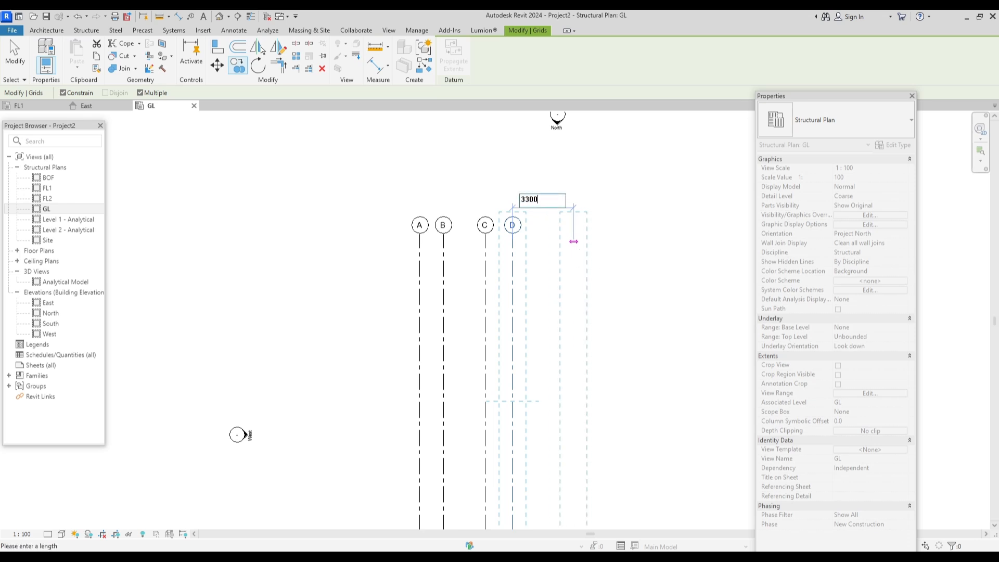
{"action": "key", "text": "Return"}
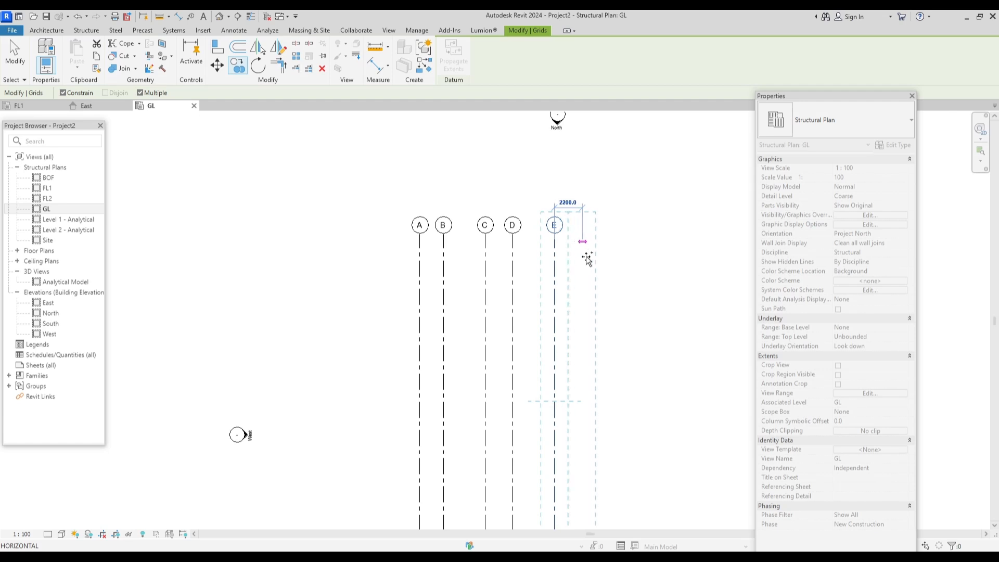
{"action": "type", "text": "1850"}
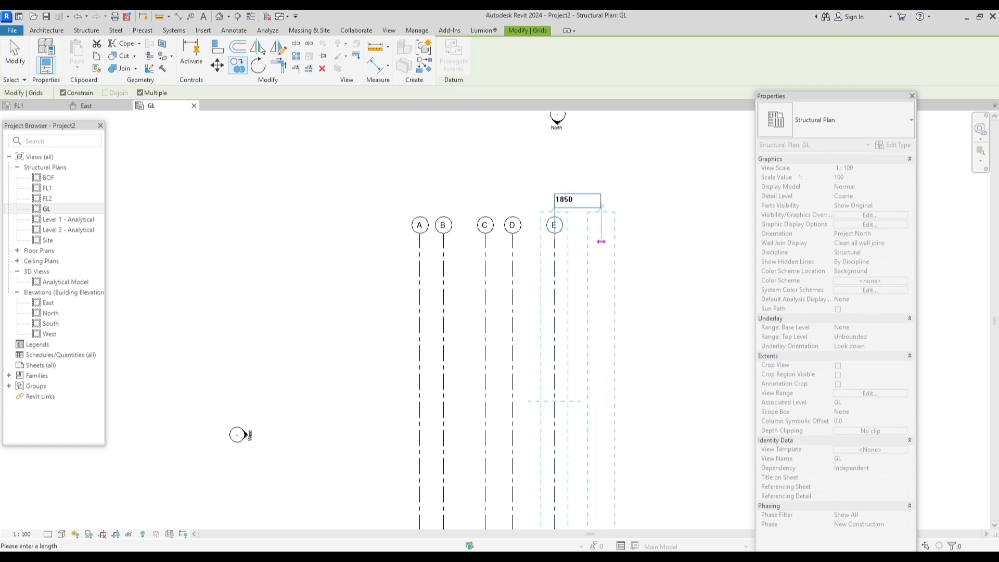
{"action": "key", "text": "Return"}
{"action": "key", "text": "Escape"}
Step: Draw a horizontal grid line across all the vertical grids, just below their bubbles, extending past grids A and F
{"action": "scroll", "coordinate": [602, 260], "scroll_direction": "down", "scroll_amount": 1}
{"action": "middle_click_drag", "start_coordinate": [407, 238], "coordinate": [349, 180]}
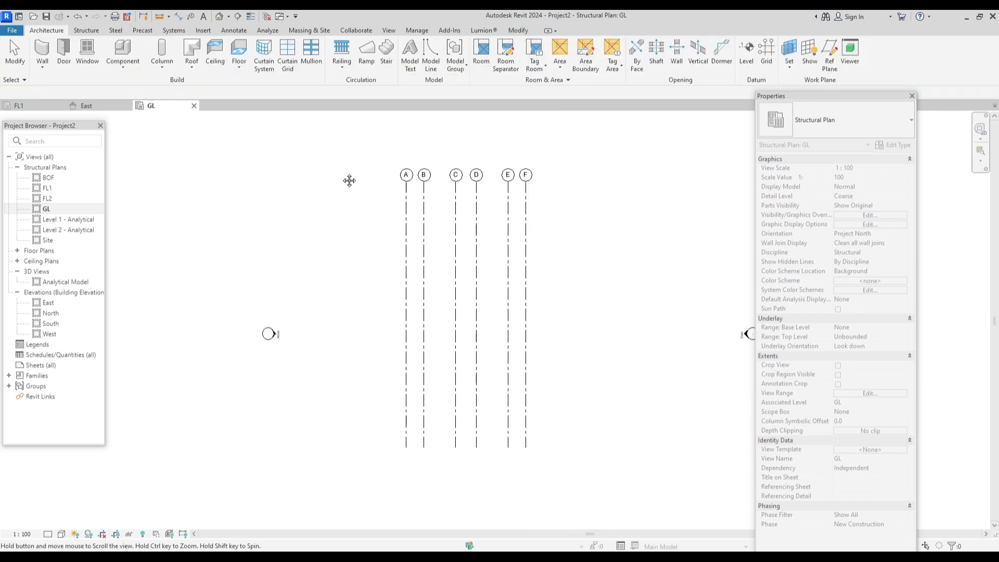
{"action": "middle_click_drag", "start_coordinate": [424, 195], "coordinate": [407, 205]}
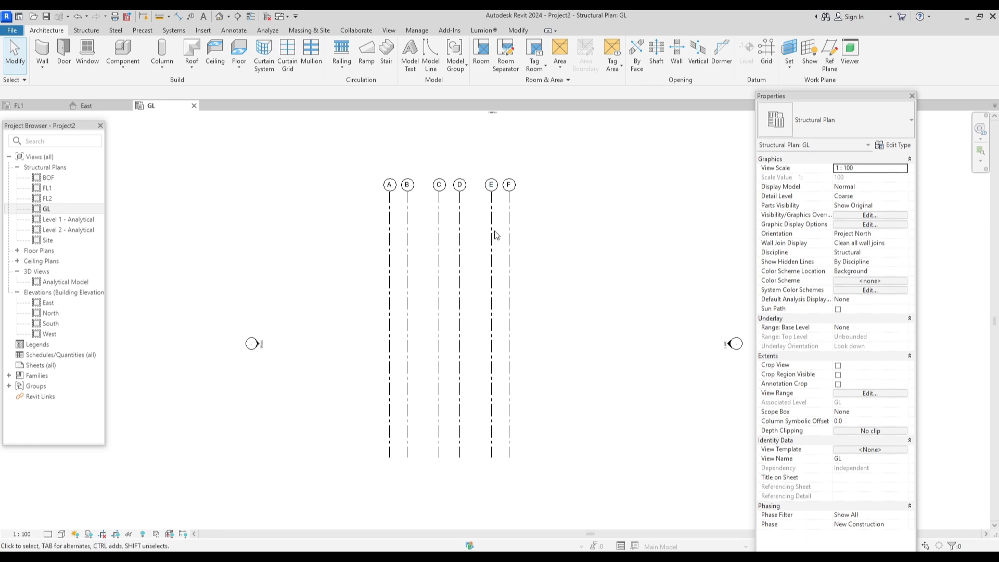
{"action": "scroll", "coordinate": [411, 194], "scroll_direction": "up", "scroll_amount": 1}
{"action": "middle_click_drag", "start_coordinate": [424, 214], "coordinate": [423, 226]}
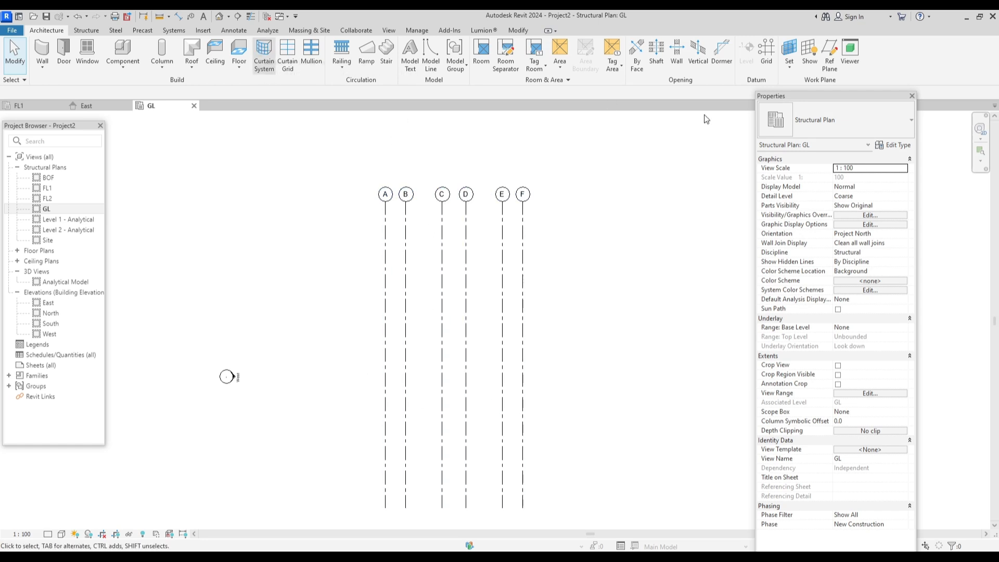
{"action": "left_click", "coordinate": [766, 52]}
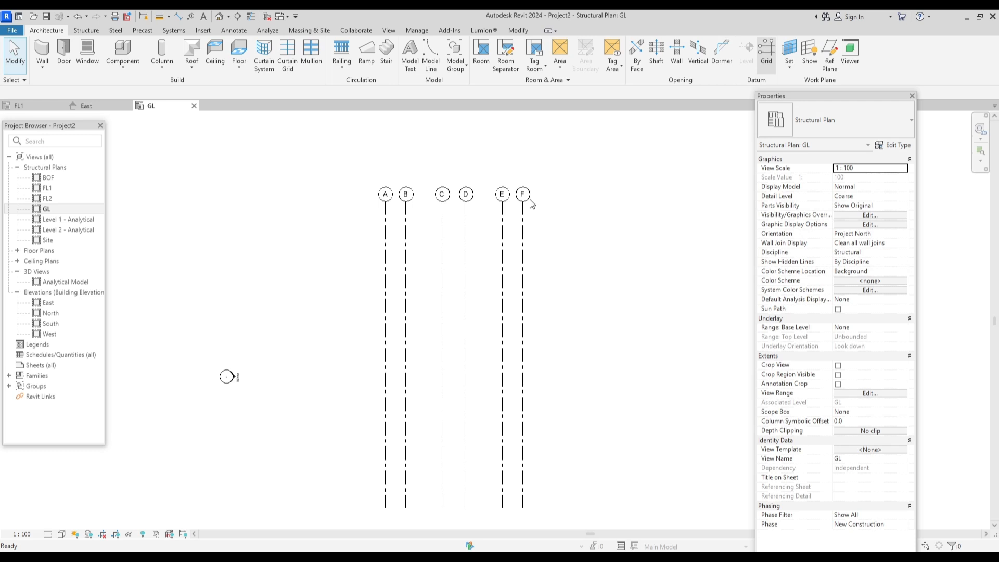
{"action": "left_click", "coordinate": [360, 230]}
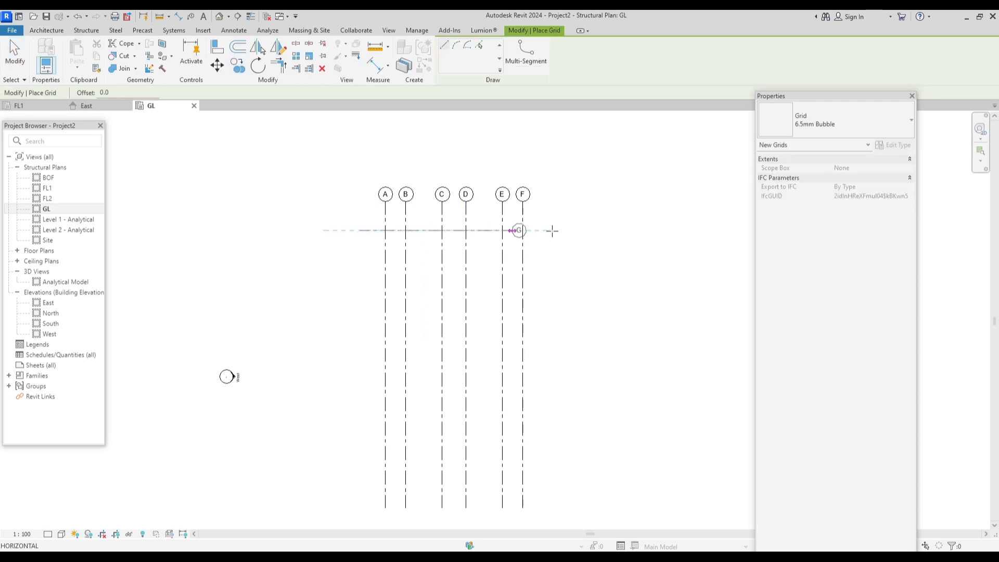
{"action": "left_click", "coordinate": [586, 231]}
{"action": "scroll", "coordinate": [591, 230], "scroll_direction": "up", "scroll_amount": 3}
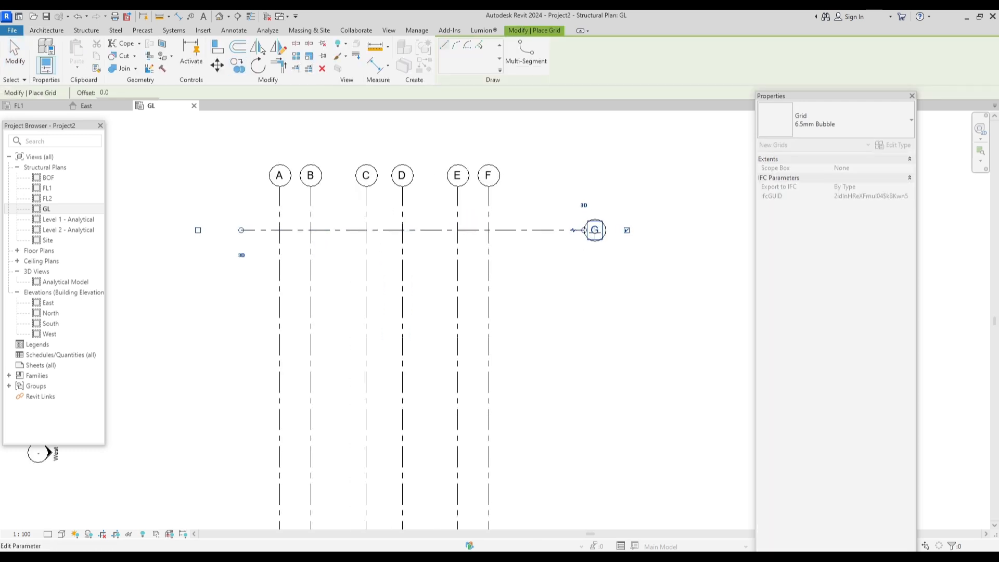
{"action": "key", "text": "Escape"}
{"action": "key", "text": "Escape"}
Step: Rename the horizontal grid line as 1
{"action": "left_click", "coordinate": [596, 232]}
{"action": "left_click", "coordinate": [595, 231]}
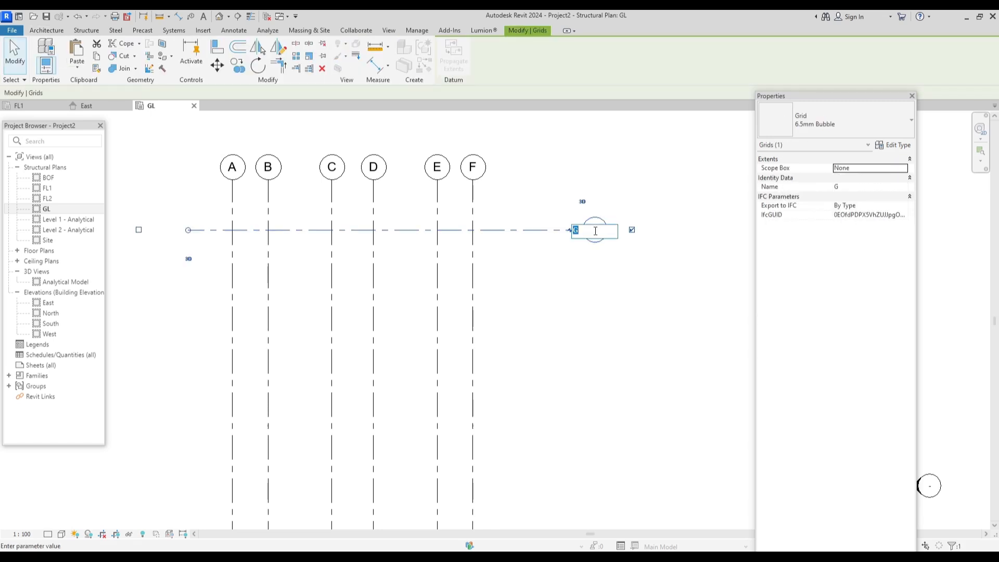
{"action": "type", "text": "1"}
{"action": "left_click", "coordinate": [542, 294]}
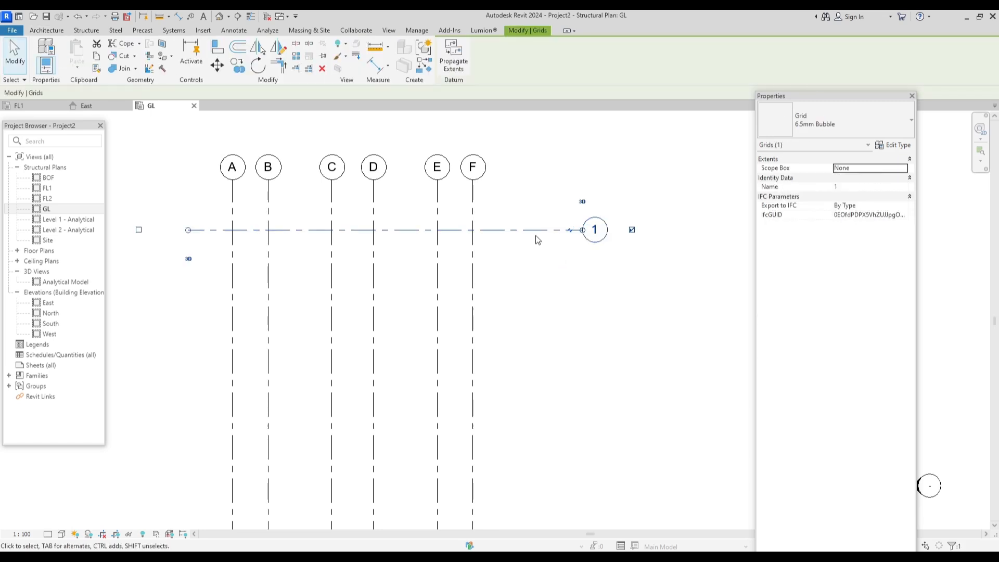
{"action": "key", "text": "Escape"}
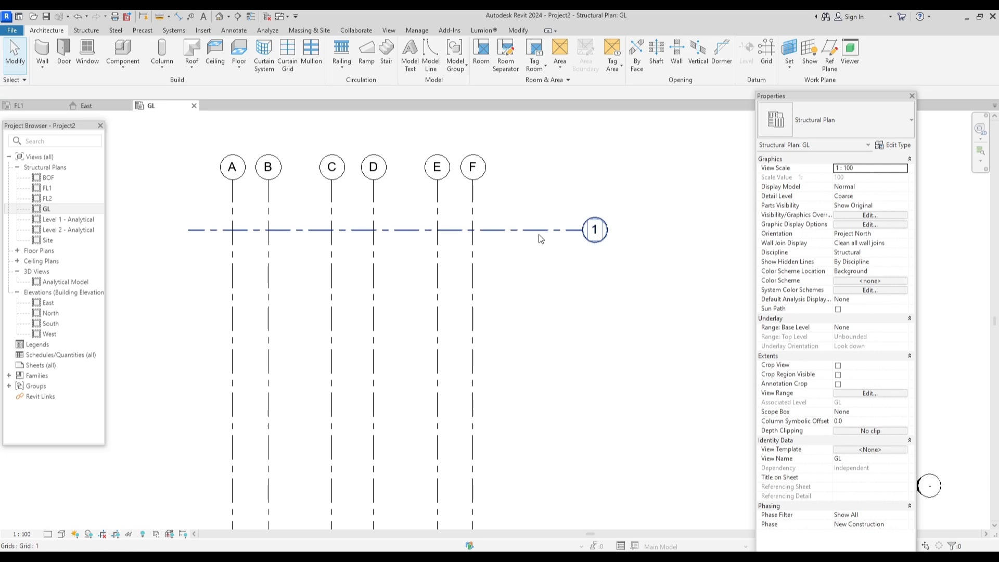
Step: Copy grid 1 vertically downward twice with Constrain and Multiple on, at successive spacings of 2750 mm and 5150 mm
{"action": "left_click", "coordinate": [538, 234]}
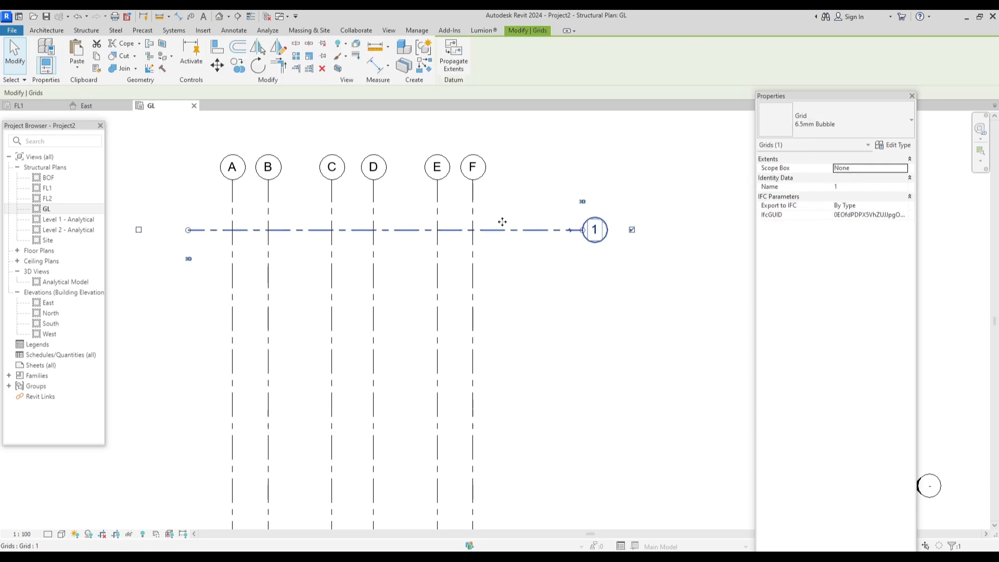
{"action": "left_click", "coordinate": [238, 67]}
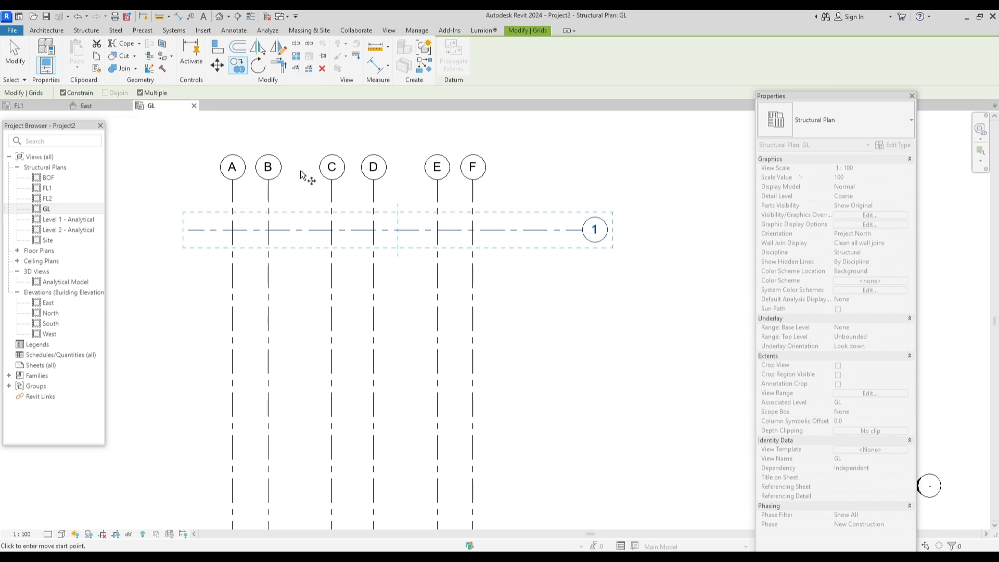
{"action": "left_click", "coordinate": [472, 230]}
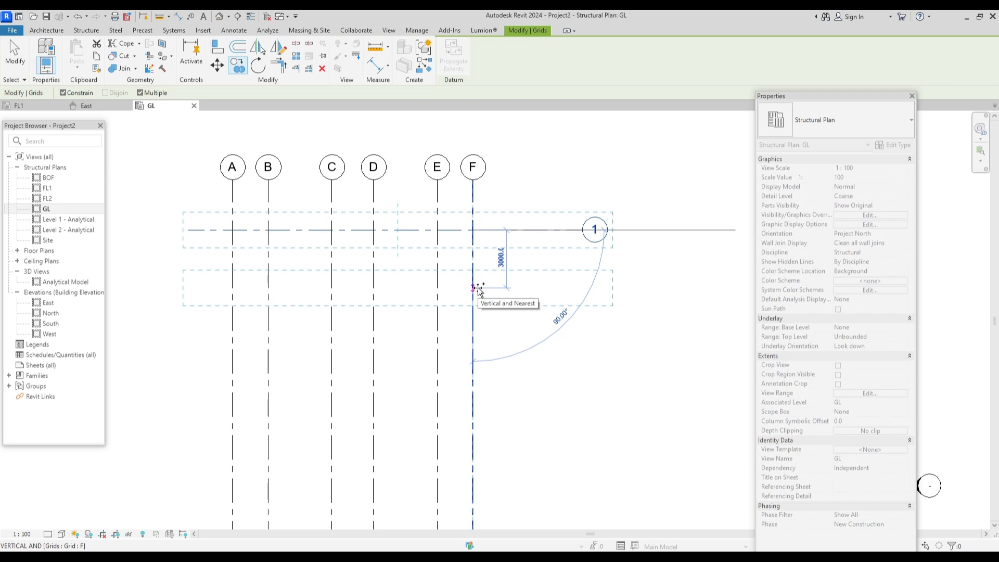
{"action": "type", "text": "27"}
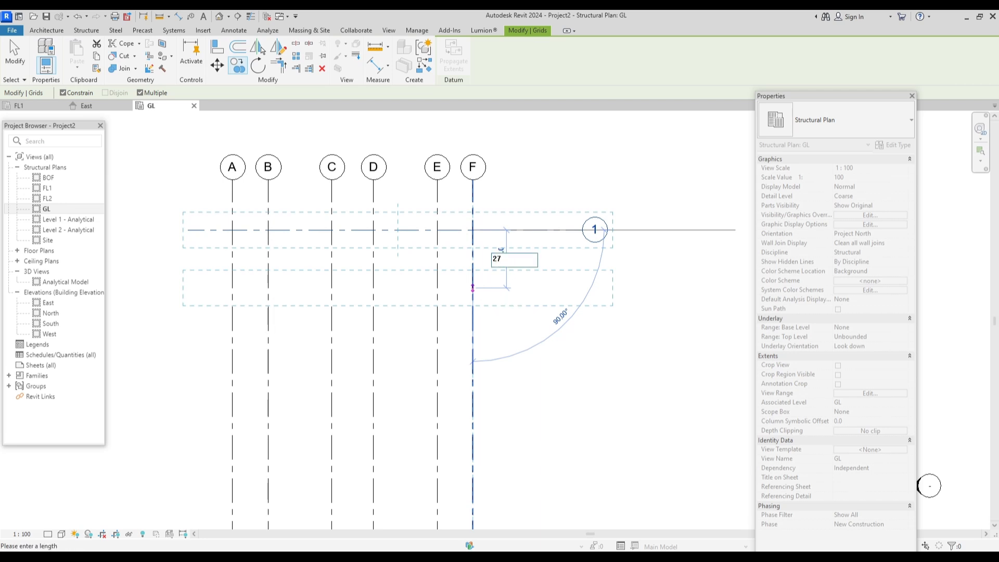
{"action": "type", "text": "50"}
{"action": "key", "text": "Return"}
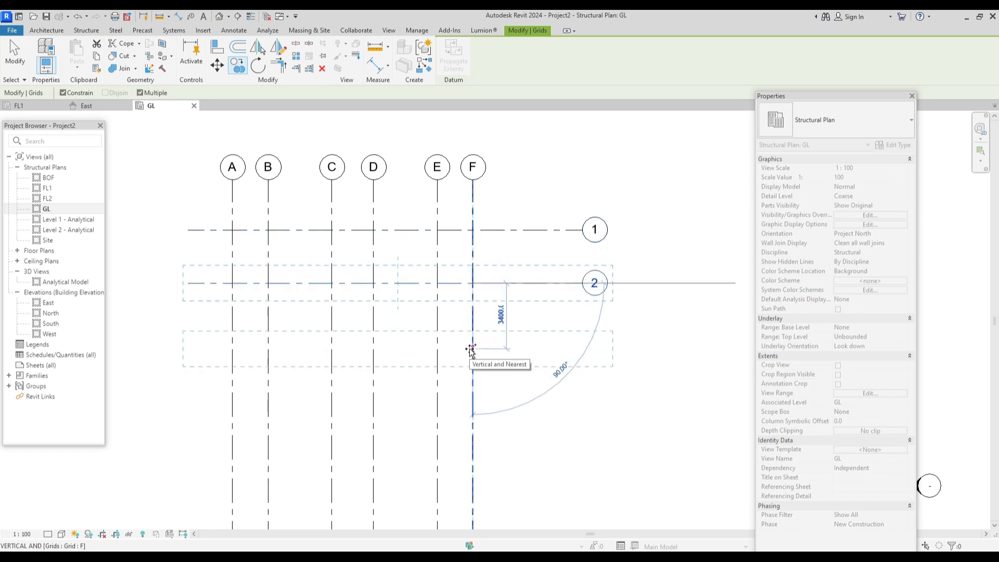
{"action": "type", "text": "515"}
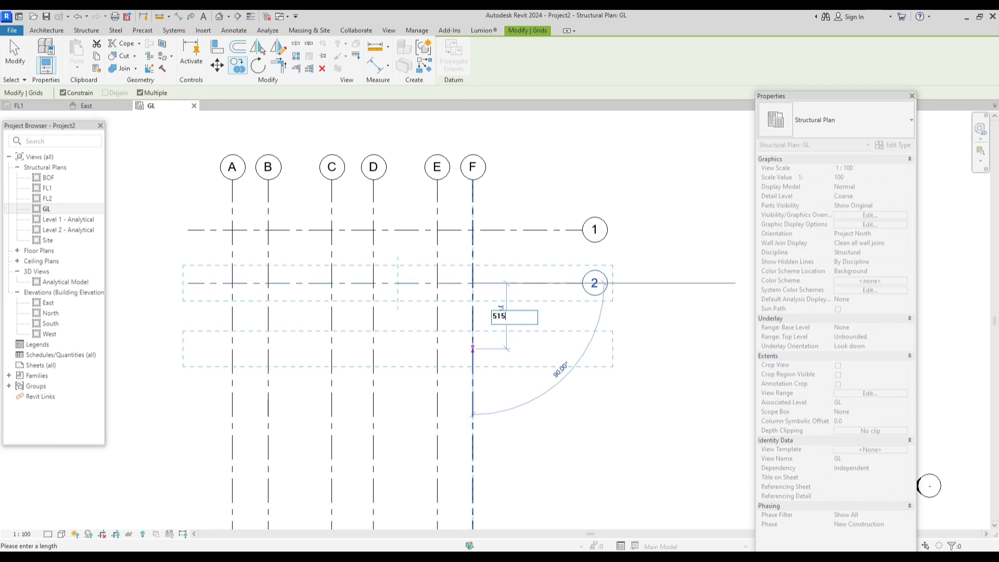
{"action": "type", "text": "0"}
{"action": "key", "text": "Return"}
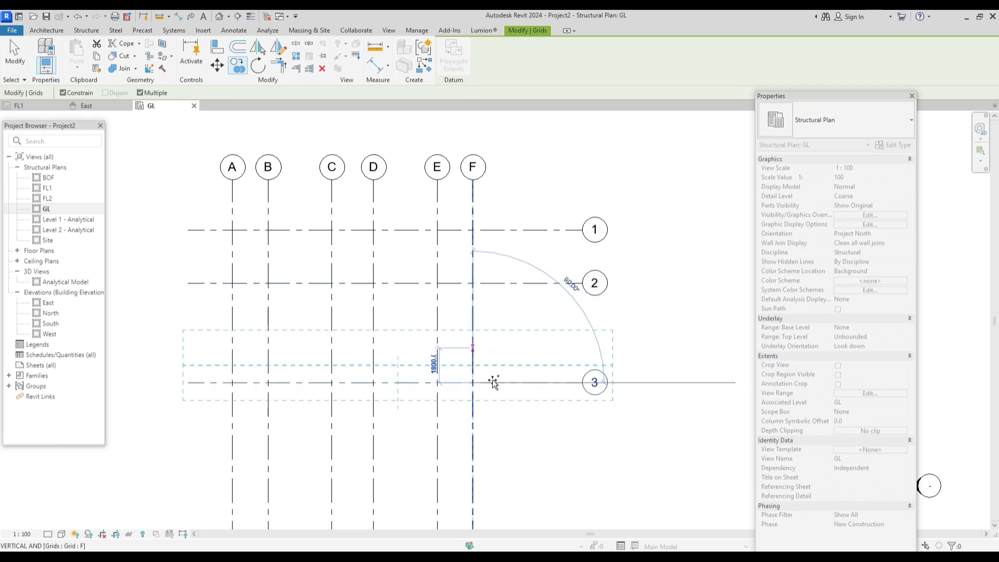
{"action": "middle_click_drag", "start_coordinate": [501, 428], "coordinate": [512, 381]}
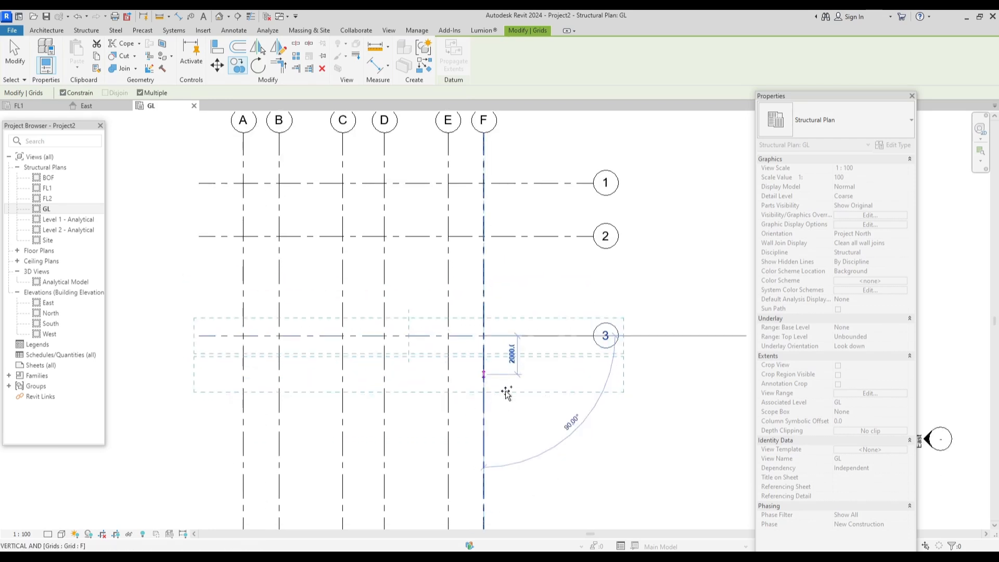
{"action": "type", "text": "2"}
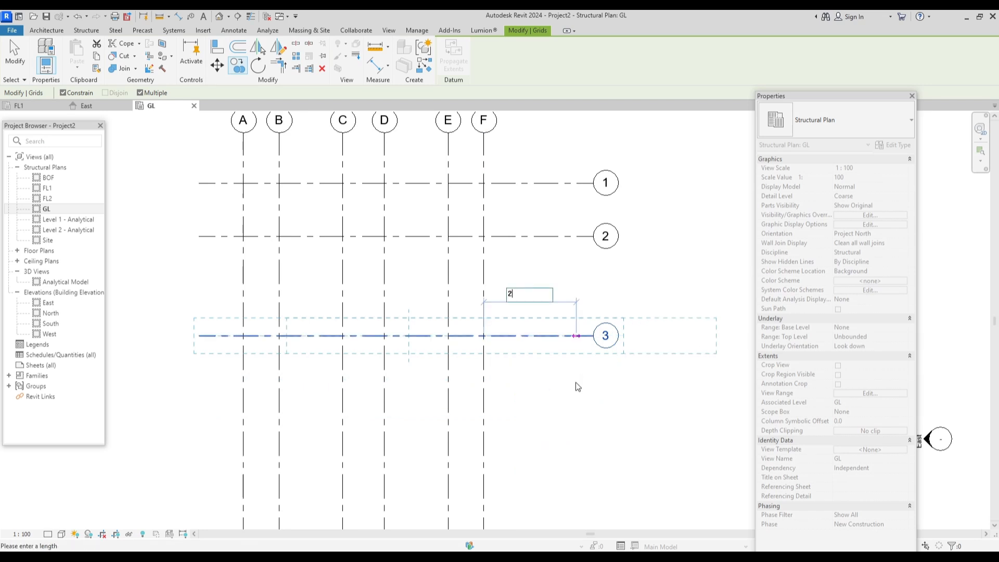
{"action": "type", "text": "200"}
{"action": "key", "text": "Return"}
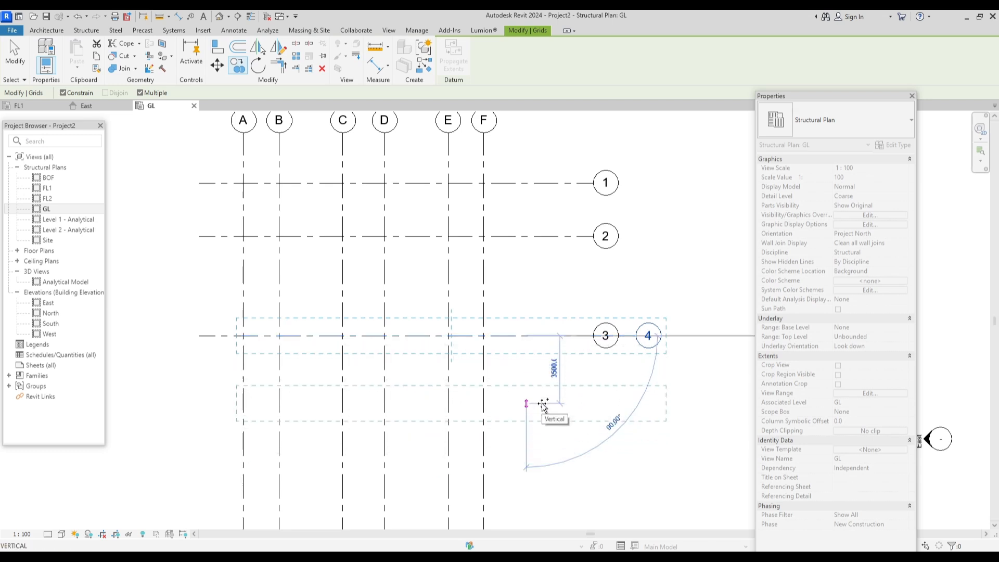
{"action": "key", "text": "Escape"}
{"action": "key", "text": "Escape"}
{"action": "scroll", "coordinate": [636, 343], "scroll_direction": "up", "scroll_amount": 1}
{"action": "left_click", "coordinate": [625, 333]}
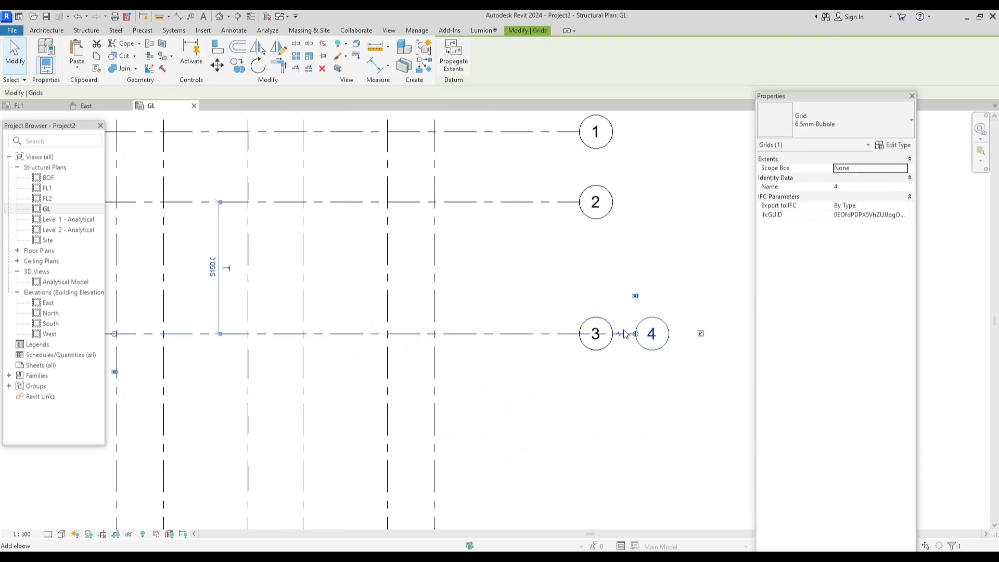
{"action": "key", "text": "Delete"}
Step: Copy grid 3 vertically downward by 2200 mm and end the Copy command
{"action": "left_click", "coordinate": [545, 340]}
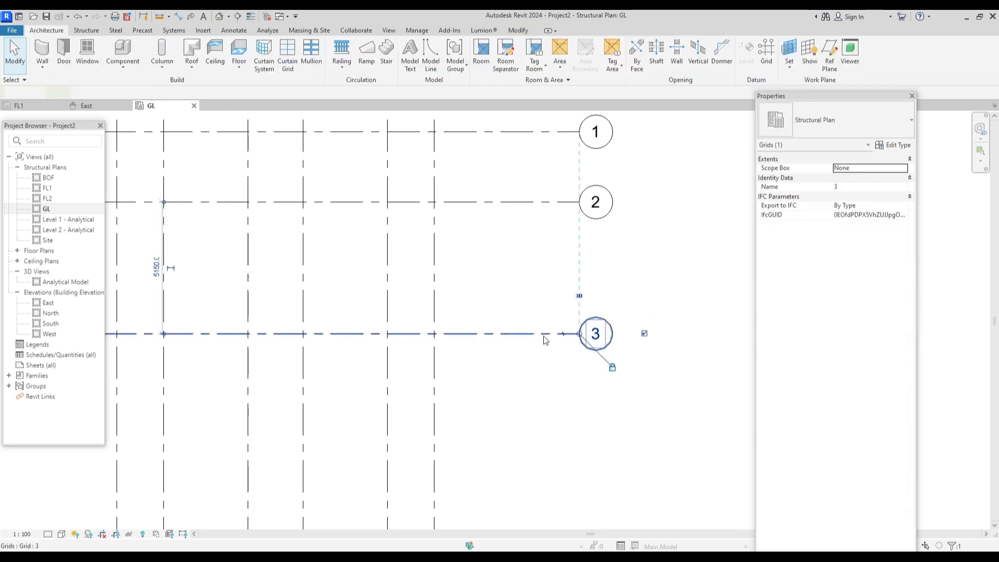
{"action": "left_click", "coordinate": [238, 65]}
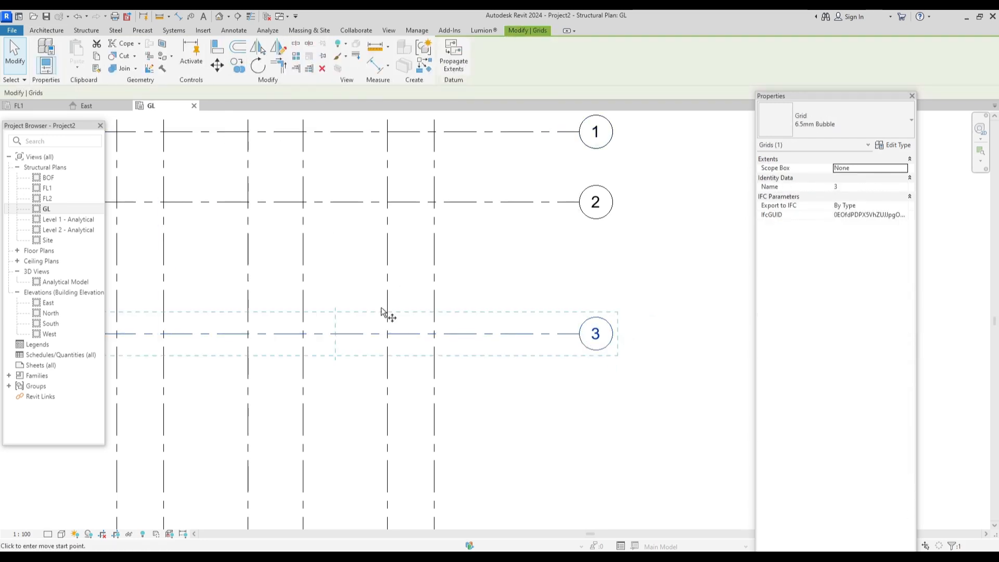
{"action": "left_click", "coordinate": [434, 334]}
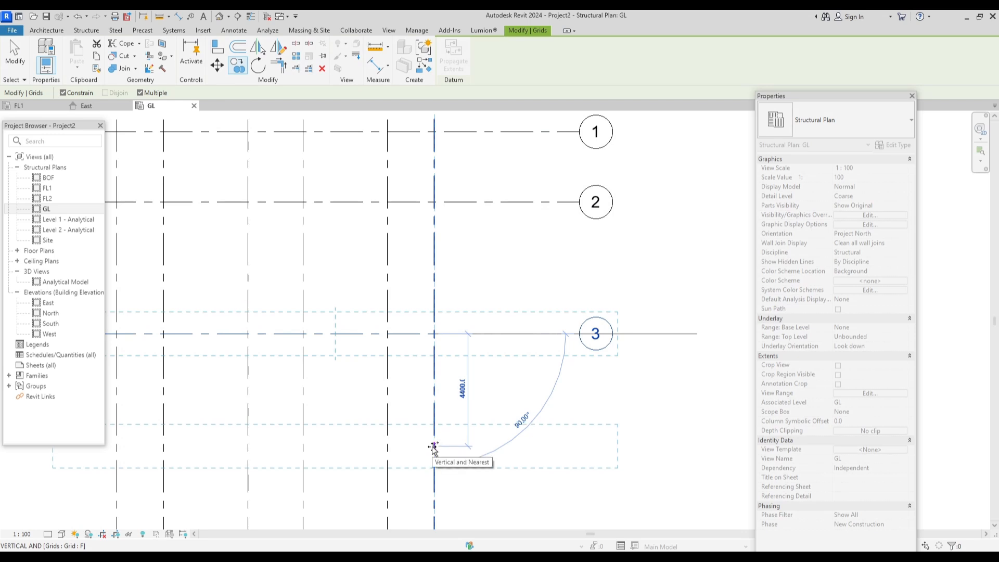
{"action": "type", "text": "22"}
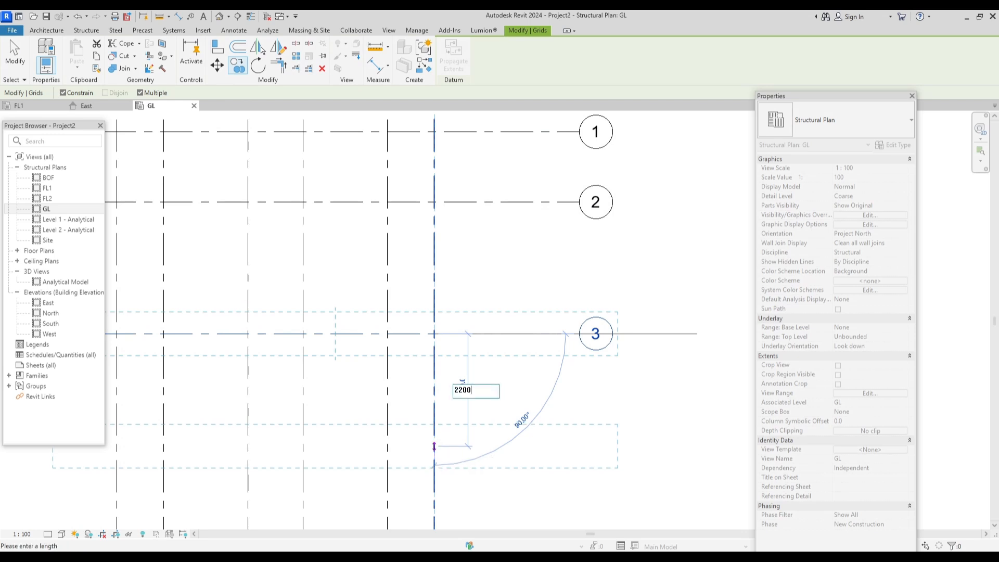
{"action": "type", "text": "00"}
{"action": "key", "text": "Return"}
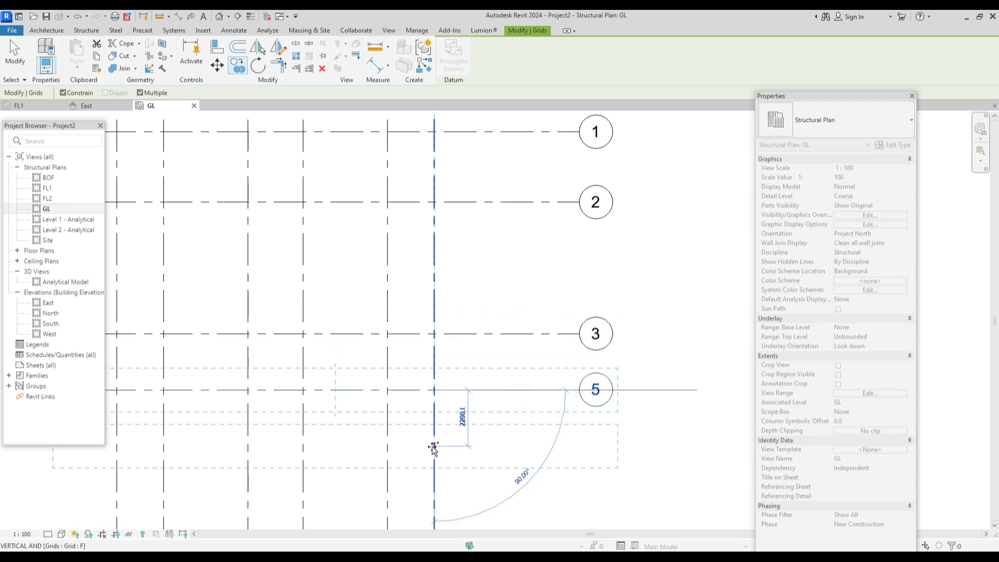
{"action": "scroll", "coordinate": [608, 325], "scroll_direction": "down", "scroll_amount": 1}
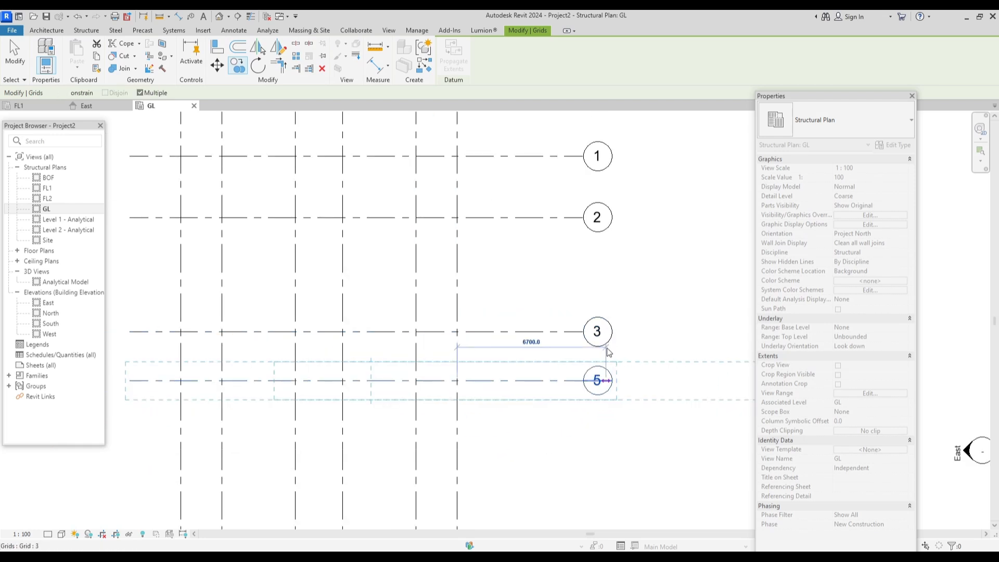
{"action": "key", "text": "Escape"}
{"action": "key", "text": "Escape"}
Step: Shorten the lettered vertical grids together by moving grid F's lower endpoint up to just below the lowest horizontal grid
{"action": "scroll", "coordinate": [598, 338], "scroll_direction": "down", "scroll_amount": 1}
{"action": "middle_click_drag", "start_coordinate": [588, 348], "coordinate": [616, 217]}
{"action": "left_click", "coordinate": [526, 398]}
{"action": "left_click", "coordinate": [527, 398]}
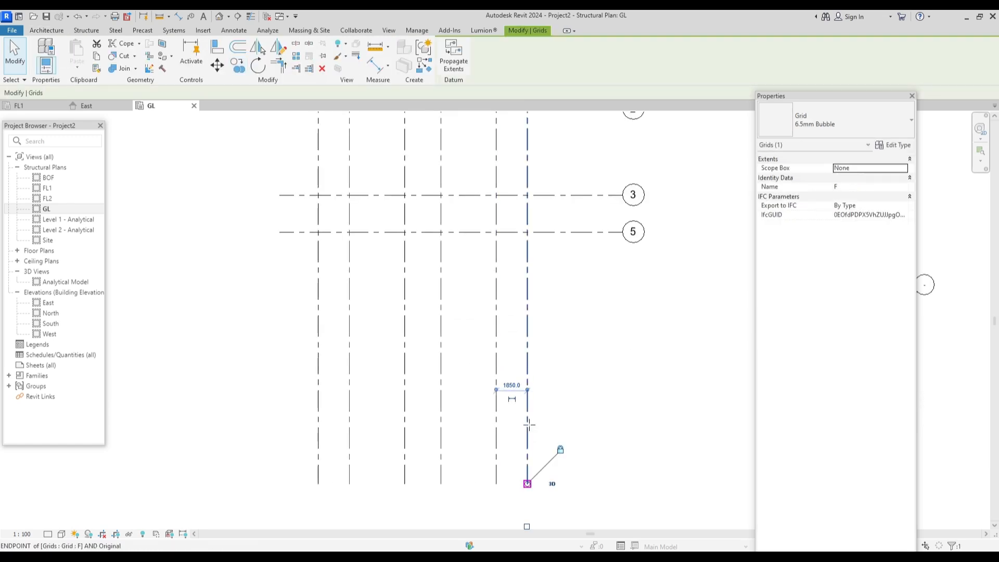
{"action": "left_click_drag", "start_coordinate": [527, 483], "coordinate": [527, 296]}
Step: Shorten the numbered horizontal grids together by moving grid 1's bubble end closer to grid F
{"action": "middle_click_drag", "start_coordinate": [299, 322], "coordinate": [321, 443]}
{"action": "scroll", "coordinate": [311, 366], "scroll_direction": "down", "scroll_amount": 1}
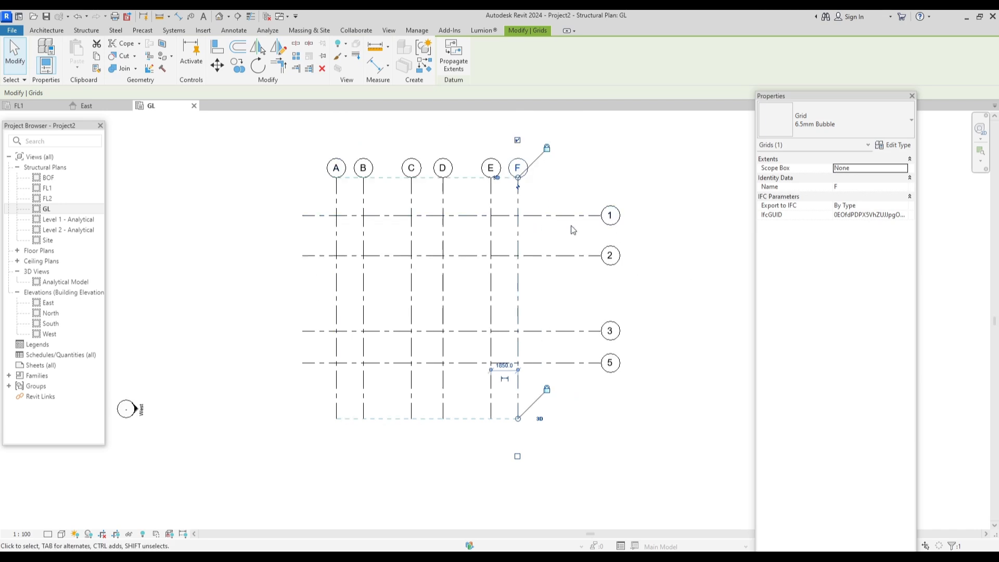
{"action": "left_click", "coordinate": [603, 216]}
{"action": "left_click_drag", "start_coordinate": [602, 219], "coordinate": [579, 216]}
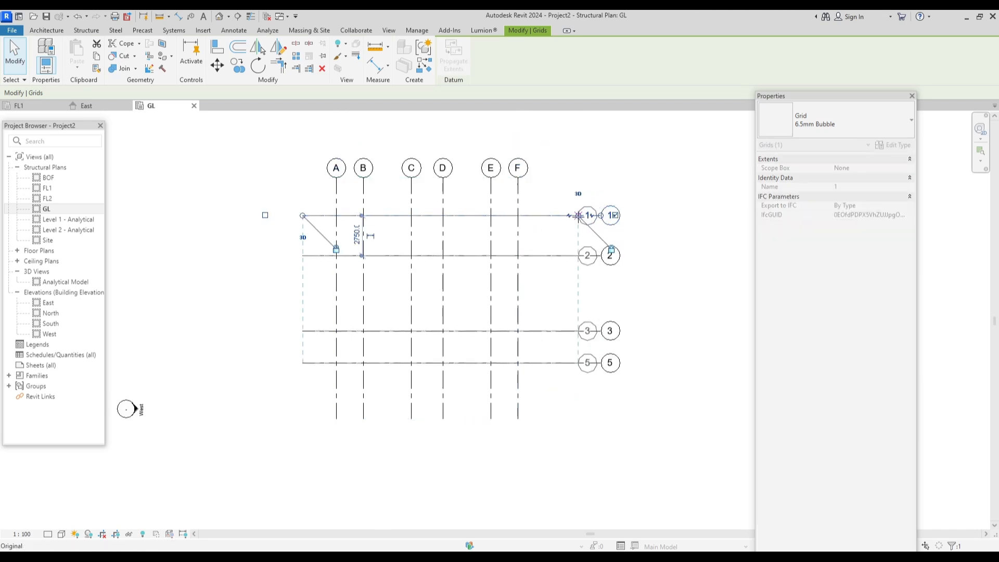
Step: In the East elevation, extend the head ends of levels FL2, FL1, GL and BOF outward past grid 1
{"action": "left_click", "coordinate": [561, 174]}
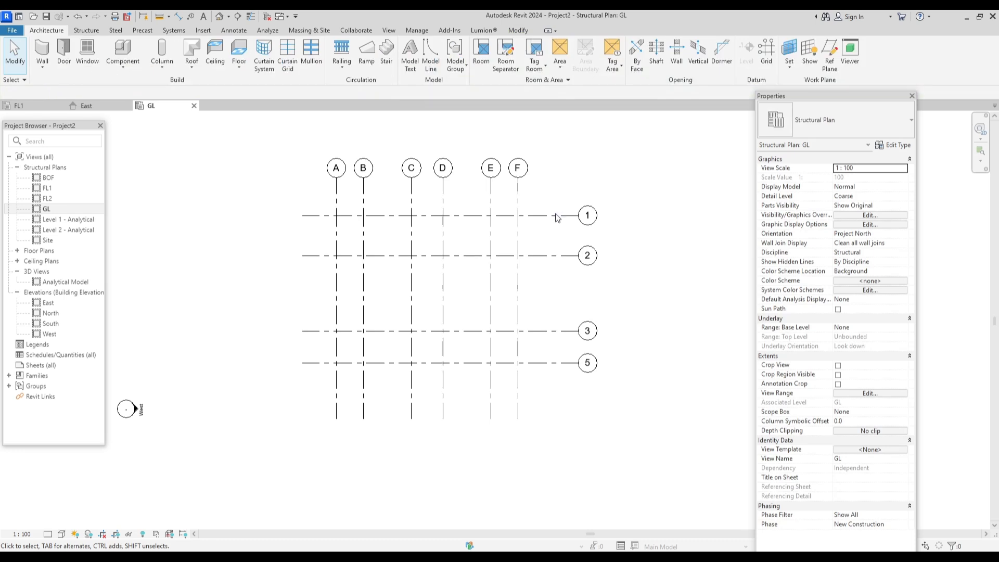
{"action": "double_click", "coordinate": [51, 304]}
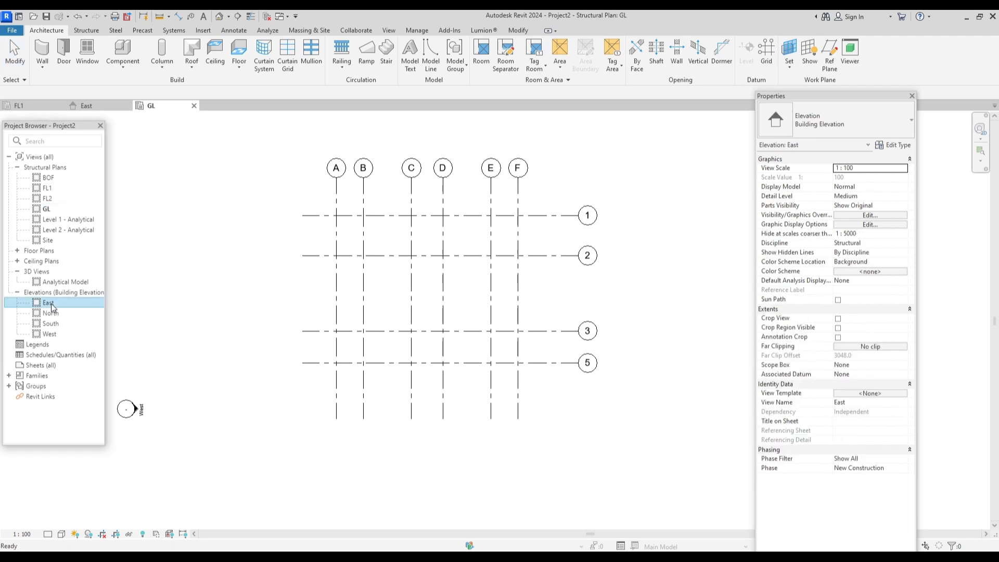
{"action": "left_click", "coordinate": [507, 241]}
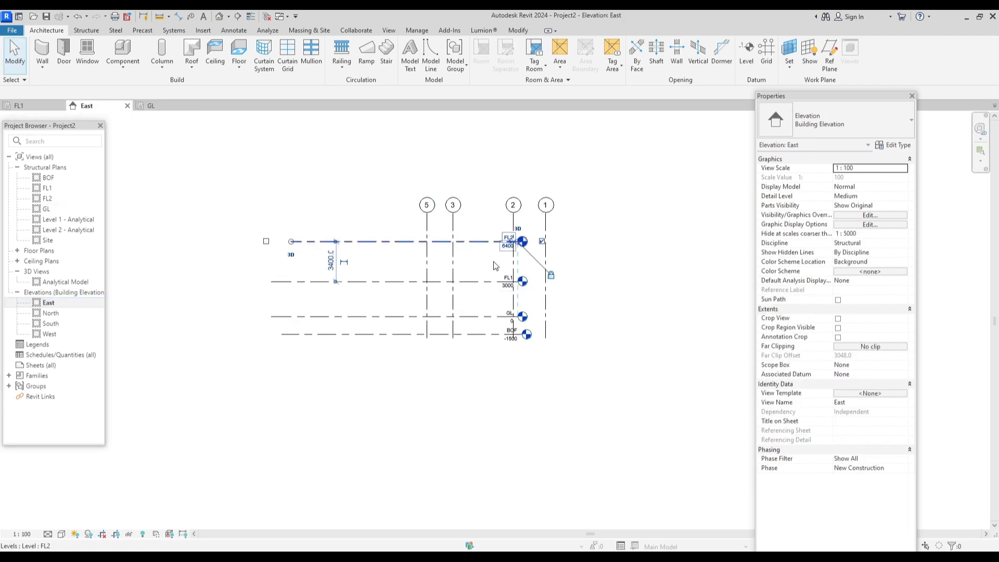
{"action": "left_click_drag", "start_coordinate": [518, 241], "coordinate": [585, 243]}
{"action": "left_click", "coordinate": [519, 334]}
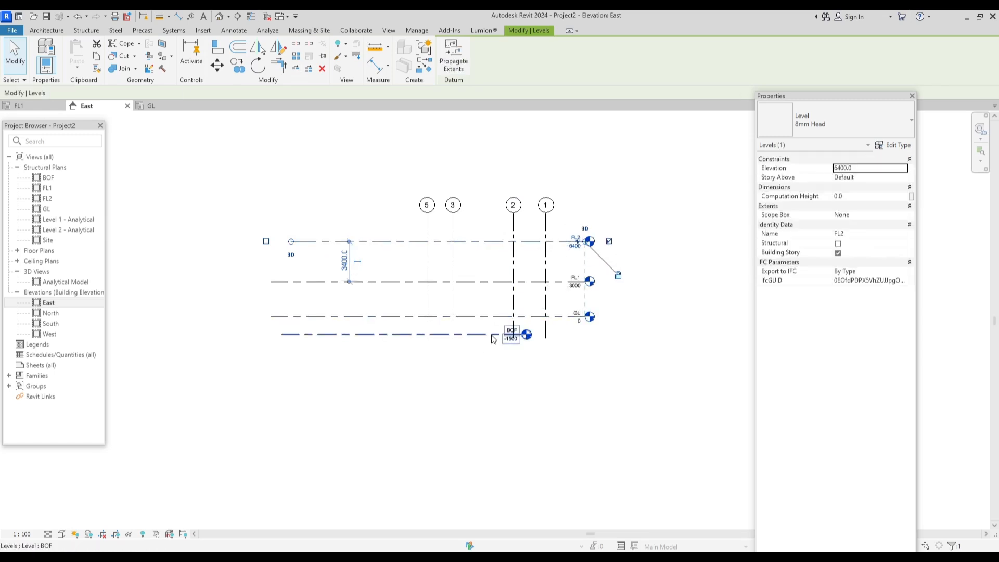
{"action": "scroll", "coordinate": [522, 334], "scroll_direction": "up", "scroll_amount": 5}
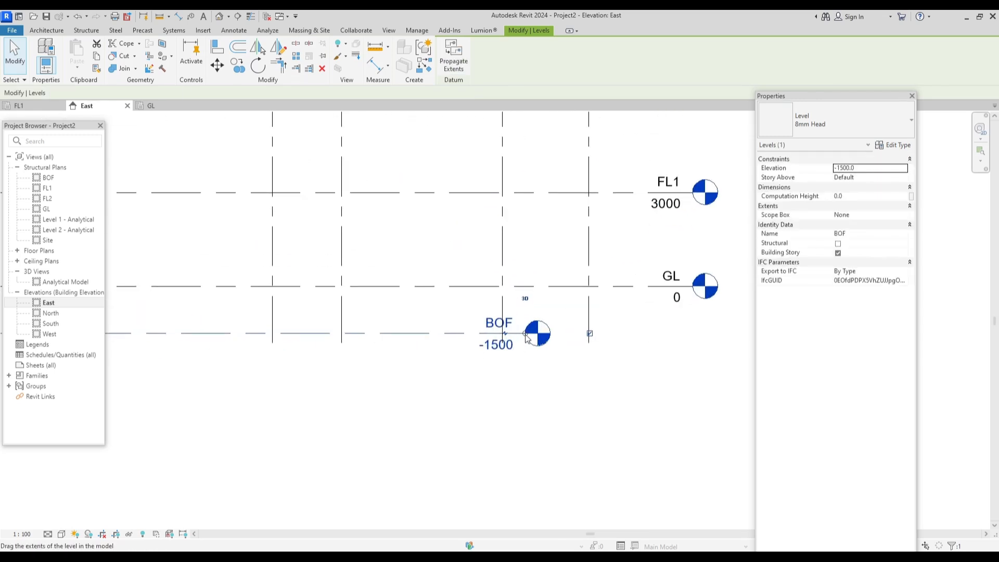
{"action": "left_click_drag", "start_coordinate": [525, 337], "coordinate": [700, 363]}
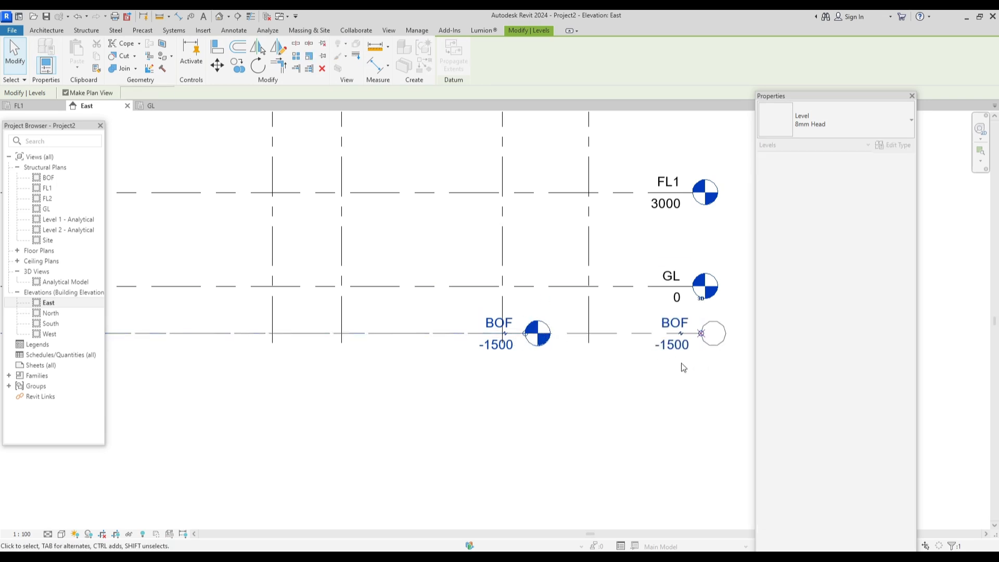
Step: Shorten the tail ends of all four levels in the East elevation to just outside grid 5
{"action": "scroll", "coordinate": [619, 361], "scroll_direction": "down", "scroll_amount": 3}
{"action": "left_click", "coordinate": [284, 319]}
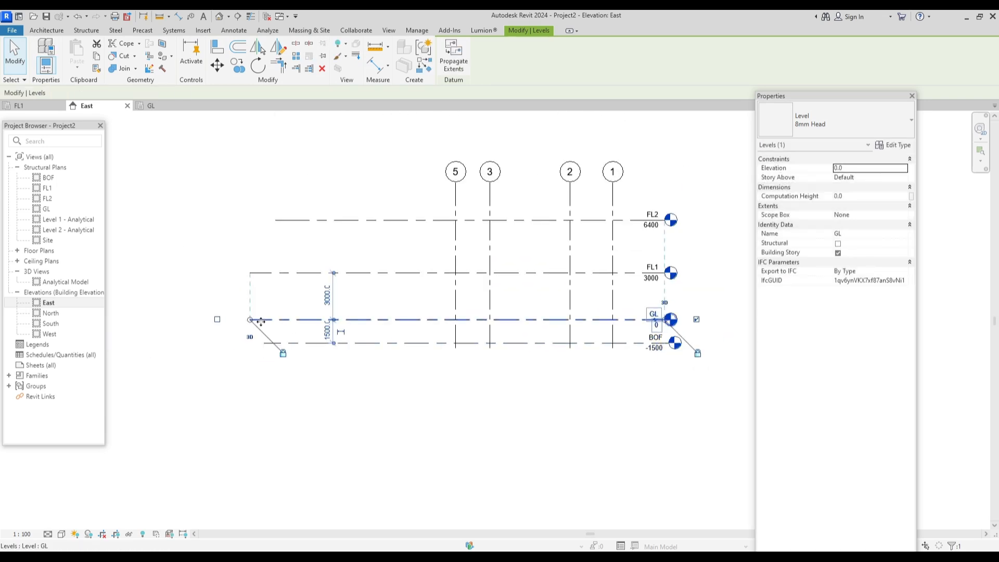
{"action": "left_click_drag", "start_coordinate": [252, 320], "coordinate": [390, 319]}
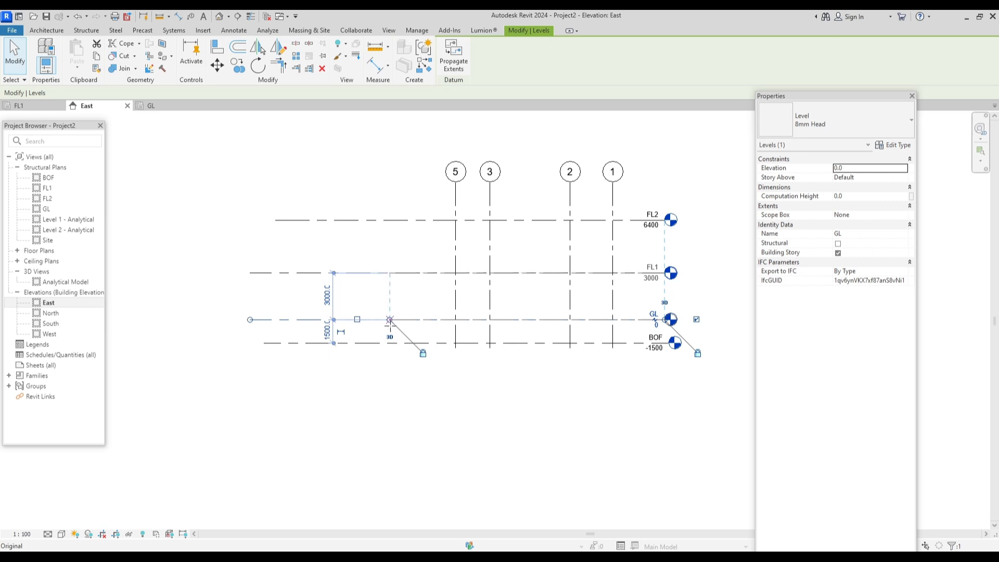
{"action": "left_click", "coordinate": [276, 220]}
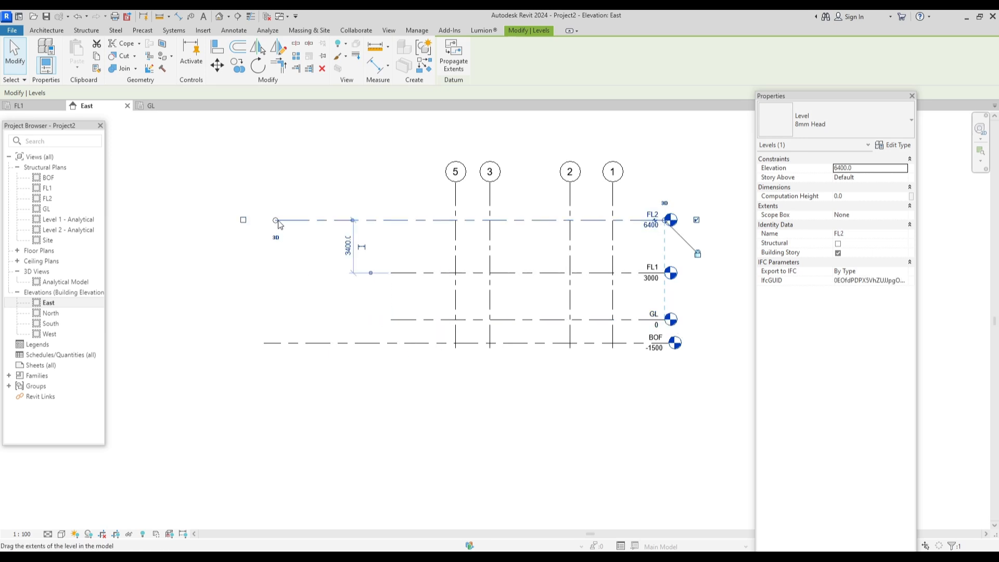
{"action": "left_click", "coordinate": [270, 344]}
{"action": "key", "text": "Escape"}
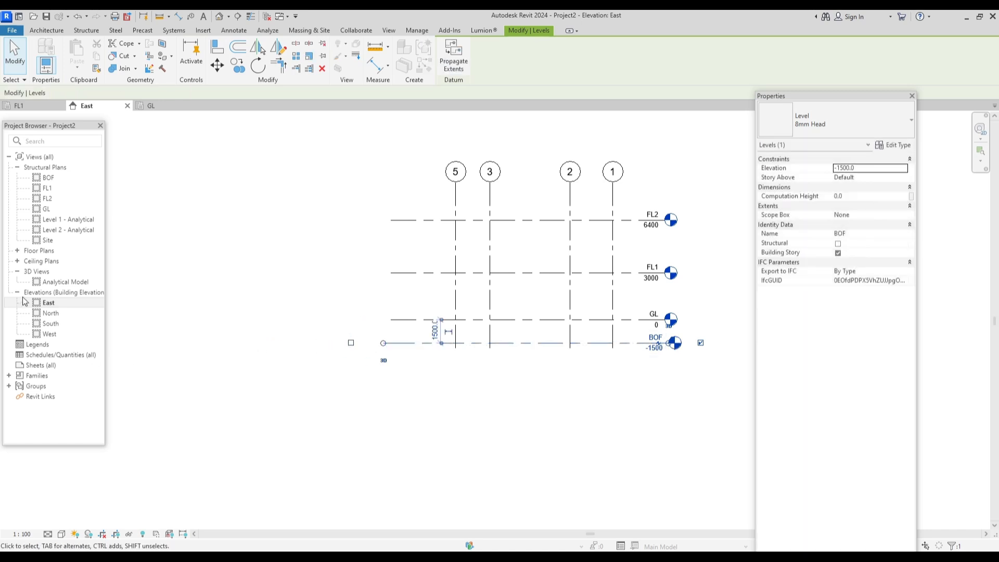
Step: In the North elevation, shorten the levels together by moving FL1's tail endpoint closer to grid F
{"action": "left_click", "coordinate": [50, 313]}
{"action": "double_click", "coordinate": [72, 313]}
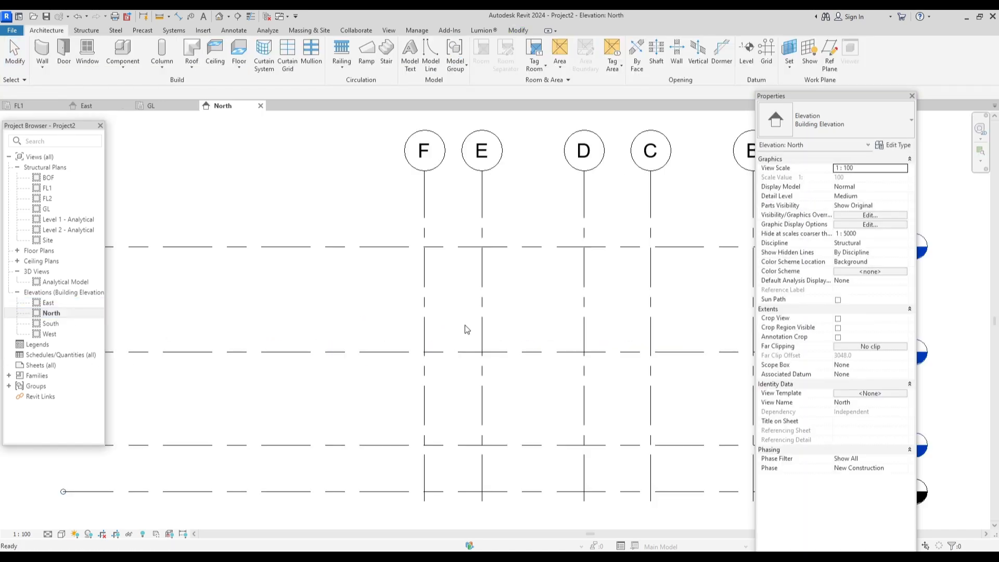
{"action": "scroll", "coordinate": [451, 303], "scroll_direction": "down", "scroll_amount": 2}
{"action": "key", "text": "Escape"}
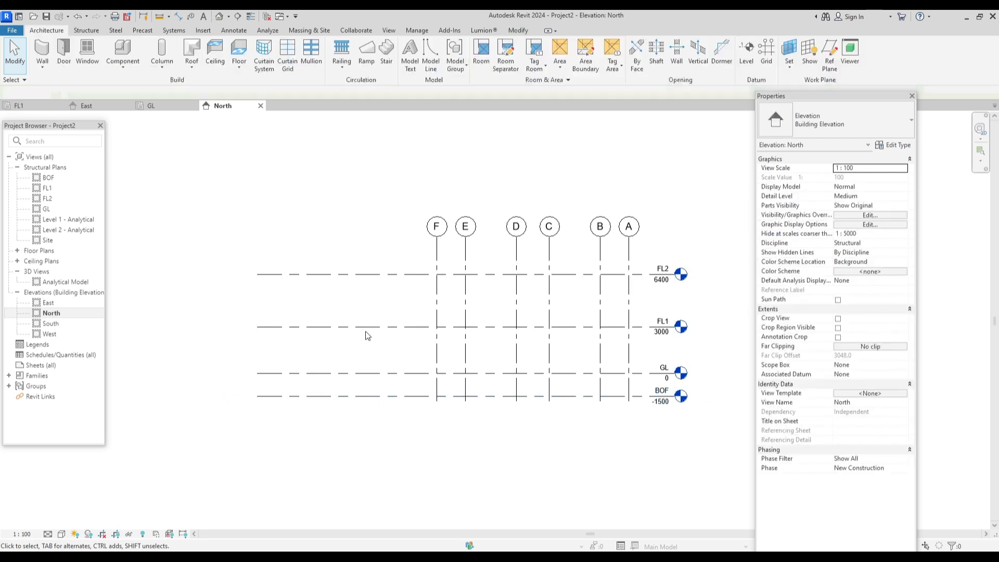
{"action": "left_click", "coordinate": [352, 332]}
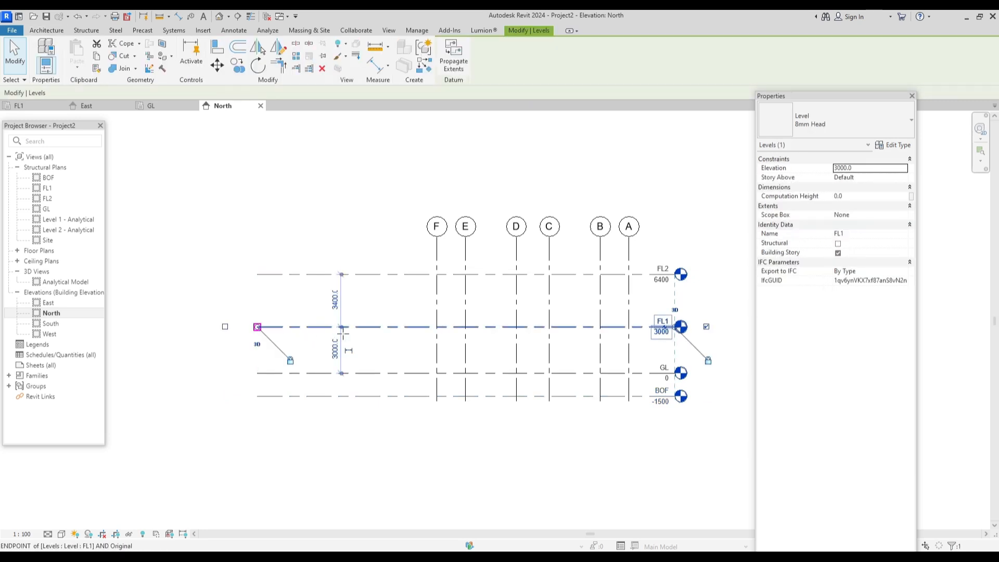
{"action": "left_click_drag", "start_coordinate": [257, 326], "coordinate": [356, 327]}
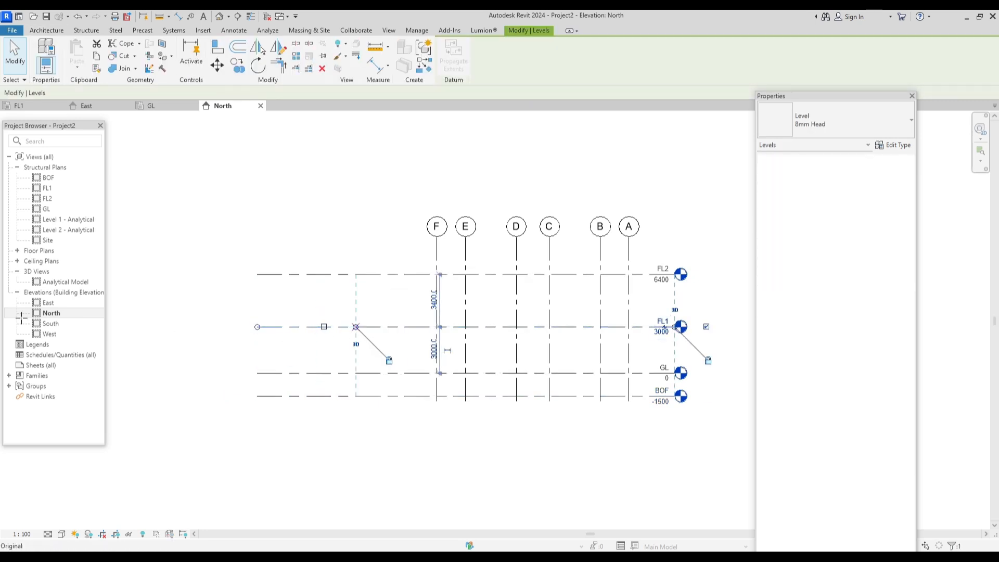
Step: Check the level and grid extents in the South and West elevations and return to the GL structural plan
{"action": "left_click", "coordinate": [51, 324]}
{"action": "scroll", "coordinate": [390, 321], "scroll_direction": "down", "scroll_amount": 2}
{"action": "left_click", "coordinate": [325, 340]}
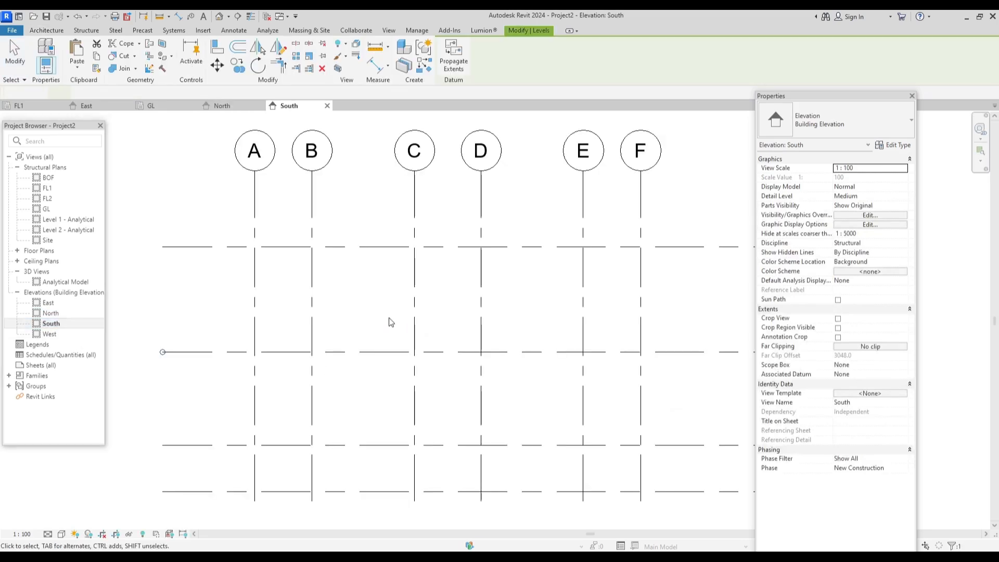
{"action": "double_click", "coordinate": [47, 333]}
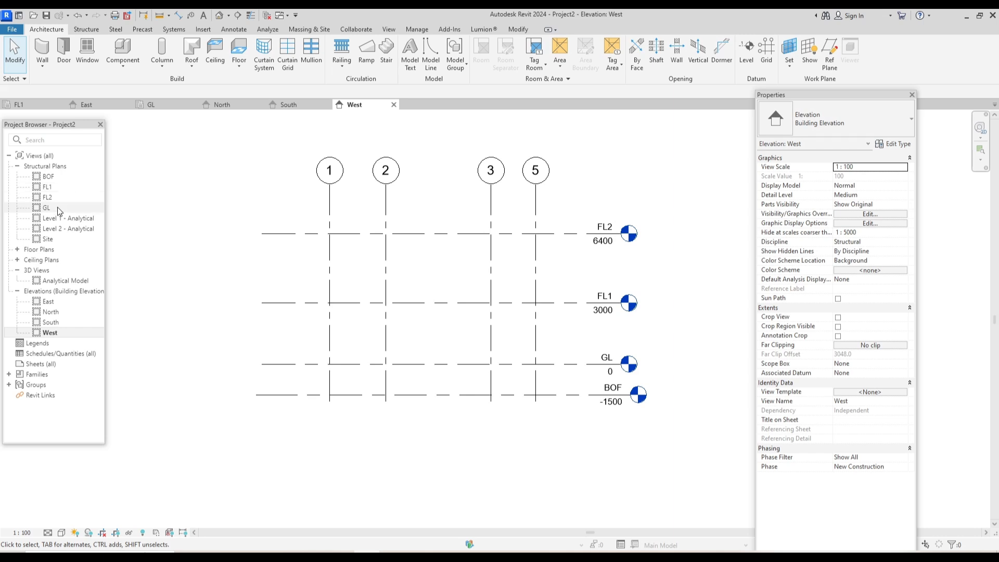
{"action": "double_click", "coordinate": [57, 207]}
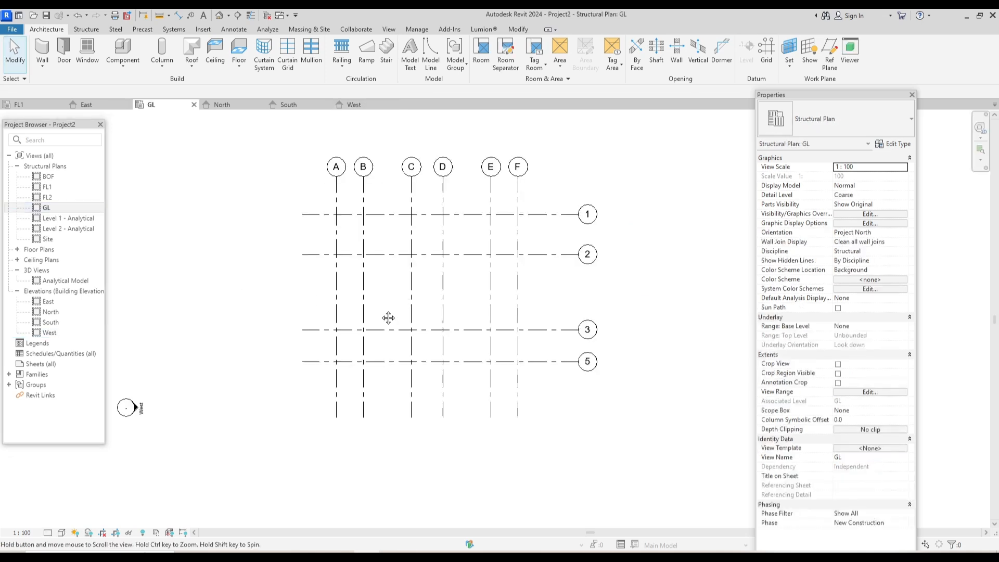
{"action": "middle_click_drag", "start_coordinate": [388, 317], "coordinate": [372, 334]}
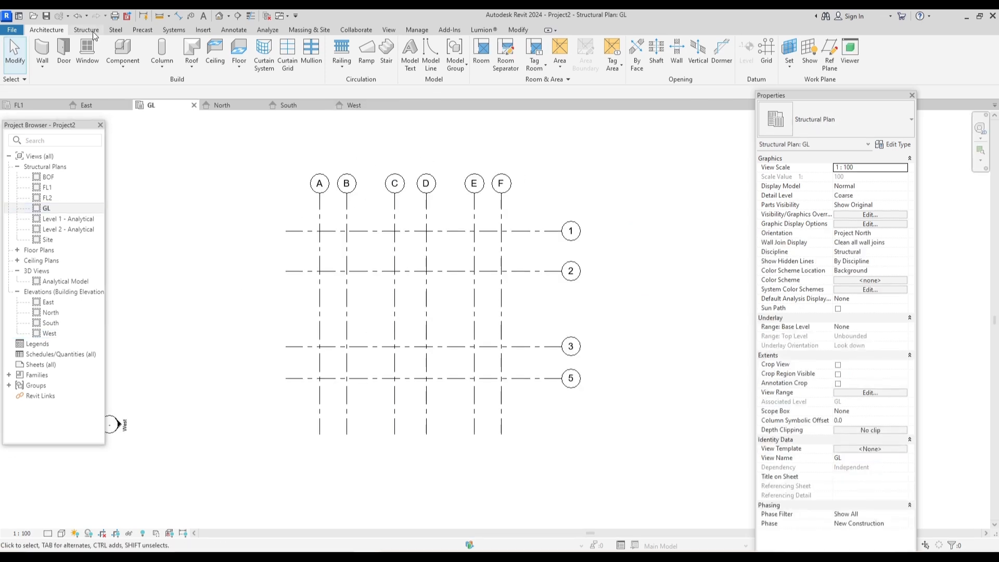
Step: Start placing a structural column with the M_Concrete-Rectangular-Column 300 x 450mm type
{"action": "left_click", "coordinate": [92, 31]}
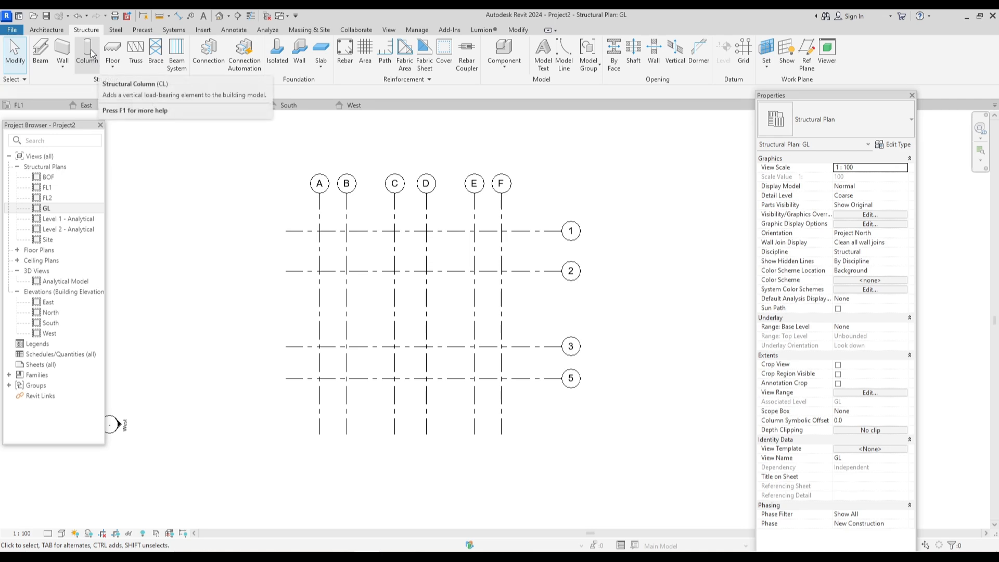
{"action": "left_click", "coordinate": [89, 52]}
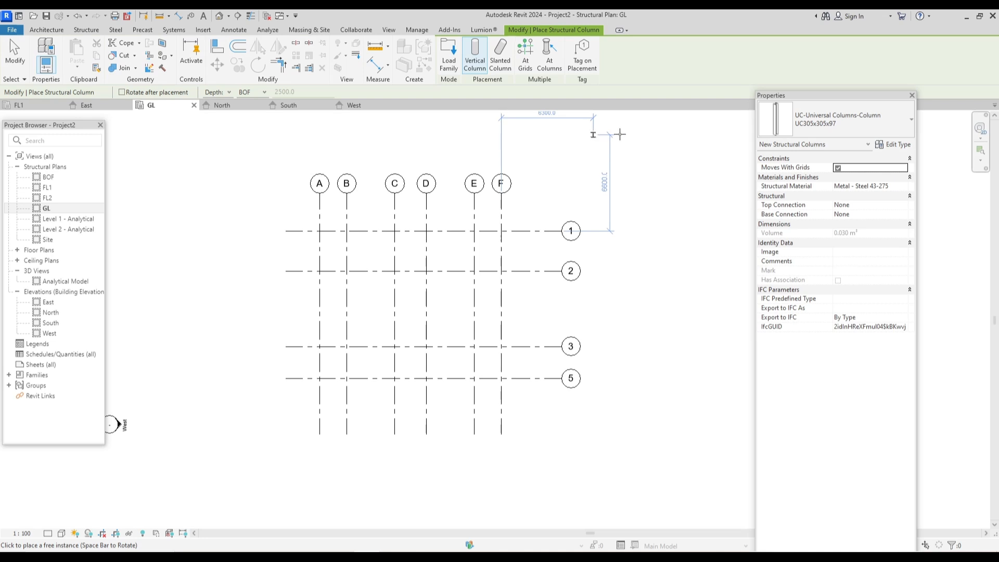
{"action": "left_click", "coordinate": [826, 128]}
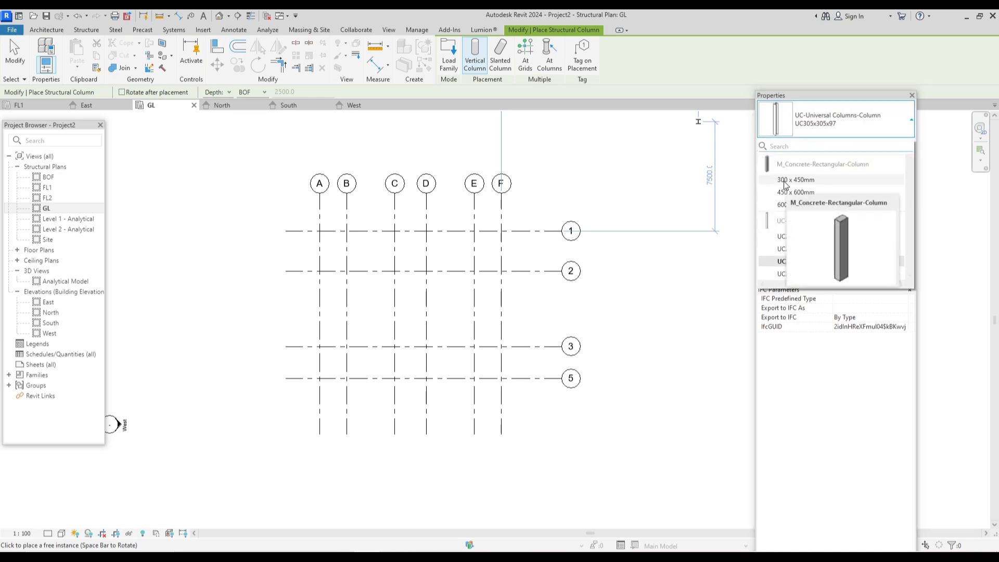
{"action": "left_click", "coordinate": [785, 180]}
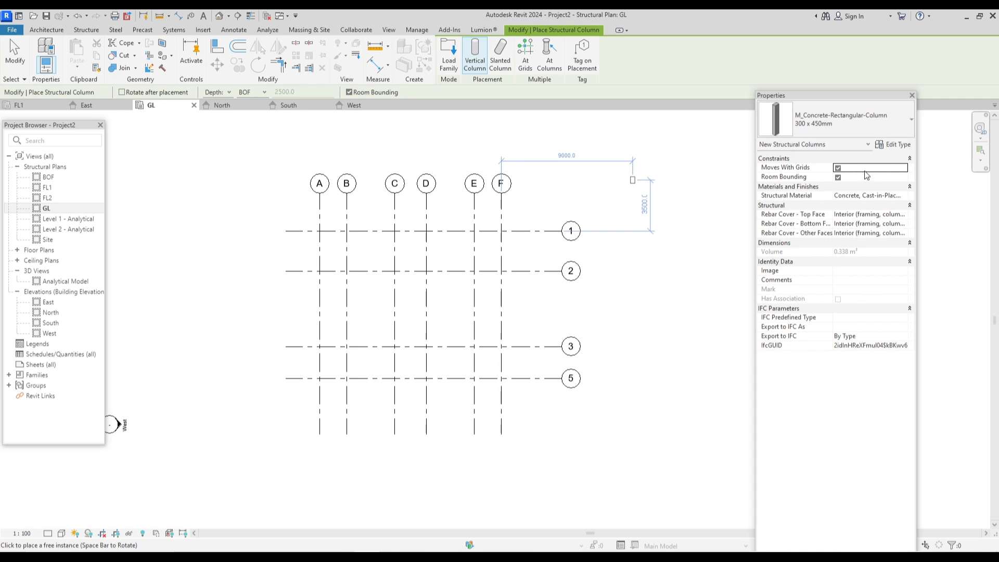
Step: Duplicate the column type as 200 x 300mm and set its dimensions b to 200 and h to 300
{"action": "left_click", "coordinate": [892, 144]}
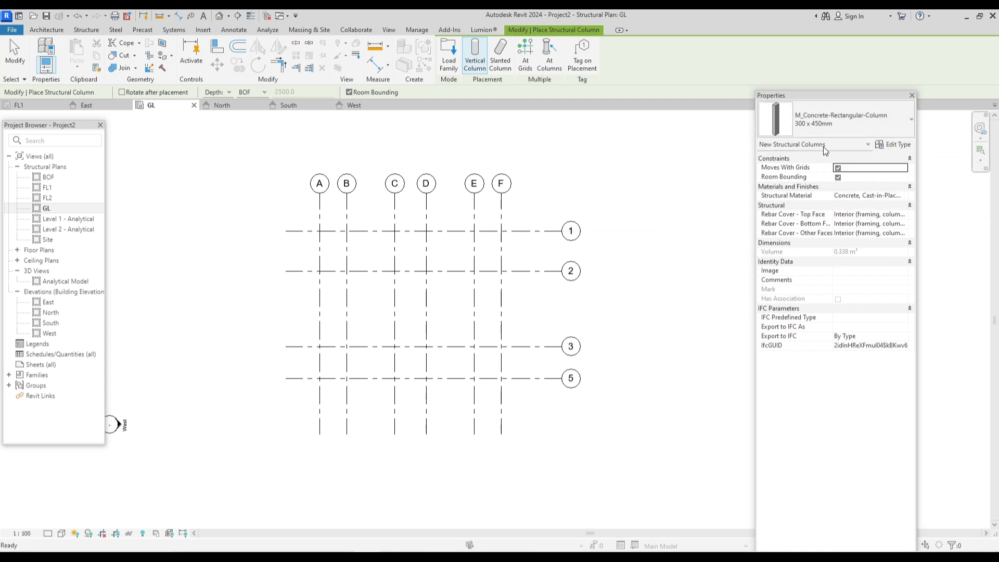
{"action": "left_click", "coordinate": [866, 177]}
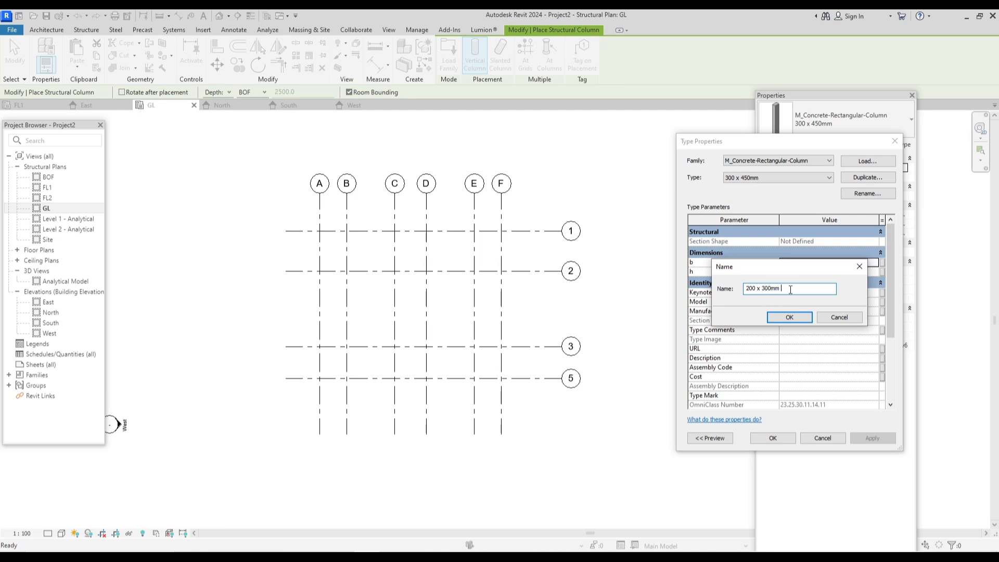
{"action": "left_click", "coordinate": [778, 315]}
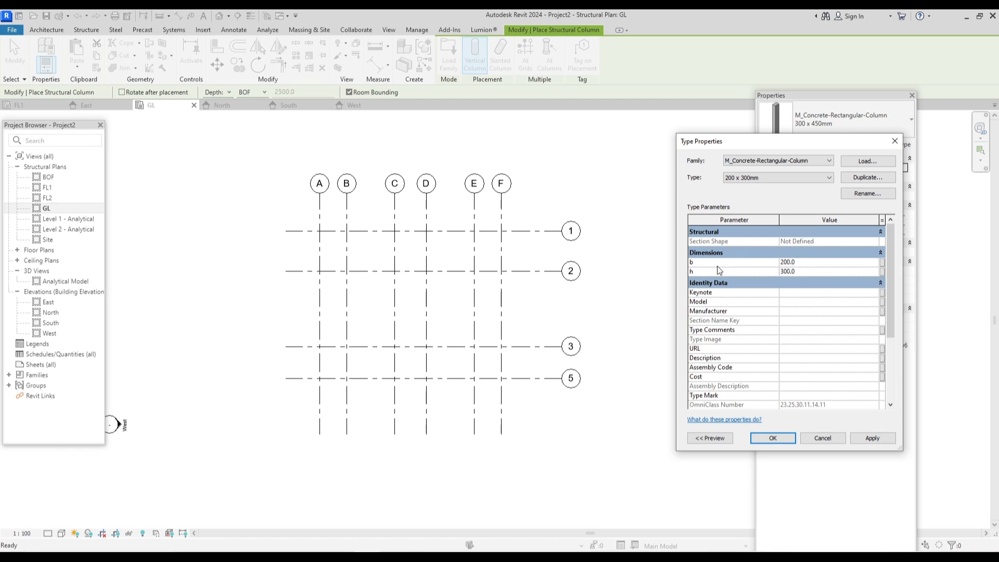
{"action": "left_click", "coordinate": [872, 438]}
{"action": "left_click", "coordinate": [774, 439]}
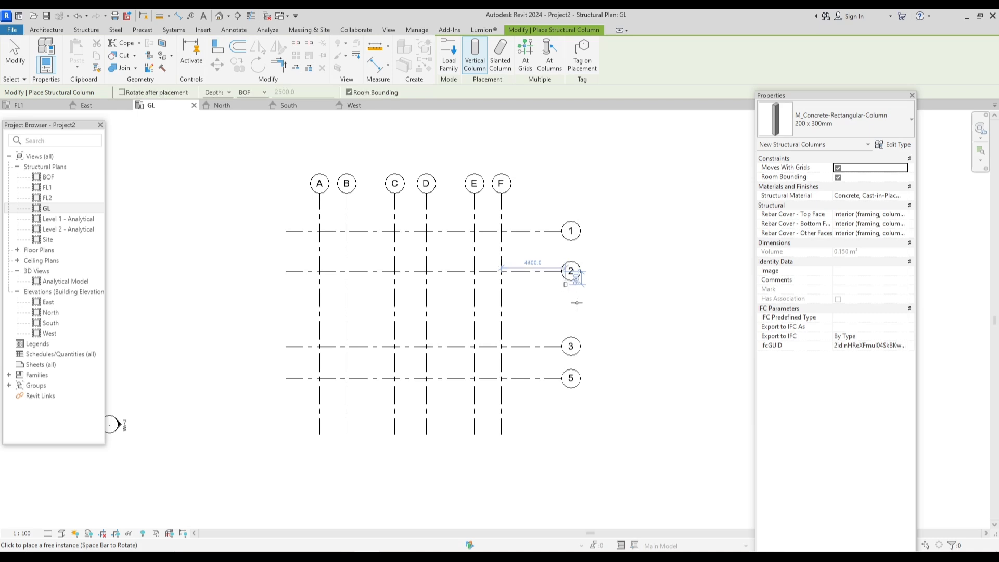
Step: Place one 200 x 300mm concrete column at the intersection of grids A and 5 and end the placement
{"action": "scroll", "coordinate": [572, 291], "scroll_direction": "up", "scroll_amount": 2}
{"action": "middle_click_drag", "start_coordinate": [580, 353], "coordinate": [613, 266]}
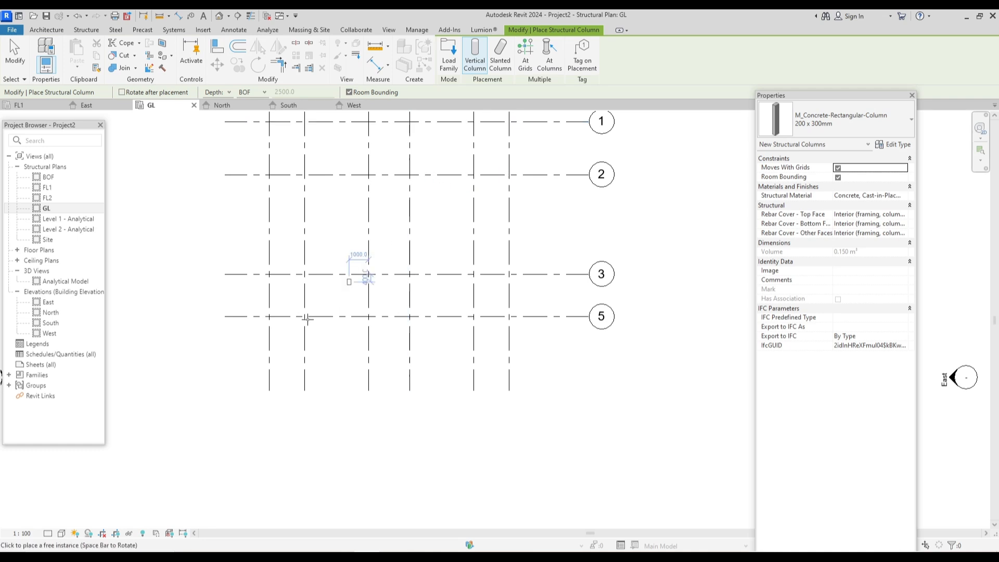
{"action": "scroll", "coordinate": [271, 319], "scroll_direction": "up", "scroll_amount": 1}
{"action": "scroll", "coordinate": [271, 318], "scroll_direction": "up", "scroll_amount": 1}
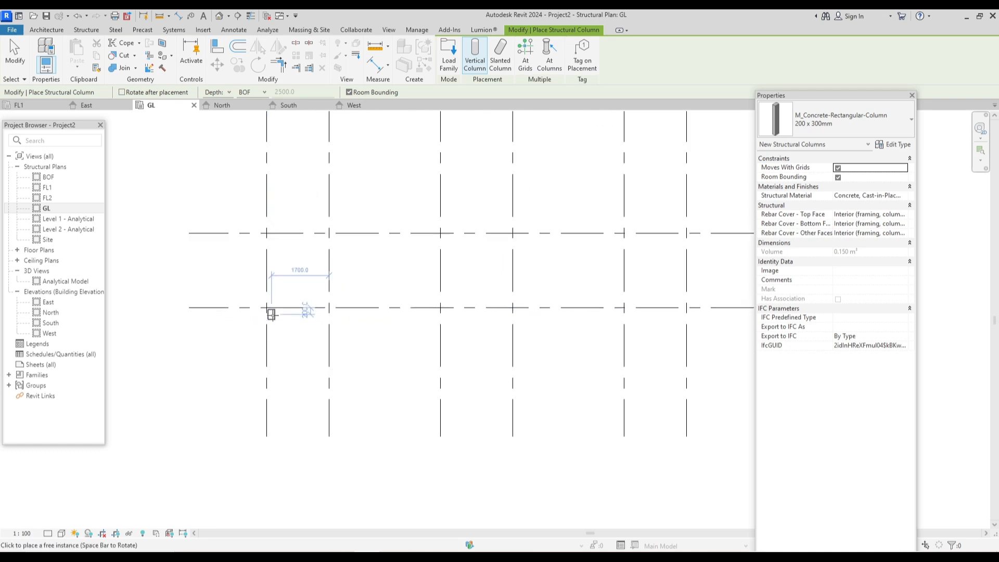
{"action": "left_click", "coordinate": [267, 308]}
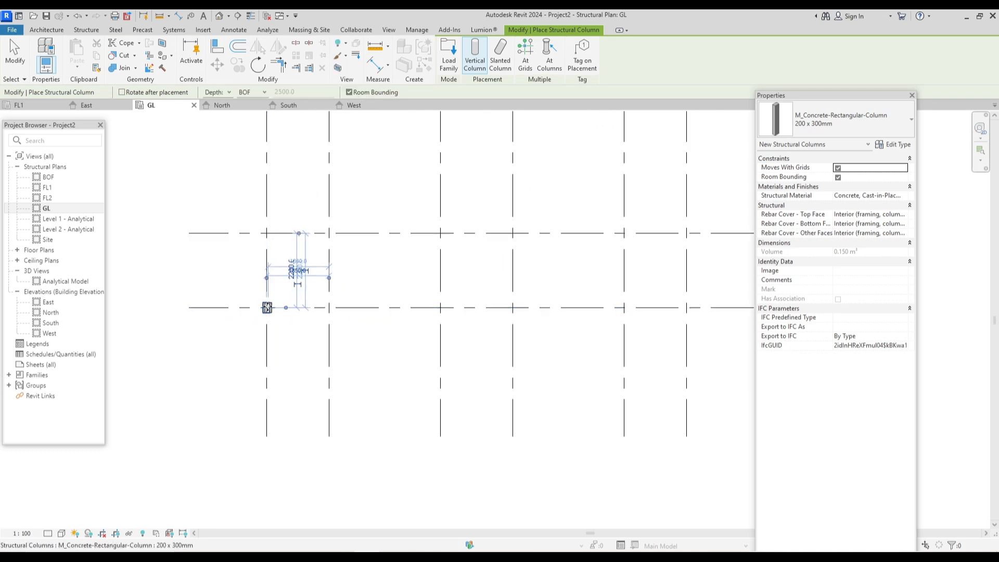
{"action": "scroll", "coordinate": [267, 309], "scroll_direction": "up", "scroll_amount": 2}
{"action": "key", "text": "Escape"}
{"action": "key", "text": "Escape"}
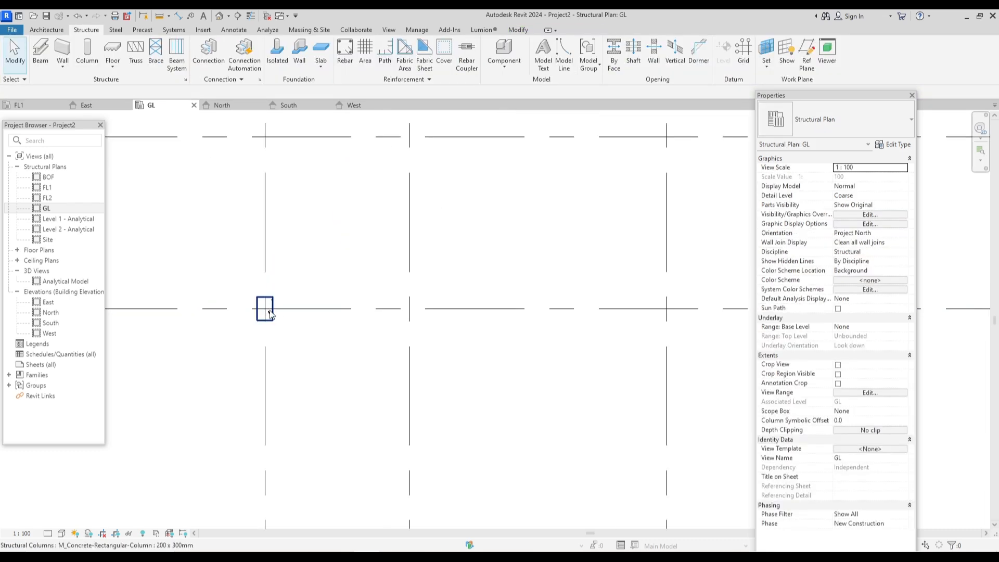
Step: Move the column at A-5 upward by 150 mm so the midpoint of its lower edge sits on grid 5
{"action": "scroll", "coordinate": [267, 311], "scroll_direction": "up", "scroll_amount": 1}
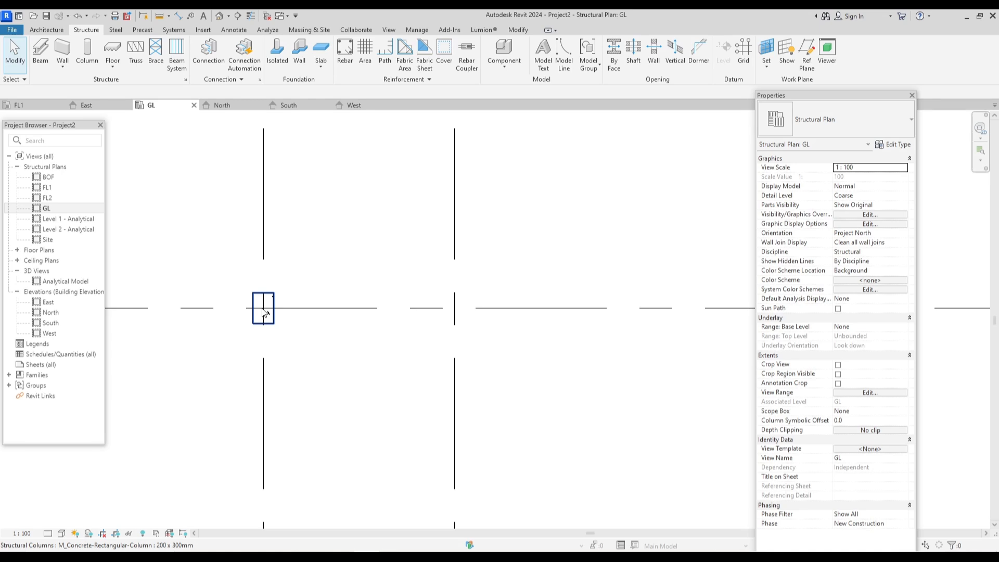
{"action": "left_click_drag", "start_coordinate": [218, 265], "coordinate": [305, 349]}
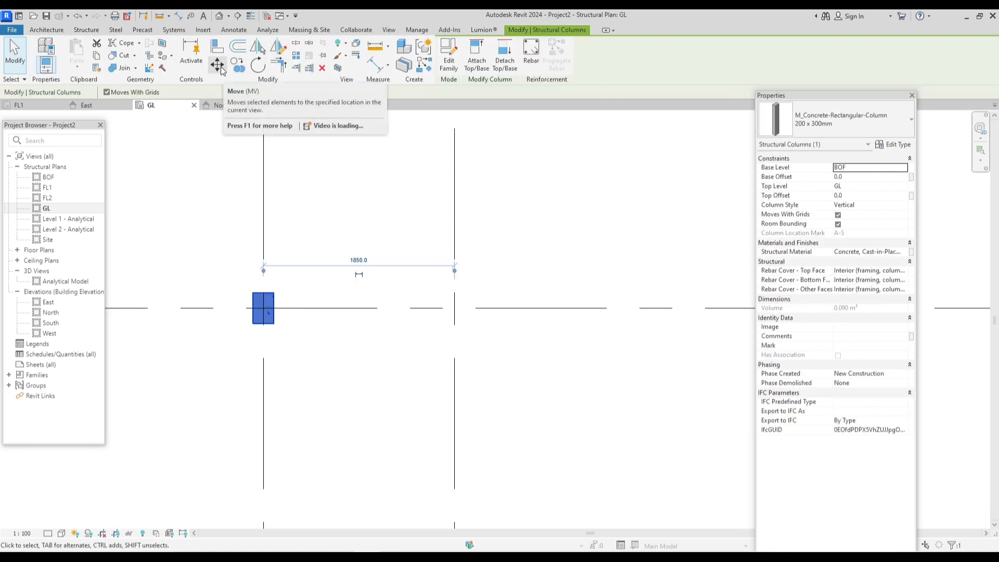
{"action": "left_click", "coordinate": [219, 68]}
{"action": "scroll", "coordinate": [260, 324], "scroll_direction": "up", "scroll_amount": 2}
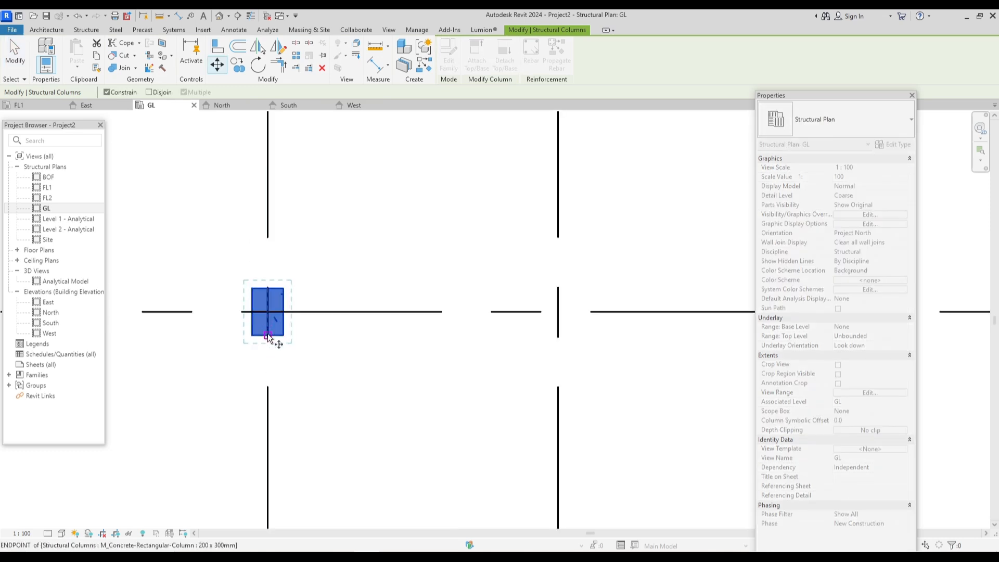
{"action": "left_click", "coordinate": [268, 334]}
{"action": "left_click", "coordinate": [267, 311]}
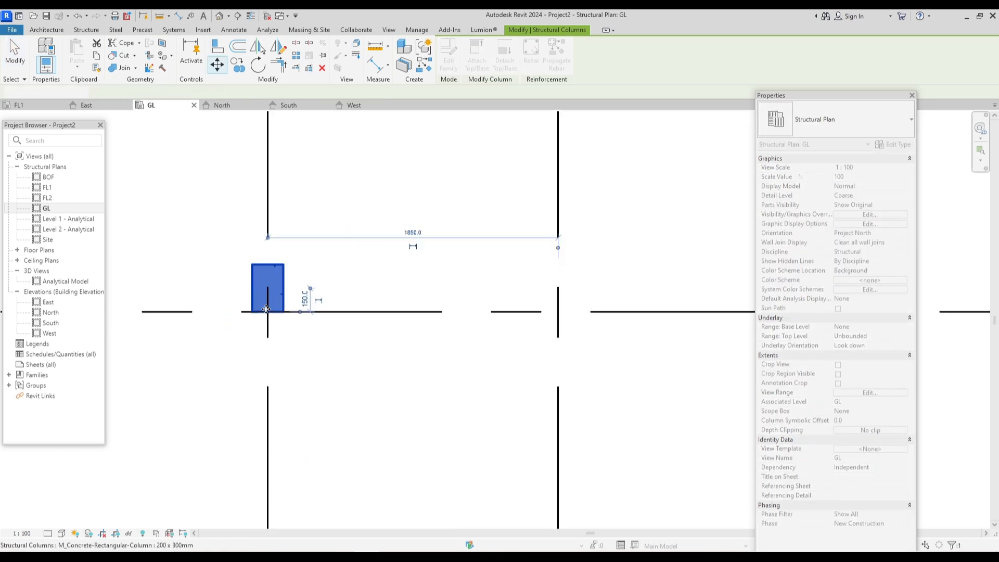
{"action": "scroll", "coordinate": [296, 287], "scroll_direction": "down", "scroll_amount": 1}
{"action": "scroll", "coordinate": [301, 289], "scroll_direction": "down", "scroll_amount": 3}
{"action": "key", "text": "Escape"}
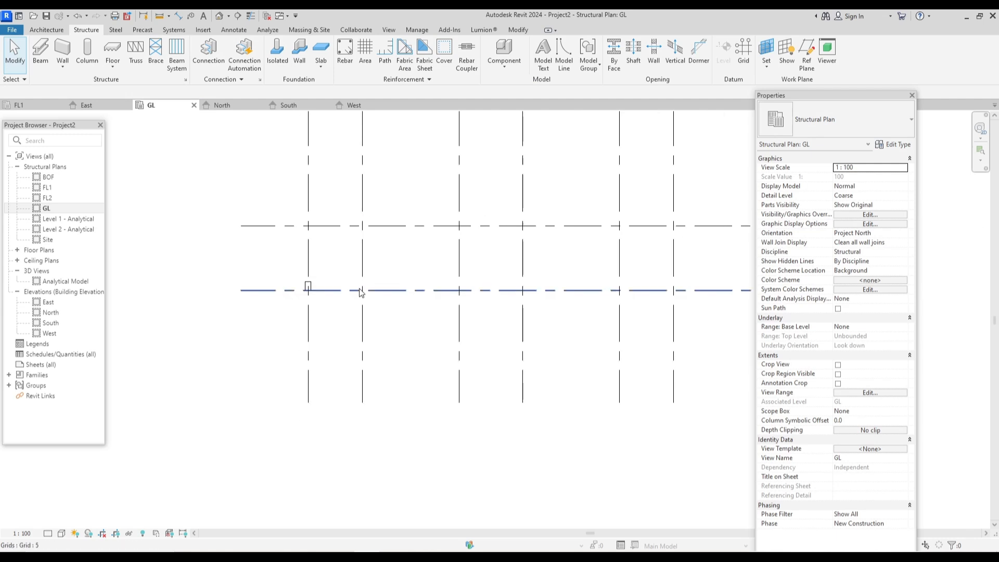
Step: Copy the column at A-5 along grid 5 to the intersections with grids C, D and F, using multiple copy
{"action": "left_click_drag", "start_coordinate": [314, 331], "coordinate": [314, 332]}
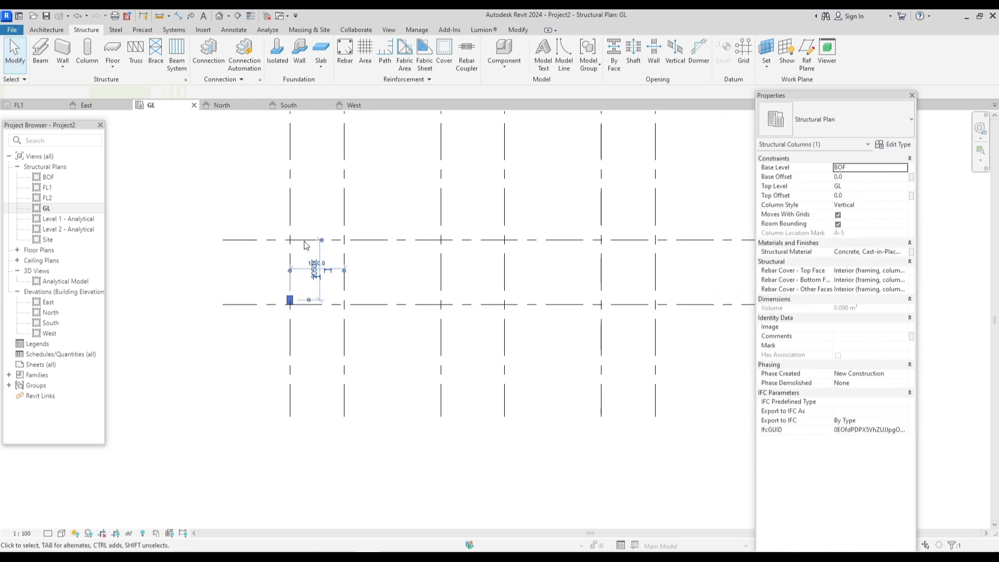
{"action": "left_click", "coordinate": [237, 66]}
{"action": "scroll", "coordinate": [288, 312], "scroll_direction": "up", "scroll_amount": 2}
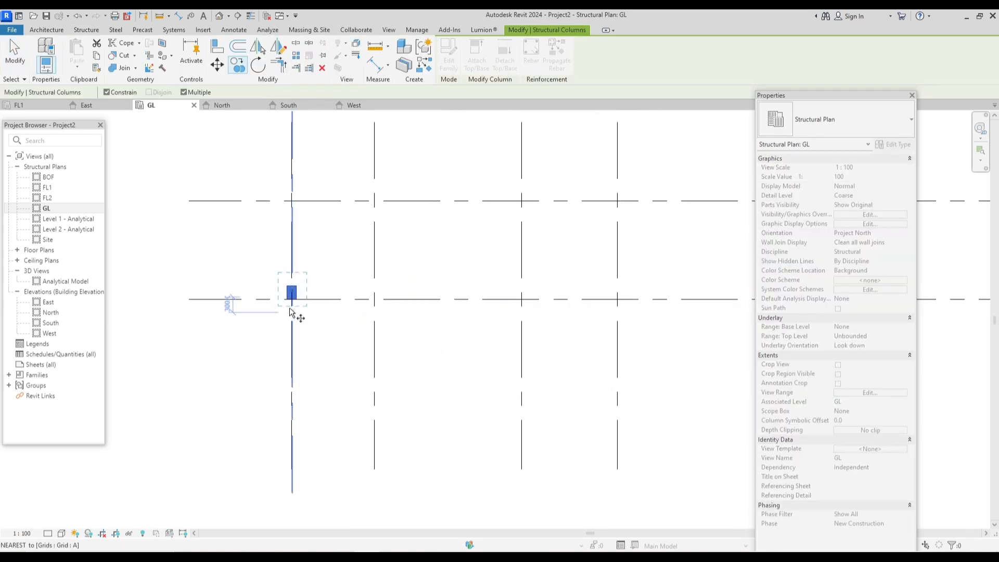
{"action": "left_click", "coordinate": [296, 301]}
{"action": "scroll", "coordinate": [378, 305], "scroll_direction": "down", "scroll_amount": 1}
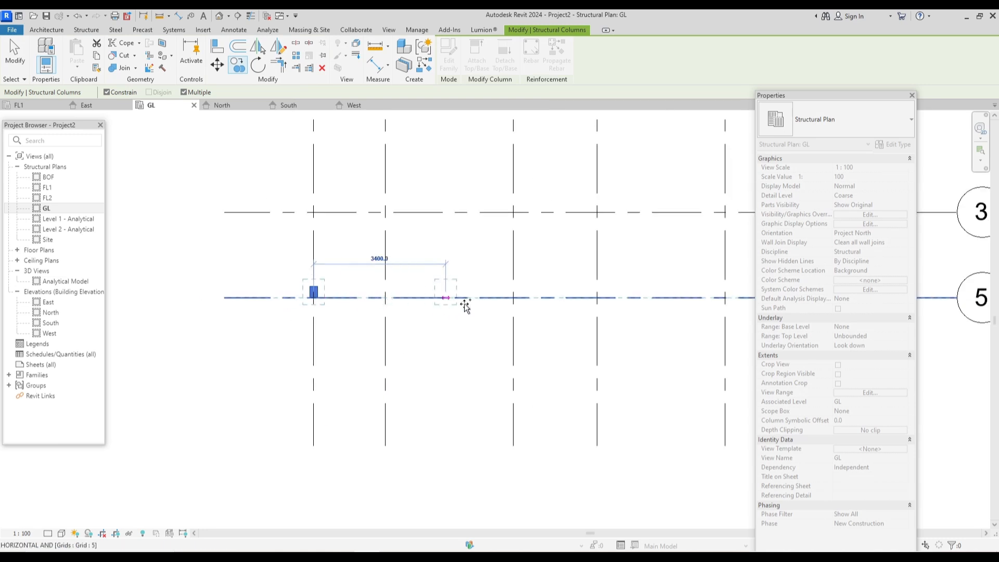
{"action": "left_click", "coordinate": [522, 305]}
{"action": "left_click", "coordinate": [597, 300]}
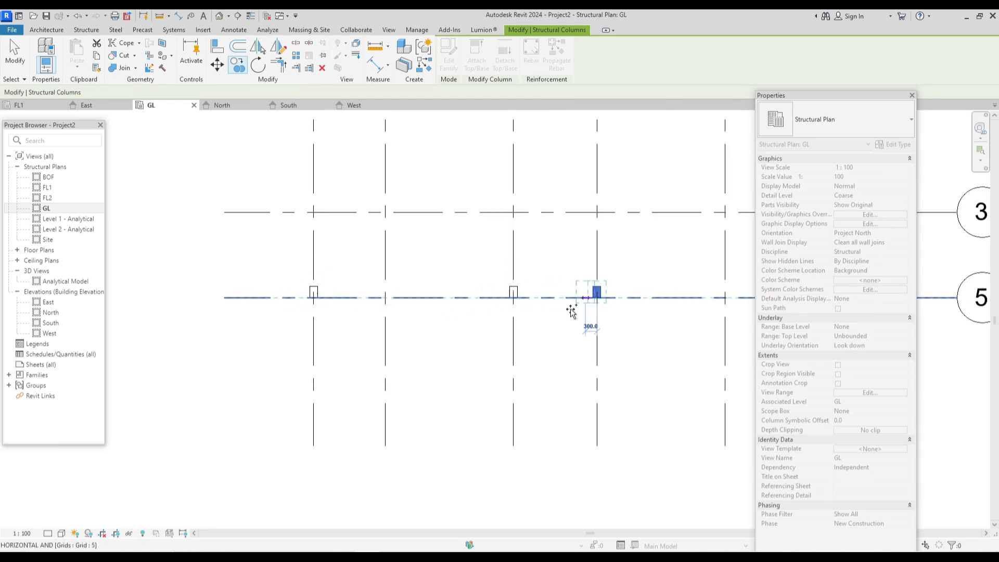
{"action": "middle_click_drag", "start_coordinate": [557, 313], "coordinate": [417, 332]}
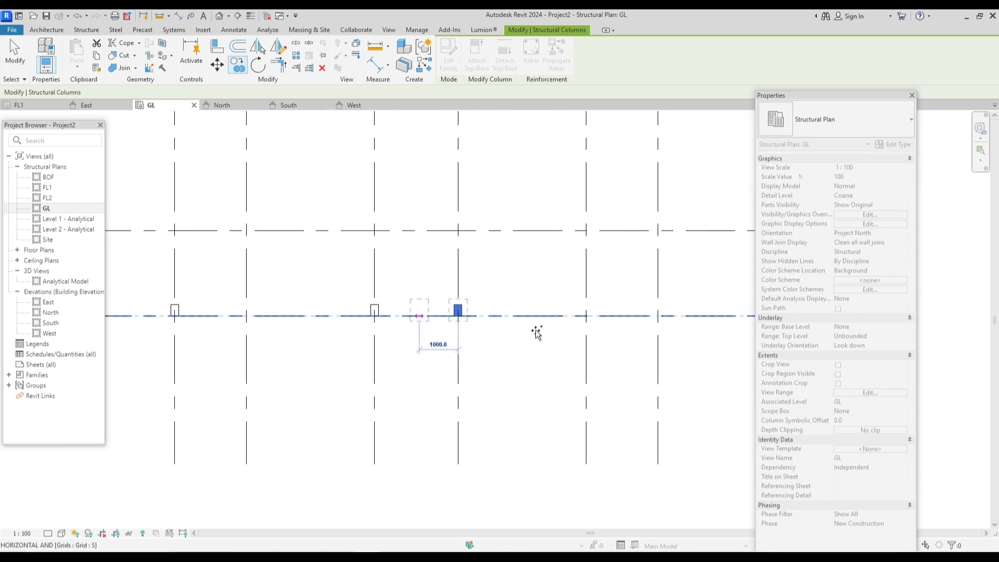
{"action": "left_click", "coordinate": [612, 319]}
{"action": "scroll", "coordinate": [582, 320], "scroll_direction": "down", "scroll_amount": 1}
{"action": "key", "text": "Escape"}
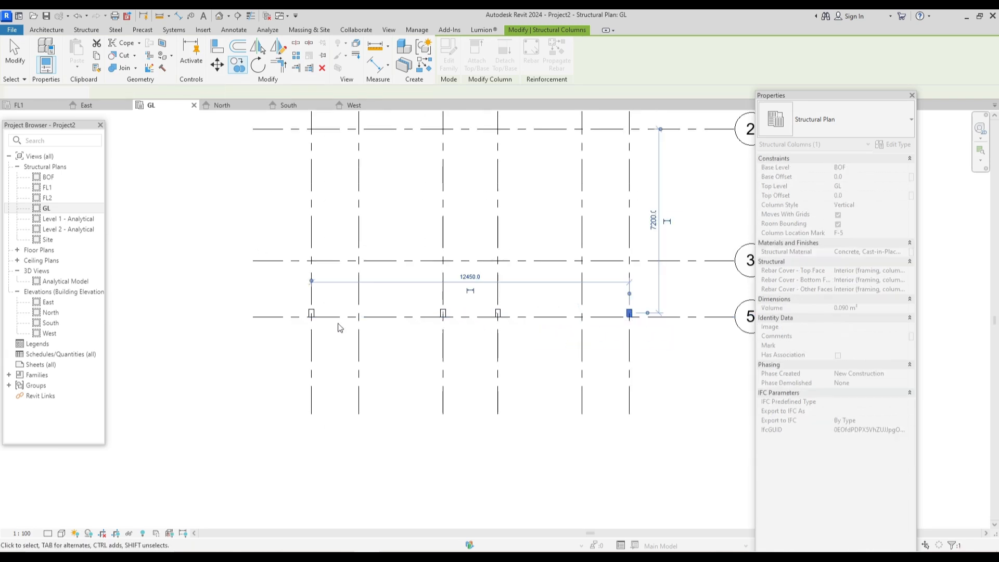
{"action": "key", "text": "Escape"}
Step: Copy the column at A-5 up grid A to grid 3, using its centre as base point so it is centred on A-3
{"action": "scroll", "coordinate": [303, 290], "scroll_direction": "up", "scroll_amount": 1}
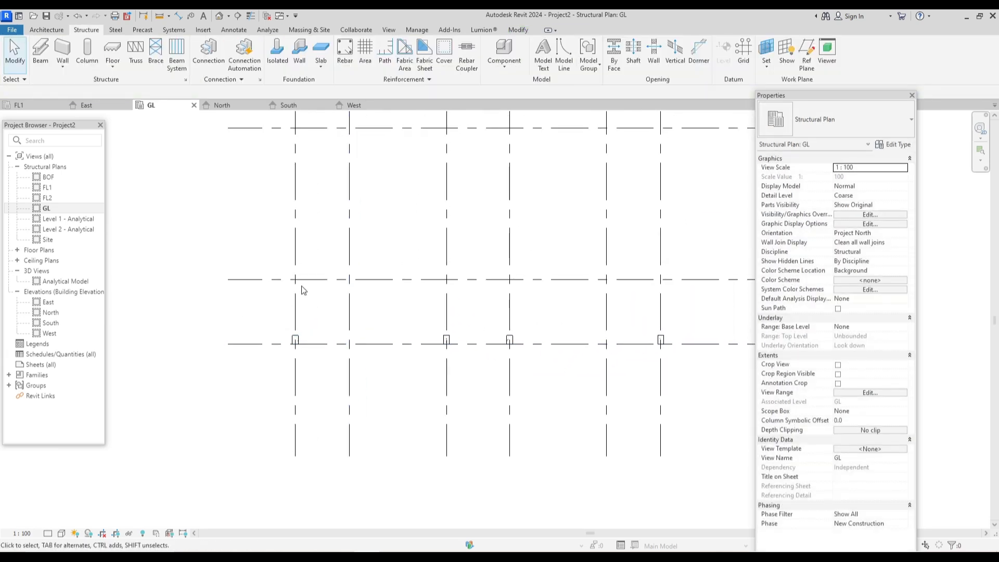
{"action": "scroll", "coordinate": [303, 291], "scroll_direction": "down", "scroll_amount": 1}
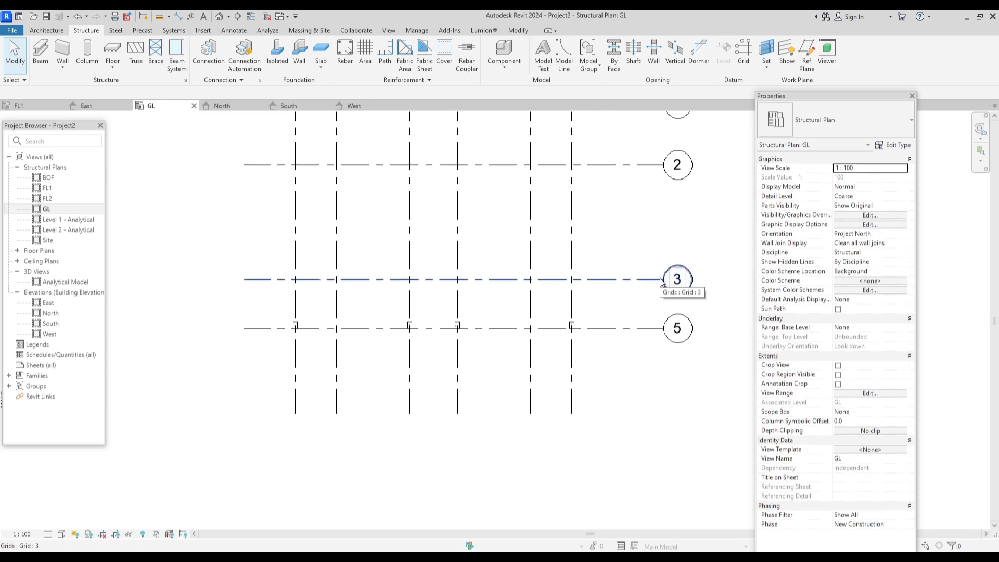
{"action": "scroll", "coordinate": [499, 302], "scroll_direction": "up", "scroll_amount": 1}
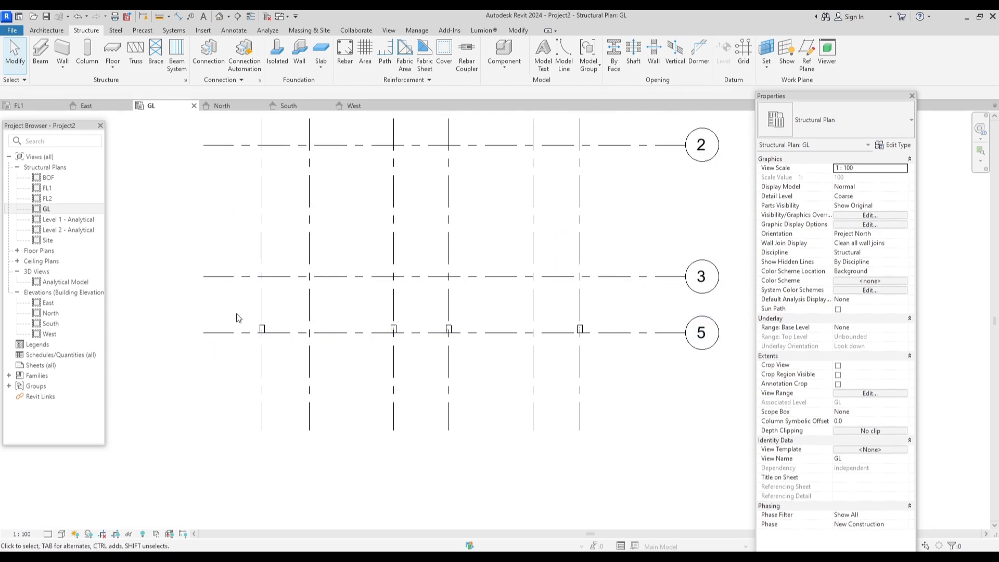
{"action": "scroll", "coordinate": [238, 315], "scroll_direction": "up", "scroll_amount": 2}
{"action": "left_click_drag", "start_coordinate": [241, 316], "coordinate": [292, 359]}
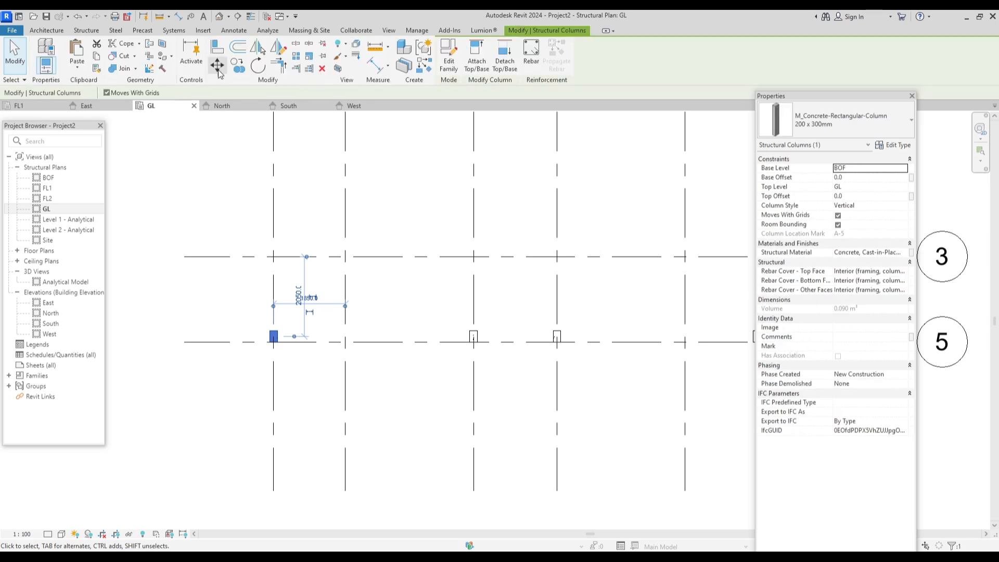
{"action": "left_click", "coordinate": [237, 66]}
{"action": "scroll", "coordinate": [267, 354], "scroll_direction": "up", "scroll_amount": 1}
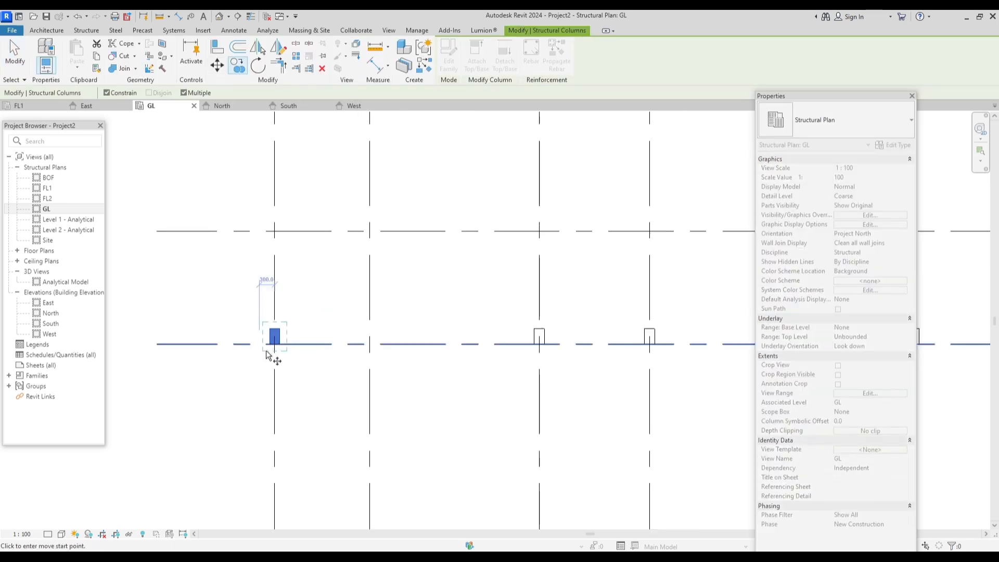
{"action": "scroll", "coordinate": [271, 351], "scroll_direction": "up", "scroll_amount": 1}
{"action": "scroll", "coordinate": [284, 344], "scroll_direction": "up", "scroll_amount": 2}
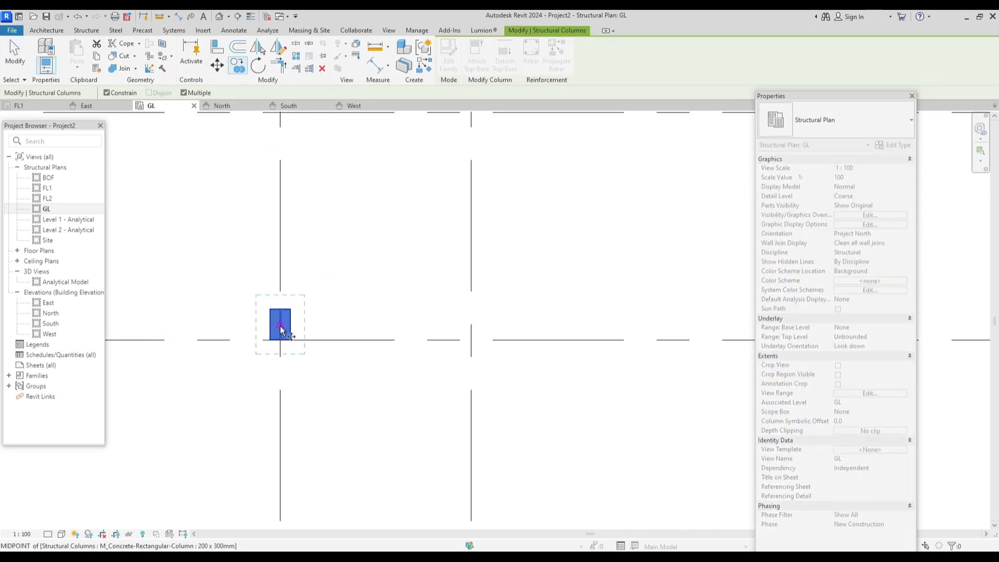
{"action": "left_click", "coordinate": [280, 325]}
{"action": "middle_click_drag", "start_coordinate": [291, 135], "coordinate": [288, 266]}
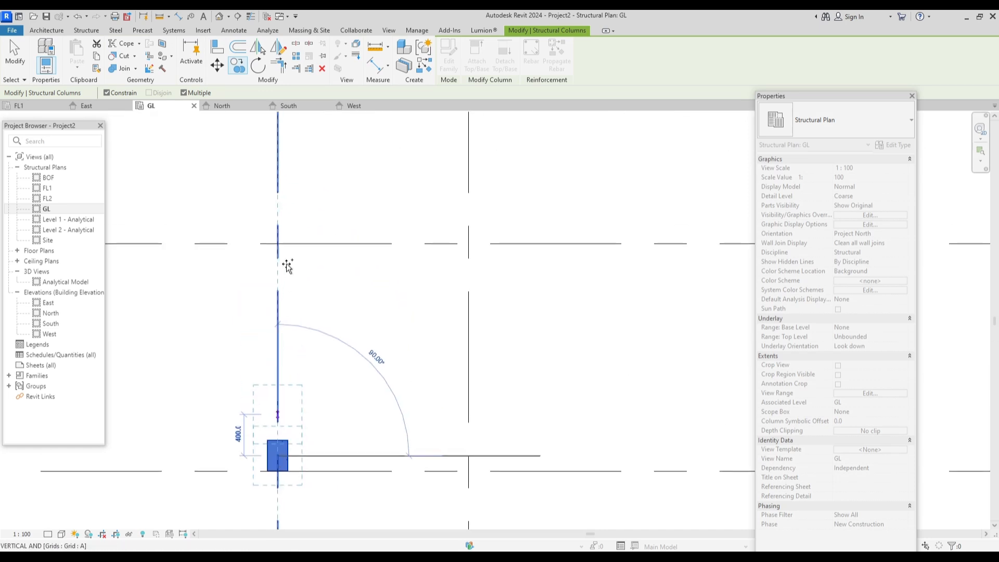
{"action": "left_click", "coordinate": [277, 243]}
{"action": "scroll", "coordinate": [278, 260], "scroll_direction": "up", "scroll_amount": 1}
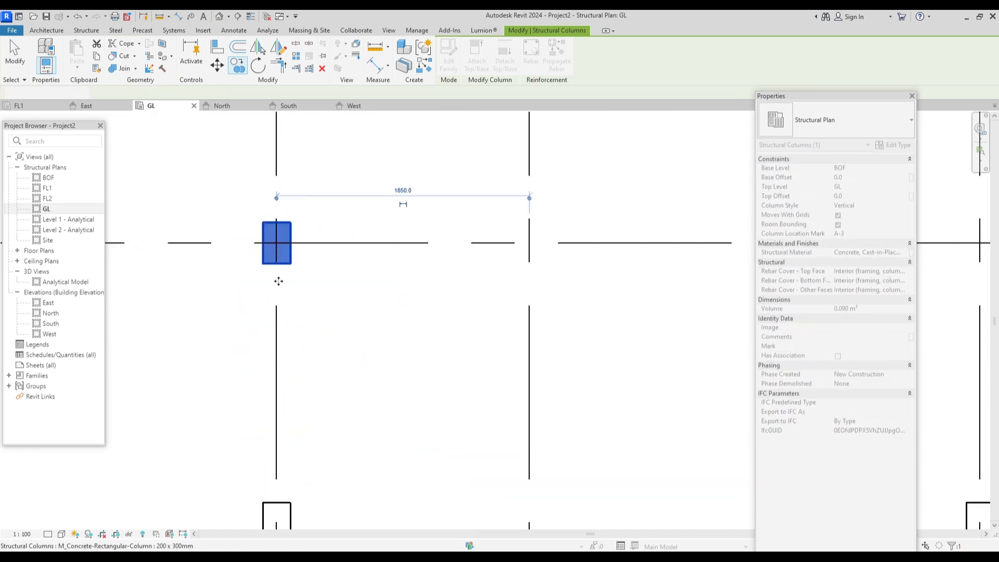
{"action": "scroll", "coordinate": [279, 282], "scroll_direction": "up", "scroll_amount": 1}
{"action": "key", "text": "Escape"}
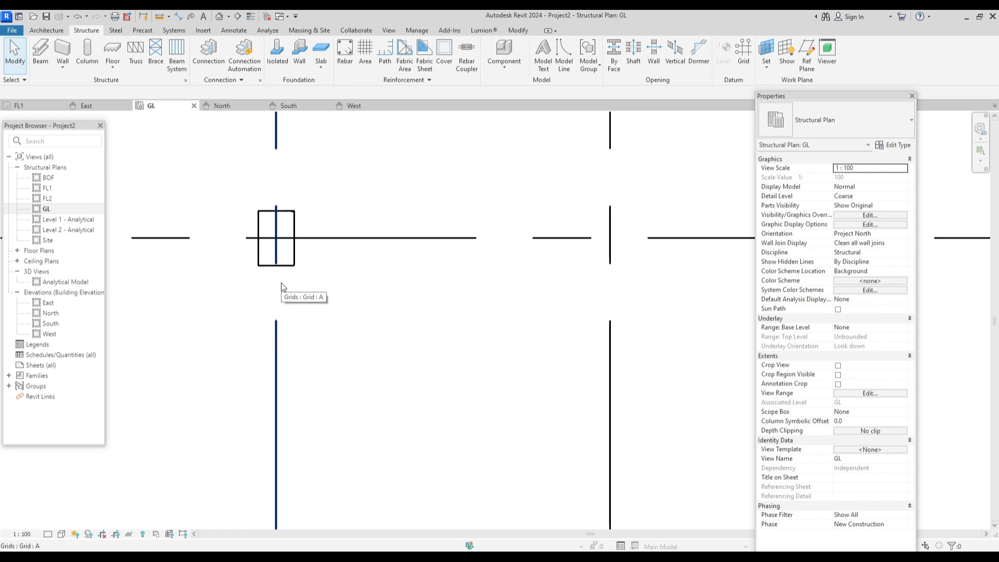
Step: Add an aligned dimension between grid 3 and the lower edge of the column at A-3
{"action": "scroll", "coordinate": [279, 271], "scroll_direction": "up", "scroll_amount": 1}
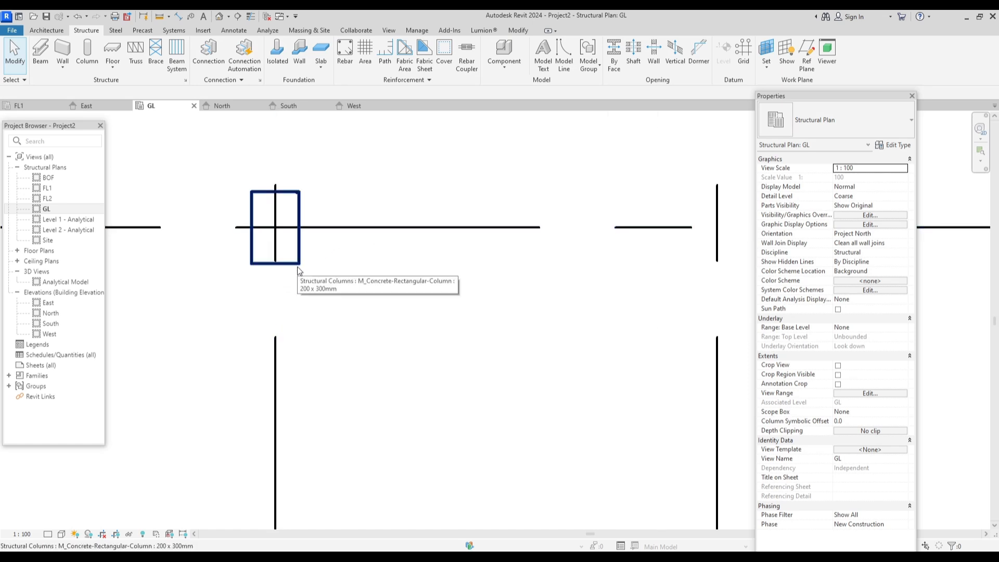
{"action": "left_click", "coordinate": [234, 31]}
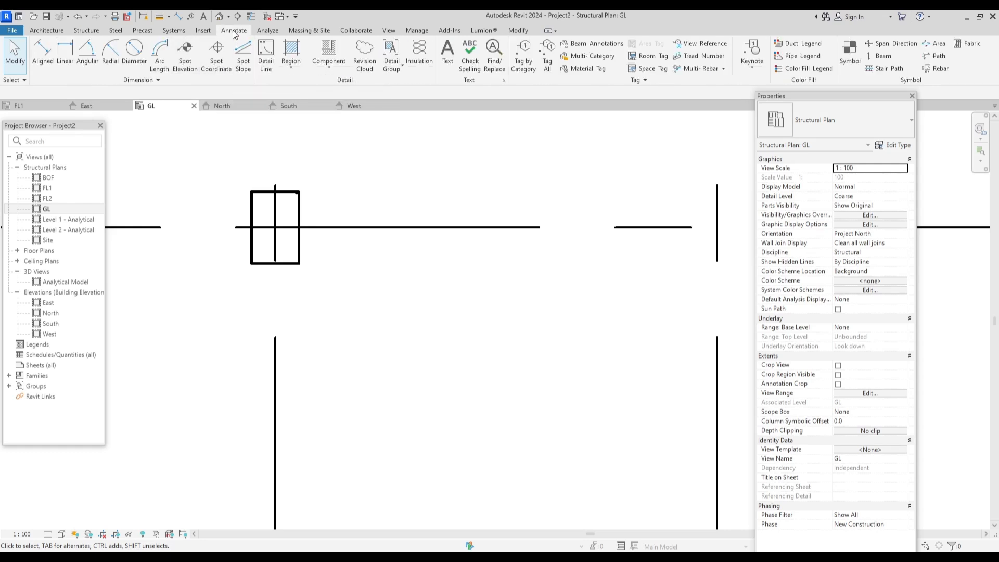
{"action": "left_click", "coordinate": [42, 55]}
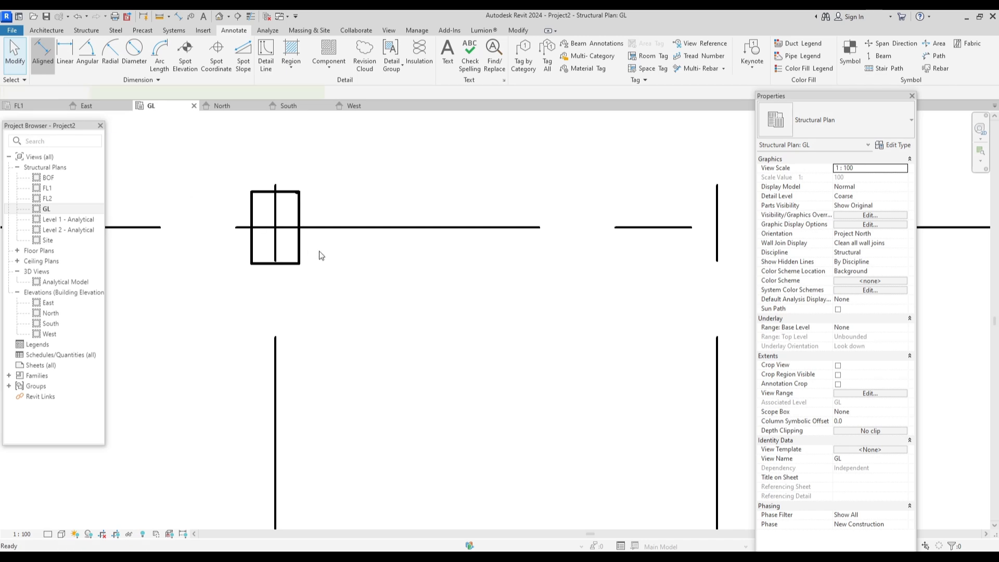
{"action": "scroll", "coordinate": [319, 251], "scroll_direction": "up", "scroll_amount": 1}
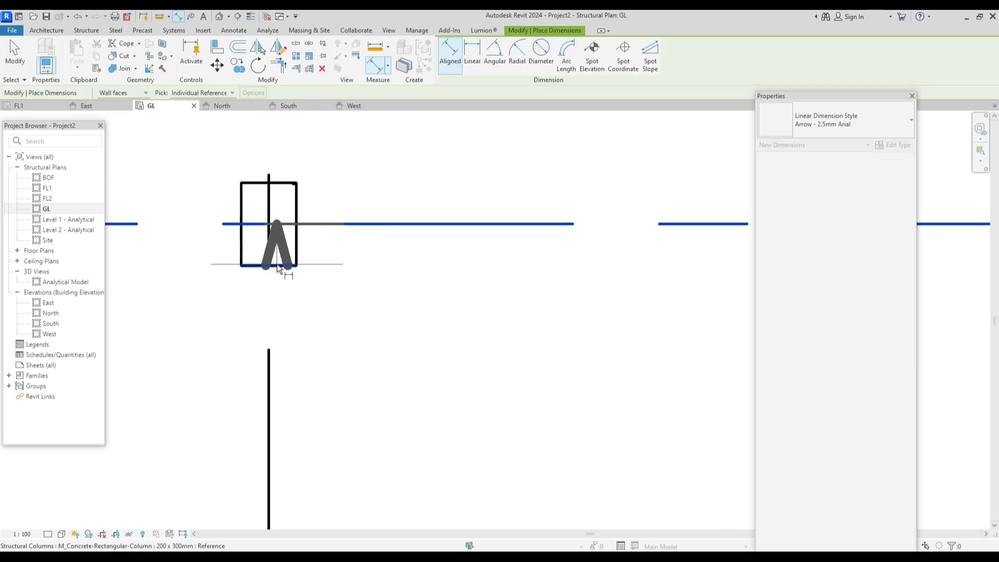
{"action": "scroll", "coordinate": [277, 266], "scroll_direction": "up", "scroll_amount": 1}
{"action": "scroll", "coordinate": [277, 266], "scroll_direction": "up", "scroll_amount": 1}
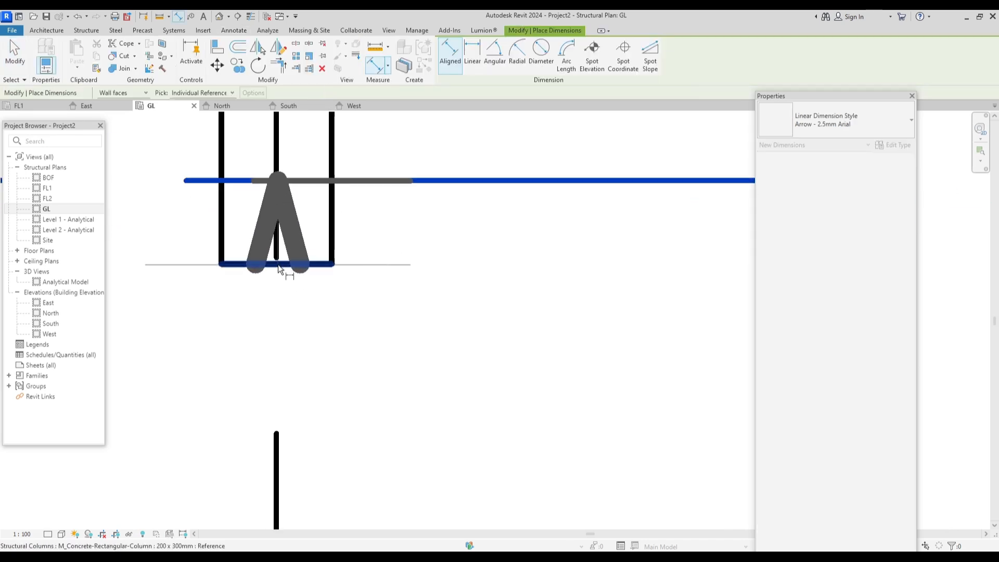
{"action": "scroll", "coordinate": [279, 268], "scroll_direction": "up", "scroll_amount": 4}
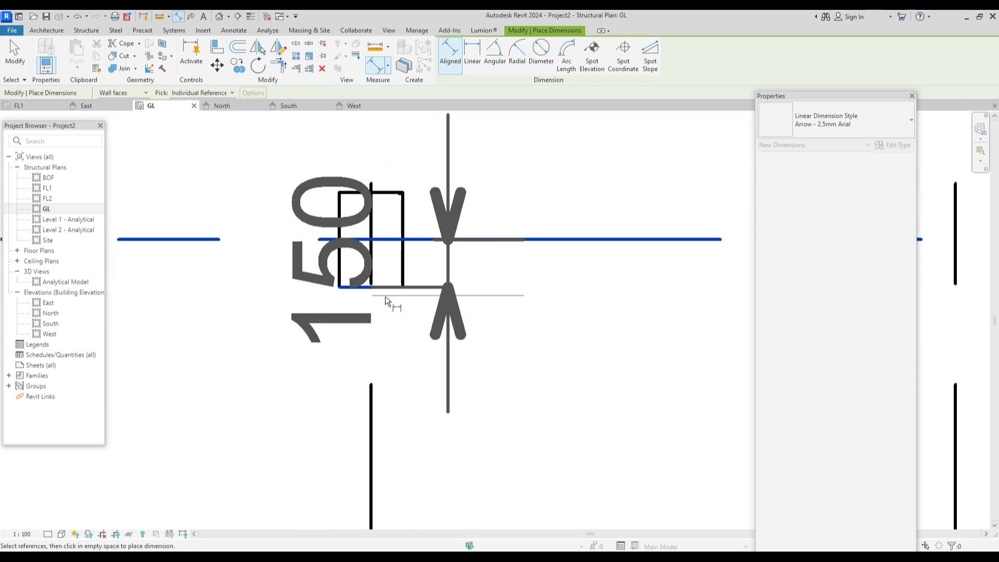
{"action": "left_click", "coordinate": [286, 290]}
{"action": "scroll", "coordinate": [322, 294], "scroll_direction": "down", "scroll_amount": 1}
{"action": "key", "text": "Escape"}
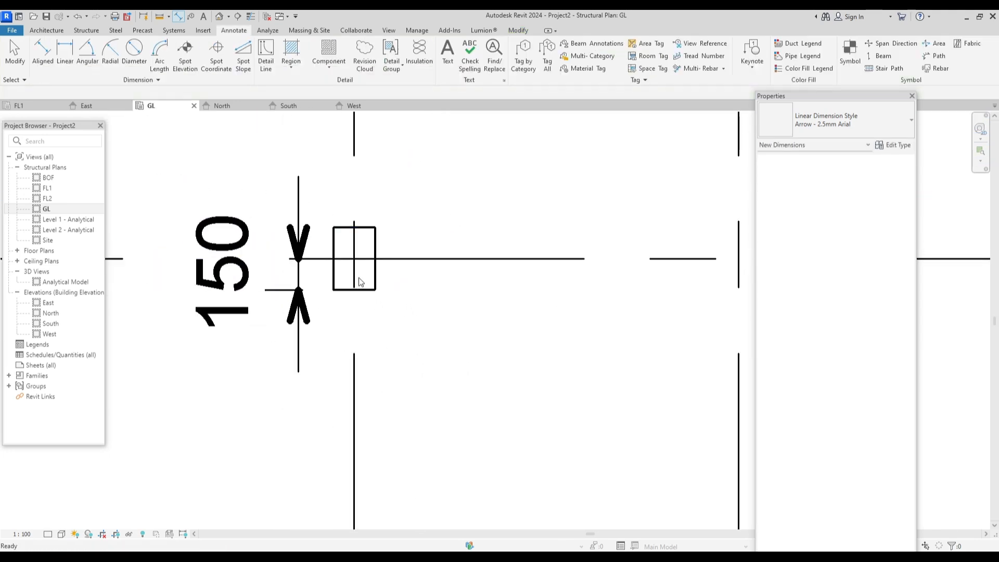
{"action": "key", "text": "Escape"}
Step: Shift the column at A-3 by setting the dimension from grid 3 to its lower edge to 75 mm
{"action": "scroll", "coordinate": [352, 293], "scroll_direction": "down", "scroll_amount": 1}
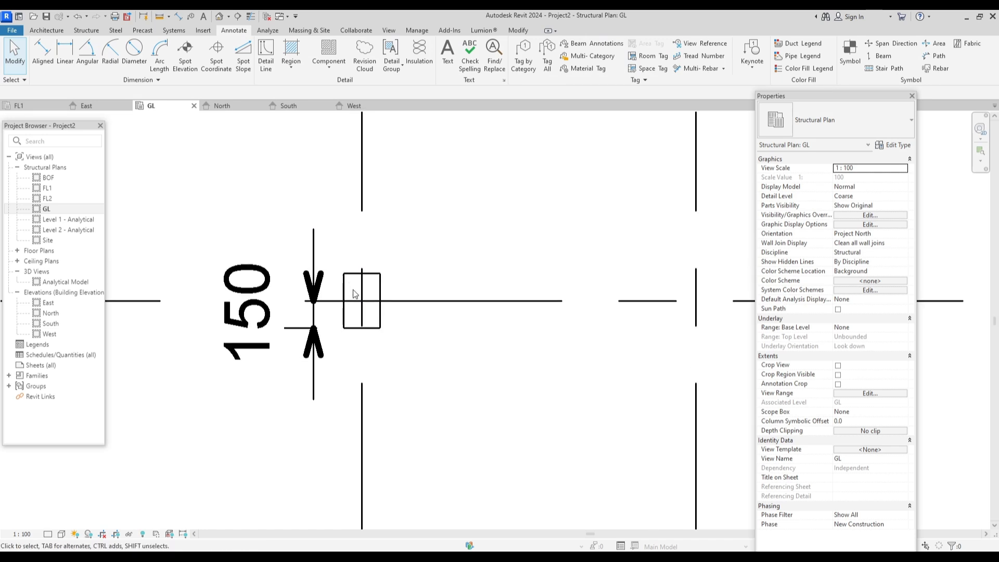
{"action": "left_click", "coordinate": [344, 281]}
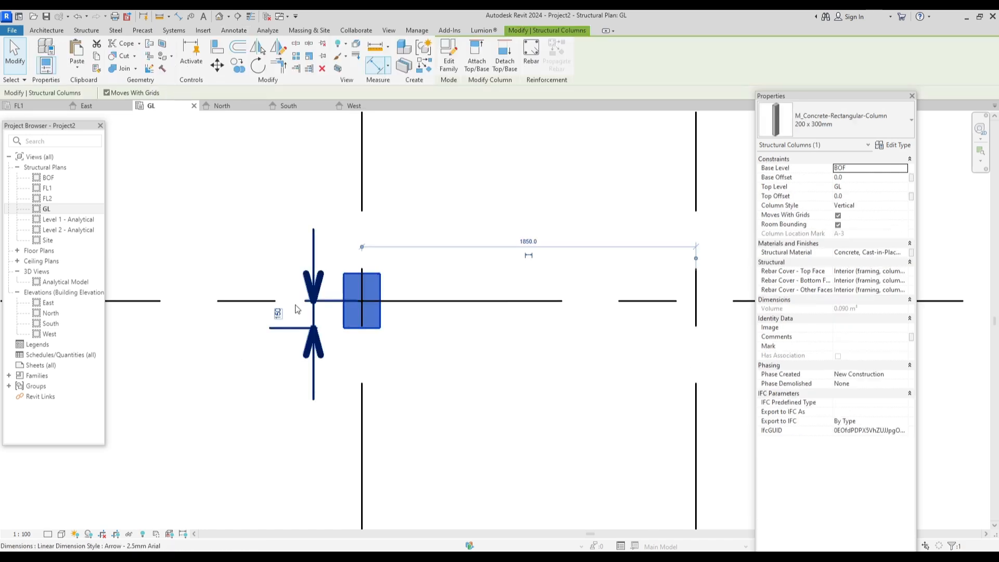
{"action": "scroll", "coordinate": [279, 314], "scroll_direction": "up", "scroll_amount": 1}
{"action": "left_click", "coordinate": [279, 315]}
{"action": "type", "text": "7"}
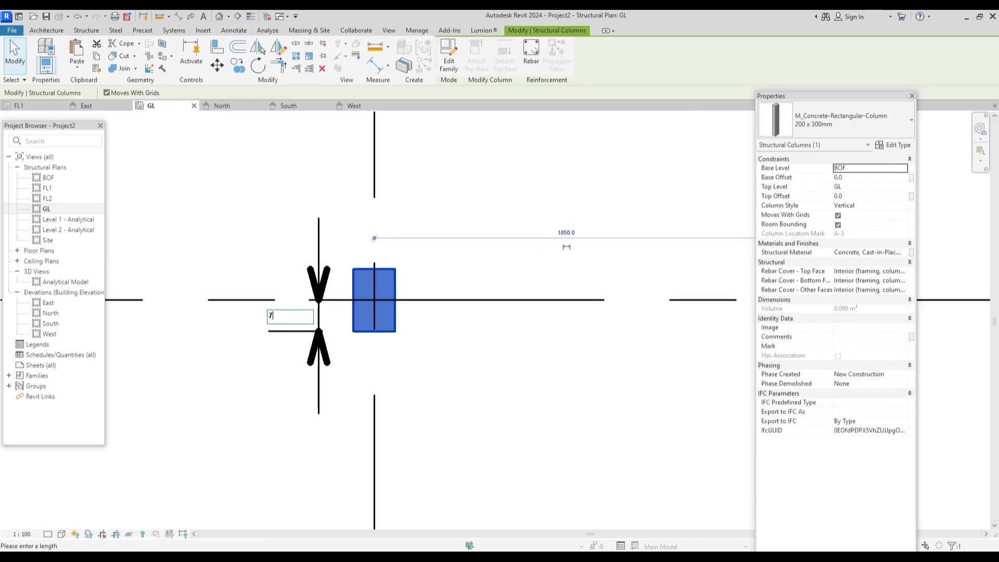
{"action": "type", "text": "5"}
{"action": "key", "text": "Return"}
{"action": "scroll", "coordinate": [423, 368], "scroll_direction": "down", "scroll_amount": 1}
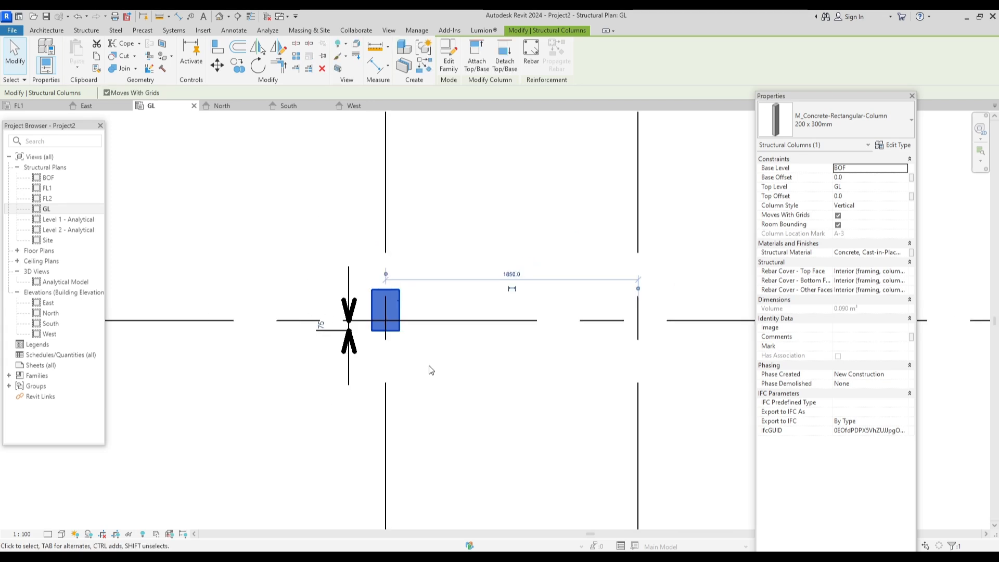
{"action": "key", "text": "Escape"}
Step: Copy the offset column at A-3 along grid 3 to the intersections with grids C, D and F
{"action": "scroll", "coordinate": [430, 365], "scroll_direction": "down", "scroll_amount": 2}
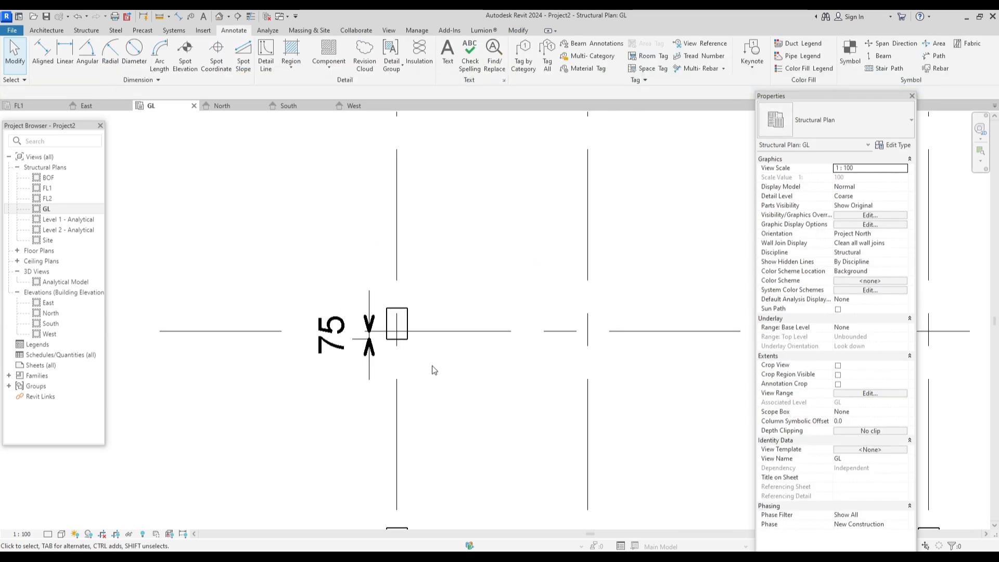
{"action": "scroll", "coordinate": [378, 285], "scroll_direction": "up", "scroll_amount": 1}
{"action": "left_click_drag", "start_coordinate": [381, 298], "coordinate": [432, 366]}
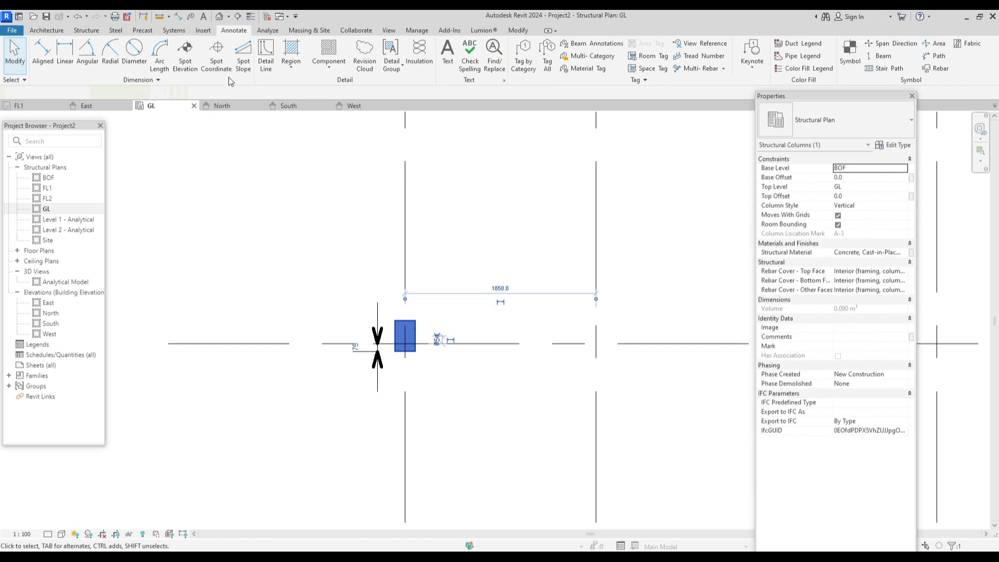
{"action": "left_click", "coordinate": [238, 65]}
{"action": "scroll", "coordinate": [407, 338], "scroll_direction": "up", "scroll_amount": 2}
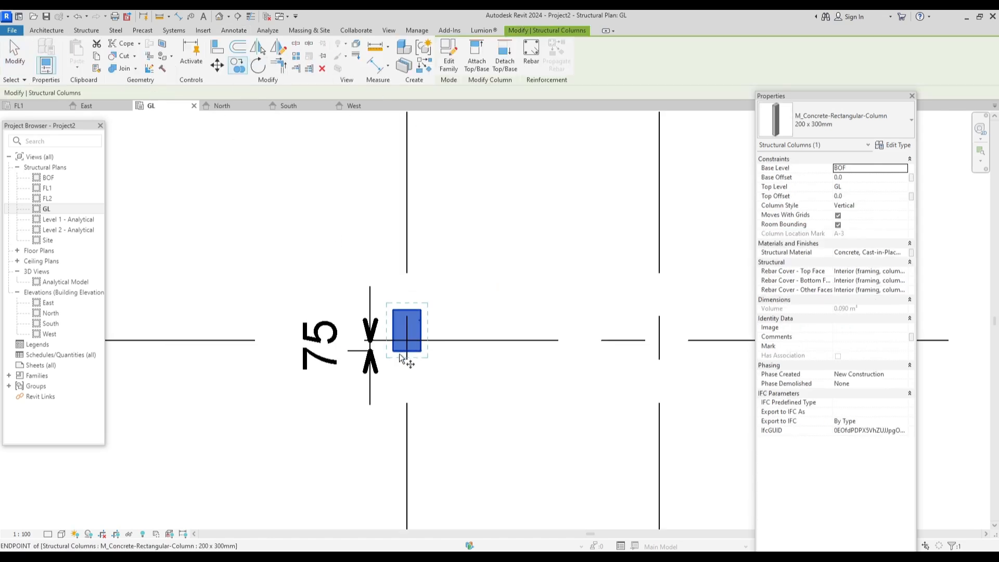
{"action": "left_click", "coordinate": [406, 341]}
{"action": "scroll", "coordinate": [408, 346], "scroll_direction": "down", "scroll_amount": 3}
{"action": "middle_click_drag", "start_coordinate": [583, 374], "coordinate": [381, 365]}
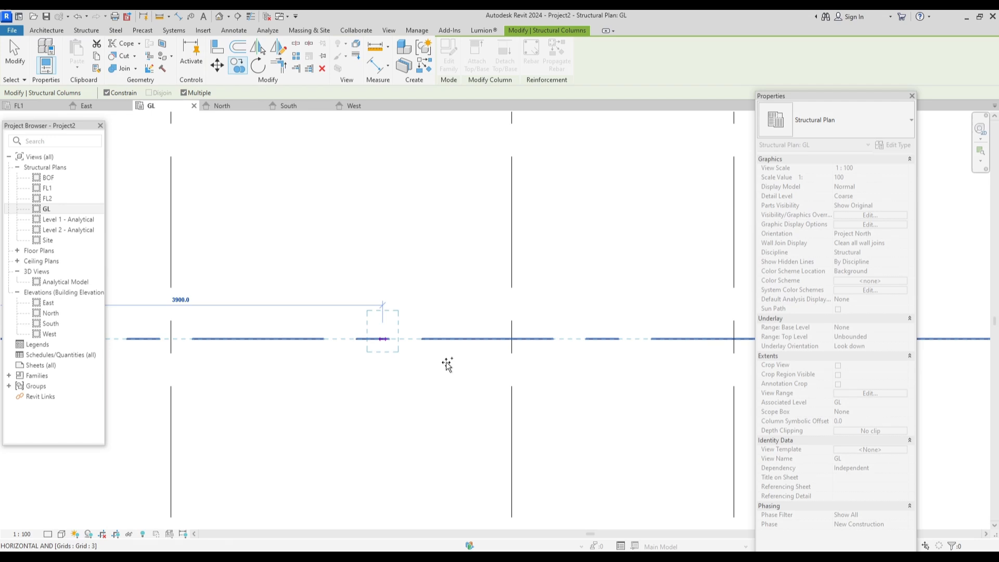
{"action": "left_click", "coordinate": [512, 338]}
{"action": "middle_click_drag", "start_coordinate": [705, 350], "coordinate": [190, 359]}
{"action": "left_click", "coordinate": [582, 353]}
{"action": "scroll", "coordinate": [531, 368], "scroll_direction": "down", "scroll_amount": 1}
{"action": "scroll", "coordinate": [554, 357], "scroll_direction": "down", "scroll_amount": 1}
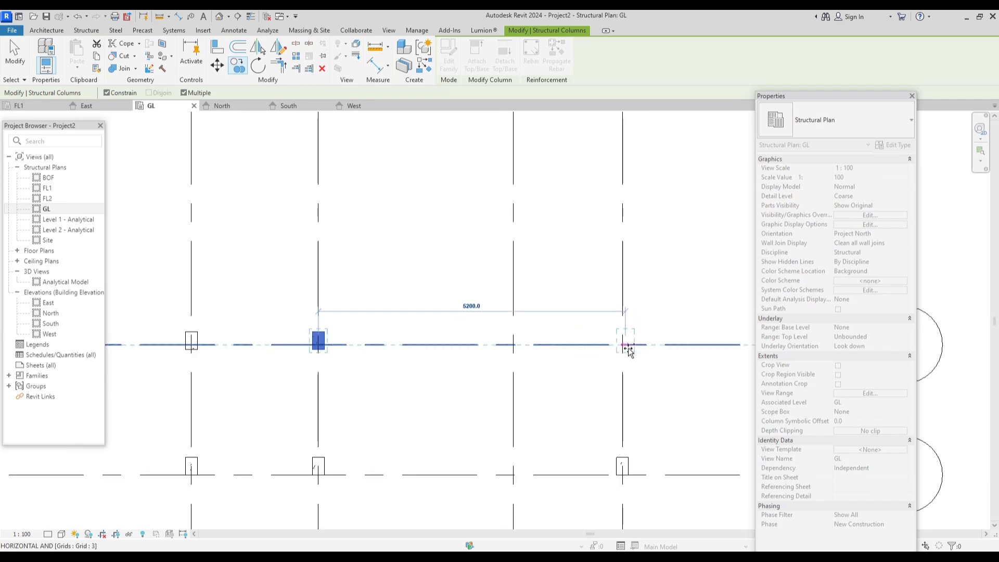
{"action": "left_click", "coordinate": [624, 343]}
{"action": "scroll", "coordinate": [555, 382], "scroll_direction": "down", "scroll_amount": 1}
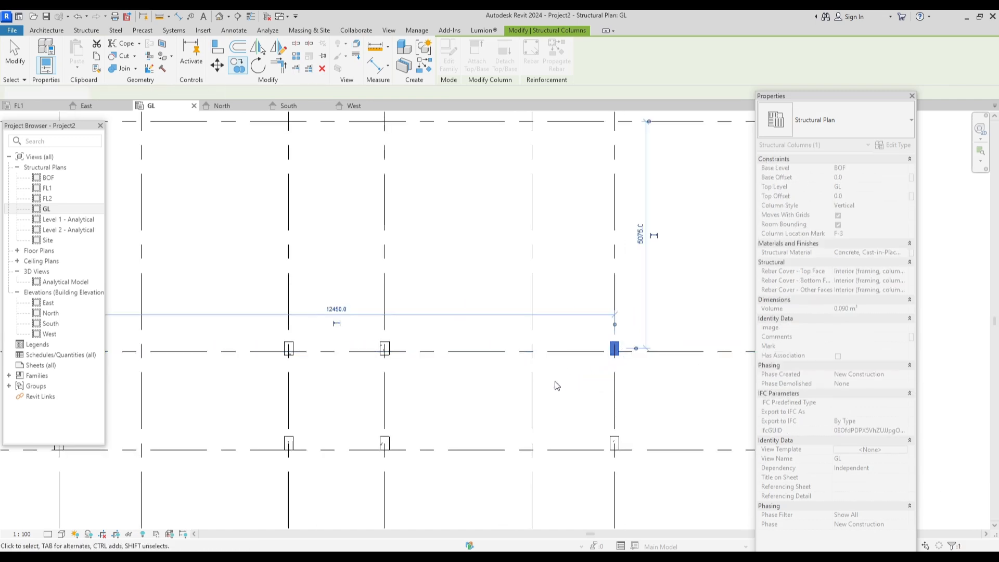
{"action": "left_click", "coordinate": [552, 378]}
Step: Look over the column layout in plan and open the default 3D view of the model
{"action": "middle_click_drag", "start_coordinate": [651, 308], "coordinate": [586, 360]}
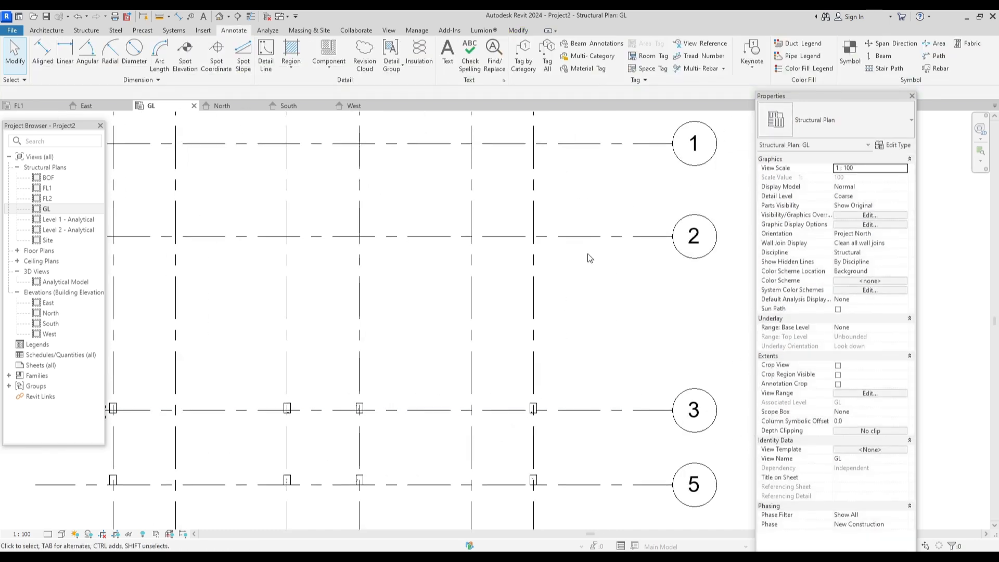
{"action": "scroll", "coordinate": [588, 254], "scroll_direction": "down", "scroll_amount": 1}
{"action": "middle_click_drag", "start_coordinate": [588, 254], "coordinate": [599, 300]}
{"action": "scroll", "coordinate": [554, 265], "scroll_direction": "down", "scroll_amount": 2}
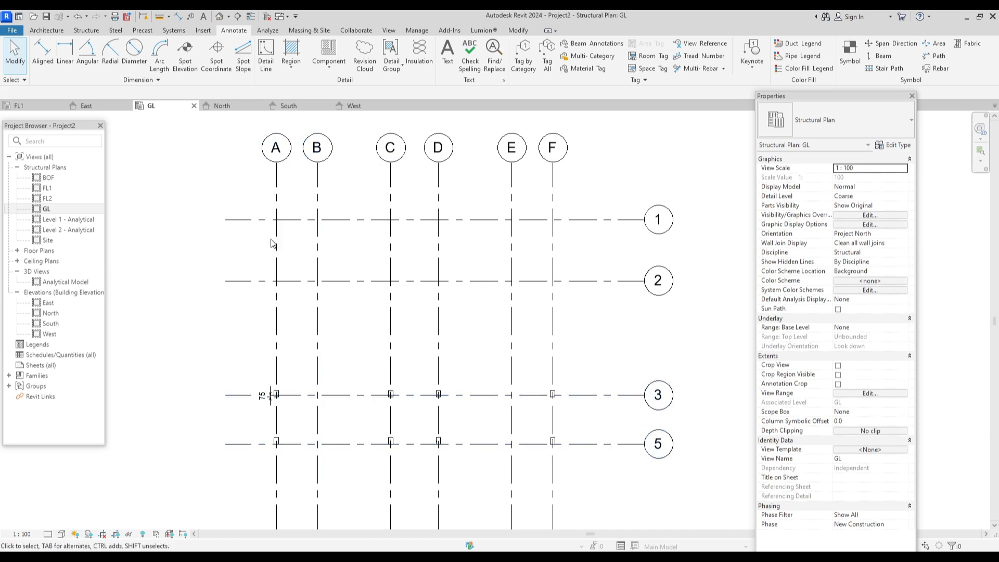
{"action": "left_click", "coordinate": [219, 17]}
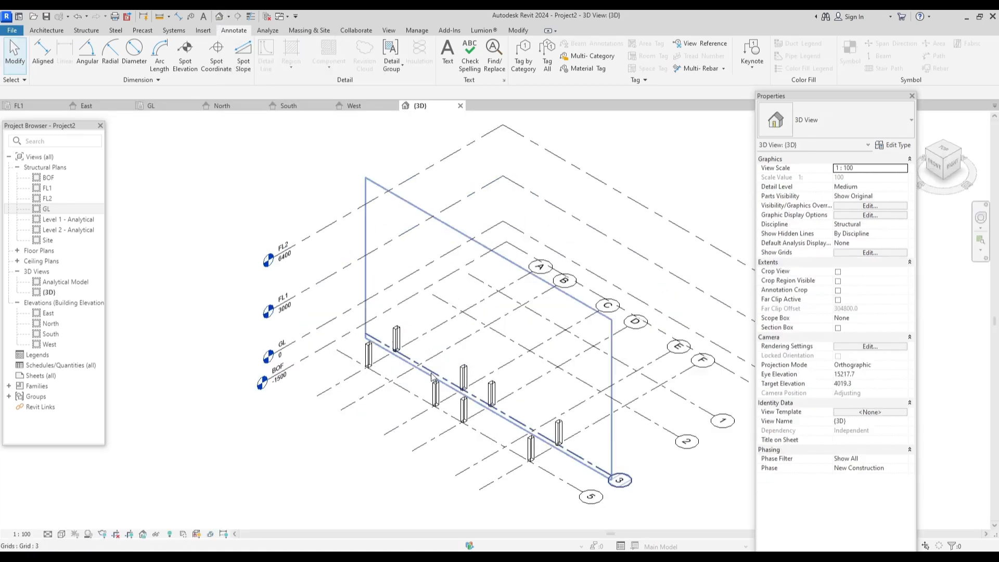
Step: Inspect the columns in the 3D view and open the East elevation to check them against the levels
{"action": "middle_click_drag", "start_coordinate": [410, 341], "coordinate": [377, 270]}
{"action": "scroll", "coordinate": [430, 340], "scroll_direction": "up", "scroll_amount": 1}
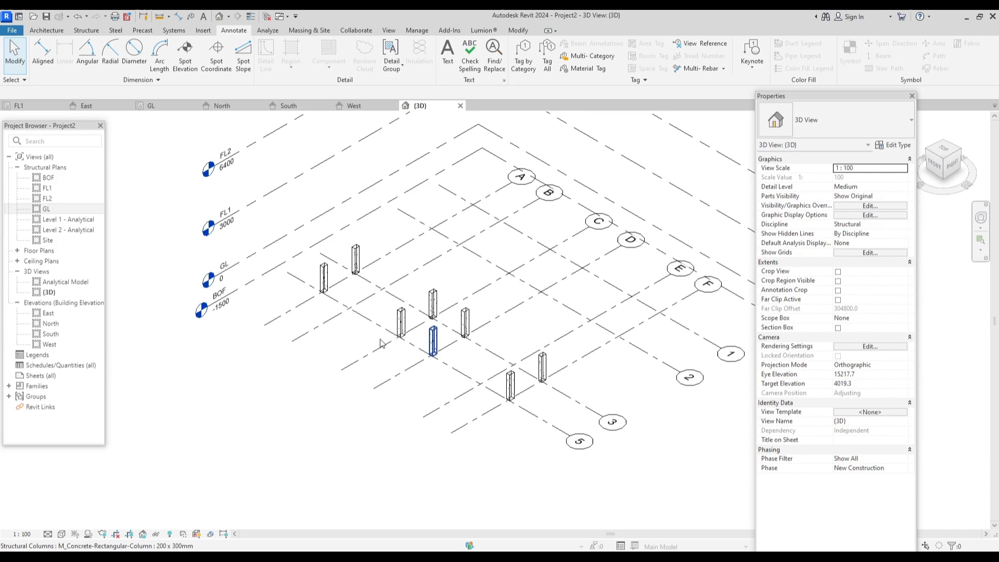
{"action": "double_click", "coordinate": [47, 313]}
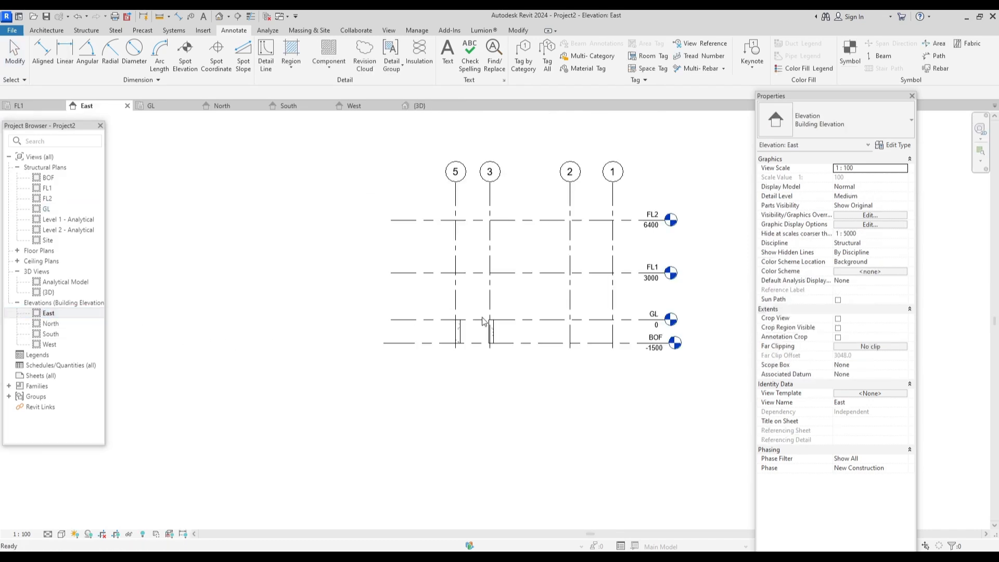
{"action": "scroll", "coordinate": [388, 345], "scroll_direction": "up", "scroll_amount": 4}
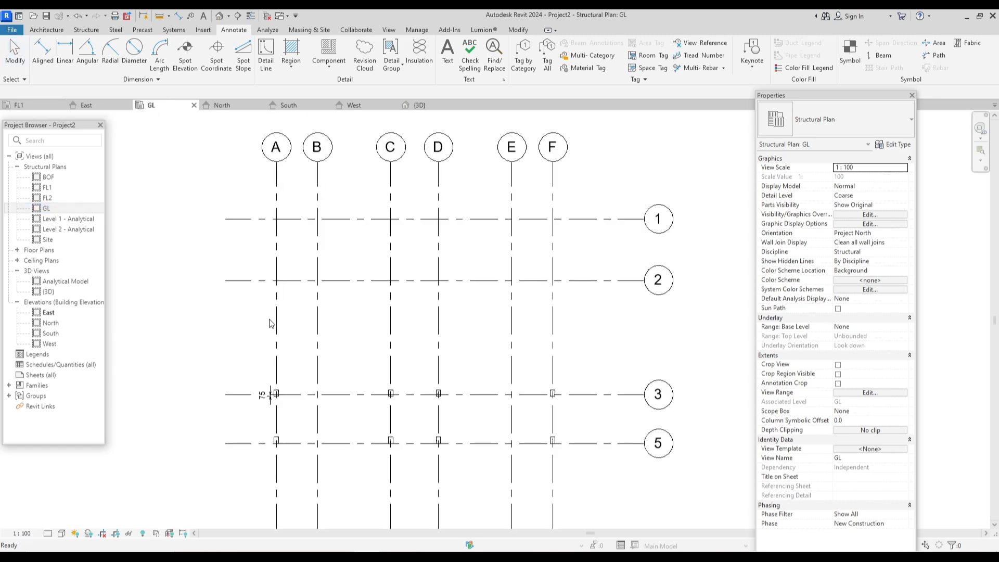
Step: In the GL structural plan, copy the column at A-3 along grid A, centring the copy on the intersection with grid 2
{"action": "scroll", "coordinate": [265, 348], "scroll_direction": "up", "scroll_amount": 4}
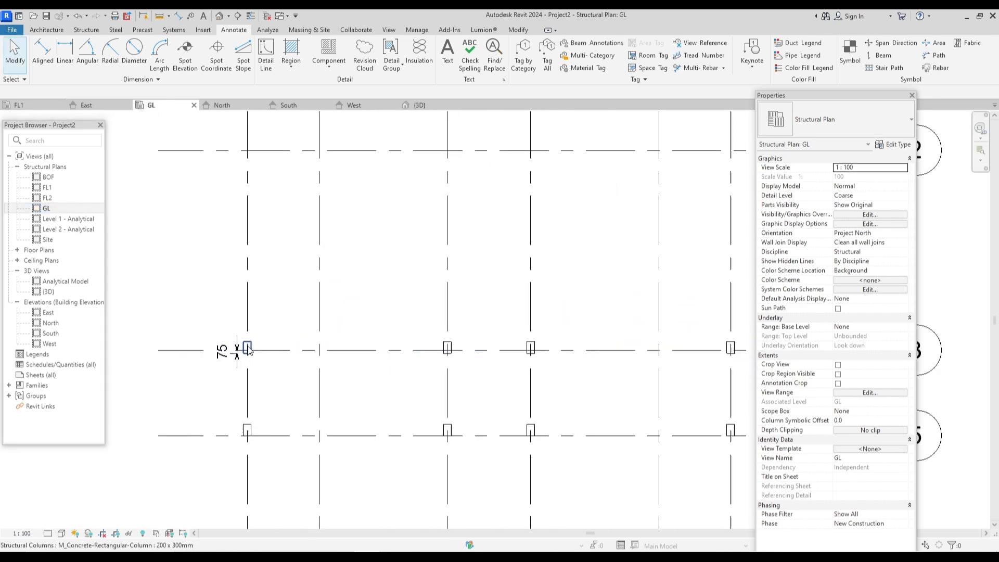
{"action": "left_click_drag", "start_coordinate": [232, 308], "coordinate": [284, 375]}
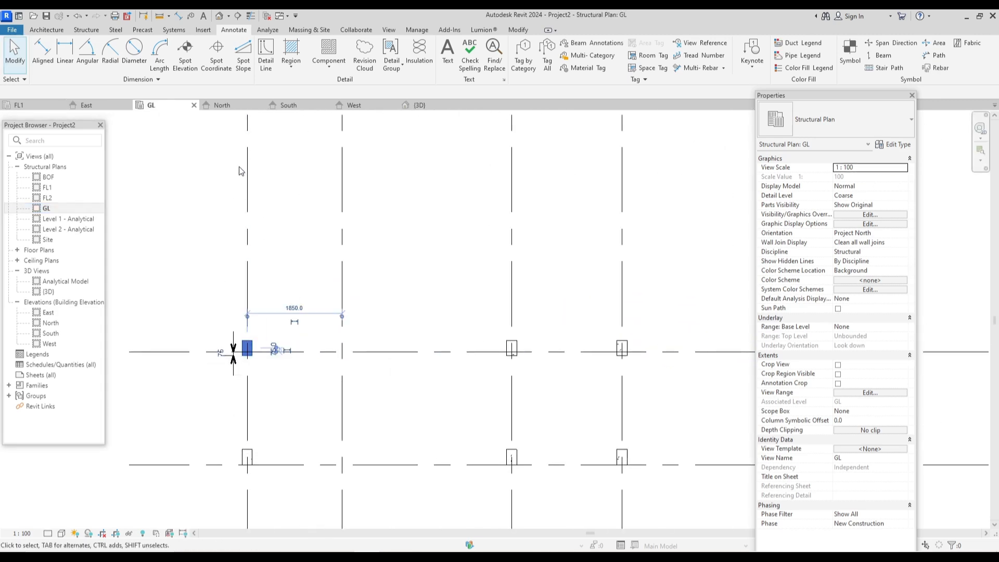
{"action": "left_click", "coordinate": [237, 65]}
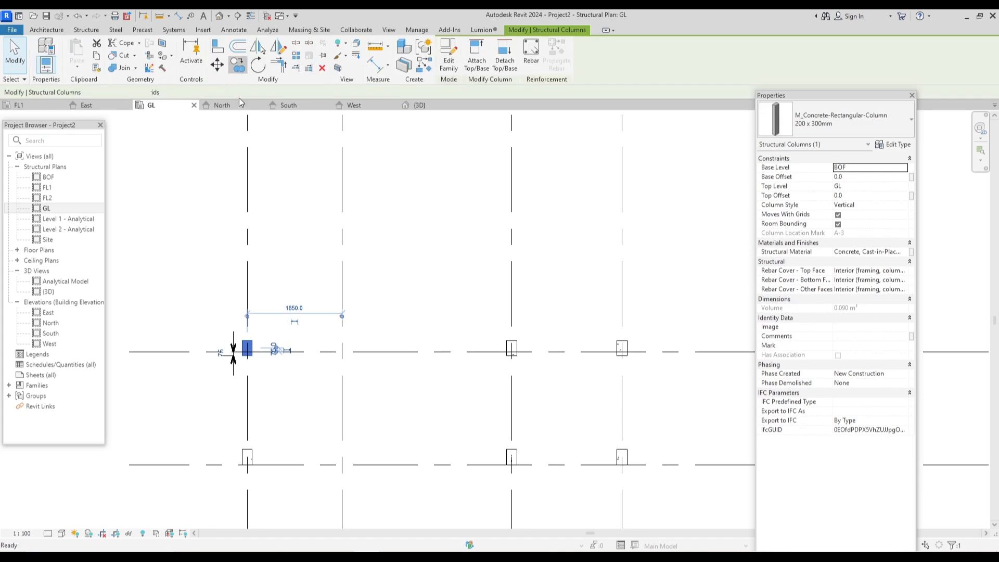
{"action": "scroll", "coordinate": [258, 364], "scroll_direction": "up", "scroll_amount": 3}
{"action": "scroll", "coordinate": [256, 354], "scroll_direction": "up", "scroll_amount": 1}
{"action": "left_click", "coordinate": [260, 351]}
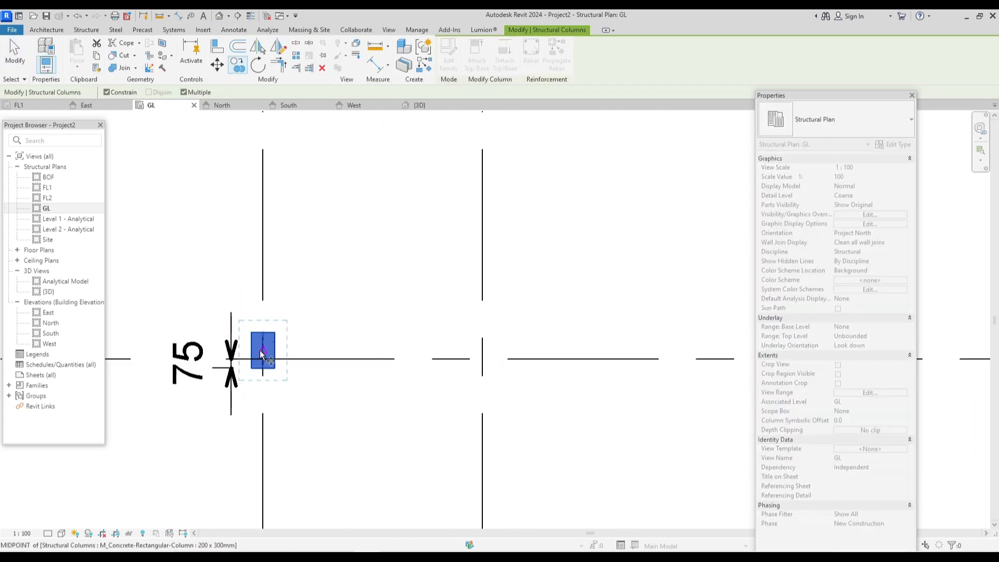
{"action": "middle_click_drag", "start_coordinate": [265, 283], "coordinate": [248, 396]}
{"action": "middle_click_drag", "start_coordinate": [253, 259], "coordinate": [253, 407]}
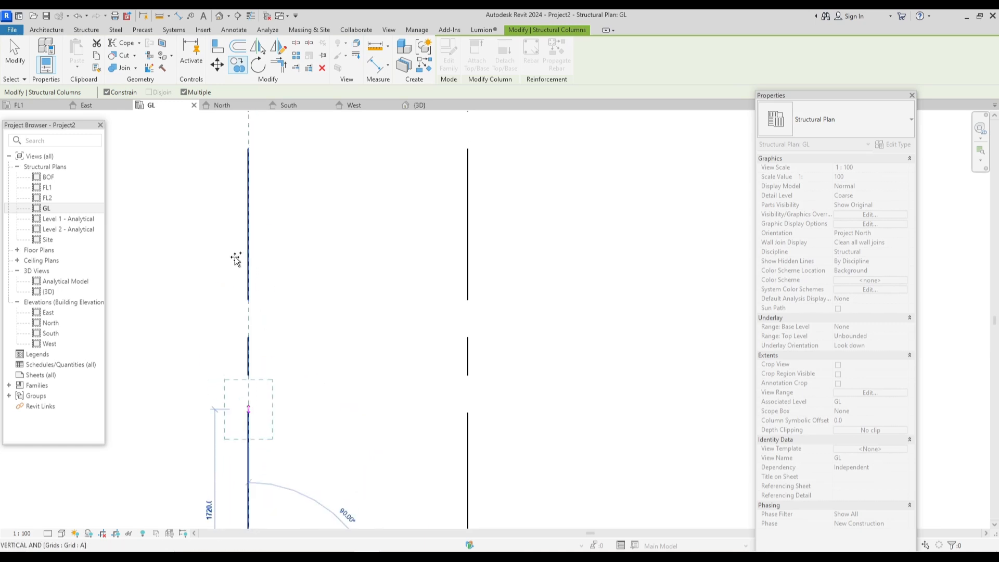
{"action": "middle_click_drag", "start_coordinate": [241, 218], "coordinate": [241, 348]}
{"action": "scroll", "coordinate": [244, 266], "scroll_direction": "down", "scroll_amount": 2}
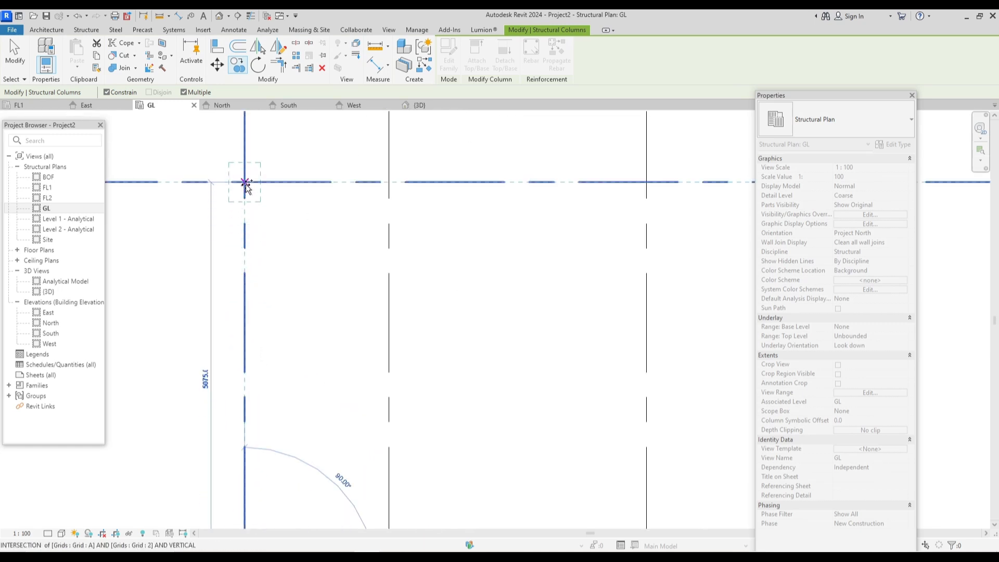
{"action": "left_click", "coordinate": [245, 184]}
{"action": "scroll", "coordinate": [272, 246], "scroll_direction": "down", "scroll_amount": 3}
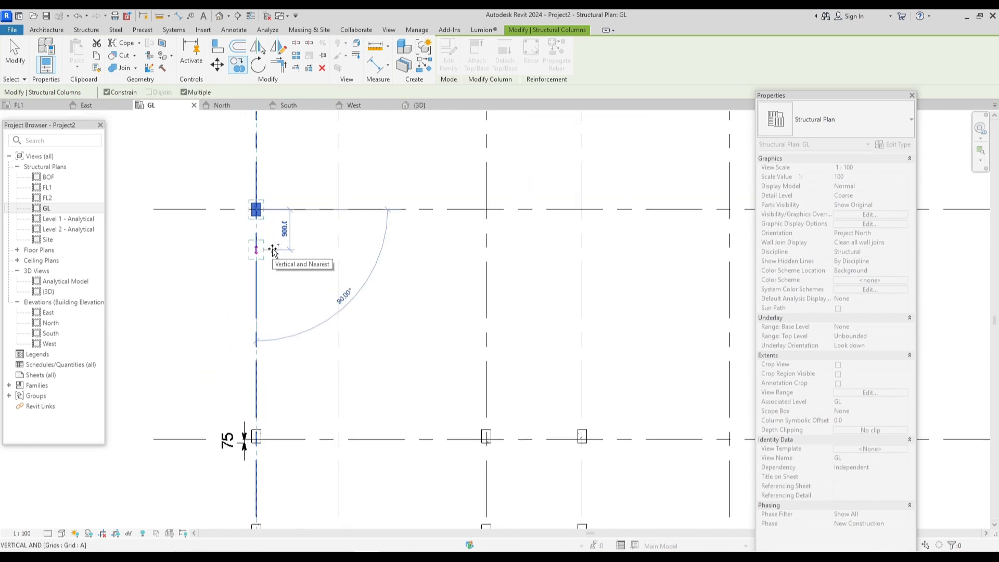
{"action": "middle_click_drag", "start_coordinate": [281, 285], "coordinate": [283, 346]}
{"action": "key", "text": "Escape"}
{"action": "scroll", "coordinate": [258, 267], "scroll_direction": "up", "scroll_amount": 3}
{"action": "key", "text": "Escape"}
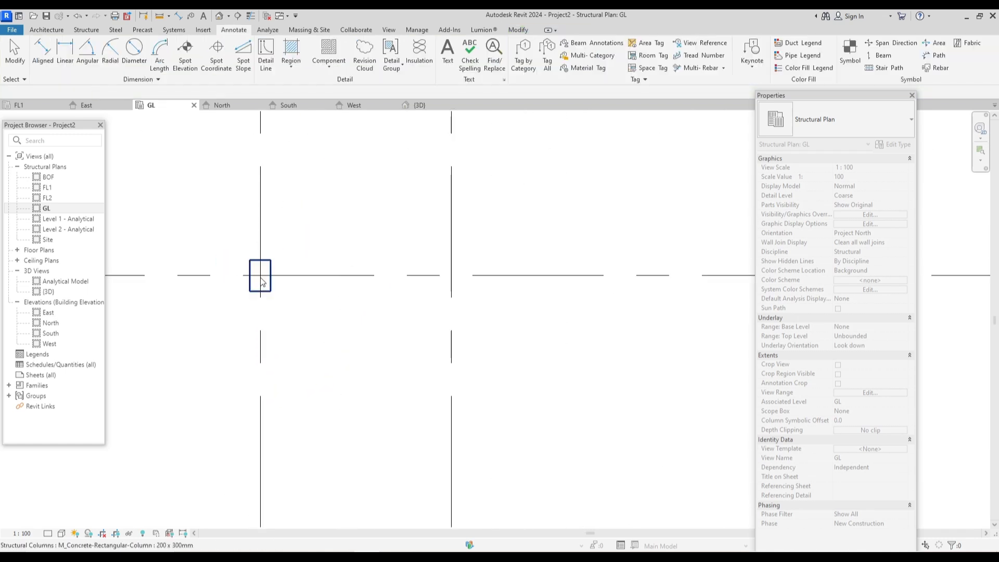
Step: Copy the column at A-2 along grid 2 to the intersections with grids C, D and F
{"action": "left_click_drag", "start_coordinate": [217, 232], "coordinate": [313, 320]}
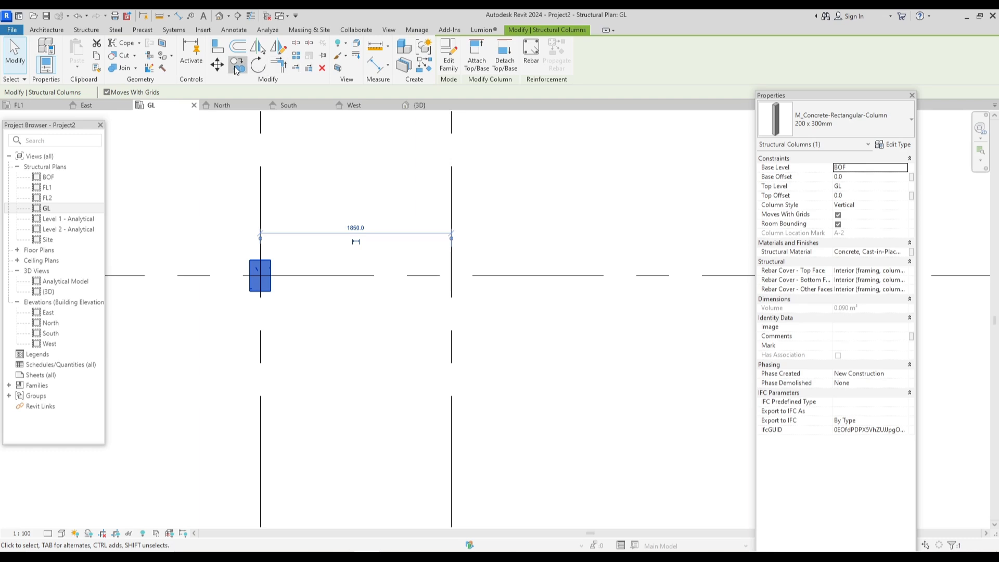
{"action": "left_click", "coordinate": [238, 65]}
{"action": "left_click", "coordinate": [260, 275]}
{"action": "scroll", "coordinate": [541, 333], "scroll_direction": "down", "scroll_amount": 2}
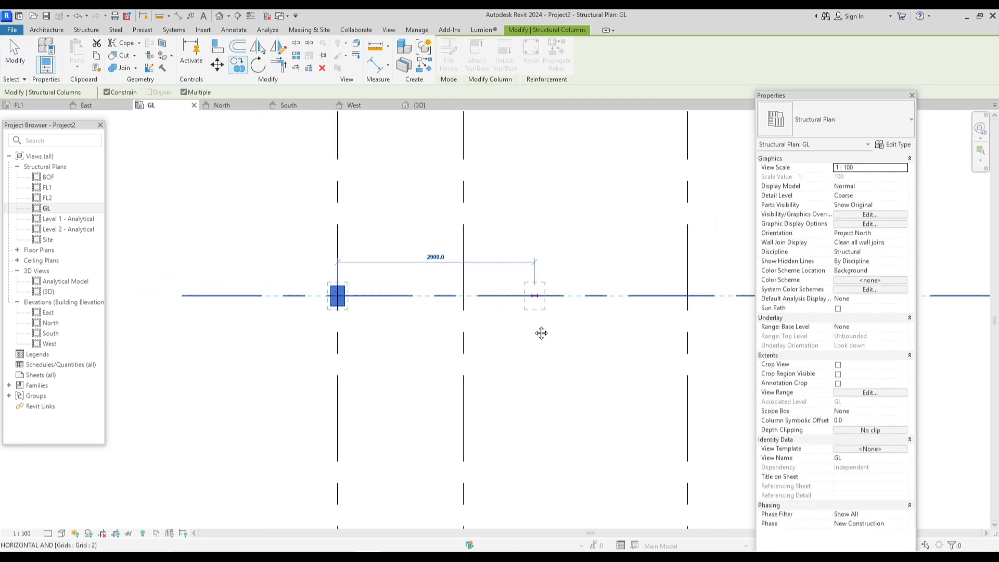
{"action": "middle_click_drag", "start_coordinate": [541, 333], "coordinate": [464, 342]}
{"action": "left_click", "coordinate": [611, 306]}
{"action": "scroll", "coordinate": [507, 320], "scroll_direction": "down", "scroll_amount": 1}
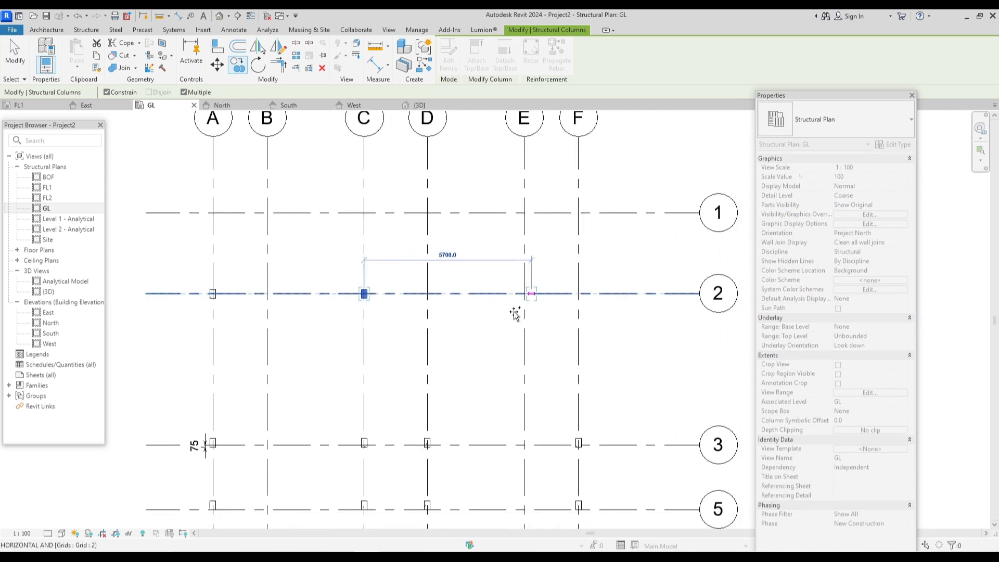
{"action": "left_click", "coordinate": [427, 294]}
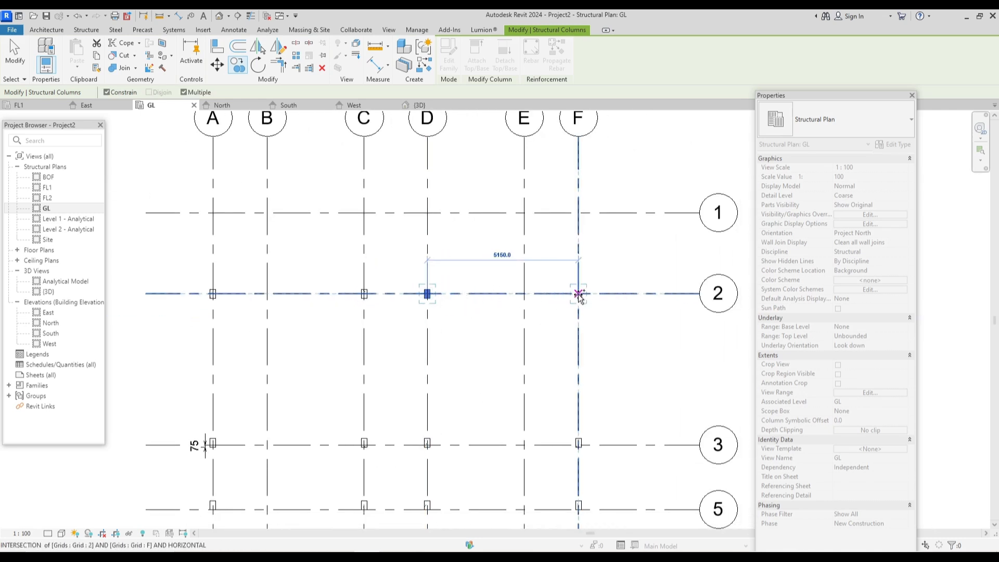
{"action": "left_click", "coordinate": [578, 293]}
{"action": "scroll", "coordinate": [514, 317], "scroll_direction": "down", "scroll_amount": 1}
{"action": "middle_click_drag", "start_coordinate": [521, 358], "coordinate": [520, 393]}
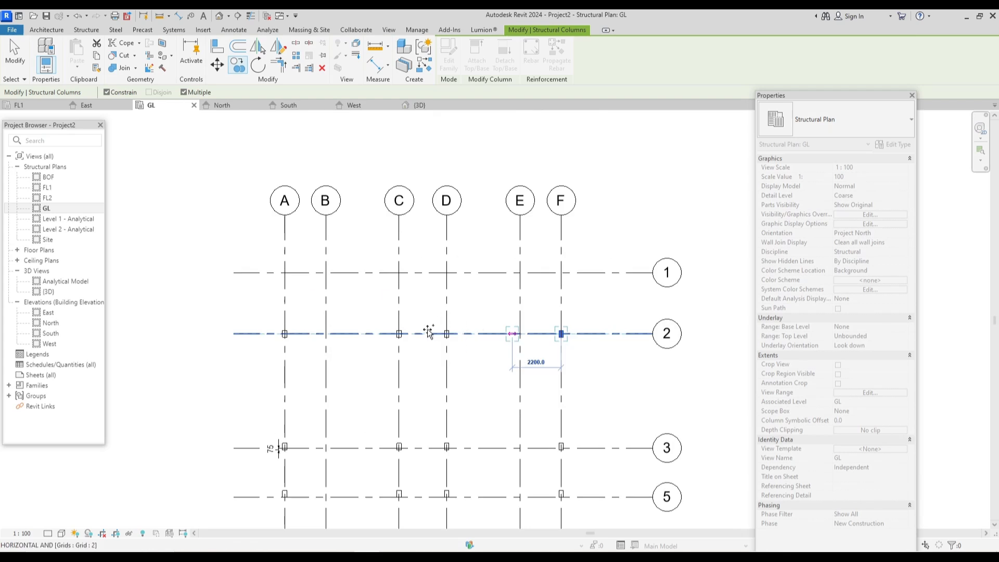
{"action": "key", "text": "Escape"}
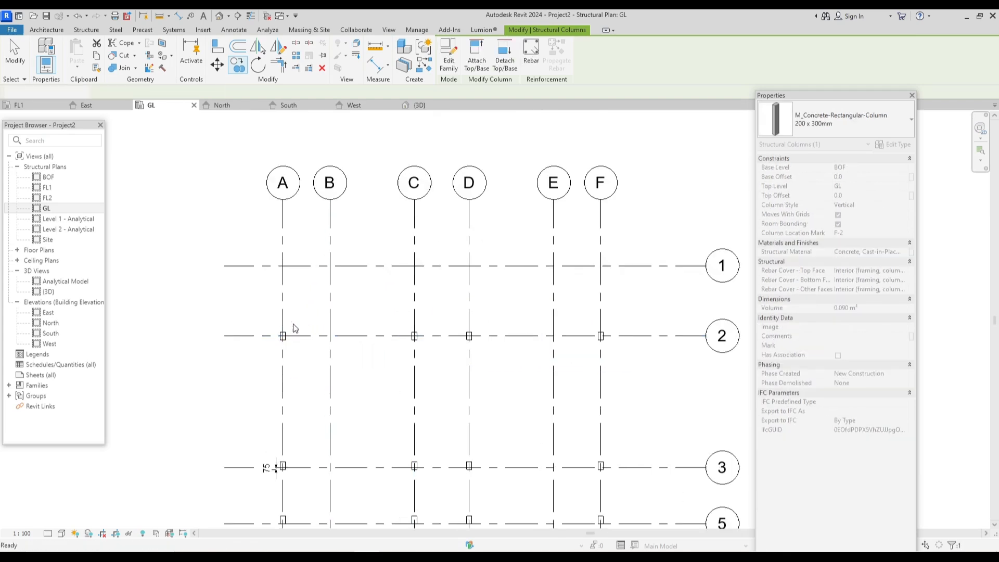
{"action": "key", "text": "Escape"}
Step: Copy the column at A-2 along grid A to the intersection with grid 1
{"action": "scroll", "coordinate": [295, 345], "scroll_direction": "up", "scroll_amount": 2}
{"action": "scroll", "coordinate": [289, 345], "scroll_direction": "up", "scroll_amount": 1}
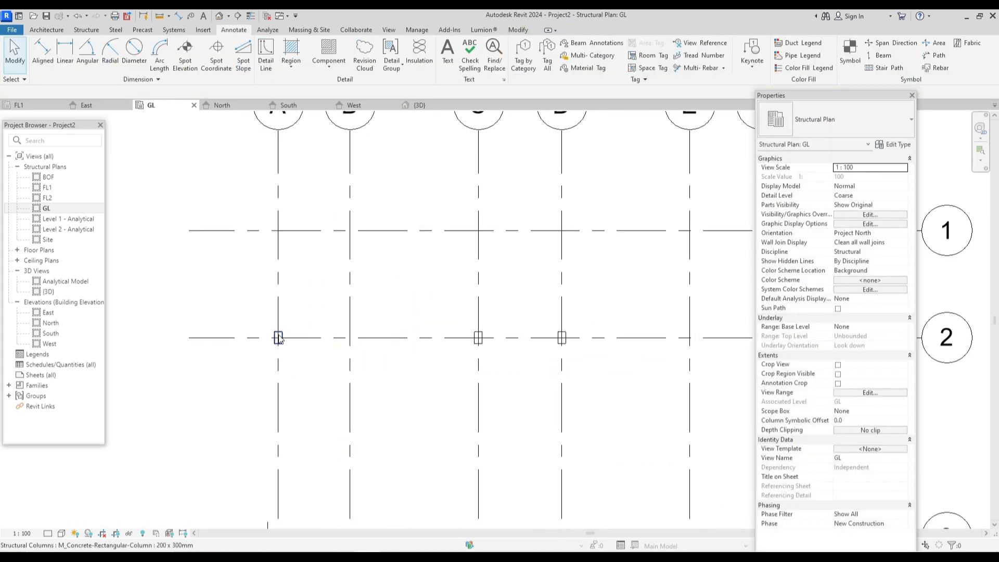
{"action": "left_click_drag", "start_coordinate": [261, 320], "coordinate": [301, 366]}
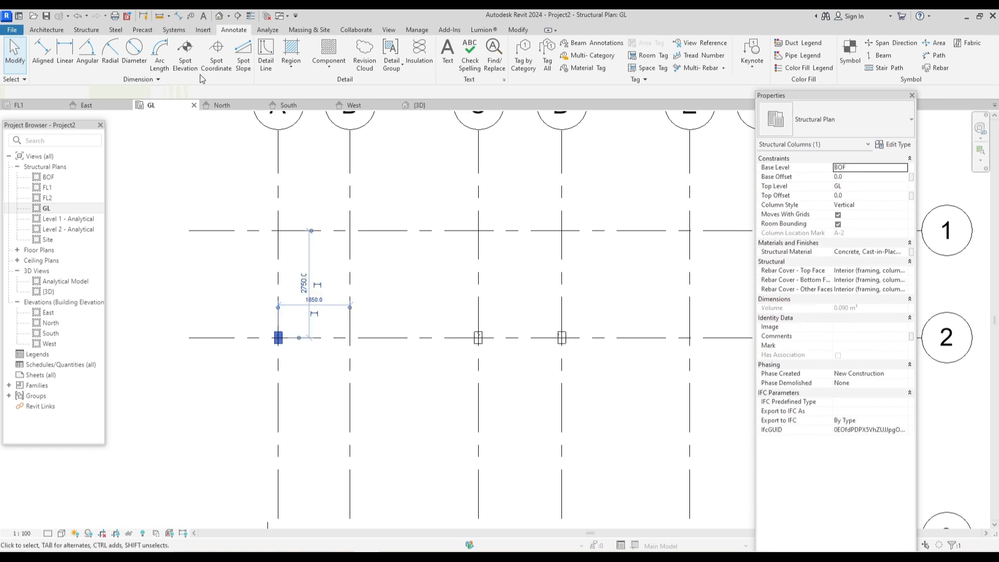
{"action": "key", "text": "c"}
{"action": "key", "text": "o"}
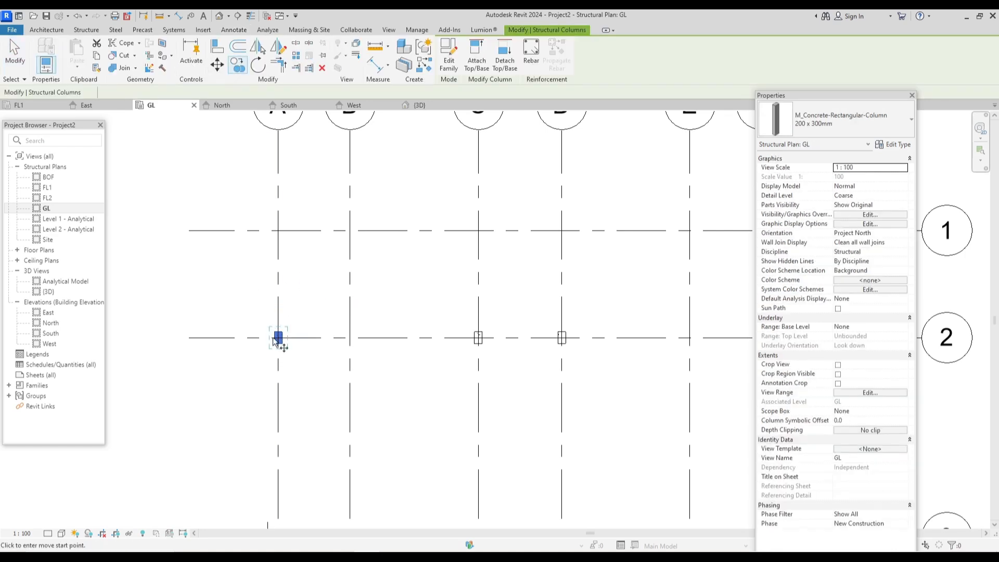
{"action": "scroll", "coordinate": [278, 340], "scroll_direction": "up", "scroll_amount": 2}
{"action": "left_click", "coordinate": [278, 331]}
{"action": "middle_click_drag", "start_coordinate": [277, 222], "coordinate": [274, 371]}
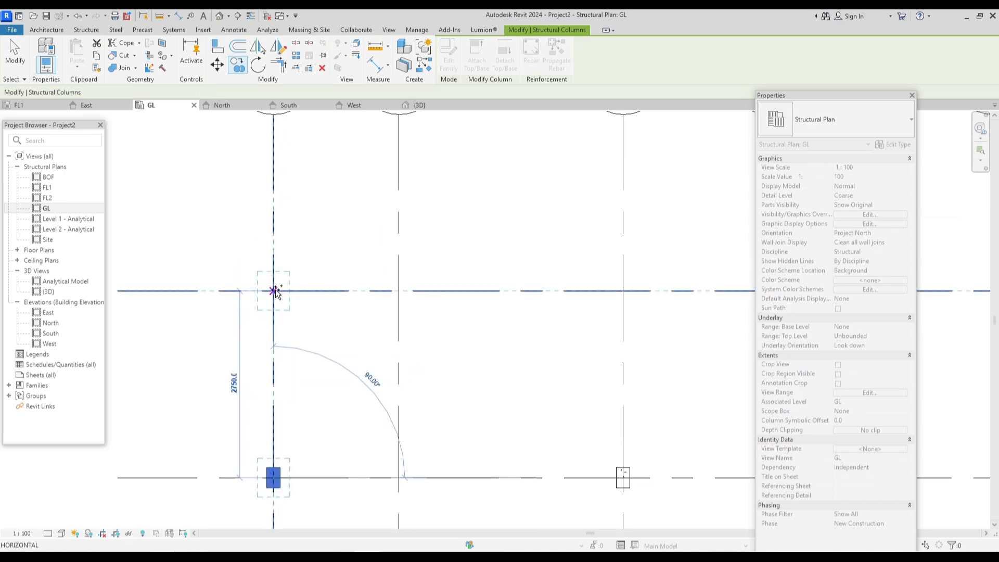
{"action": "left_click", "coordinate": [274, 296]}
{"action": "scroll", "coordinate": [286, 289], "scroll_direction": "up", "scroll_amount": 2}
{"action": "key", "text": "Escape"}
{"action": "scroll", "coordinate": [288, 286], "scroll_direction": "up", "scroll_amount": 2}
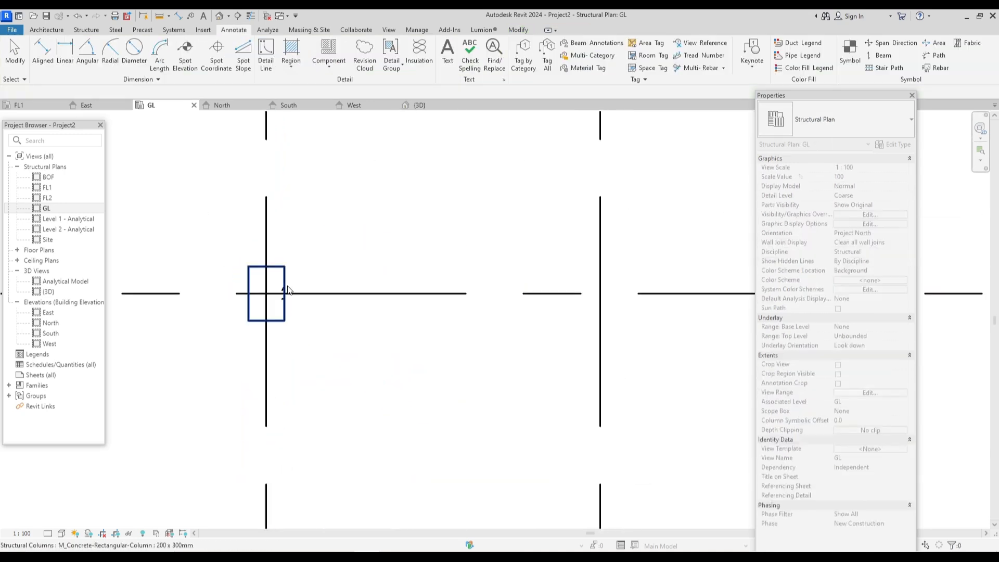
{"action": "scroll", "coordinate": [293, 284], "scroll_direction": "up", "scroll_amount": 1}
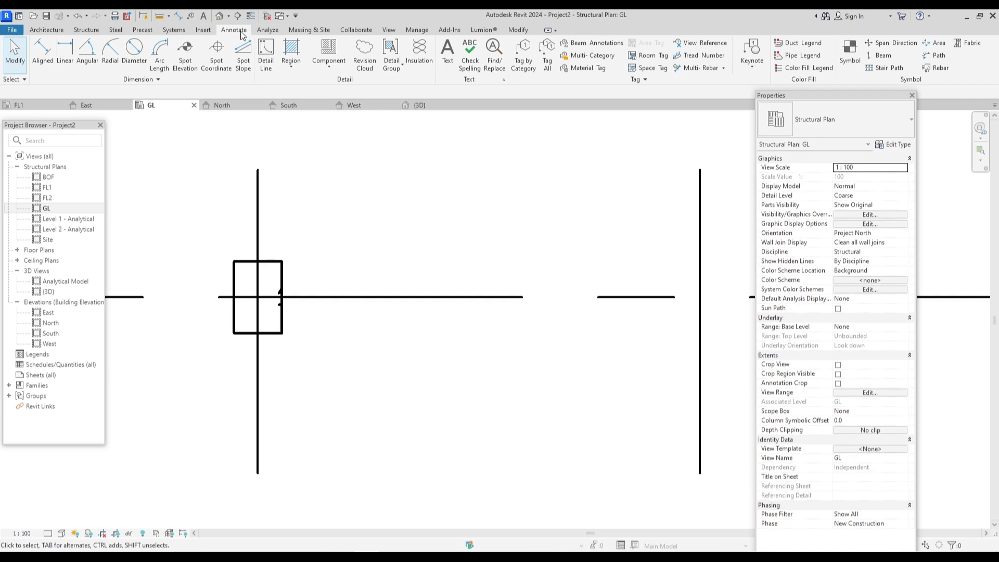
Step: Add an aligned dimension between the upper edge of the column at A-1 and grid 1
{"action": "left_click", "coordinate": [43, 49]}
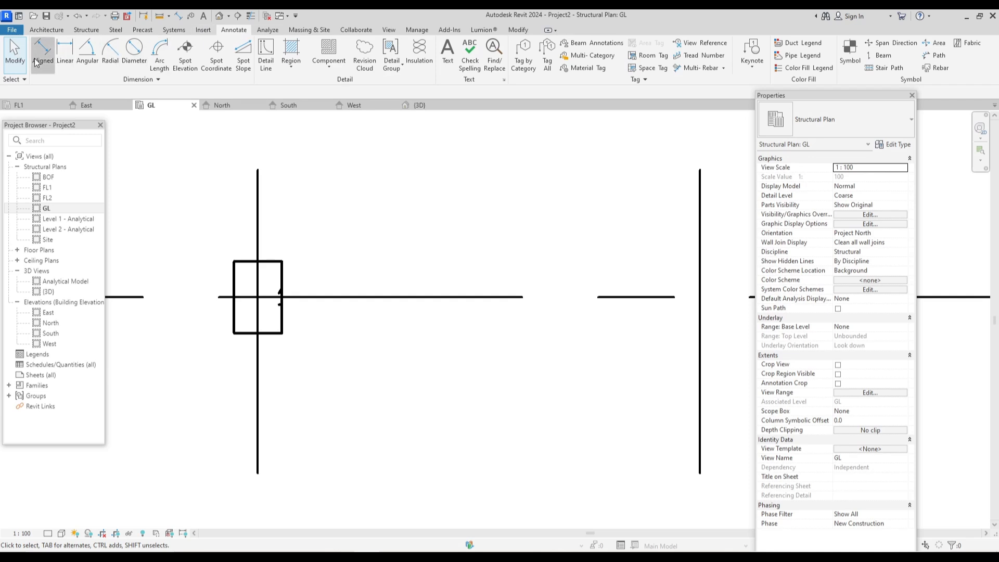
{"action": "left_click", "coordinate": [270, 259]}
{"action": "left_click", "coordinate": [268, 295]}
{"action": "middle_click_drag", "start_coordinate": [184, 285], "coordinate": [278, 314]}
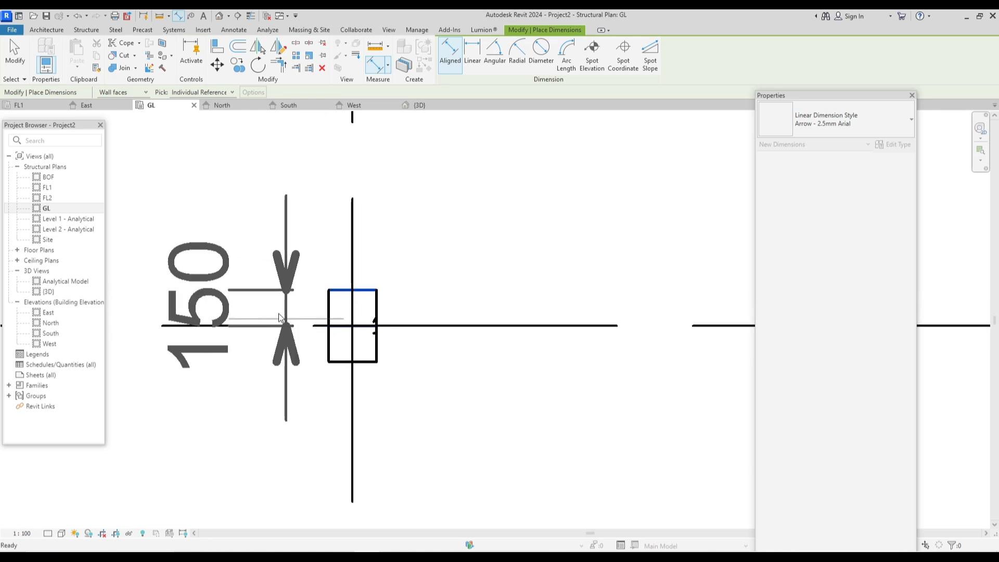
{"action": "left_click", "coordinate": [267, 315]}
{"action": "key", "text": "Escape"}
{"action": "key", "text": "Escape"}
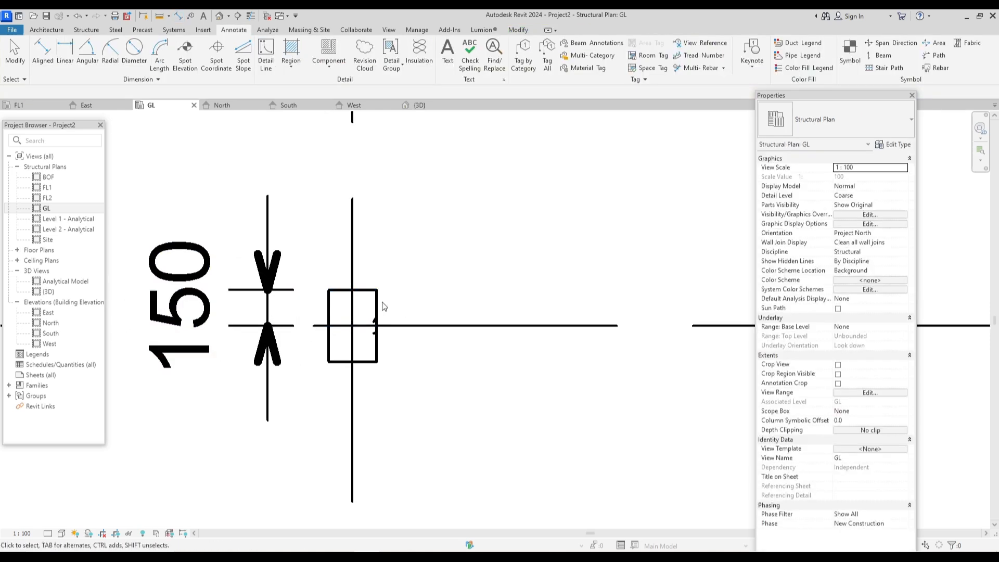
Step: Try to edit the dimension between grid 1 and the column at A-1, and delete that dimension
{"action": "left_click", "coordinate": [378, 308]}
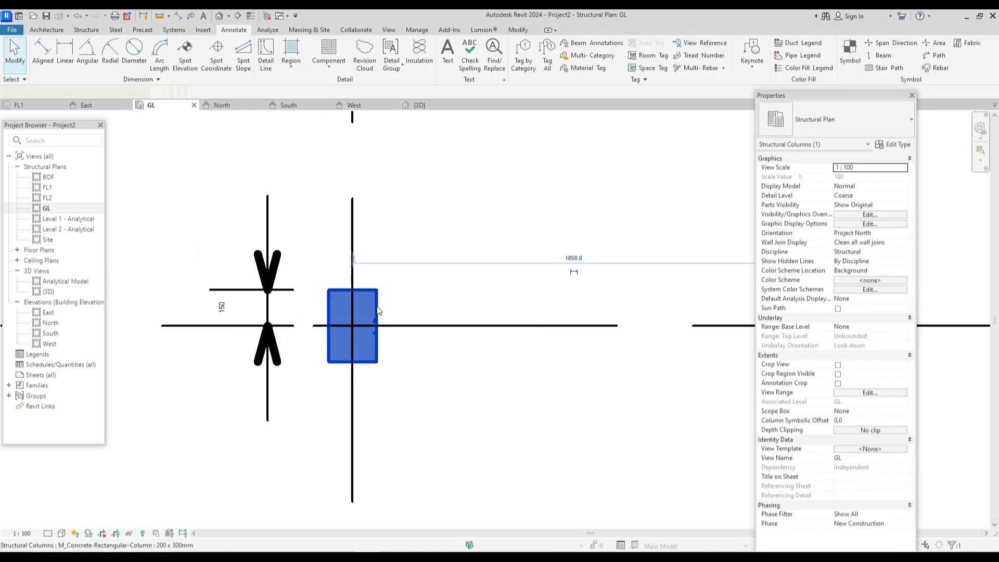
{"action": "left_click", "coordinate": [221, 307]}
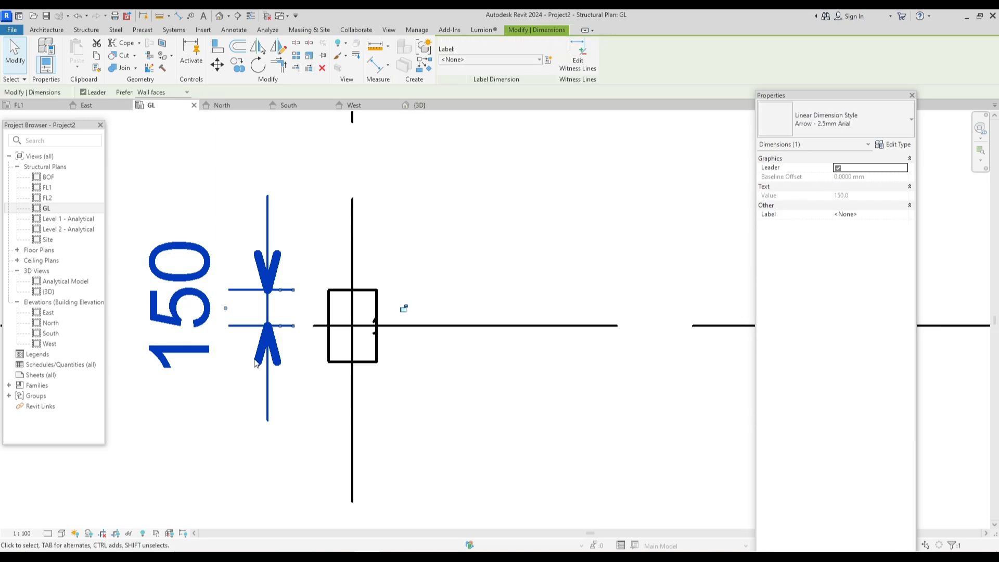
{"action": "key", "text": "Escape"}
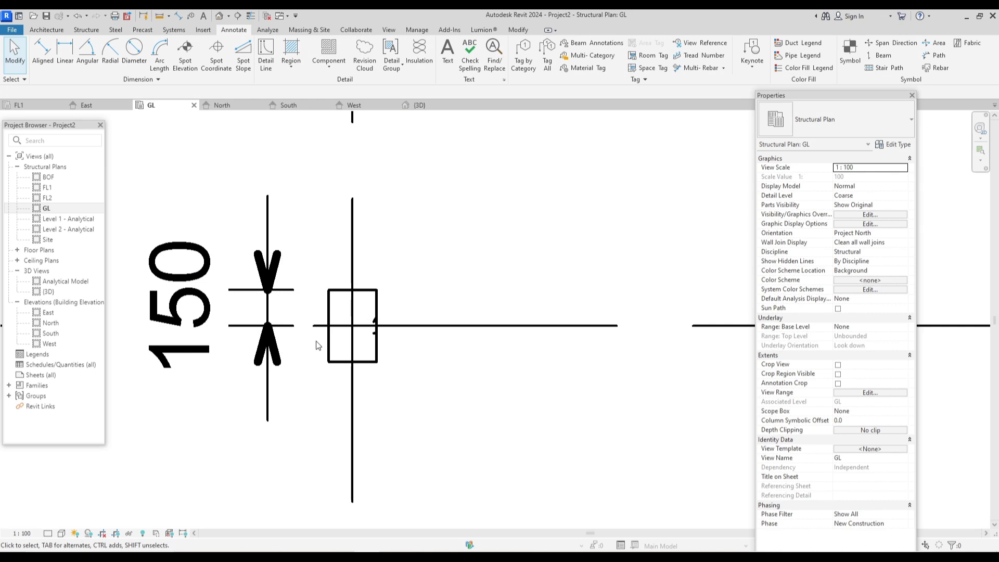
{"action": "left_click", "coordinate": [281, 292]}
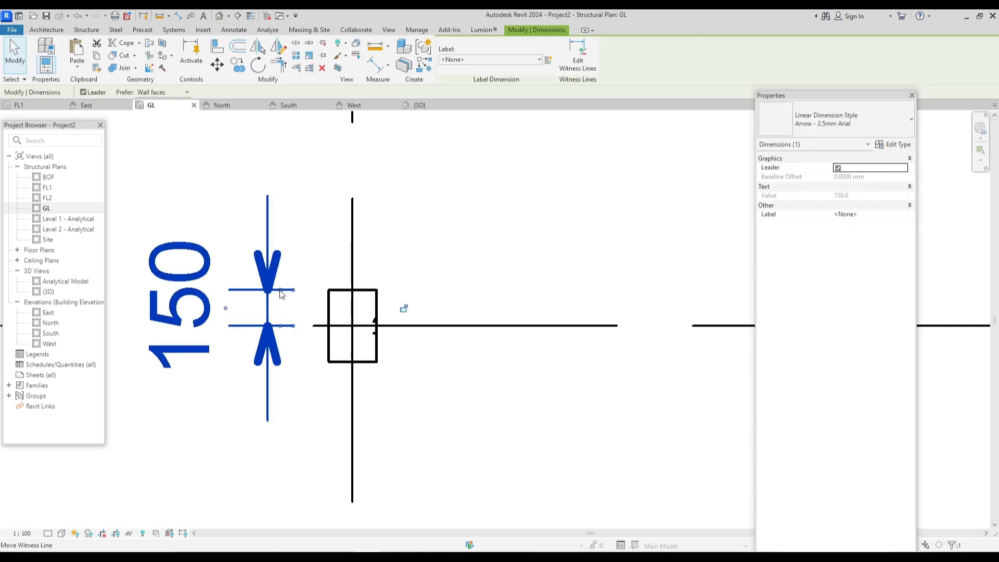
{"action": "key", "text": "Delete"}
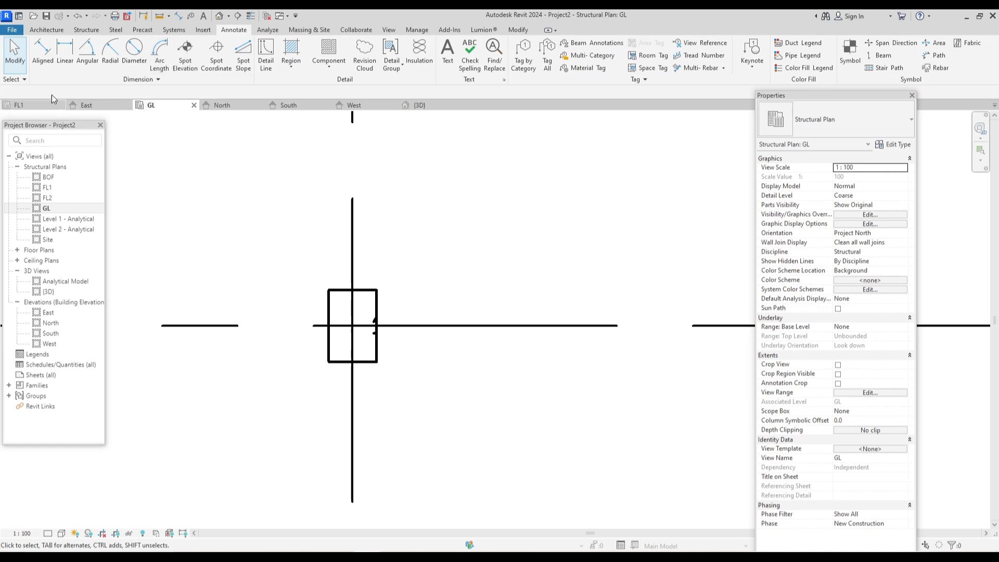
Step: Dimension the column at A-1 again from its upper edge to grid 1, placing the aligned dimension beside the column
{"action": "left_click", "coordinate": [39, 54]}
{"action": "scroll", "coordinate": [343, 290], "scroll_direction": "up", "scroll_amount": 1}
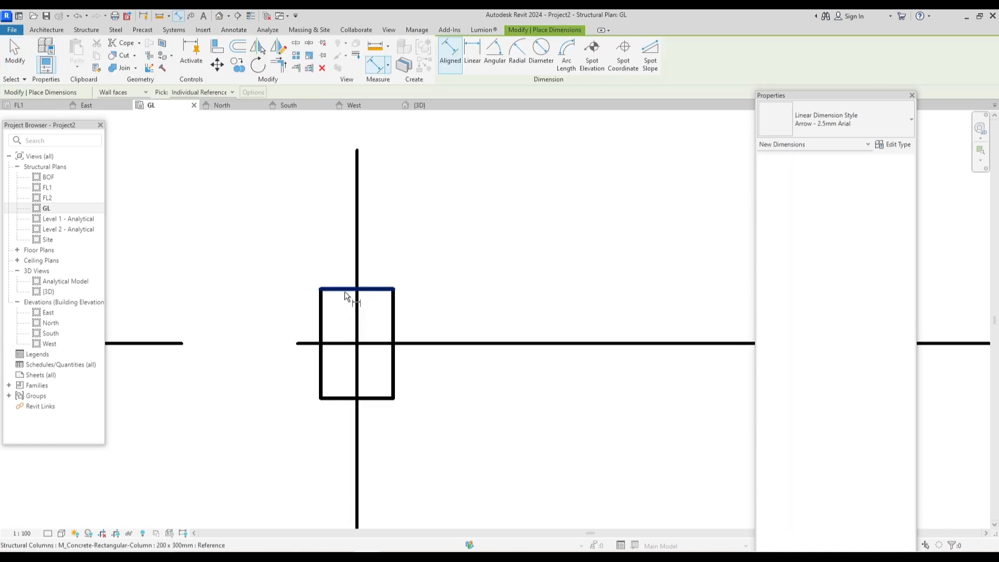
{"action": "left_click", "coordinate": [333, 289]}
{"action": "scroll", "coordinate": [339, 289], "scroll_direction": "up", "scroll_amount": 1}
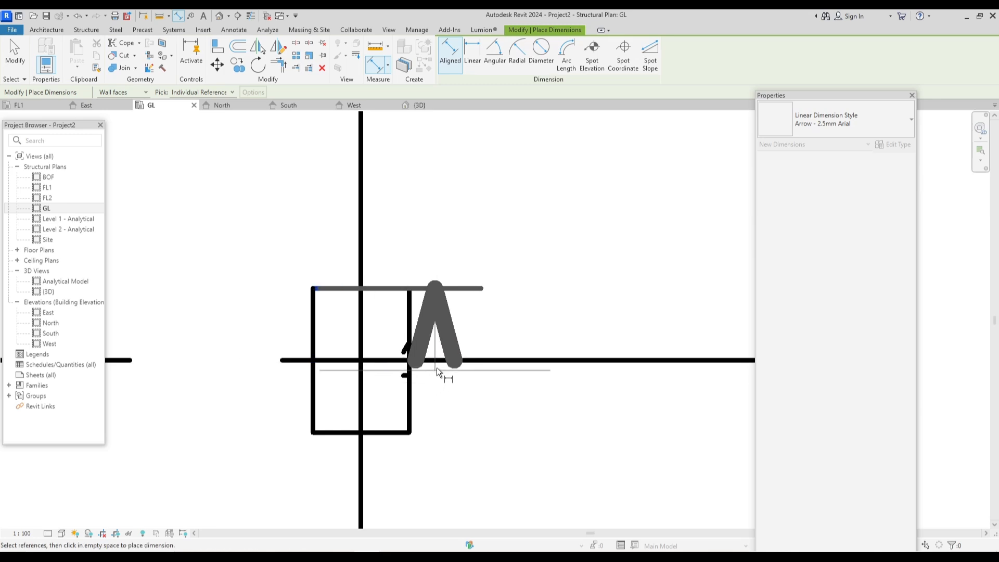
{"action": "left_click", "coordinate": [557, 360]}
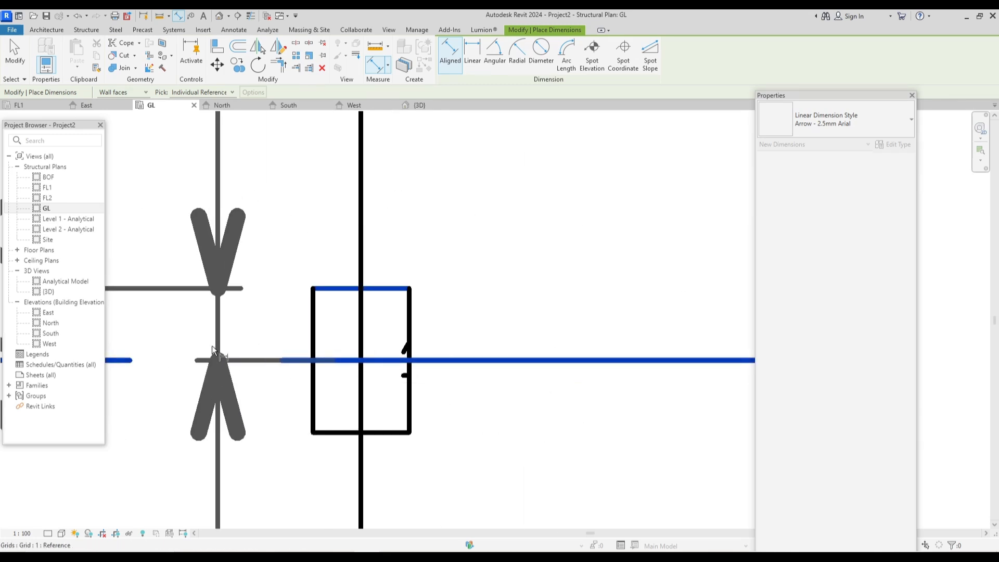
{"action": "left_click", "coordinate": [211, 345]}
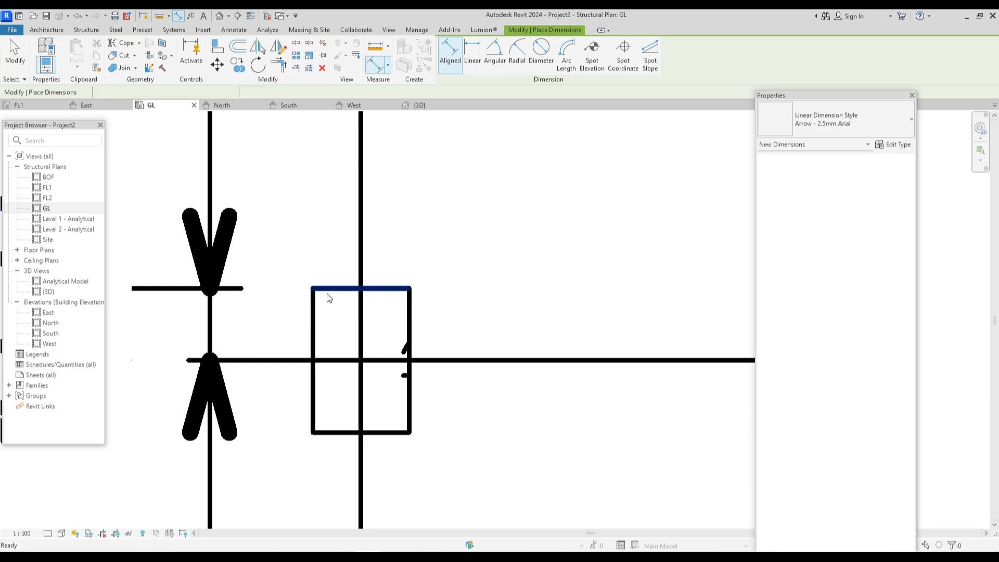
Step: Set the dimension between the upper edge of the column at A-1 and grid 1 to 75 mm
{"action": "key", "text": "Escape"}
{"action": "scroll", "coordinate": [326, 292], "scroll_direction": "down", "scroll_amount": 1}
{"action": "middle_click_drag", "start_coordinate": [378, 336], "coordinate": [416, 340]}
{"action": "scroll", "coordinate": [360, 312], "scroll_direction": "down", "scroll_amount": 1}
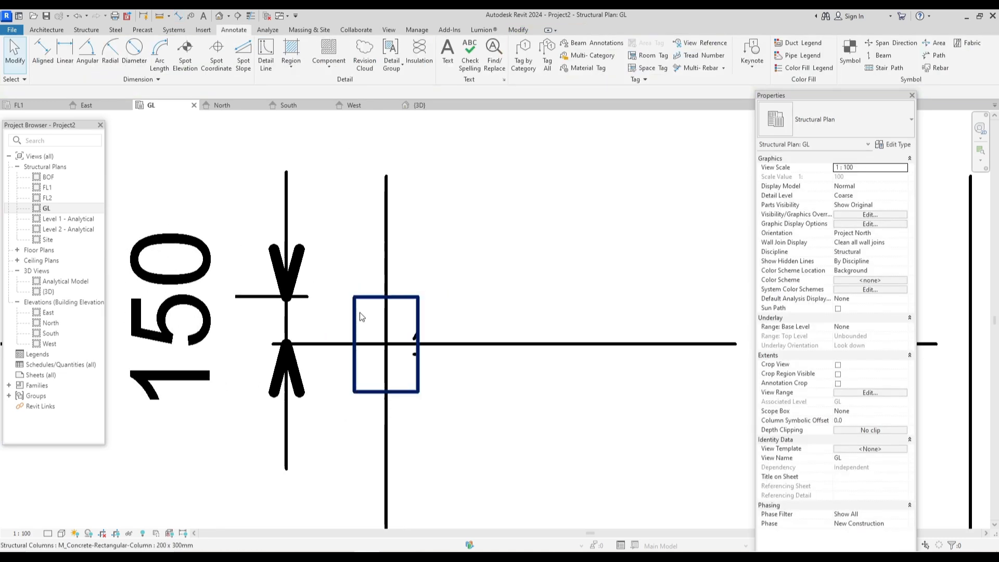
{"action": "left_click", "coordinate": [360, 312]}
{"action": "left_click", "coordinate": [230, 326]}
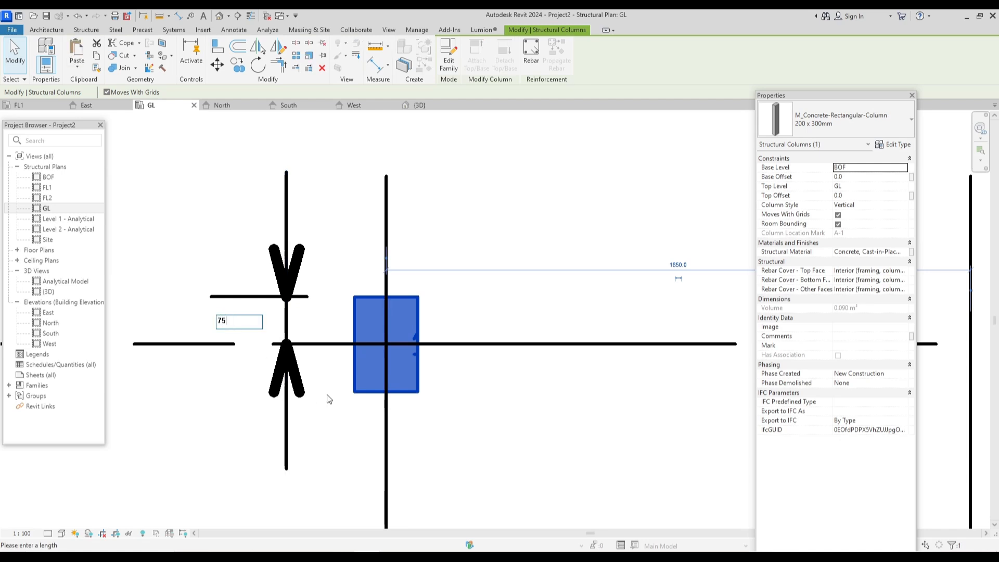
{"action": "key", "text": "Return"}
{"action": "scroll", "coordinate": [399, 371], "scroll_direction": "down", "scroll_amount": 3}
{"action": "middle_click_drag", "start_coordinate": [403, 378], "coordinate": [386, 360]}
{"action": "key", "text": "Escape"}
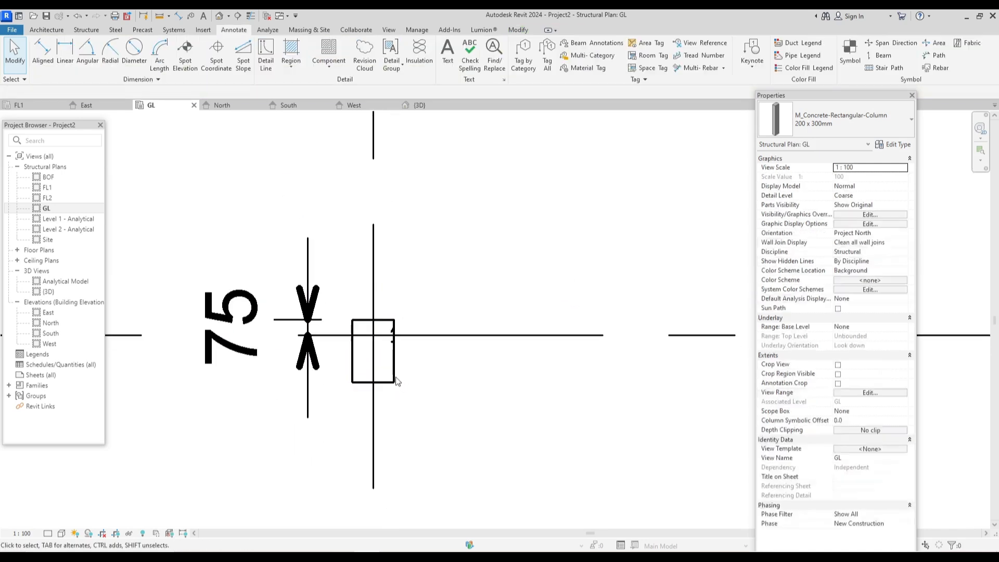
Step: Copy the column at A-1 along grid 1 to its intersections with grids C, D and F, with Multiple enabled
{"action": "left_click", "coordinate": [394, 378]}
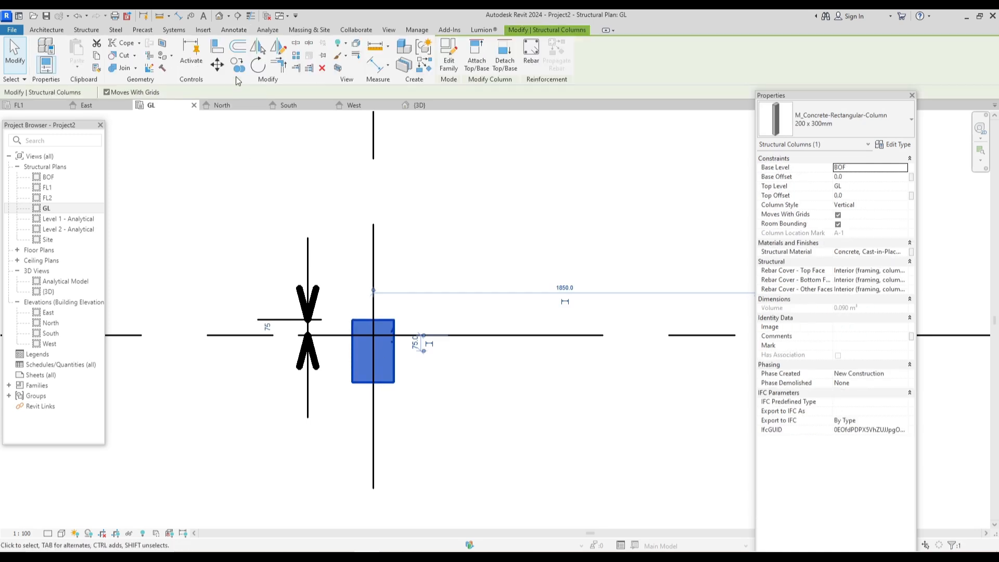
{"action": "left_click", "coordinate": [237, 66]}
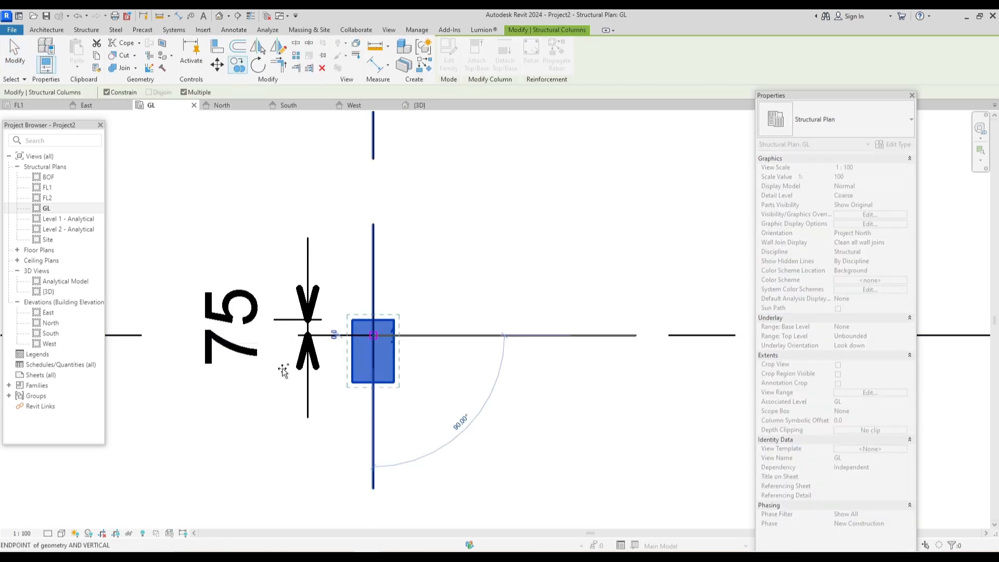
{"action": "scroll", "coordinate": [257, 372], "scroll_direction": "down", "scroll_amount": 5}
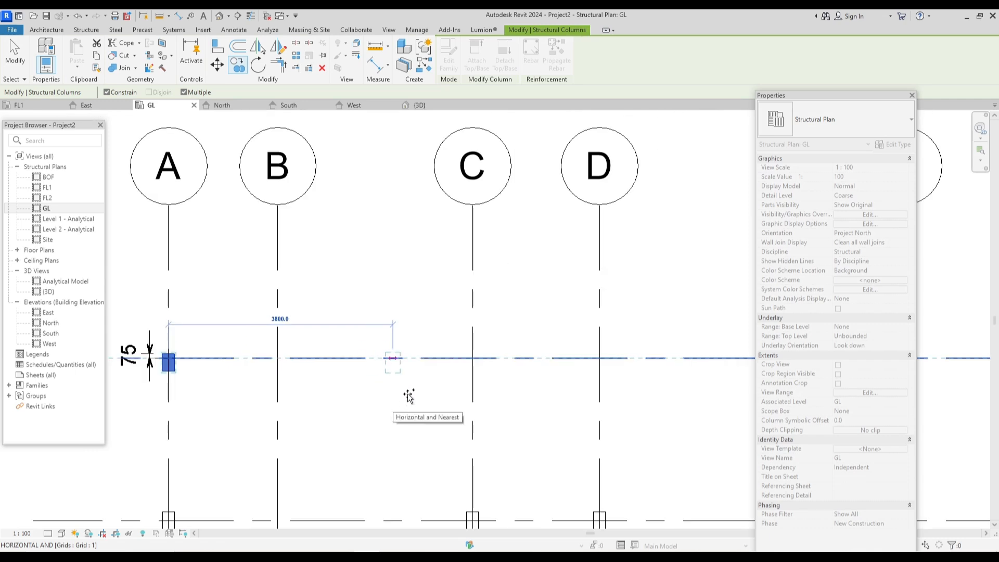
{"action": "left_click", "coordinate": [461, 370]}
{"action": "middle_click_drag", "start_coordinate": [548, 382], "coordinate": [365, 371]}
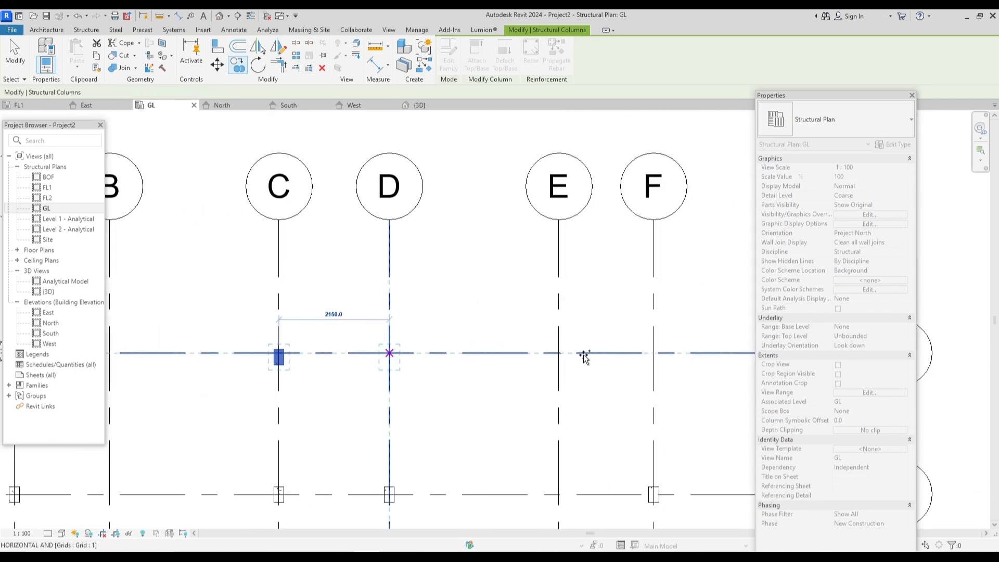
{"action": "left_click", "coordinate": [389, 354]}
{"action": "left_click", "coordinate": [654, 355]}
{"action": "scroll", "coordinate": [586, 367], "scroll_direction": "down", "scroll_amount": 3}
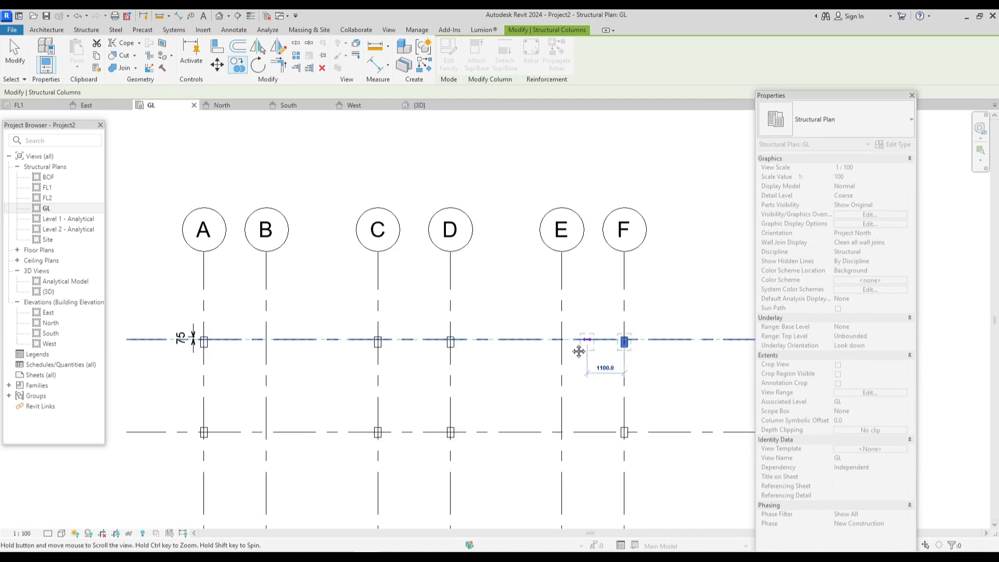
{"action": "key", "text": "Escape"}
{"action": "key", "text": "Escape"}
{"action": "scroll", "coordinate": [523, 378], "scroll_direction": "down", "scroll_amount": 2}
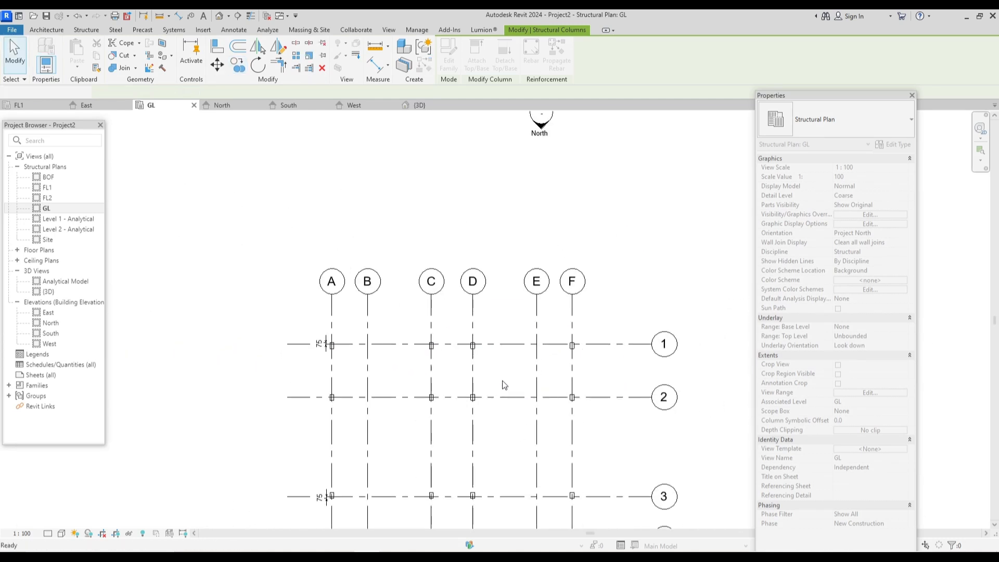
{"action": "middle_click_drag", "start_coordinate": [503, 382], "coordinate": [472, 293]}
{"action": "middle_click_drag", "start_coordinate": [513, 410], "coordinate": [499, 367]}
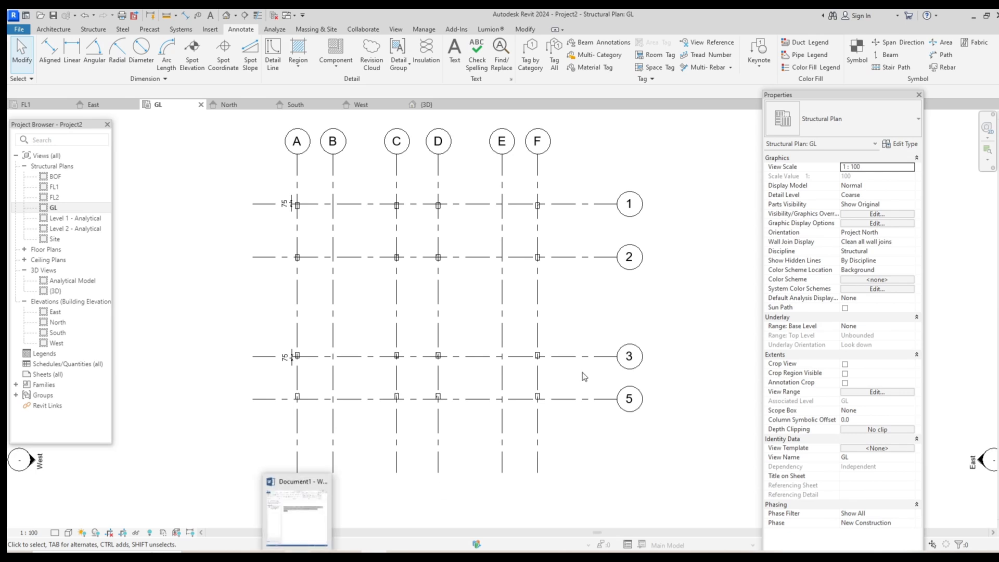
{"action": "middle_click_drag", "start_coordinate": [575, 357], "coordinate": [557, 395]}
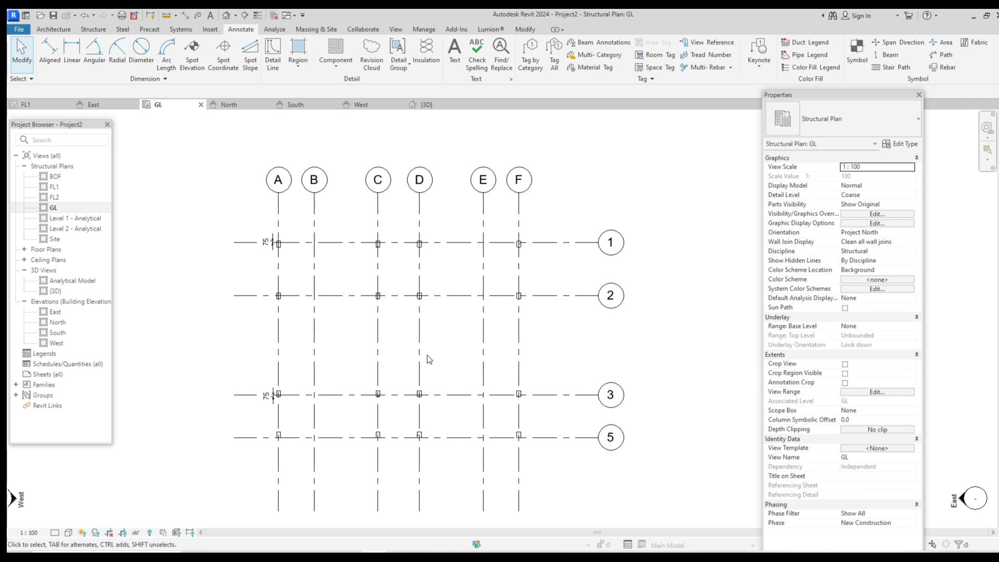
{"action": "middle_click_drag", "start_coordinate": [436, 282], "coordinate": [440, 329]}
{"action": "scroll", "coordinate": [470, 295], "scroll_direction": "up", "scroll_amount": 2}
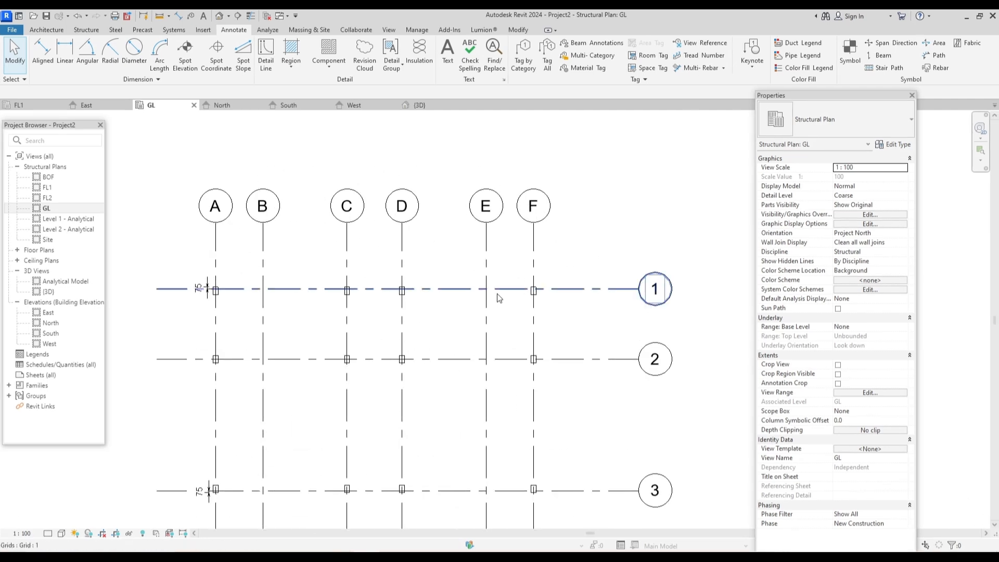
{"action": "left_click", "coordinate": [472, 290]}
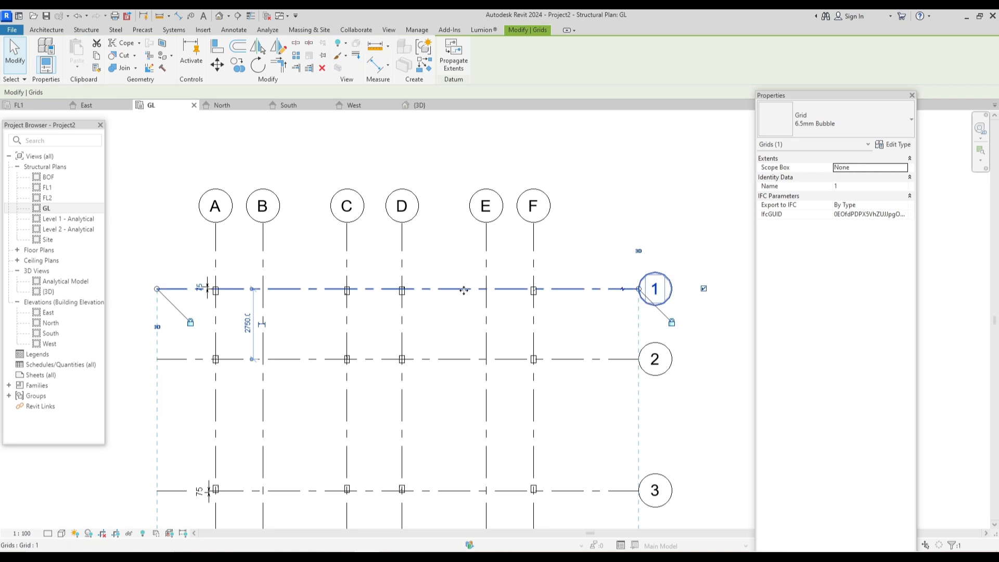
{"action": "key", "text": "Escape"}
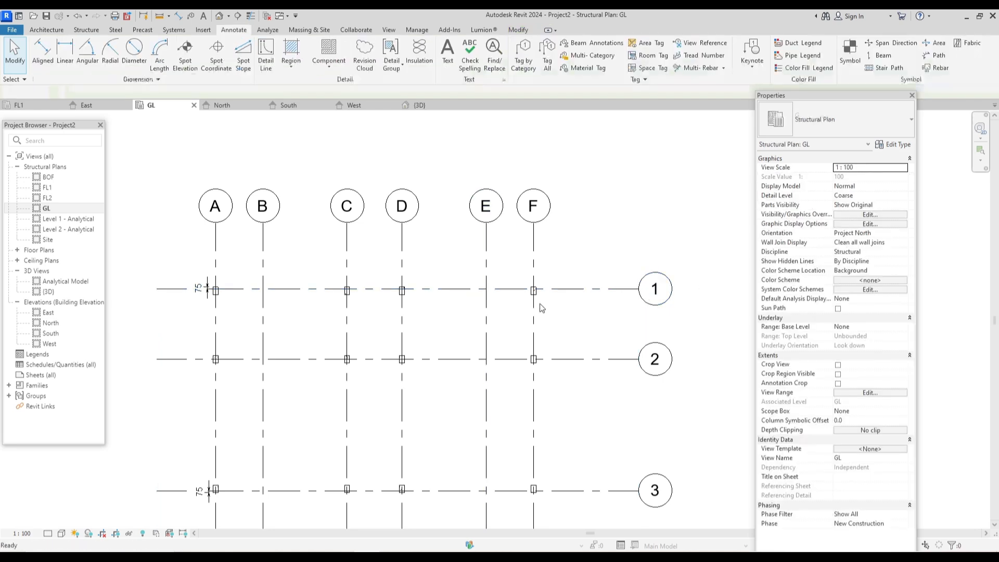
Step: Copy grid 1 upward by 1500 mm from its intersection with grid F
{"action": "left_click", "coordinate": [558, 292]}
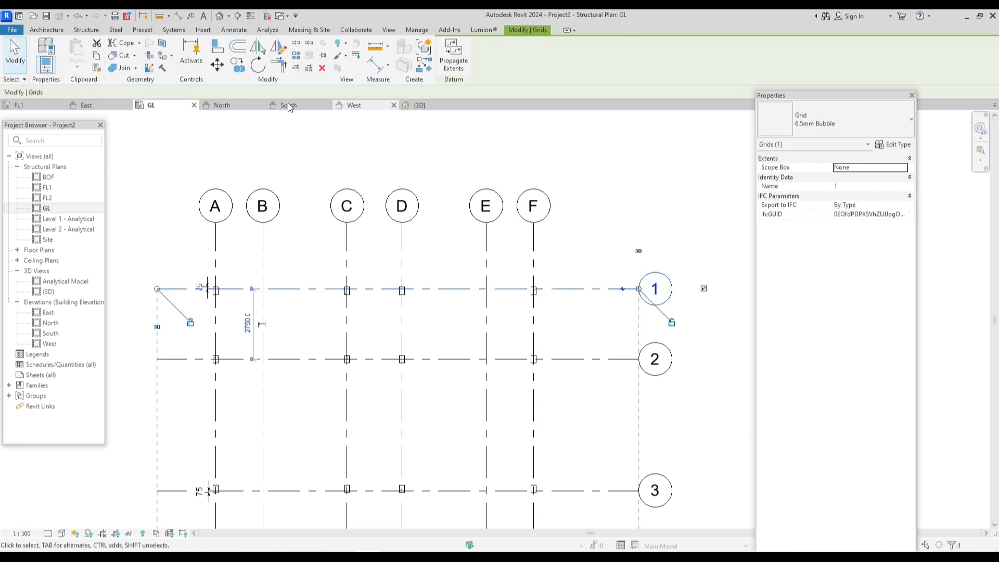
{"action": "left_click", "coordinate": [239, 70]}
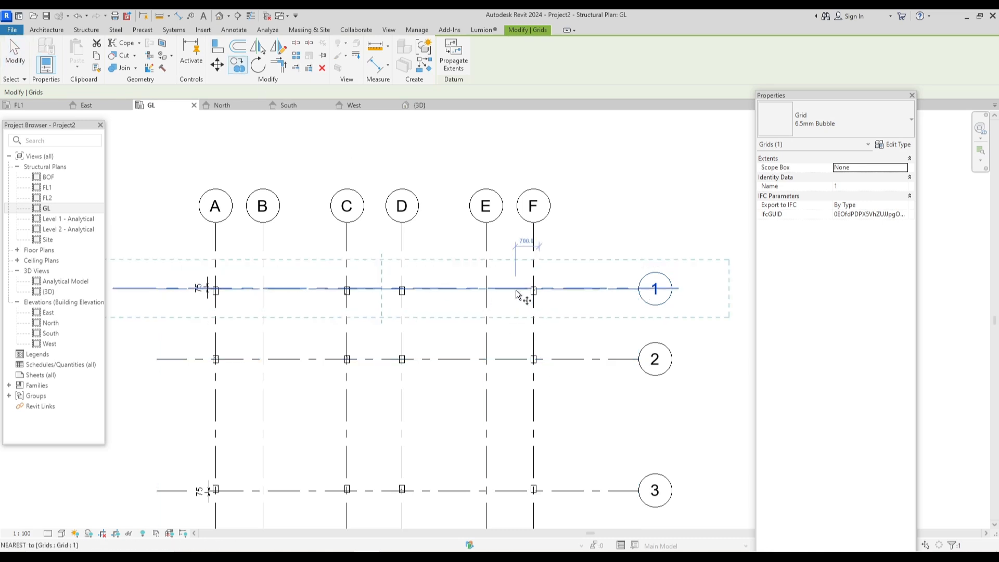
{"action": "scroll", "coordinate": [520, 294], "scroll_direction": "up", "scroll_amount": 3}
{"action": "scroll", "coordinate": [512, 334], "scroll_direction": "up", "scroll_amount": 4}
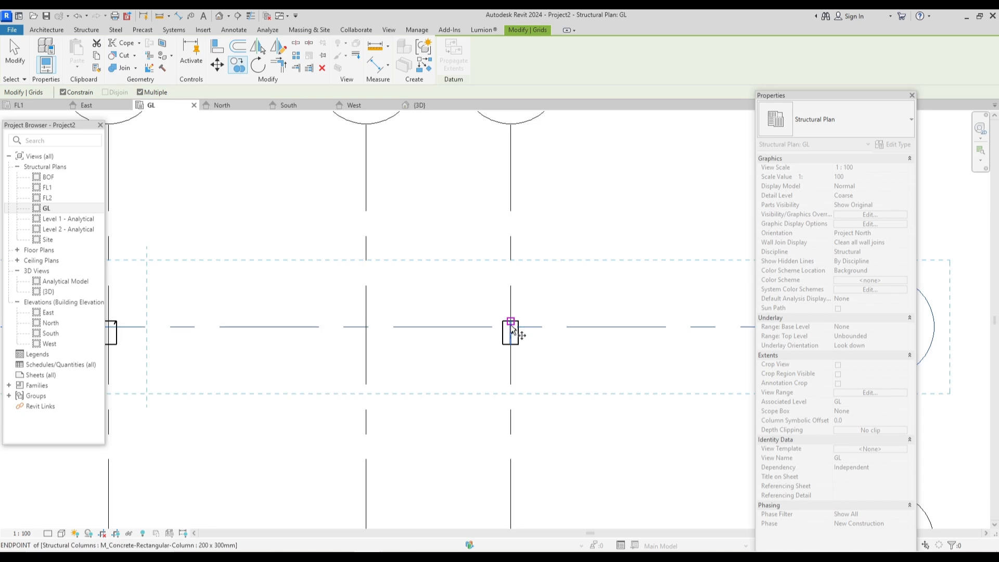
{"action": "left_click", "coordinate": [509, 326]}
{"action": "scroll", "coordinate": [523, 333], "scroll_direction": "down", "scroll_amount": 3}
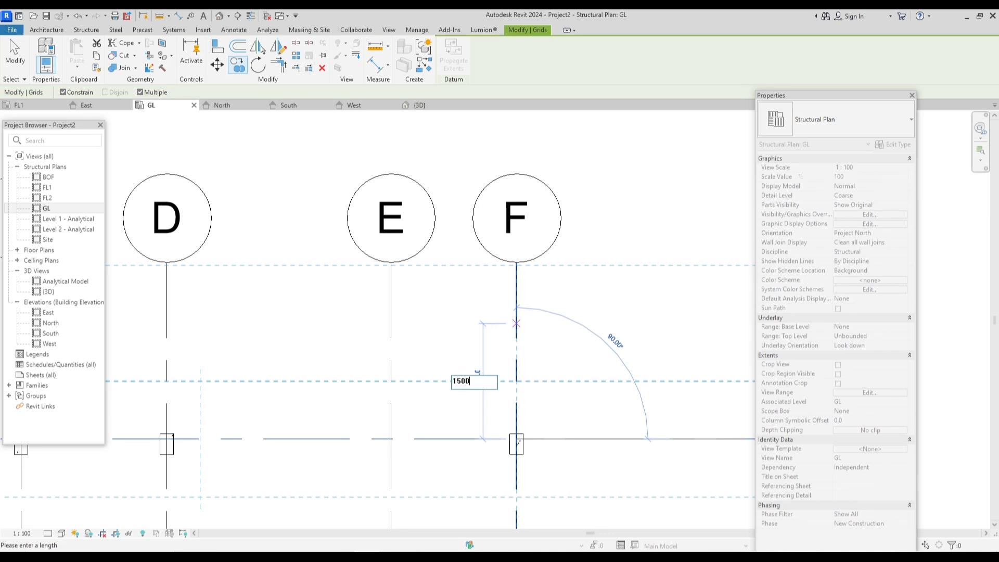
{"action": "key", "text": "Return"}
{"action": "scroll", "coordinate": [526, 337], "scroll_direction": "down", "scroll_amount": 4}
{"action": "key", "text": "Escape"}
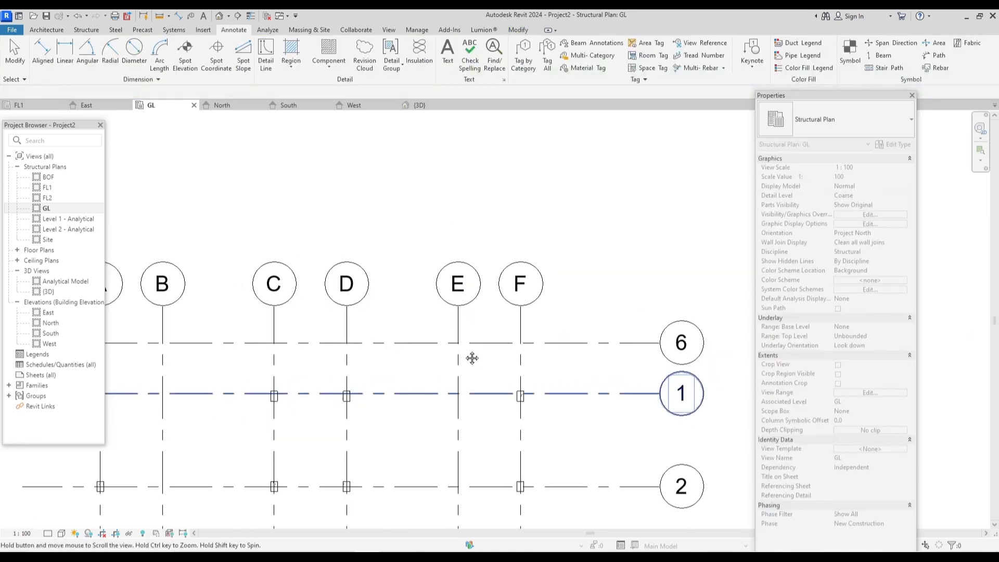
{"action": "scroll", "coordinate": [472, 357], "scroll_direction": "down", "scroll_amount": 3}
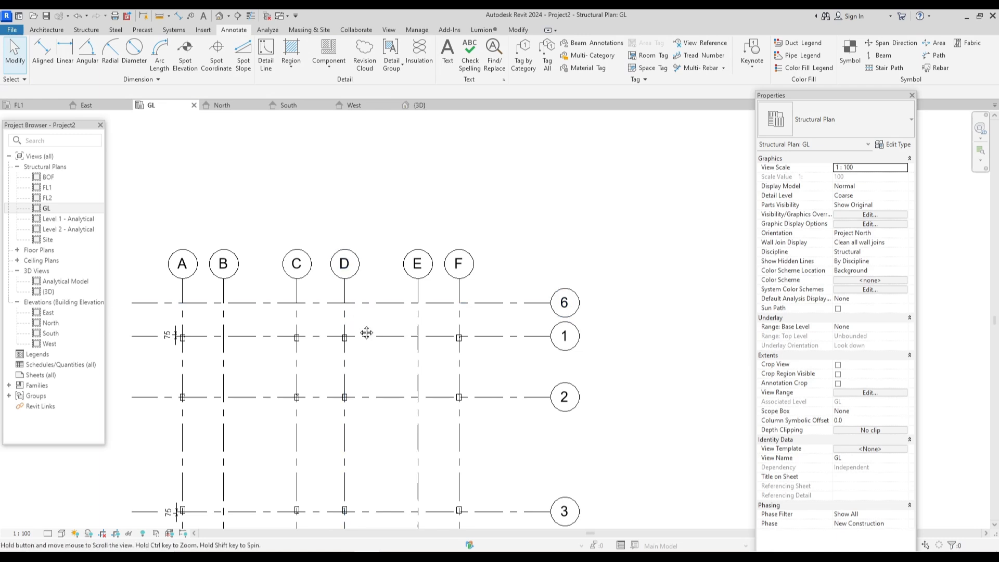
{"action": "middle_click_drag", "start_coordinate": [366, 333], "coordinate": [432, 316]}
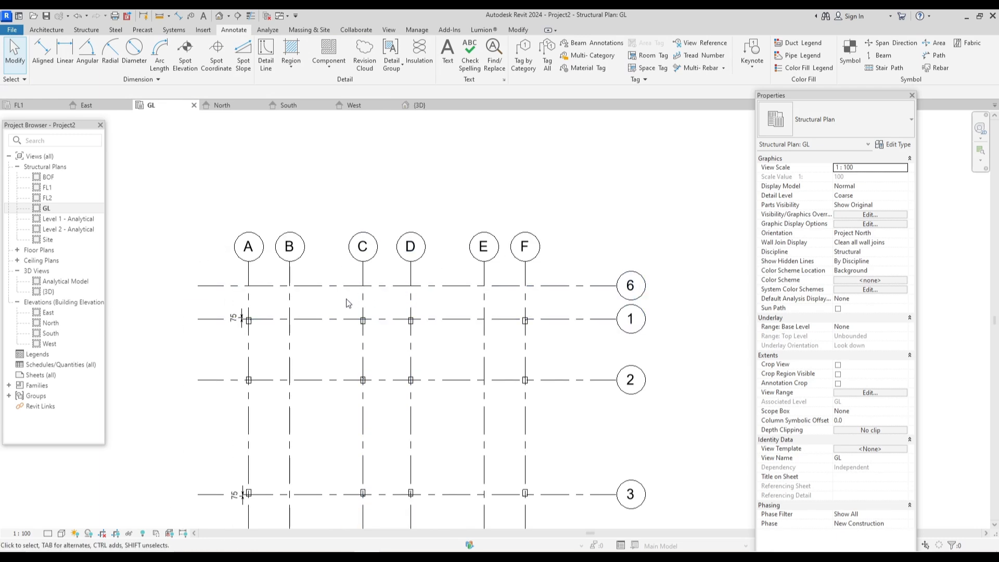
{"action": "scroll", "coordinate": [291, 294], "scroll_direction": "up", "scroll_amount": 2}
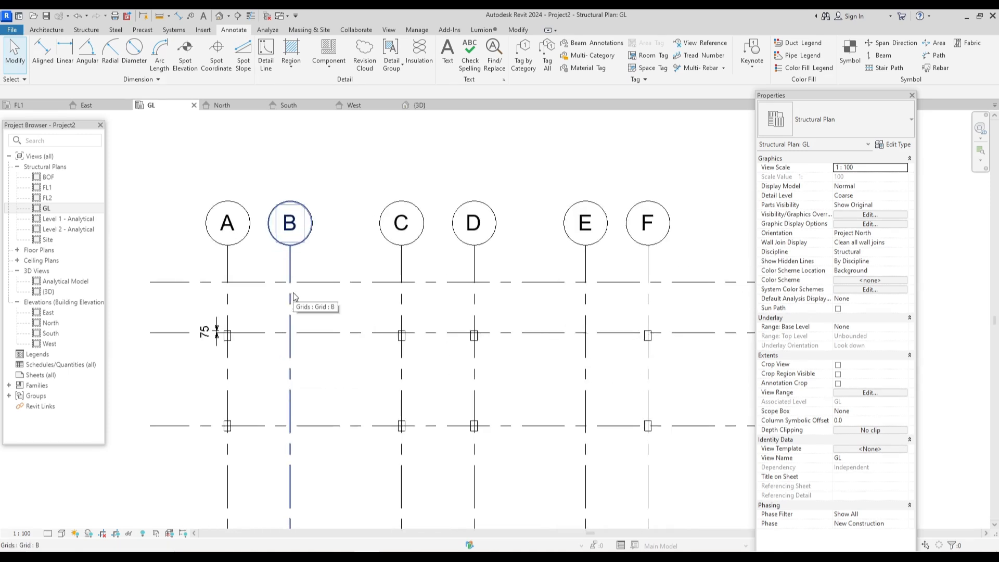
{"action": "scroll", "coordinate": [229, 333], "scroll_direction": "up", "scroll_amount": 4}
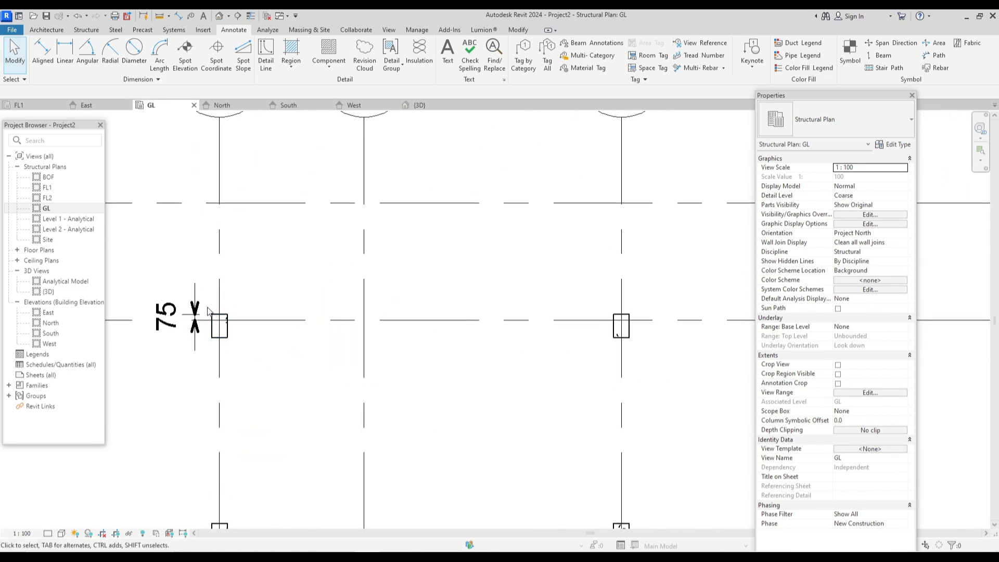
{"action": "left_click_drag", "start_coordinate": [206, 302], "coordinate": [258, 364]}
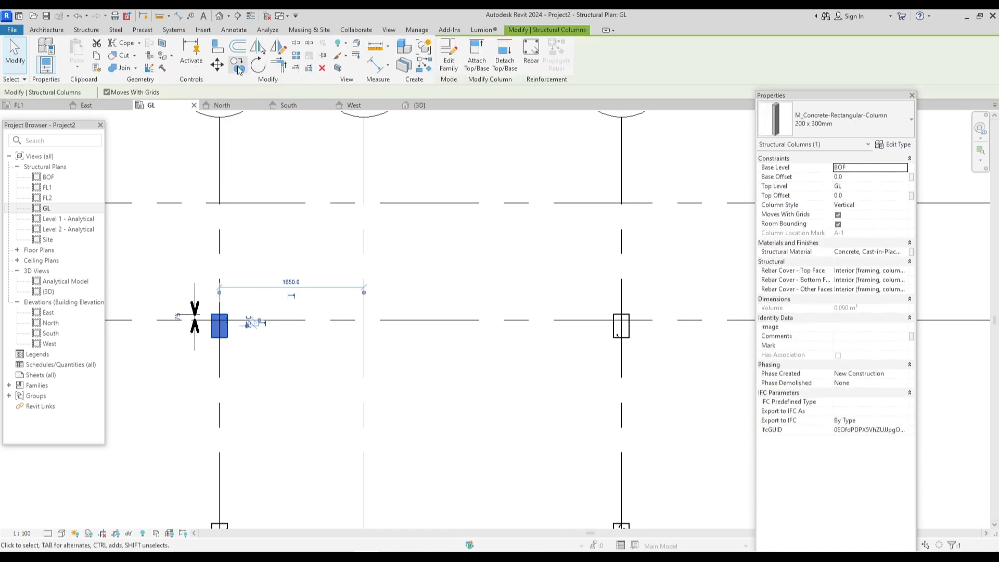
{"action": "key", "text": "Escape"}
{"action": "scroll", "coordinate": [208, 310], "scroll_direction": "up", "scroll_amount": 1}
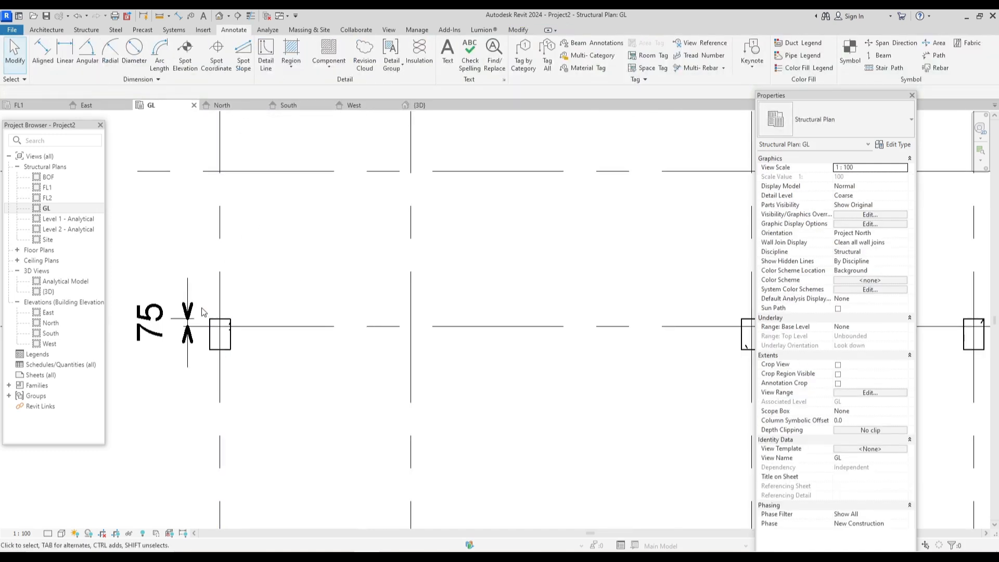
Step: Copy the column at A-1 with Constrain turned off to the intersection of grids B and 6
{"action": "left_click_drag", "start_coordinate": [203, 312], "coordinate": [261, 378]}
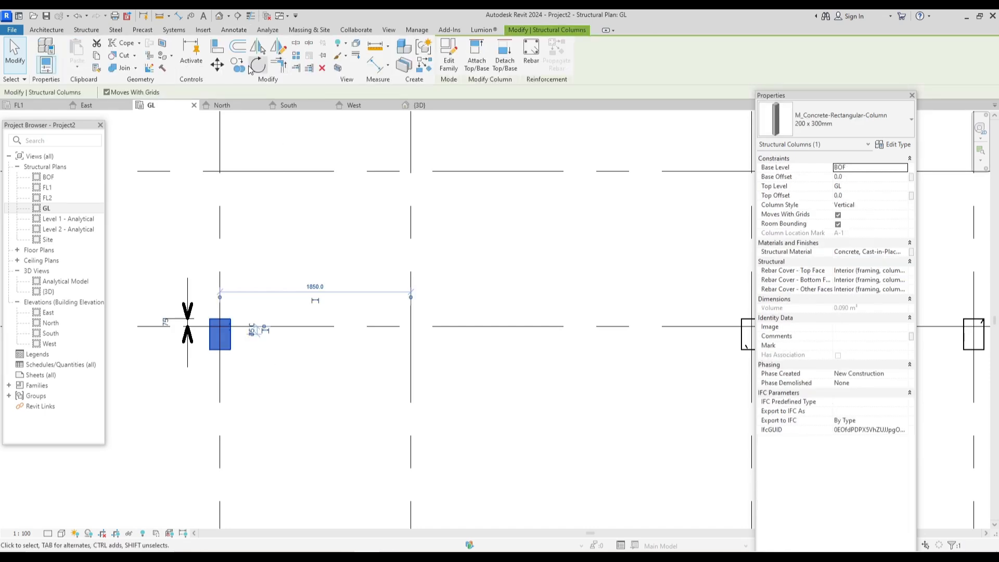
{"action": "left_click", "coordinate": [238, 65]}
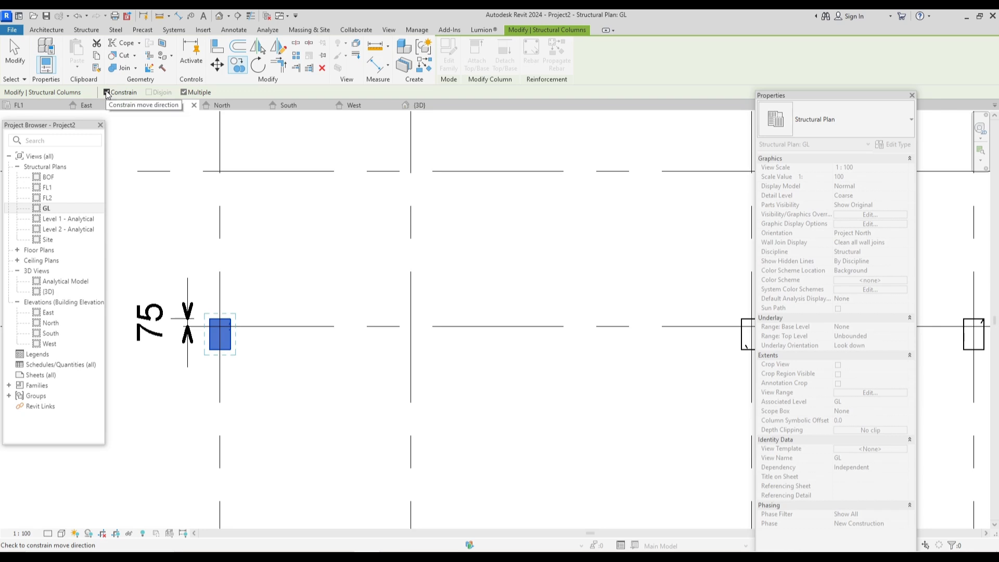
{"action": "left_click", "coordinate": [107, 93]}
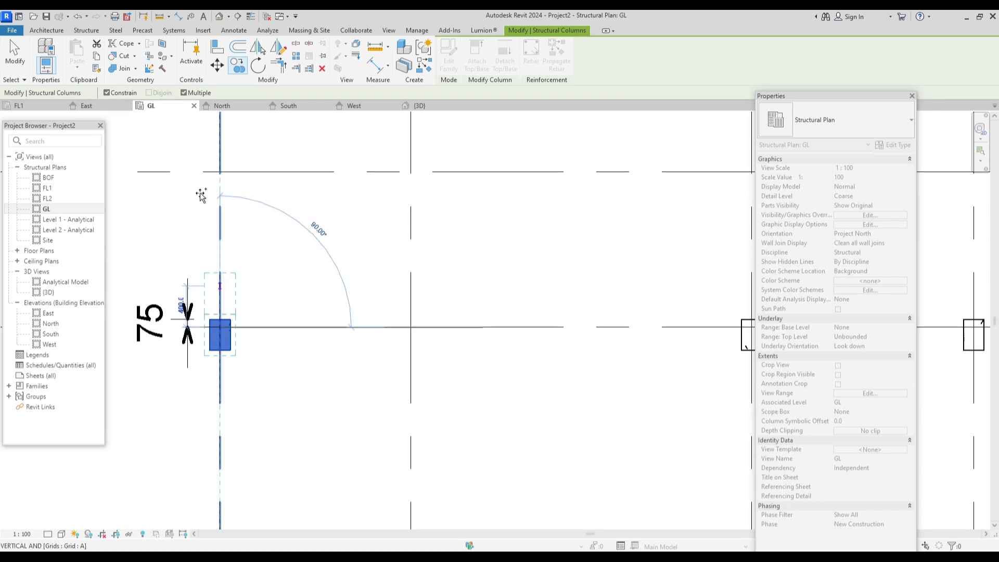
{"action": "left_click", "coordinate": [107, 93]}
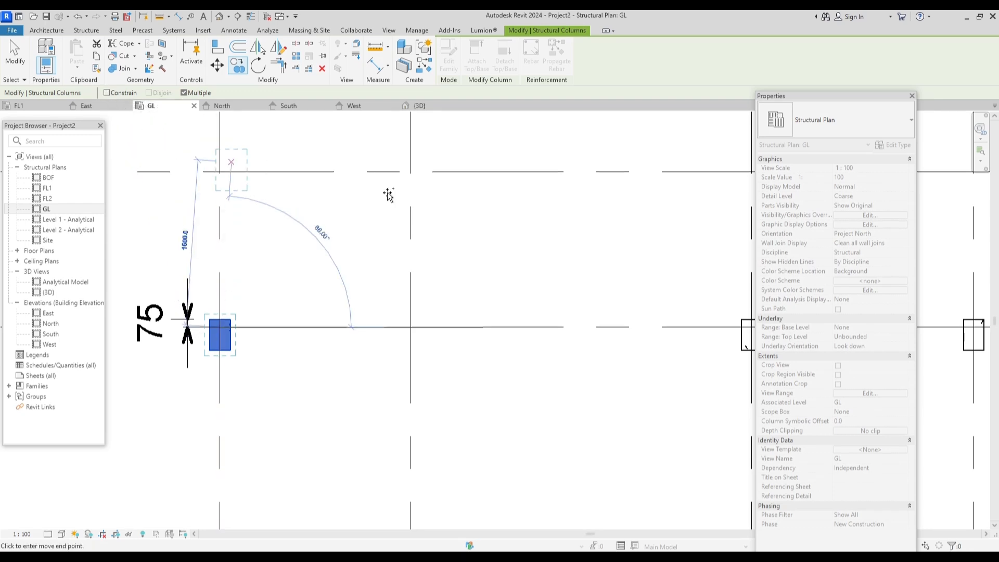
{"action": "left_click", "coordinate": [411, 170]}
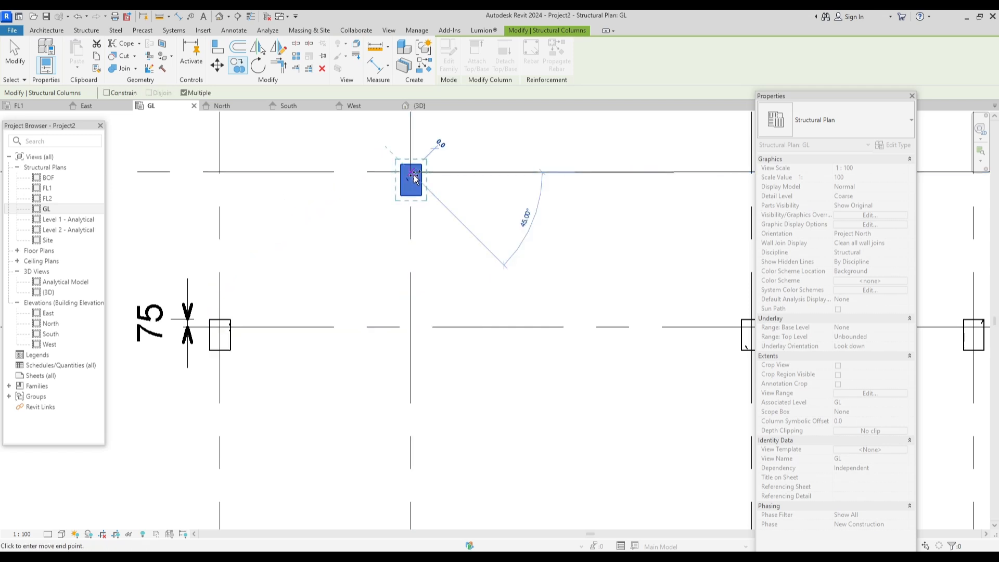
{"action": "scroll", "coordinate": [414, 177], "scroll_direction": "up", "scroll_amount": 2}
{"action": "key", "text": "Escape"}
{"action": "key", "text": "Escape"}
{"action": "scroll", "coordinate": [416, 209], "scroll_direction": "up", "scroll_amount": 2}
{"action": "left_click", "coordinate": [420, 130]}
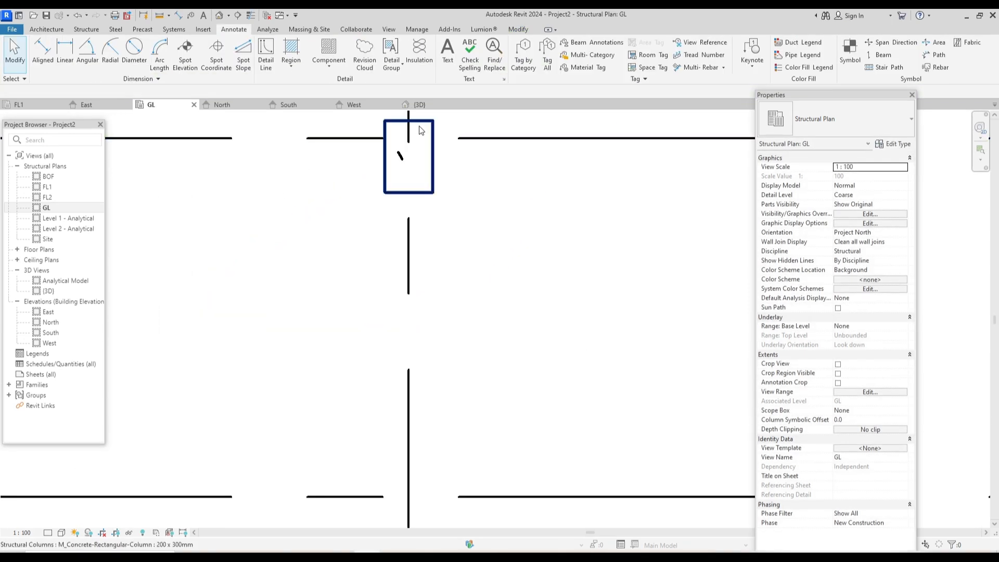
{"action": "middle_click_drag", "start_coordinate": [474, 144], "coordinate": [450, 218]}
{"action": "key", "text": "a"}
{"action": "key", "text": "l"}
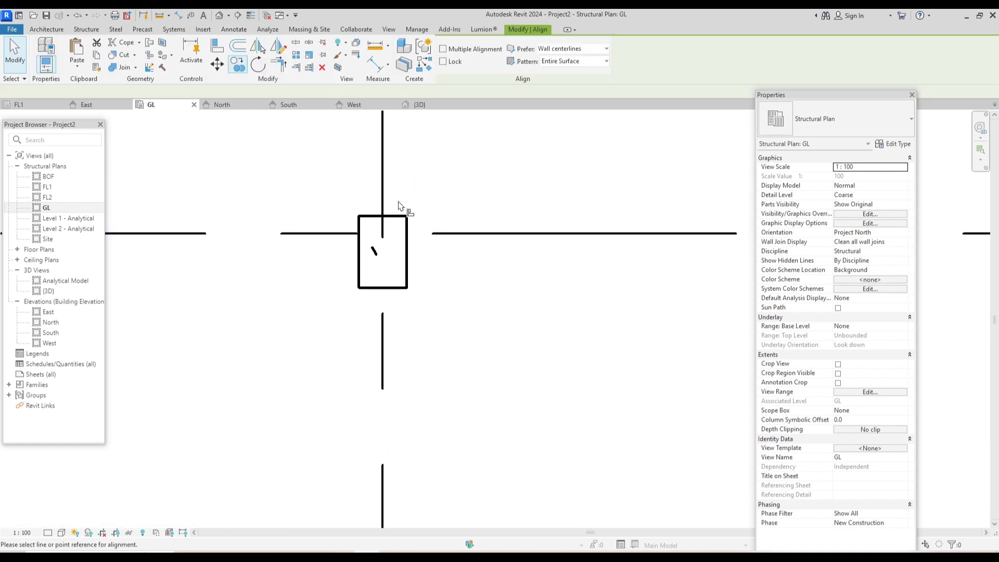
{"action": "scroll", "coordinate": [395, 213], "scroll_direction": "up", "scroll_amount": 1}
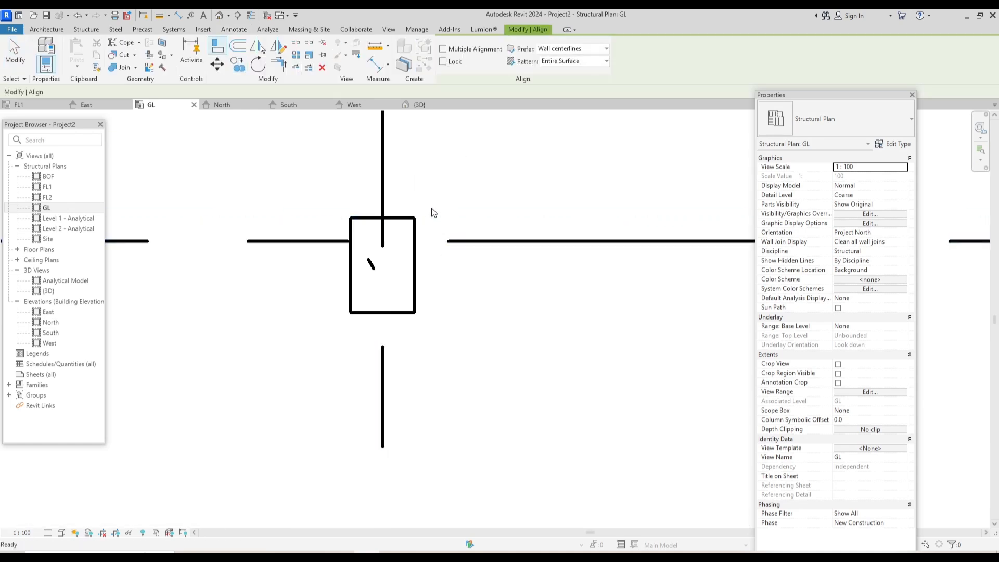
{"action": "key", "text": "Escape"}
Step: Align the upper edge of the column at B-6 with grid 6
{"action": "key", "text": "a"}
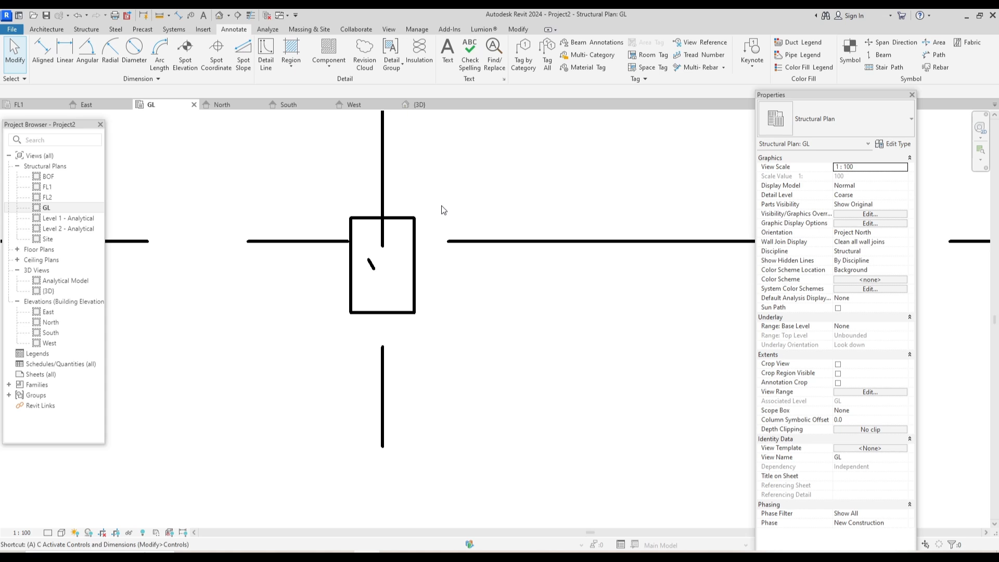
{"action": "key", "text": "l"}
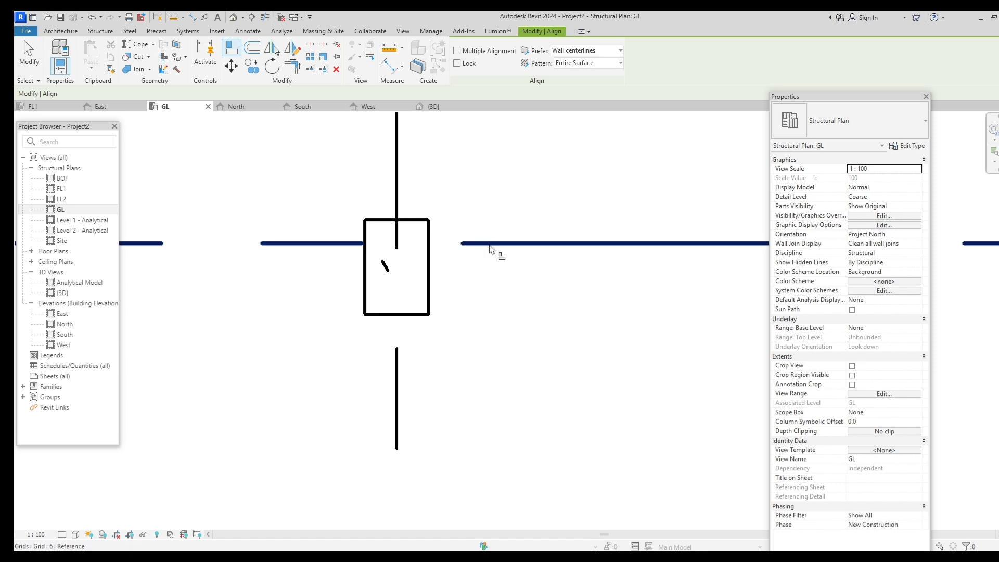
{"action": "left_click", "coordinate": [491, 248]}
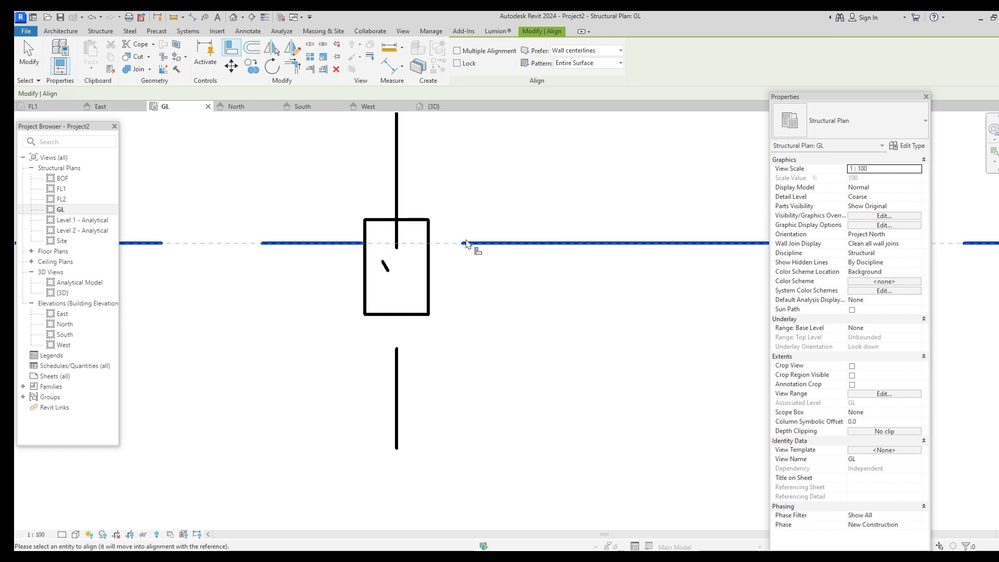
{"action": "left_click", "coordinate": [424, 220]}
{"action": "scroll", "coordinate": [417, 229], "scroll_direction": "down", "scroll_amount": 2}
{"action": "scroll", "coordinate": [447, 265], "scroll_direction": "down", "scroll_amount": 2}
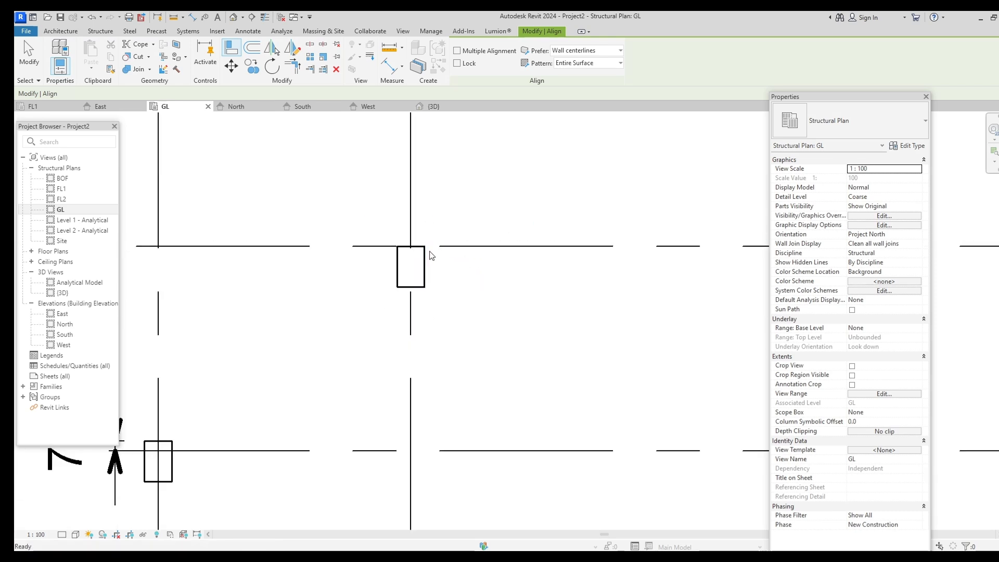
{"action": "key", "text": "Escape"}
Step: Copy the column at B-6 from its upper-edge midpoint to the intersection of grids E and 6
{"action": "scroll", "coordinate": [437, 263], "scroll_direction": "down", "scroll_amount": 2}
{"action": "middle_click_drag", "start_coordinate": [438, 273], "coordinate": [365, 274]}
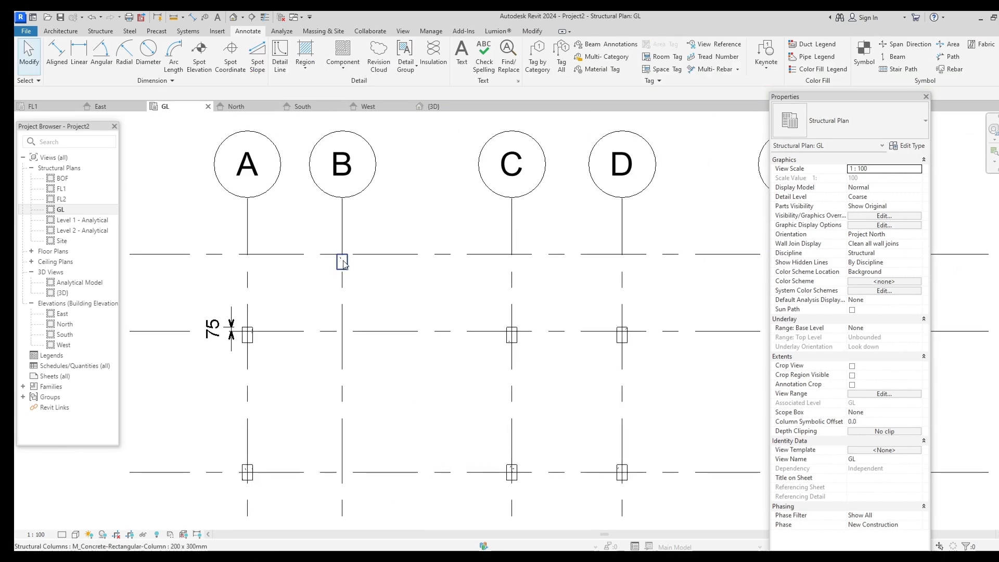
{"action": "scroll", "coordinate": [365, 274], "scroll_direction": "up", "scroll_amount": 2}
{"action": "left_click", "coordinate": [362, 265]}
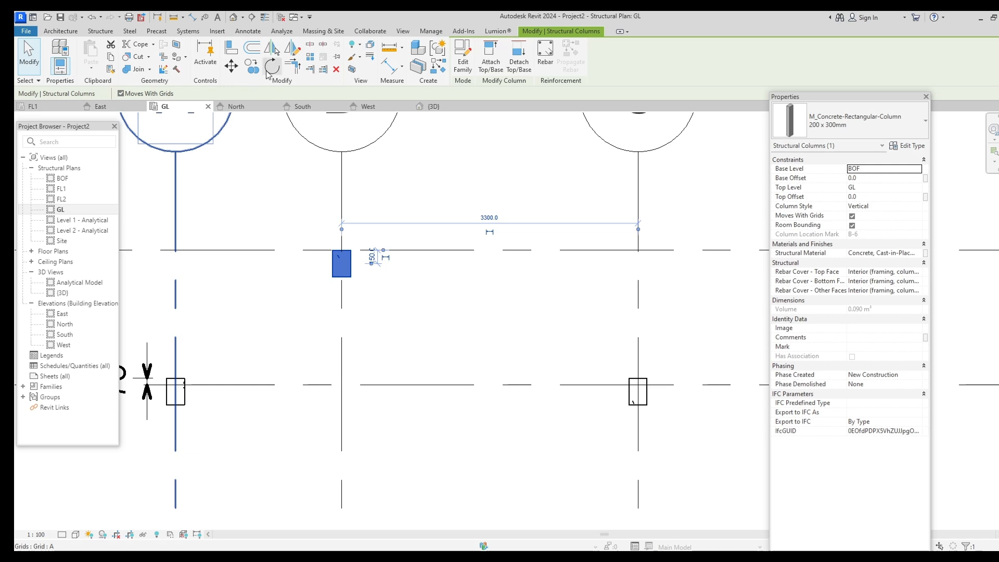
{"action": "left_click", "coordinate": [251, 66]}
{"action": "scroll", "coordinate": [331, 255], "scroll_direction": "up", "scroll_amount": 3}
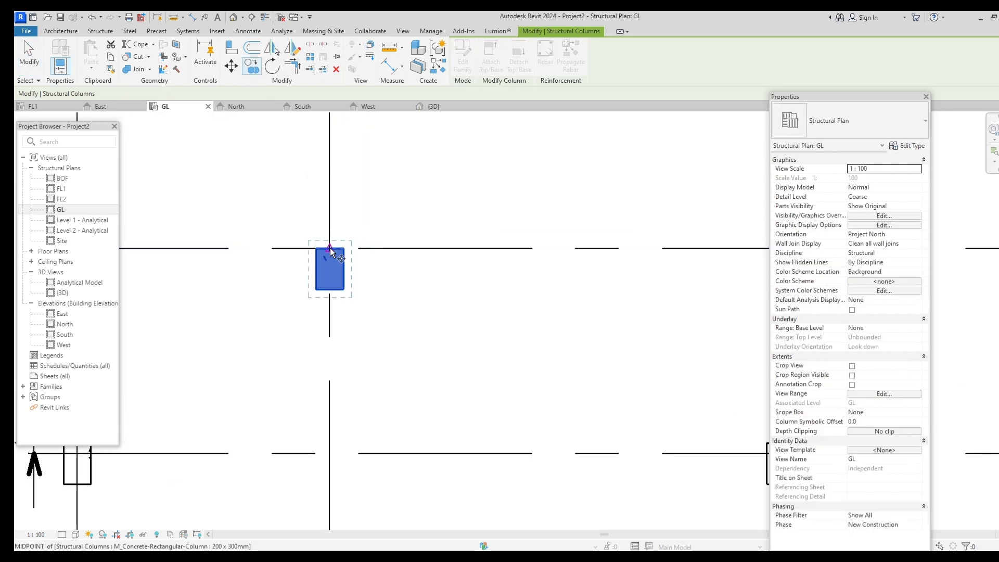
{"action": "left_click", "coordinate": [330, 249]}
{"action": "scroll", "coordinate": [513, 270], "scroll_direction": "down", "scroll_amount": 4}
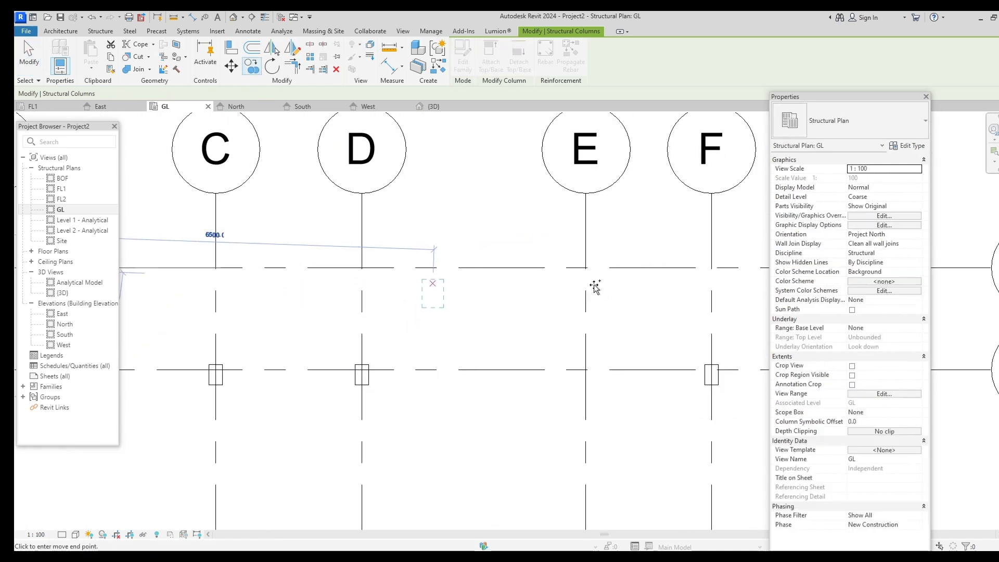
{"action": "scroll", "coordinate": [595, 286], "scroll_direction": "down", "scroll_amount": 1}
{"action": "left_click", "coordinate": [549, 273]}
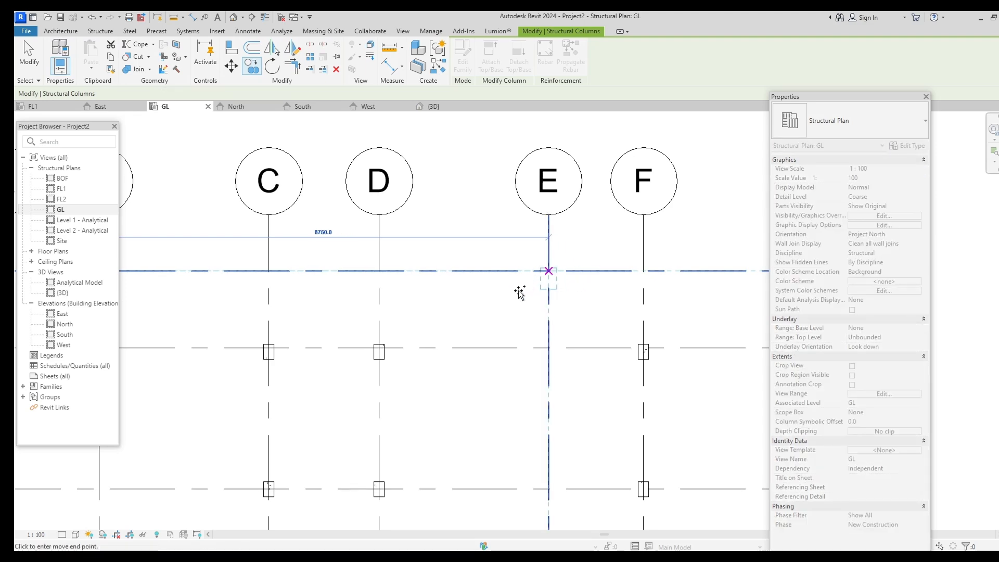
{"action": "scroll", "coordinate": [519, 293], "scroll_direction": "down", "scroll_amount": 2}
{"action": "key", "text": "Escape"}
{"action": "key", "text": "Escape"}
Step: Examine the column layout in the 3D view, the GL plan and the East elevation
{"action": "left_click", "coordinate": [239, 30]}
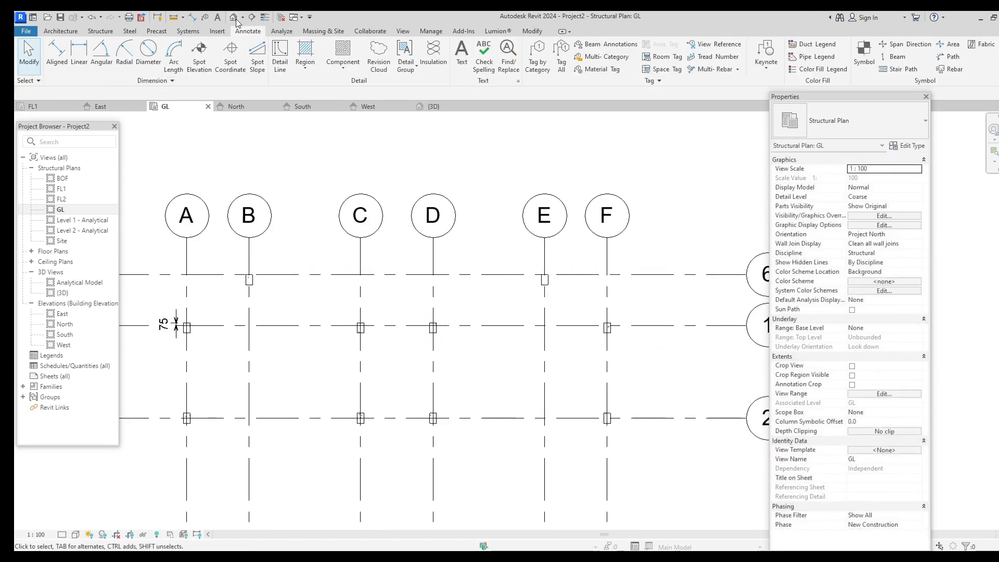
{"action": "left_click", "coordinate": [234, 18]}
{"action": "scroll", "coordinate": [483, 239], "scroll_direction": "up", "scroll_amount": 3}
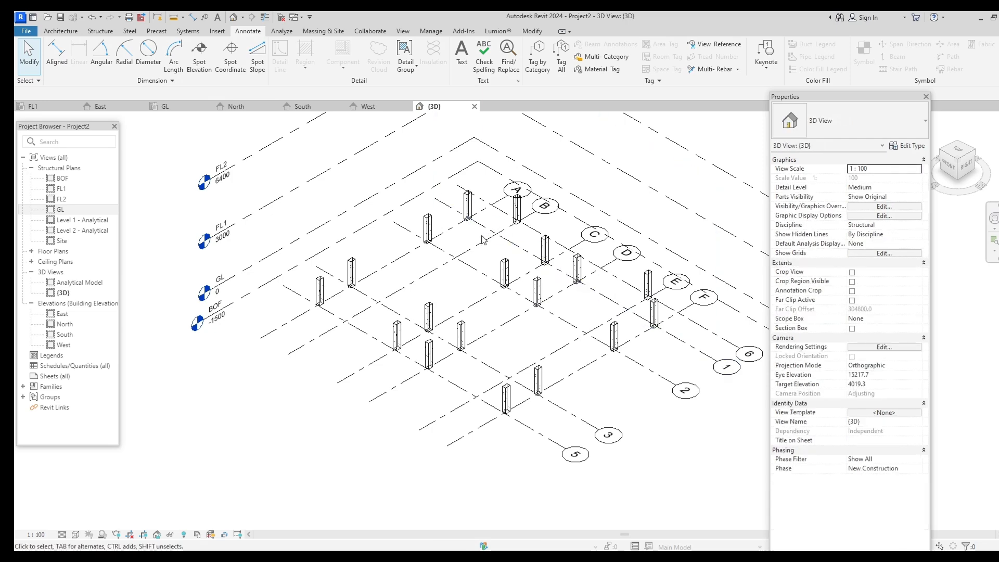
{"action": "scroll", "coordinate": [483, 240], "scroll_direction": "up", "scroll_amount": 2}
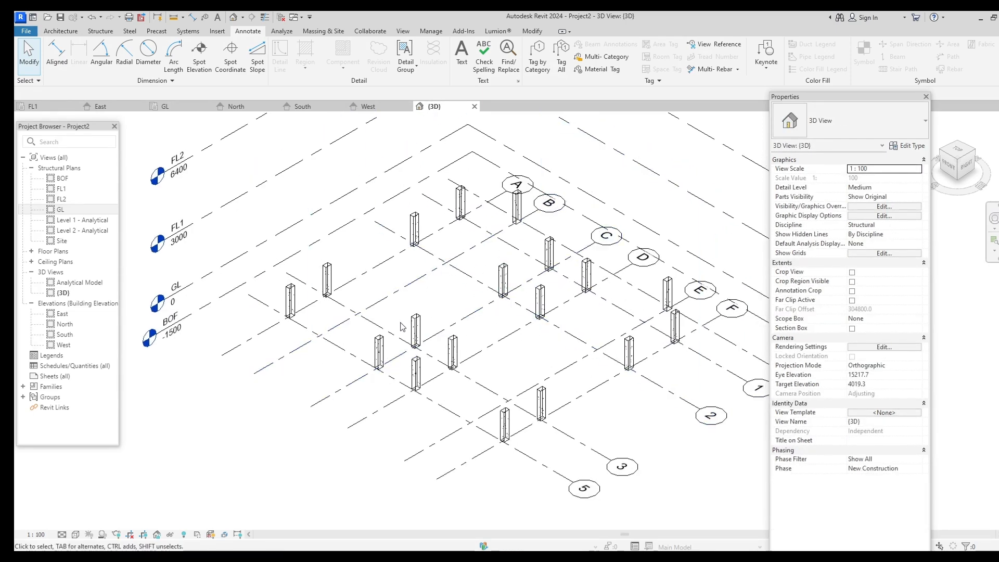
{"action": "middle_click_drag", "start_coordinate": [402, 326], "coordinate": [416, 316], "text": "shift"}
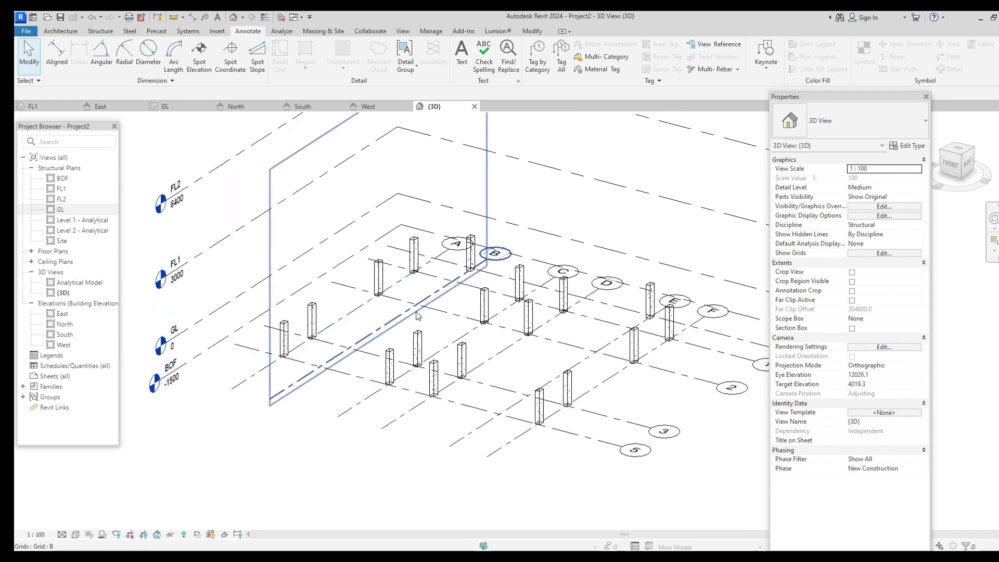
{"action": "double_click", "coordinate": [81, 210]}
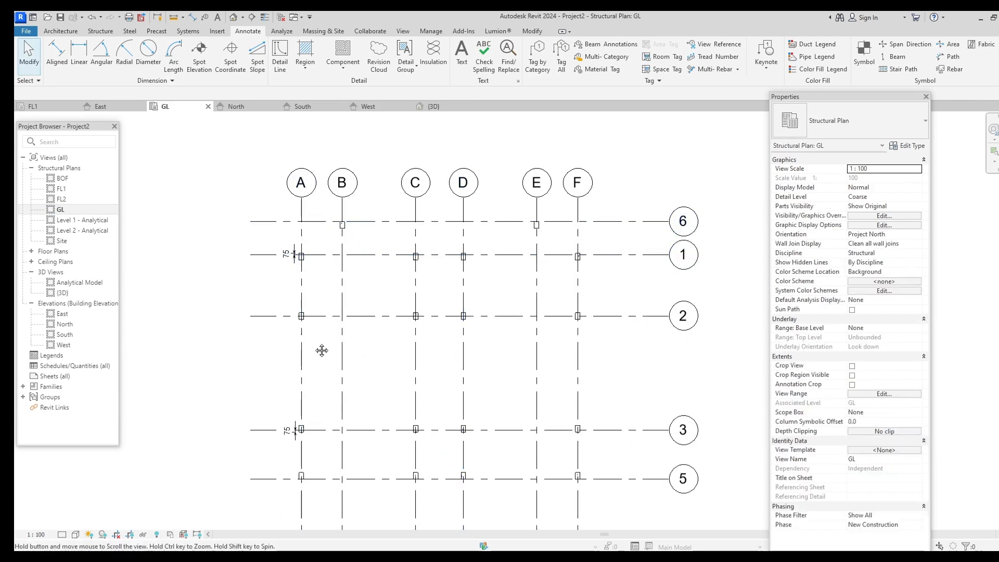
{"action": "middle_click_drag", "start_coordinate": [321, 350], "coordinate": [322, 262]}
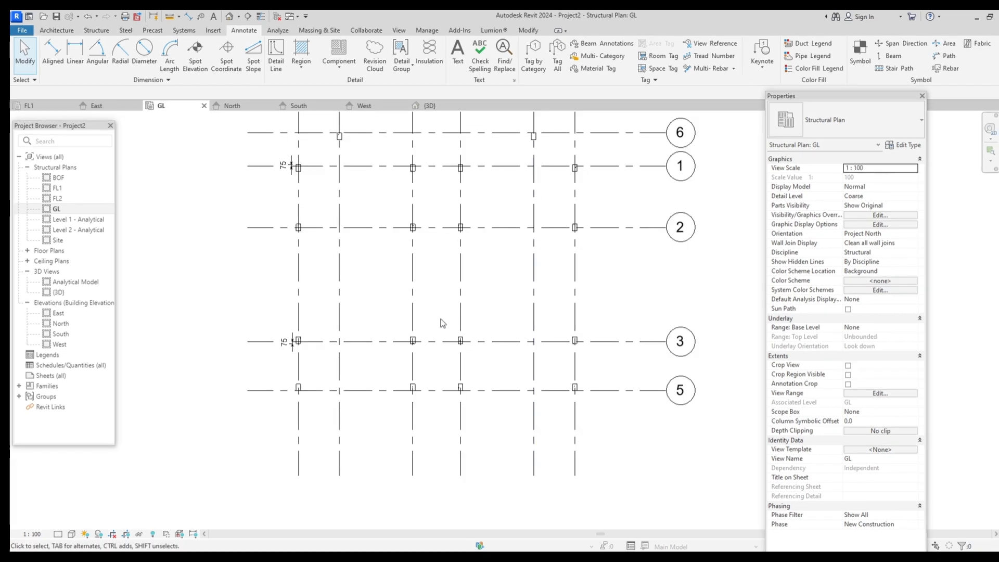
{"action": "double_click", "coordinate": [58, 312]}
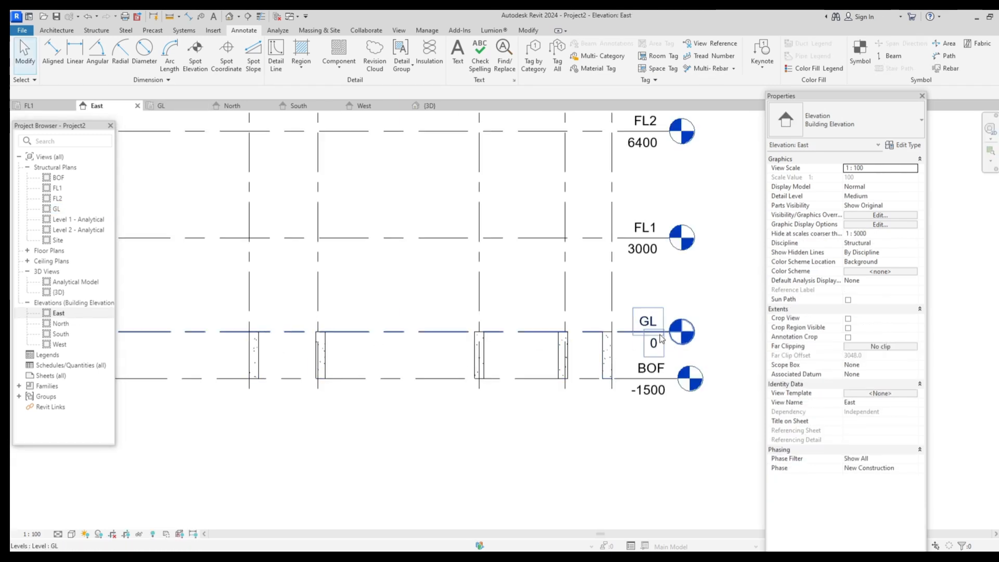
Step: Start an architectural floor on the GL plan and duplicate its type as Generic 100mm with a structure layer thickness of 100 mm
{"action": "double_click", "coordinate": [60, 213]}
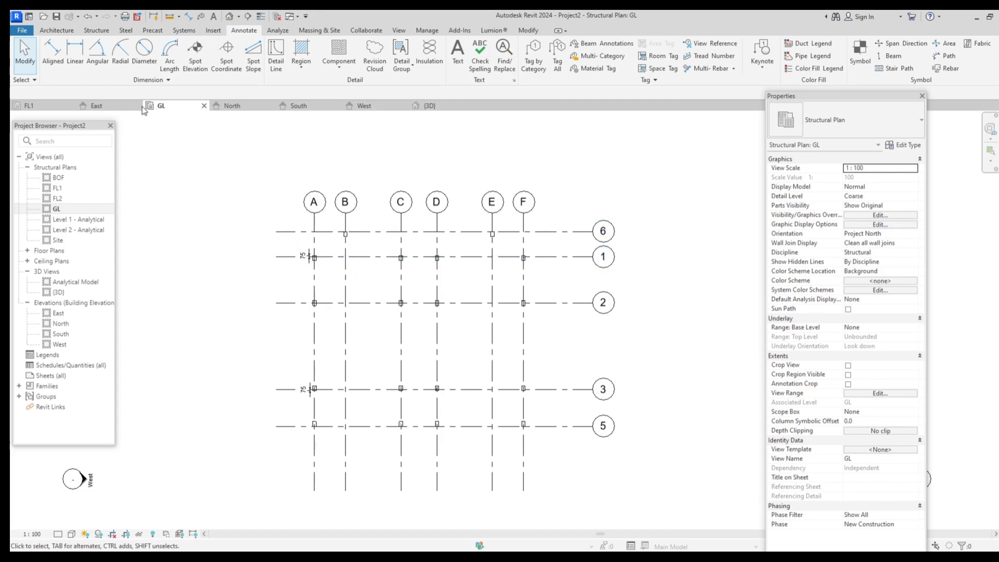
{"action": "left_click", "coordinate": [68, 33]}
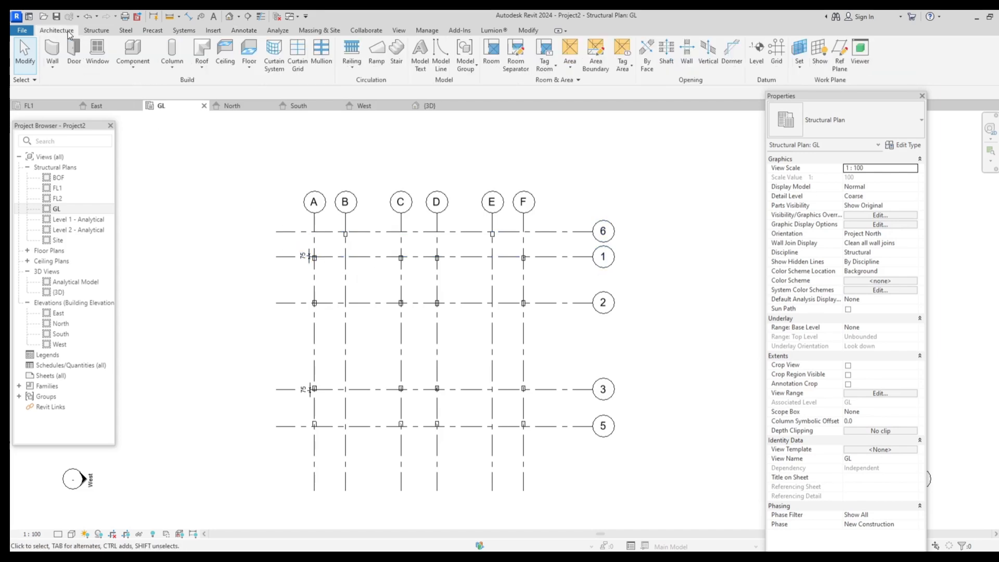
{"action": "left_click", "coordinate": [249, 52]}
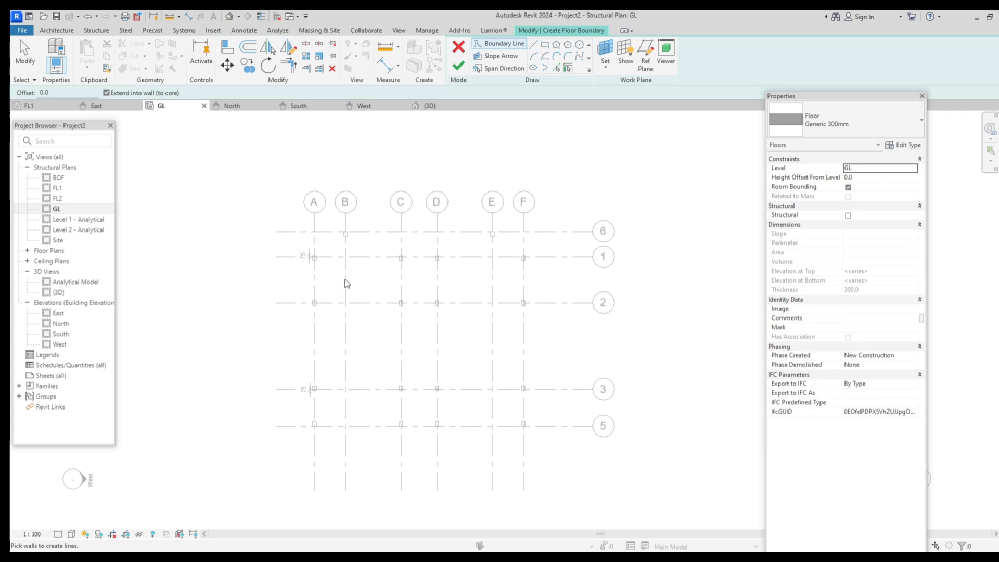
{"action": "scroll", "coordinate": [343, 252], "scroll_direction": "up", "scroll_amount": 1}
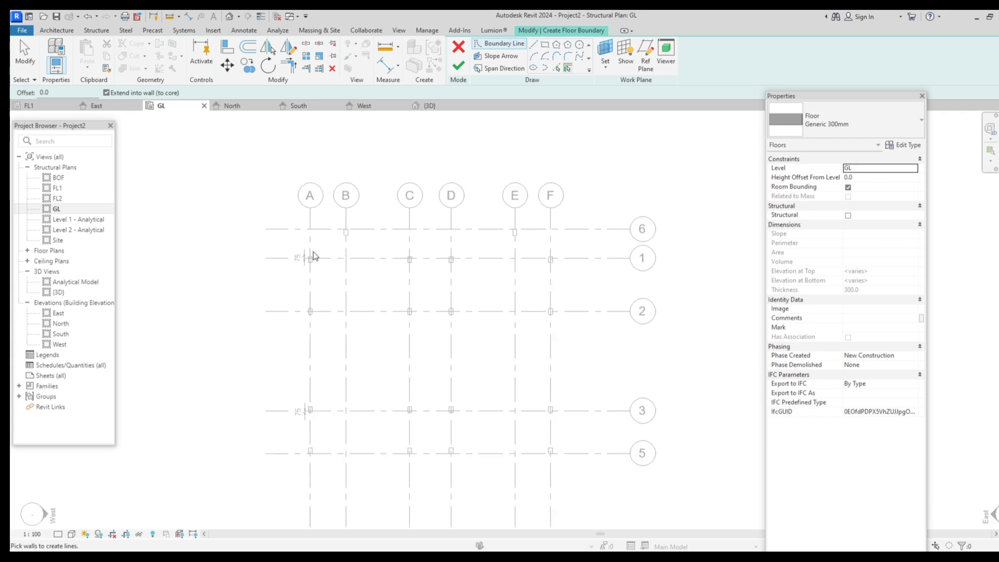
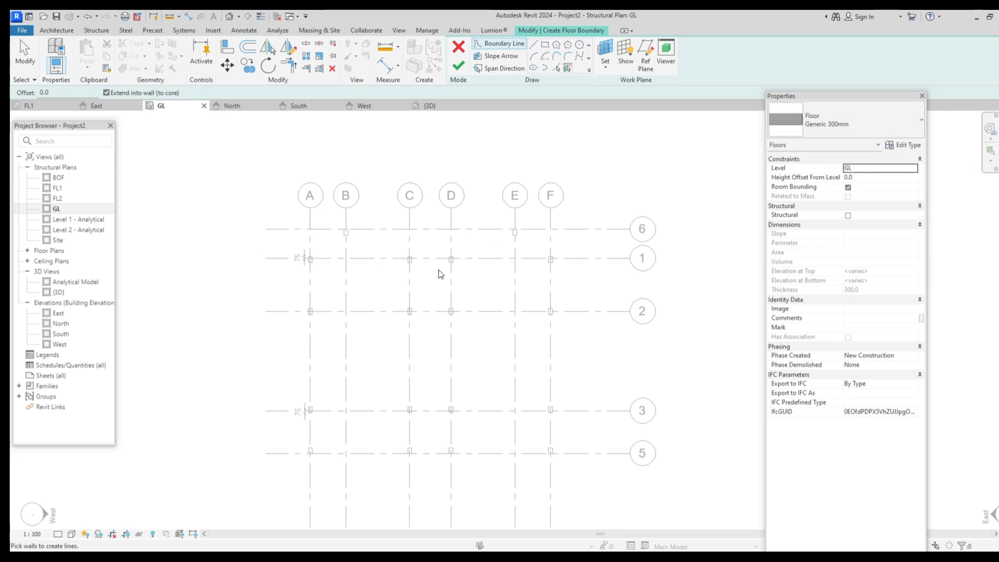
{"action": "left_click", "coordinate": [901, 147]}
{"action": "left_click", "coordinate": [877, 179]}
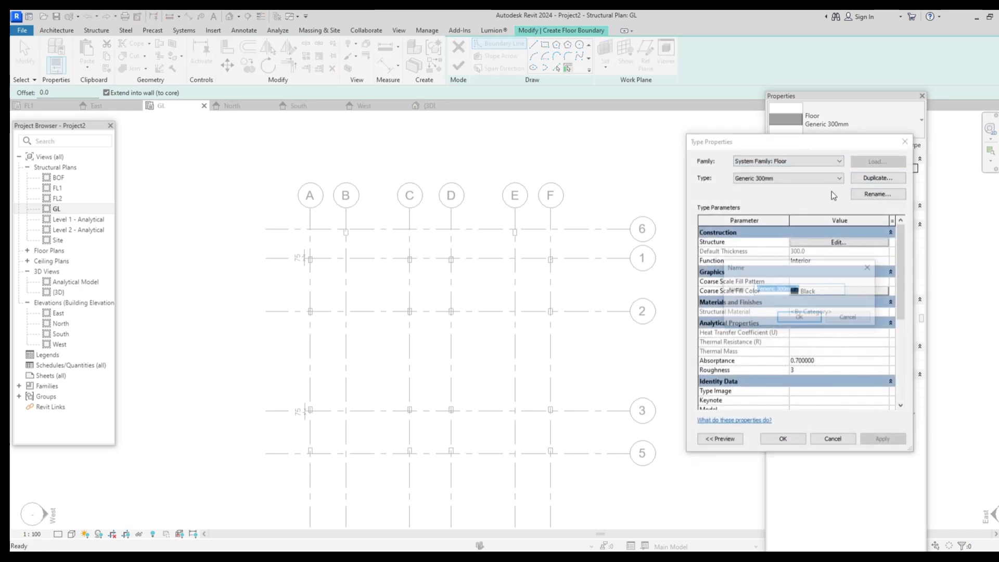
{"action": "left_click", "coordinate": [781, 288]}
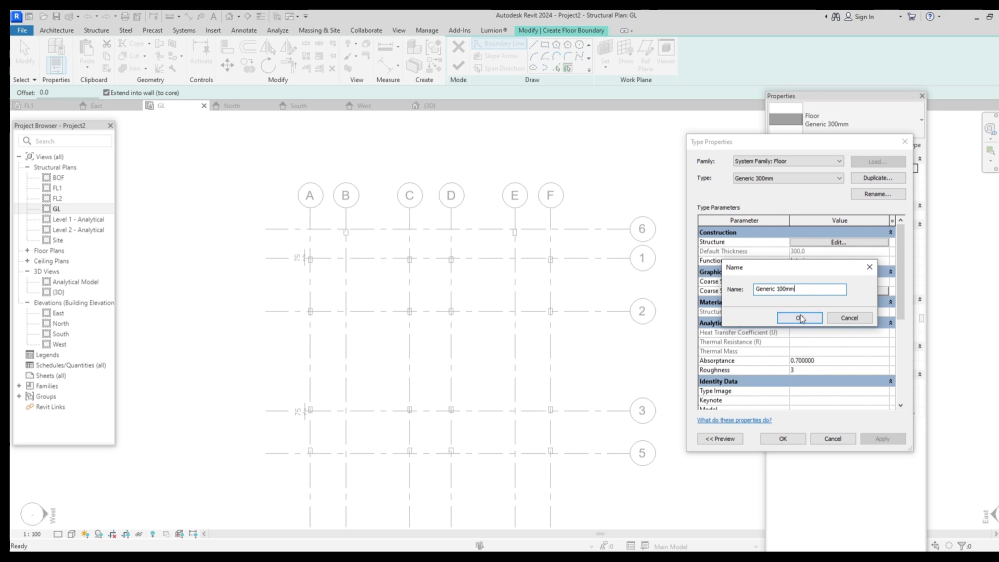
{"action": "left_click", "coordinate": [799, 317]}
{"action": "left_click", "coordinate": [826, 244]}
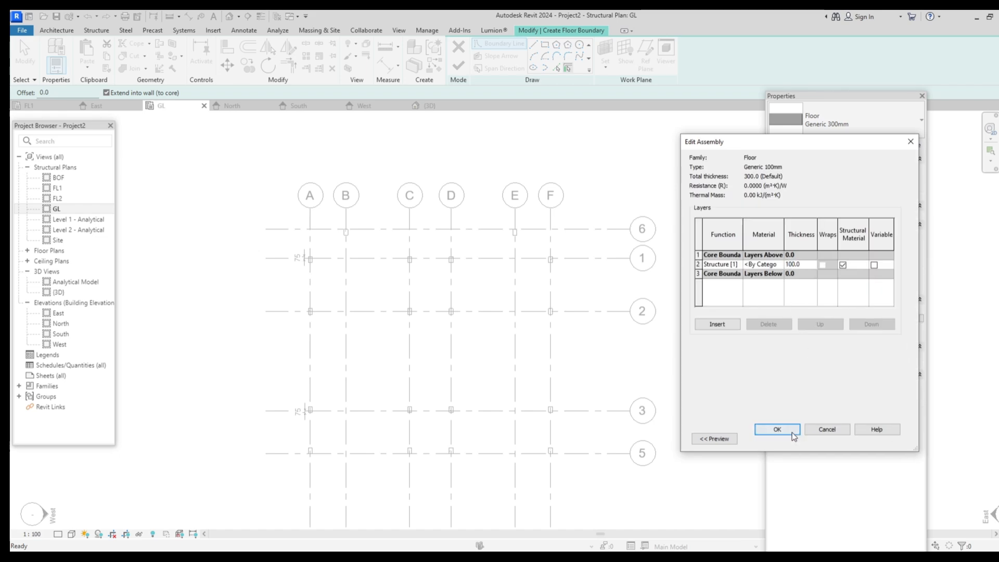
{"action": "left_click", "coordinate": [777, 429]}
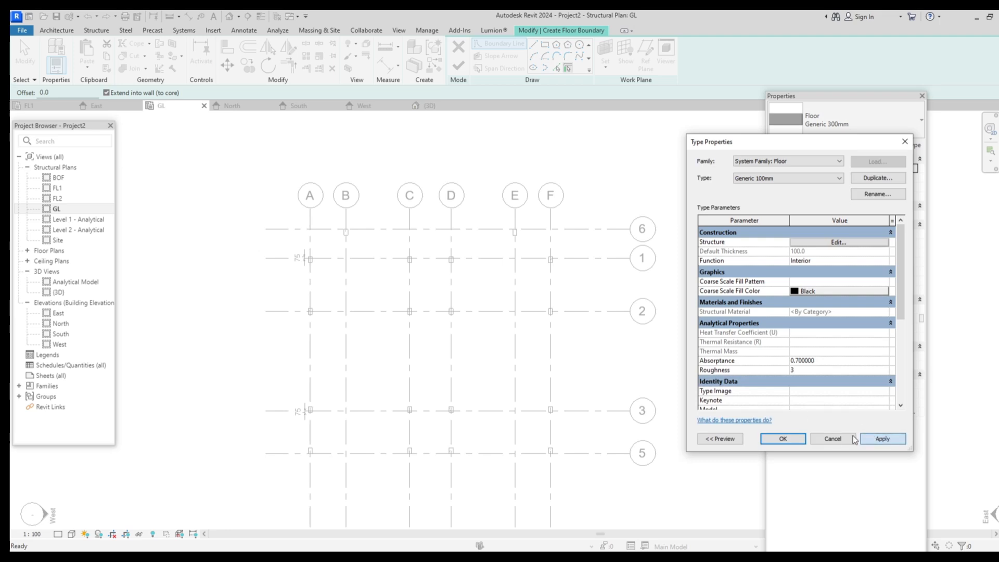
{"action": "left_click", "coordinate": [783, 439]}
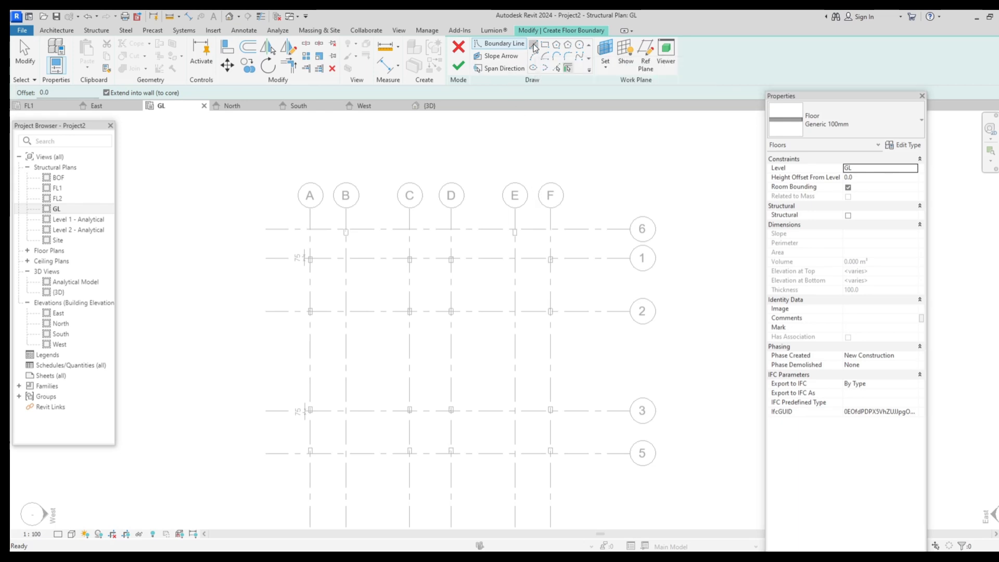
Step: Draw the slab's first boundary line down column line A, from the upper outer corner of column A-1 to grid 5
{"action": "scroll", "coordinate": [364, 233], "scroll_direction": "up", "scroll_amount": 6}
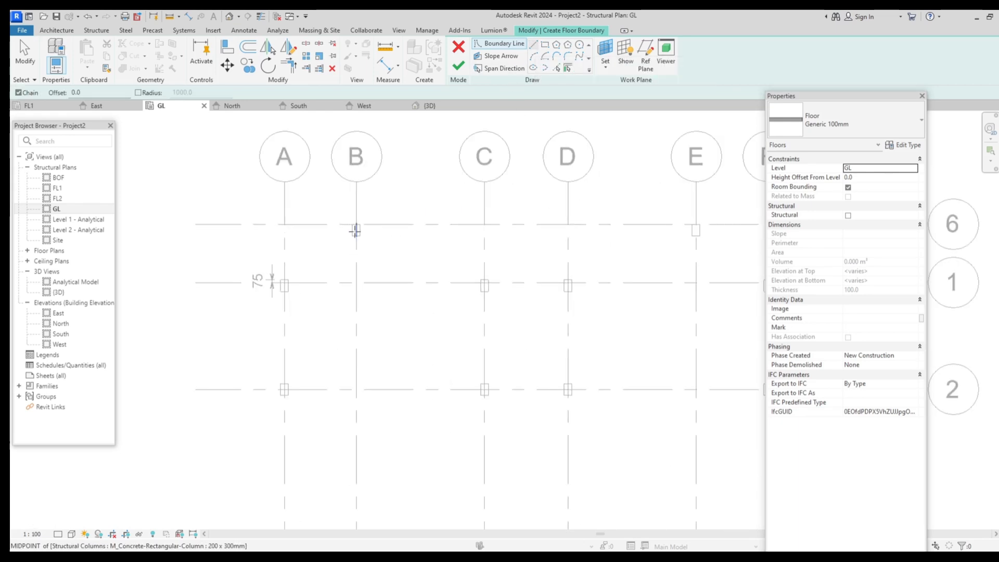
{"action": "scroll", "coordinate": [351, 232], "scroll_direction": "up", "scroll_amount": 2}
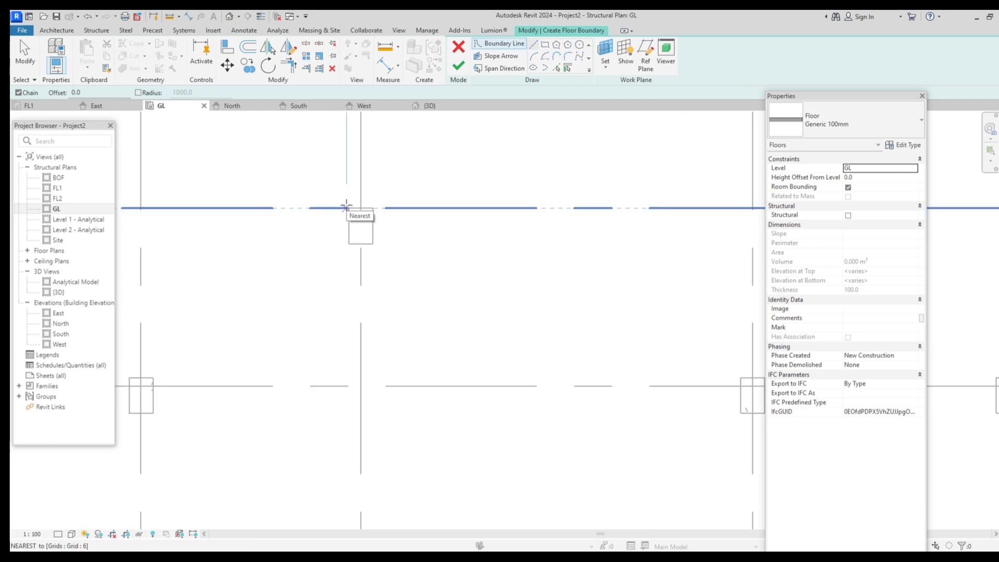
{"action": "scroll", "coordinate": [349, 217], "scroll_direction": "down", "scroll_amount": 3}
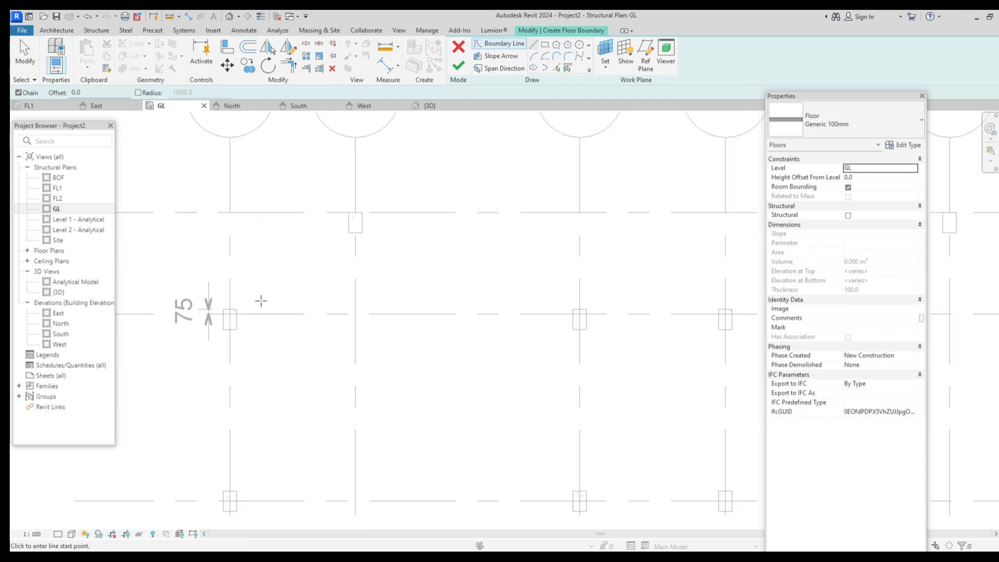
{"action": "middle_click_drag", "start_coordinate": [261, 301], "coordinate": [310, 282]}
{"action": "scroll", "coordinate": [307, 282], "scroll_direction": "up", "scroll_amount": 2}
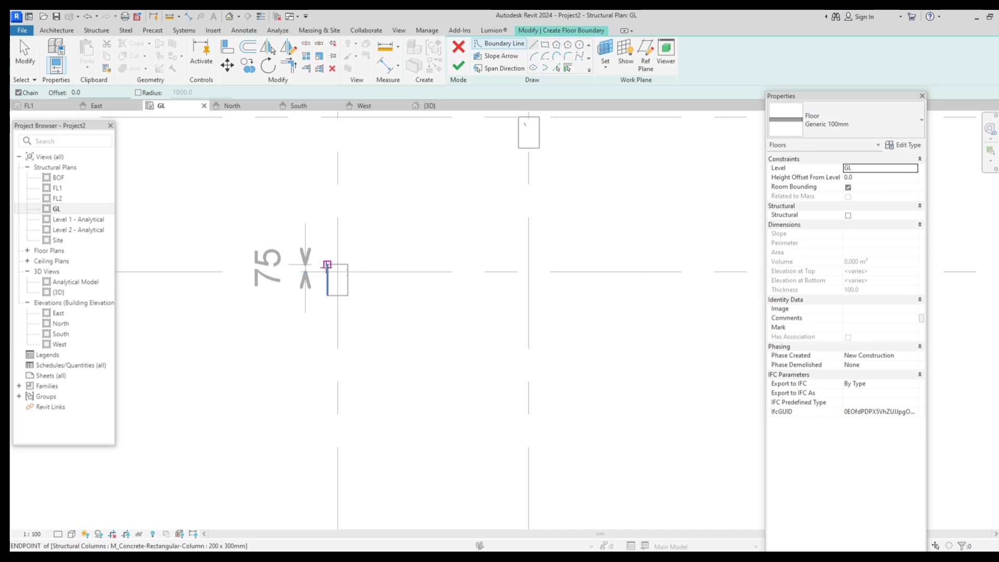
{"action": "left_click", "coordinate": [327, 264]}
{"action": "scroll", "coordinate": [328, 302], "scroll_direction": "down", "scroll_amount": 3}
{"action": "middle_click_drag", "start_coordinate": [342, 374], "coordinate": [344, 226]}
{"action": "scroll", "coordinate": [345, 227], "scroll_direction": "down", "scroll_amount": 1}
{"action": "scroll", "coordinate": [351, 140], "scroll_direction": "down", "scroll_amount": 2}
{"action": "middle_click_drag", "start_coordinate": [339, 350], "coordinate": [357, 237]}
{"action": "scroll", "coordinate": [357, 220], "scroll_direction": "up", "scroll_amount": 3}
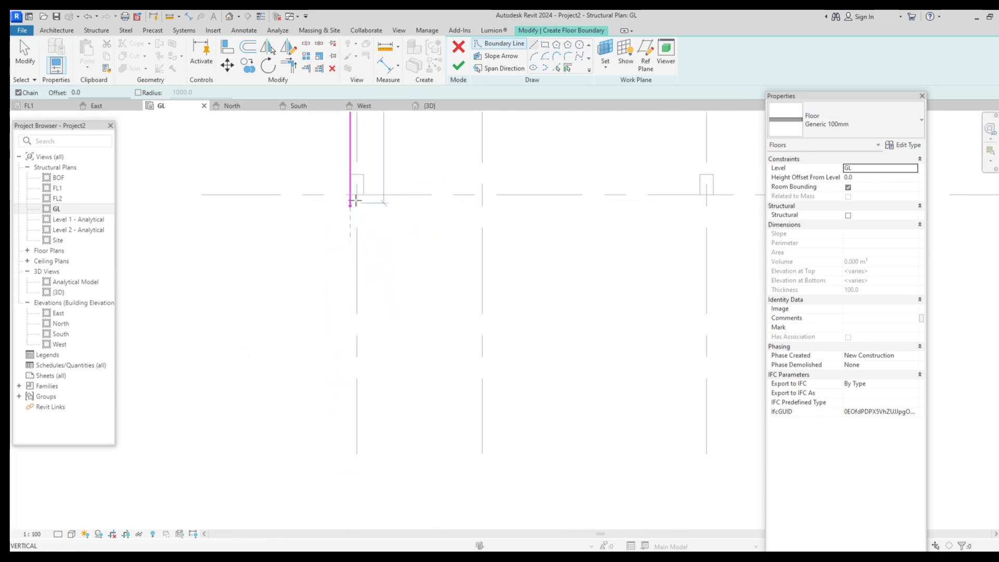
{"action": "left_click", "coordinate": [356, 200]}
Step: Continue the boundary along grid 5 to the outer edge of column F-5 and up to the upper outer corner of column F-1
{"action": "scroll", "coordinate": [468, 221], "scroll_direction": "down", "scroll_amount": 4}
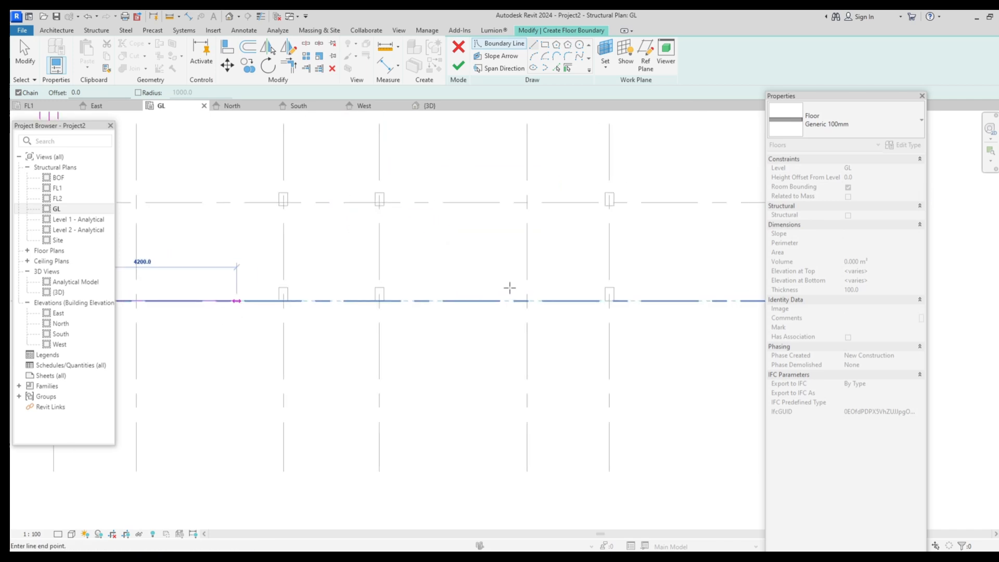
{"action": "scroll", "coordinate": [520, 314], "scroll_direction": "up", "scroll_amount": 2}
{"action": "left_click", "coordinate": [519, 323]}
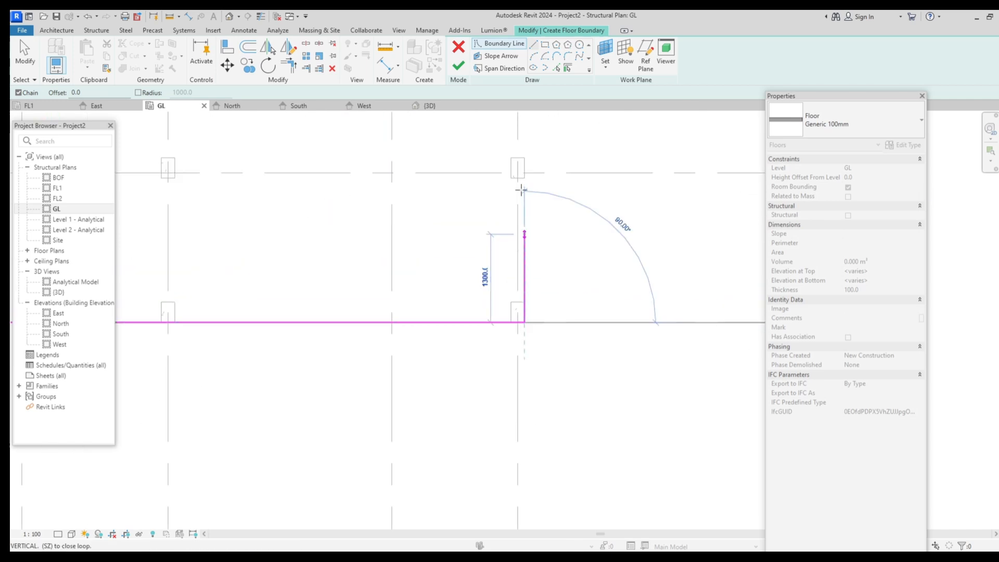
{"action": "middle_click_drag", "start_coordinate": [520, 189], "coordinate": [504, 292]}
{"action": "middle_click_drag", "start_coordinate": [488, 121], "coordinate": [463, 252]}
{"action": "middle_click_drag", "start_coordinate": [463, 151], "coordinate": [460, 358]}
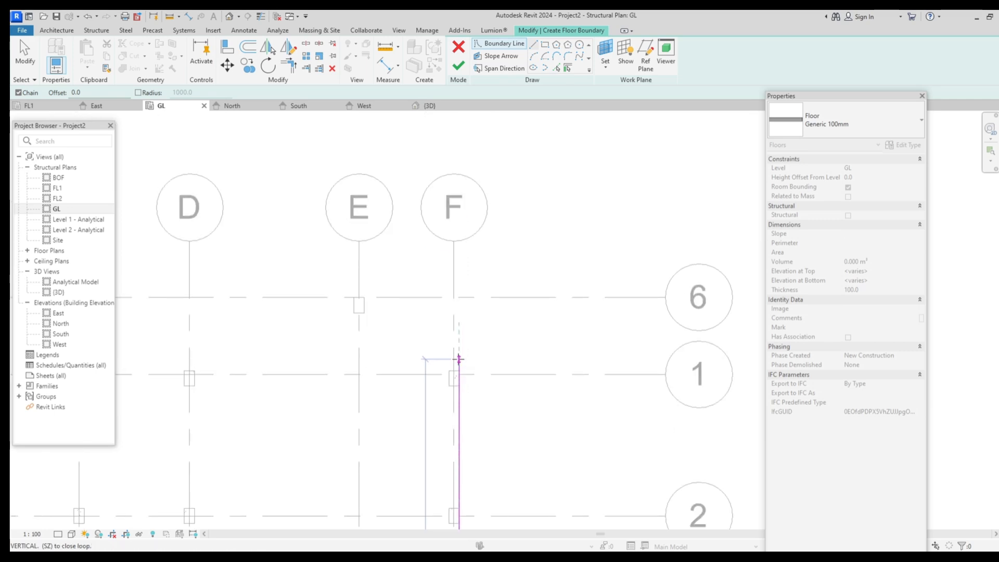
{"action": "scroll", "coordinate": [461, 357], "scroll_direction": "up", "scroll_amount": 2}
{"action": "left_click", "coordinate": [459, 375]}
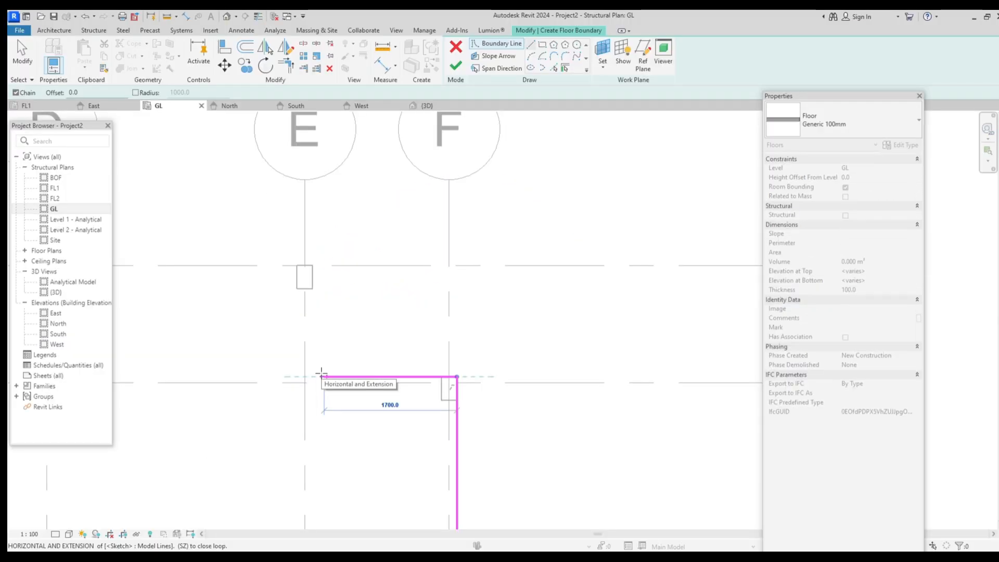
Step: Continue the boundary about 1700 mm from column F-1 towards grid E, and about 1425 mm up to grid 6
{"action": "left_click", "coordinate": [333, 305]}
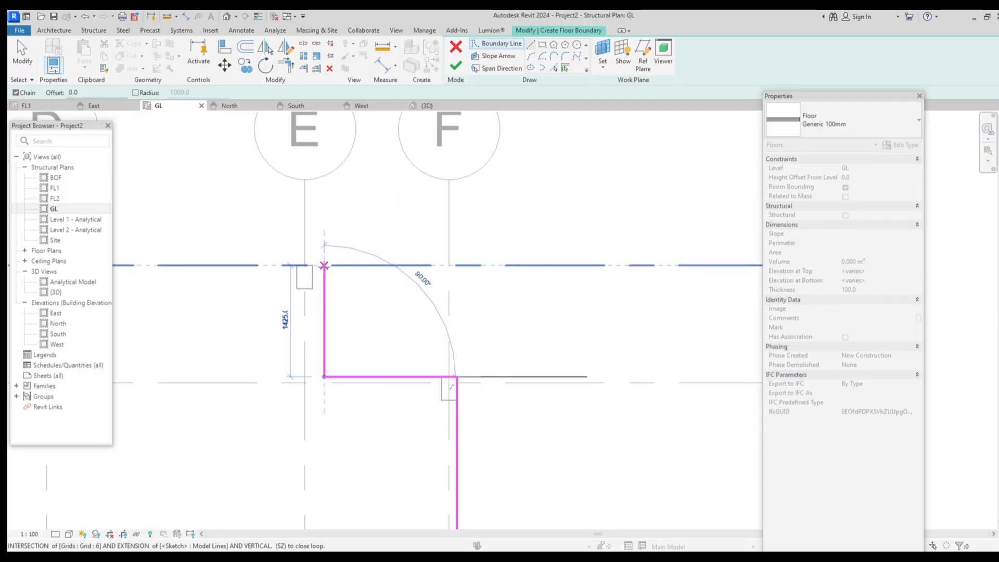
{"action": "left_click", "coordinate": [324, 265]}
{"action": "key", "text": "Escape"}
{"action": "key", "text": "Escape"}
{"action": "scroll", "coordinate": [324, 271], "scroll_direction": "up", "scroll_amount": 2}
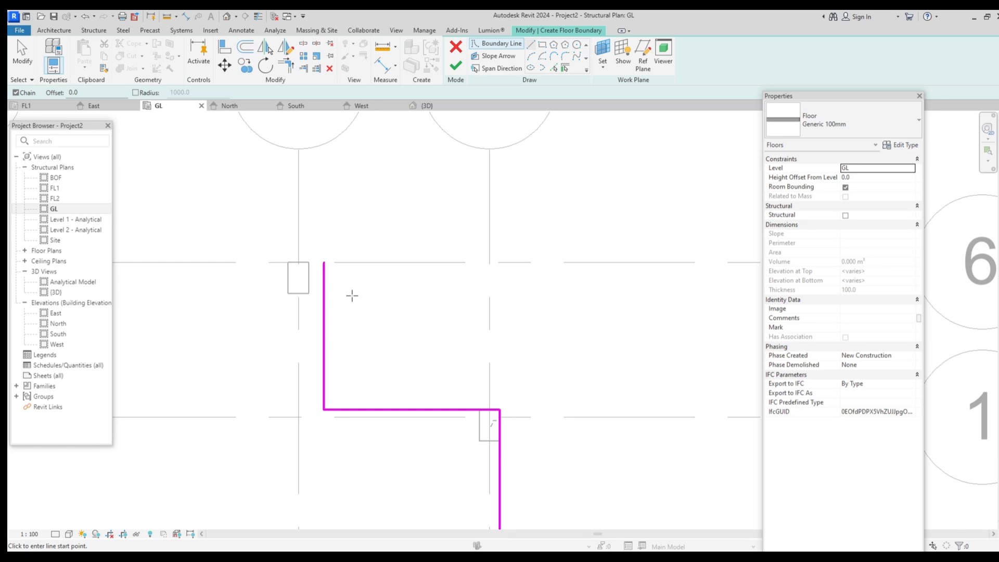
Step: Align the short vertical boundary line near grid E with the outer face of column E-6
{"action": "key", "text": "a"}
{"action": "key", "text": "l"}
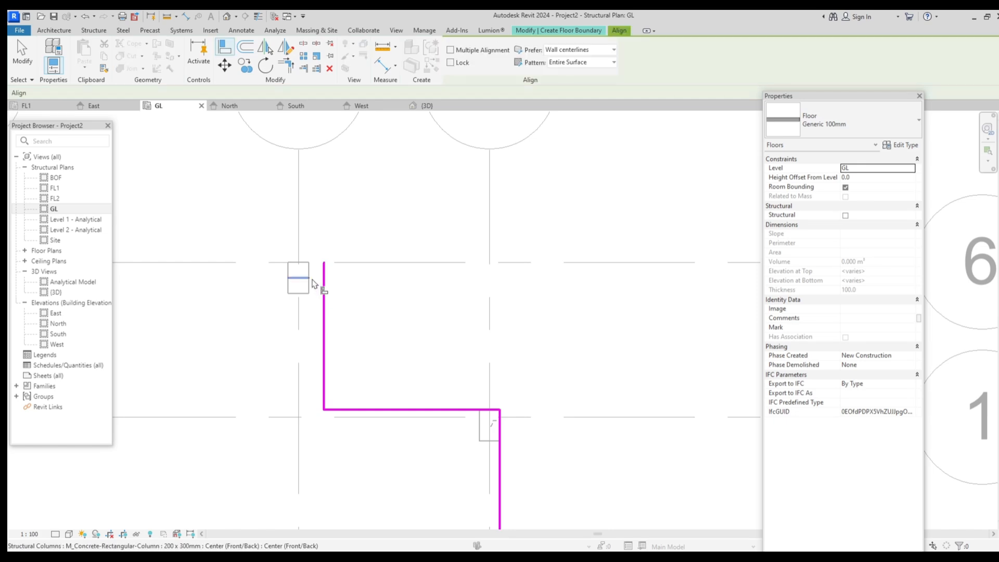
{"action": "scroll", "coordinate": [310, 294], "scroll_direction": "up", "scroll_amount": 2}
{"action": "left_click", "coordinate": [310, 290]}
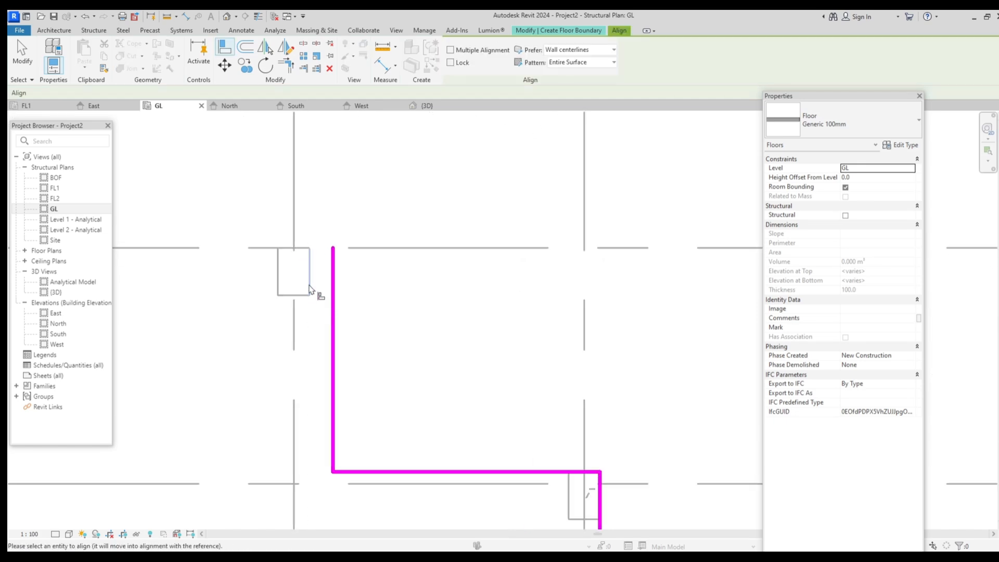
{"action": "left_click", "coordinate": [336, 311]}
{"action": "scroll", "coordinate": [338, 315], "scroll_direction": "down", "scroll_amount": 3}
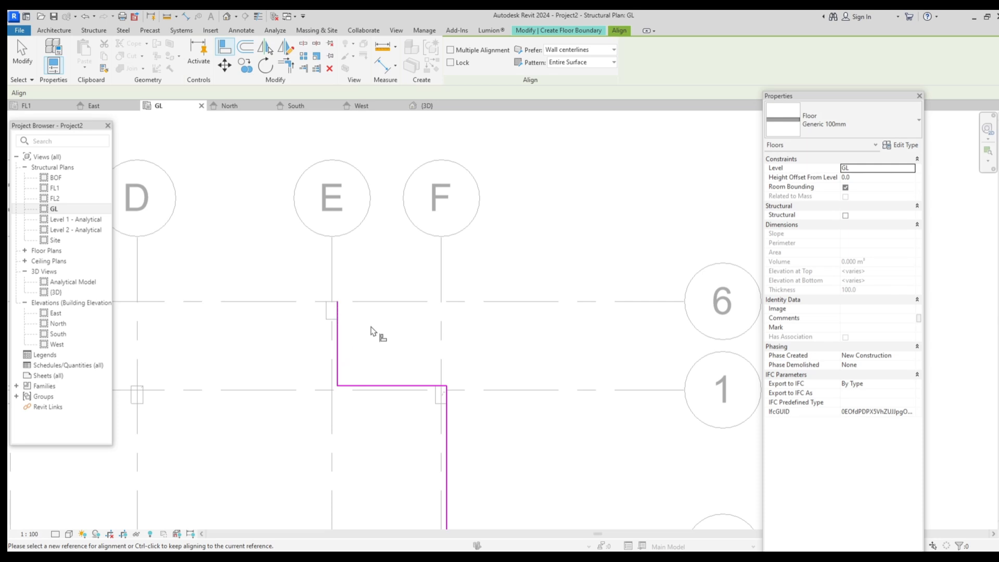
{"action": "key", "text": "Escape"}
{"action": "key", "text": "Escape"}
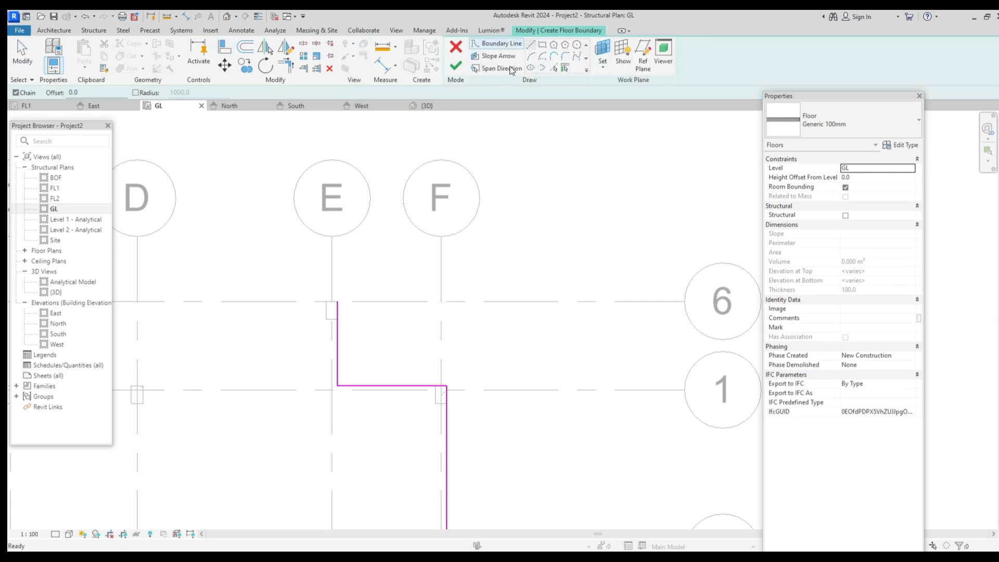
Step: Draw the boundary line along grid 6 from the outer corner of column E-6 to the outer corner of column B-6
{"action": "left_click", "coordinate": [338, 302]}
{"action": "middle_click_drag", "start_coordinate": [228, 324], "coordinate": [498, 347]}
{"action": "scroll", "coordinate": [500, 343], "scroll_direction": "down", "scroll_amount": 1}
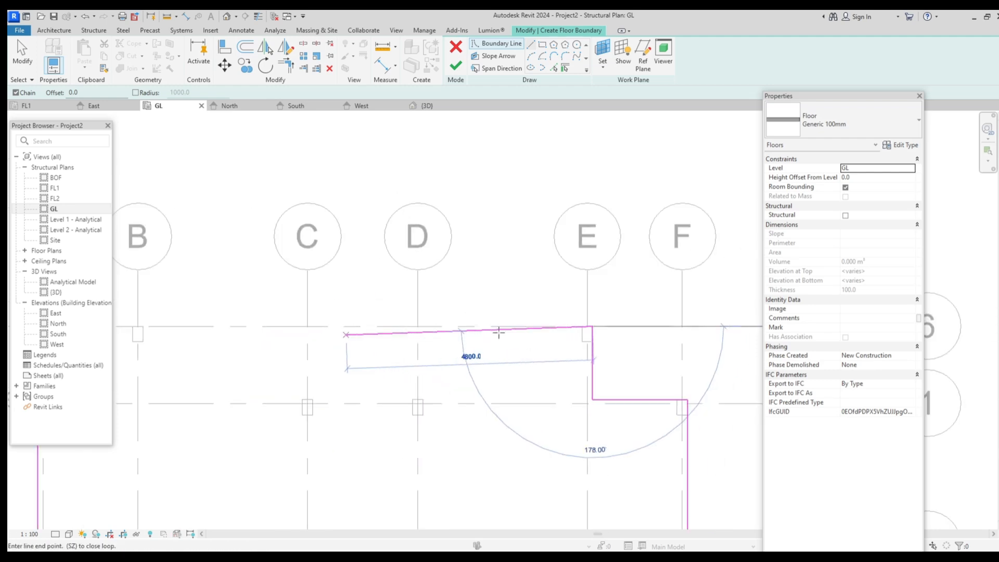
{"action": "middle_click_drag", "start_coordinate": [181, 334], "coordinate": [350, 337]}
{"action": "middle_click_drag", "start_coordinate": [286, 330], "coordinate": [415, 332]}
{"action": "scroll", "coordinate": [394, 328], "scroll_direction": "up", "scroll_amount": 1}
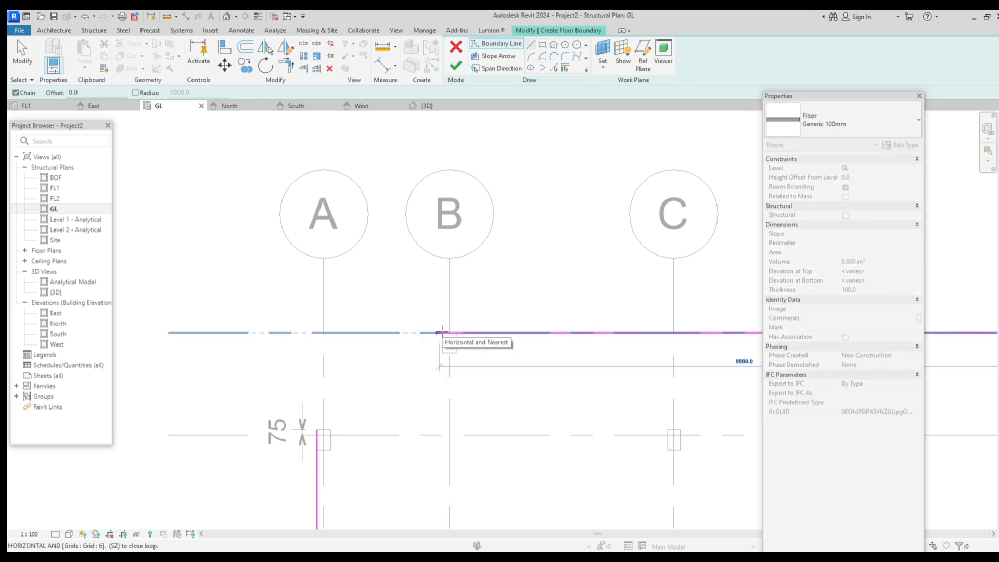
{"action": "left_click", "coordinate": [441, 332]}
Step: Continue the boundary about 1300 mm down from column B-6 and about 1850 mm across to the line at column line A
{"action": "scroll", "coordinate": [441, 333], "scroll_direction": "up", "scroll_amount": 2}
{"action": "scroll", "coordinate": [440, 364], "scroll_direction": "down", "scroll_amount": 1}
{"action": "middle_click_drag", "start_coordinate": [442, 450], "coordinate": [442, 345]}
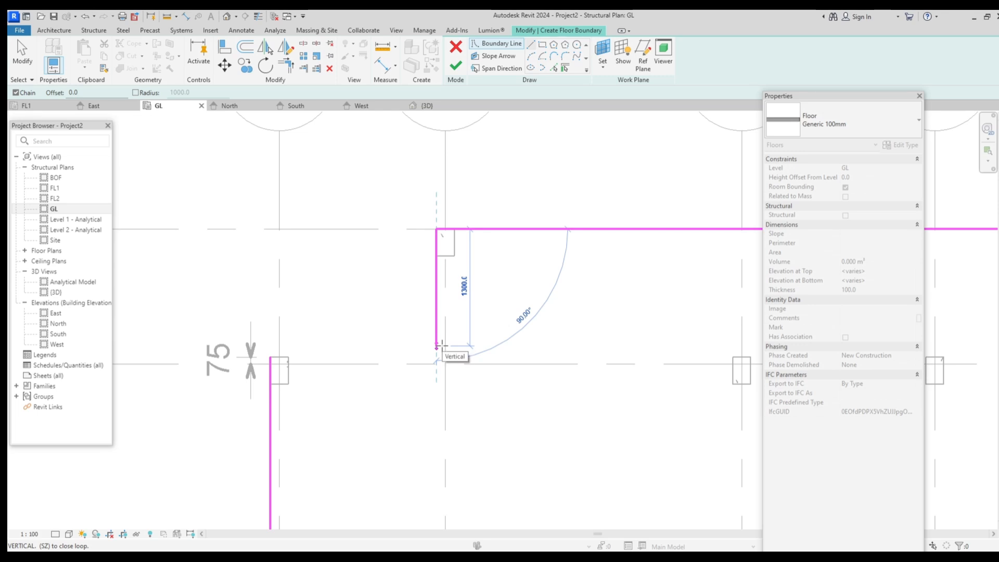
{"action": "left_click", "coordinate": [441, 345]}
{"action": "scroll", "coordinate": [271, 345], "scroll_direction": "up", "scroll_amount": 1}
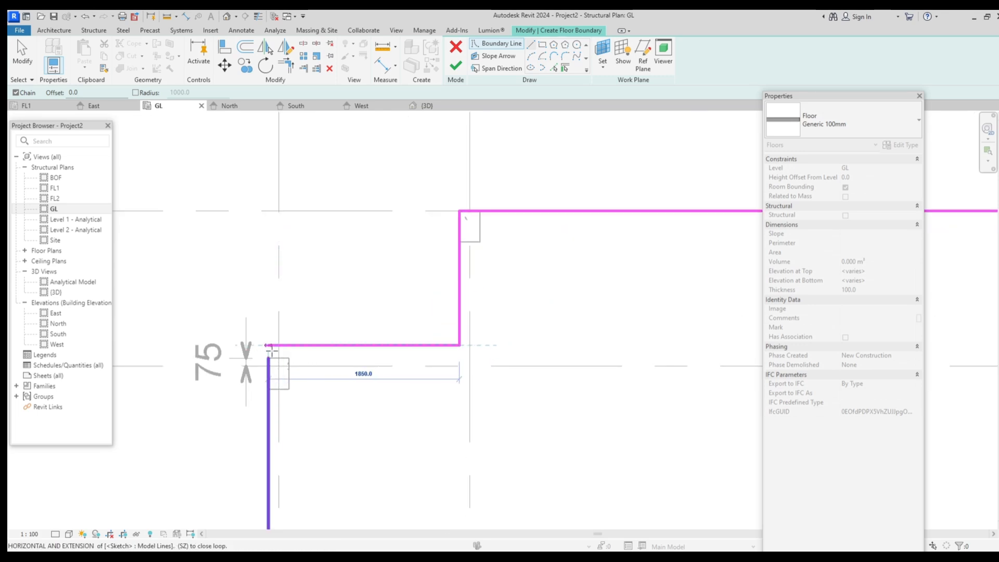
{"action": "left_click", "coordinate": [269, 345]}
{"action": "key", "text": "Escape"}
{"action": "key", "text": "Escape"}
Step: Align the short horizontal boundary line between grids A and B with the upper edge of column A-1, closing the outline
{"action": "scroll", "coordinate": [283, 360], "scroll_direction": "up", "scroll_amount": 1}
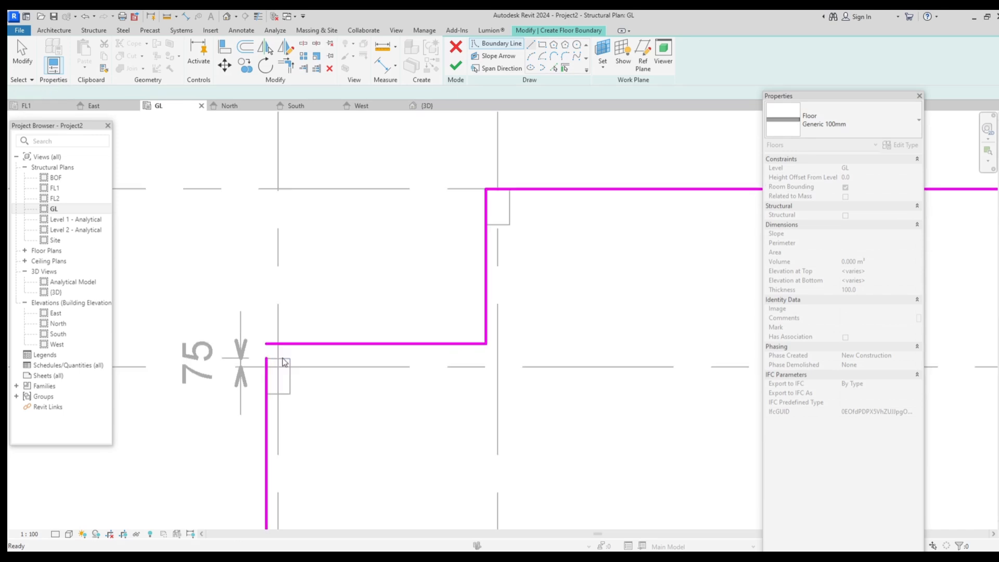
{"action": "scroll", "coordinate": [285, 362], "scroll_direction": "up", "scroll_amount": 1}
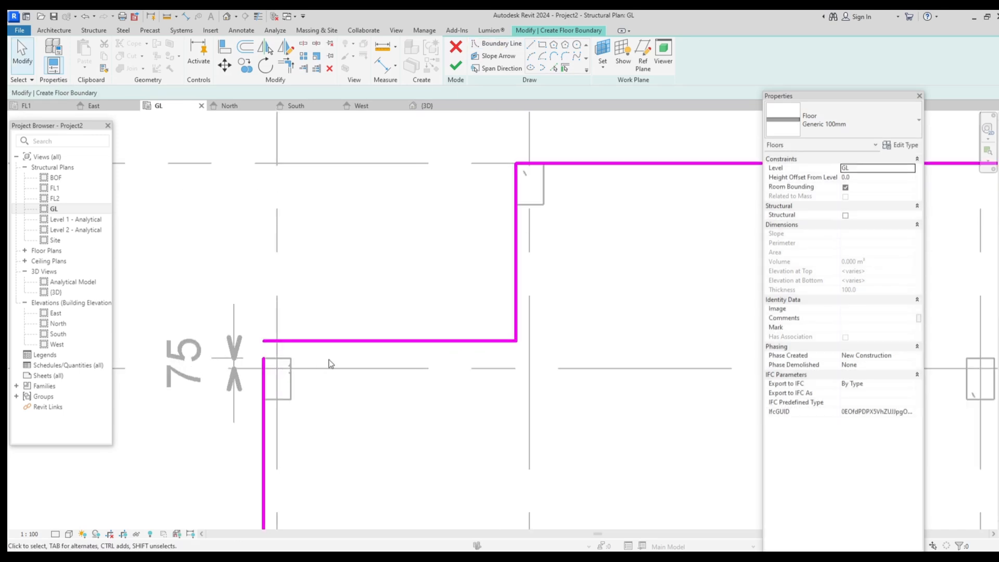
{"action": "key", "text": "l"}
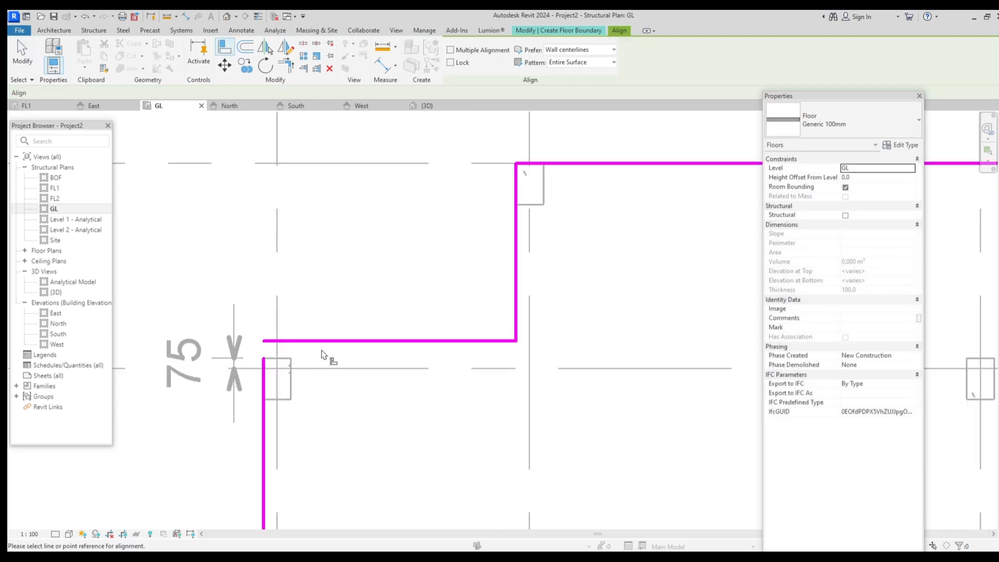
{"action": "scroll", "coordinate": [280, 364], "scroll_direction": "up", "scroll_amount": 1}
{"action": "left_click", "coordinate": [281, 364]}
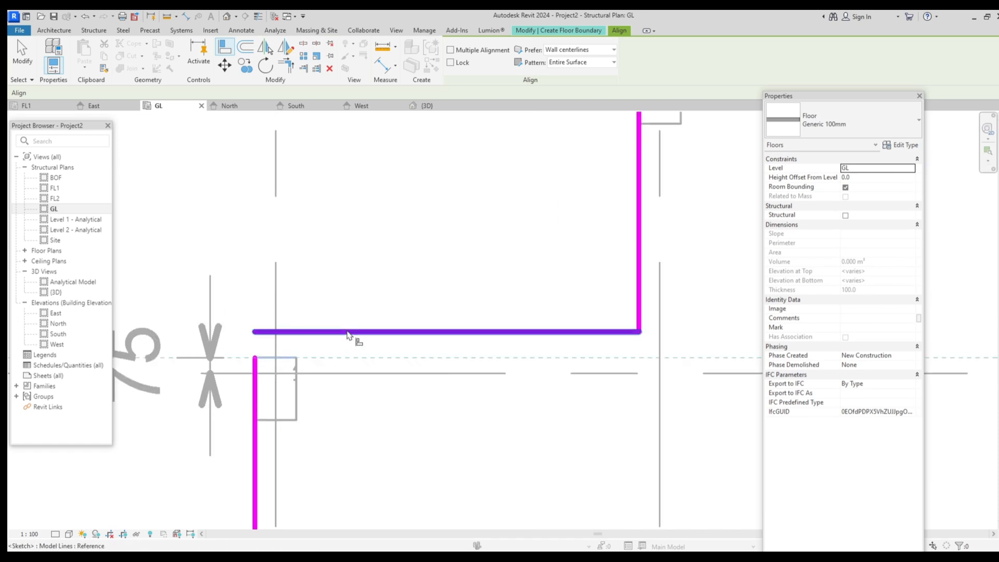
{"action": "left_click", "coordinate": [327, 344]}
{"action": "scroll", "coordinate": [327, 376], "scroll_direction": "down", "scroll_amount": 4}
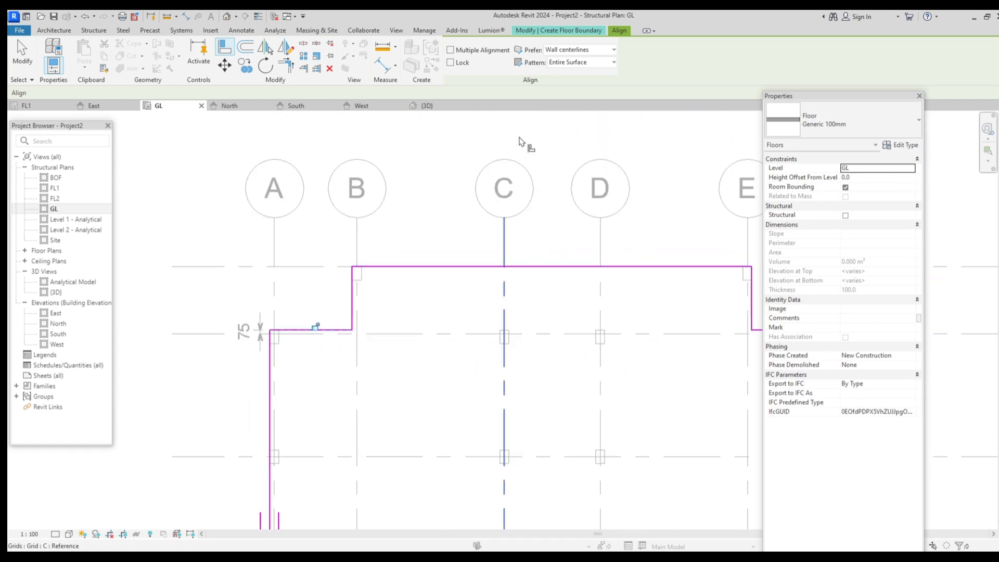
{"action": "scroll", "coordinate": [468, 255], "scroll_direction": "down", "scroll_amount": 2}
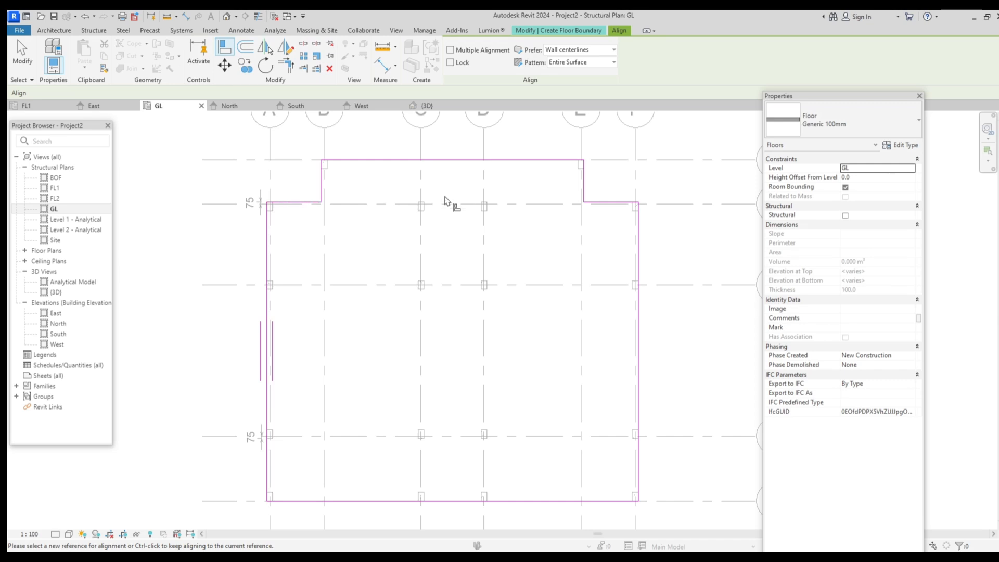
{"action": "key", "text": "Escape"}
{"action": "key", "text": "Escape"}
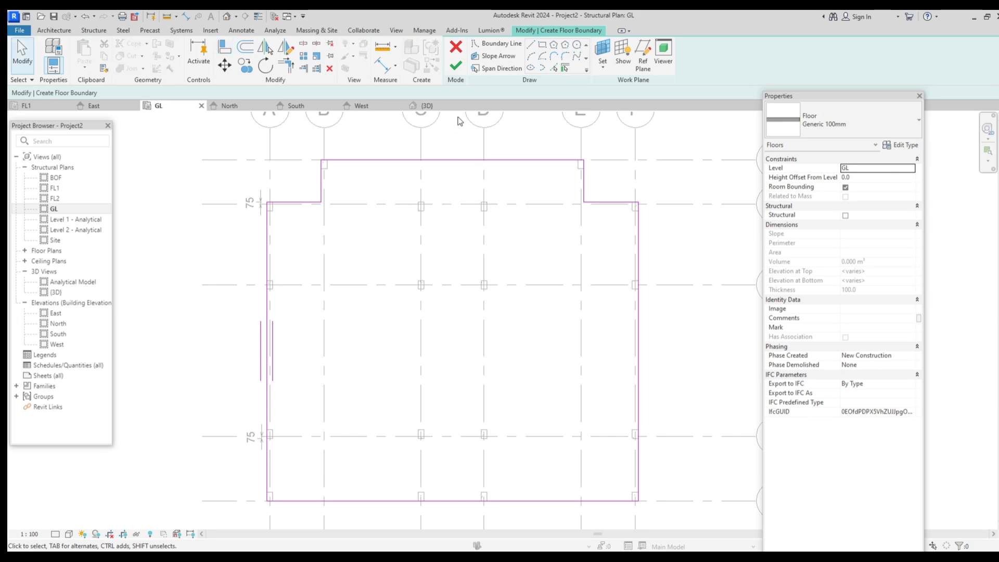
Step: Finish the ground floor slab sketch and display the 3D view in the Shaded visual style
{"action": "left_click", "coordinate": [456, 66]}
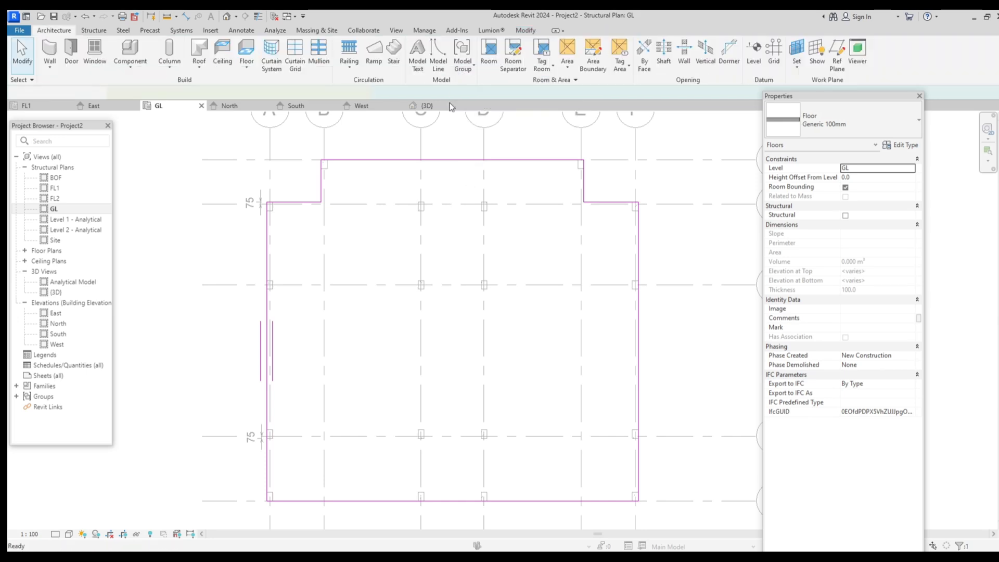
{"action": "scroll", "coordinate": [489, 221], "scroll_direction": "down", "scroll_amount": 2}
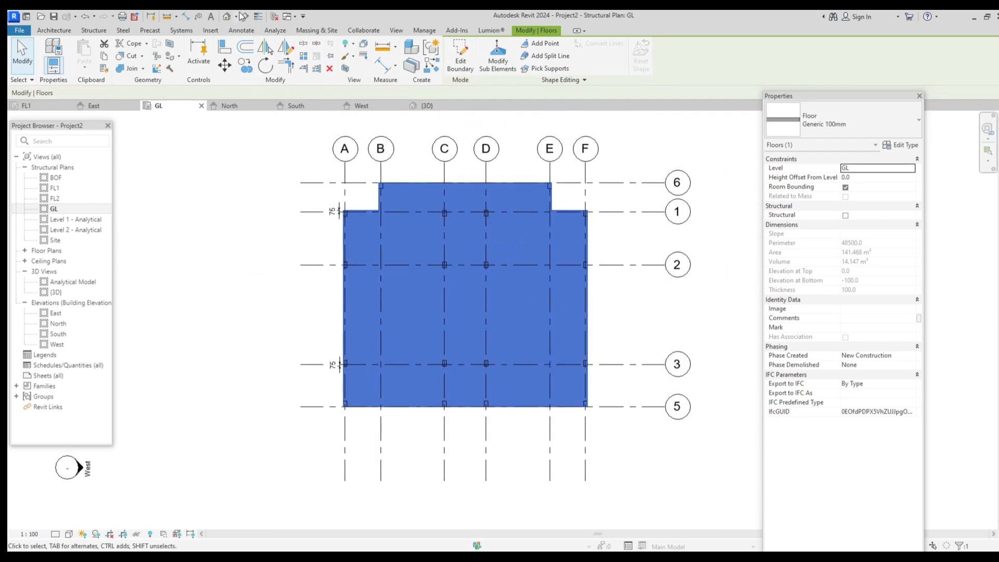
{"action": "left_click", "coordinate": [226, 18]}
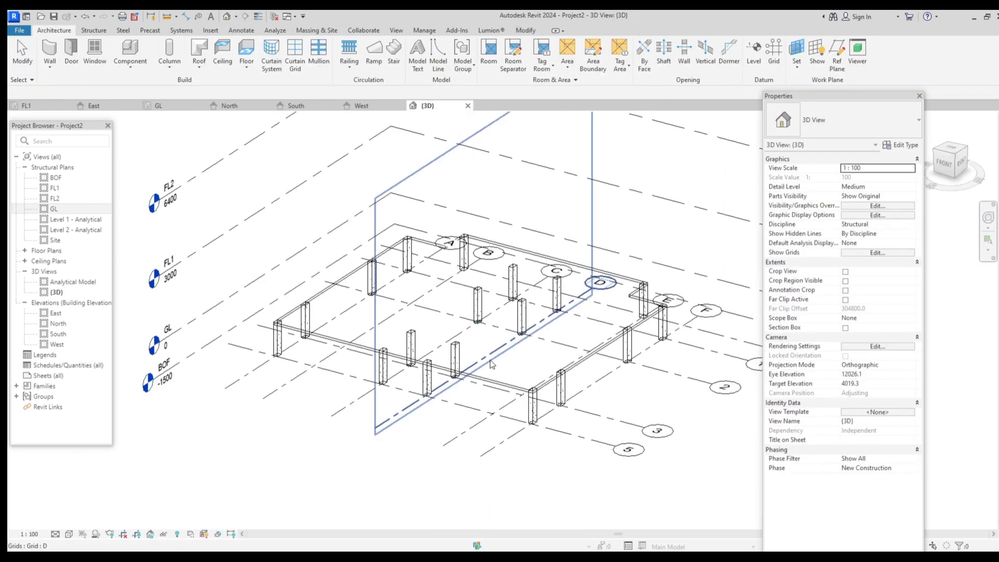
{"action": "left_click", "coordinate": [69, 533]}
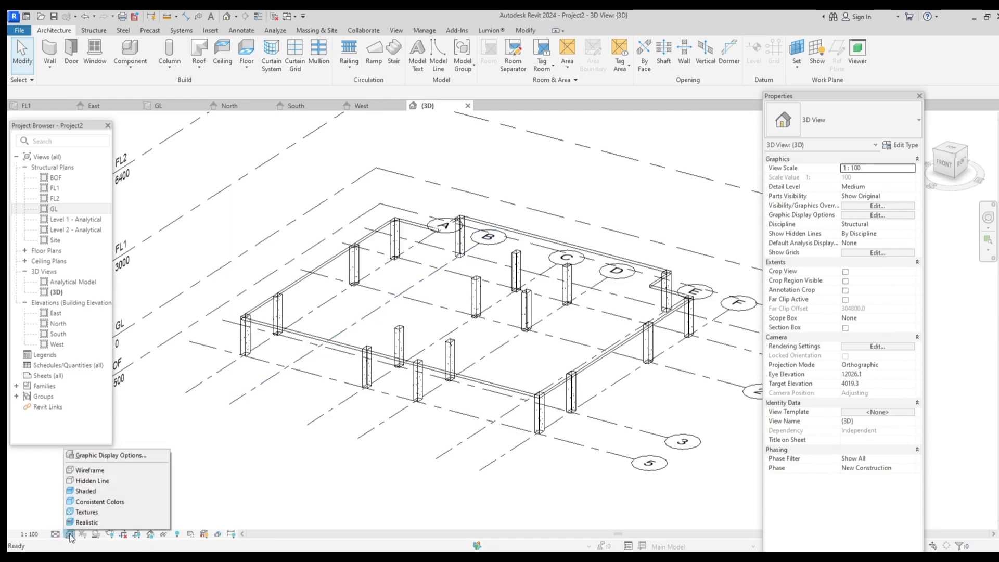
{"action": "left_click", "coordinate": [81, 491]}
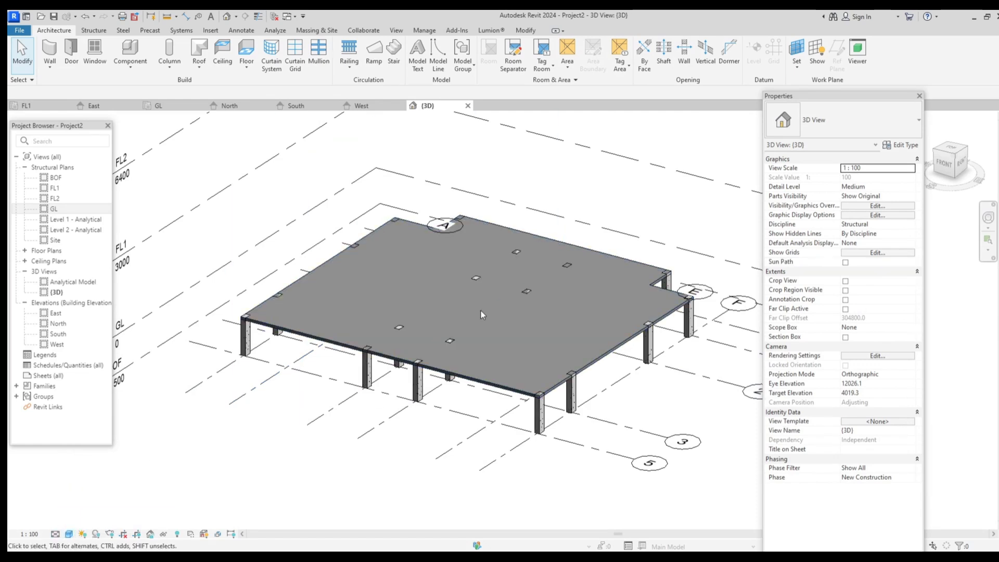
Step: Examine the slab and its columns in the 3D view and in the East elevation
{"action": "scroll", "coordinate": [491, 319], "scroll_direction": "down", "scroll_amount": 2}
{"action": "scroll", "coordinate": [491, 320], "scroll_direction": "up", "scroll_amount": 2}
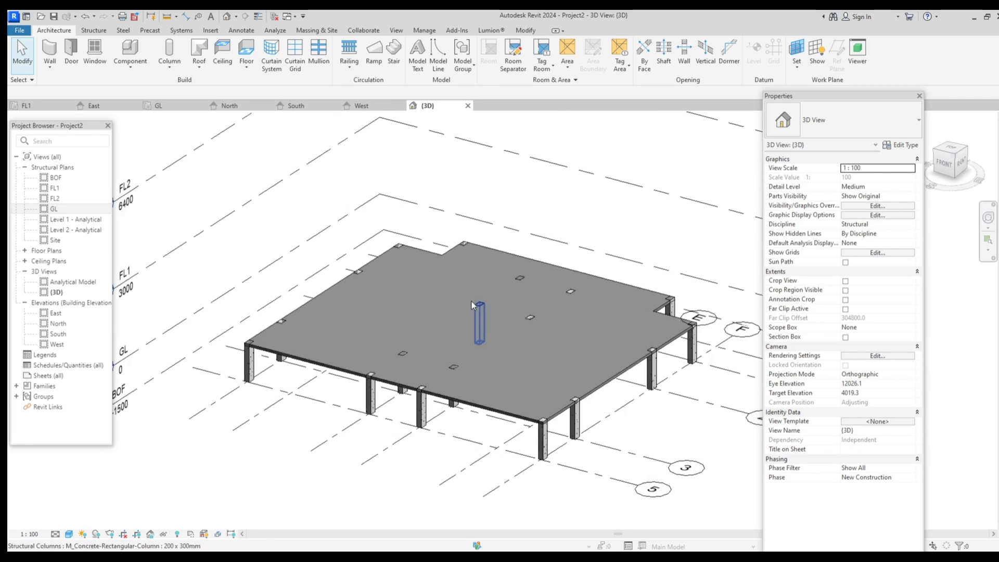
{"action": "scroll", "coordinate": [484, 333], "scroll_direction": "down", "scroll_amount": 1}
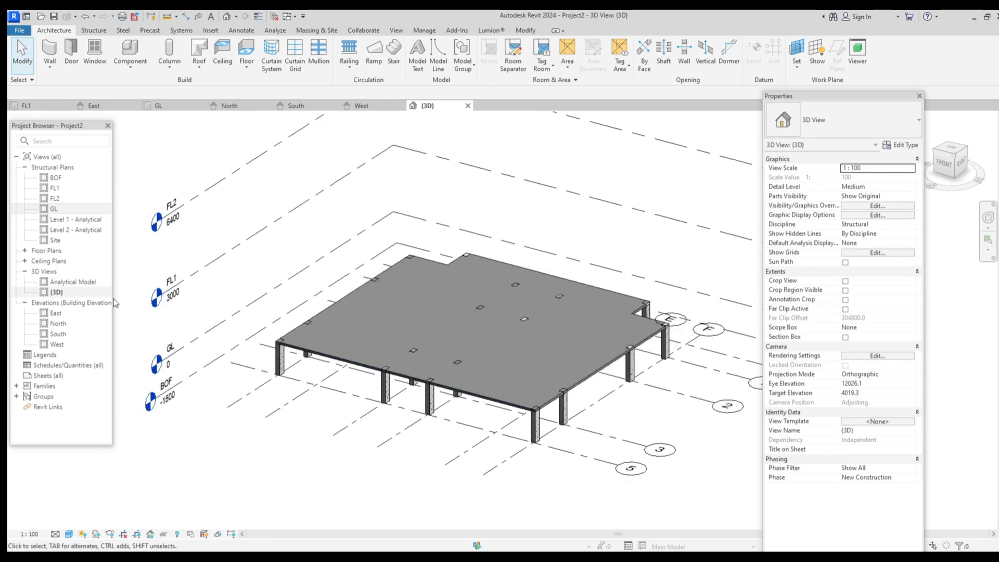
{"action": "left_click", "coordinate": [57, 314]}
{"action": "double_click", "coordinate": [57, 314]}
{"action": "scroll", "coordinate": [539, 342], "scroll_direction": "down", "scroll_amount": 1}
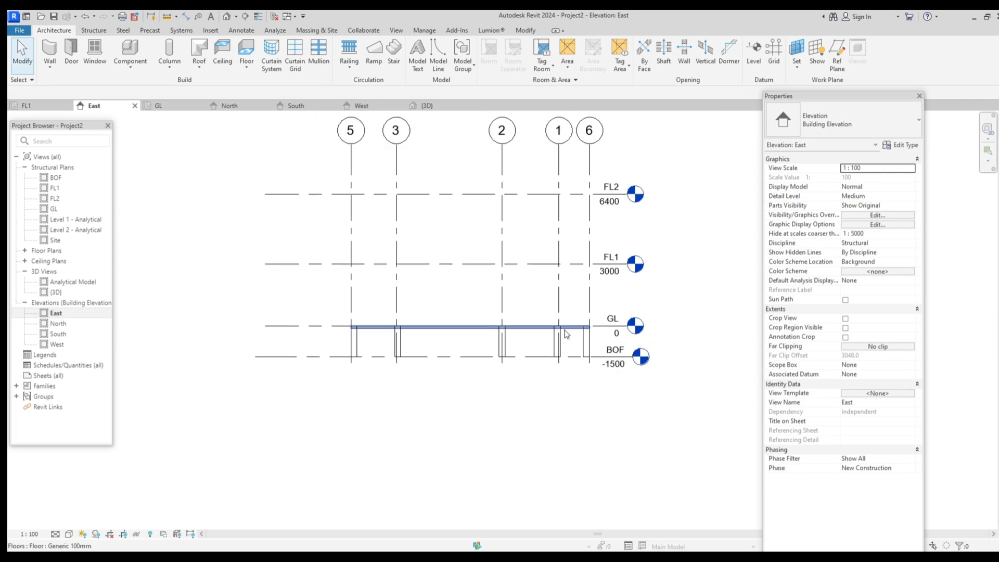
{"action": "scroll", "coordinate": [538, 341], "scroll_direction": "up", "scroll_amount": 3}
{"action": "scroll", "coordinate": [499, 327], "scroll_direction": "down", "scroll_amount": 1}
{"action": "scroll", "coordinate": [301, 345], "scroll_direction": "up", "scroll_amount": 1}
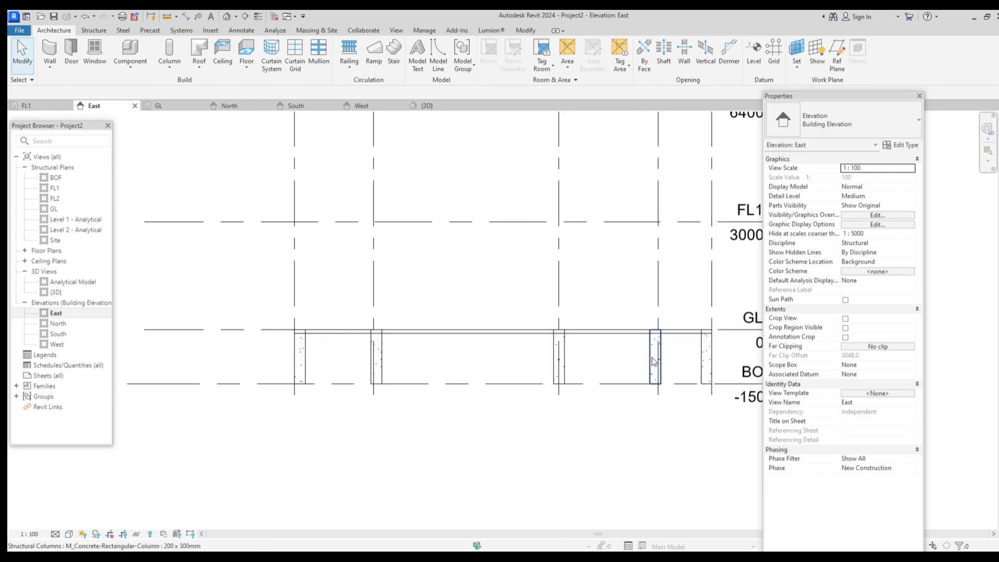
Step: In the GL structural plan, select the whole floor slab and all structural columns, filtering the dimensions out of the selection
{"action": "scroll", "coordinate": [552, 372], "scroll_direction": "down", "scroll_amount": 1}
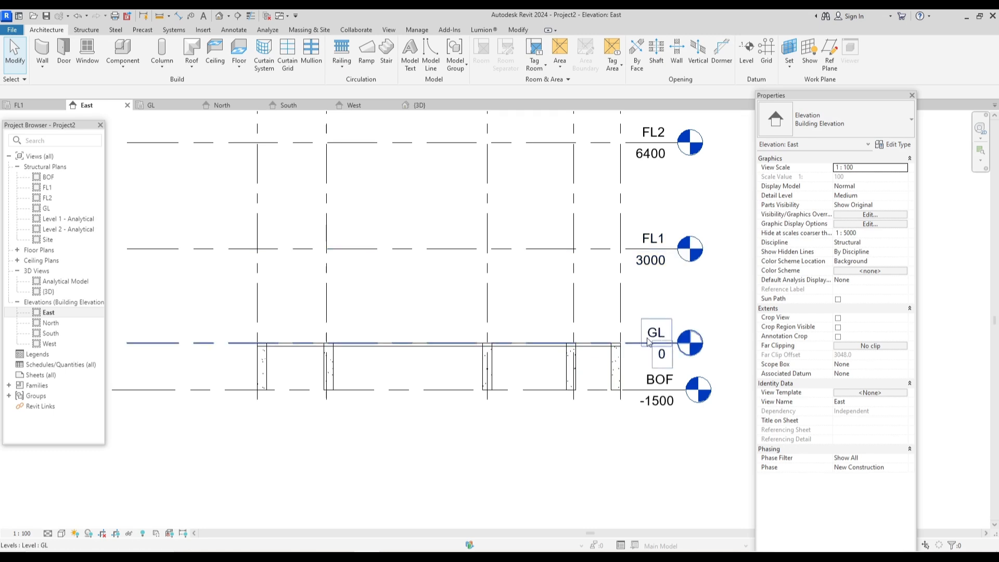
{"action": "double_click", "coordinate": [44, 208]}
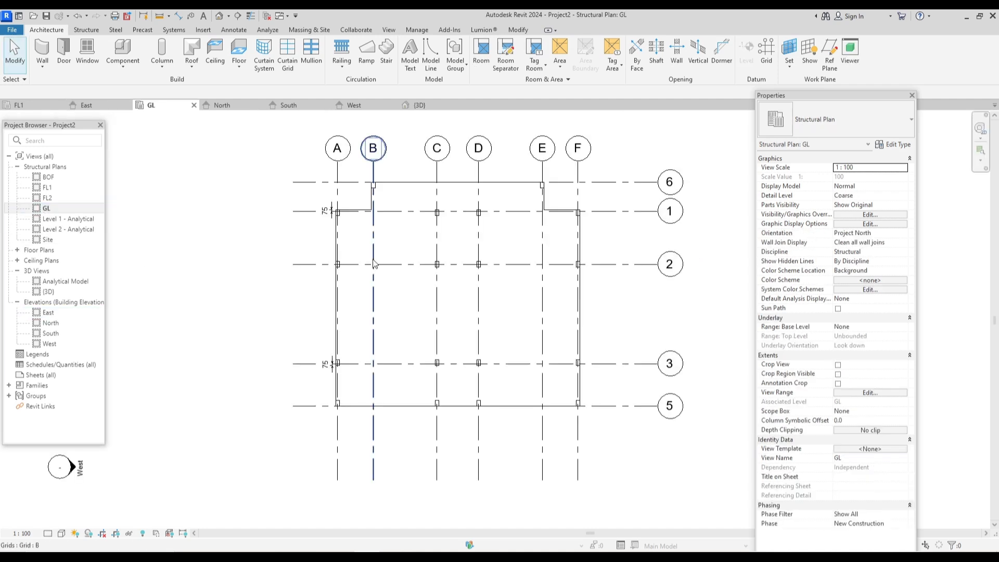
{"action": "middle_click_drag", "start_coordinate": [357, 224], "coordinate": [353, 266]}
{"action": "scroll", "coordinate": [352, 266], "scroll_direction": "down", "scroll_amount": 1}
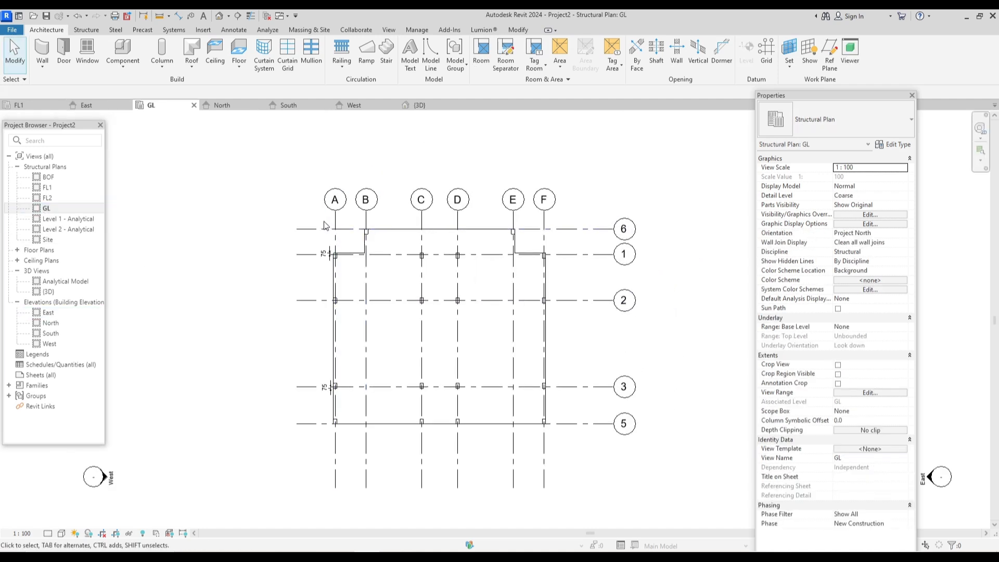
{"action": "mouse_move", "coordinate": [324, 224]}
{"action": "left_mouse_down"}
{"action": "mouse_move", "coordinate": [434, 394]}
{"action": "mouse_move", "coordinate": [491, 434]}
{"action": "mouse_move", "coordinate": [367, 323]}
{"action": "mouse_move", "coordinate": [309, 237]}
{"action": "mouse_move", "coordinate": [306, 221]}
{"action": "mouse_move", "coordinate": [319, 222]}
{"action": "left_mouse_up"}
{"action": "left_click_drag", "start_coordinate": [311, 217], "coordinate": [558, 441]}
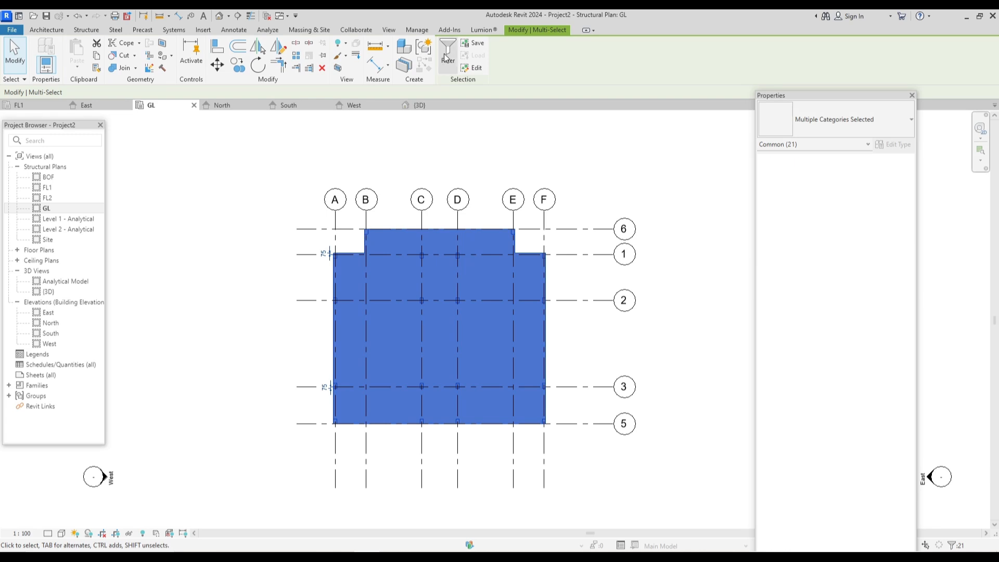
{"action": "left_click", "coordinate": [446, 57]}
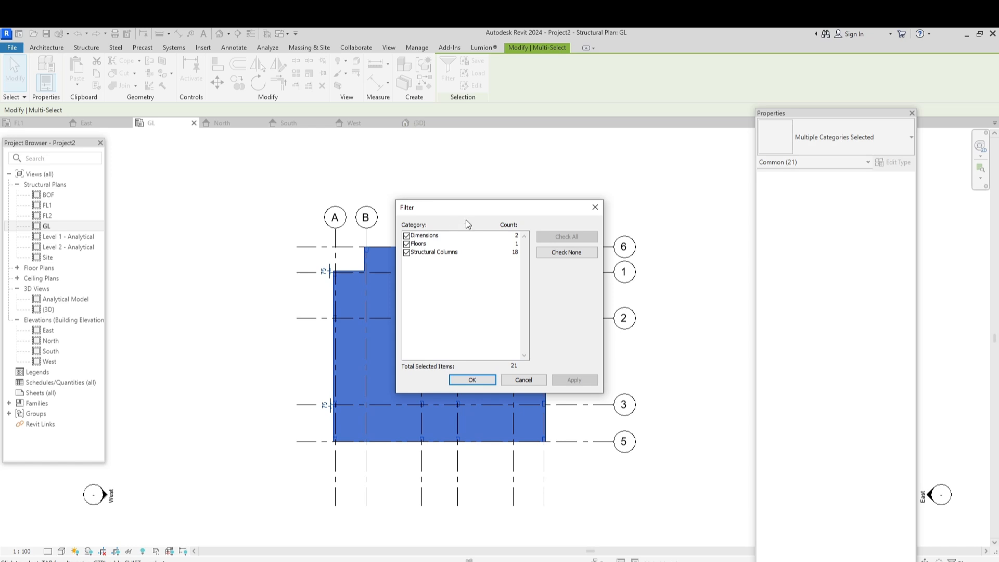
{"action": "left_click", "coordinate": [406, 237]}
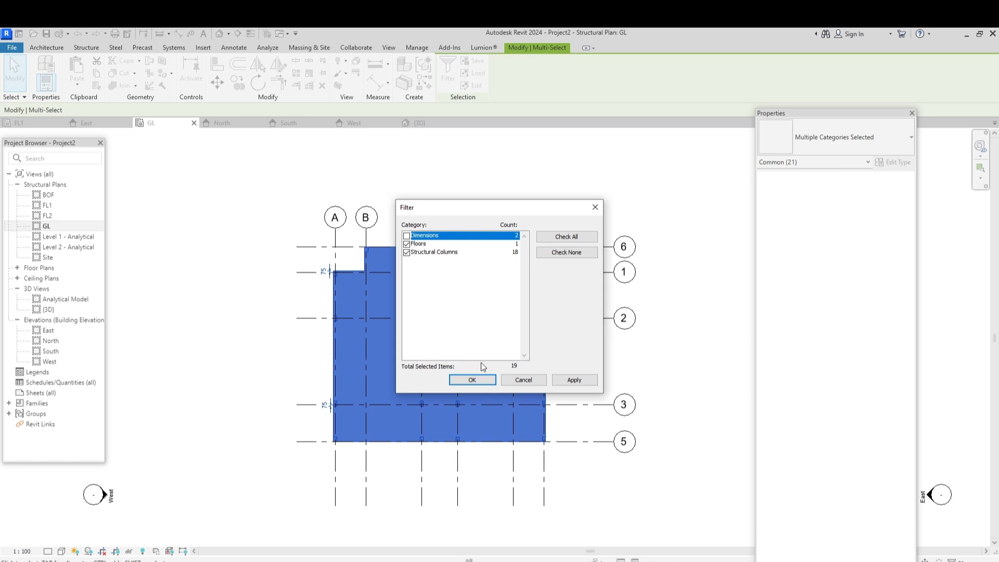
{"action": "left_click", "coordinate": [574, 379]}
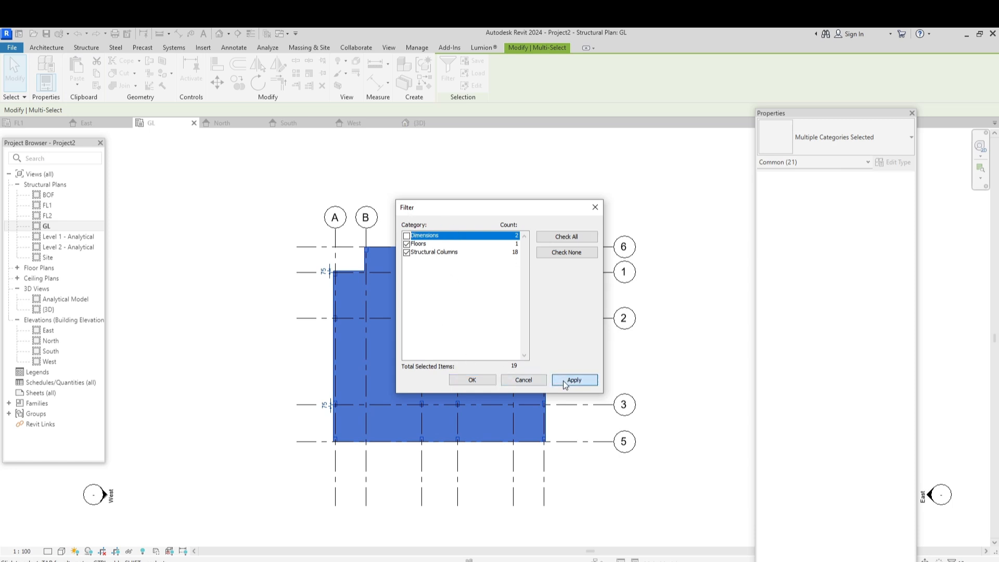
{"action": "left_click", "coordinate": [484, 382]}
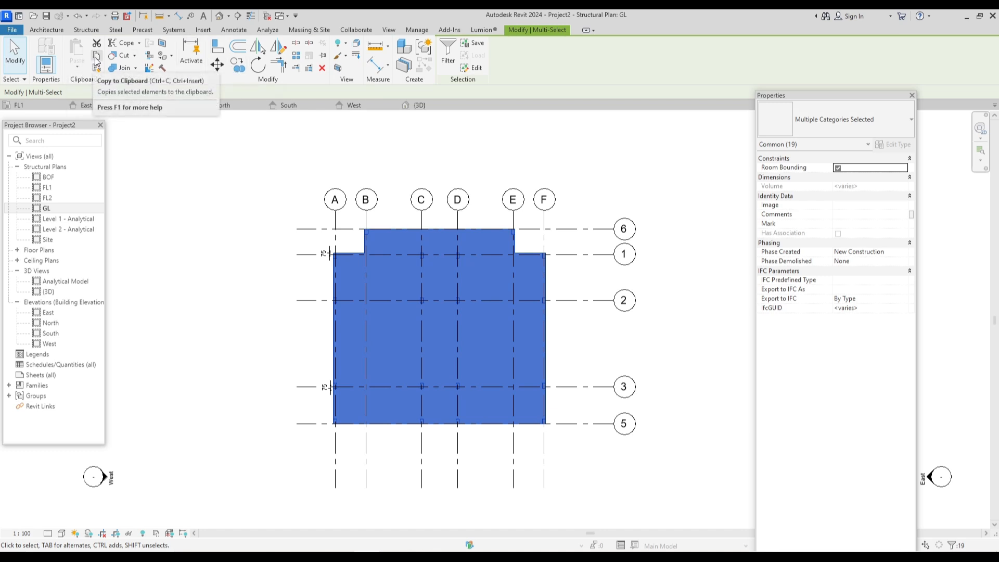
Step: Copy the selected slab and columns and paste them aligned to level FL1
{"action": "left_click", "coordinate": [97, 56]}
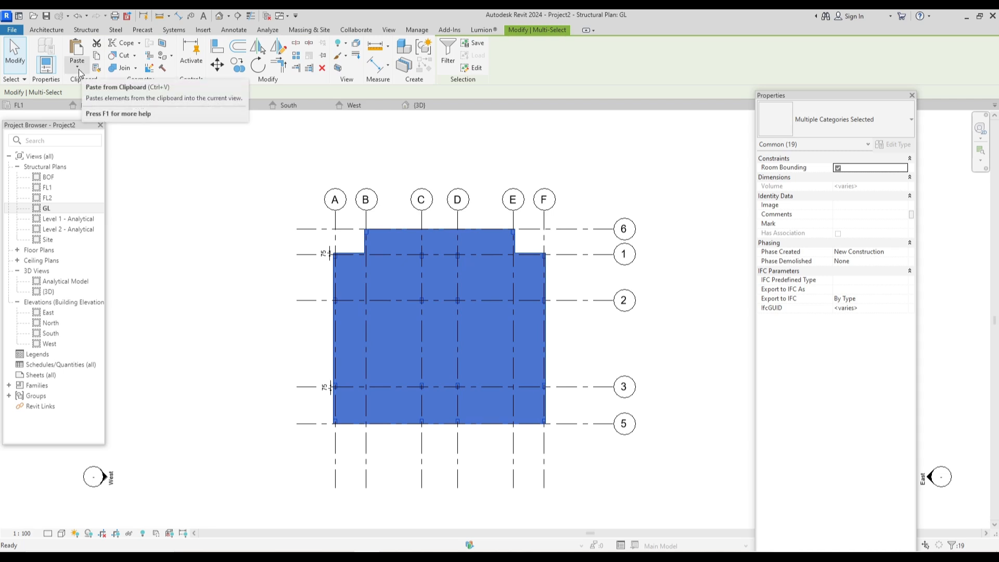
{"action": "left_click", "coordinate": [78, 70]}
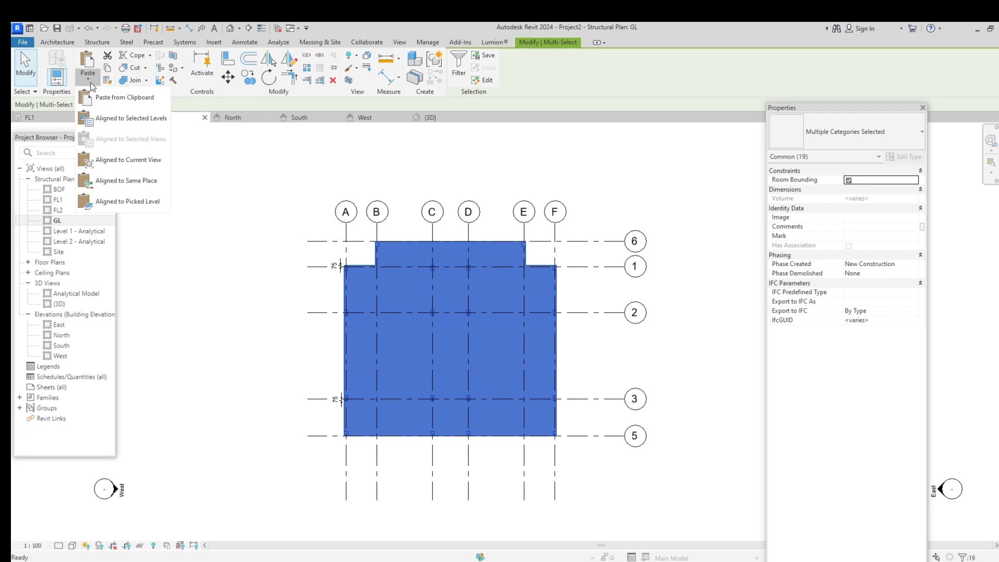
{"action": "left_click", "coordinate": [112, 123]}
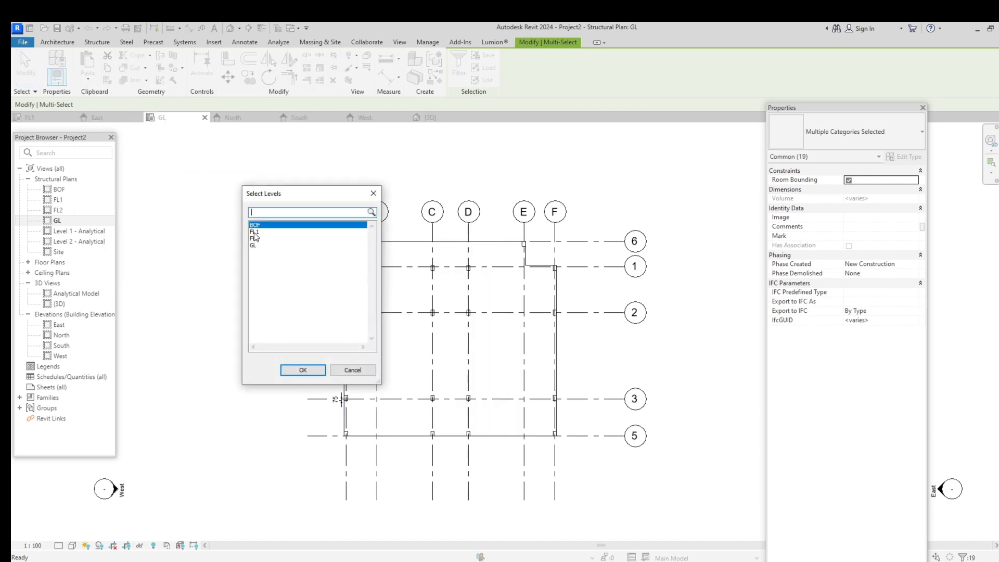
{"action": "left_click", "coordinate": [254, 232]}
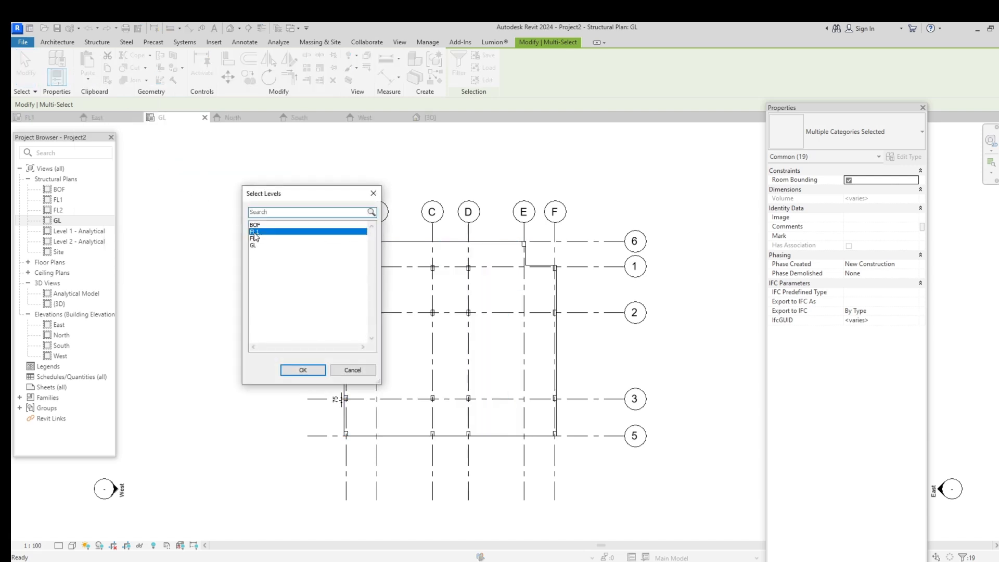
{"action": "left_click", "coordinate": [302, 371]}
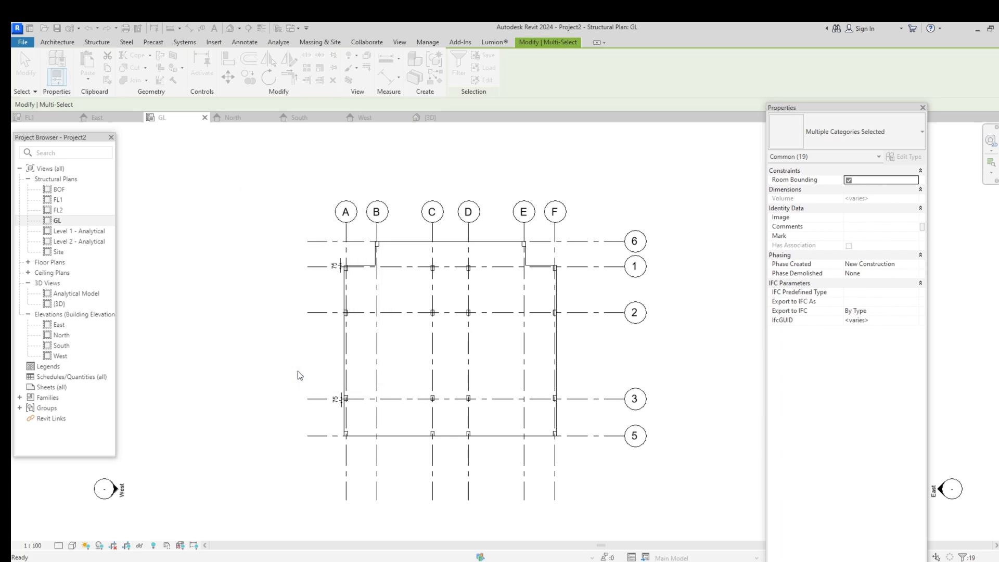
Step: In the East elevation, select the copied floor slab at level FL1 and open its type properties
{"action": "double_click", "coordinate": [59, 325]}
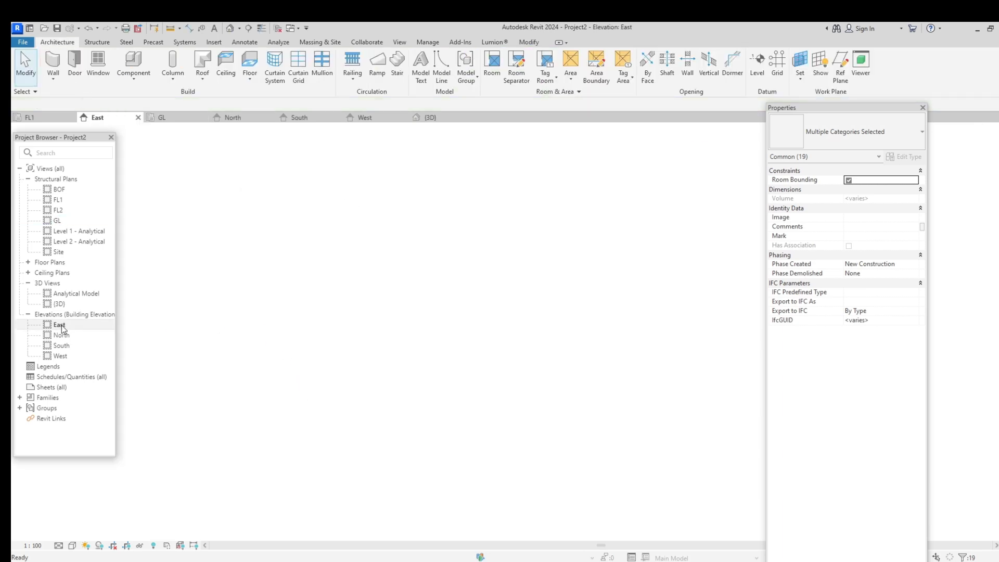
{"action": "middle_click_drag", "start_coordinate": [432, 339], "coordinate": [419, 368]}
{"action": "scroll", "coordinate": [321, 294], "scroll_direction": "up", "scroll_amount": 2}
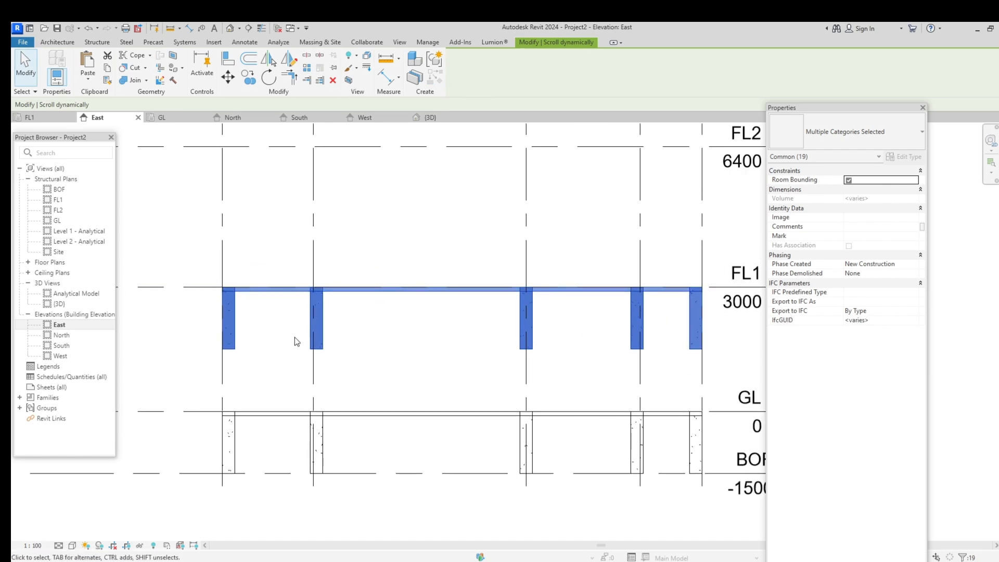
{"action": "left_click", "coordinate": [469, 355]}
{"action": "scroll", "coordinate": [459, 344], "scroll_direction": "down", "scroll_amount": 1}
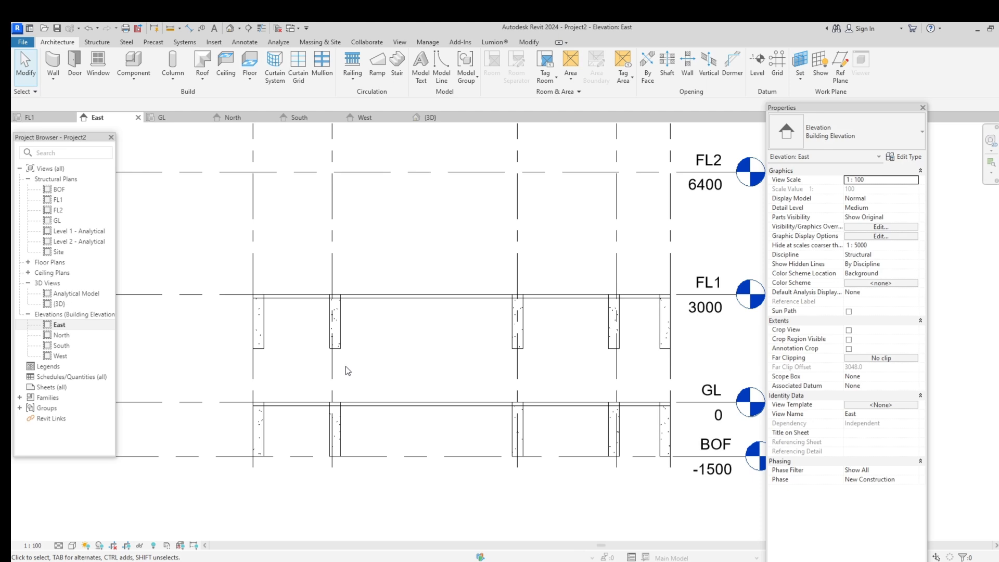
{"action": "scroll", "coordinate": [347, 370], "scroll_direction": "up", "scroll_amount": 3}
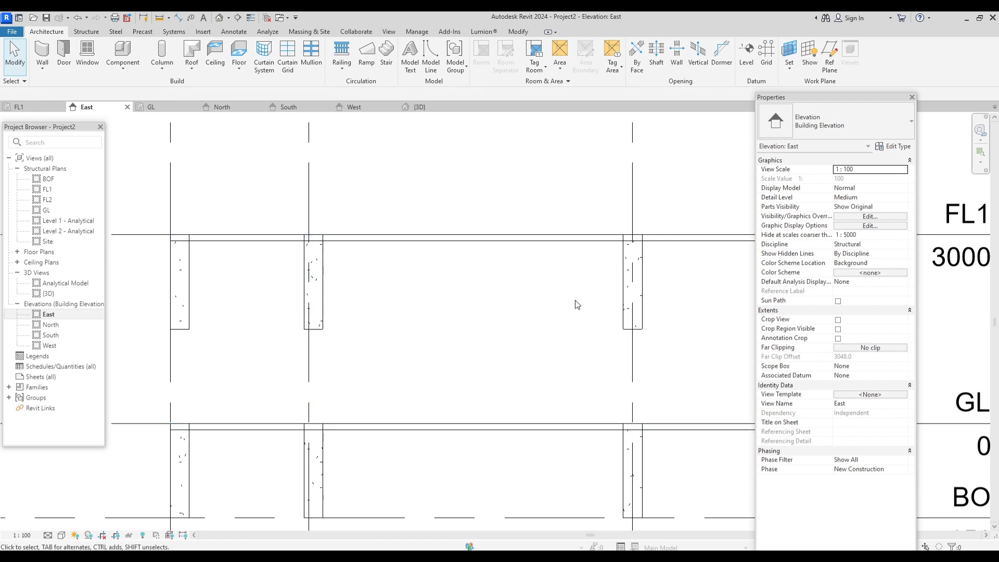
{"action": "left_click", "coordinate": [433, 242]}
{"action": "left_click", "coordinate": [888, 148]}
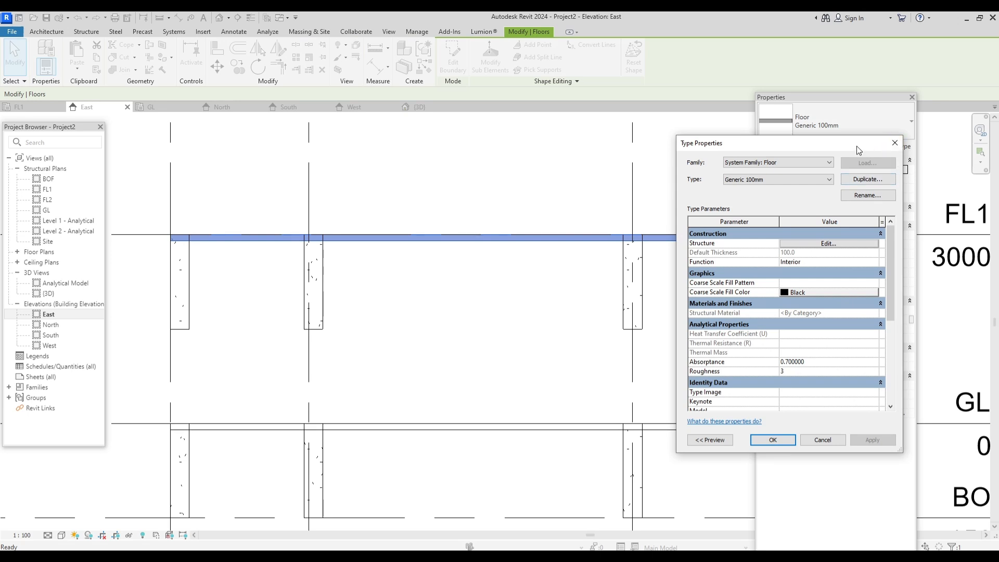
Step: Duplicate the selected FL1 floor's type under the name Generic 150mm
{"action": "left_click_drag", "start_coordinate": [856, 146], "coordinate": [773, 163]}
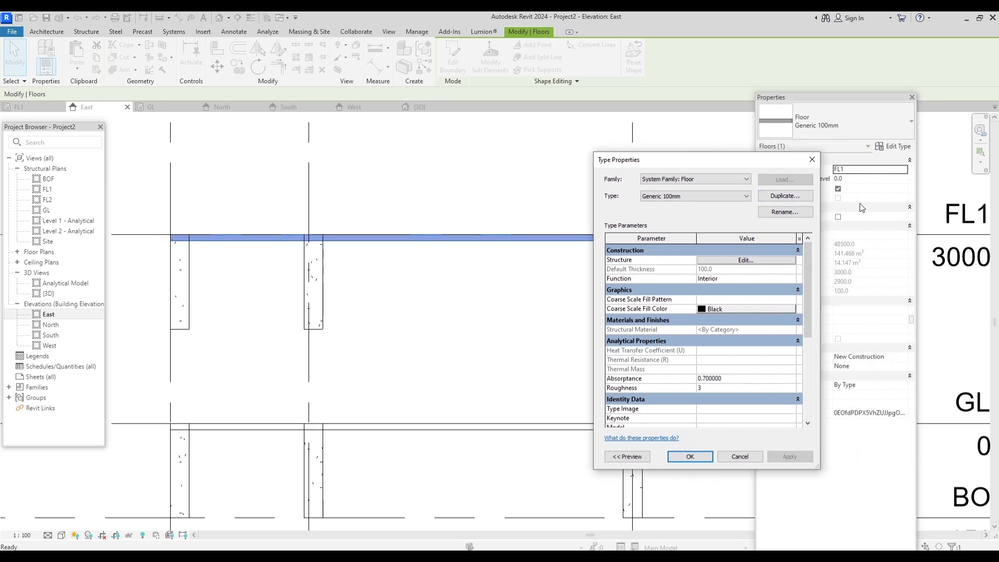
{"action": "left_click", "coordinate": [782, 197]}
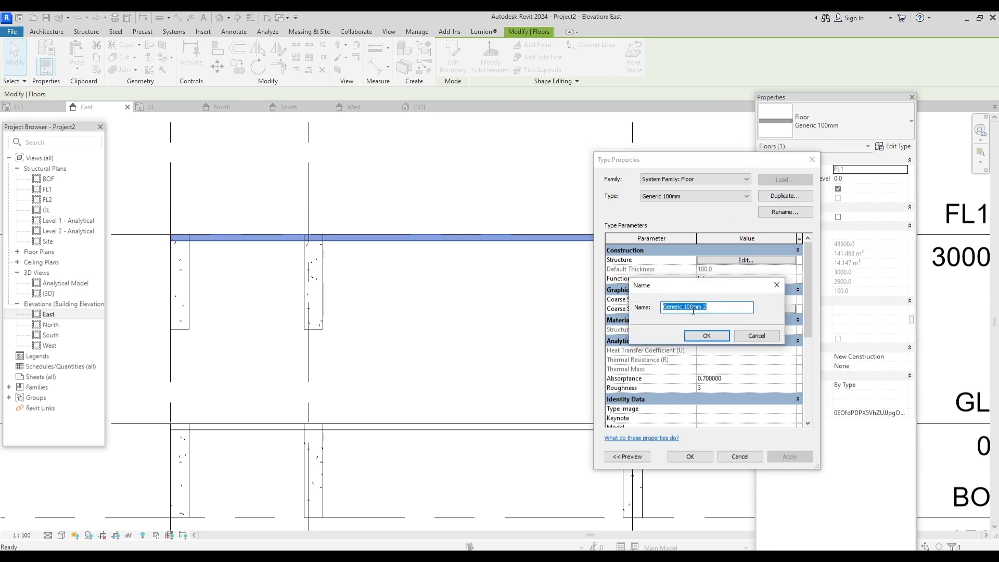
{"action": "left_click", "coordinate": [693, 307]}
{"action": "type", "text": "5"}
{"action": "left_click", "coordinate": [710, 337]}
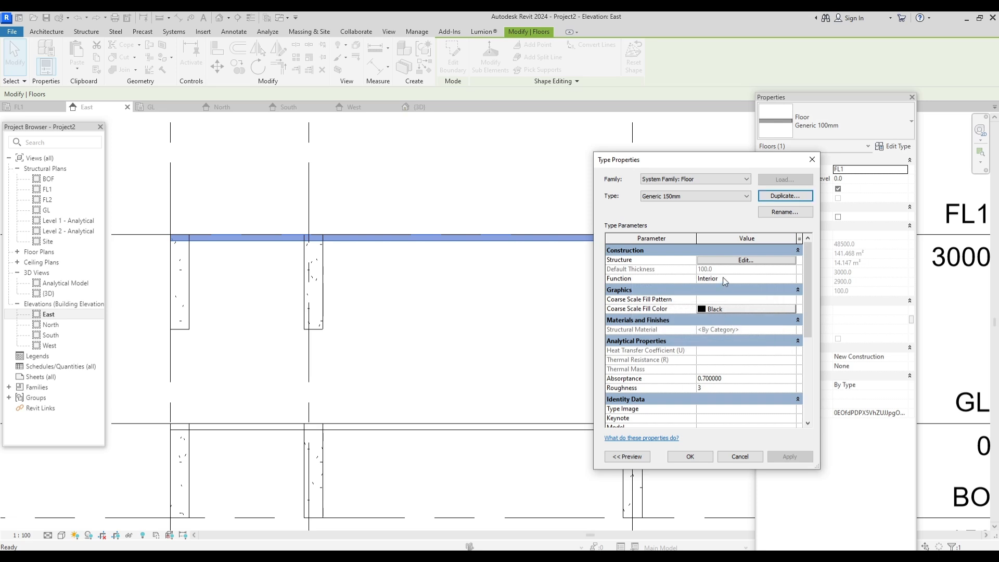
Step: Set the Generic 150mm floor's structure layer thickness to 150 and apply the type to the FL1 floor
{"action": "left_click", "coordinate": [728, 262]}
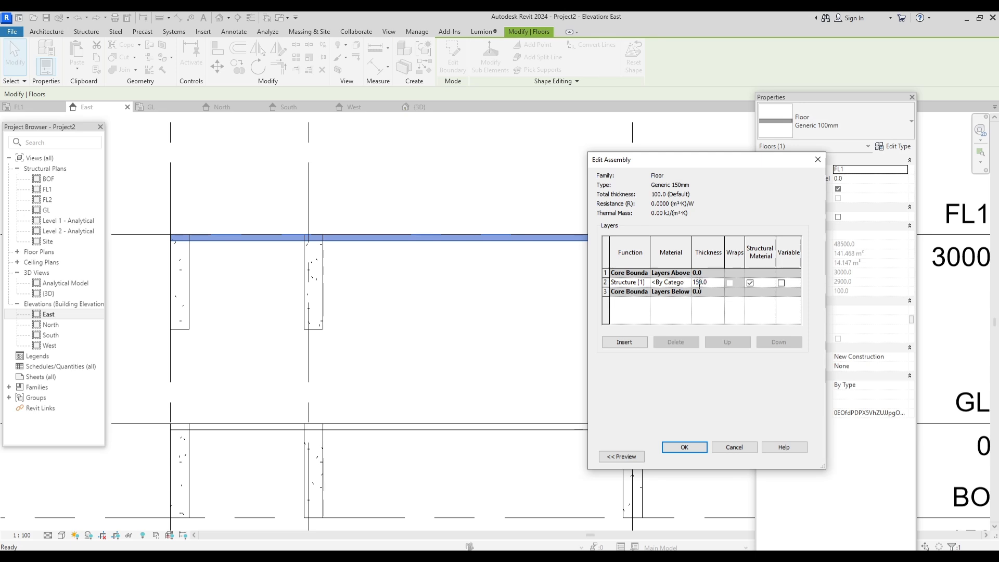
{"action": "left_click", "coordinate": [685, 447]}
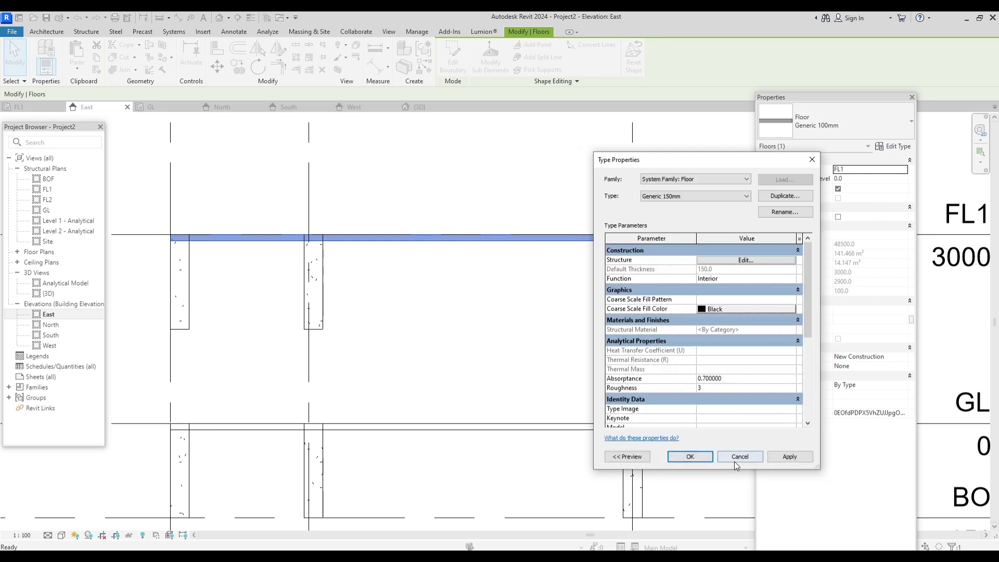
{"action": "left_click", "coordinate": [792, 457]}
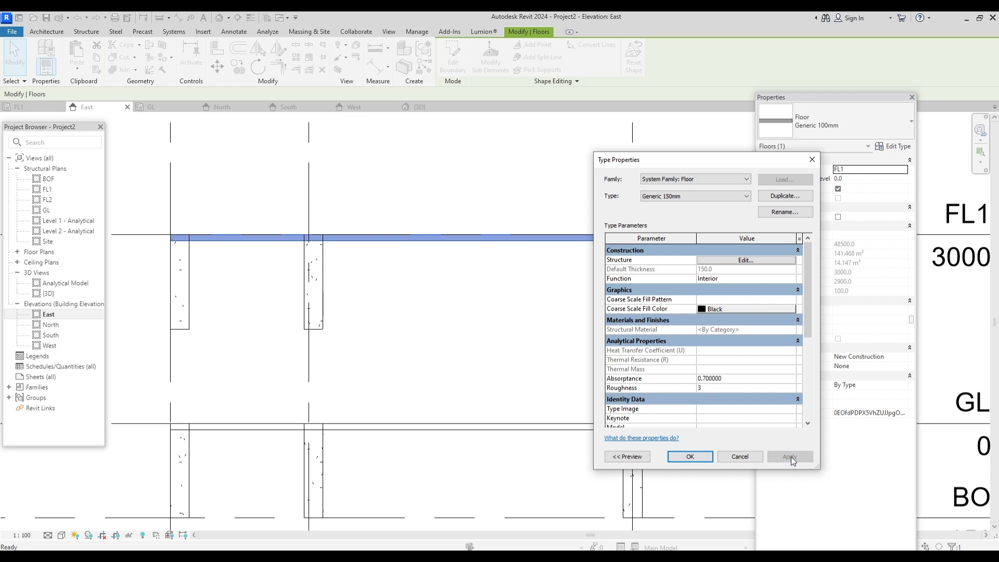
{"action": "left_click", "coordinate": [689, 456]}
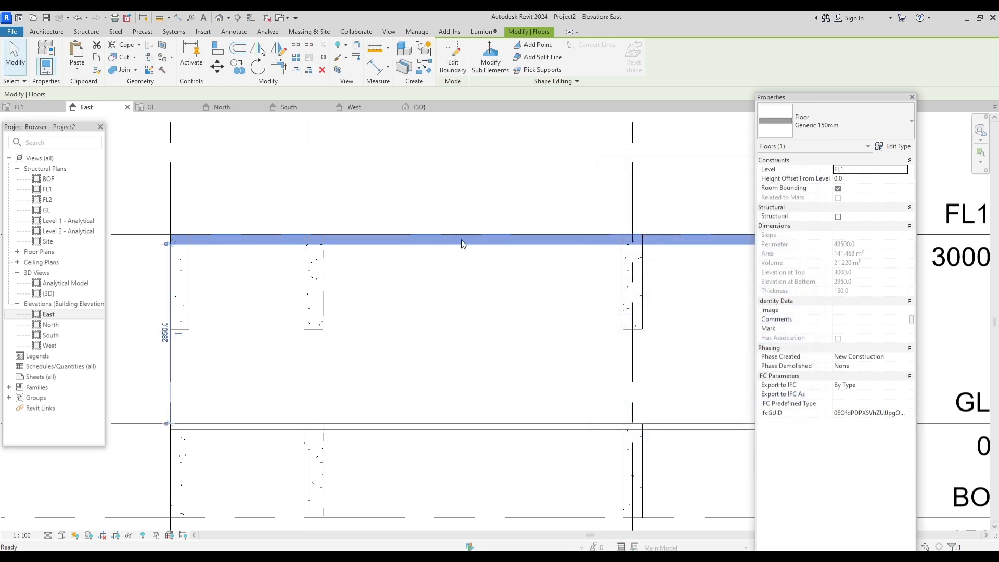
{"action": "scroll", "coordinate": [488, 271], "scroll_direction": "down", "scroll_amount": 1}
{"action": "scroll", "coordinate": [495, 269], "scroll_direction": "down", "scroll_amount": 4}
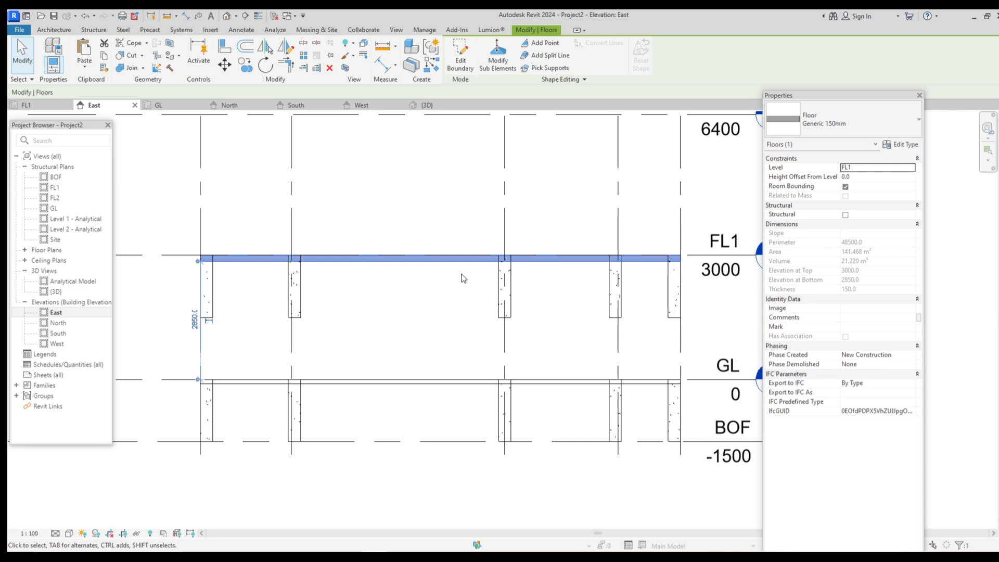
{"action": "left_click", "coordinate": [473, 284]}
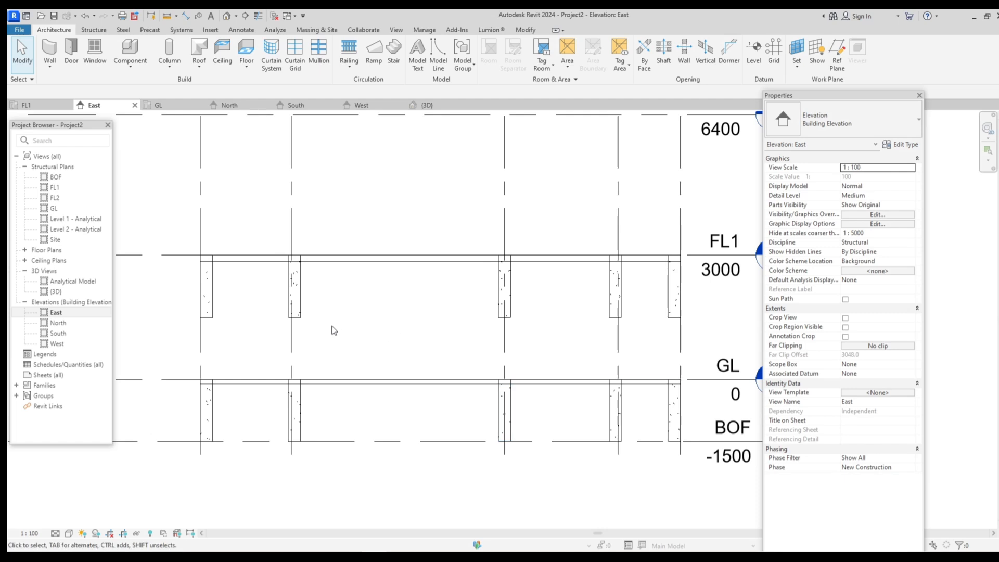
Step: Set the base offset of all structural columns between GL and FL1 to 0, filtering the floor out of the selection
{"action": "scroll", "coordinate": [193, 255], "scroll_direction": "down", "scroll_amount": 2}
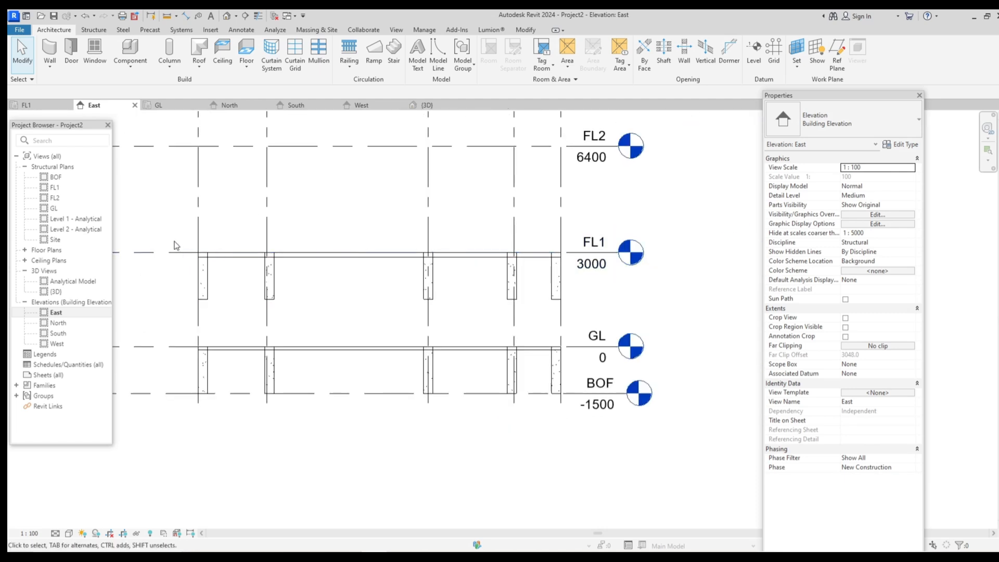
{"action": "left_click_drag", "start_coordinate": [171, 233], "coordinate": [579, 329]}
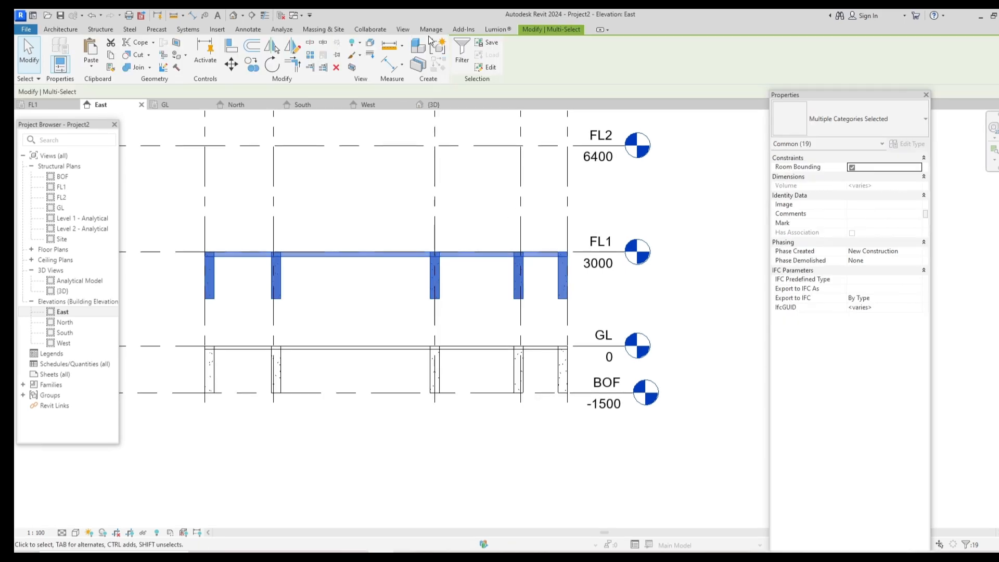
{"action": "left_click", "coordinate": [462, 52]}
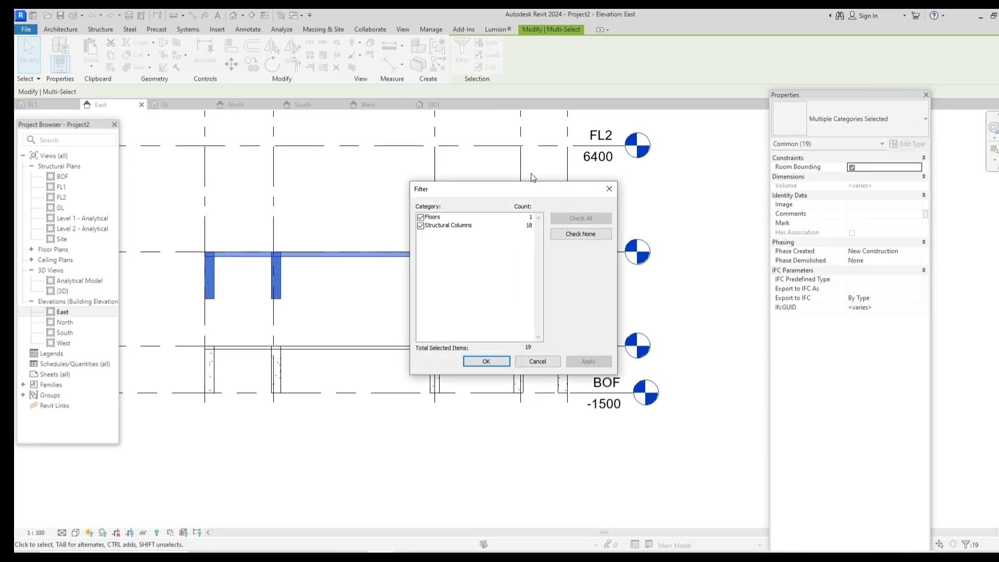
{"action": "left_click", "coordinate": [420, 218]}
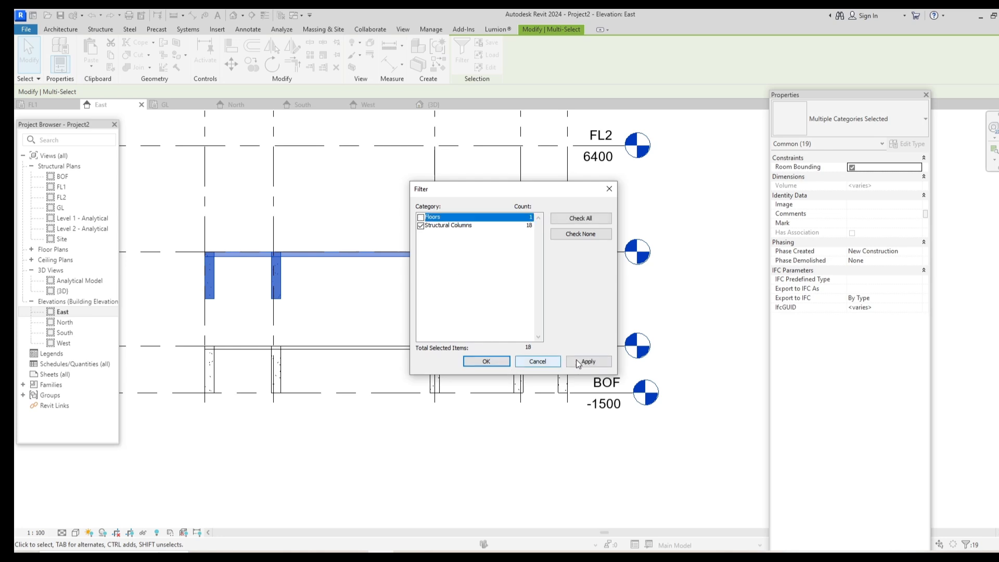
{"action": "left_click", "coordinate": [587, 361]}
{"action": "left_click", "coordinate": [486, 361]}
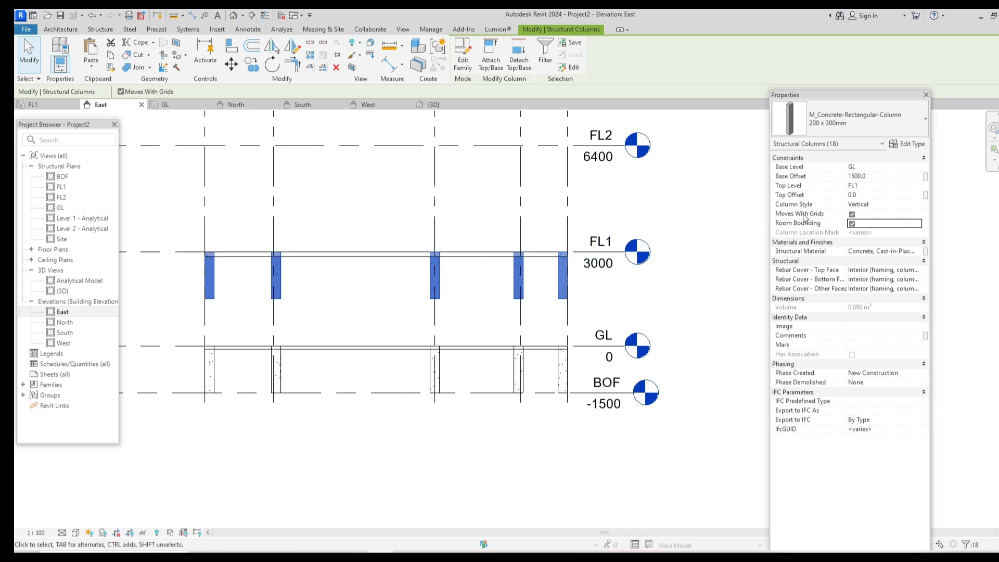
{"action": "left_click", "coordinate": [871, 178]}
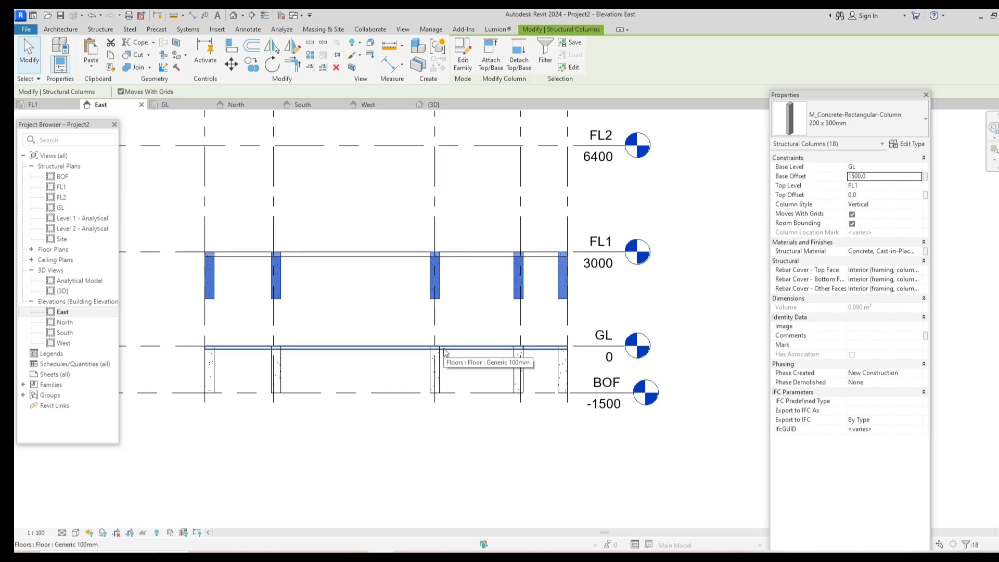
{"action": "left_click", "coordinate": [878, 180]}
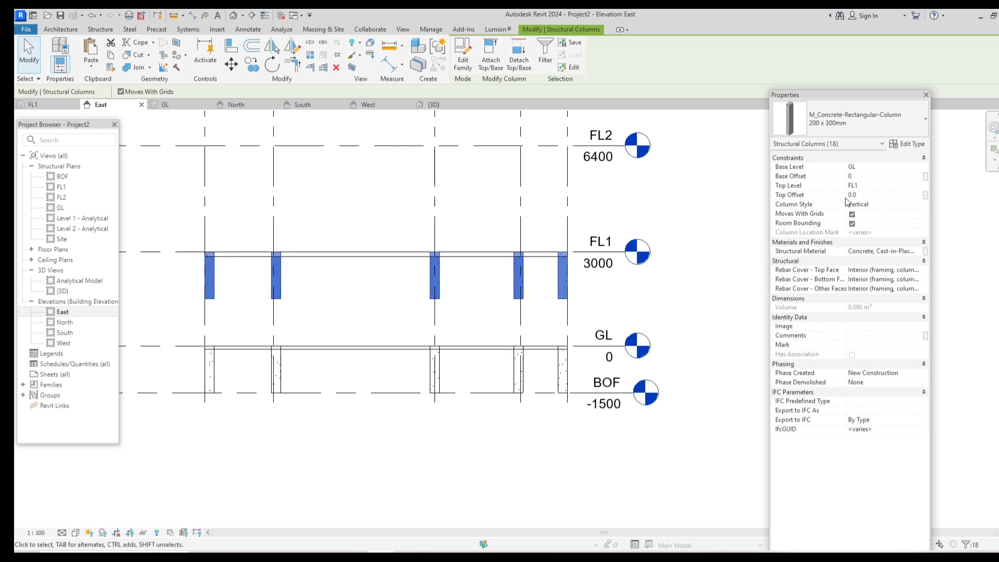
{"action": "key", "text": "Return"}
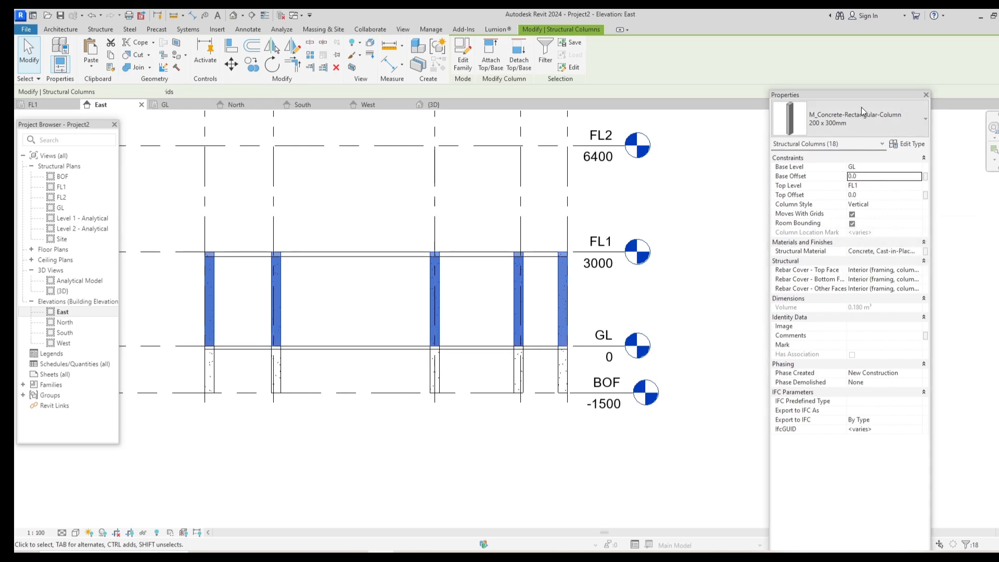
{"action": "left_click", "coordinate": [735, 232]}
Step: Inspect the extended columns and both floor slabs from several angles in the default 3D view
{"action": "scroll", "coordinate": [692, 243], "scroll_direction": "down", "scroll_amount": 2}
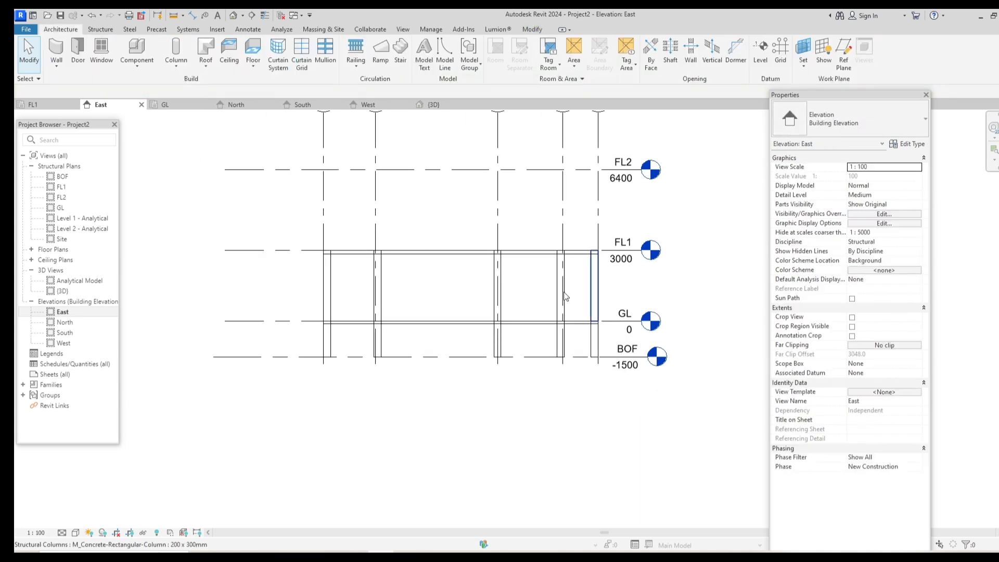
{"action": "left_click", "coordinate": [234, 16]}
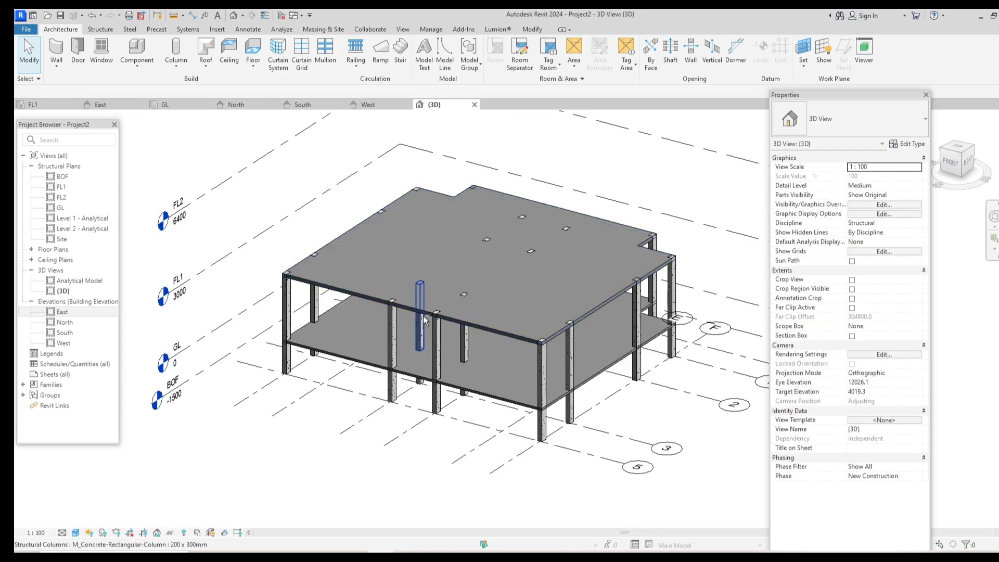
{"action": "middle_click_drag", "start_coordinate": [424, 320], "coordinate": [371, 327], "text": "shift"}
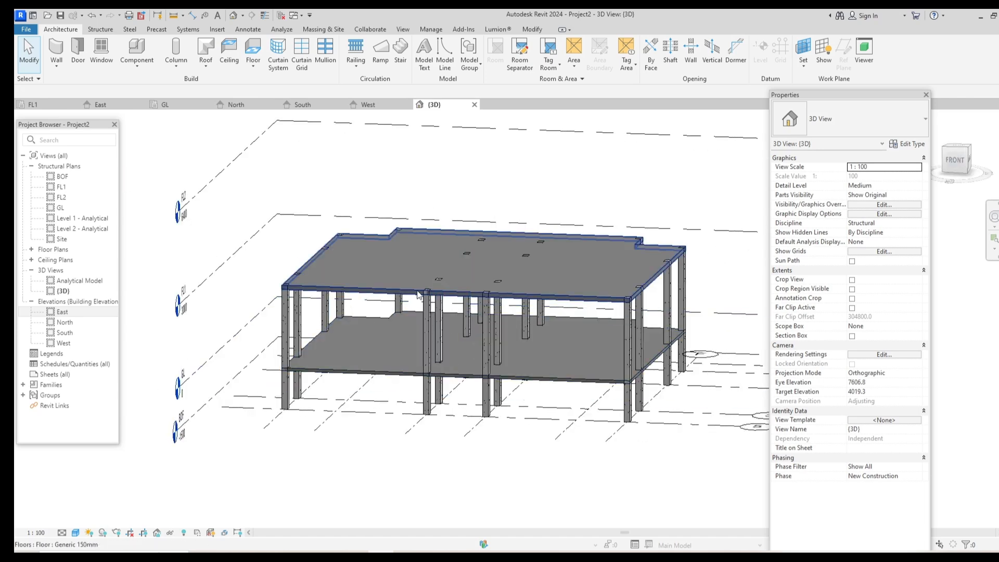
{"action": "middle_click_drag", "start_coordinate": [420, 296], "coordinate": [422, 333], "text": "shift"}
{"action": "scroll", "coordinate": [440, 357], "scroll_direction": "up", "scroll_amount": 1}
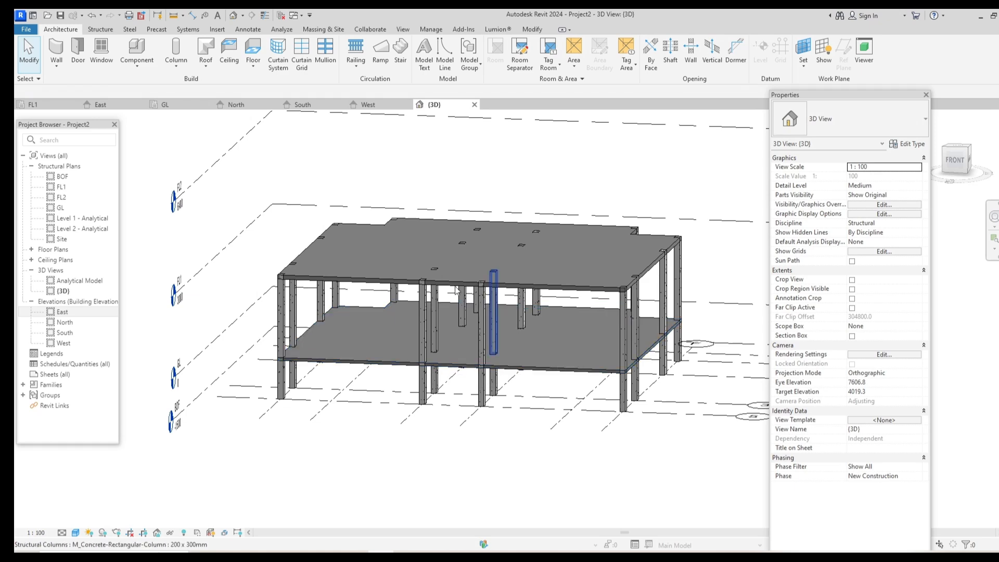
{"action": "scroll", "coordinate": [440, 279], "scroll_direction": "down", "scroll_amount": 1}
{"action": "scroll", "coordinate": [441, 277], "scroll_direction": "up", "scroll_amount": 4}
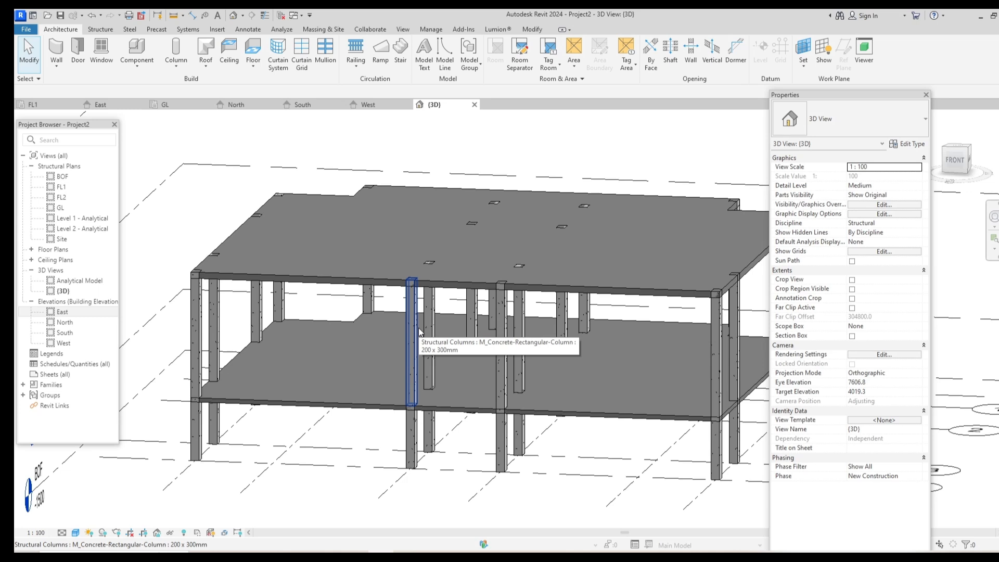
{"action": "scroll", "coordinate": [366, 284], "scroll_direction": "down", "scroll_amount": 1}
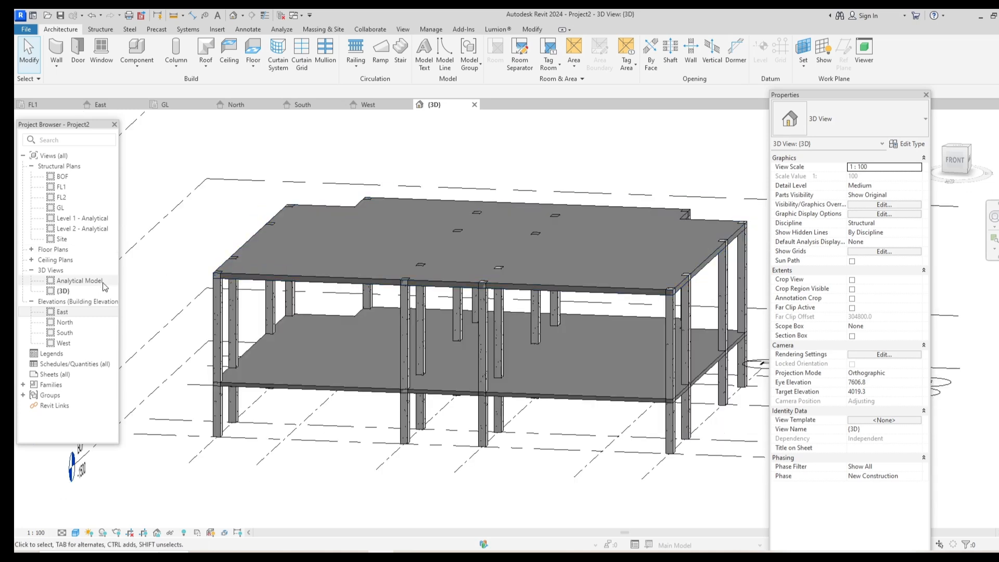
Step: Start placing a structural beam in the FL1 structural plan, using the M_Concrete-Rectangular Beam 300 x 600mm type
{"action": "double_click", "coordinate": [62, 188]}
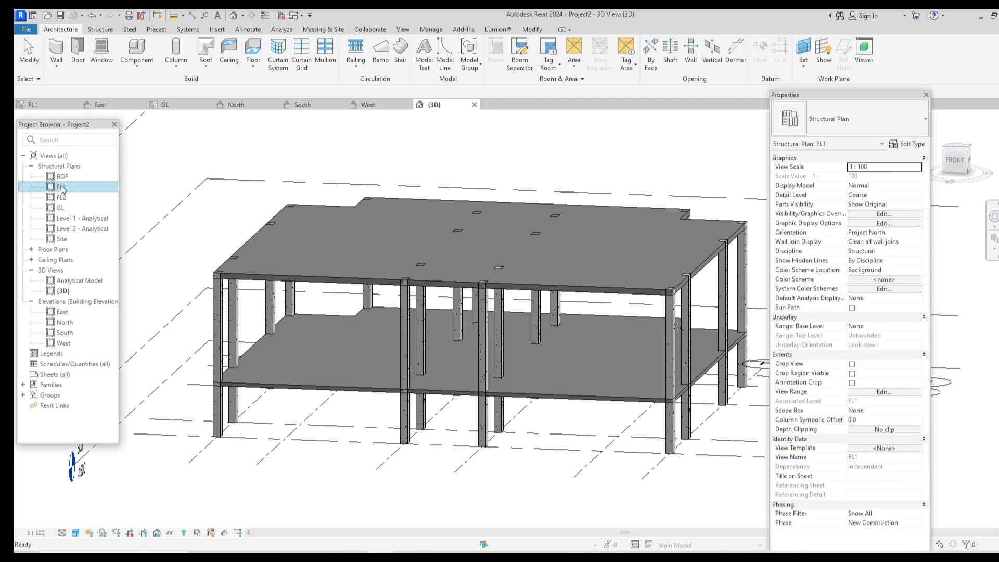
{"action": "scroll", "coordinate": [416, 304], "scroll_direction": "up", "scroll_amount": 2}
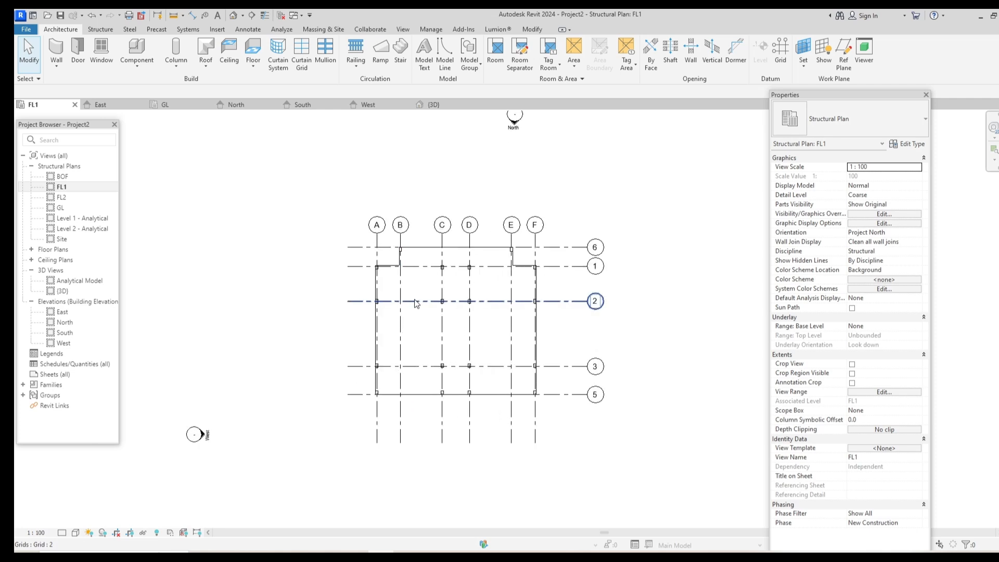
{"action": "scroll", "coordinate": [425, 268], "scroll_direction": "up", "scroll_amount": 1}
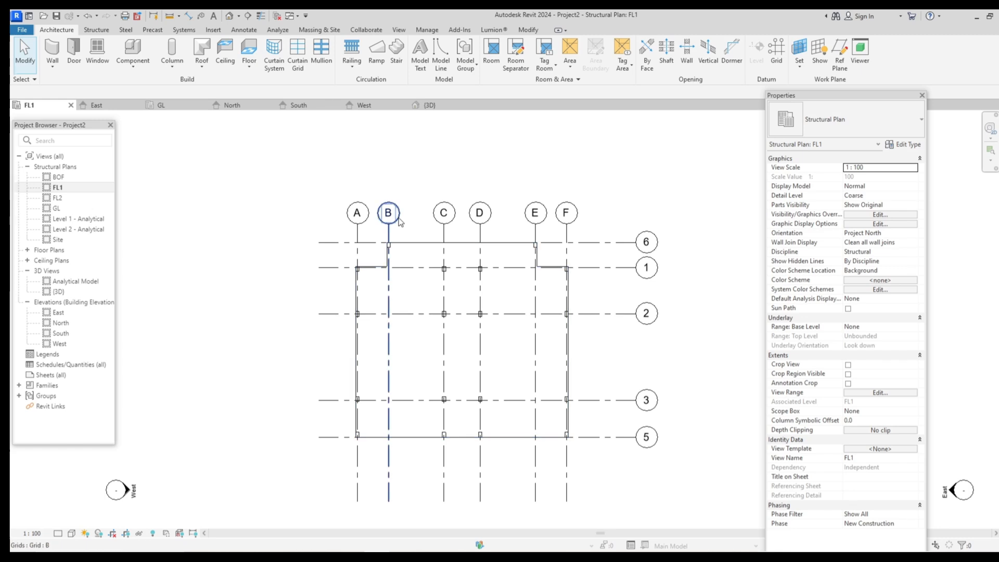
{"action": "left_click", "coordinate": [97, 30]}
{"action": "left_click", "coordinate": [55, 60]}
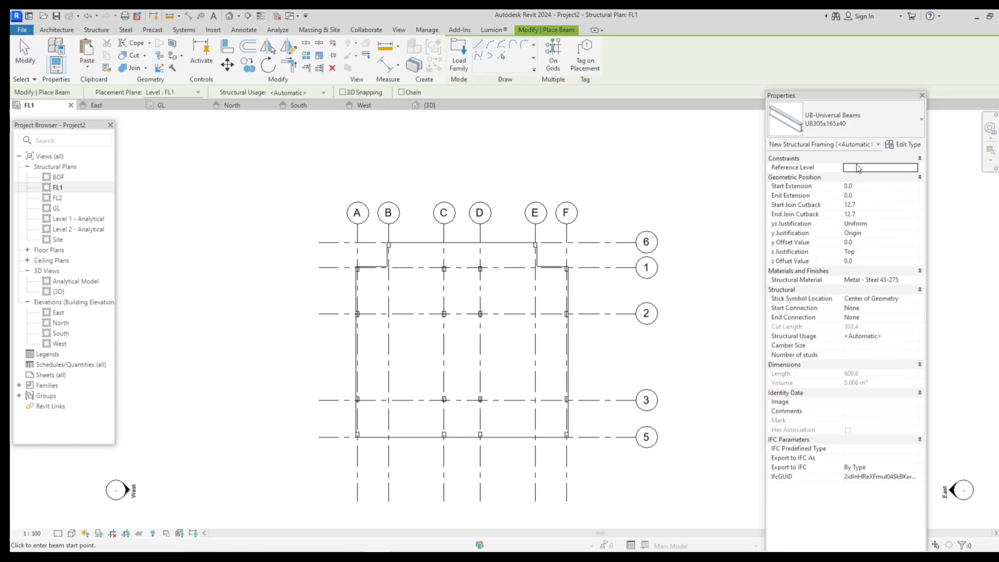
{"action": "left_click", "coordinate": [871, 130]}
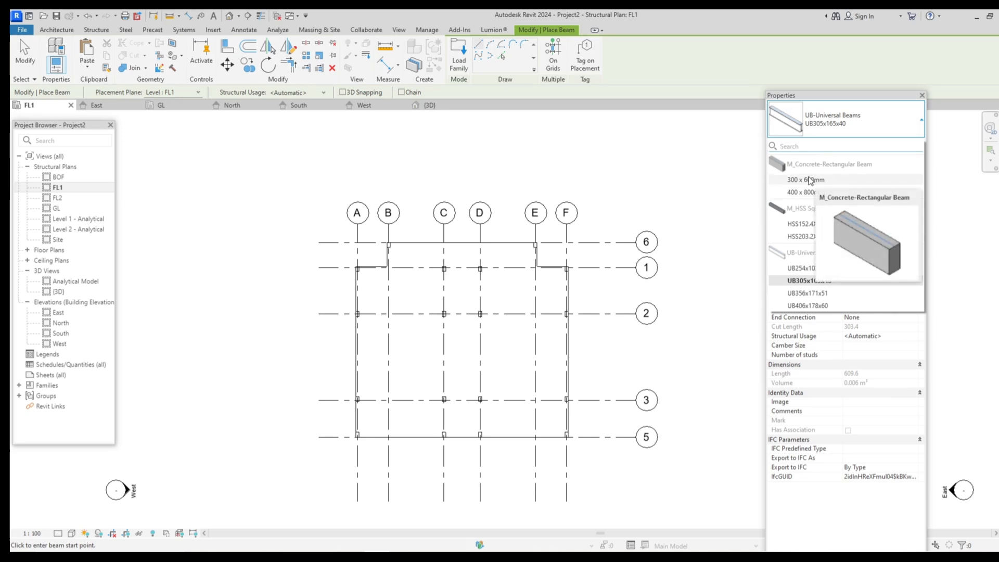
{"action": "left_click", "coordinate": [826, 183]}
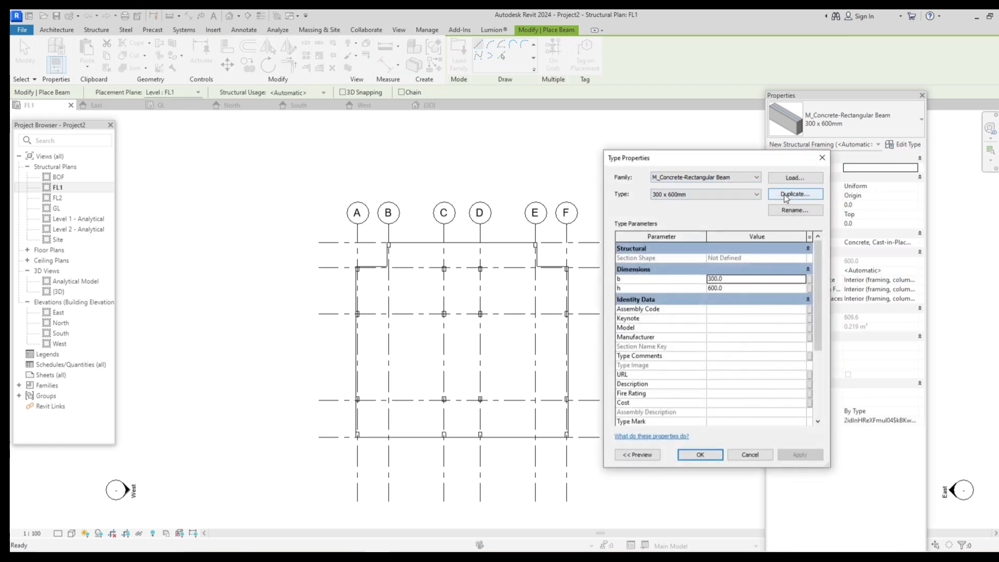
Step: Duplicate the beam type as 200 x 300mm, with b set to 200 and h to 300
{"action": "left_click", "coordinate": [786, 196]}
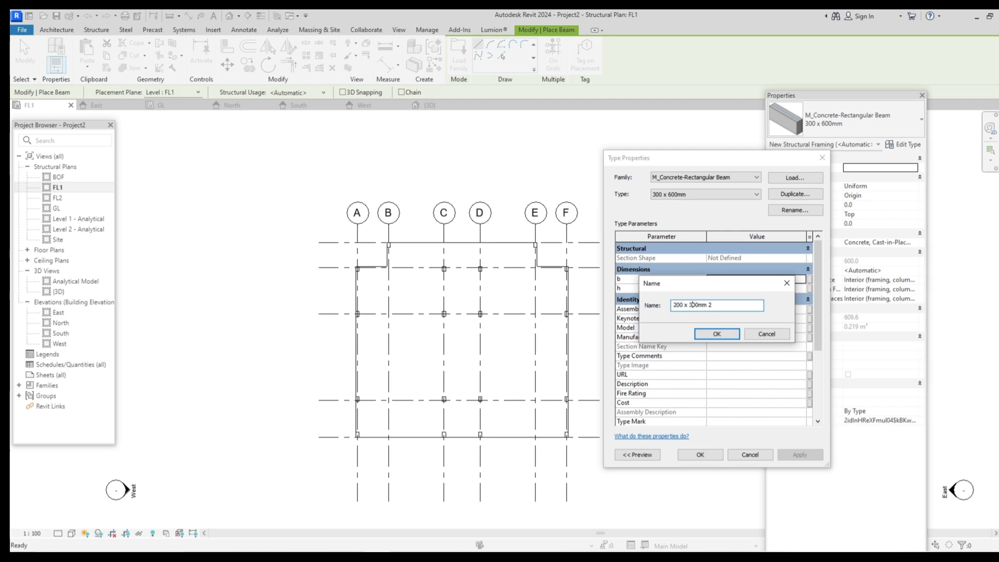
{"action": "left_click", "coordinate": [716, 333]}
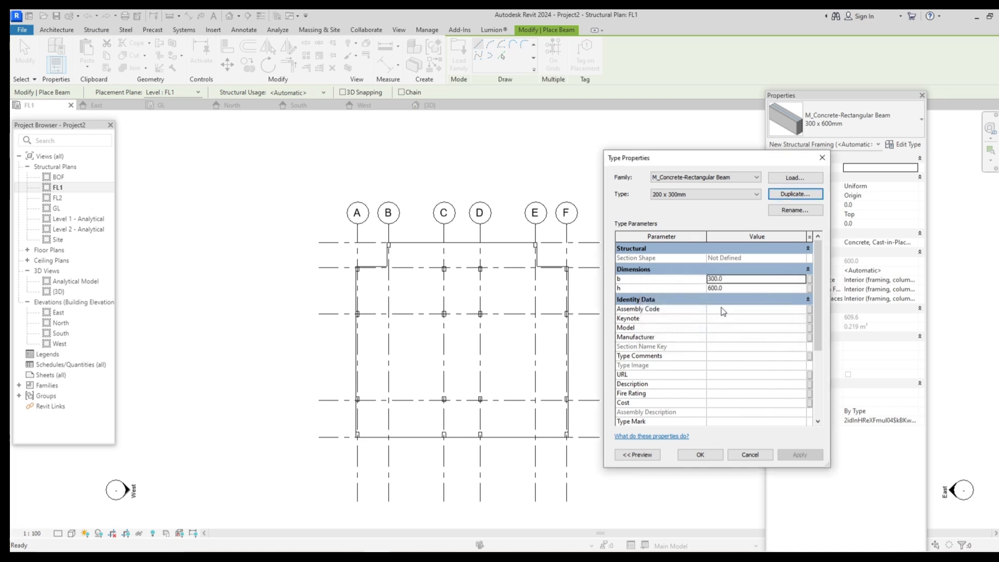
{"action": "left_click", "coordinate": [708, 278]}
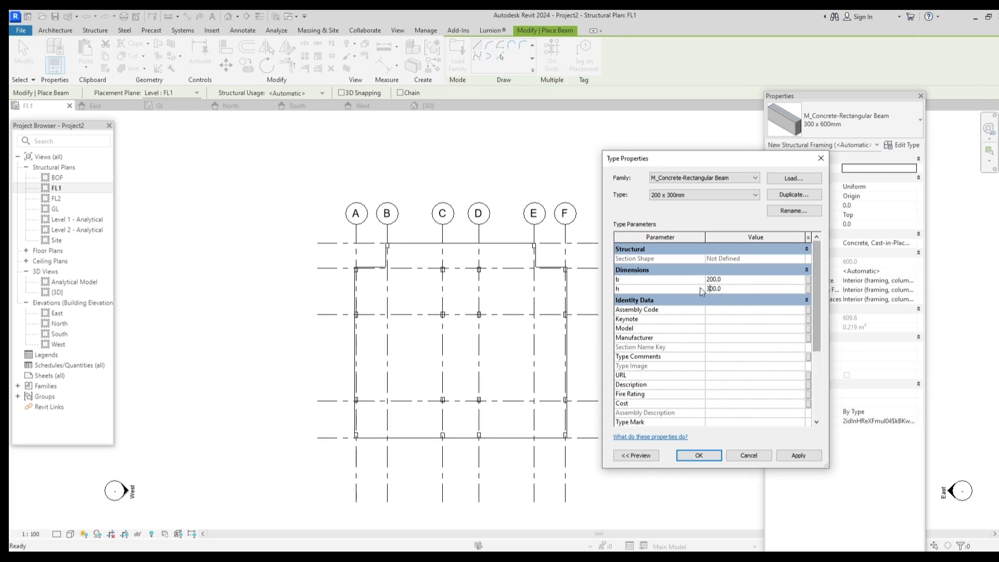
{"action": "left_click", "coordinate": [699, 456]}
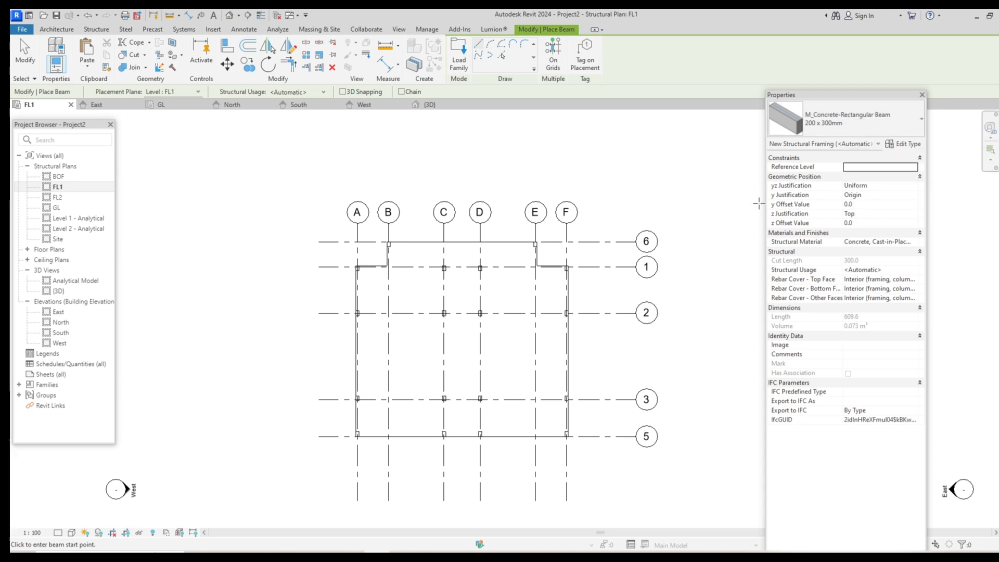
Step: Place a 200 x 300mm concrete beam along grid A, from the column at grid 1 to the column at grid 5
{"action": "scroll", "coordinate": [614, 245], "scroll_direction": "up", "scroll_amount": 2}
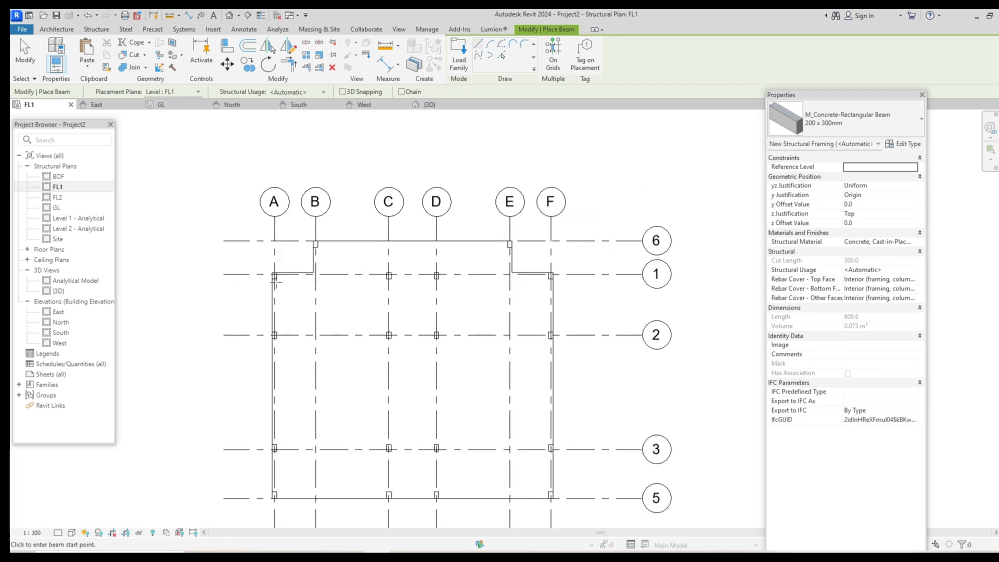
{"action": "scroll", "coordinate": [265, 283], "scroll_direction": "up", "scroll_amount": 8}
{"action": "left_click", "coordinate": [303, 265]}
{"action": "scroll", "coordinate": [298, 348], "scroll_direction": "down", "scroll_amount": 3}
{"action": "middle_click_drag", "start_coordinate": [298, 390], "coordinate": [317, 214]}
{"action": "scroll", "coordinate": [315, 343], "scroll_direction": "down", "scroll_amount": 1}
{"action": "middle_click_drag", "start_coordinate": [327, 366], "coordinate": [345, 246]}
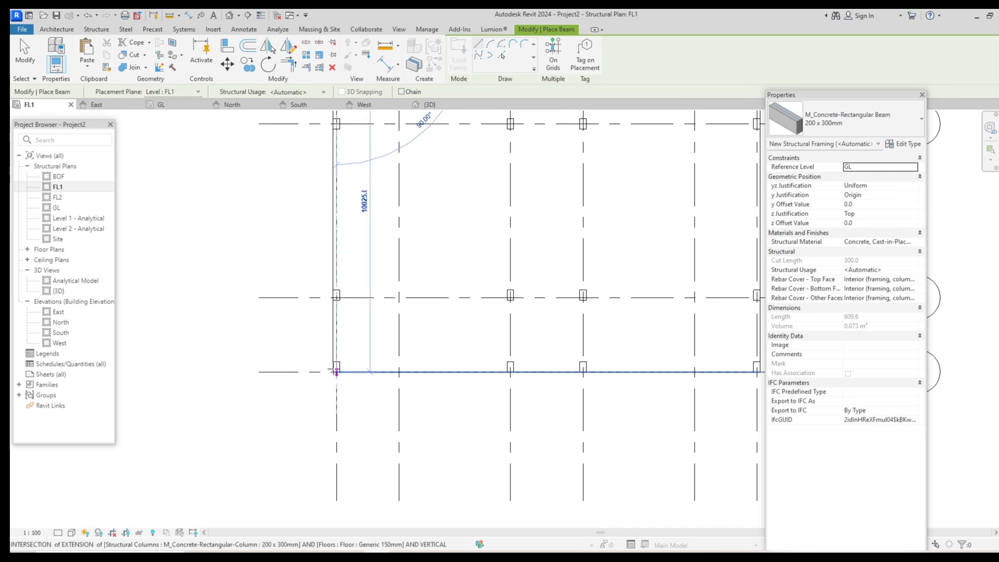
{"action": "scroll", "coordinate": [334, 370], "scroll_direction": "up", "scroll_amount": 1}
{"action": "left_click", "coordinate": [335, 371]}
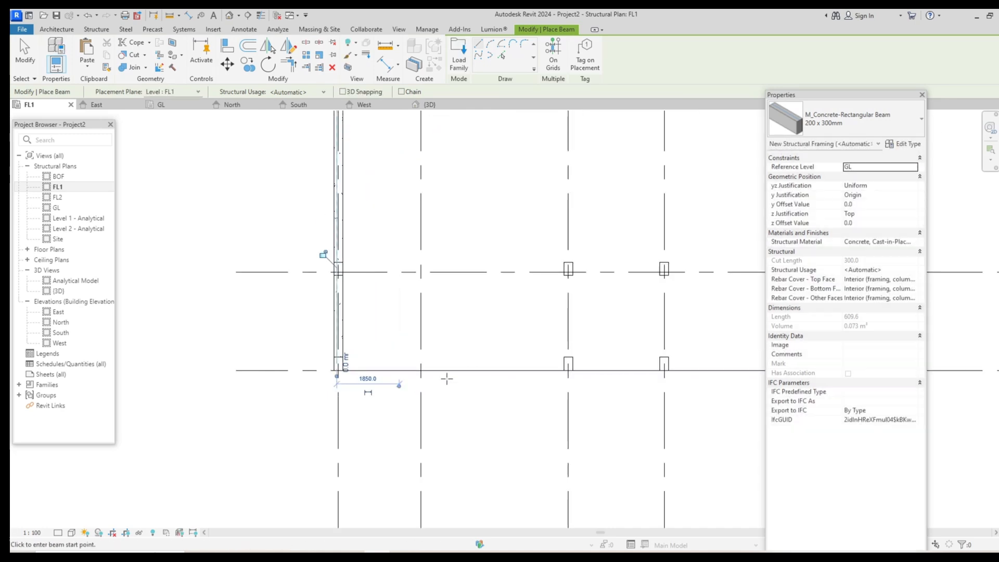
Step: Shorten the grid A beam by moving its grid 5 end back to the column at grid 3
{"action": "scroll", "coordinate": [359, 371], "scroll_direction": "down", "scroll_amount": 3}
{"action": "middle_click_drag", "start_coordinate": [483, 127], "coordinate": [431, 267]}
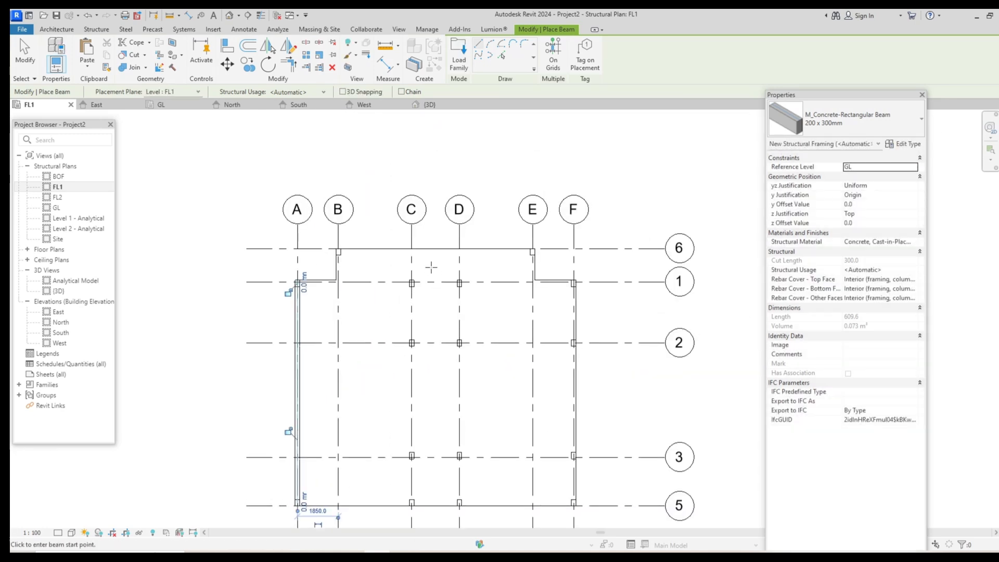
{"action": "scroll", "coordinate": [426, 273], "scroll_direction": "up", "scroll_amount": 2}
{"action": "scroll", "coordinate": [323, 473], "scroll_direction": "down", "scroll_amount": 3}
{"action": "middle_click_drag", "start_coordinate": [323, 472], "coordinate": [390, 317]}
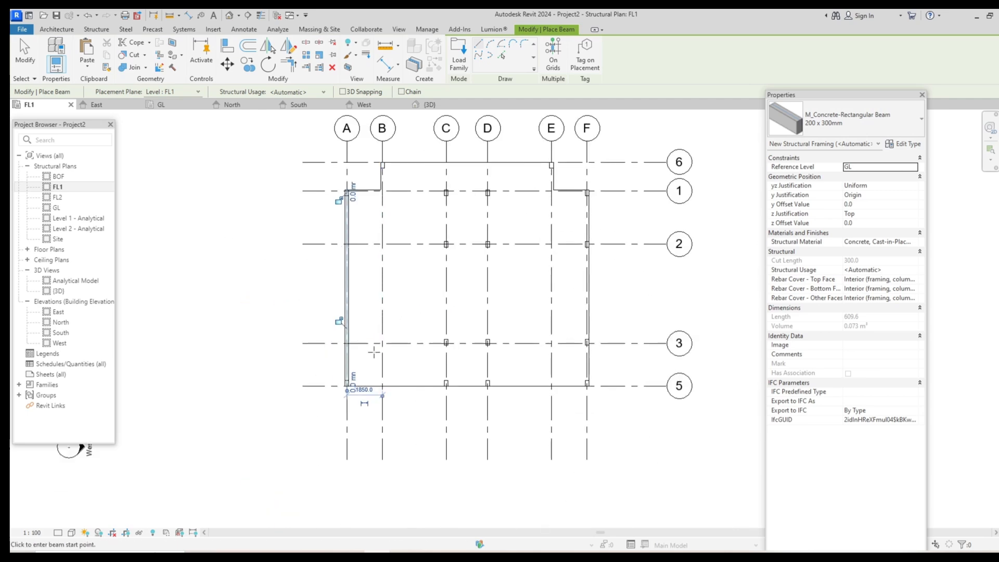
{"action": "key", "text": "Escape"}
{"action": "key", "text": "Escape"}
{"action": "scroll", "coordinate": [350, 364], "scroll_direction": "up", "scroll_amount": 1}
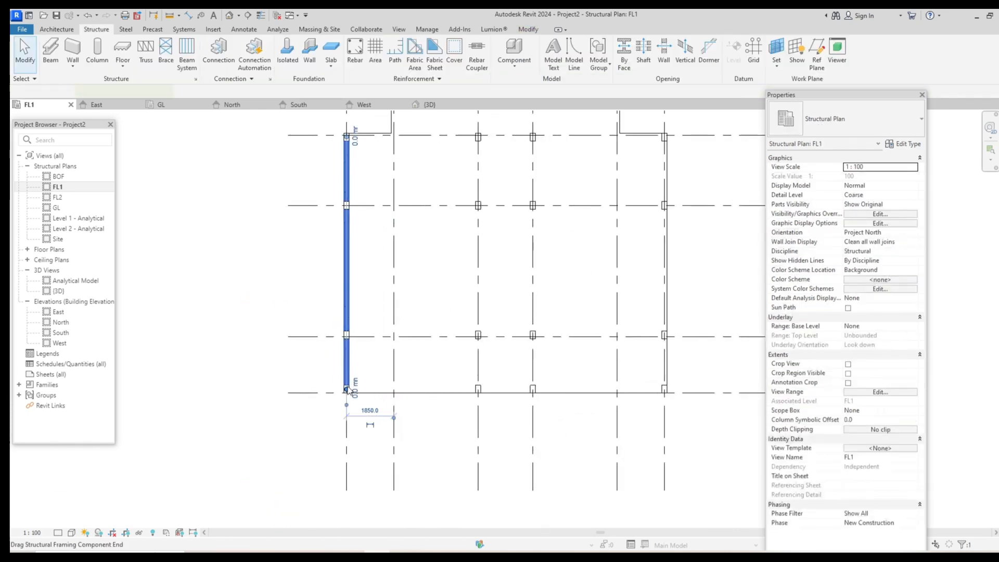
{"action": "left_click", "coordinate": [347, 389]}
{"action": "scroll", "coordinate": [346, 392], "scroll_direction": "up", "scroll_amount": 1}
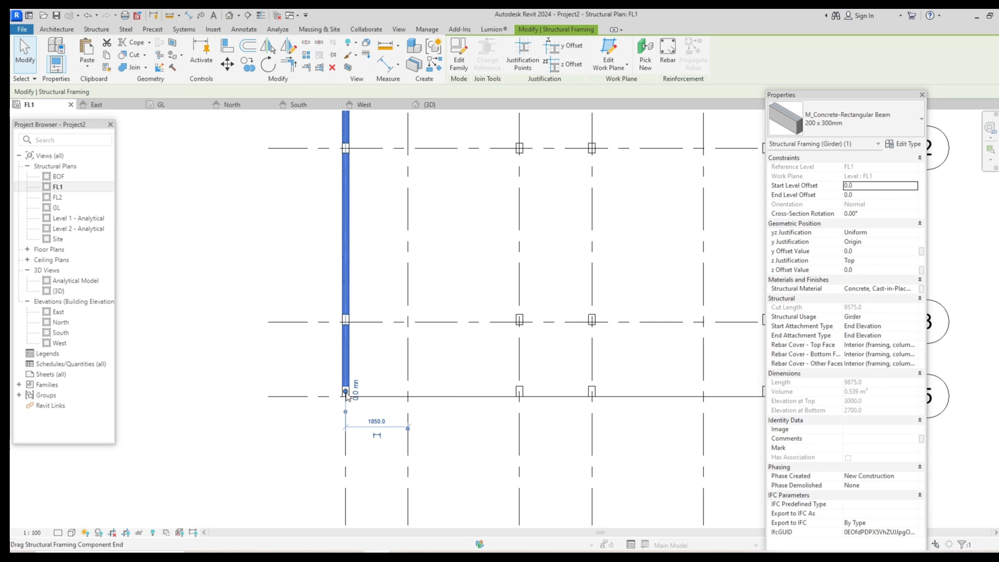
{"action": "scroll", "coordinate": [346, 393], "scroll_direction": "up", "scroll_amount": 2}
{"action": "left_click_drag", "start_coordinate": [345, 392], "coordinate": [348, 337]}
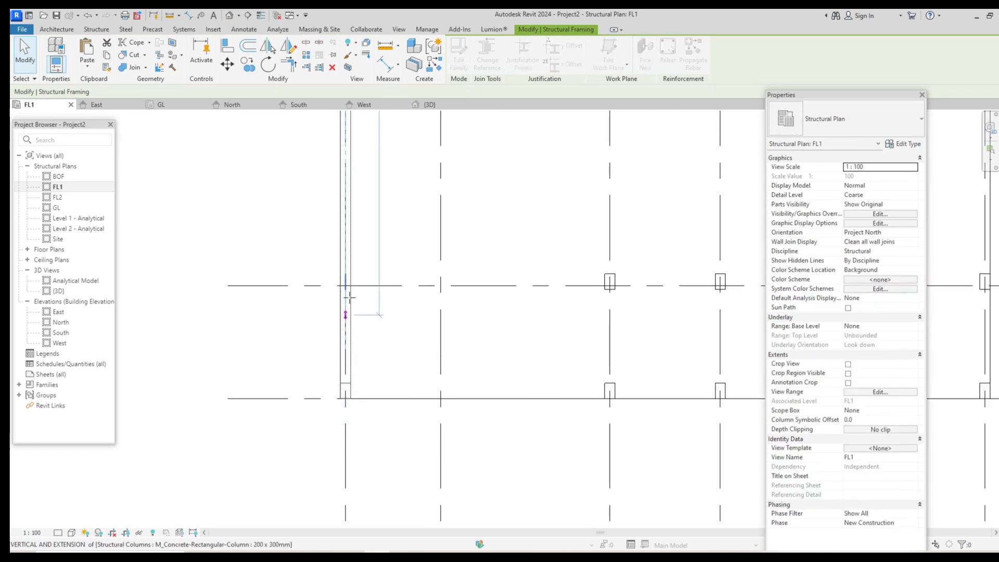
{"action": "left_click_drag", "start_coordinate": [349, 297], "coordinate": [346, 287]}
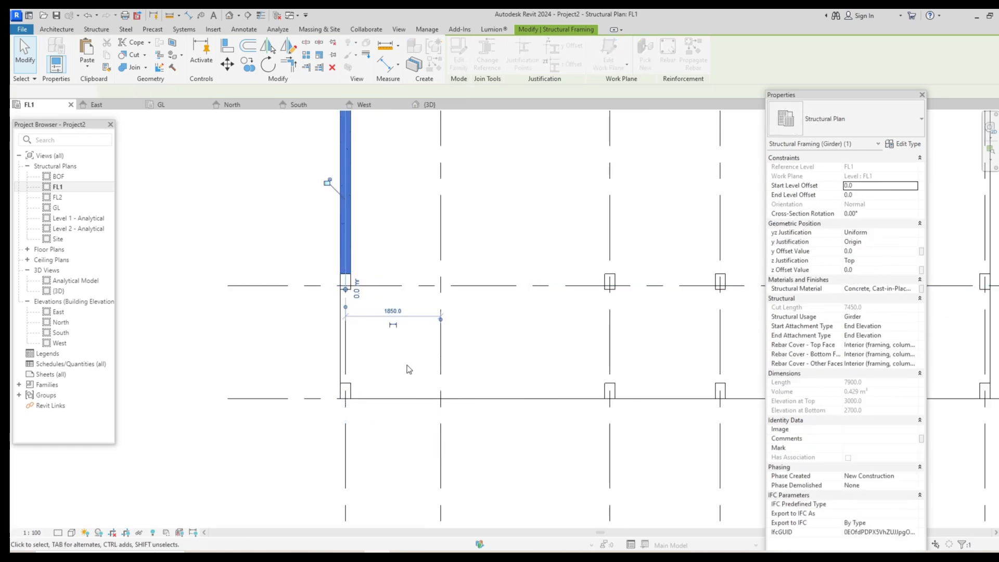
{"action": "scroll", "coordinate": [408, 368], "scroll_direction": "down", "scroll_amount": 3}
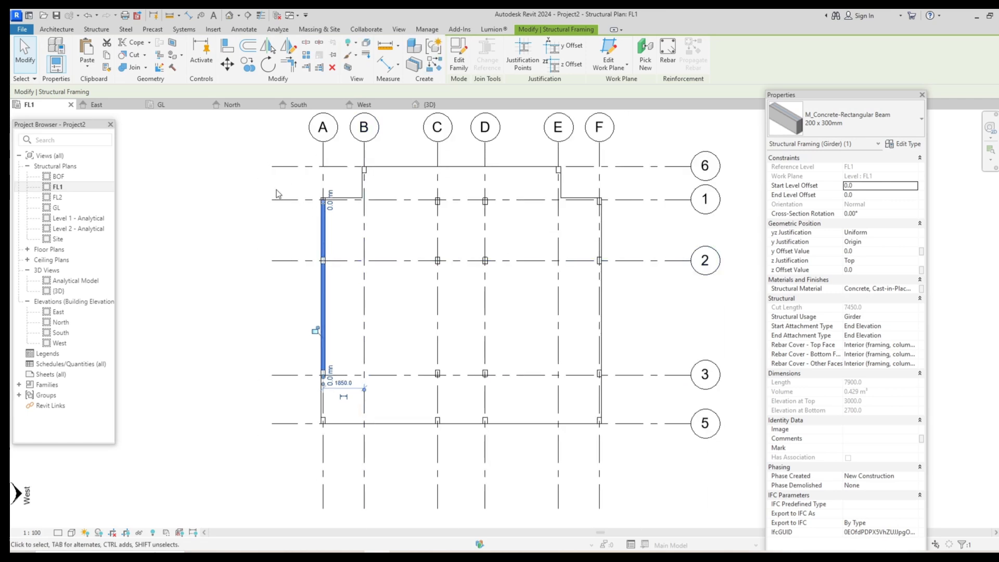
{"action": "left_click", "coordinate": [297, 219]}
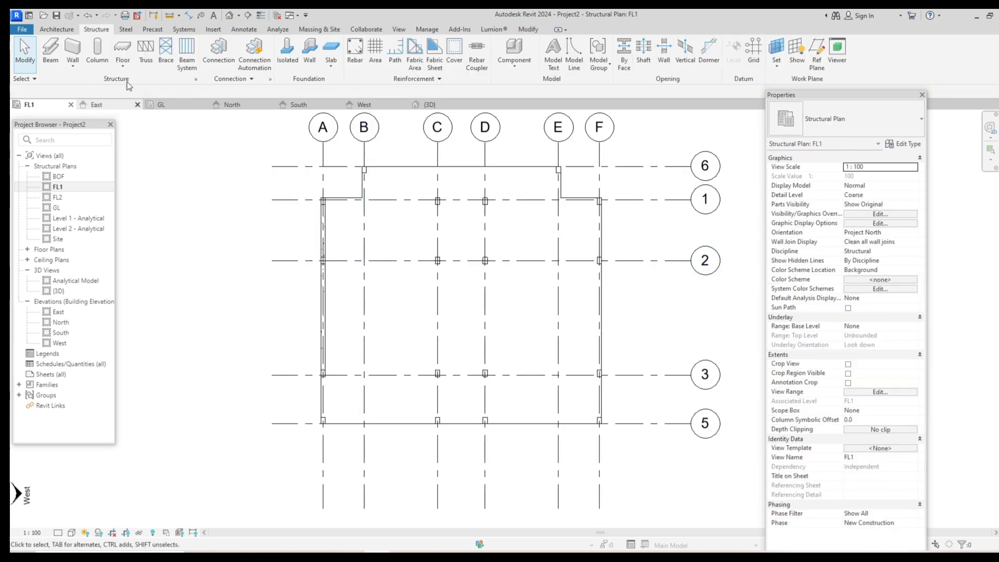
Step: Place a 200 x 300mm beam along grid C, from the column at grid 1 to the column at grid 3
{"action": "left_click", "coordinate": [50, 52]}
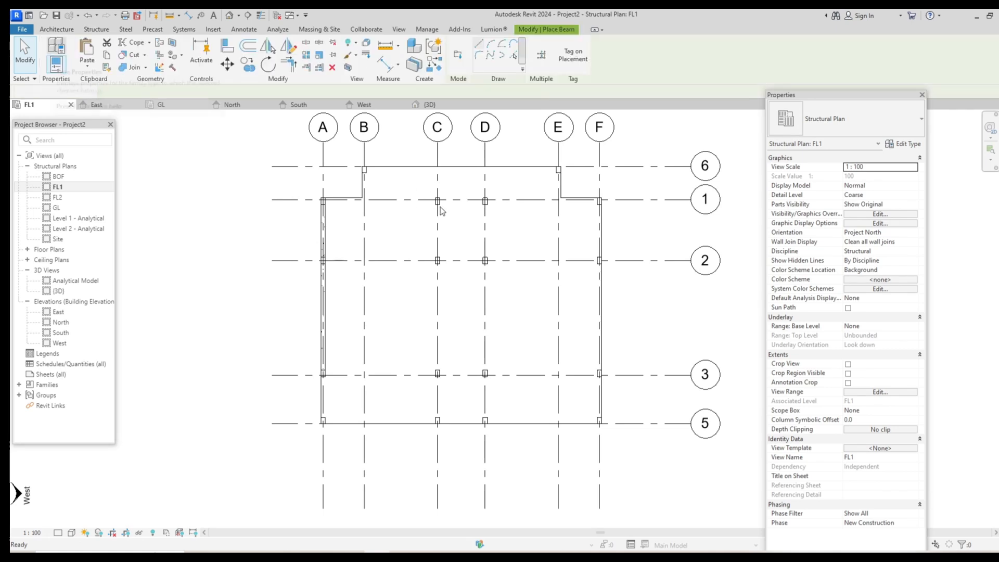
{"action": "scroll", "coordinate": [436, 199], "scroll_direction": "up", "scroll_amount": 2}
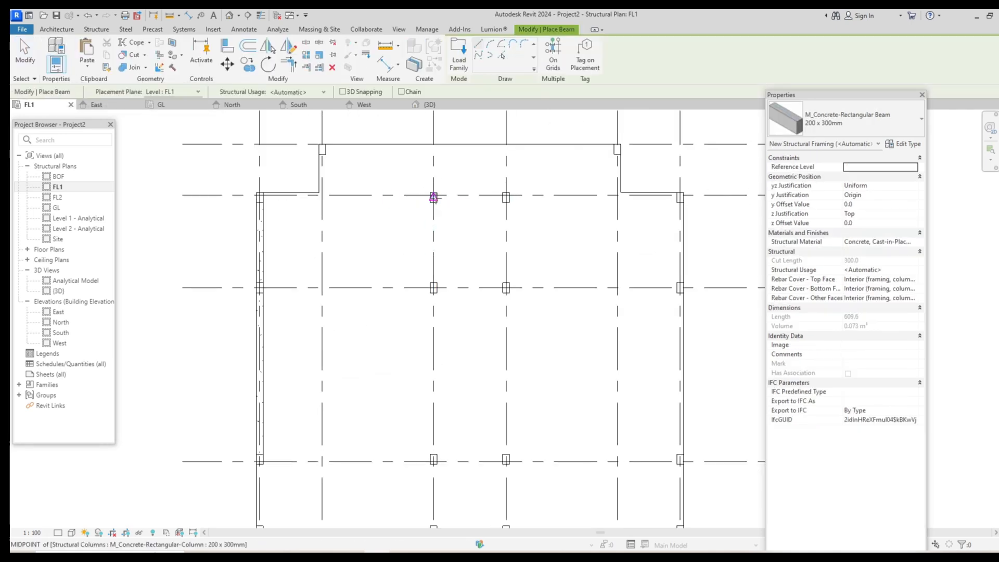
{"action": "left_click", "coordinate": [434, 198]}
{"action": "middle_click_drag", "start_coordinate": [433, 287], "coordinate": [454, 203]}
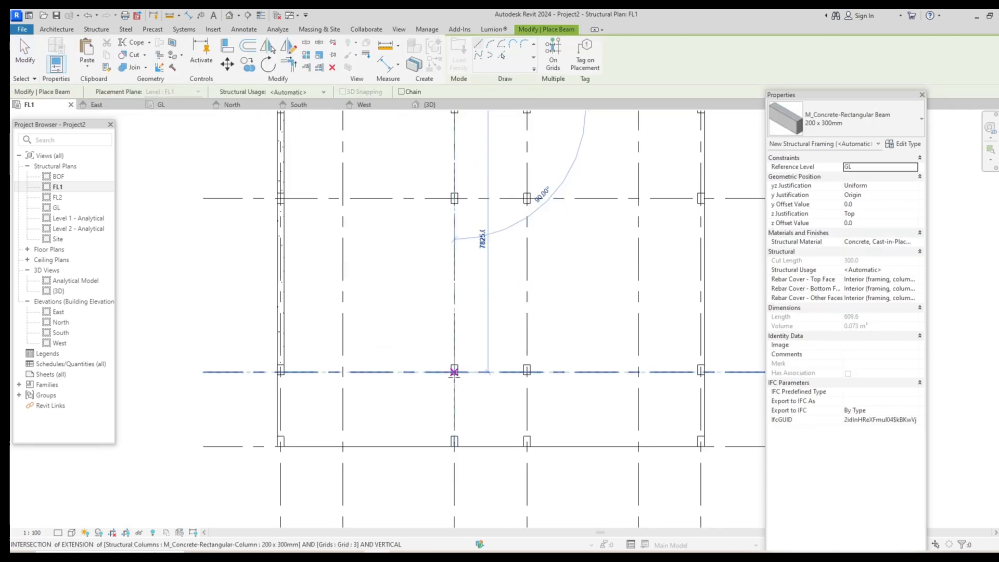
{"action": "left_click", "coordinate": [454, 369]}
Step: Place a 200 x 300mm beam along grid D between the columns at grids 1 and 3
{"action": "scroll", "coordinate": [479, 334], "scroll_direction": "down", "scroll_amount": 1}
{"action": "middle_click_drag", "start_coordinate": [530, 272], "coordinate": [485, 342]}
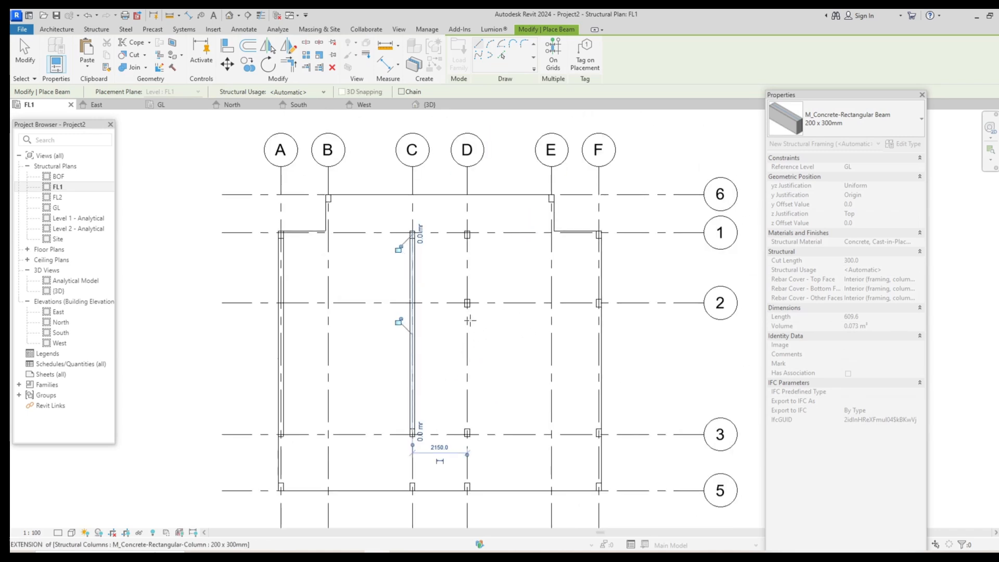
{"action": "scroll", "coordinate": [466, 235], "scroll_direction": "up", "scroll_amount": 1}
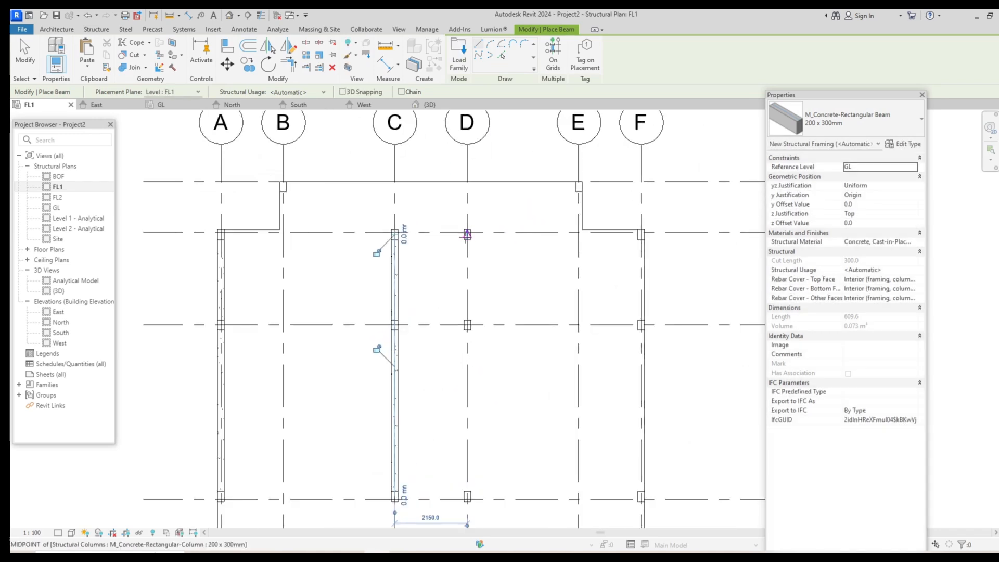
{"action": "left_click", "coordinate": [467, 235]}
{"action": "scroll", "coordinate": [467, 346], "scroll_direction": "down", "scroll_amount": 1}
{"action": "middle_click_drag", "start_coordinate": [466, 345], "coordinate": [465, 181]}
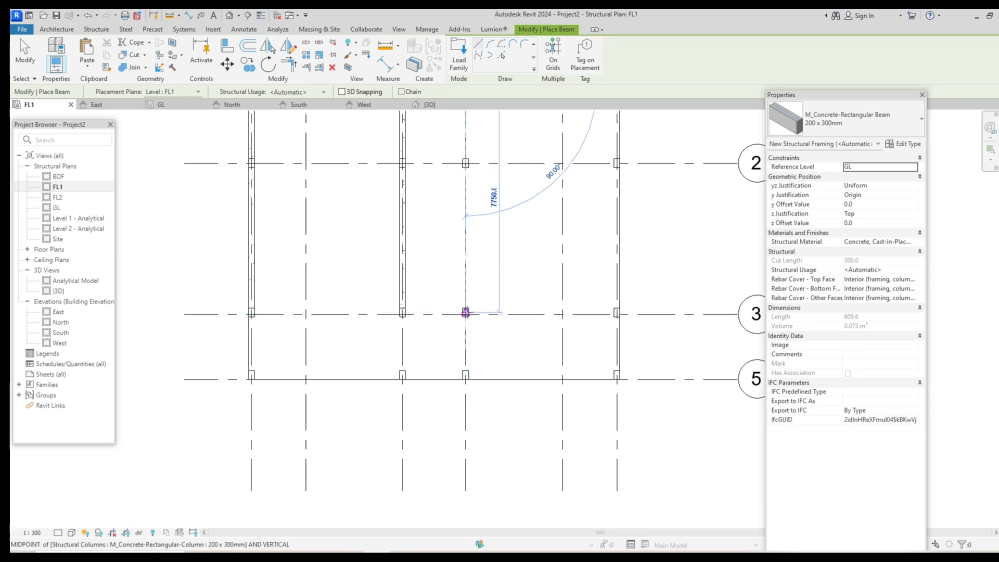
{"action": "left_click", "coordinate": [466, 313]}
Step: Place a 200 x 300mm beam along grid F between the columns at grids 1 and 3
{"action": "scroll", "coordinate": [525, 271], "scroll_direction": "down", "scroll_amount": 2}
{"action": "middle_click_drag", "start_coordinate": [530, 299], "coordinate": [470, 389]}
{"action": "scroll", "coordinate": [531, 227], "scroll_direction": "up", "scroll_amount": 1}
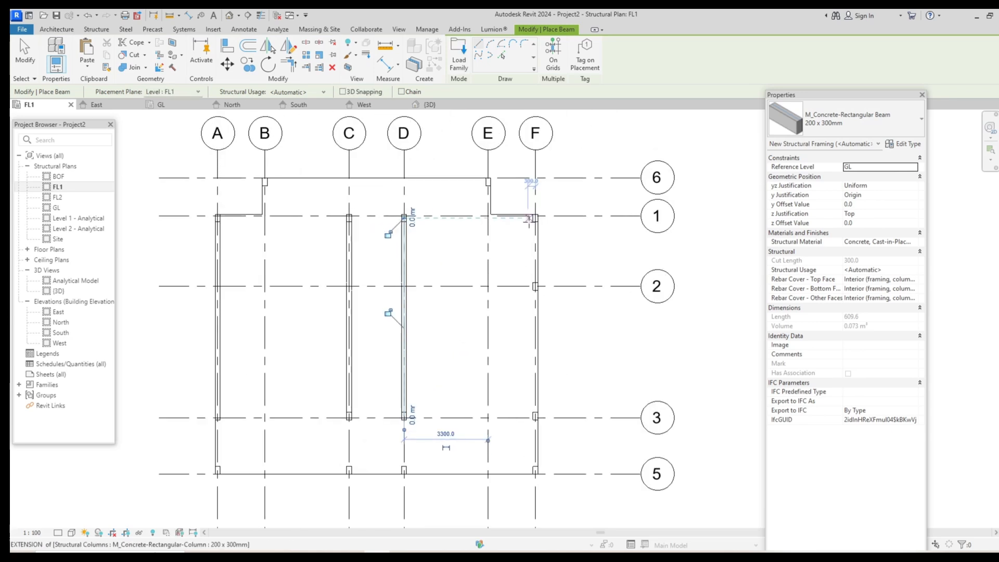
{"action": "left_click", "coordinate": [535, 218]}
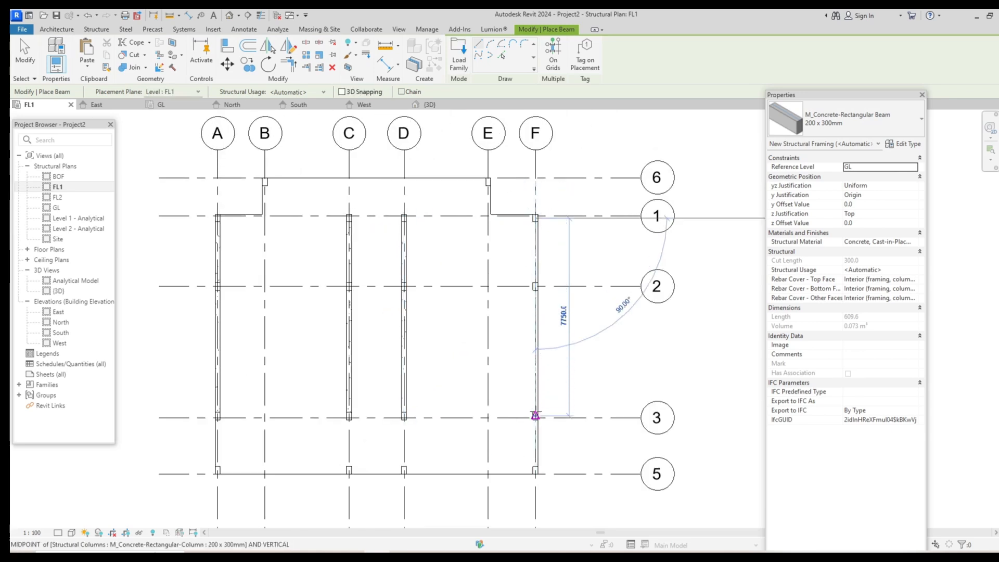
{"action": "left_click", "coordinate": [529, 396]}
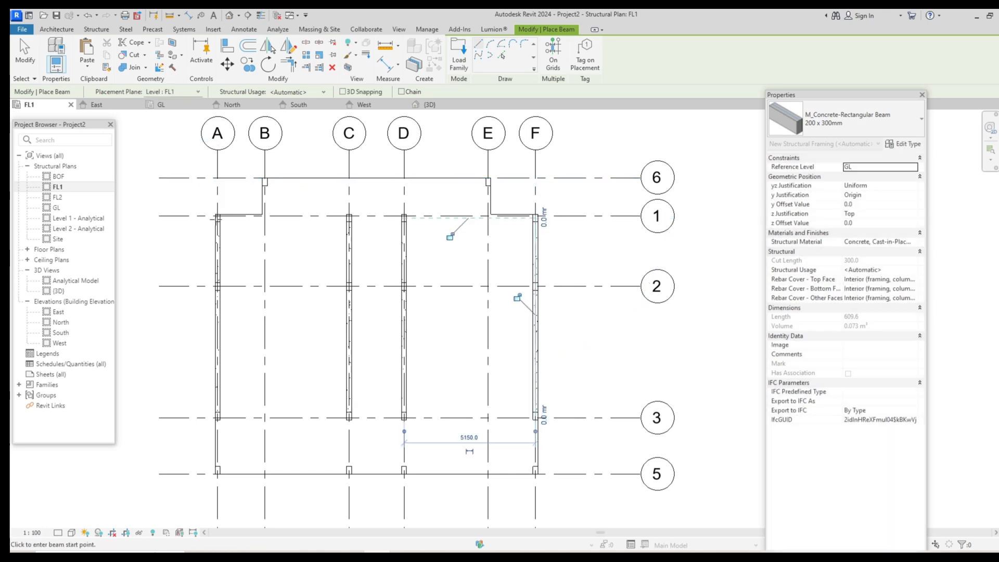
Step: Place a continuous 200 x 300mm beam along grid 1, from the column at grid A to the column at grid F
{"action": "scroll", "coordinate": [220, 219], "scroll_direction": "up", "scroll_amount": 1}
{"action": "left_click", "coordinate": [222, 218]}
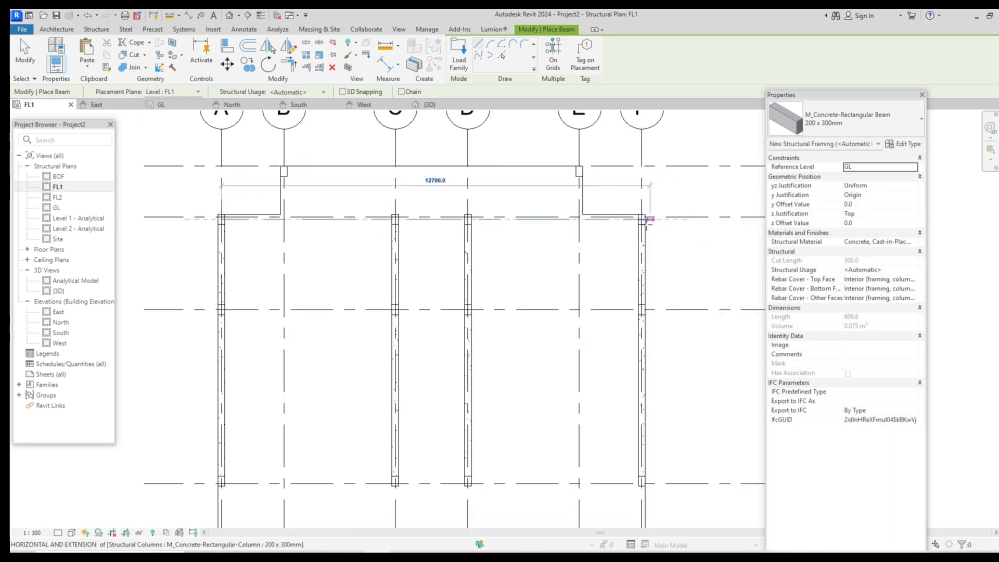
{"action": "left_click", "coordinate": [641, 219]}
Step: Place two 200 x 300mm beams along grid 2, one between grids A and C and one between grids D and F
{"action": "scroll", "coordinate": [645, 218], "scroll_direction": "down", "scroll_amount": 1}
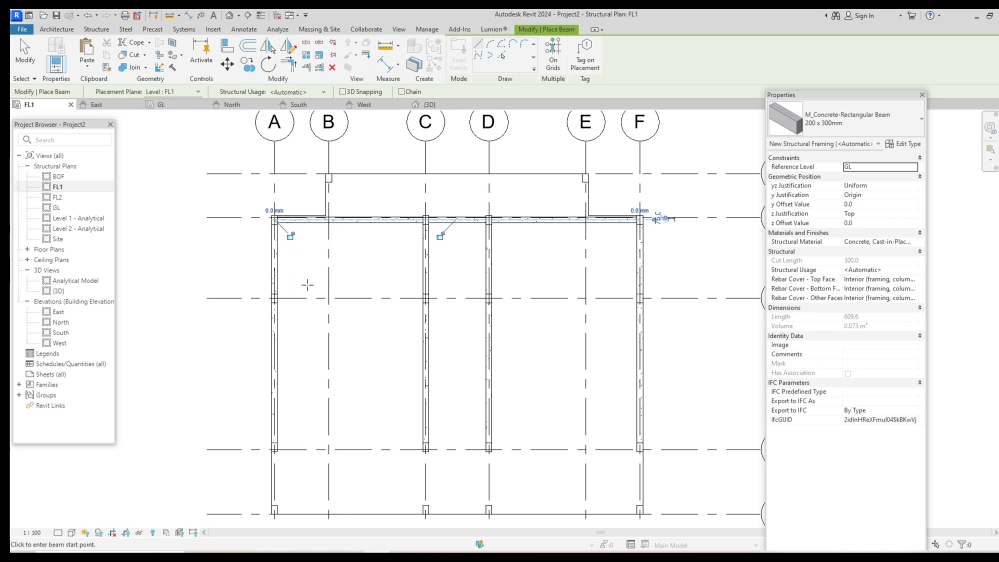
{"action": "left_click", "coordinate": [274, 297]}
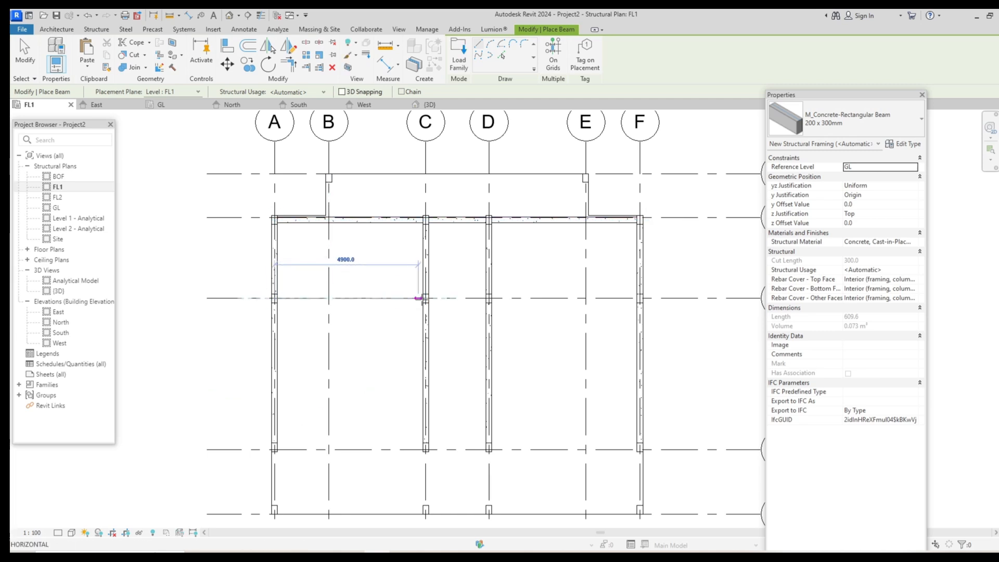
{"action": "left_click", "coordinate": [425, 298]}
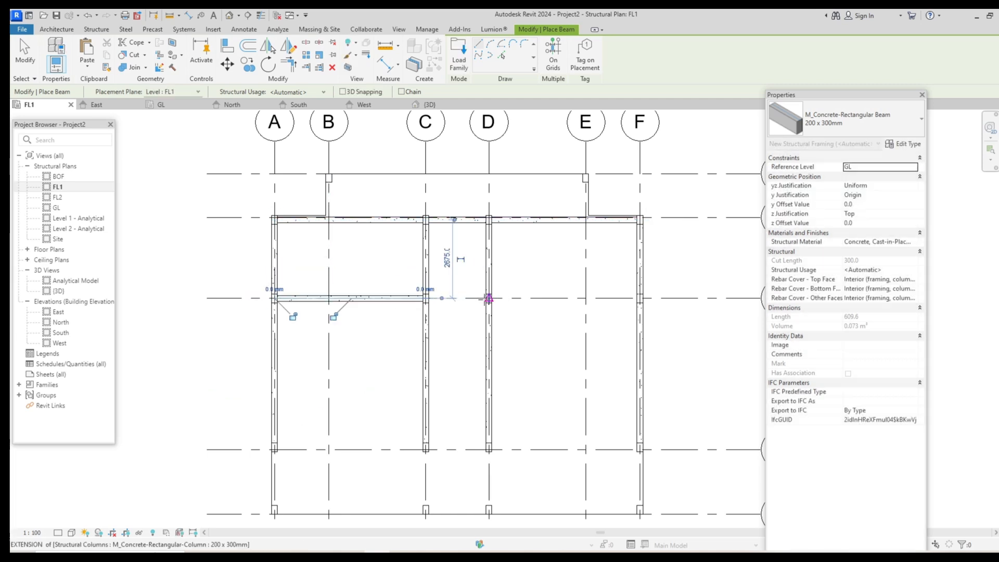
{"action": "left_click", "coordinate": [640, 298]}
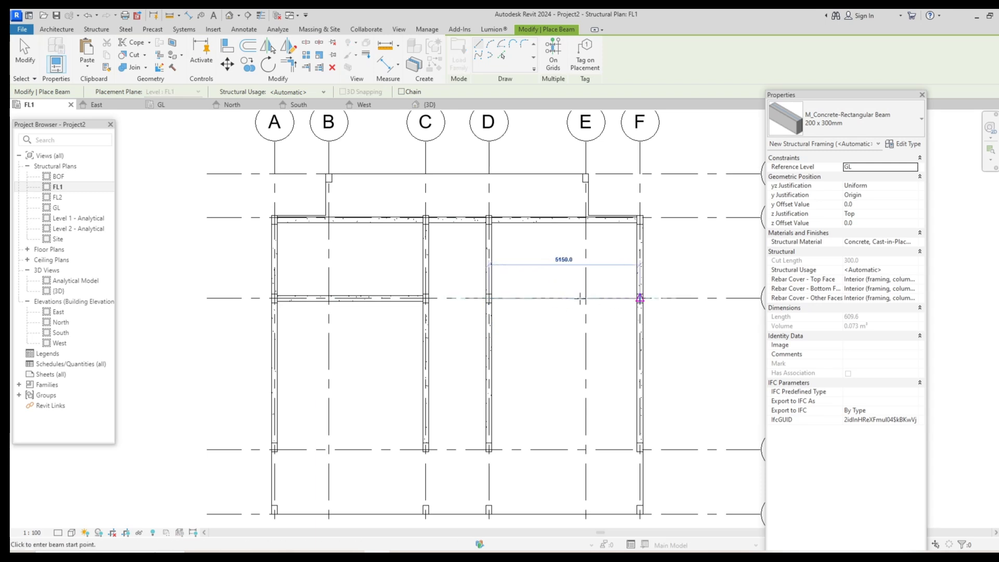
{"action": "left_click", "coordinate": [489, 298]}
Step: Place a 200 x 300mm beam along grid 3, from the column at grid A to the column at grid C
{"action": "scroll", "coordinate": [577, 302], "scroll_direction": "down", "scroll_amount": 1}
{"action": "middle_click_drag", "start_coordinate": [542, 303], "coordinate": [543, 226]}
{"action": "scroll", "coordinate": [388, 365], "scroll_direction": "up", "scroll_amount": 2}
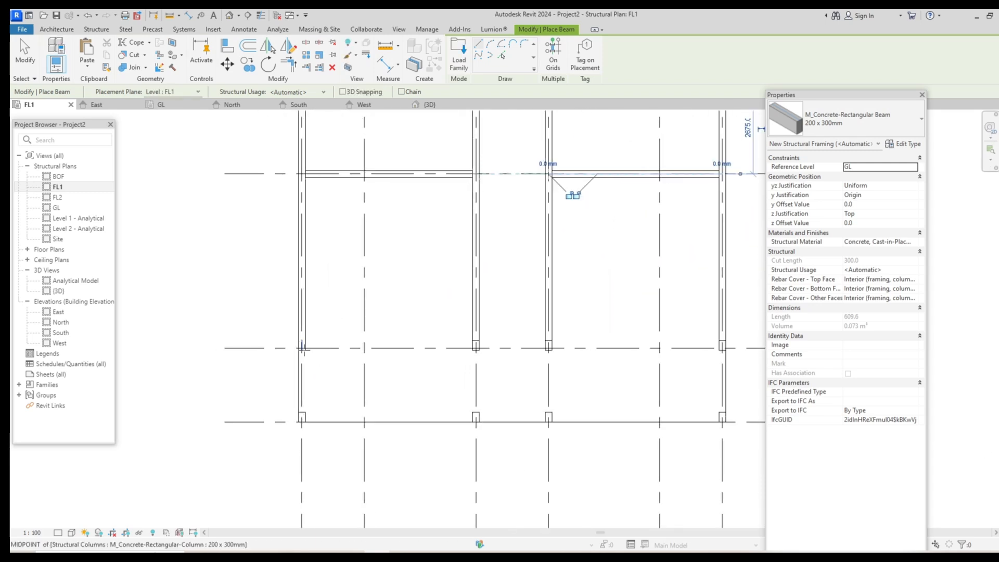
{"action": "left_click", "coordinate": [301, 345]}
{"action": "left_click", "coordinate": [475, 345]}
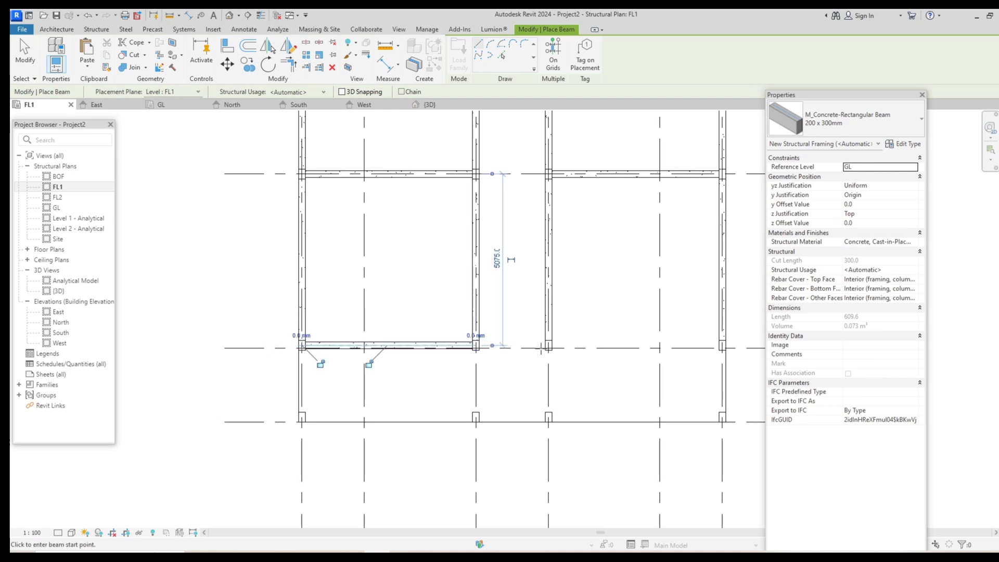
Step: Stop placing beams and stretch the grid C end of the grid 3 beam to the column at grid F
{"action": "key", "text": "Escape"}
{"action": "key", "text": "Escape"}
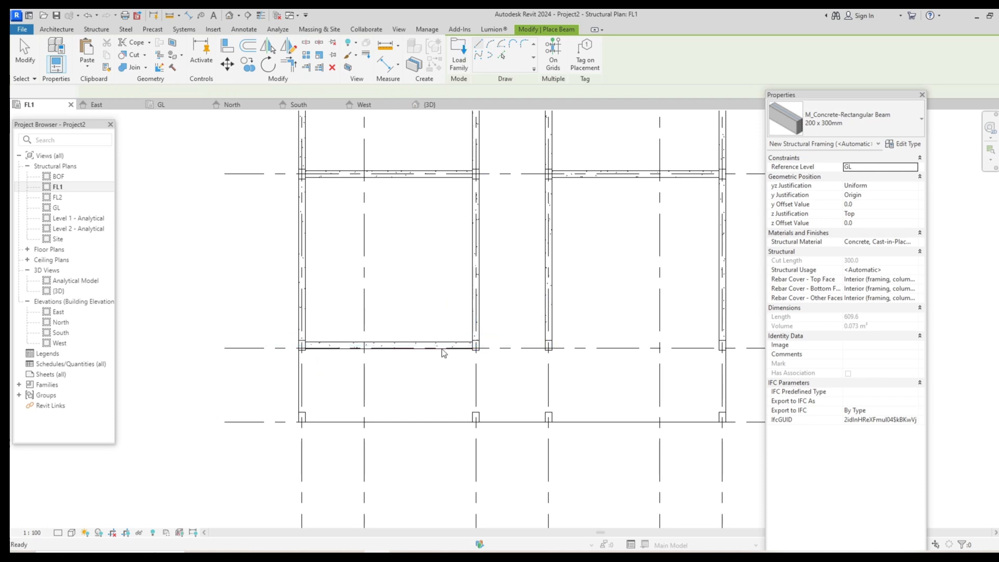
{"action": "left_click", "coordinate": [441, 348]}
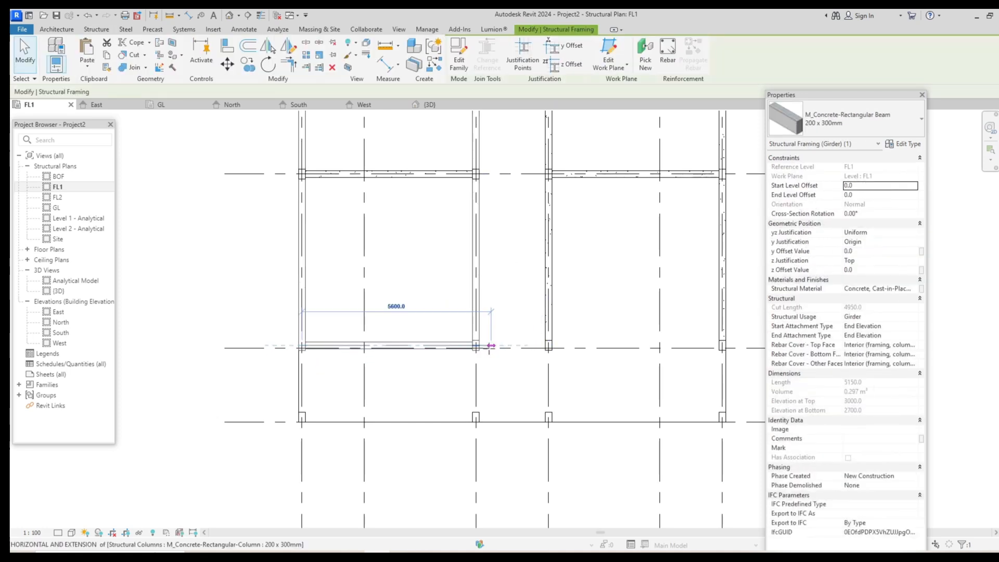
{"action": "key", "text": "Escape"}
{"action": "left_click", "coordinate": [464, 348]}
{"action": "middle_click_drag", "start_coordinate": [503, 347], "coordinate": [366, 326]}
{"action": "left_click_drag", "start_coordinate": [355, 326], "coordinate": [584, 327]}
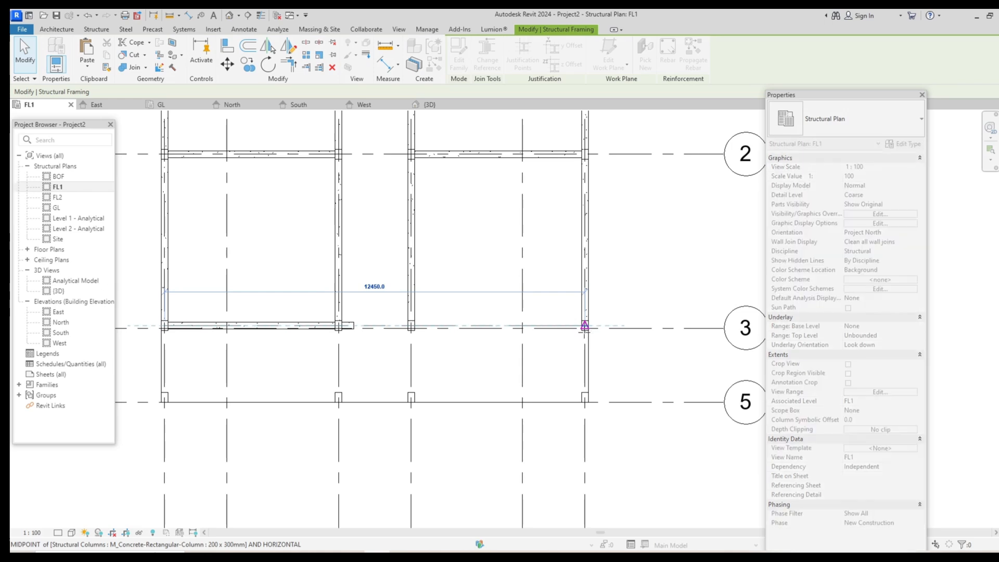
{"action": "left_click", "coordinate": [519, 303]}
Step: Align the outer face of the grid 1 beam with the adjoining floor edge near grid A
{"action": "scroll", "coordinate": [543, 313], "scroll_direction": "down", "scroll_amount": 3}
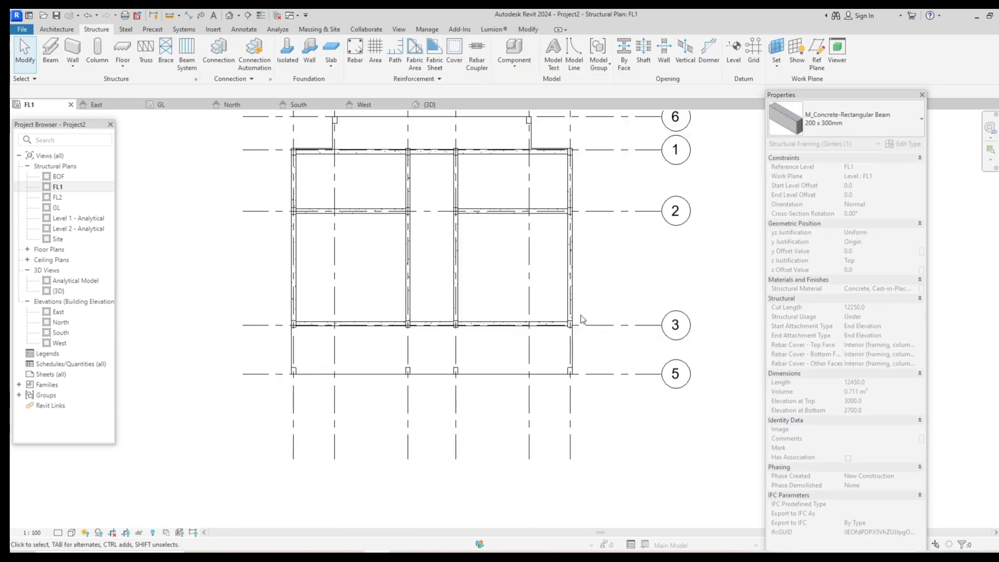
{"action": "middle_click_drag", "start_coordinate": [579, 315], "coordinate": [572, 369]}
{"action": "scroll", "coordinate": [432, 280], "scroll_direction": "up", "scroll_amount": 2}
{"action": "scroll", "coordinate": [338, 207], "scroll_direction": "up", "scroll_amount": 3}
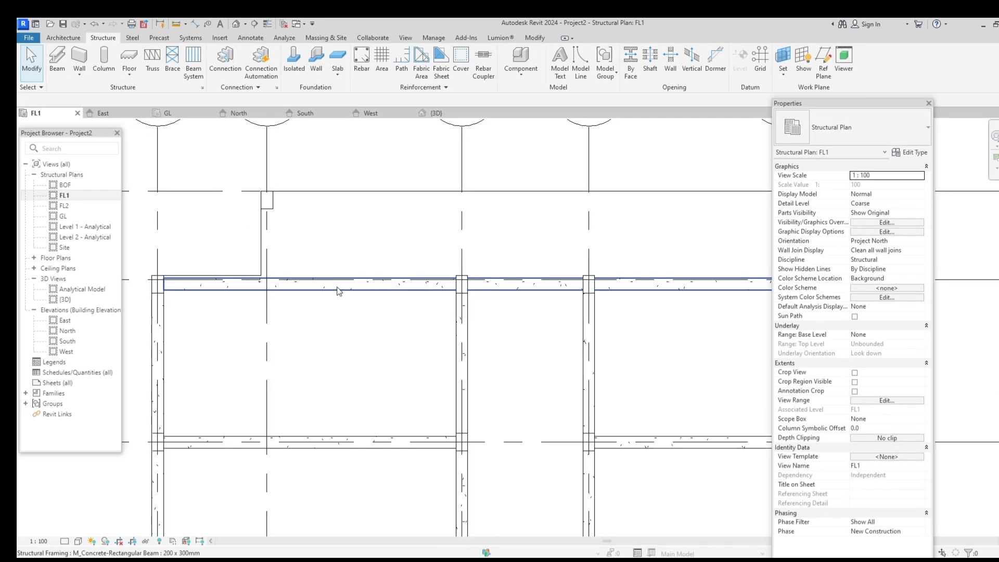
{"action": "scroll", "coordinate": [180, 283], "scroll_direction": "up", "scroll_amount": 2}
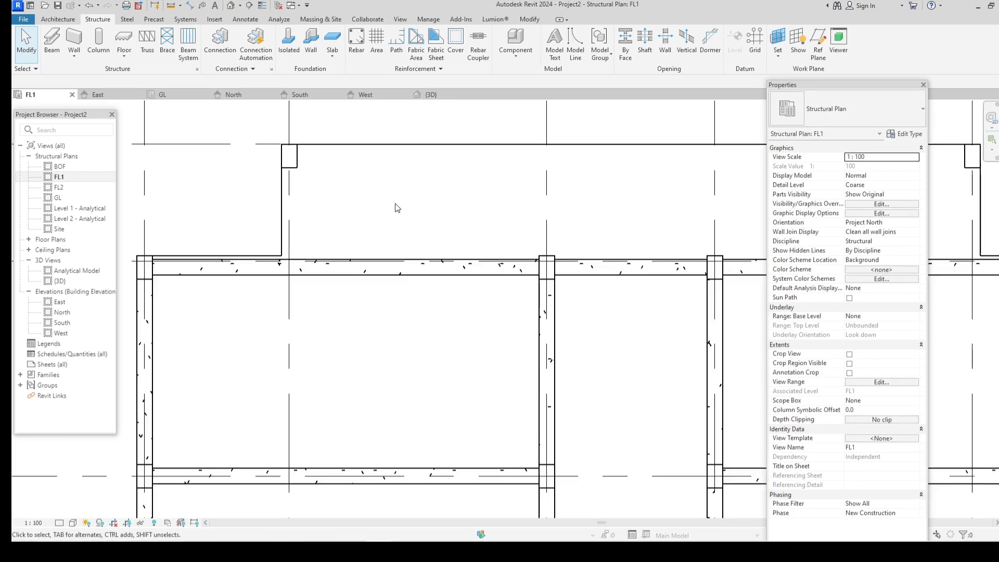
{"action": "key", "text": "a"}
{"action": "key", "text": "l"}
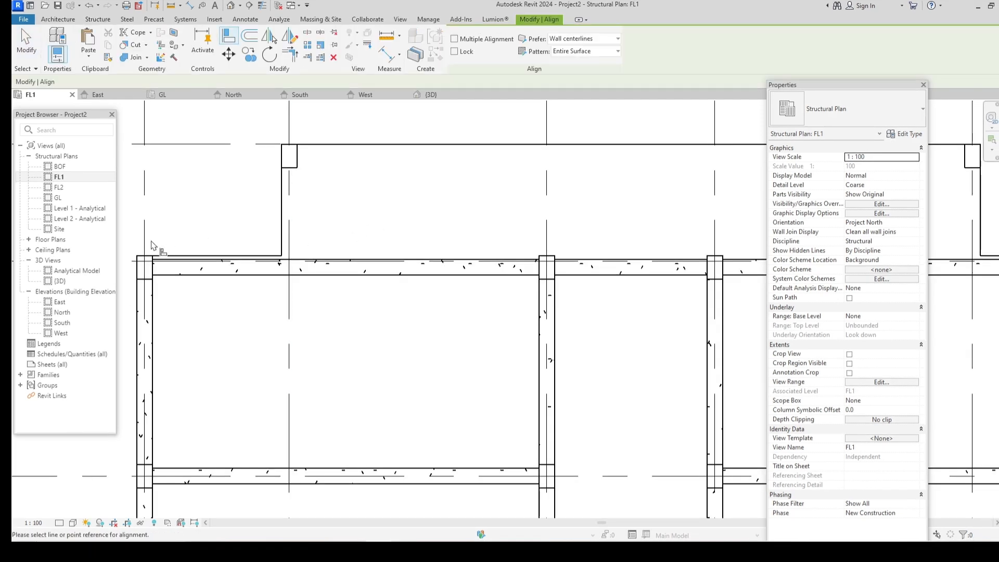
{"action": "scroll", "coordinate": [149, 255], "scroll_direction": "up", "scroll_amount": 3}
{"action": "scroll", "coordinate": [145, 255], "scroll_direction": "up", "scroll_amount": 2}
{"action": "left_click", "coordinate": [140, 254]}
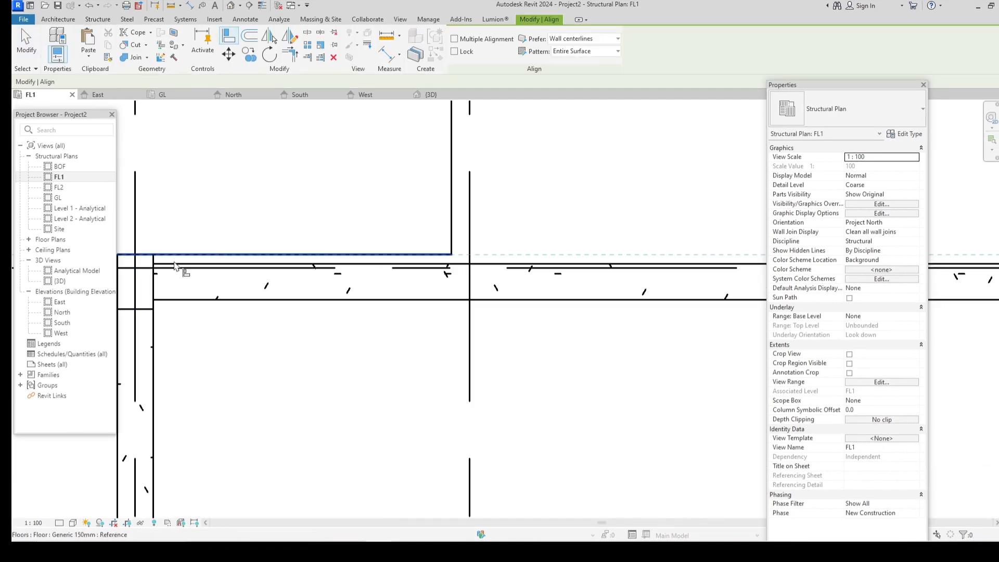
{"action": "left_click", "coordinate": [501, 269]}
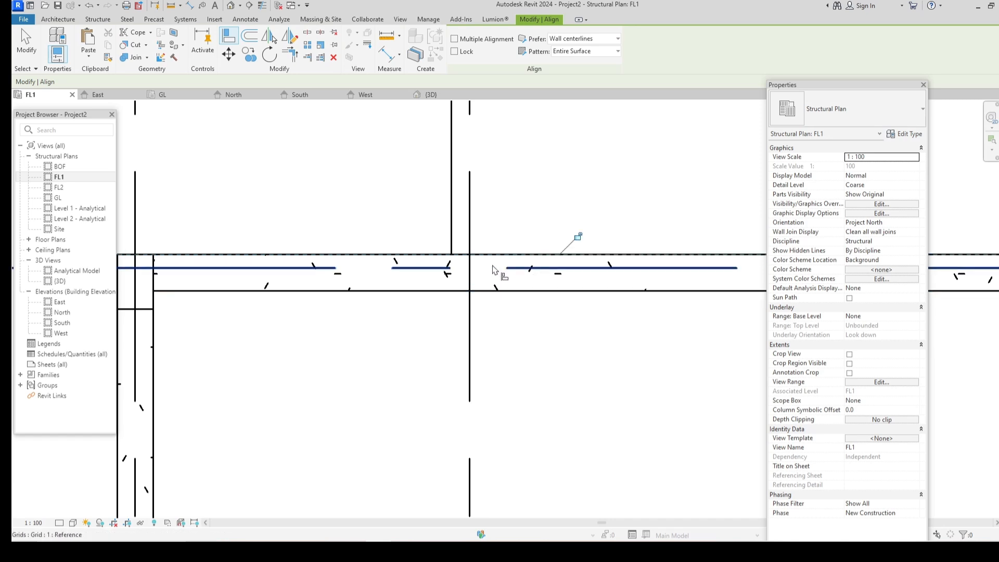
Step: Align the lower face of the grid 3 beam with the lower face of the column at grid A
{"action": "scroll", "coordinate": [448, 276], "scroll_direction": "down", "scroll_amount": 3}
{"action": "scroll", "coordinate": [270, 260], "scroll_direction": "down", "scroll_amount": 3}
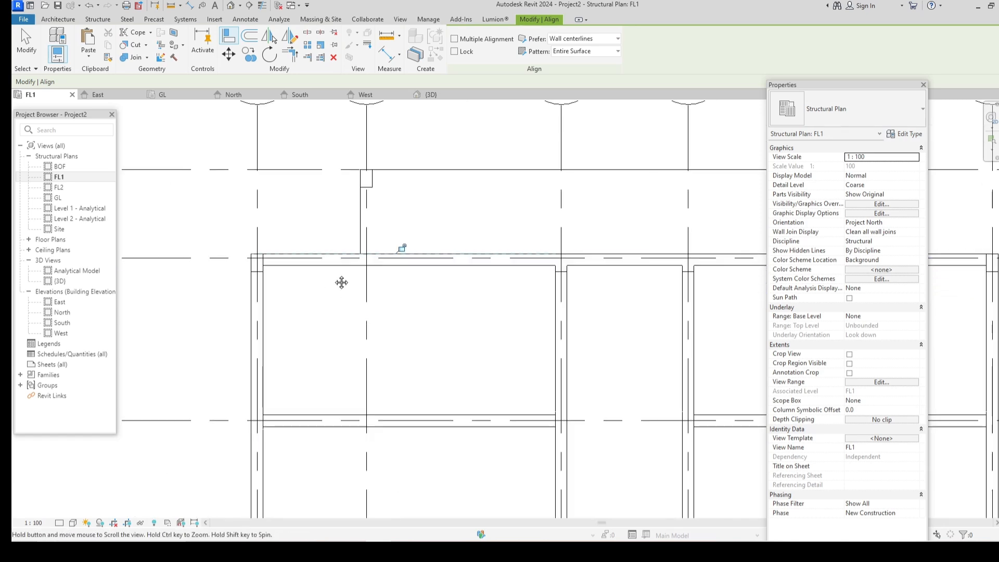
{"action": "middle_click_drag", "start_coordinate": [341, 281], "coordinate": [336, 182]}
{"action": "scroll", "coordinate": [336, 182], "scroll_direction": "down", "scroll_amount": 2}
{"action": "middle_click_drag", "start_coordinate": [379, 290], "coordinate": [375, 181]}
{"action": "scroll", "coordinate": [377, 188], "scroll_direction": "down", "scroll_amount": 1}
{"action": "scroll", "coordinate": [280, 317], "scroll_direction": "up", "scroll_amount": 4}
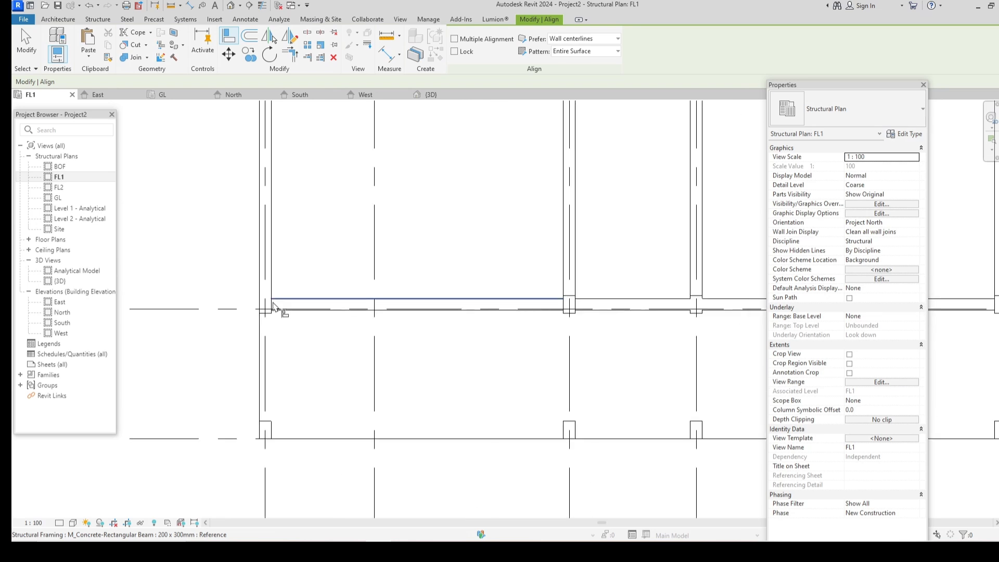
{"action": "key", "text": "Escape"}
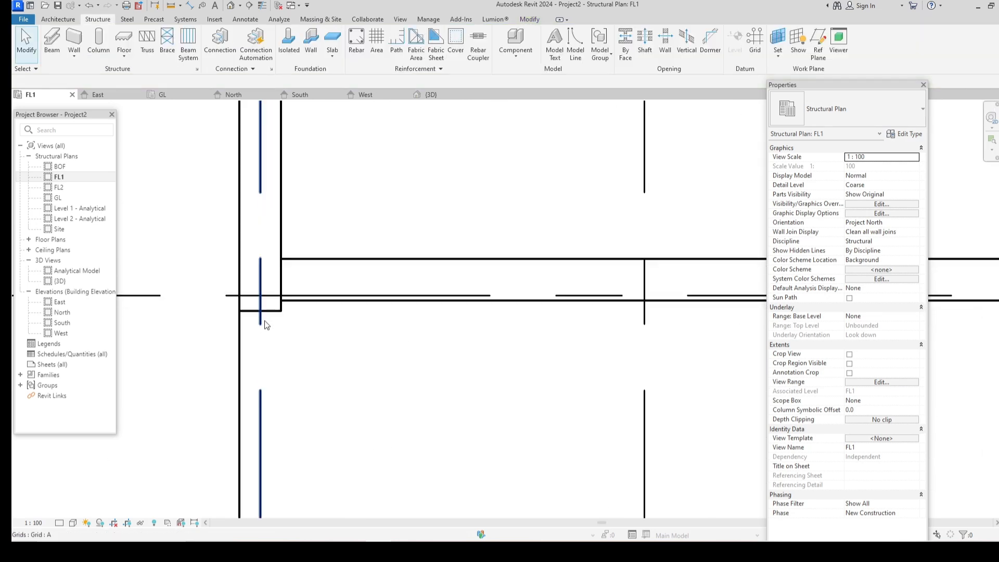
{"action": "key", "text": "a"}
{"action": "key", "text": "l"}
{"action": "scroll", "coordinate": [281, 314], "scroll_direction": "up", "scroll_amount": 2}
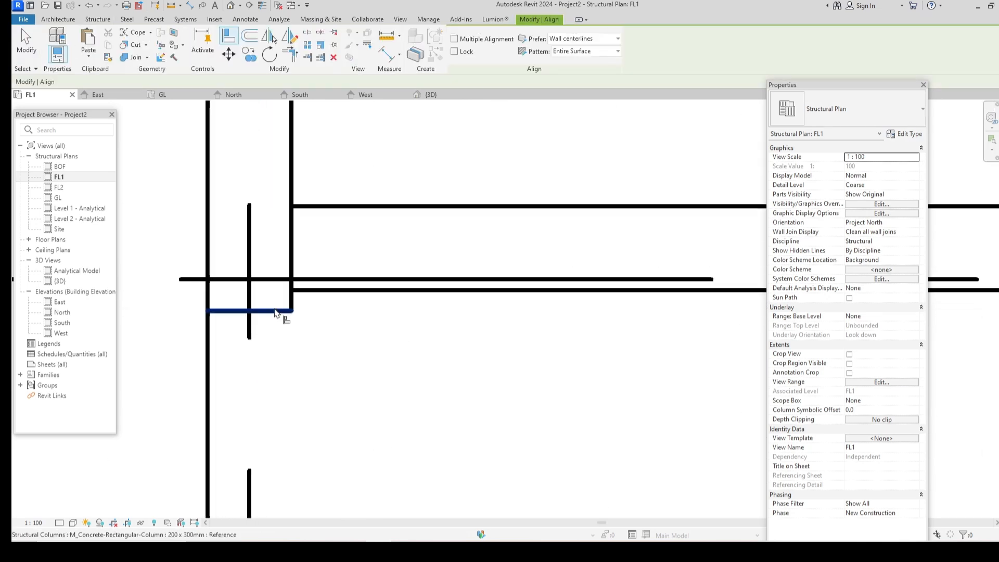
{"action": "left_click", "coordinate": [284, 311]}
{"action": "left_click", "coordinate": [387, 290]}
{"action": "scroll", "coordinate": [411, 323], "scroll_direction": "down", "scroll_amount": 3}
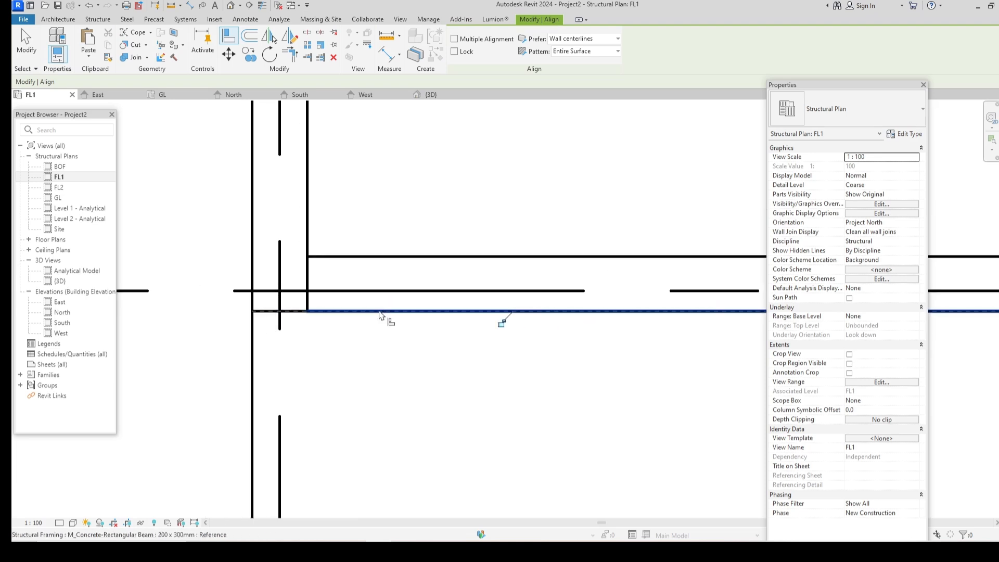
{"action": "scroll", "coordinate": [591, 329], "scroll_direction": "down", "scroll_amount": 4}
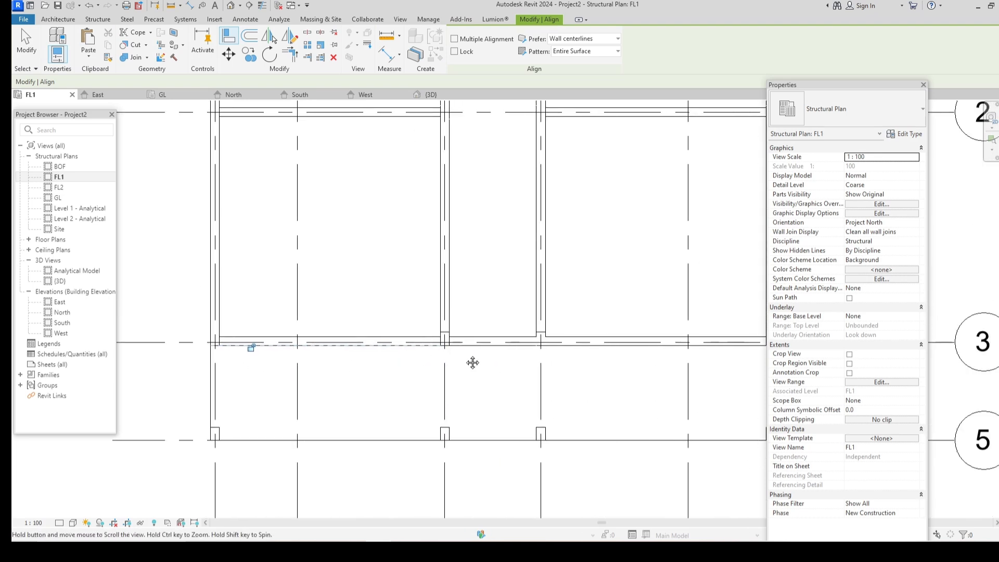
{"action": "middle_click_drag", "start_coordinate": [472, 361], "coordinate": [325, 362]}
{"action": "scroll", "coordinate": [328, 361], "scroll_direction": "down", "scroll_amount": 1}
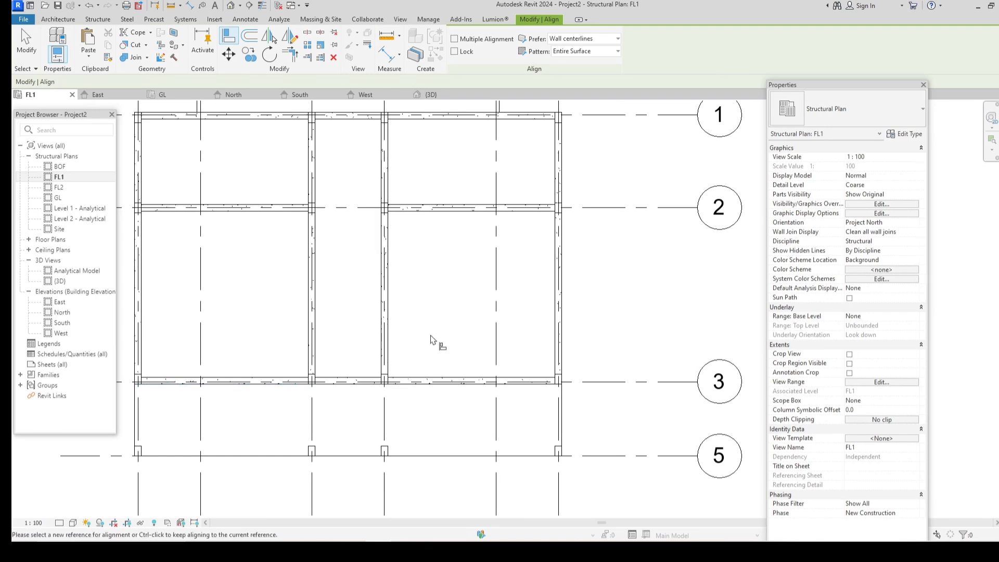
{"action": "key", "text": "Escape"}
Step: Inspect the beams and floors in the default 3D view, and check the FL2 structural plan
{"action": "left_click", "coordinate": [233, 7]}
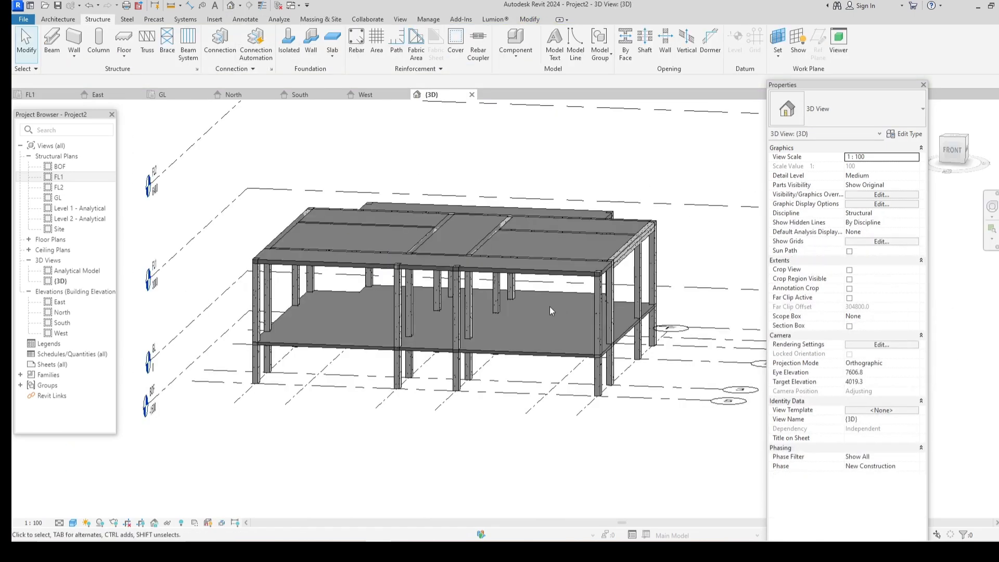
{"action": "middle_click_drag", "start_coordinate": [550, 307], "coordinate": [394, 212], "text": "shift"}
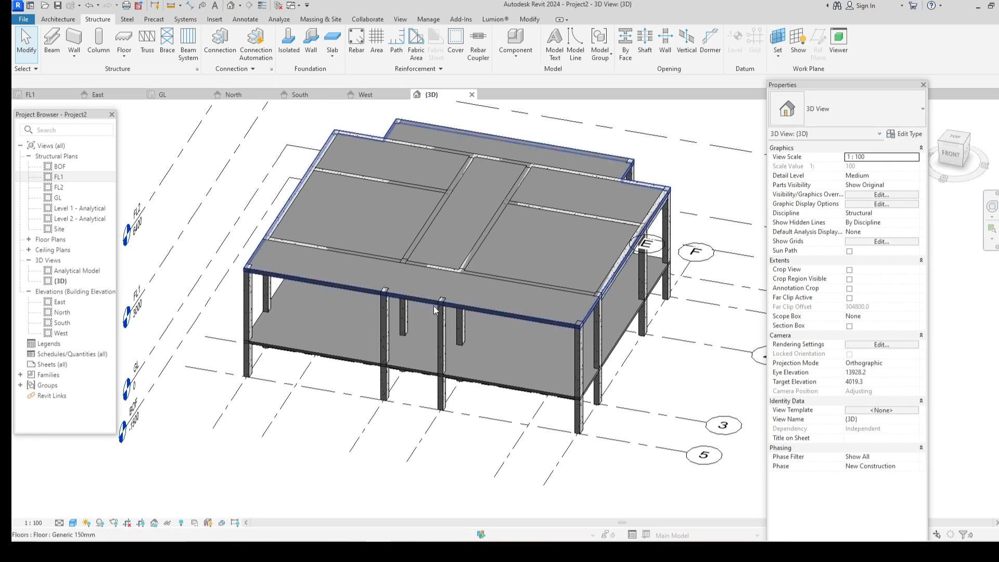
{"action": "double_click", "coordinate": [58, 188]}
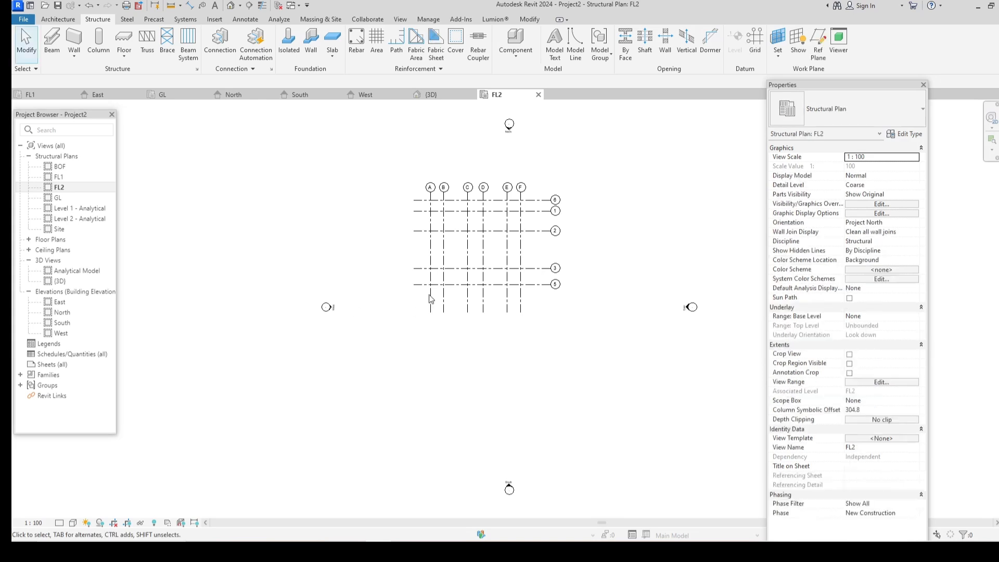
{"action": "scroll", "coordinate": [456, 265], "scroll_direction": "up", "scroll_amount": 2}
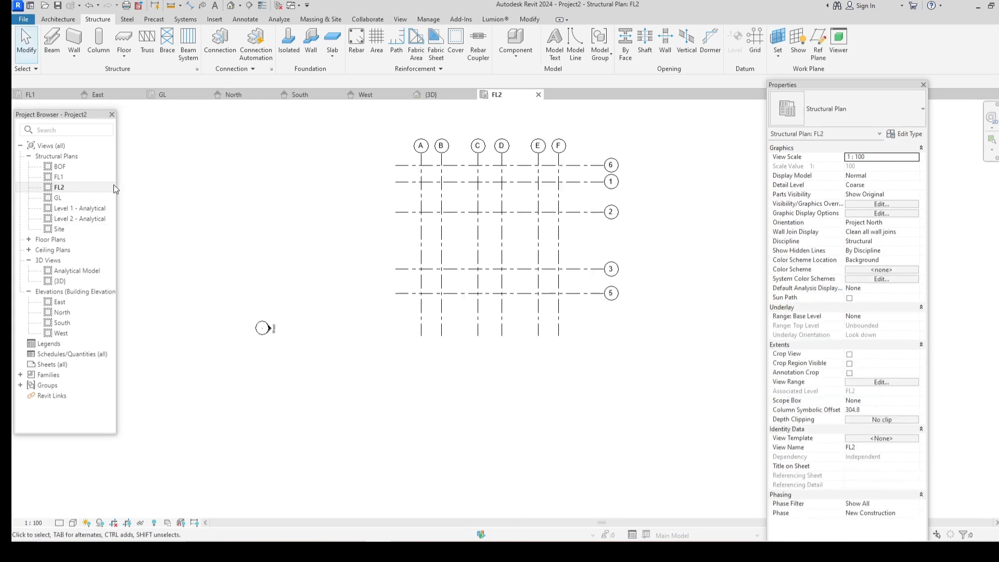
Step: Return to the FL1 structural plan and open the Generic 150mm floor's boundary for editing
{"action": "double_click", "coordinate": [68, 176]}
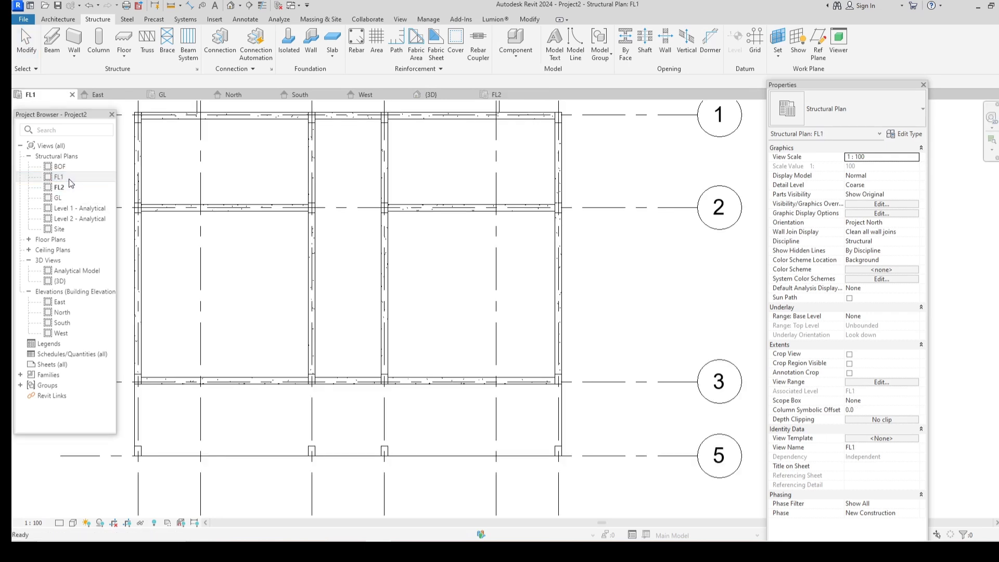
{"action": "scroll", "coordinate": [360, 341], "scroll_direction": "down", "scroll_amount": 1}
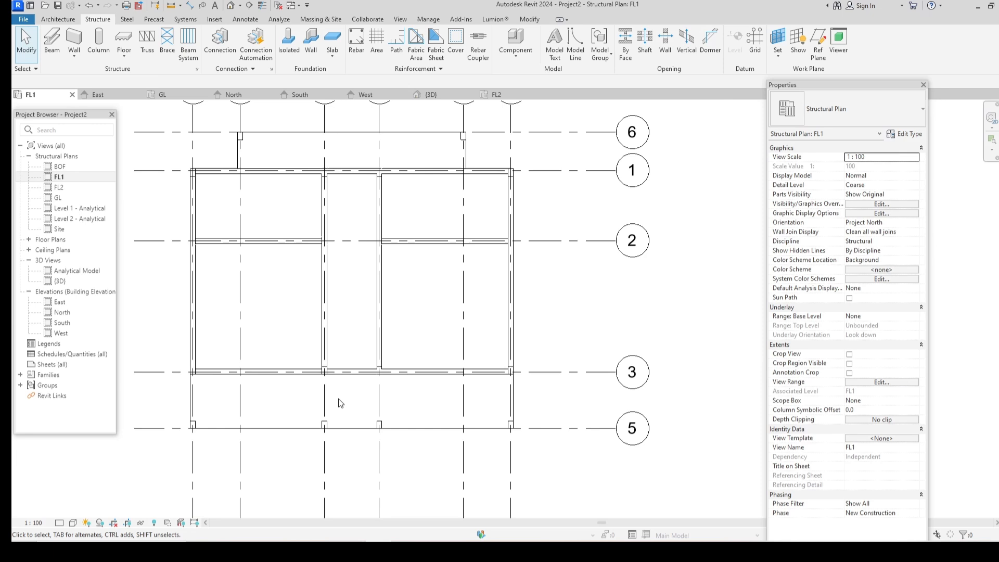
{"action": "left_click", "coordinate": [350, 429]}
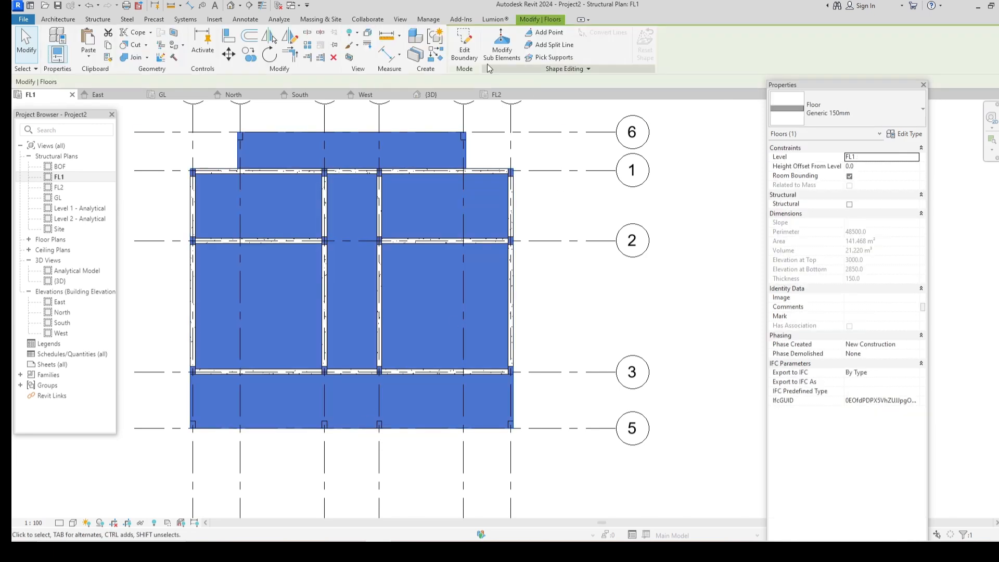
{"action": "left_click", "coordinate": [469, 54]}
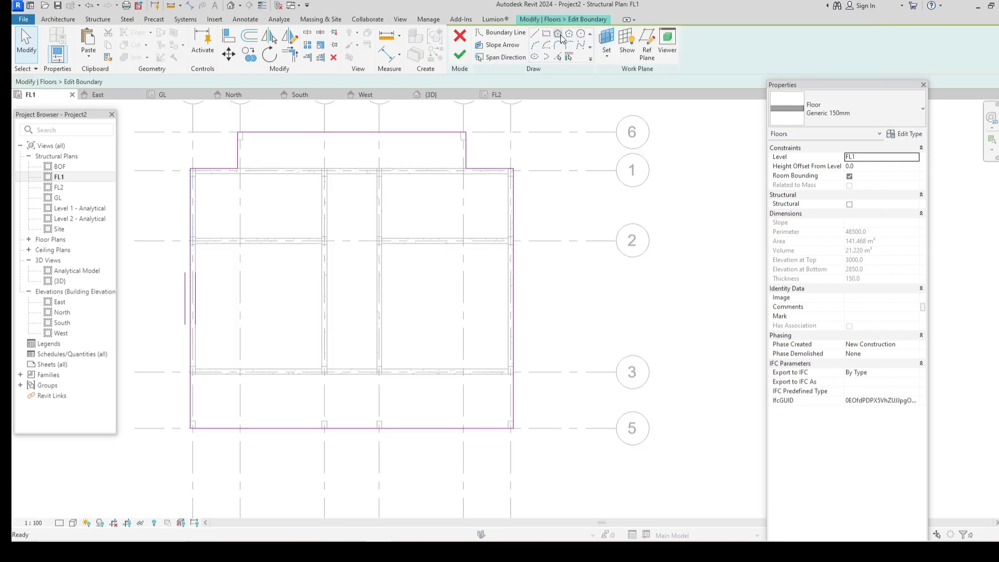
Step: Draw boundary lines for a recess 1950 mm wide and 2125 mm deep between the grid C and D columns, from grid 5 to the grid 3 beam
{"action": "left_click", "coordinate": [535, 34]}
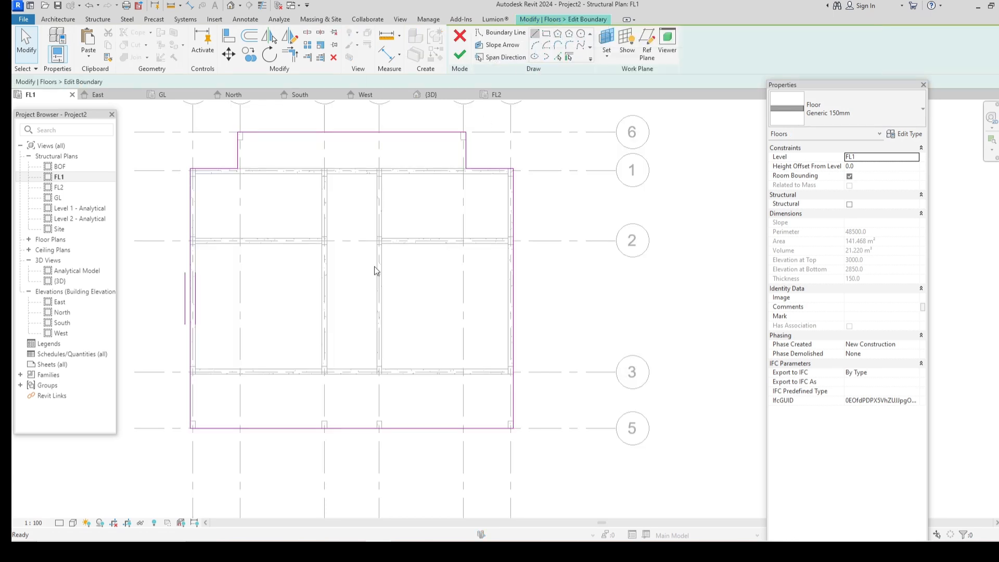
{"action": "scroll", "coordinate": [323, 429], "scroll_direction": "up", "scroll_amount": 5}
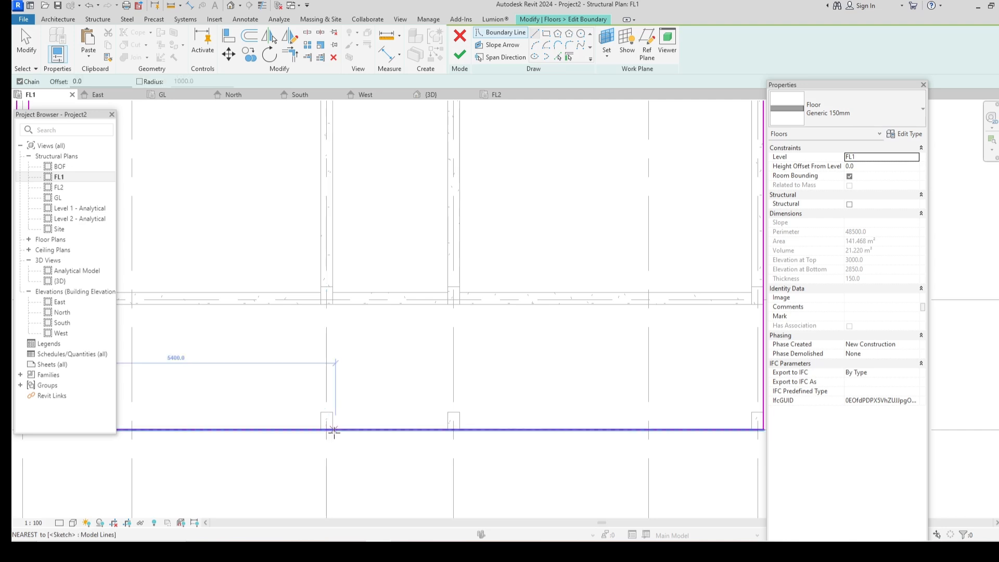
{"action": "left_click", "coordinate": [332, 429]}
{"action": "left_click", "coordinate": [333, 304]}
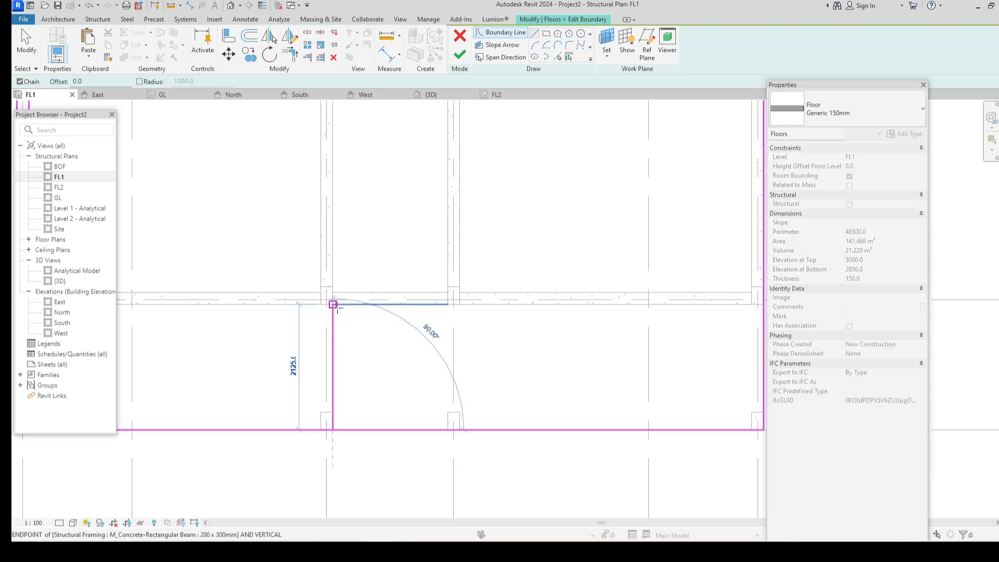
{"action": "left_click", "coordinate": [447, 304]}
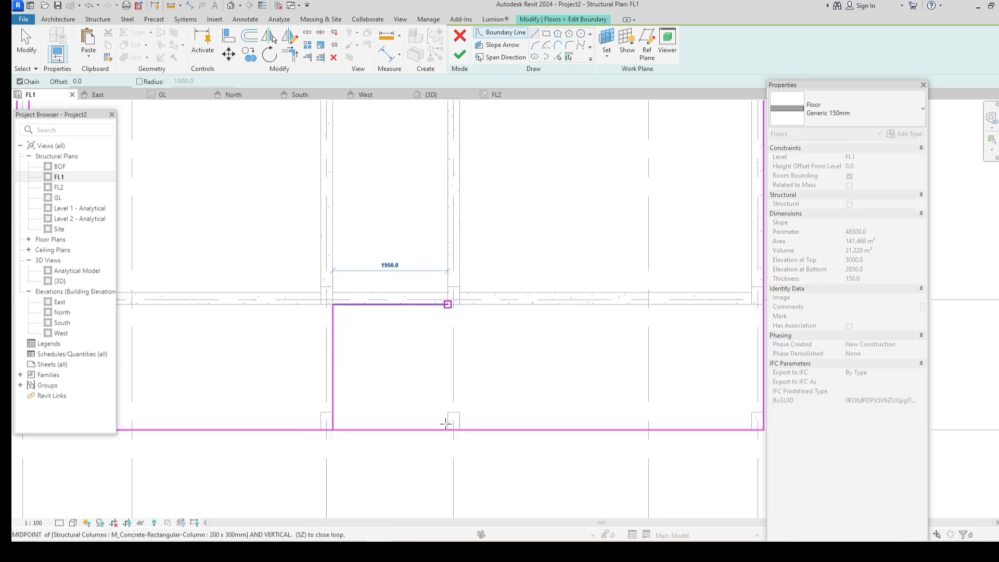
{"action": "left_click", "coordinate": [447, 429]}
{"action": "key", "text": "Escape"}
{"action": "left_click", "coordinate": [447, 429]}
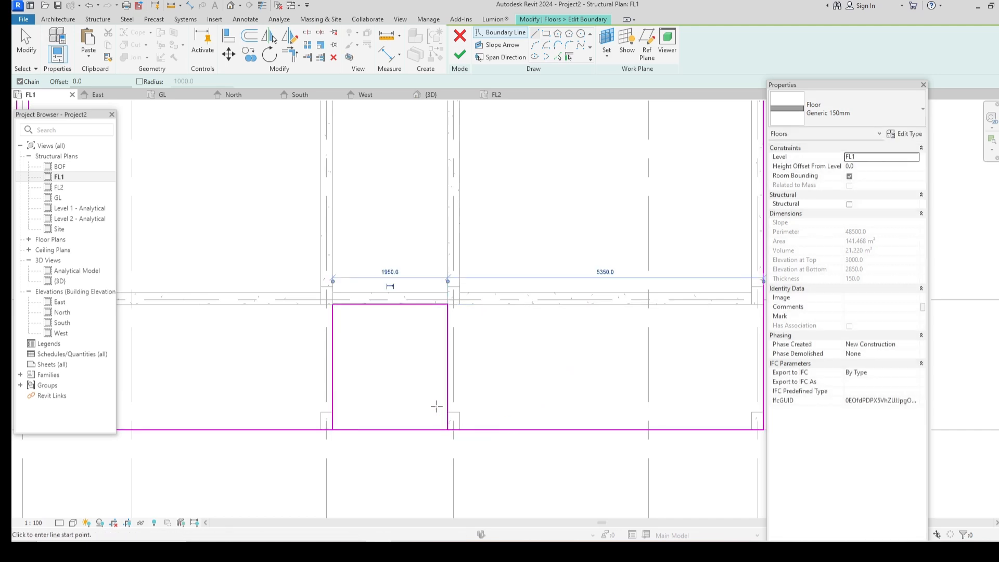
Step: Split the grid 5 boundary line at two points between grids C and D and delete the segment of about 600 mm between them
{"action": "left_click", "coordinate": [309, 37]}
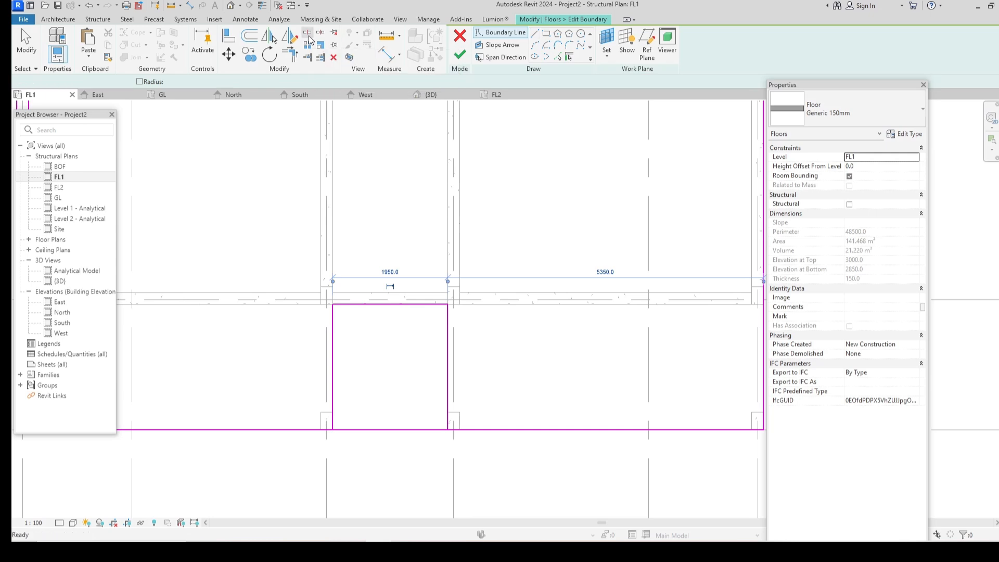
{"action": "left_click", "coordinate": [365, 429]}
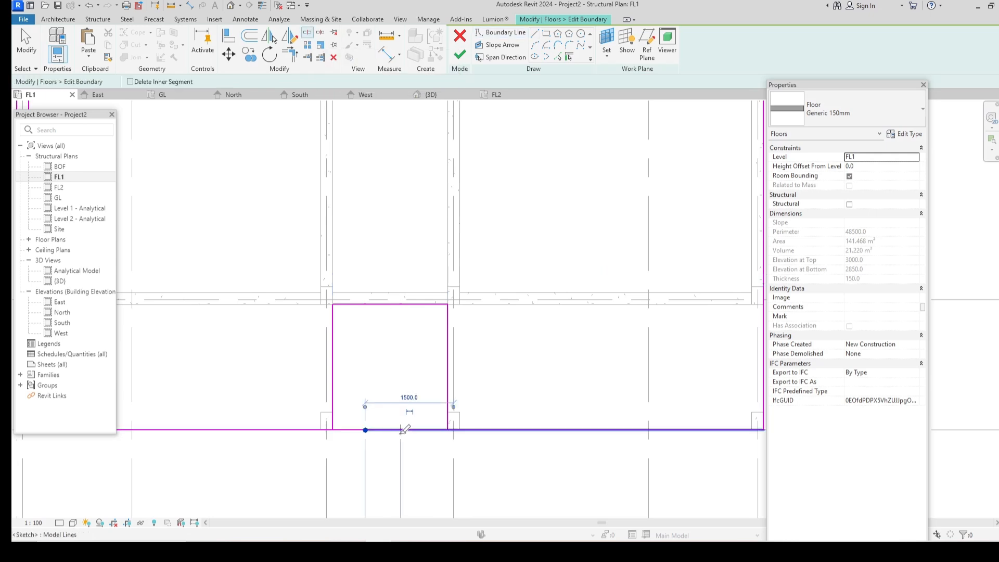
{"action": "left_click", "coordinate": [402, 429]}
{"action": "key", "text": "Escape"}
{"action": "left_click", "coordinate": [388, 436]}
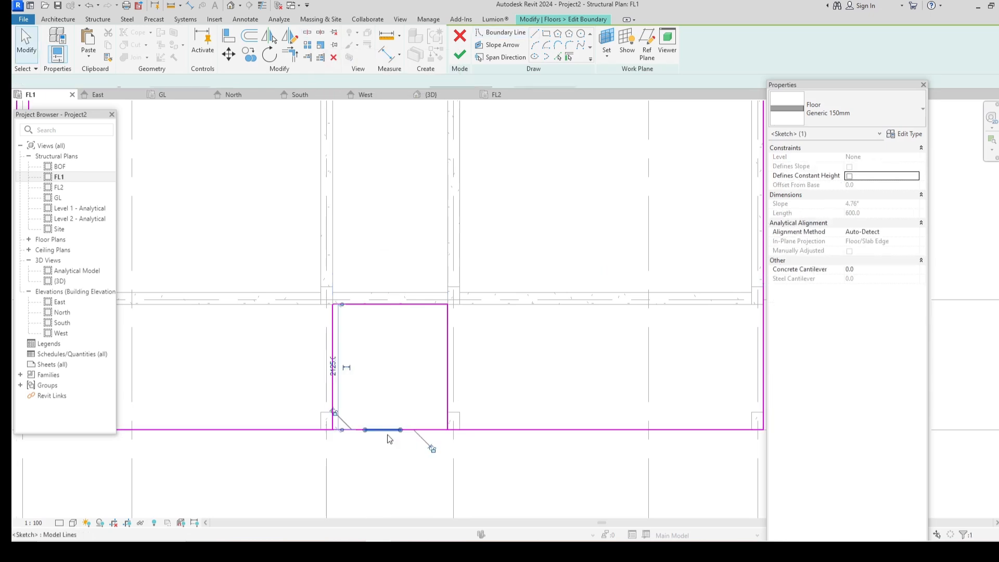
{"action": "key", "text": "Delete"}
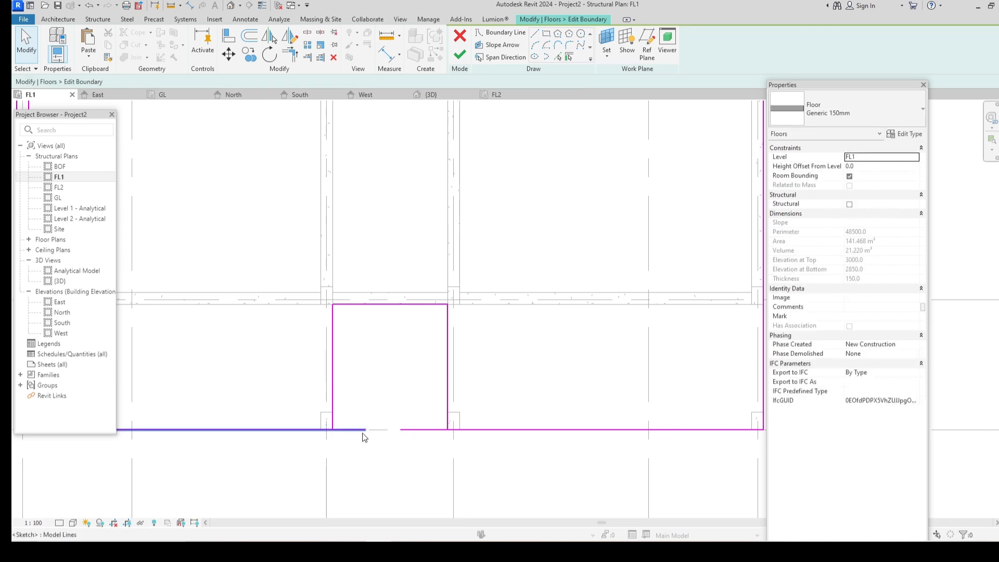
Step: Shorten both remaining grid 5 boundary lines to the recess corners and finish the floor boundary edit
{"action": "left_click", "coordinate": [364, 431]}
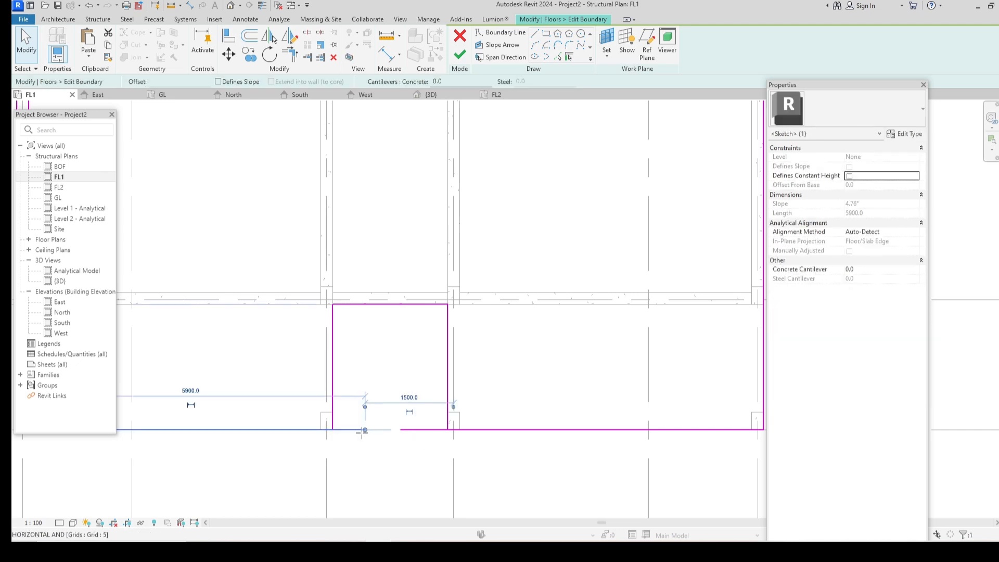
{"action": "left_click_drag", "start_coordinate": [364, 432], "coordinate": [333, 429]}
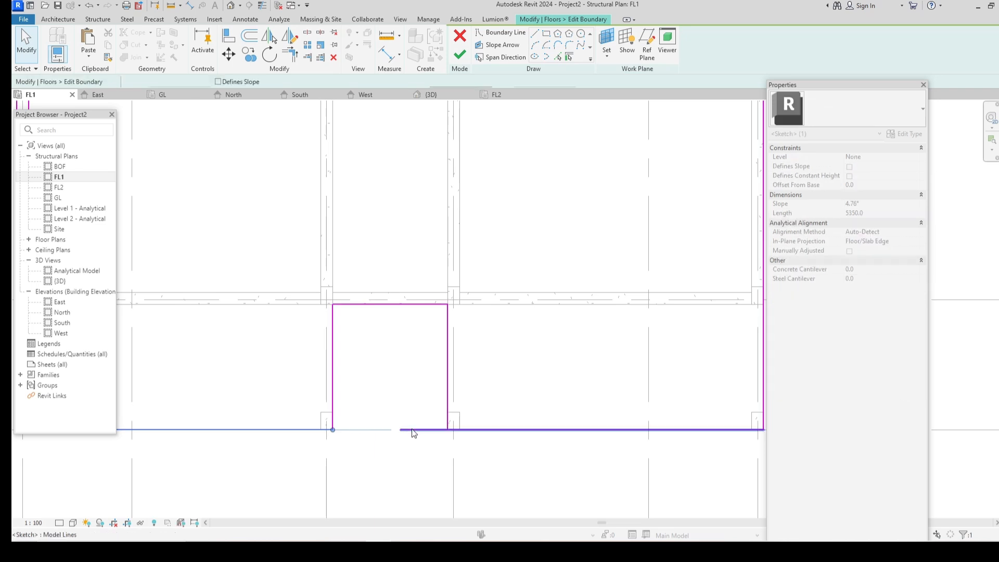
{"action": "left_click", "coordinate": [412, 430]}
{"action": "left_click_drag", "start_coordinate": [401, 430], "coordinate": [448, 429]}
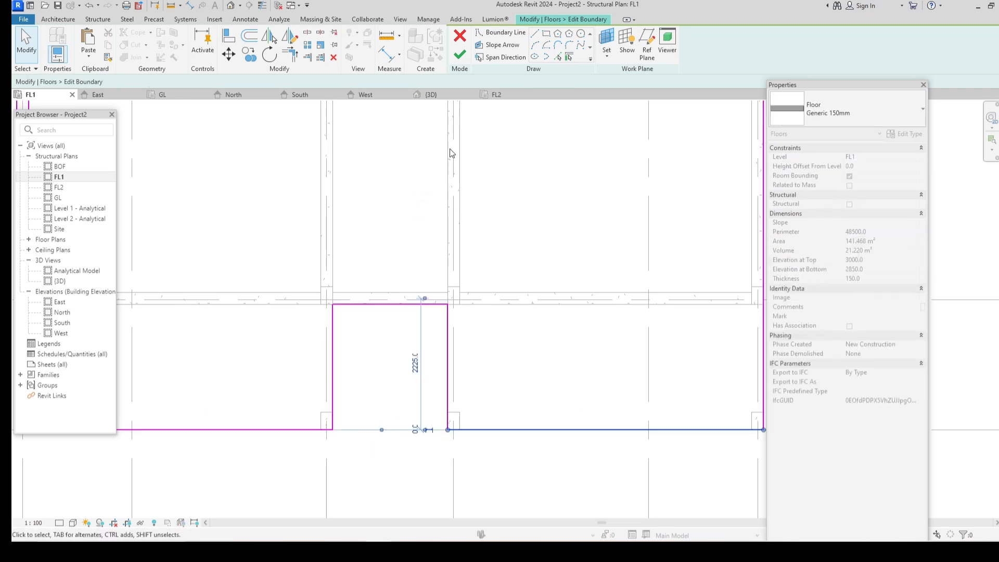
{"action": "left_click", "coordinate": [459, 54]}
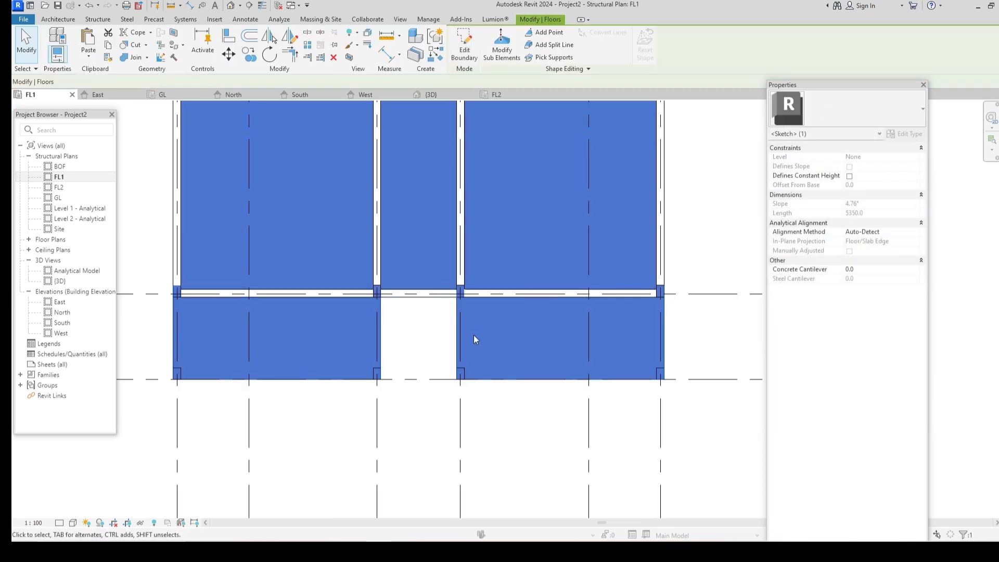
{"action": "middle_click_drag", "start_coordinate": [408, 331], "coordinate": [395, 303]}
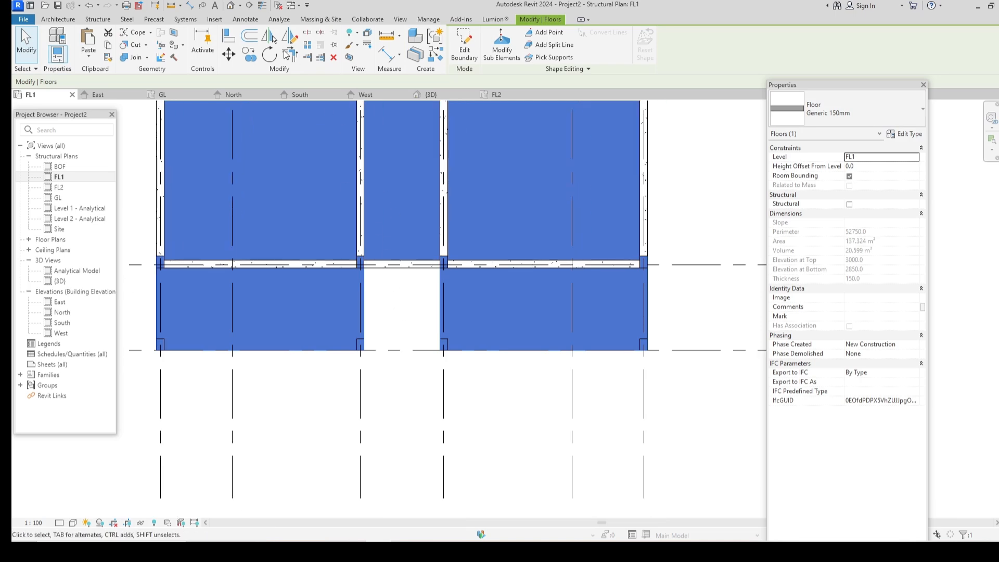
Step: Inspect the recessed FL1 floor in the 3D view and the columns between GL and FL1 in the East elevation
{"action": "left_click", "coordinate": [231, 5]}
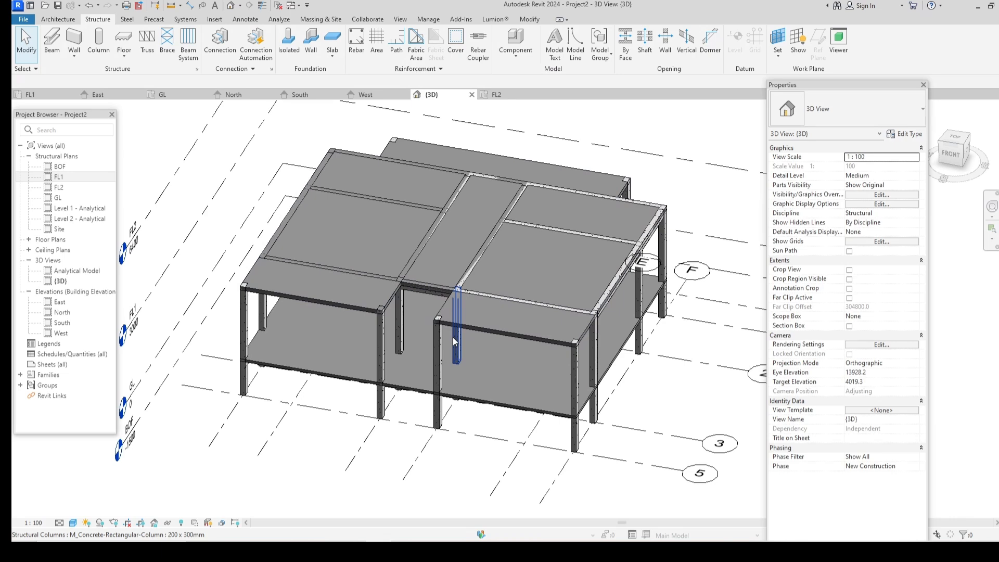
{"action": "scroll", "coordinate": [457, 291], "scroll_direction": "up", "scroll_amount": 2}
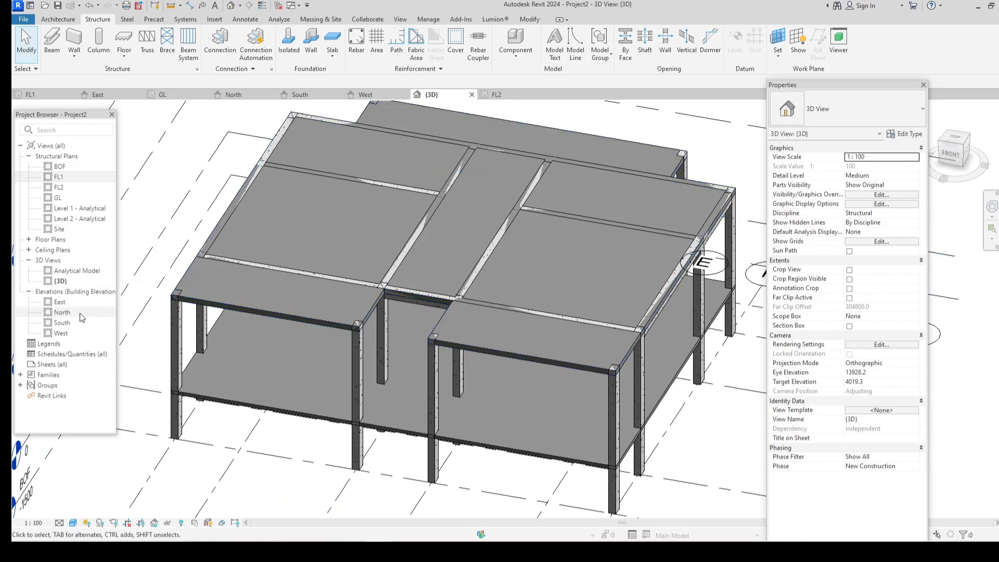
{"action": "double_click", "coordinate": [60, 302]}
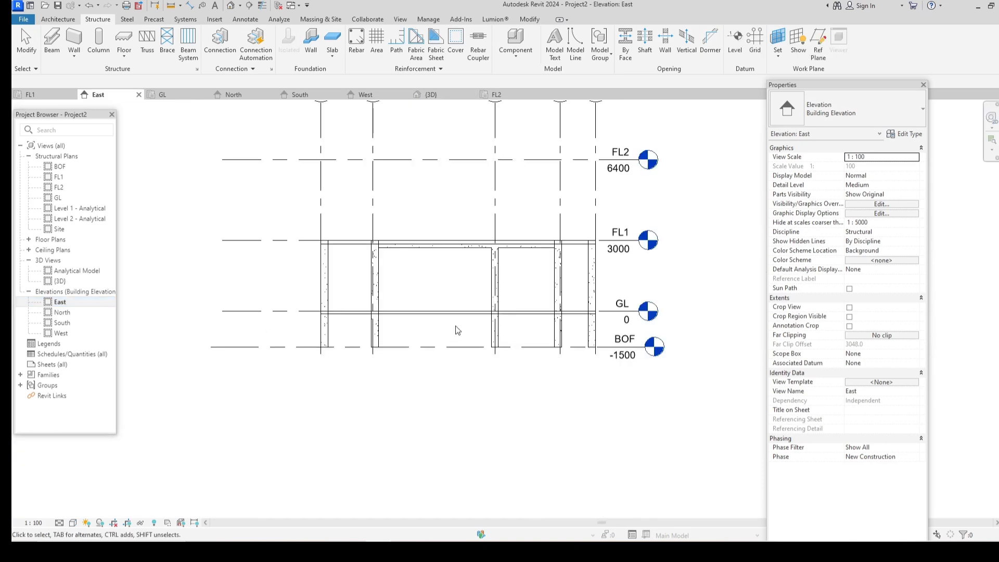
{"action": "scroll", "coordinate": [507, 304], "scroll_direction": "up", "scroll_amount": 2}
{"action": "left_click", "coordinate": [560, 289]}
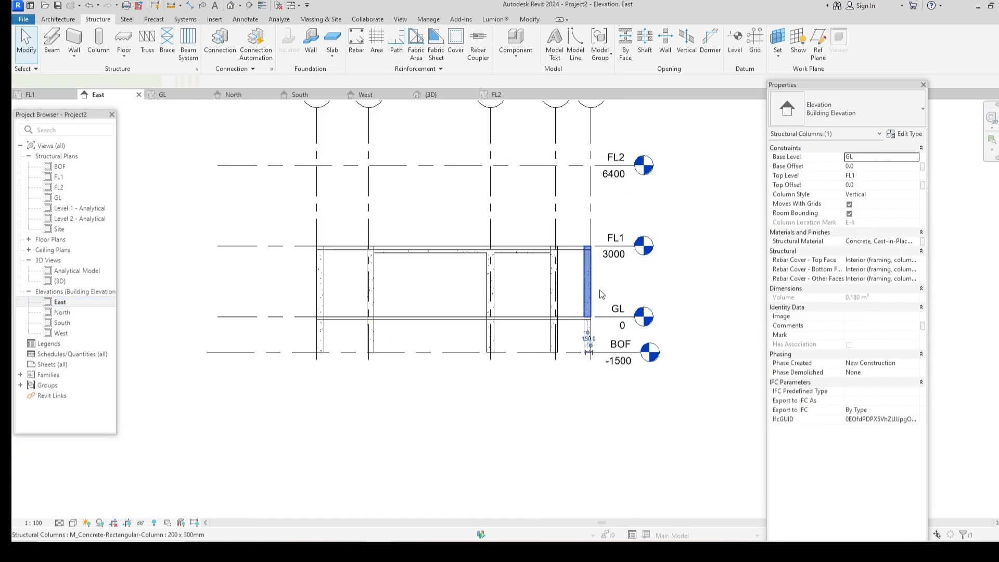
{"action": "left_click", "coordinate": [603, 292]}
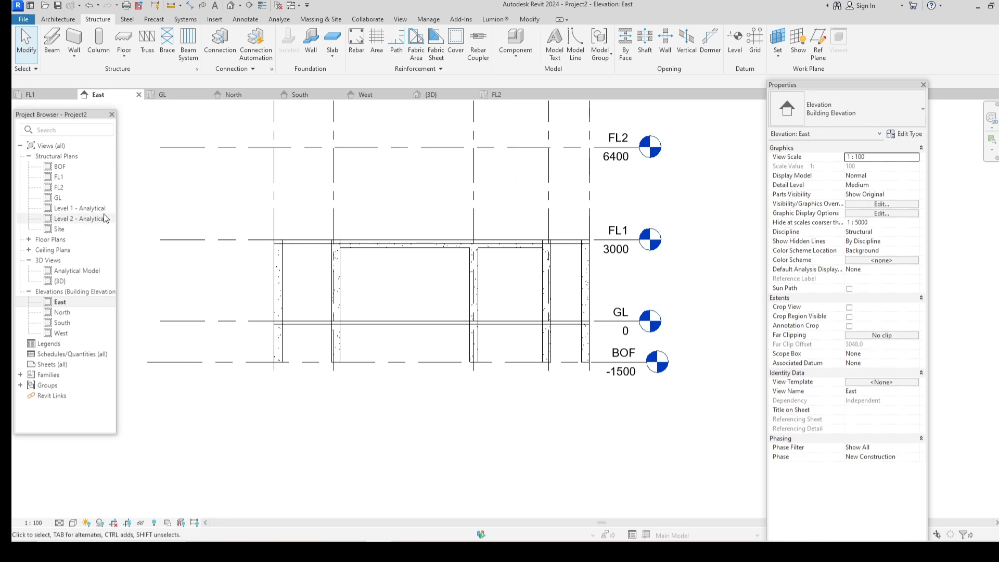
Step: Copy all columns, beams and the floor from the FL1 structural plan and paste them aligned to level FL2
{"action": "double_click", "coordinate": [61, 179]}
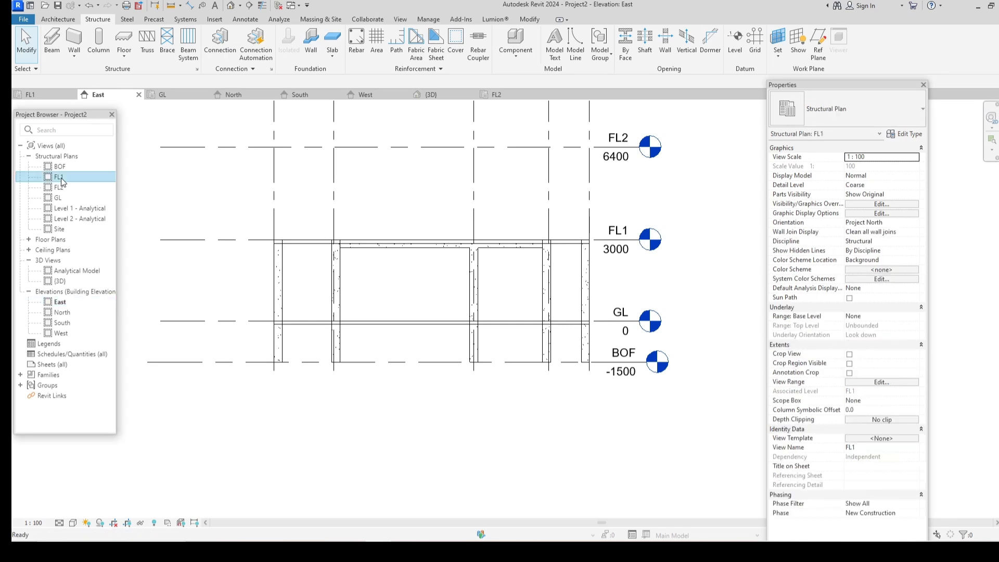
{"action": "scroll", "coordinate": [489, 321], "scroll_direction": "down", "scroll_amount": 2}
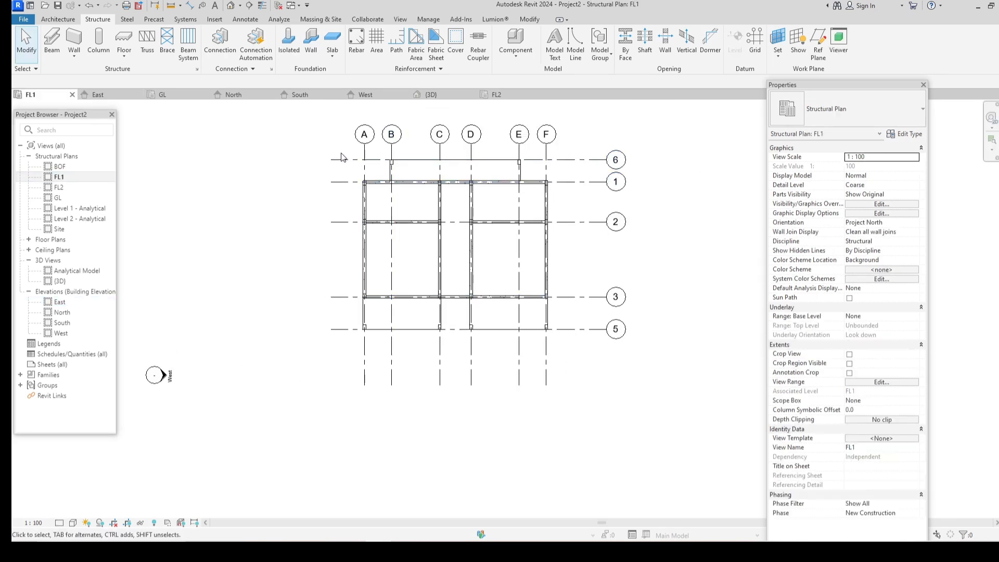
{"action": "left_click_drag", "start_coordinate": [341, 149], "coordinate": [567, 341]}
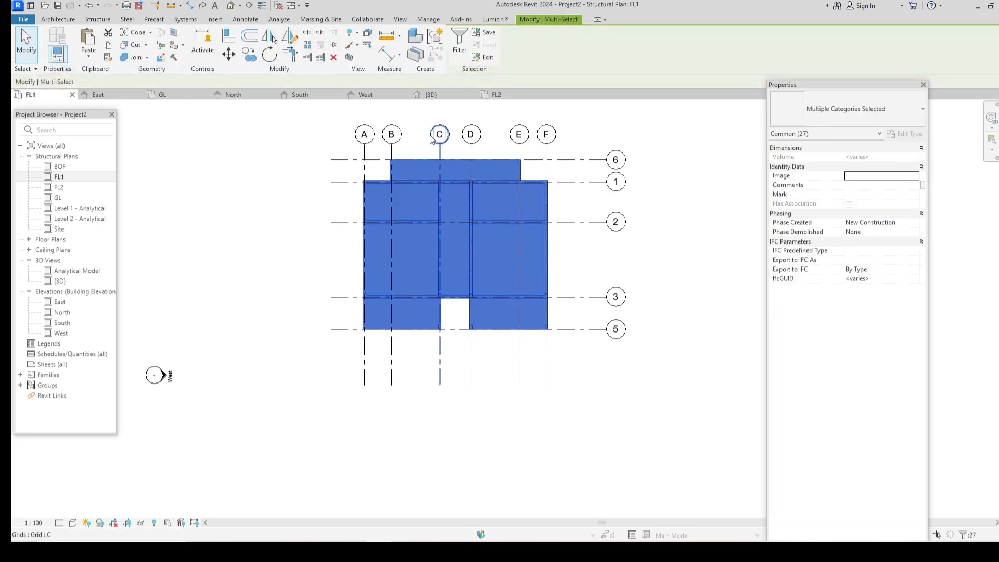
{"action": "left_click", "coordinate": [108, 46]}
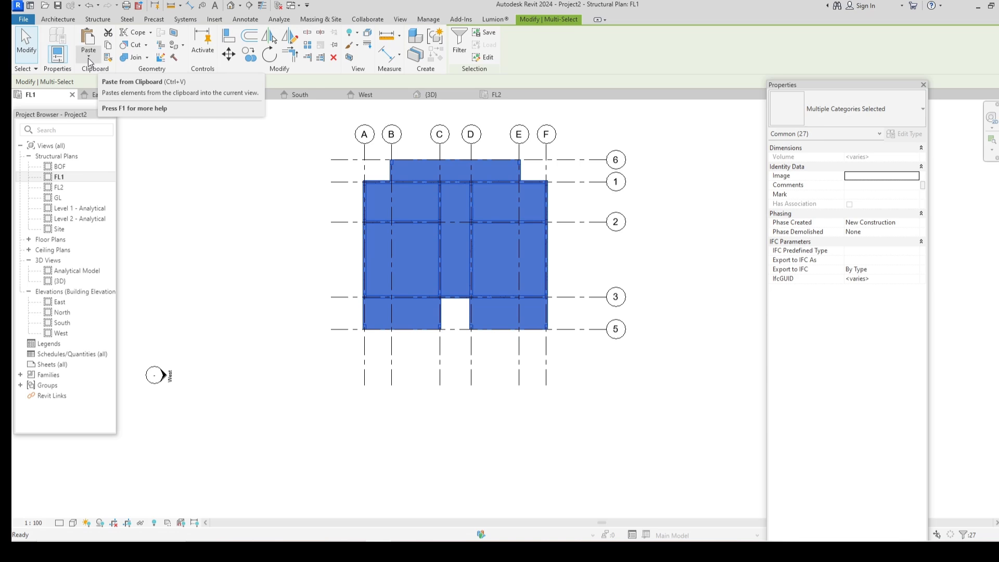
{"action": "left_click", "coordinate": [89, 57]}
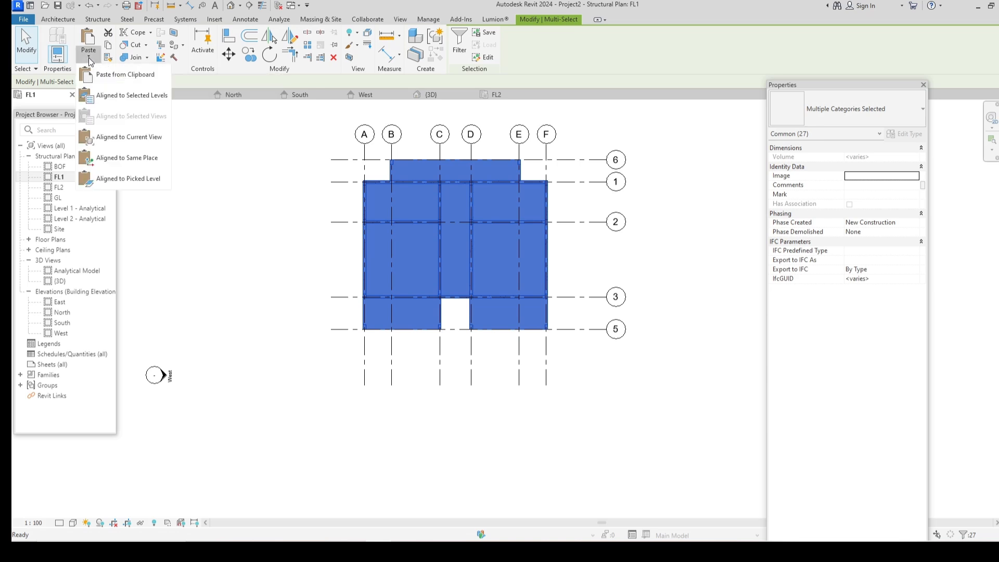
{"action": "left_click", "coordinate": [114, 96]}
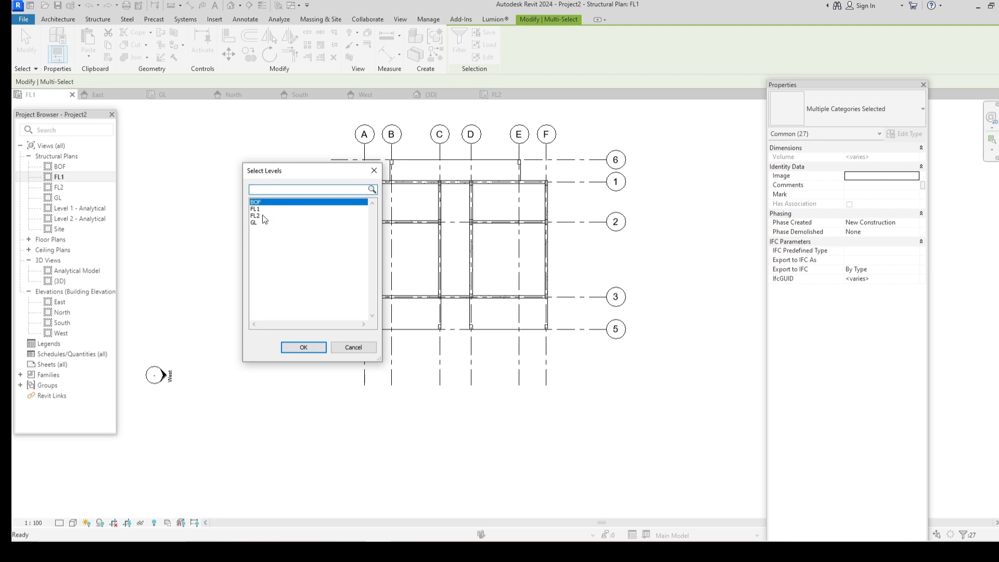
{"action": "left_click", "coordinate": [260, 216]}
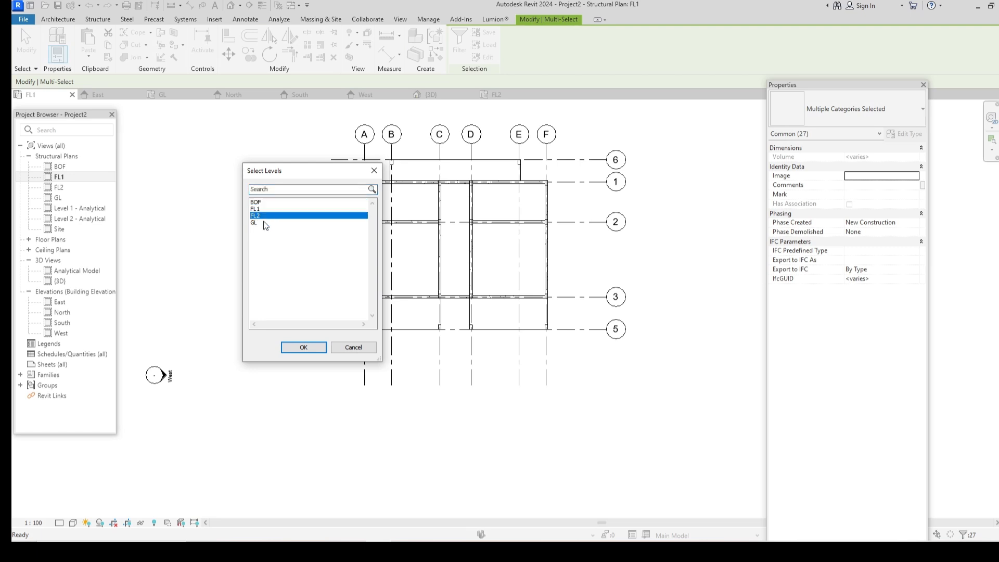
{"action": "left_click", "coordinate": [303, 348]}
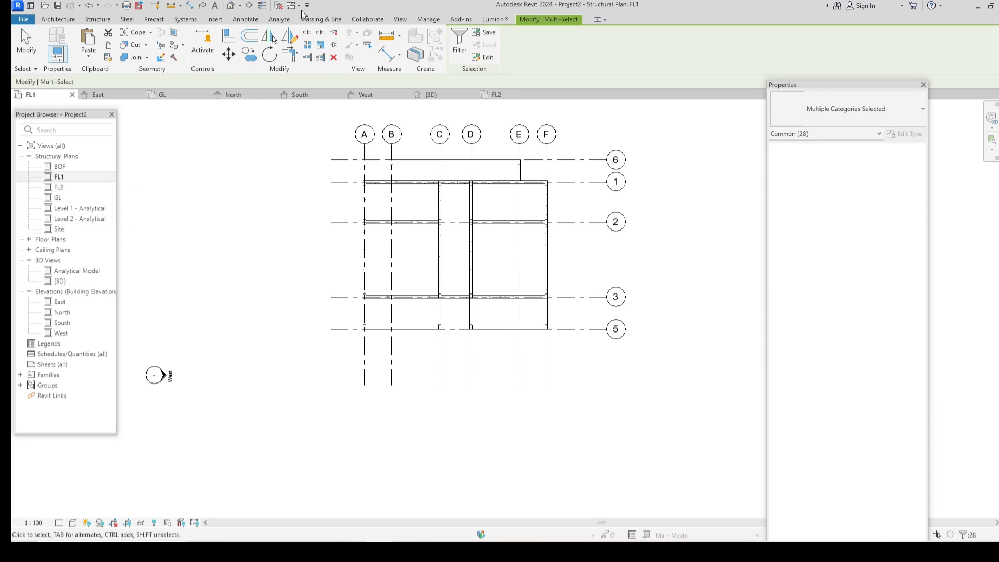
Step: Examine the copied upper storey in 3D and check its column bases against FL1 in the East elevation
{"action": "left_click", "coordinate": [230, 8]}
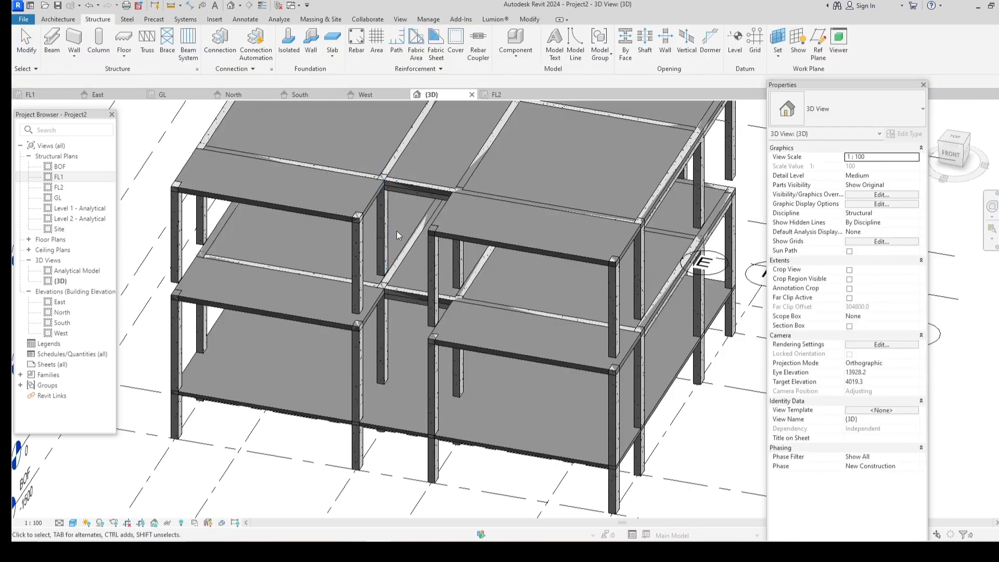
{"action": "middle_click_drag", "start_coordinate": [396, 230], "coordinate": [341, 208], "text": "shift"}
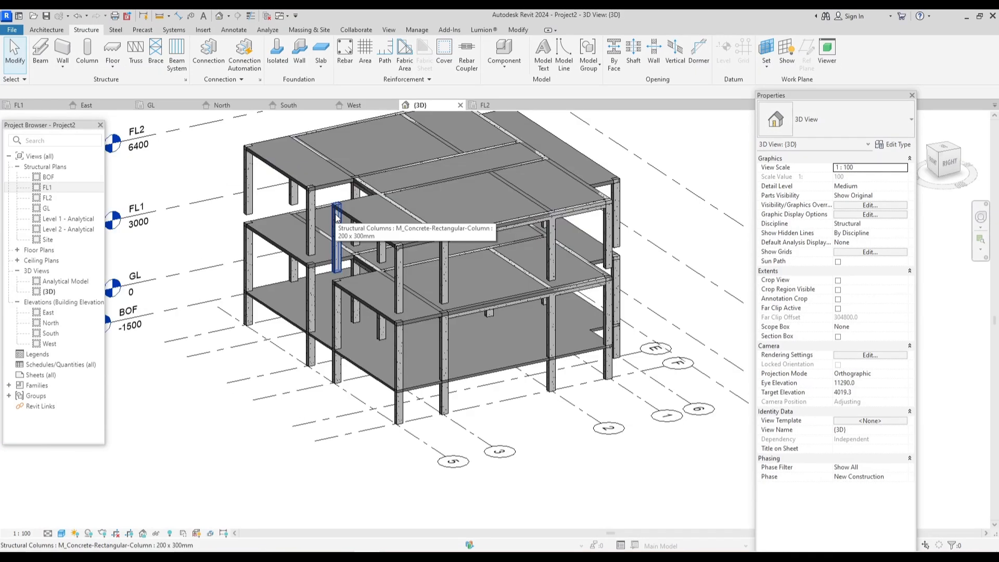
{"action": "middle_click_drag", "start_coordinate": [404, 264], "coordinate": [350, 215], "text": "shift"}
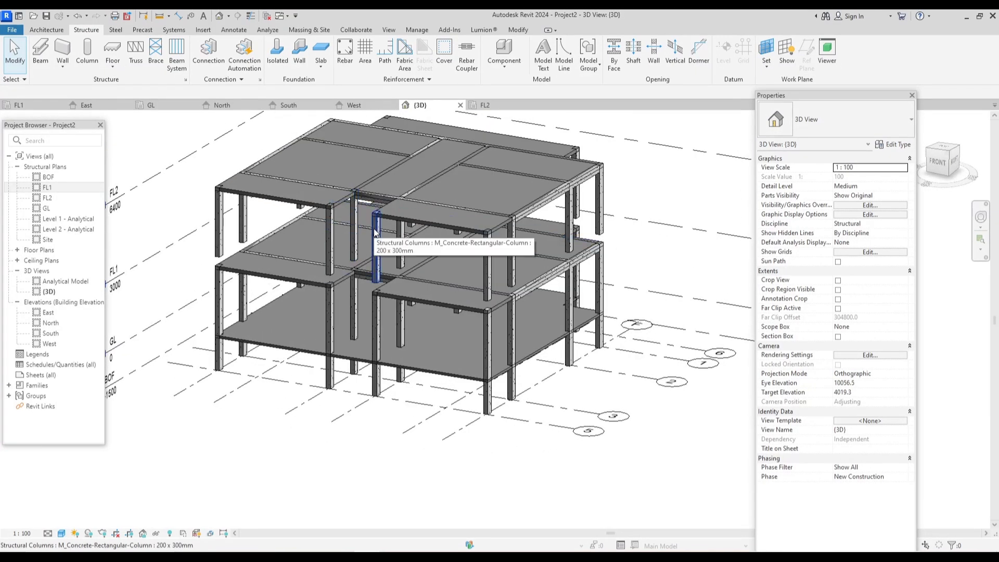
{"action": "double_click", "coordinate": [55, 311]}
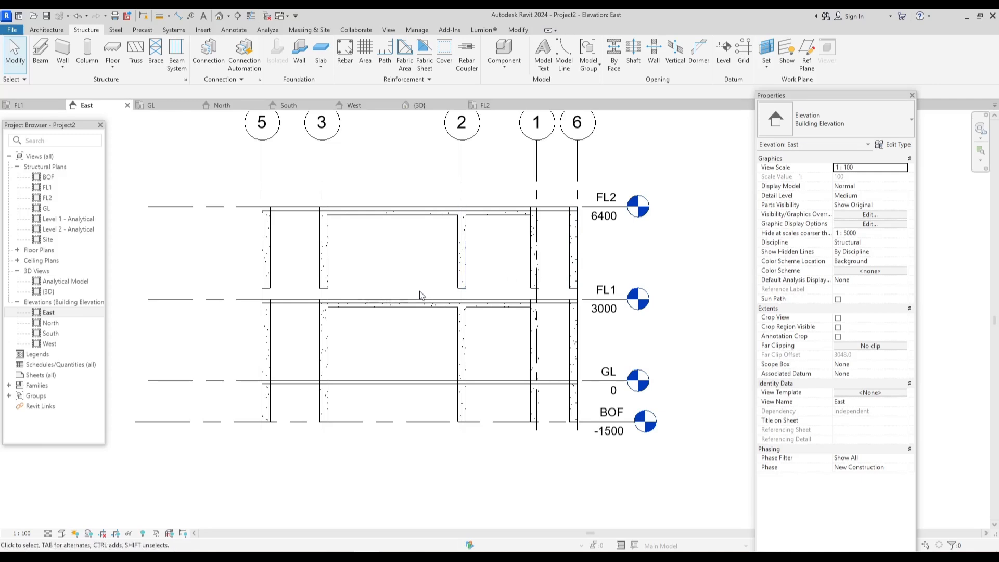
{"action": "scroll", "coordinate": [233, 300], "scroll_direction": "up", "scroll_amount": 2}
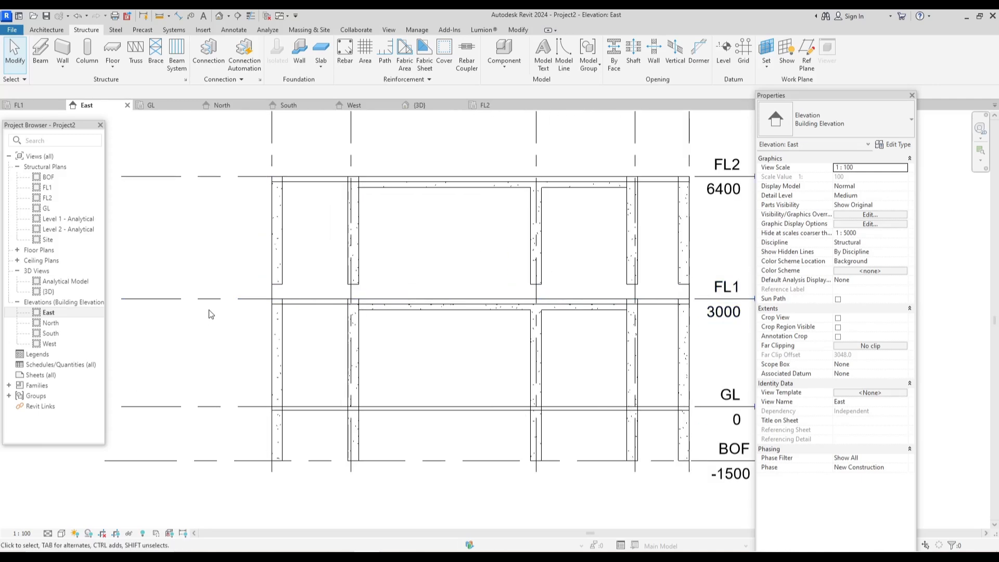
{"action": "scroll", "coordinate": [215, 310], "scroll_direction": "down", "scroll_amount": 1}
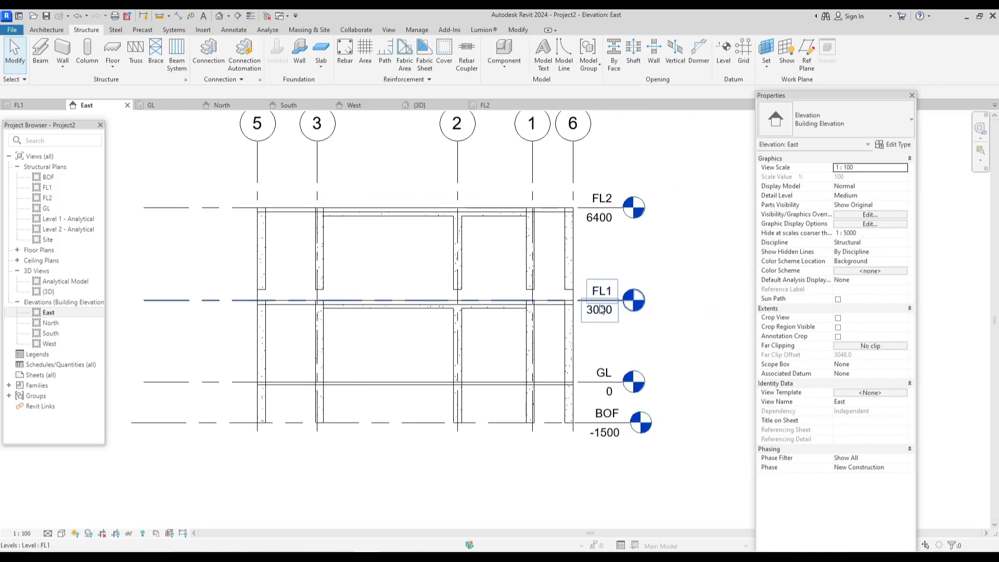
Step: Select the upper storey in the East elevation, filter it to structural columns only, and set their base offset to 0.0
{"action": "scroll", "coordinate": [601, 309], "scroll_direction": "down", "scroll_amount": 1}
{"action": "left_click_drag", "start_coordinate": [287, 203], "coordinate": [586, 297]}
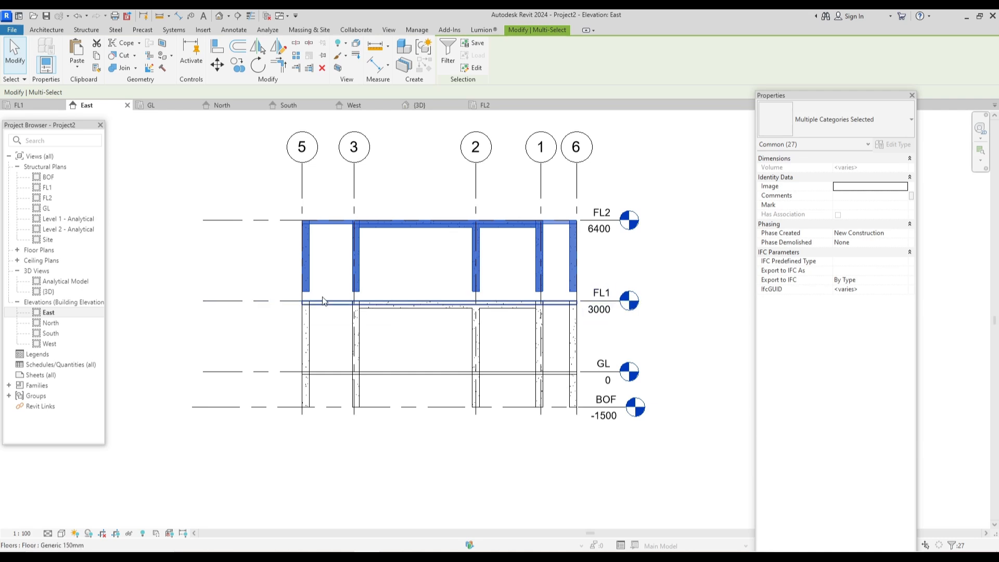
{"action": "left_click", "coordinate": [269, 169]}
{"action": "left_click_drag", "start_coordinate": [265, 192], "coordinate": [595, 306]}
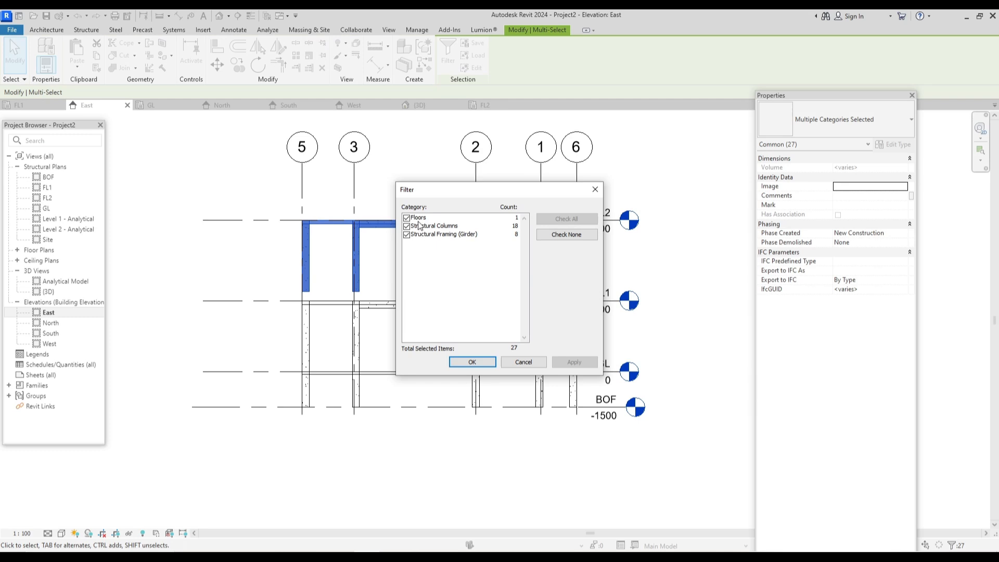
{"action": "left_click", "coordinate": [407, 218]}
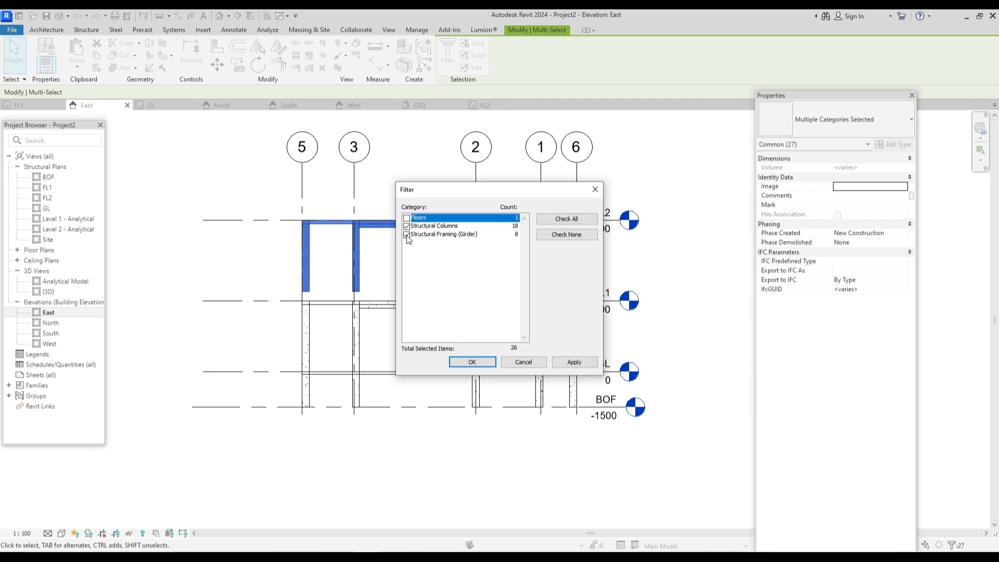
{"action": "left_click", "coordinate": [407, 234]}
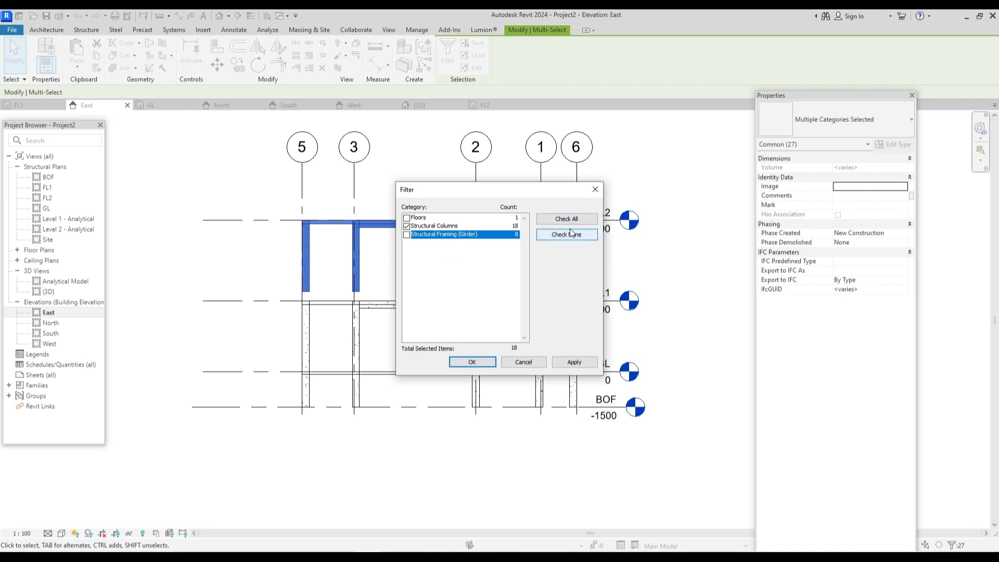
{"action": "left_click", "coordinate": [572, 365]}
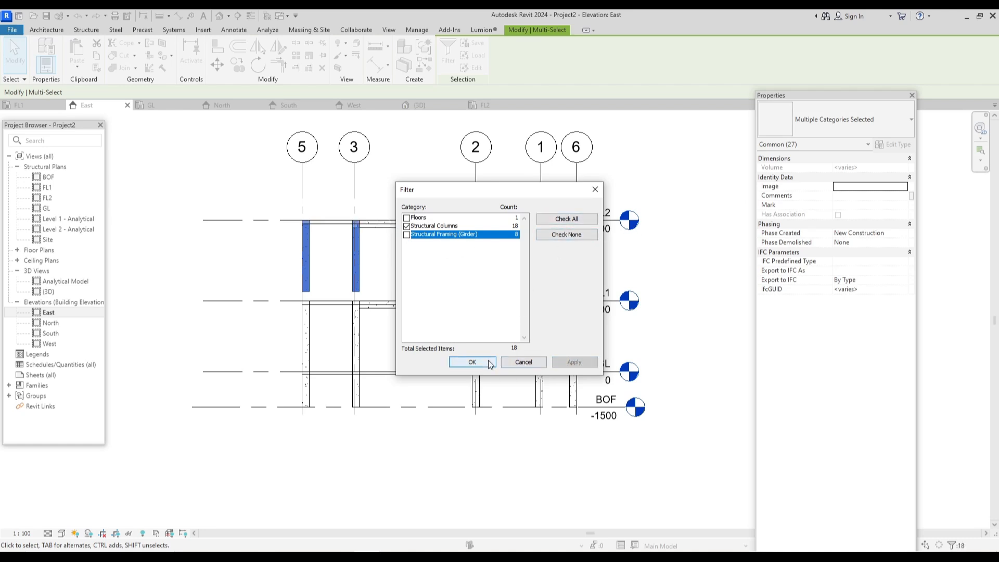
{"action": "left_click", "coordinate": [471, 362]}
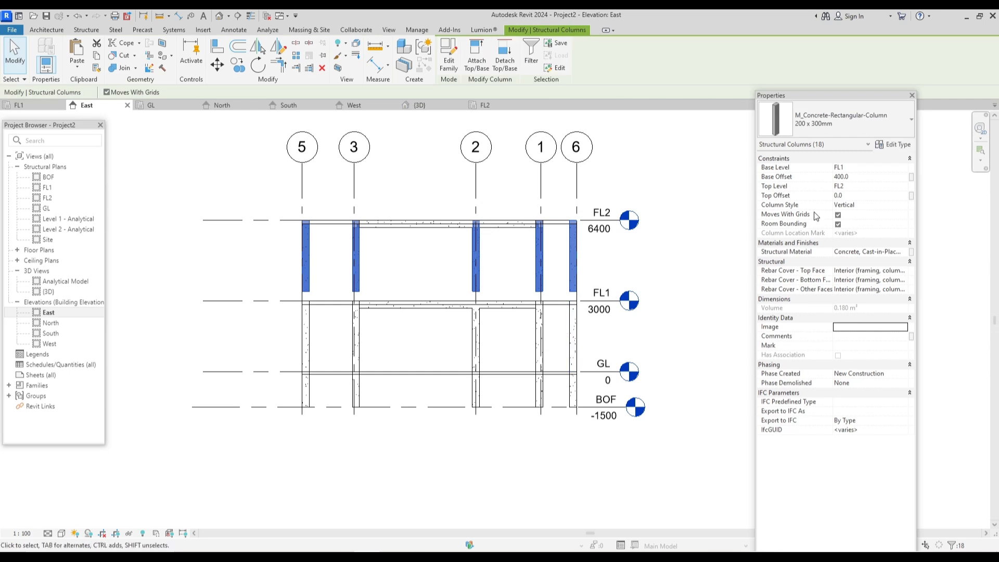
{"action": "left_click", "coordinate": [860, 177]}
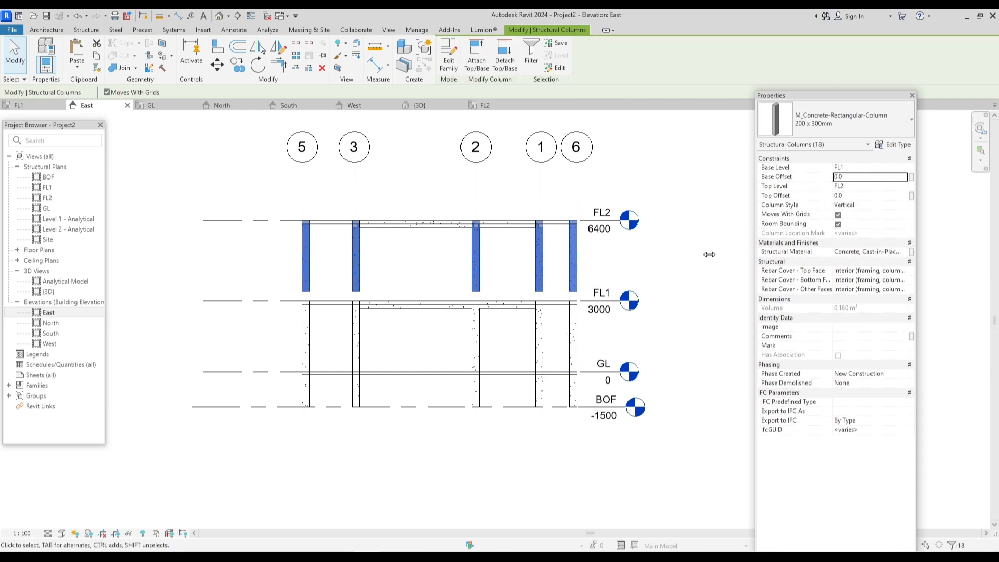
{"action": "left_click", "coordinate": [686, 277]}
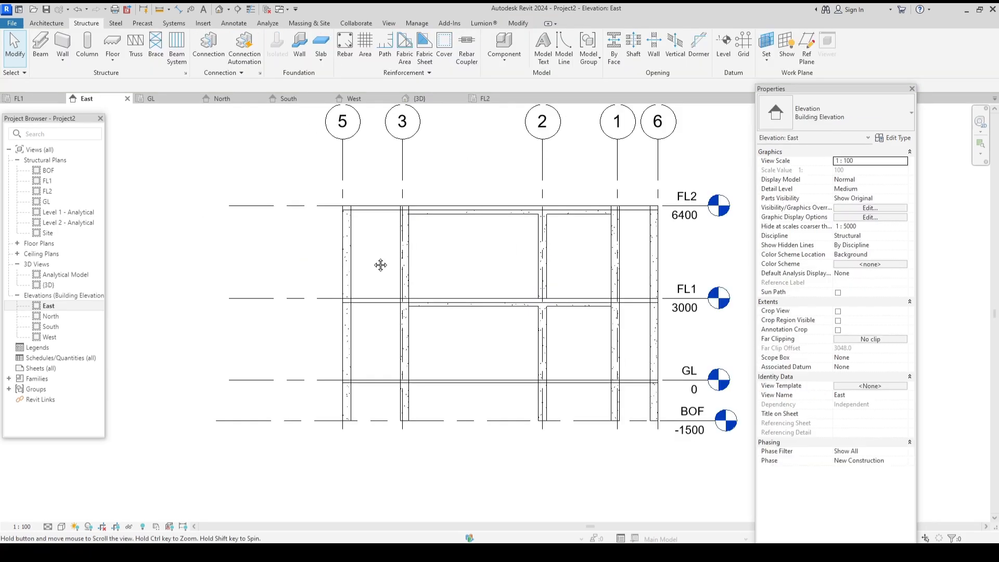
Step: Review the adjusted upper-storey columns in the East elevation and from several angles in the 3D view
{"action": "middle_click_drag", "start_coordinate": [380, 263], "coordinate": [372, 281]}
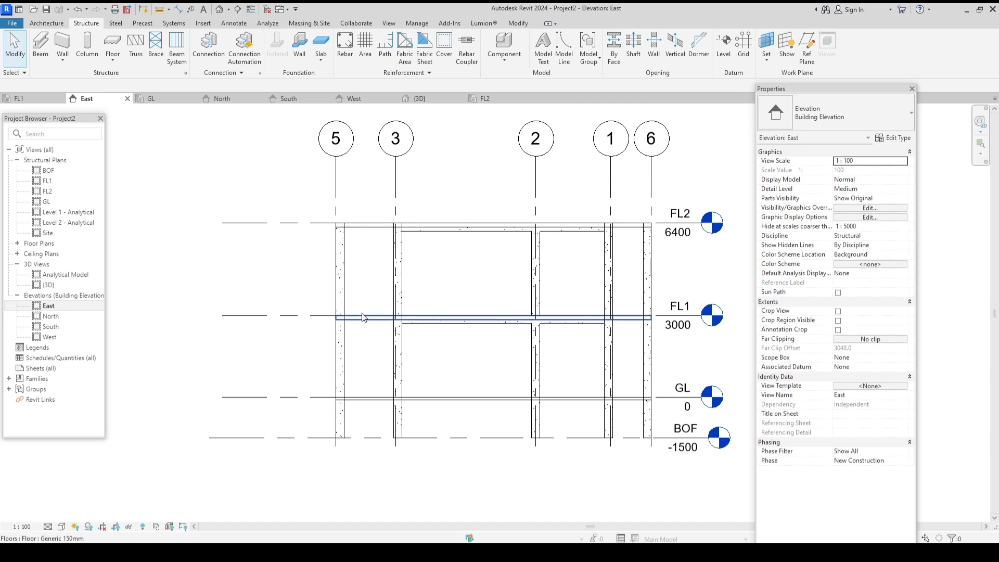
{"action": "left_click", "coordinate": [220, 9]}
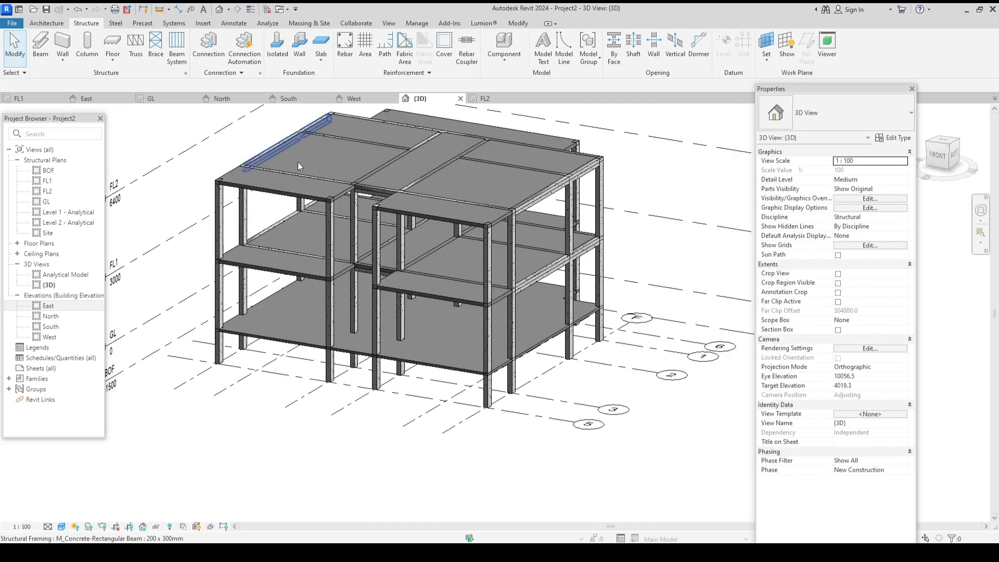
{"action": "middle_click_drag", "start_coordinate": [366, 288], "coordinate": [299, 304], "text": "shift"}
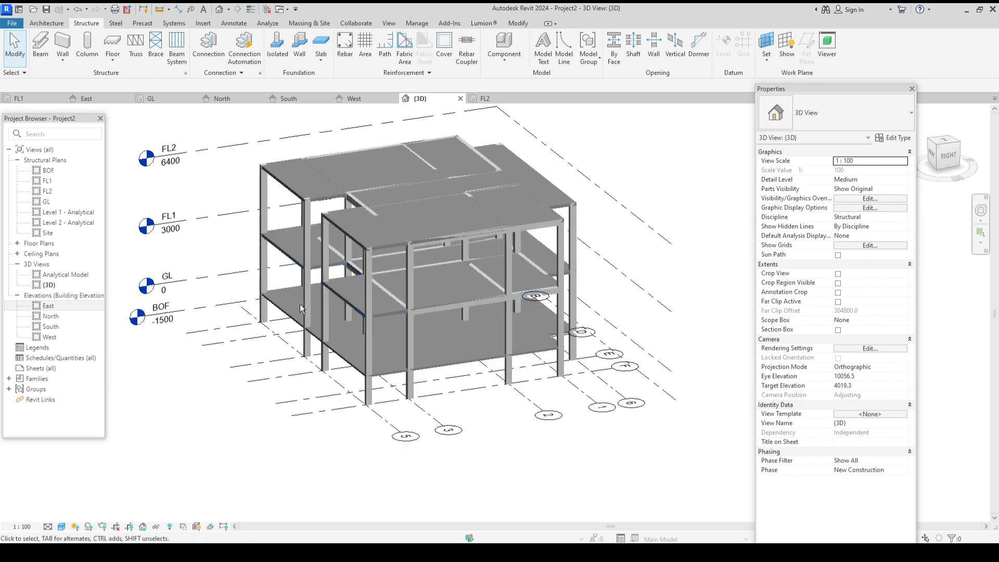
{"action": "middle_click_drag", "start_coordinate": [445, 270], "coordinate": [616, 327], "text": "shift"}
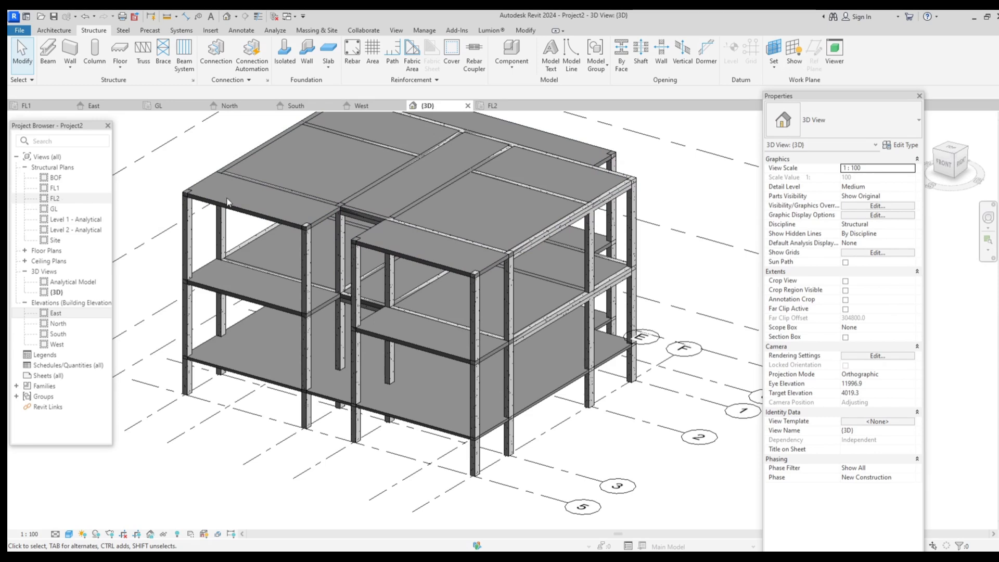
{"action": "scroll", "coordinate": [405, 221], "scroll_direction": "up", "scroll_amount": 2}
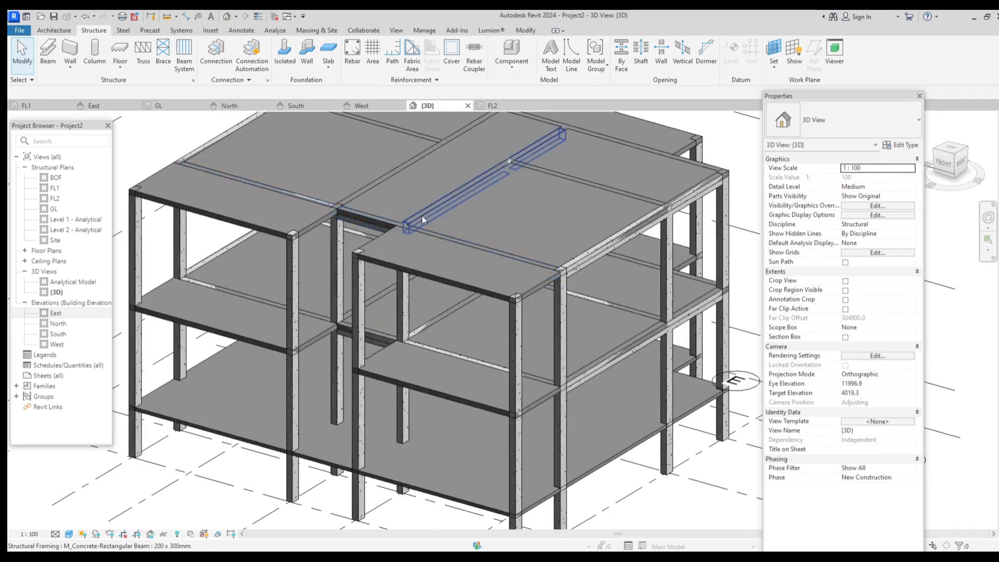
Step: In the FL2 structural plan, extend the lower end of the grid C girder to the column on grid 5
{"action": "left_click", "coordinate": [406, 224]}
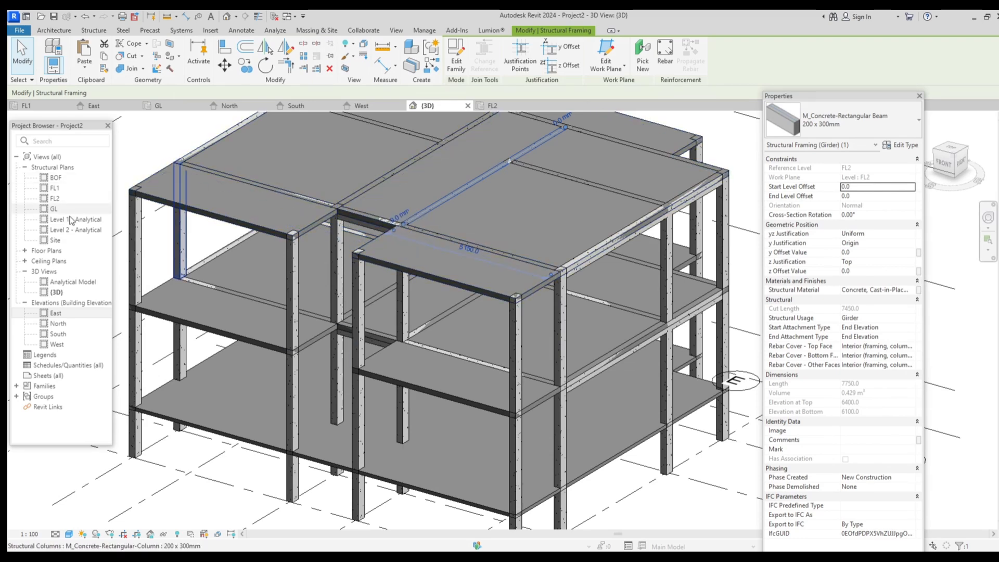
{"action": "double_click", "coordinate": [54, 199]}
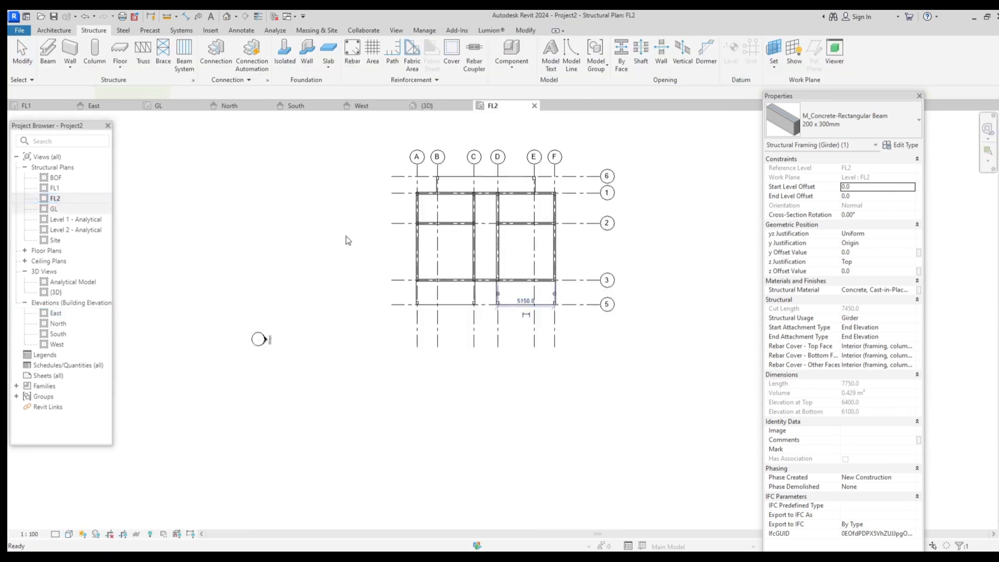
{"action": "scroll", "coordinate": [472, 283], "scroll_direction": "up", "scroll_amount": 3}
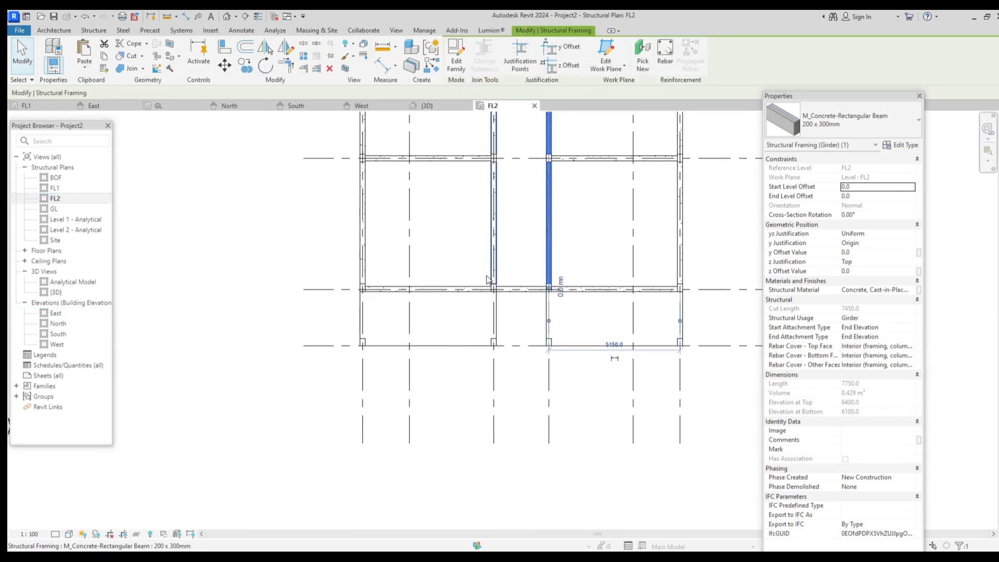
{"action": "left_click", "coordinate": [487, 280]}
{"action": "left_click", "coordinate": [493, 292]}
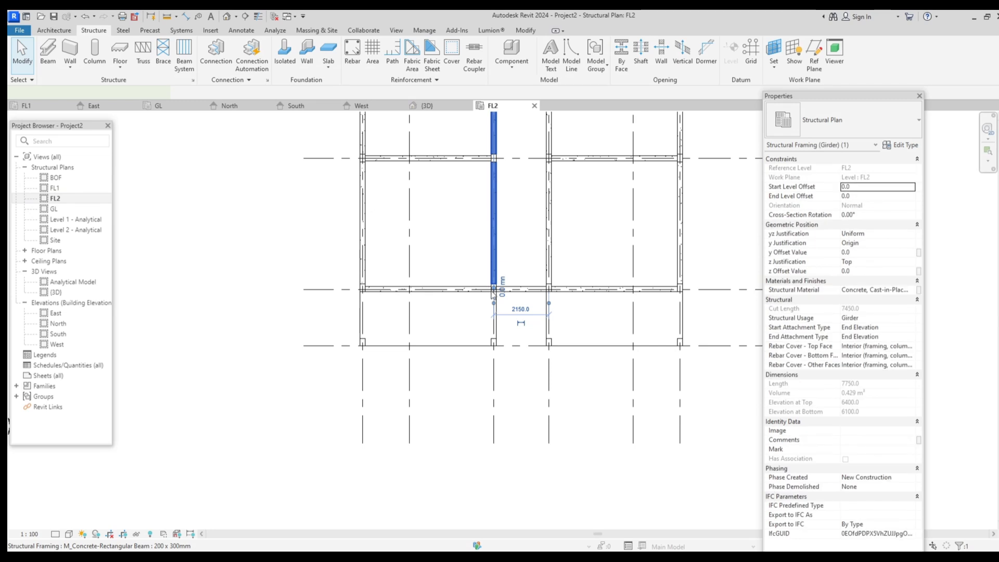
{"action": "scroll", "coordinate": [493, 291], "scroll_direction": "up", "scroll_amount": 2}
{"action": "left_click_drag", "start_coordinate": [496, 304], "coordinate": [497, 370]}
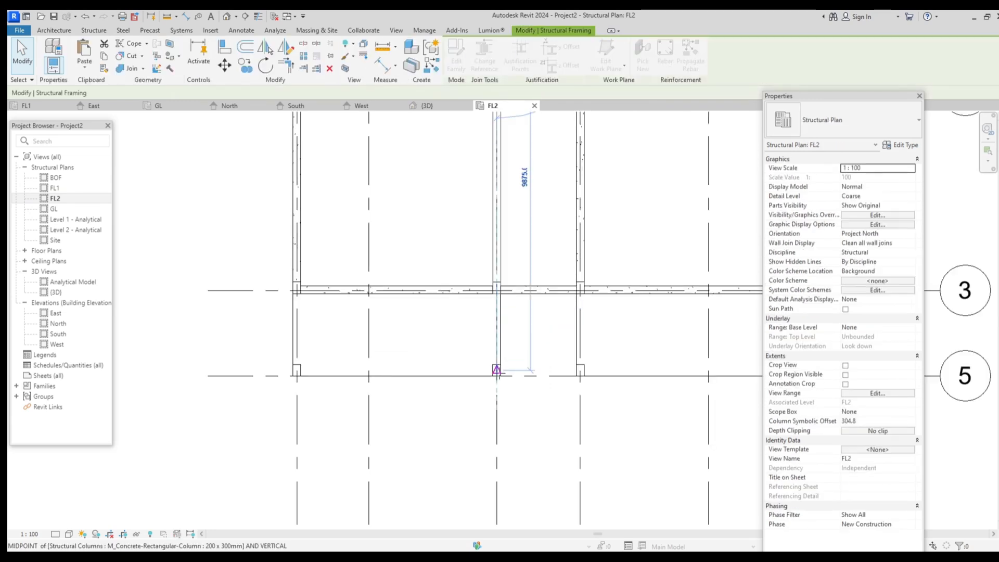
Step: Extend the lower end of the grid D girder to the column on grid 5
{"action": "left_click", "coordinate": [579, 275]}
{"action": "left_click_drag", "start_coordinate": [580, 289], "coordinate": [539, 371]}
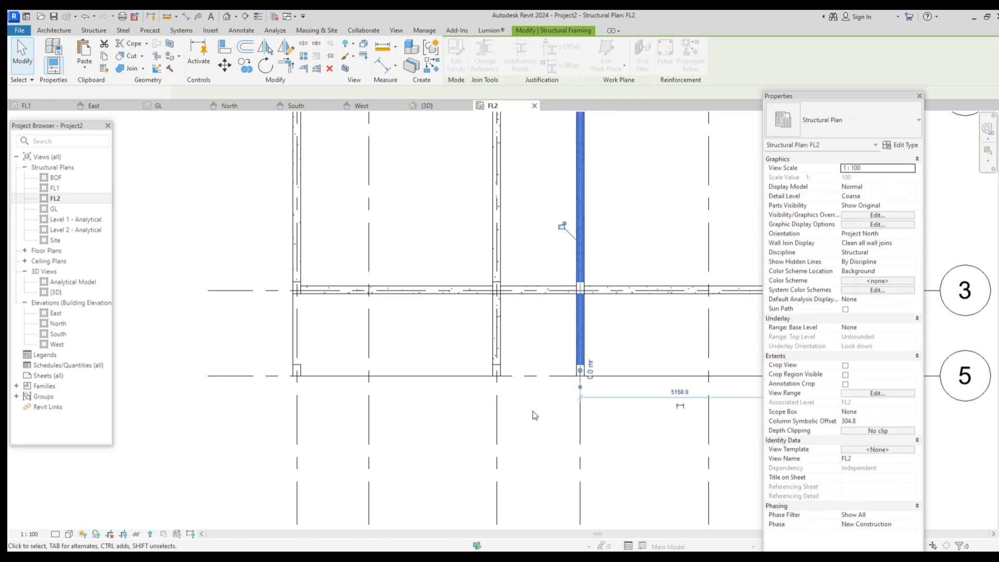
{"action": "left_click", "coordinate": [509, 337]}
{"action": "scroll", "coordinate": [490, 229], "scroll_direction": "down", "scroll_amount": 2}
{"action": "middle_click_drag", "start_coordinate": [565, 328], "coordinate": [504, 361]}
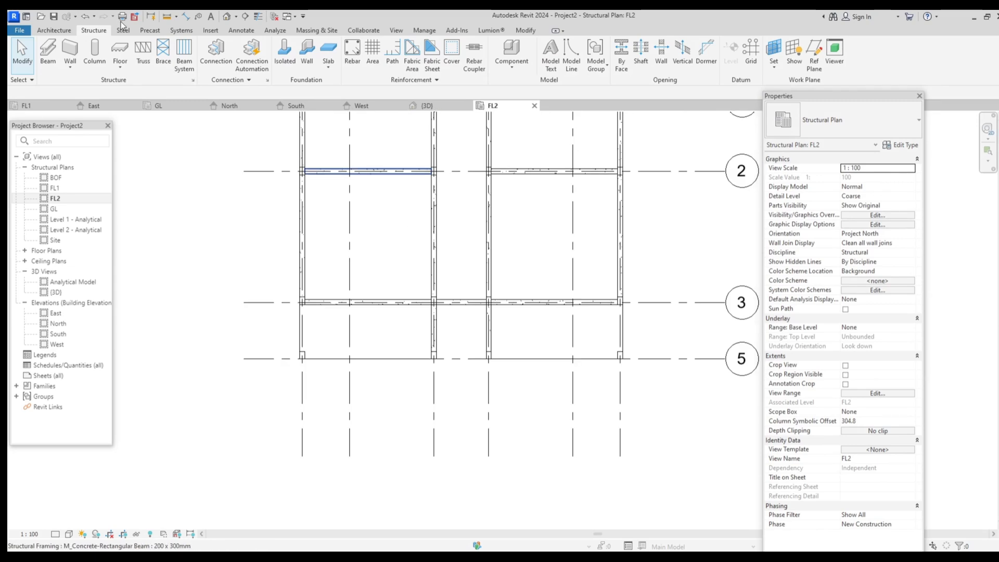
Step: Review the extended FL2 girders and the whole structure from several angles in the 3D view
{"action": "left_click", "coordinate": [226, 18]}
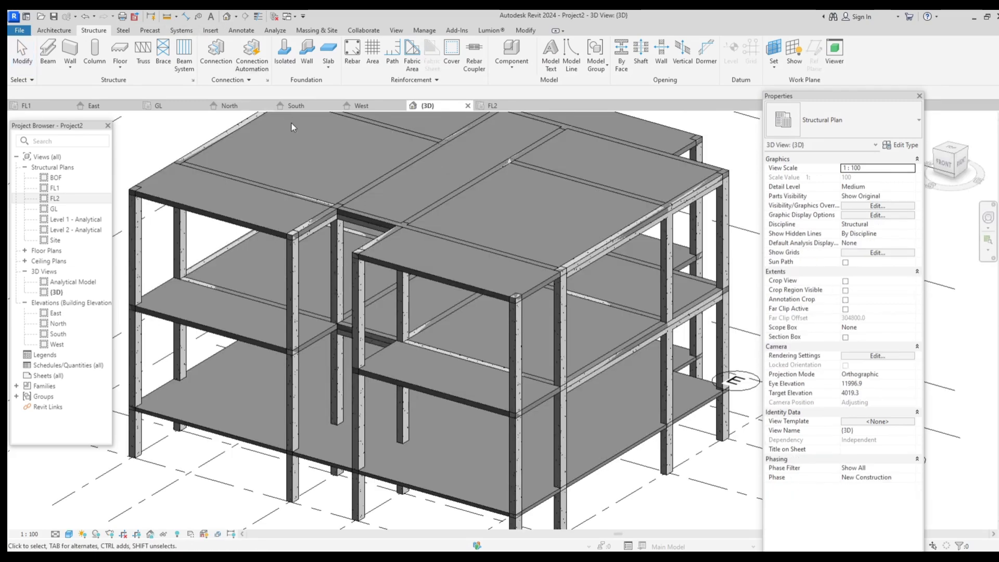
{"action": "scroll", "coordinate": [291, 127], "scroll_direction": "down", "scroll_amount": 2}
{"action": "mouse_move", "coordinate": [442, 283]}
{"action": "middle_mouse_down", "text": "shift"}
{"action": "mouse_move", "coordinate": [398, 281]}
{"action": "mouse_move", "coordinate": [402, 250]}
{"action": "mouse_move", "coordinate": [371, 255]}
{"action": "middle_mouse_up", "text": "shift"}
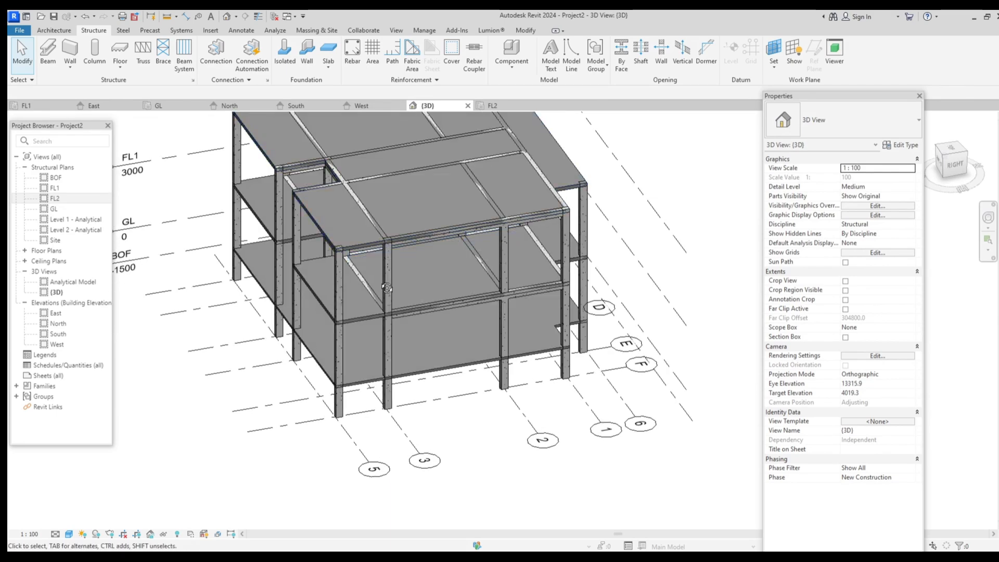
{"action": "middle_click_drag", "start_coordinate": [387, 288], "coordinate": [429, 330], "text": "shift"}
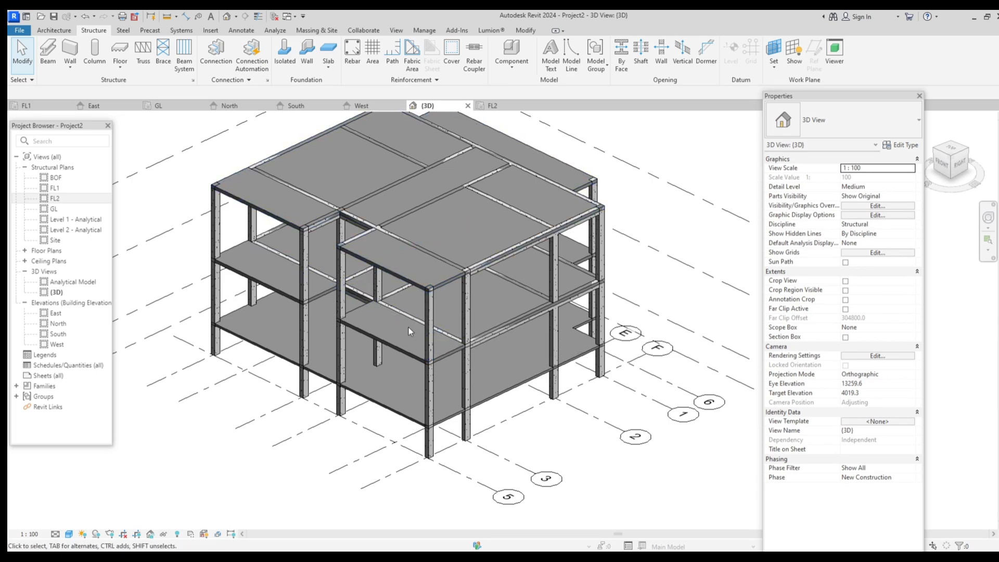
{"action": "middle_click_drag", "start_coordinate": [359, 270], "coordinate": [377, 236]}
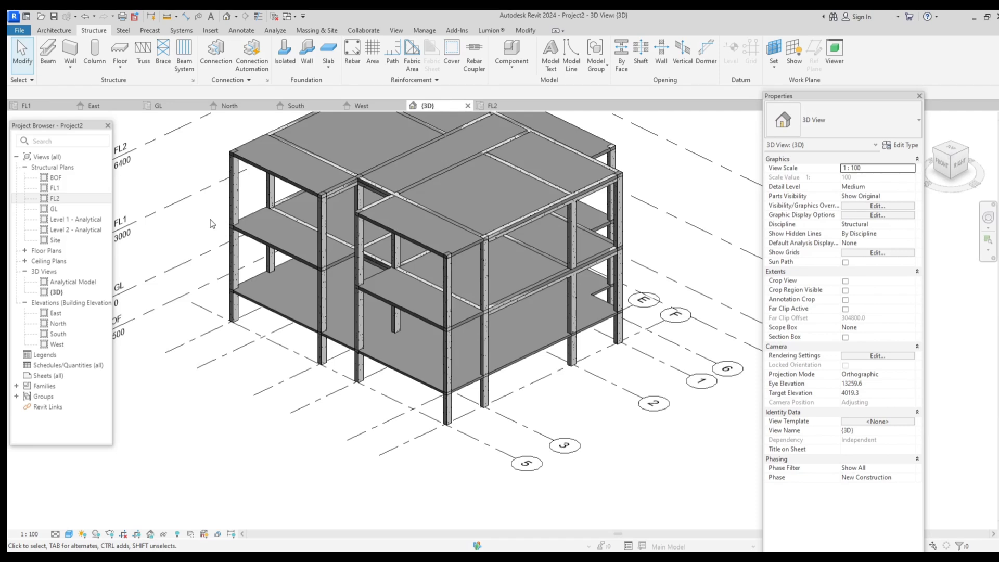
Step: In the BOF structural plan, duplicate the isolated M_Footing-Rectangular type as 1500 x 1500 x 350mm, with thickness 350, width 1500 and length 1500
{"action": "left_click", "coordinate": [55, 178]}
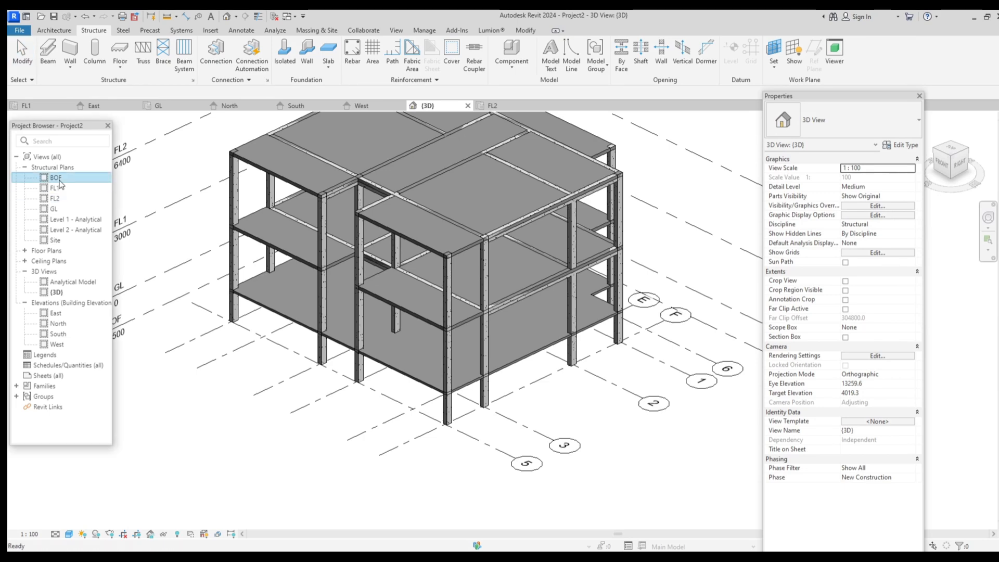
{"action": "double_click", "coordinate": [56, 178]}
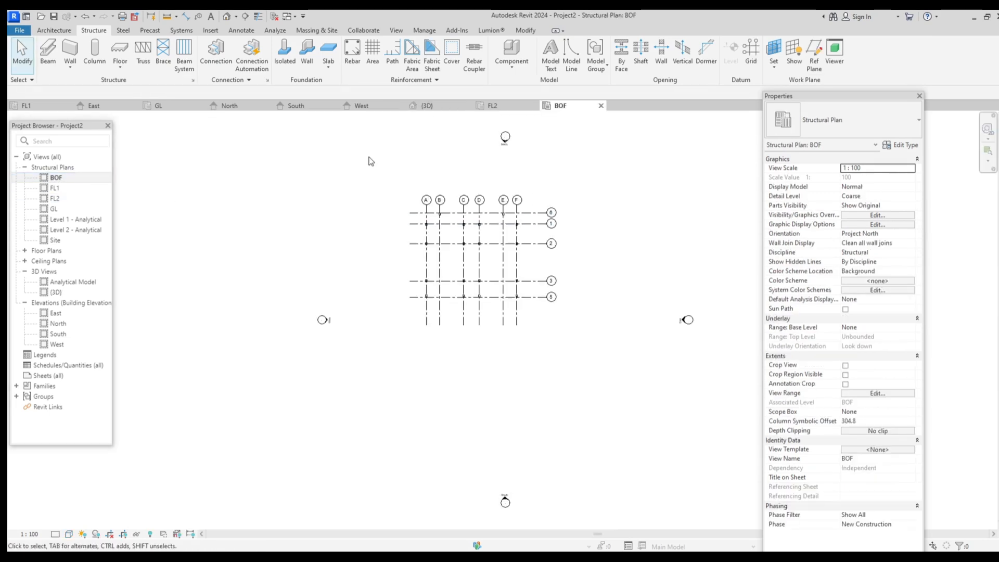
{"action": "middle_click_drag", "start_coordinate": [369, 160], "coordinate": [321, 199]}
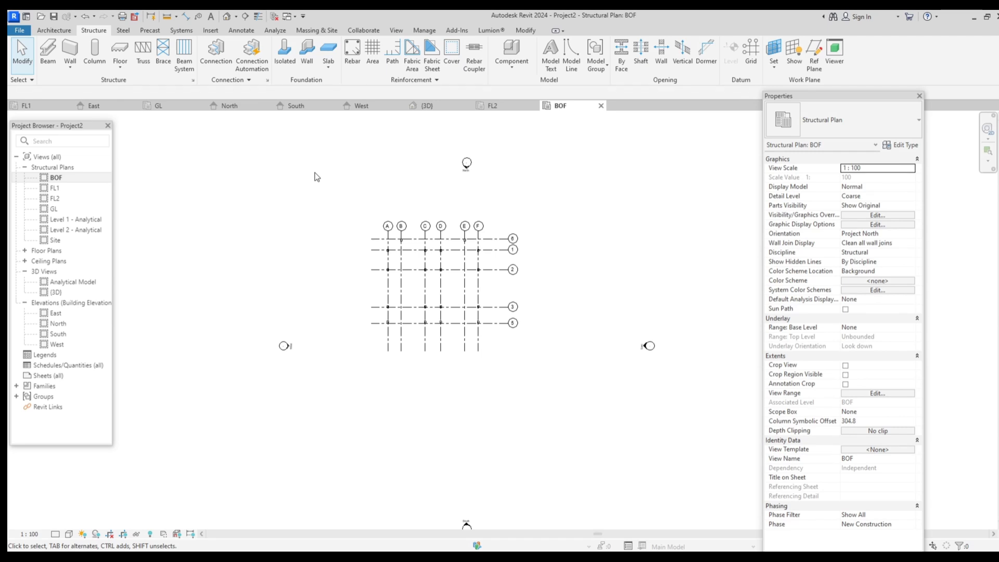
{"action": "left_click", "coordinate": [290, 62]}
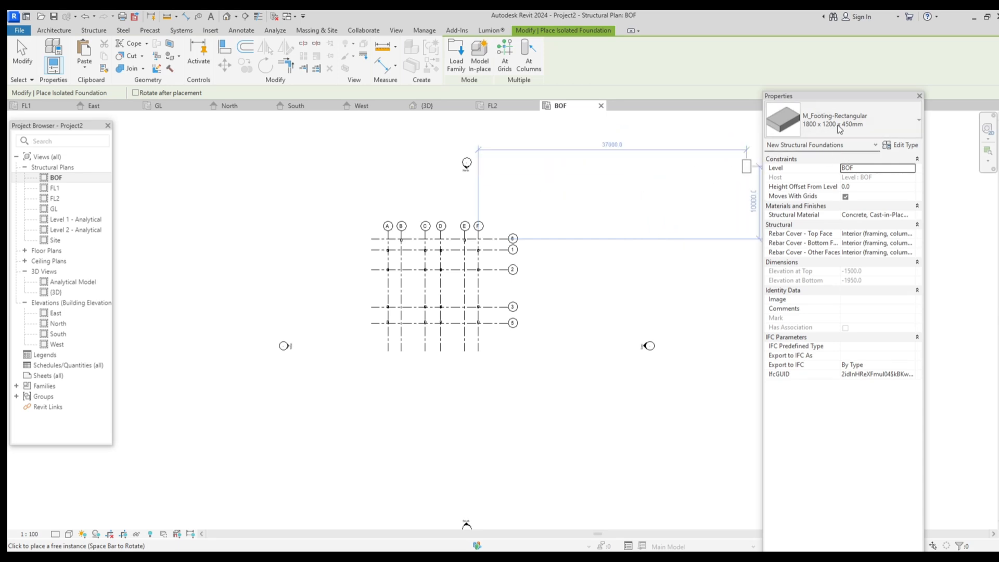
{"action": "left_click", "coordinate": [905, 146]}
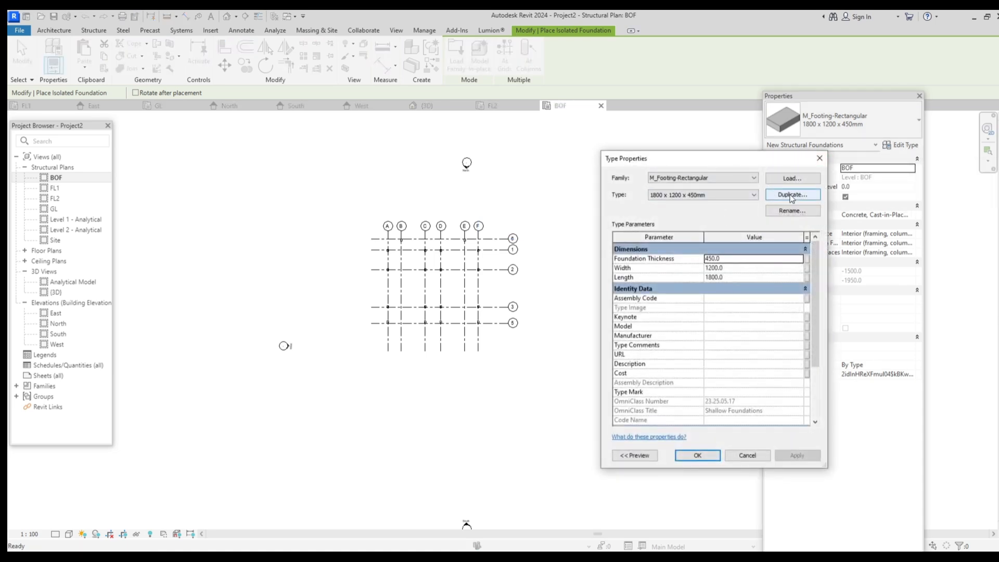
{"action": "left_click", "coordinate": [791, 195]}
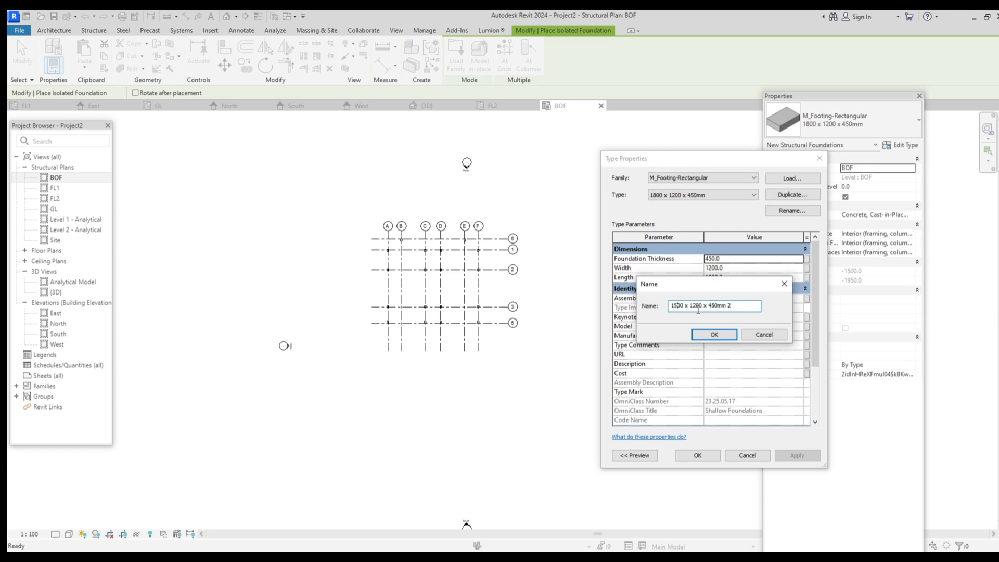
{"action": "key", "text": "BackSpace"}
{"action": "type", "text": "5"}
{"action": "left_click", "coordinate": [721, 337]}
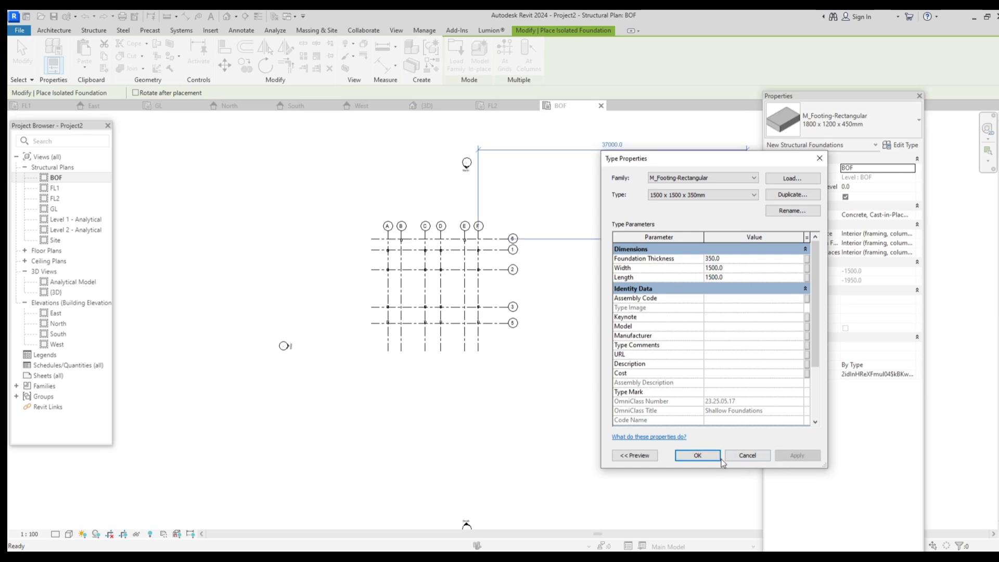
{"action": "left_click", "coordinate": [697, 457]}
Step: Place 1500 x 1500 x 350mm footings on the grid A columns at grids 5 and 3
{"action": "scroll", "coordinate": [519, 266], "scroll_direction": "up", "scroll_amount": 1}
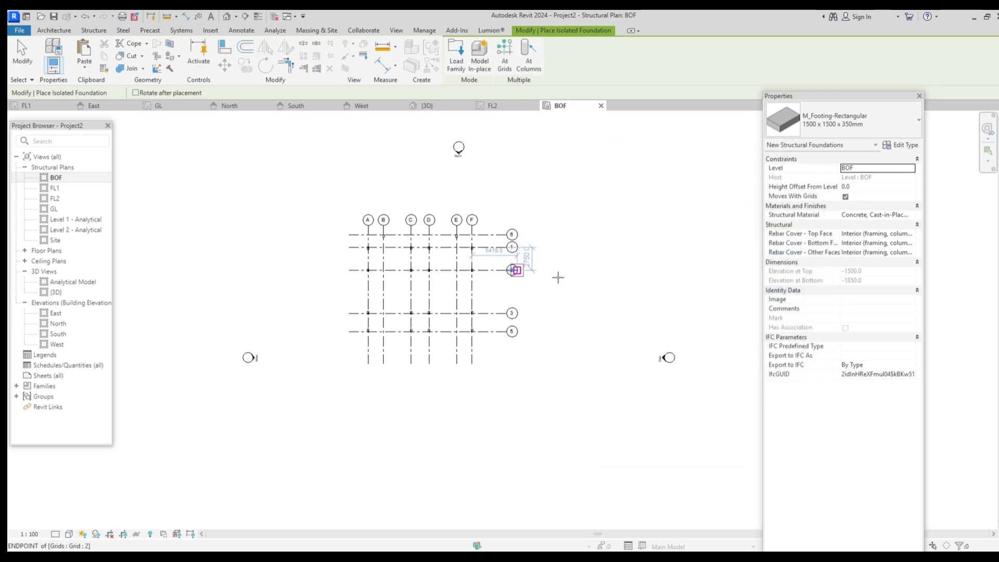
{"action": "scroll", "coordinate": [521, 270], "scroll_direction": "up", "scroll_amount": 1}
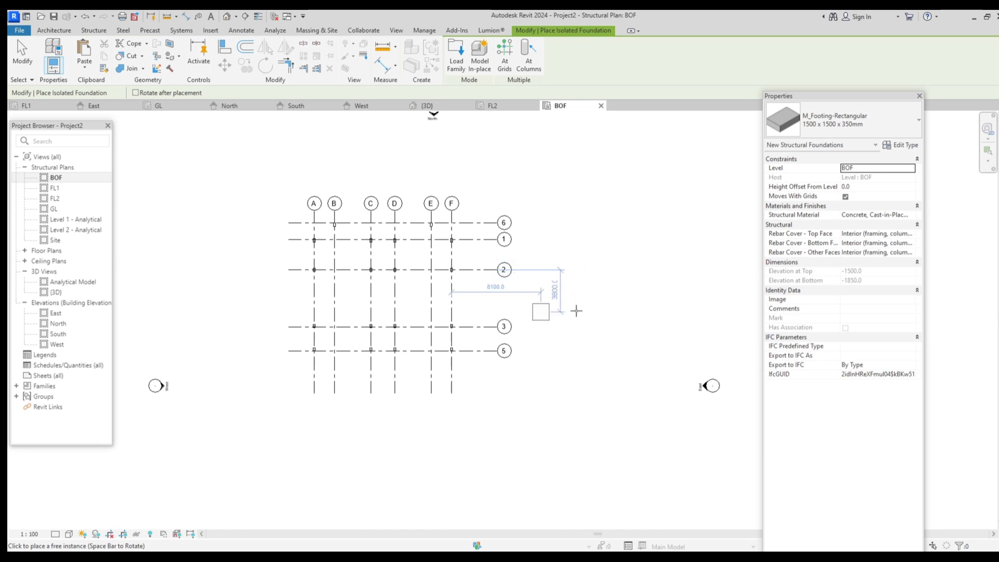
{"action": "scroll", "coordinate": [314, 348], "scroll_direction": "up", "scroll_amount": 5}
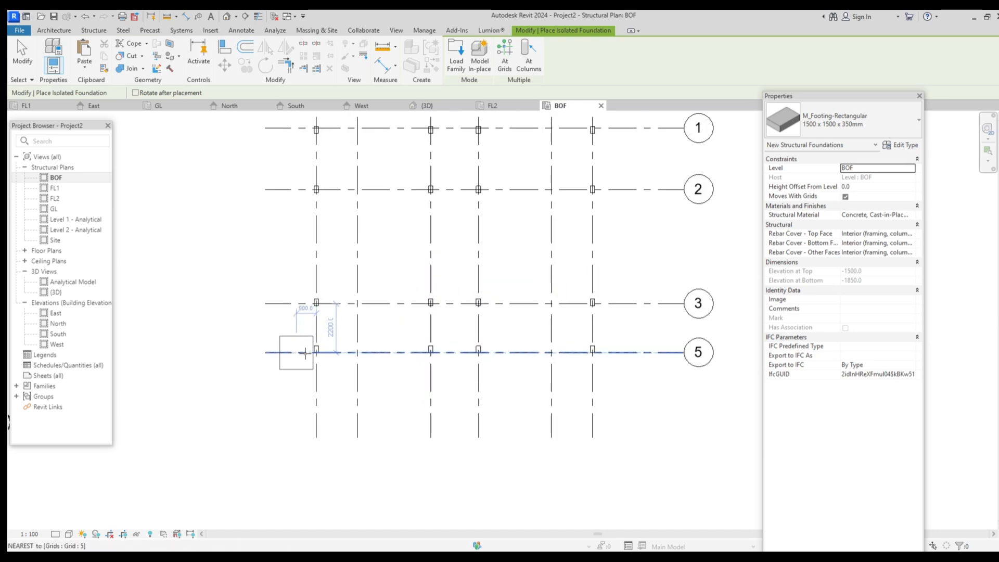
{"action": "scroll", "coordinate": [328, 340], "scroll_direction": "up", "scroll_amount": 1}
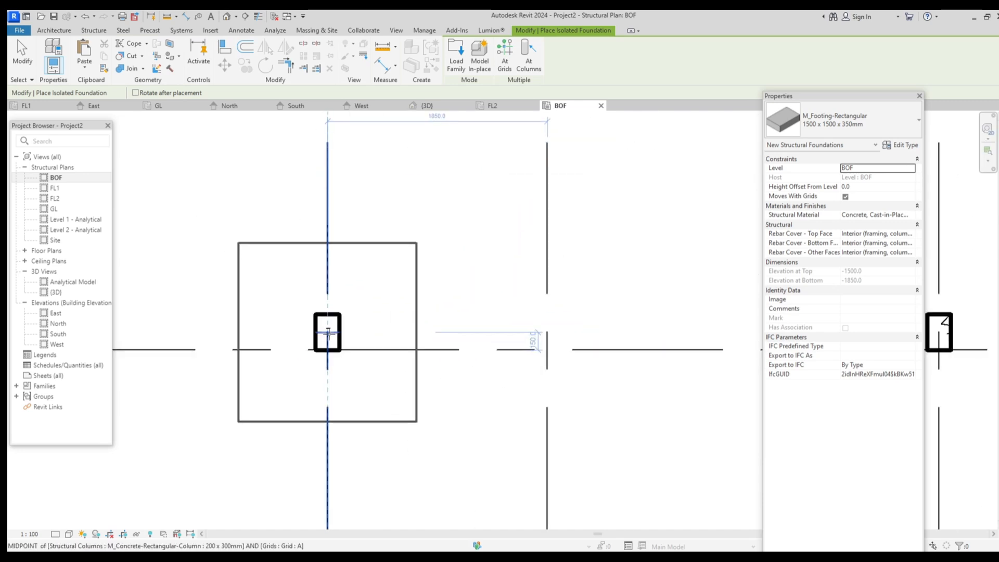
{"action": "scroll", "coordinate": [408, 384], "scroll_direction": "down", "scroll_amount": 2}
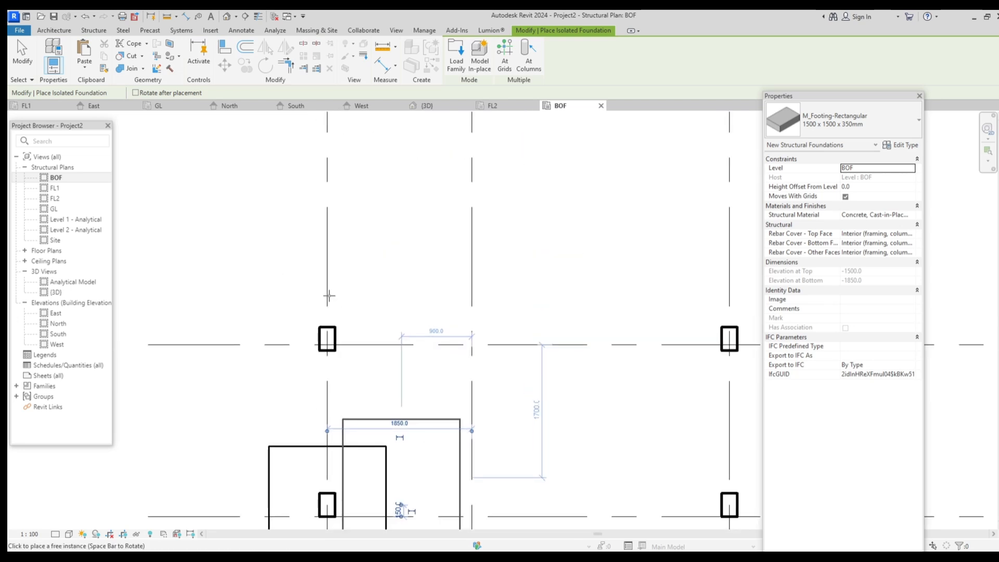
{"action": "scroll", "coordinate": [330, 297], "scroll_direction": "up", "scroll_amount": 2}
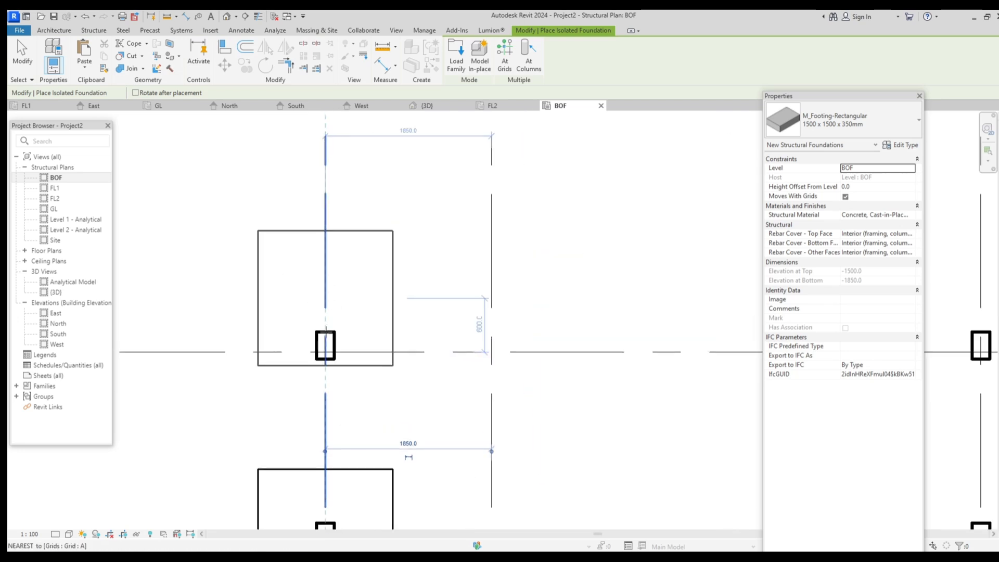
{"action": "left_click", "coordinate": [345, 318]}
{"action": "scroll", "coordinate": [553, 370], "scroll_direction": "down", "scroll_amount": 3}
Step: Place the same footings on the grid C and grid D columns at grids 5 and 3
{"action": "middle_click_drag", "start_coordinate": [642, 399], "coordinate": [413, 255]}
{"action": "scroll", "coordinate": [444, 292], "scroll_direction": "up", "scroll_amount": 2}
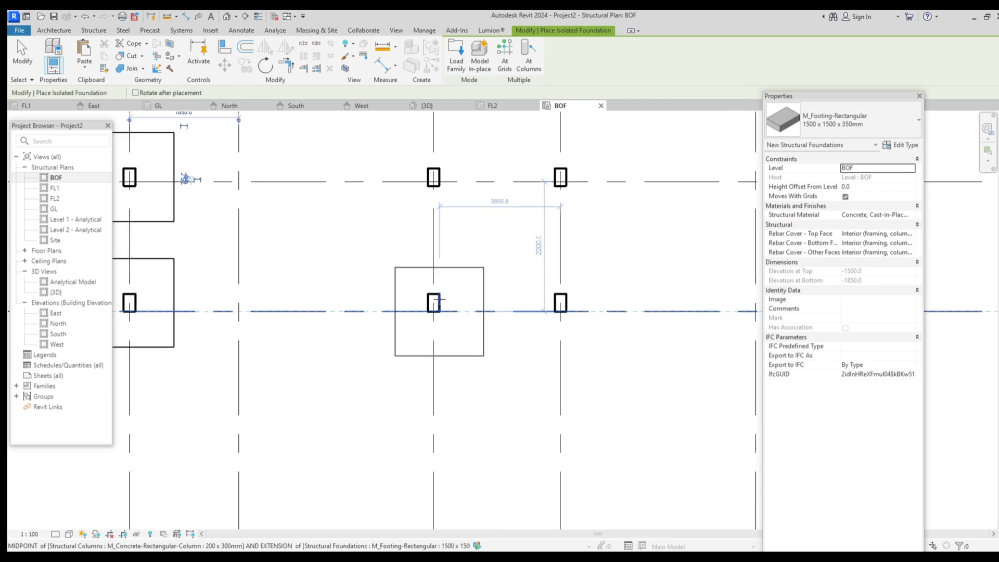
{"action": "scroll", "coordinate": [439, 301], "scroll_direction": "up", "scroll_amount": 1}
{"action": "left_click", "coordinate": [431, 301]}
{"action": "middle_click_drag", "start_coordinate": [440, 223], "coordinate": [417, 375]}
{"action": "scroll", "coordinate": [432, 299], "scroll_direction": "up", "scroll_amount": 2}
{"action": "left_click", "coordinate": [402, 307]}
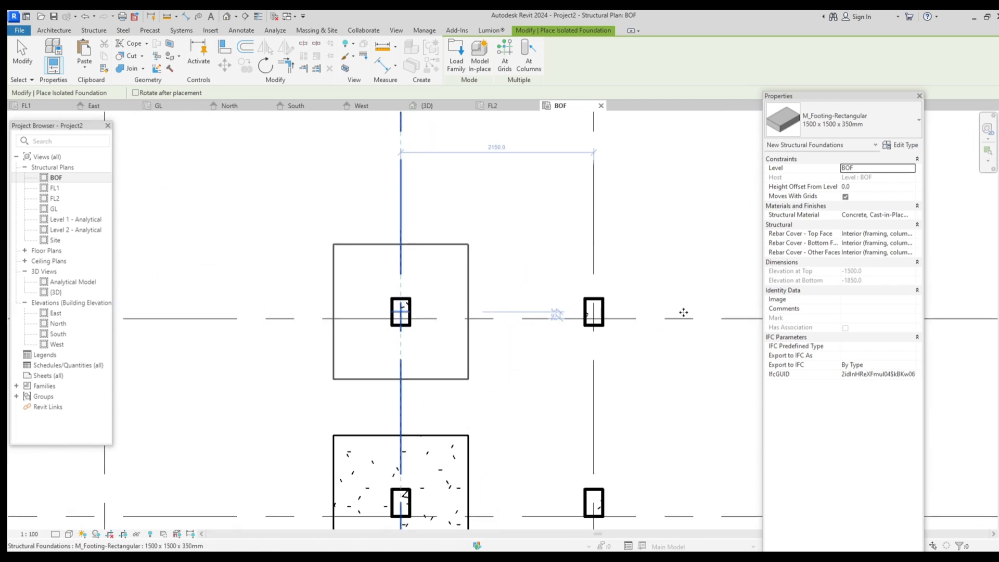
{"action": "left_click", "coordinate": [549, 393]}
{"action": "scroll", "coordinate": [536, 390], "scroll_direction": "down", "scroll_amount": 2}
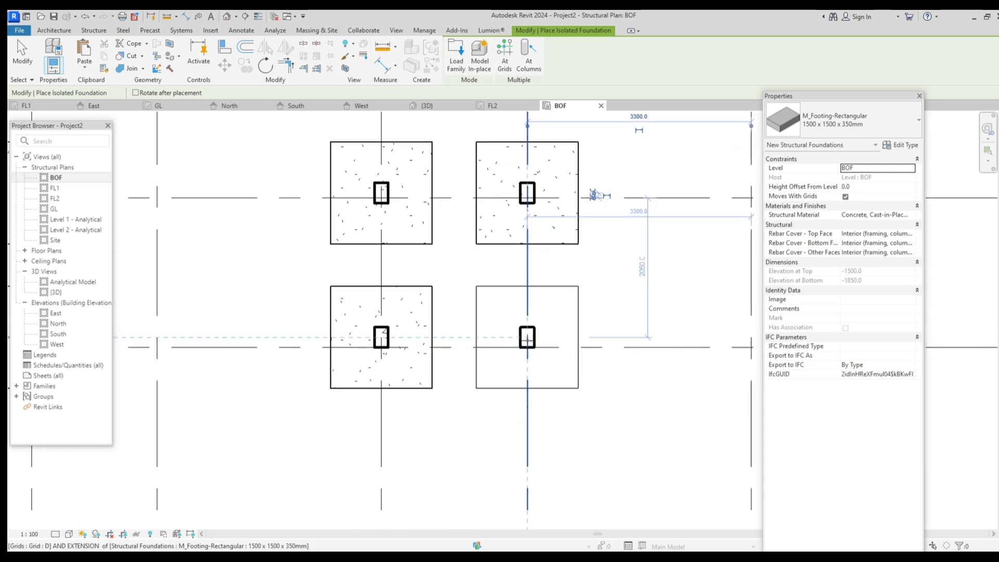
{"action": "left_click", "coordinate": [527, 339]}
Step: Place footings on the grid F columns at grids 5 and 3
{"action": "scroll", "coordinate": [506, 356], "scroll_direction": "down", "scroll_amount": 2}
{"action": "scroll", "coordinate": [676, 369], "scroll_direction": "down", "scroll_amount": 2}
{"action": "middle_click_drag", "start_coordinate": [681, 373], "coordinate": [490, 387]}
{"action": "scroll", "coordinate": [570, 366], "scroll_direction": "down", "scroll_amount": 1}
{"action": "scroll", "coordinate": [566, 363], "scroll_direction": "up", "scroll_amount": 2}
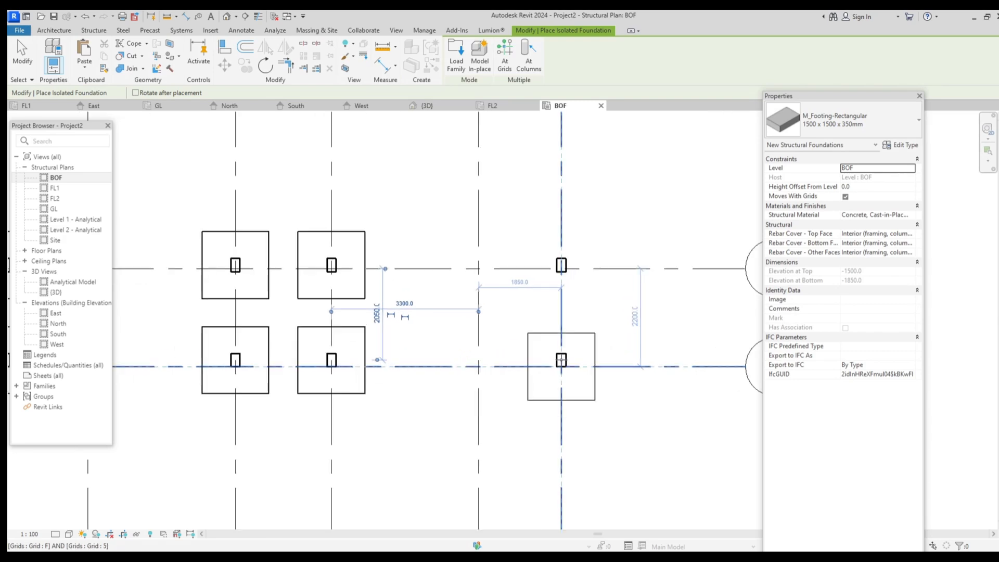
{"action": "left_click", "coordinate": [561, 361]}
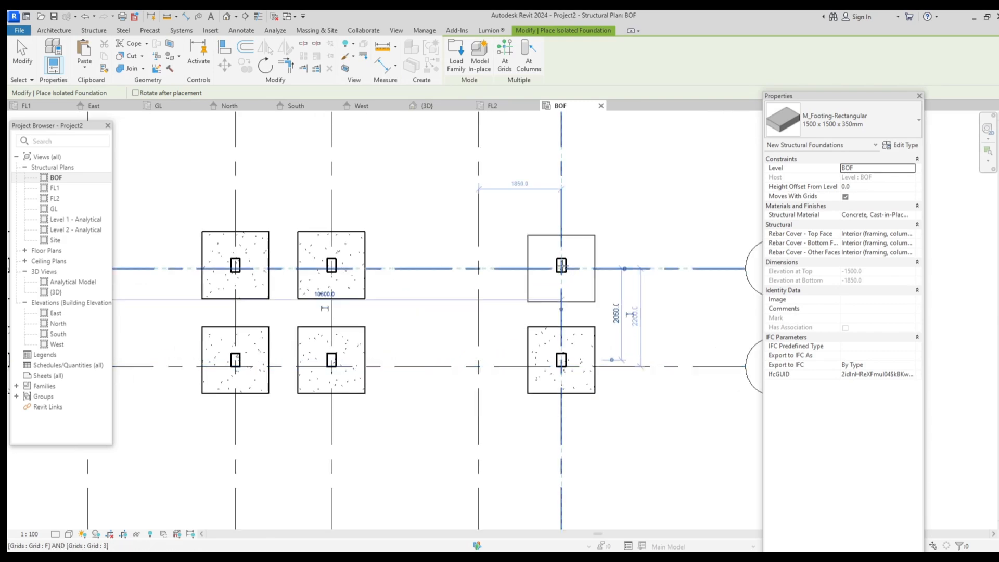
{"action": "left_click", "coordinate": [561, 265]}
Step: Place footings along grid 2 on the columns at grids F, D, C and A
{"action": "scroll", "coordinate": [547, 441], "scroll_direction": "down", "scroll_amount": 2}
{"action": "middle_click_drag", "start_coordinate": [546, 442], "coordinate": [546, 488]}
{"action": "scroll", "coordinate": [553, 286], "scroll_direction": "up", "scroll_amount": 1}
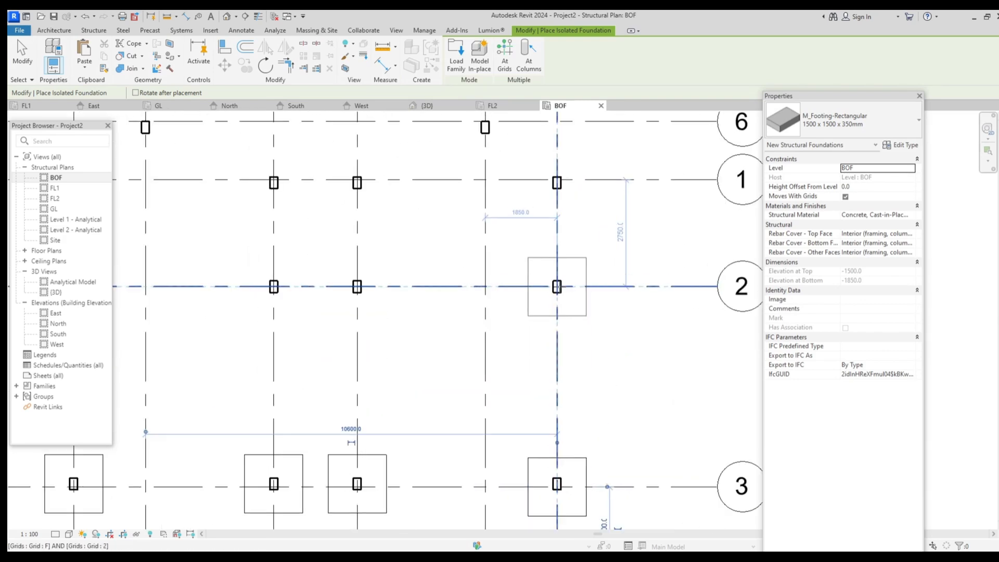
{"action": "left_click", "coordinate": [559, 286]}
{"action": "middle_click_drag", "start_coordinate": [514, 319], "coordinate": [582, 411]}
{"action": "middle_click_drag", "start_coordinate": [420, 353], "coordinate": [411, 352]}
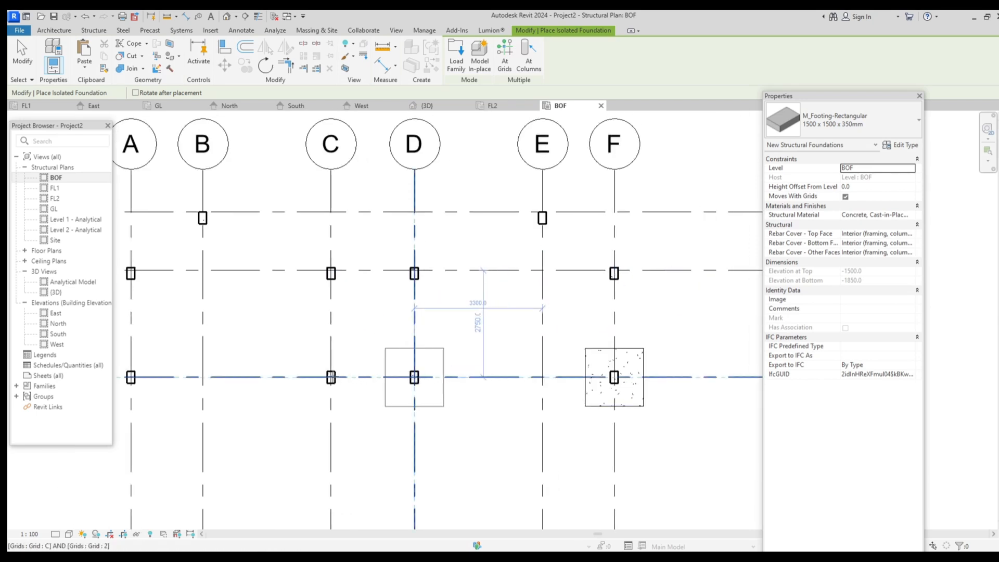
{"action": "left_click", "coordinate": [414, 377]}
{"action": "left_click", "coordinate": [331, 377]}
{"action": "middle_click_drag", "start_coordinate": [349, 408], "coordinate": [610, 397]}
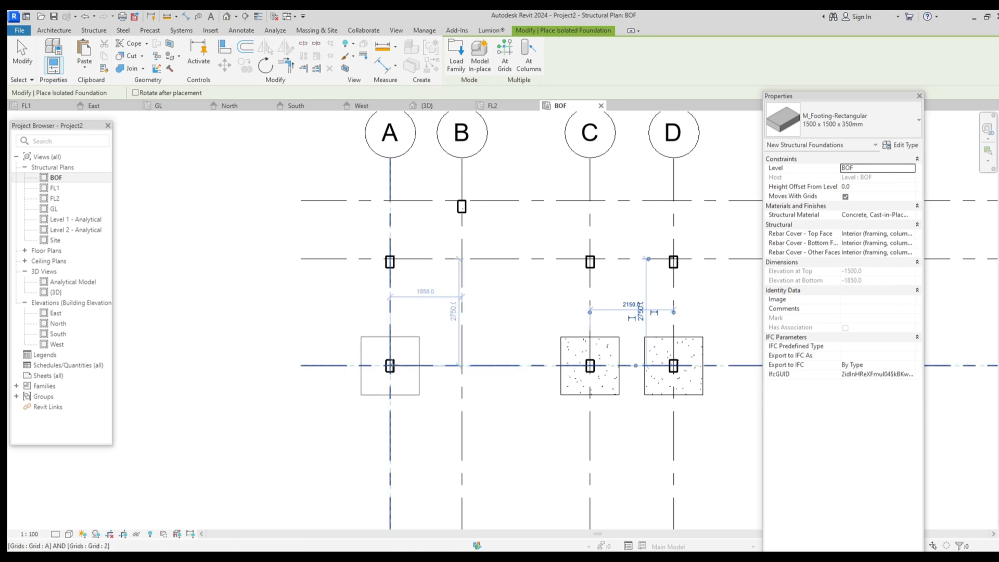
{"action": "left_click", "coordinate": [389, 366]}
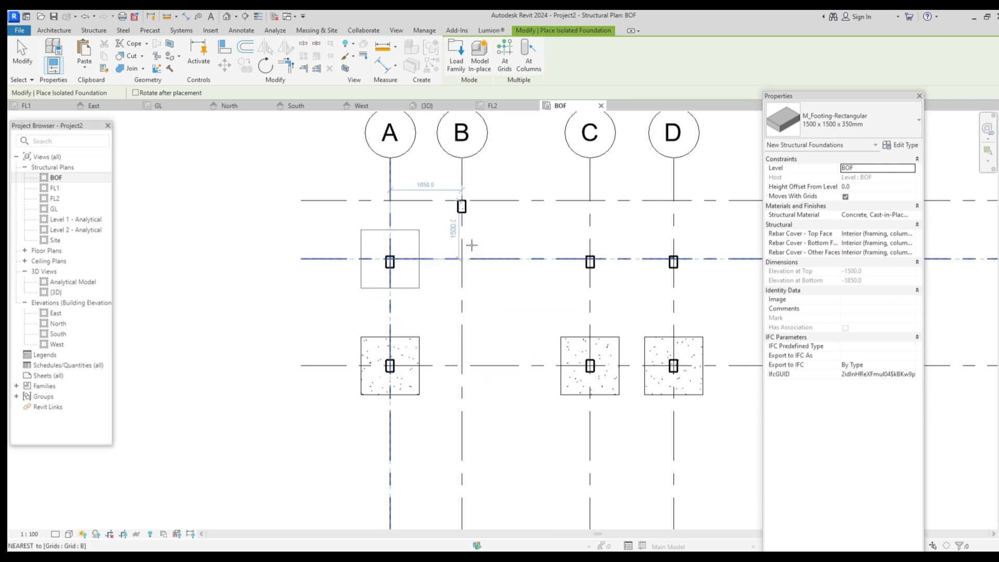
Step: Place 1500 x 1500 x 350mm footings on the grid 1 columns at grids C and D
{"action": "middle_click_drag", "start_coordinate": [462, 277], "coordinate": [459, 341]}
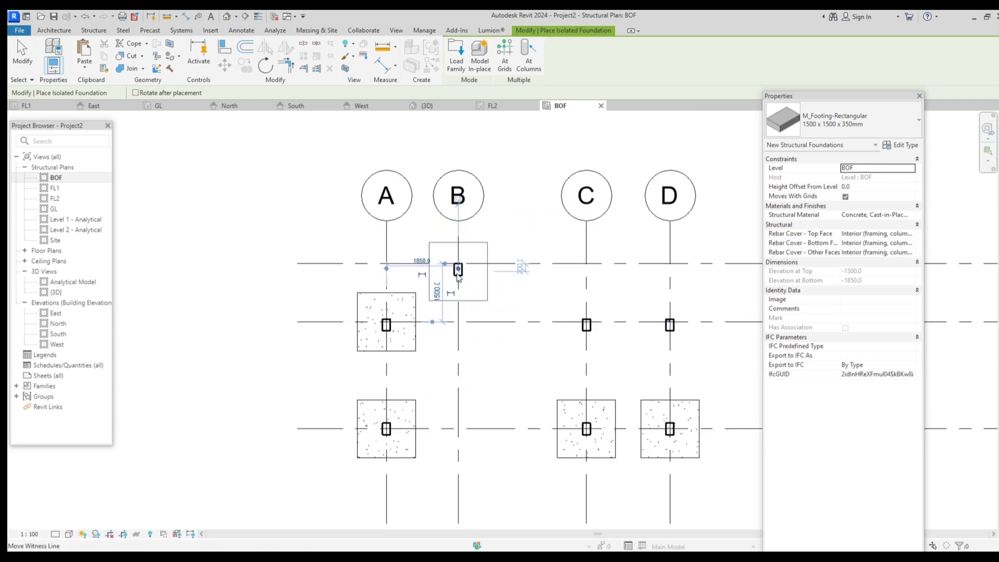
{"action": "scroll", "coordinate": [458, 272], "scroll_direction": "up", "scroll_amount": 5}
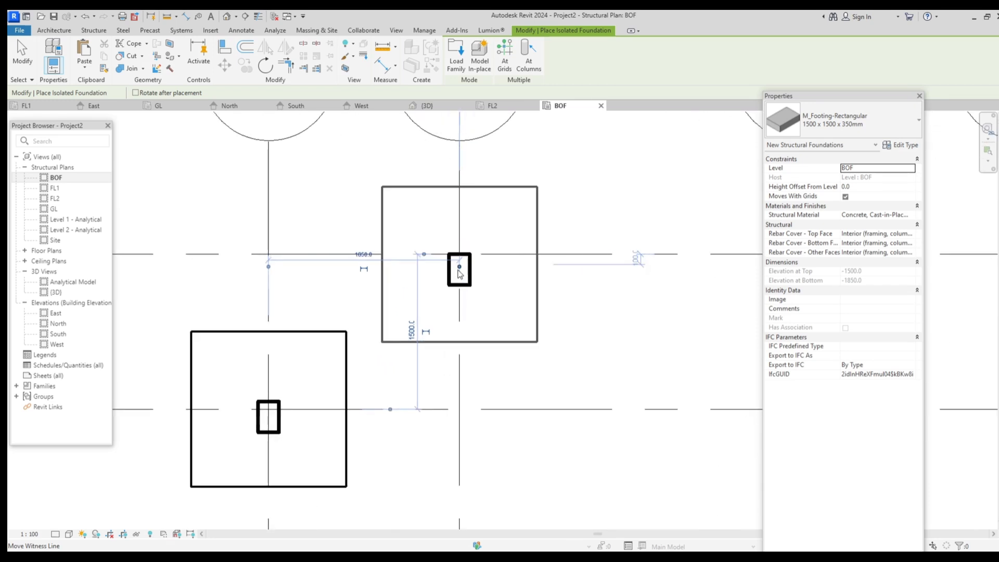
{"action": "scroll", "coordinate": [460, 274], "scroll_direction": "up", "scroll_amount": 1}
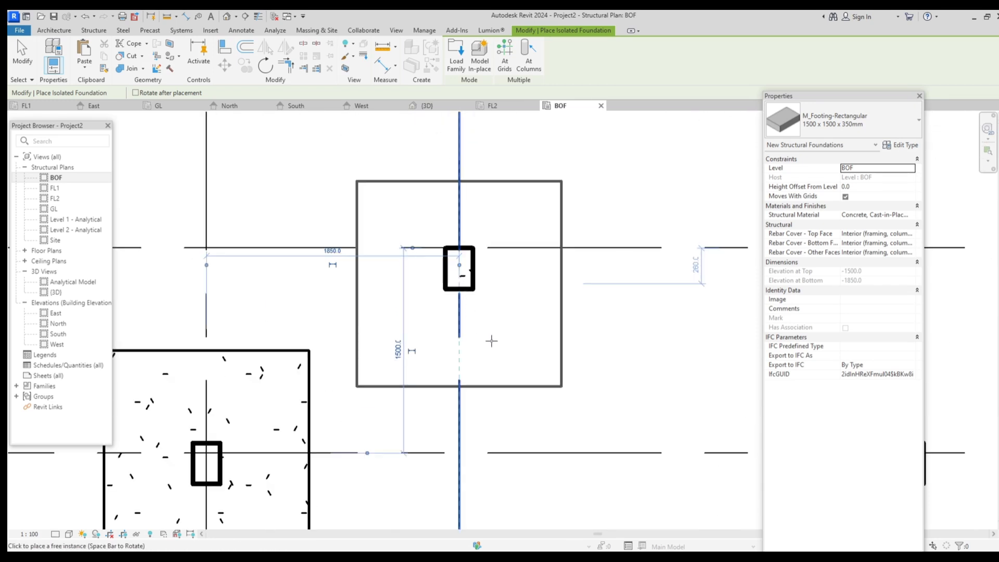
{"action": "scroll", "coordinate": [499, 342], "scroll_direction": "down", "scroll_amount": 3}
{"action": "scroll", "coordinate": [531, 372], "scroll_direction": "up", "scroll_amount": 1}
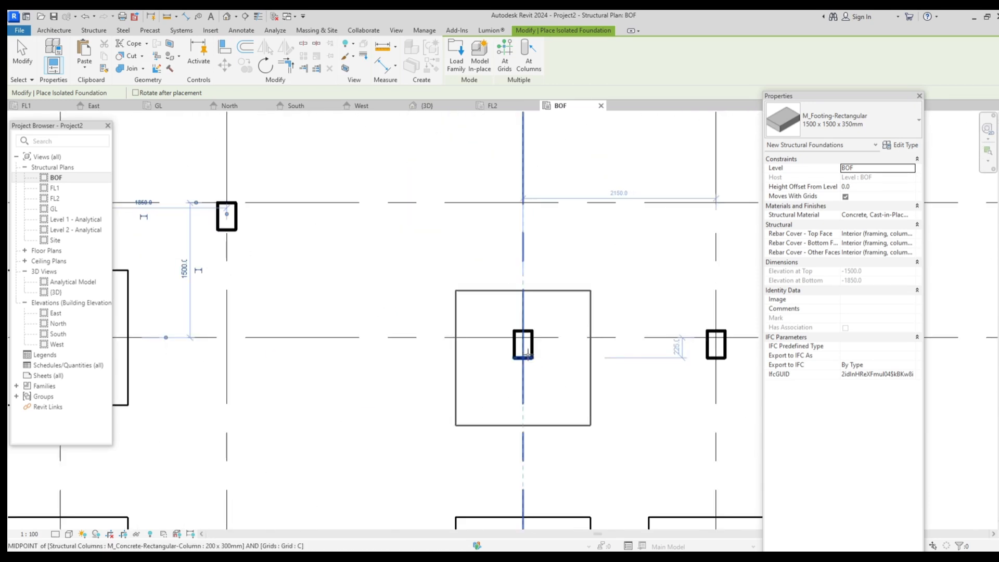
{"action": "left_click", "coordinate": [525, 353]}
{"action": "left_click", "coordinate": [715, 346]}
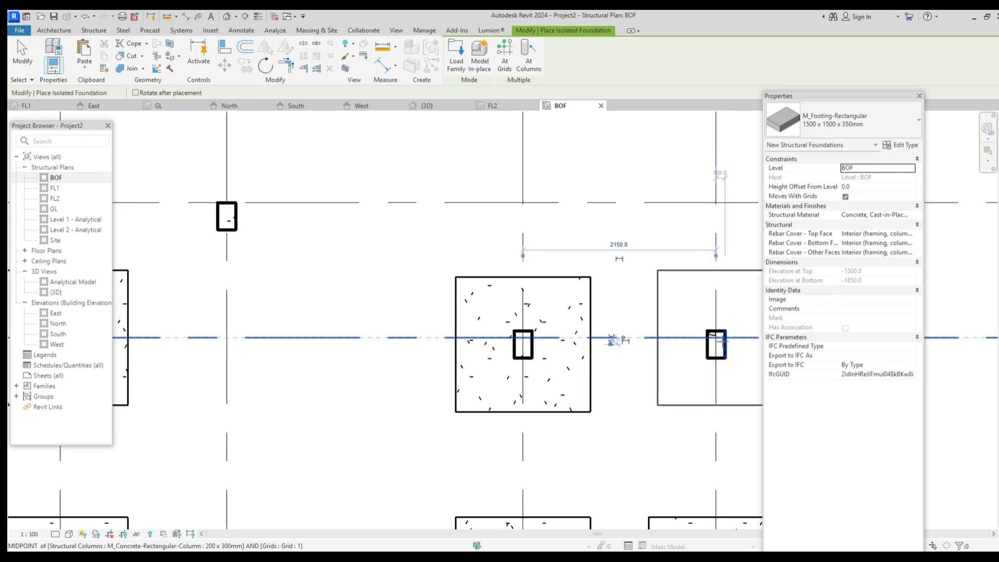
Step: Place the same footings on the columns at E6 and F1, and finish placing footings
{"action": "scroll", "coordinate": [557, 364], "scroll_direction": "down", "scroll_amount": 1}
{"action": "scroll", "coordinate": [569, 376], "scroll_direction": "down", "scroll_amount": 1}
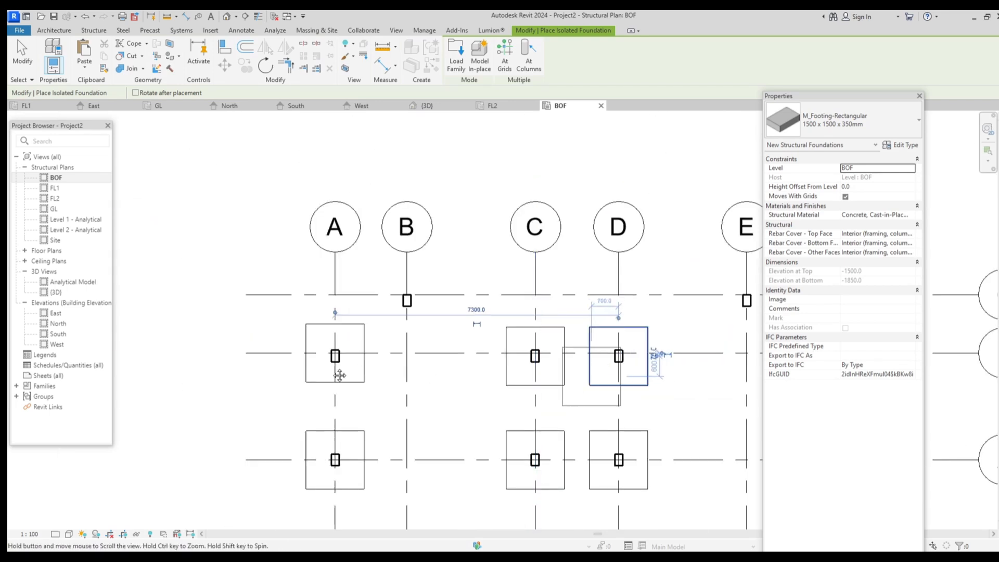
{"action": "middle_click_drag", "start_coordinate": [702, 321], "coordinate": [447, 312]}
{"action": "scroll", "coordinate": [446, 312], "scroll_direction": "up", "scroll_amount": 1}
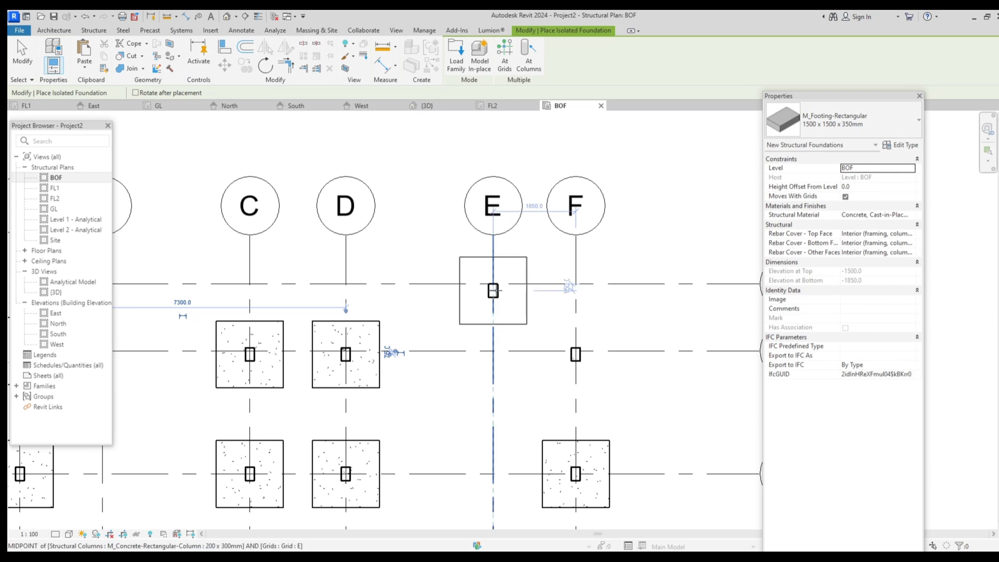
{"action": "left_click", "coordinate": [493, 291]}
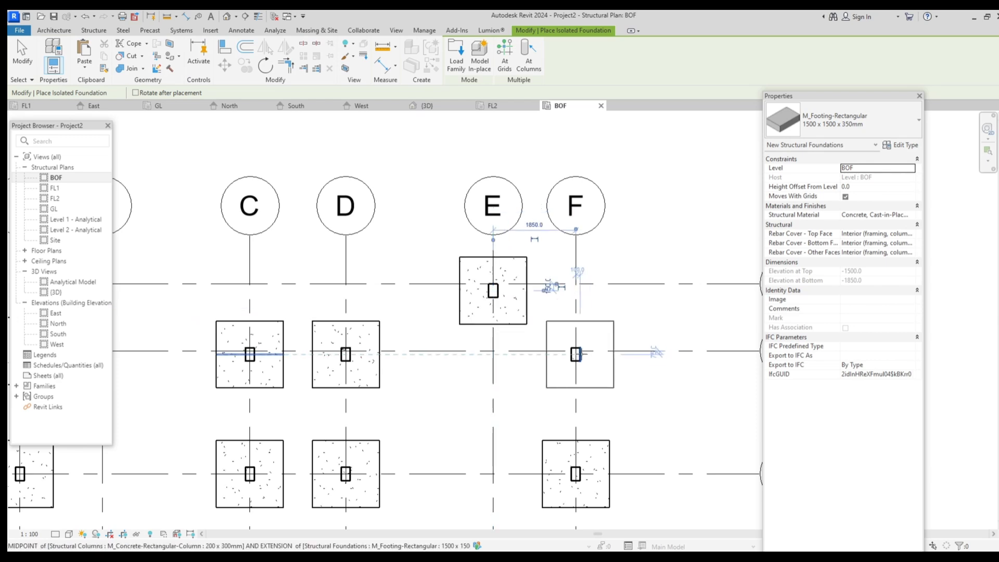
{"action": "left_click", "coordinate": [576, 401]}
{"action": "scroll", "coordinate": [557, 420], "scroll_direction": "down", "scroll_amount": 2}
{"action": "scroll", "coordinate": [519, 307], "scroll_direction": "down", "scroll_amount": 2}
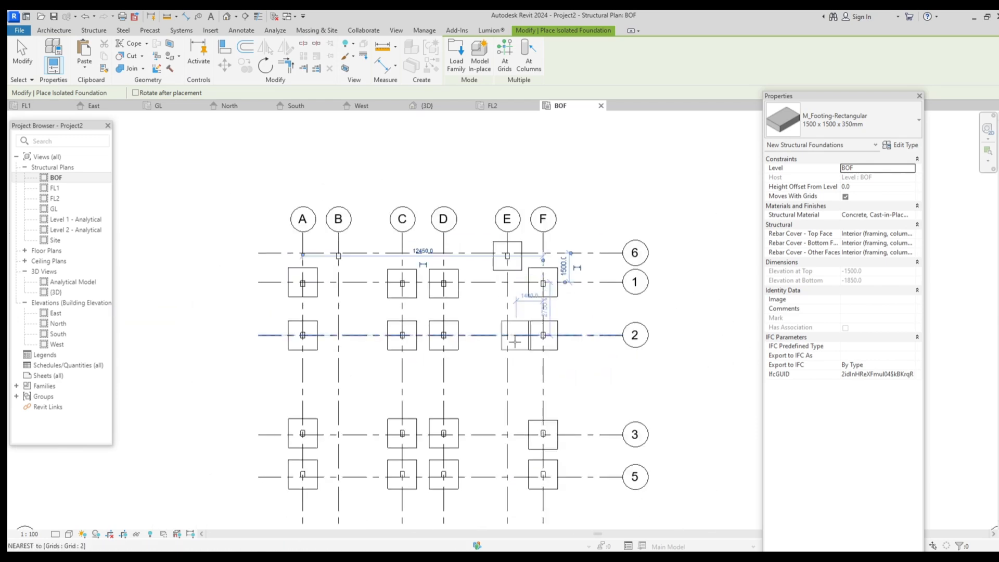
{"action": "key", "text": "Escape"}
{"action": "key", "text": "Escape"}
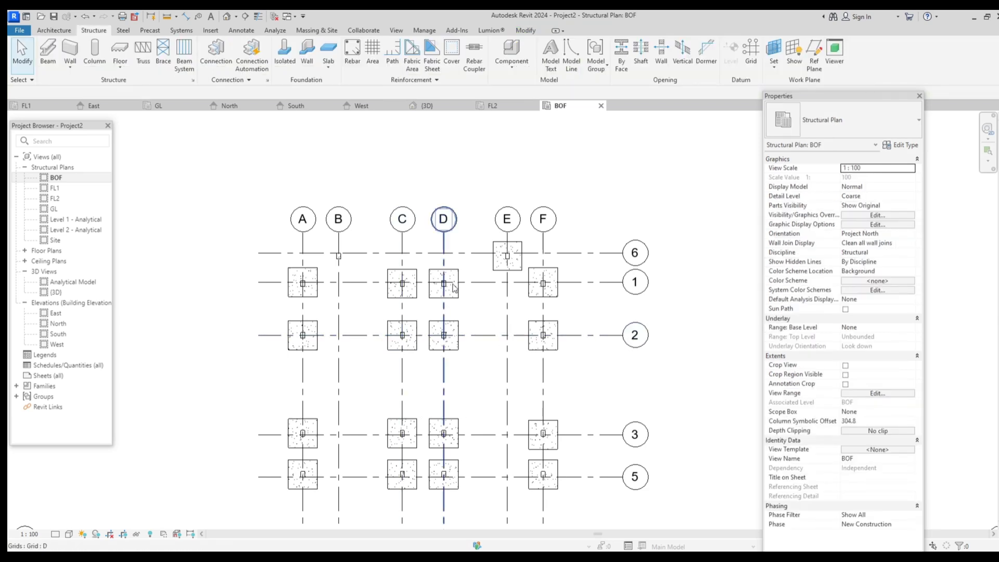
Step: Copy the footing at C1 to the column at B6, using the column midpoints as reference points
{"action": "scroll", "coordinate": [454, 288], "scroll_direction": "up", "scroll_amount": 3}
{"action": "left_click", "coordinate": [395, 266]}
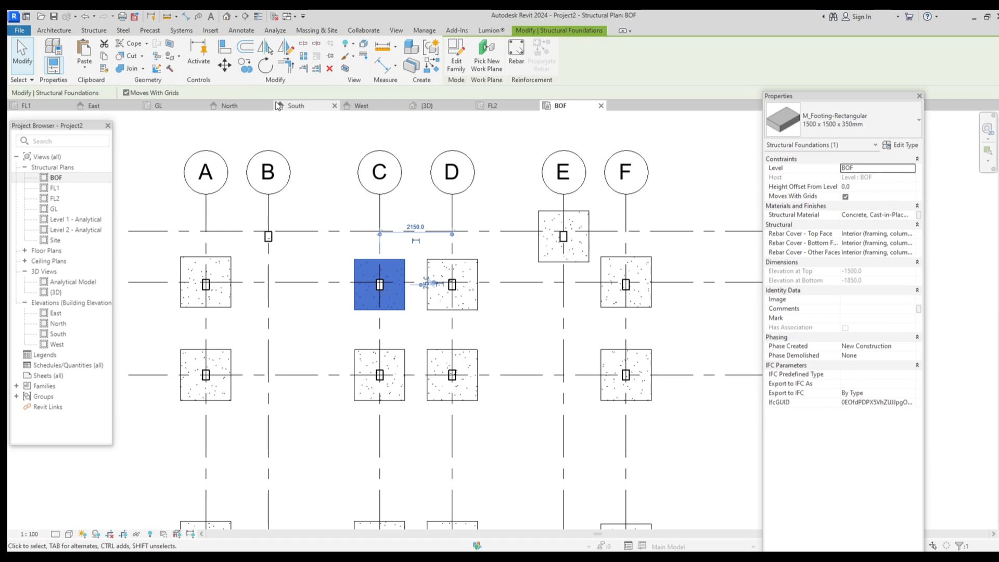
{"action": "left_click", "coordinate": [254, 71]}
{"action": "scroll", "coordinate": [384, 290], "scroll_direction": "up", "scroll_amount": 4}
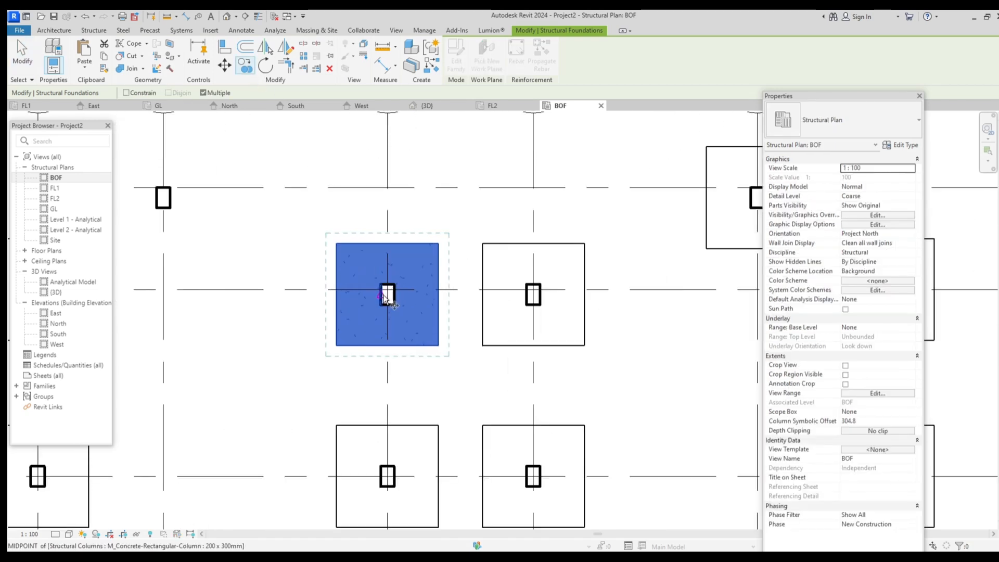
{"action": "left_click", "coordinate": [383, 296]}
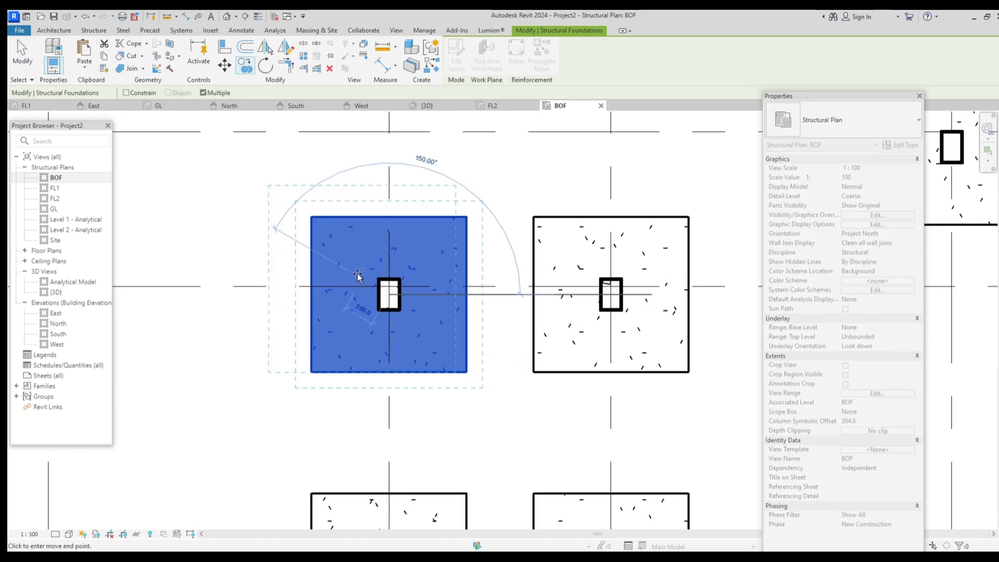
{"action": "middle_click_drag", "start_coordinate": [429, 448], "coordinate": [421, 440]}
{"action": "middle_click_drag", "start_coordinate": [154, 185], "coordinate": [241, 338]}
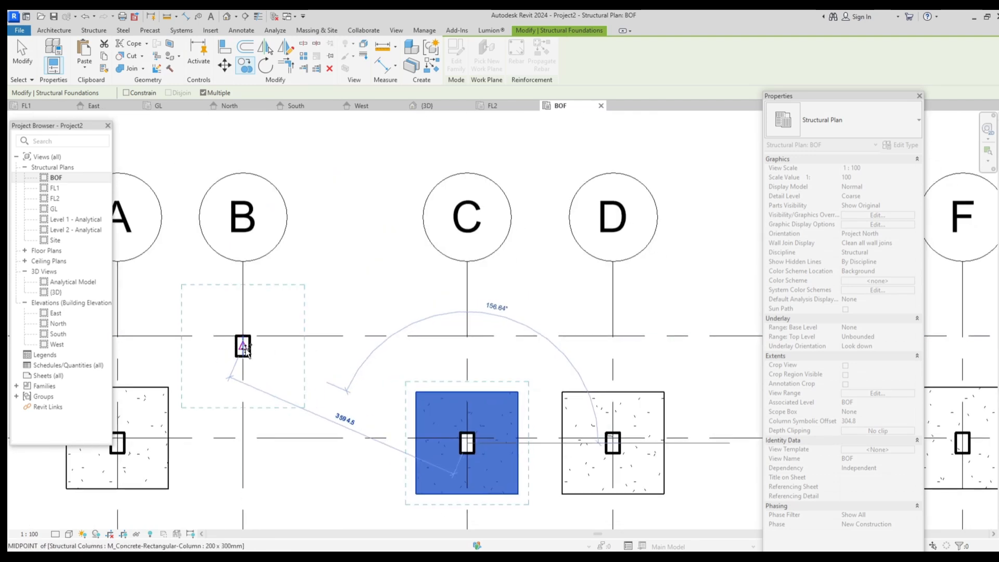
{"action": "left_click", "coordinate": [243, 344]}
{"action": "scroll", "coordinate": [331, 319], "scroll_direction": "down", "scroll_amount": 5}
{"action": "key", "text": "Escape"}
{"action": "key", "text": "Escape"}
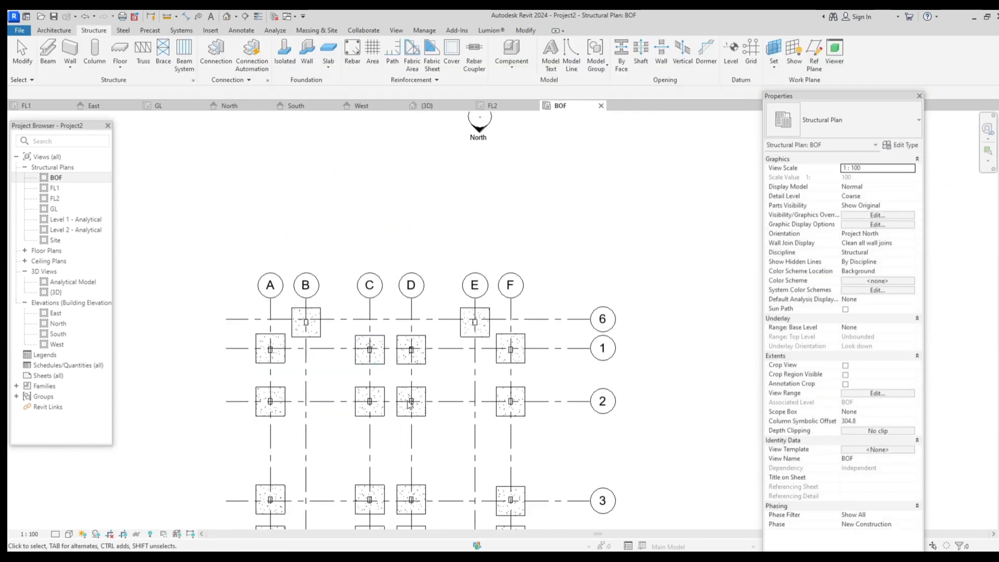
Step: Examine the footings and the concrete frame in the 3D view from several angles
{"action": "left_click", "coordinate": [227, 16]}
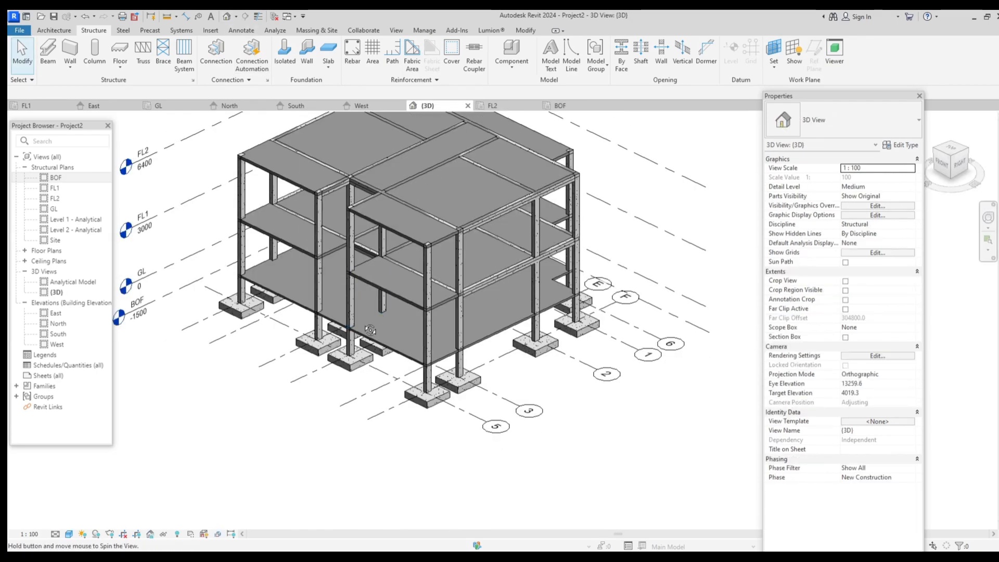
{"action": "middle_click_drag", "start_coordinate": [373, 326], "coordinate": [541, 334], "text": "shift"}
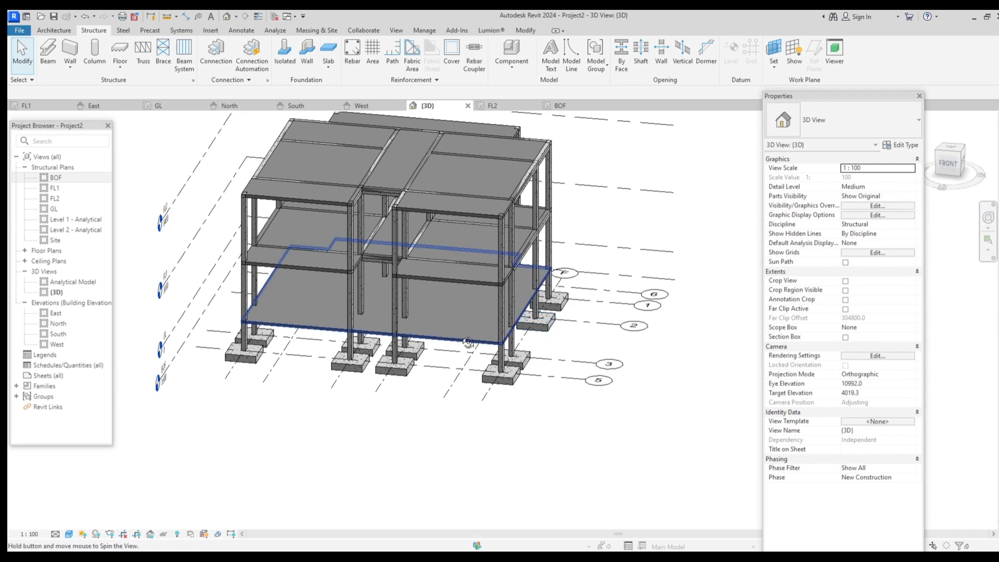
{"action": "middle_click_drag", "start_coordinate": [484, 321], "coordinate": [435, 296], "text": "shift"}
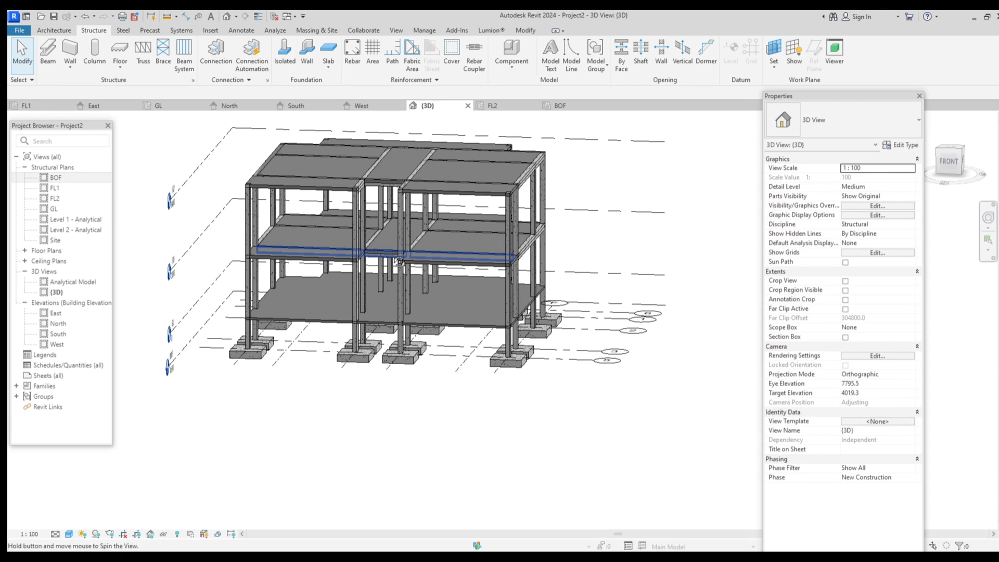
{"action": "middle_click_drag", "start_coordinate": [333, 250], "coordinate": [340, 252], "text": "shift"}
Step: Open the GL structural plan and start creating a stair
{"action": "double_click", "coordinate": [53, 209]}
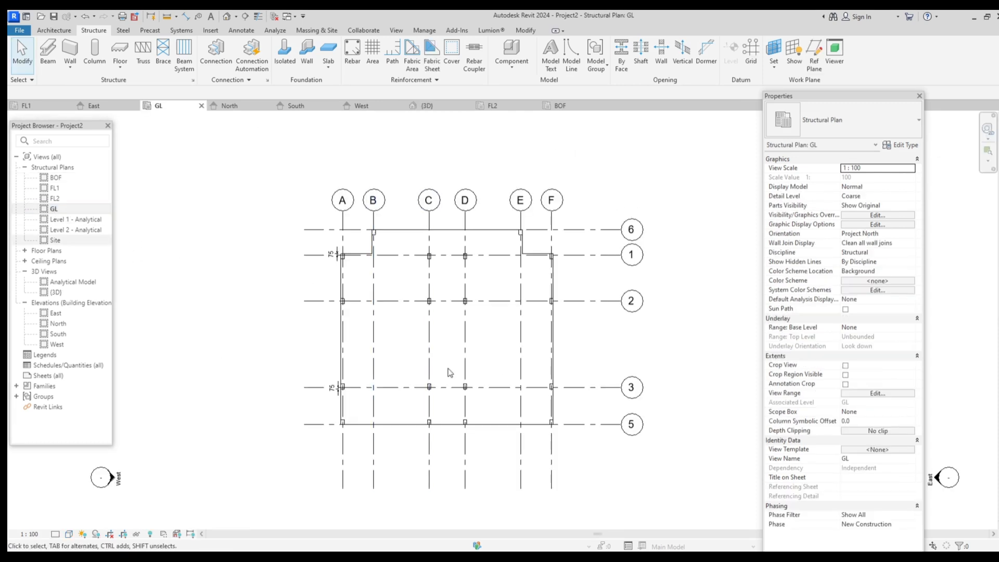
{"action": "scroll", "coordinate": [449, 374], "scroll_direction": "up", "scroll_amount": 2}
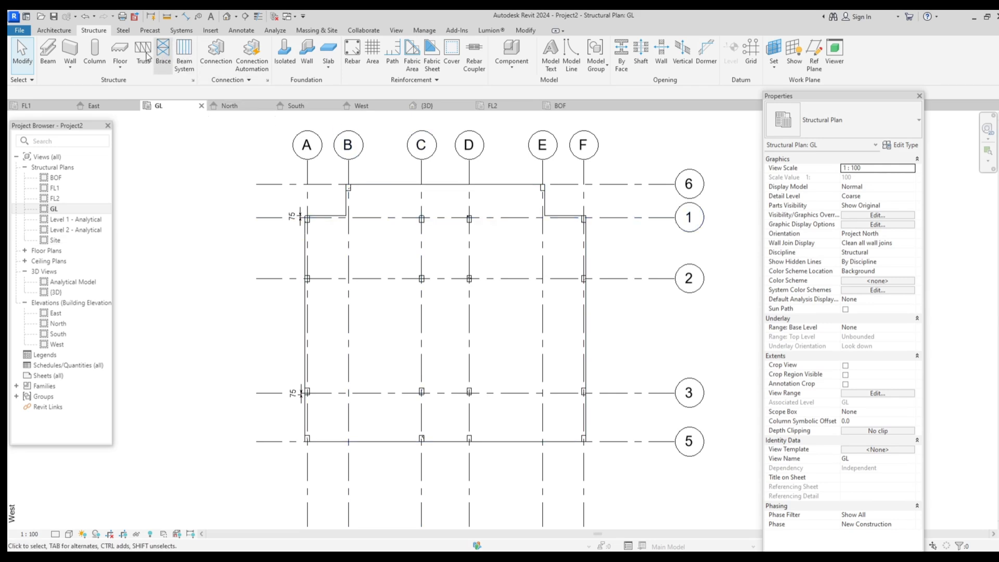
{"action": "left_click", "coordinate": [55, 31]}
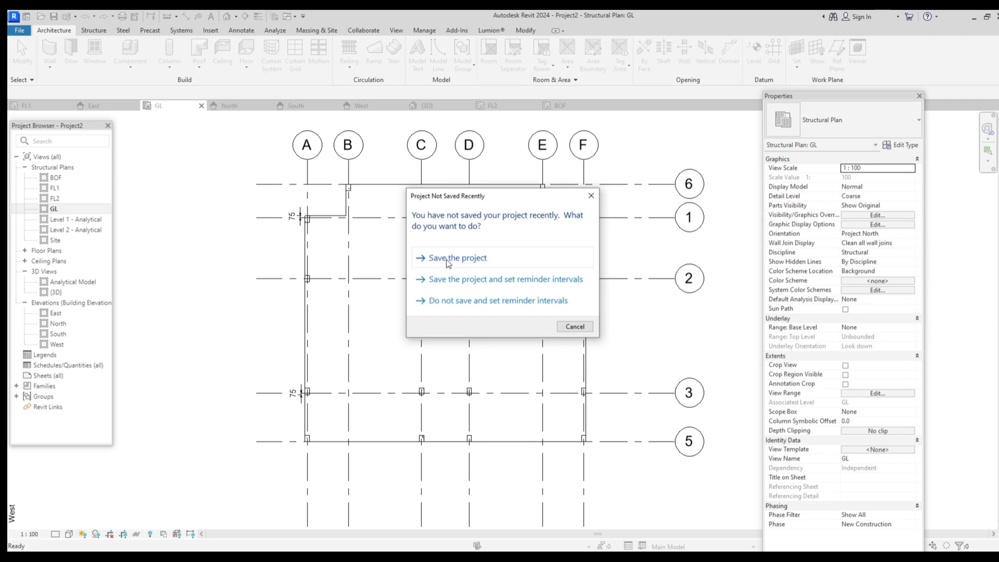
Step: Save the project to the Desktop under the file name "3d structural Model"
{"action": "left_click", "coordinate": [449, 263]}
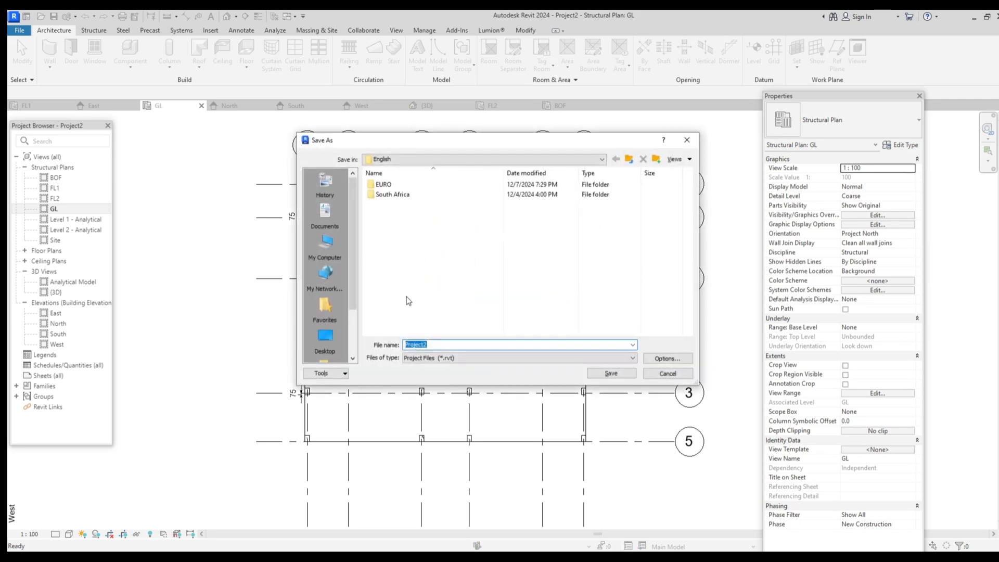
{"action": "left_click", "coordinate": [325, 337]}
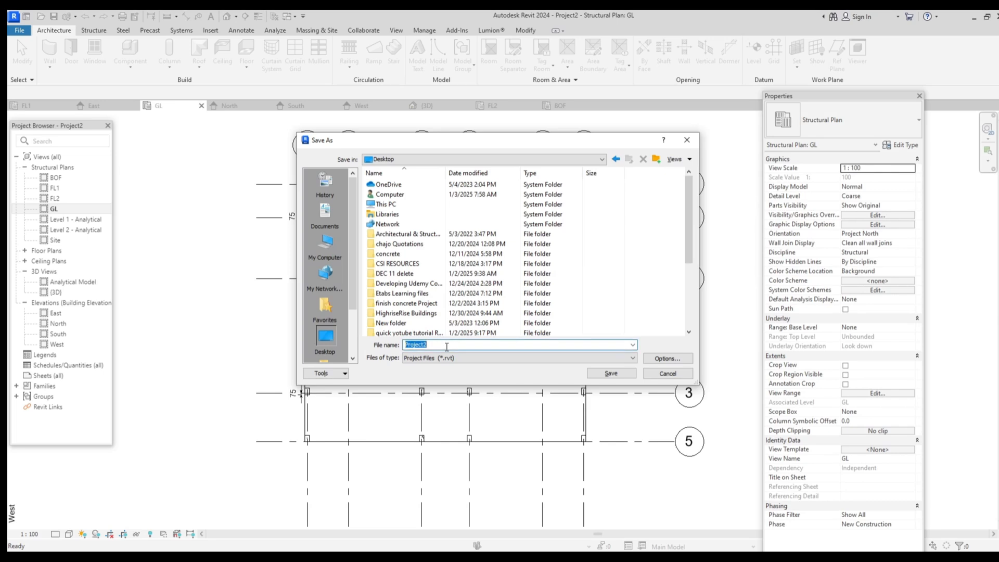
{"action": "key", "text": "BackSpace"}
{"action": "type", "text": "3d structral model"}
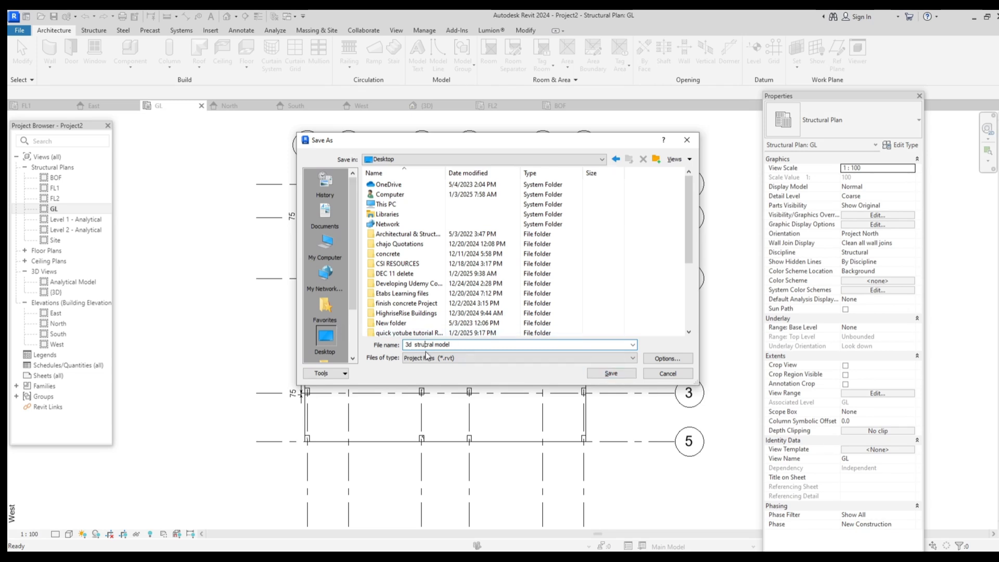
{"action": "type", "text": "t"}
{"action": "key", "text": "Tab"}
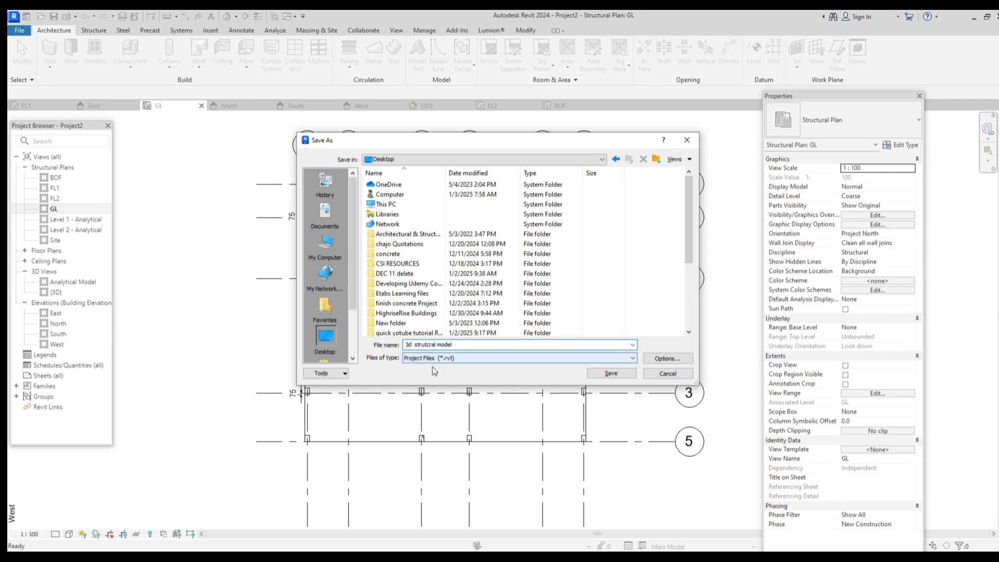
{"action": "type", "text": "u"}
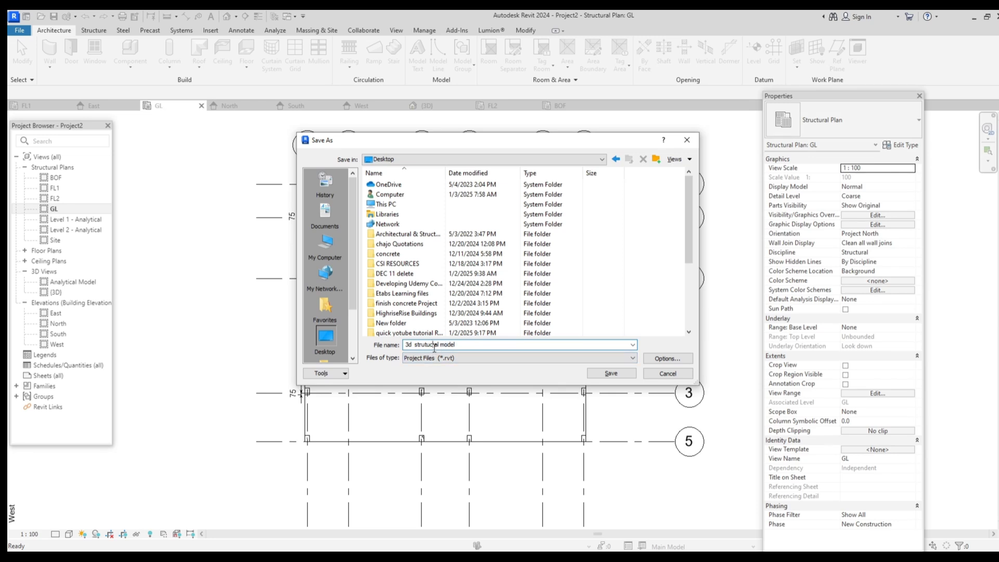
{"action": "left_click", "coordinate": [471, 345]}
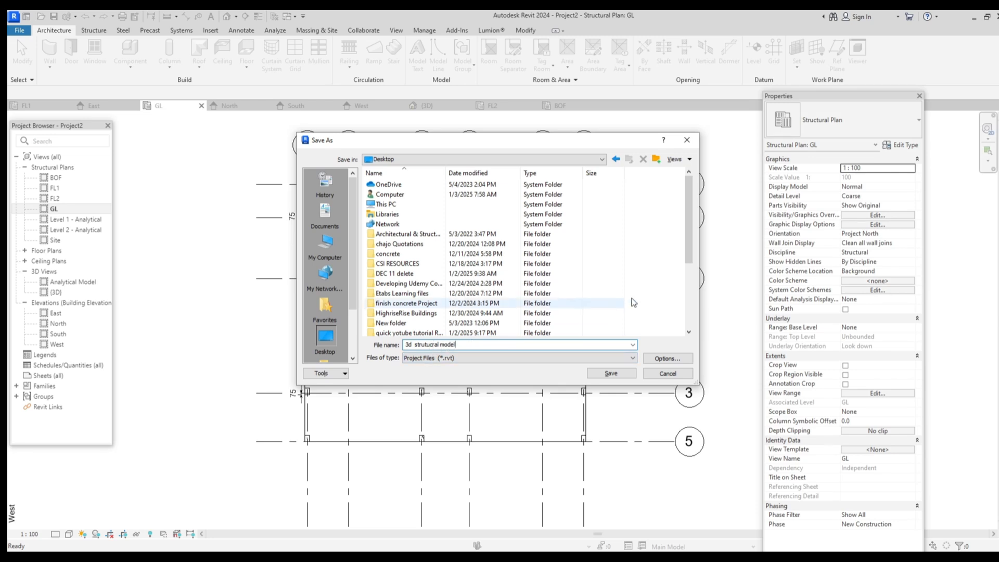
{"action": "key", "text": "BackSpace"}
{"action": "key", "text": "BackSpace"}
{"action": "key", "text": "BackSpace"}
{"action": "key", "text": "BackSpace"}
{"action": "key", "text": "BackSpace"}
{"action": "key", "text": "BackSpace"}
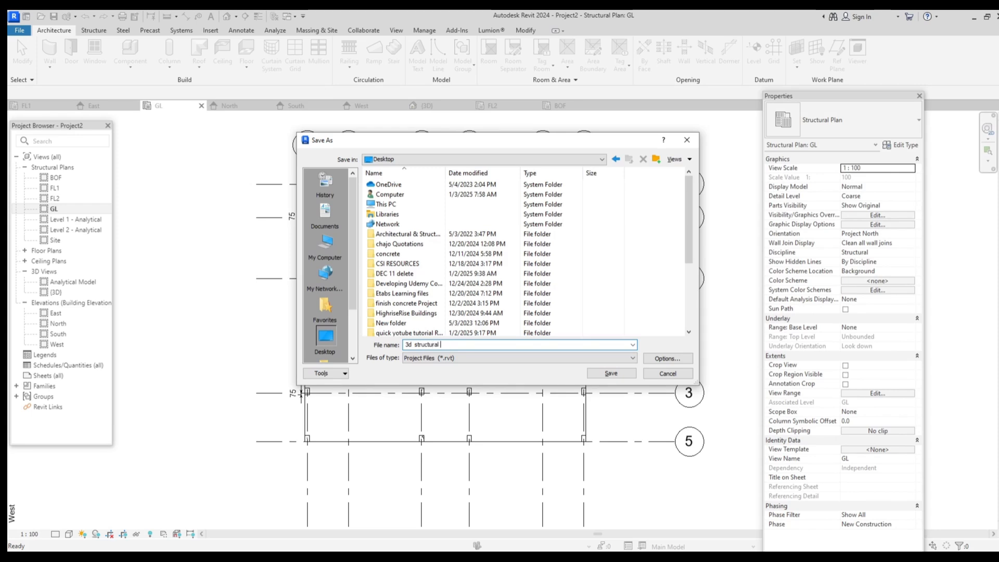
{"action": "type", "text": "Model"}
{"action": "left_click", "coordinate": [611, 373]}
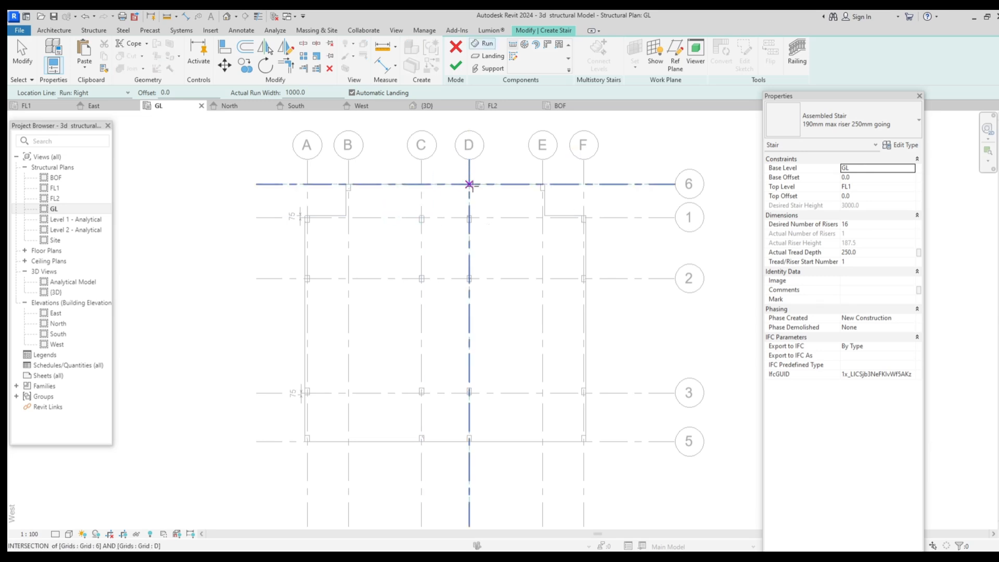
Step: Set the stair type to Cast-In-Place Monolithic Stair and review its type properties for riser, tread and run width
{"action": "left_click", "coordinate": [843, 134]}
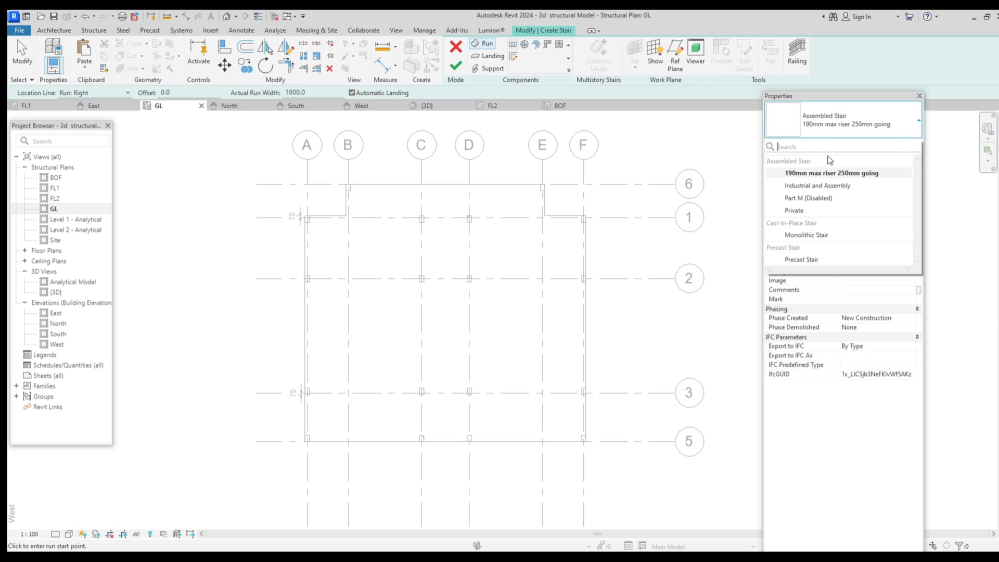
{"action": "left_click", "coordinate": [808, 235]}
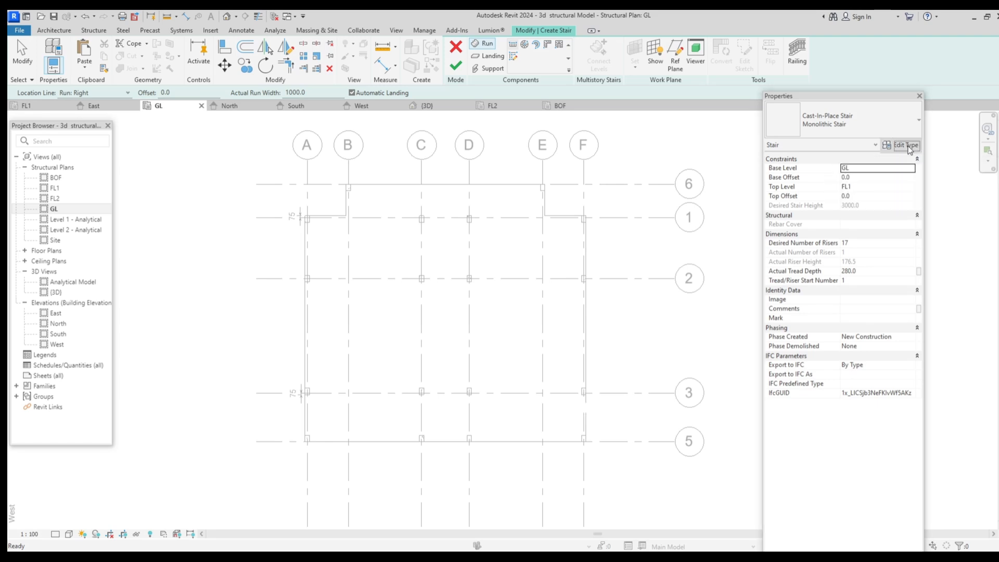
{"action": "left_click", "coordinate": [907, 145]}
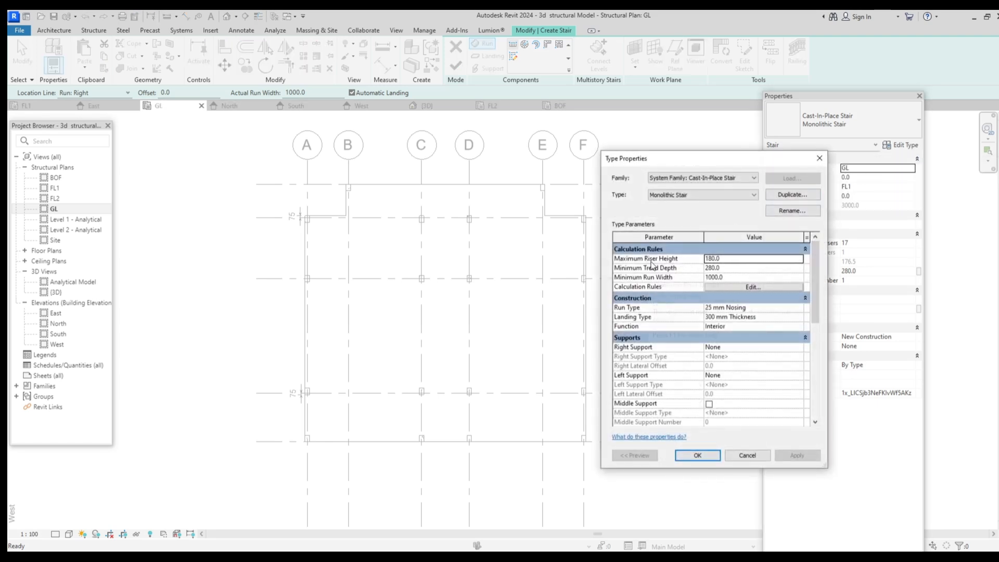
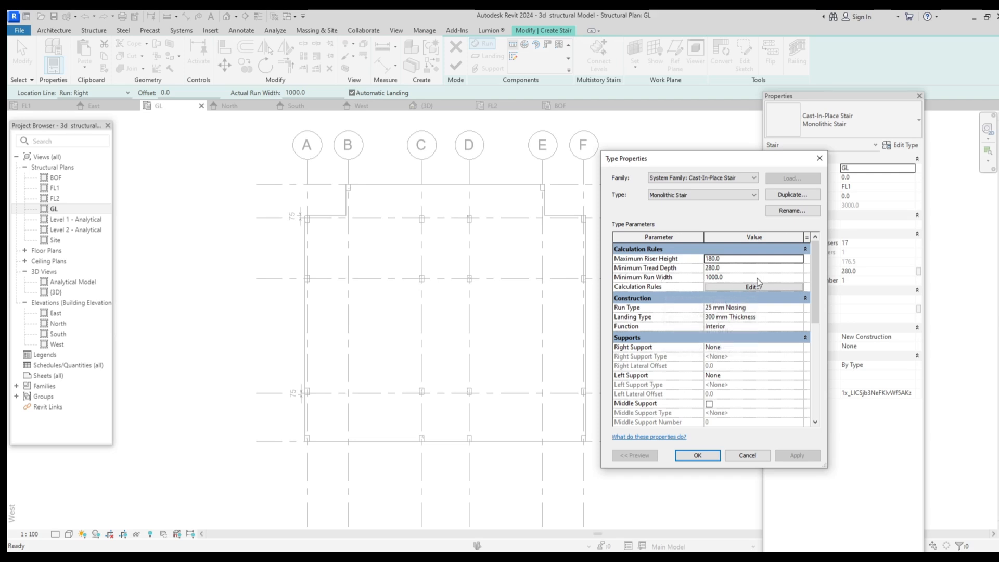
{"action": "left_click", "coordinate": [704, 458]}
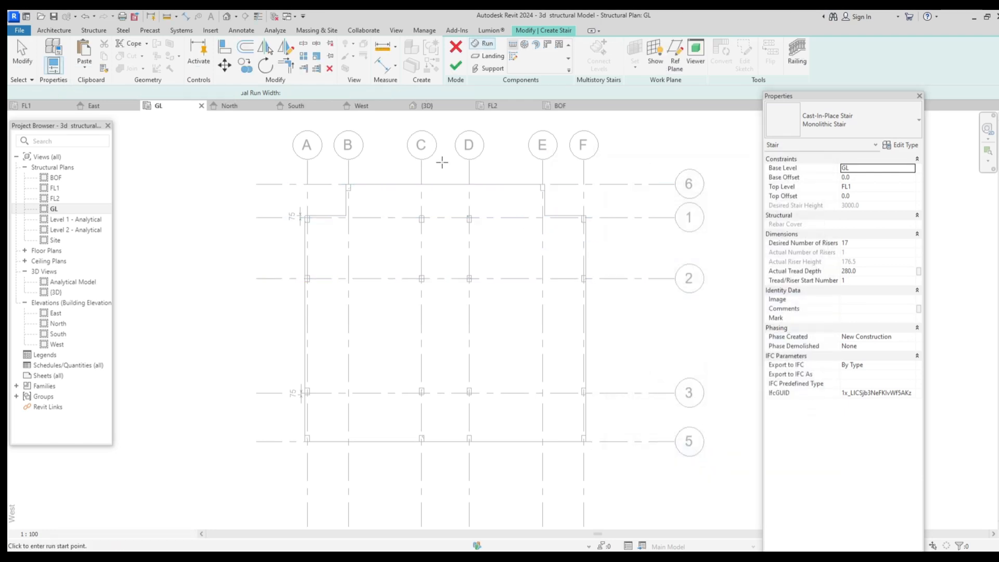
{"action": "scroll", "coordinate": [439, 359], "scroll_direction": "up", "scroll_amount": 2}
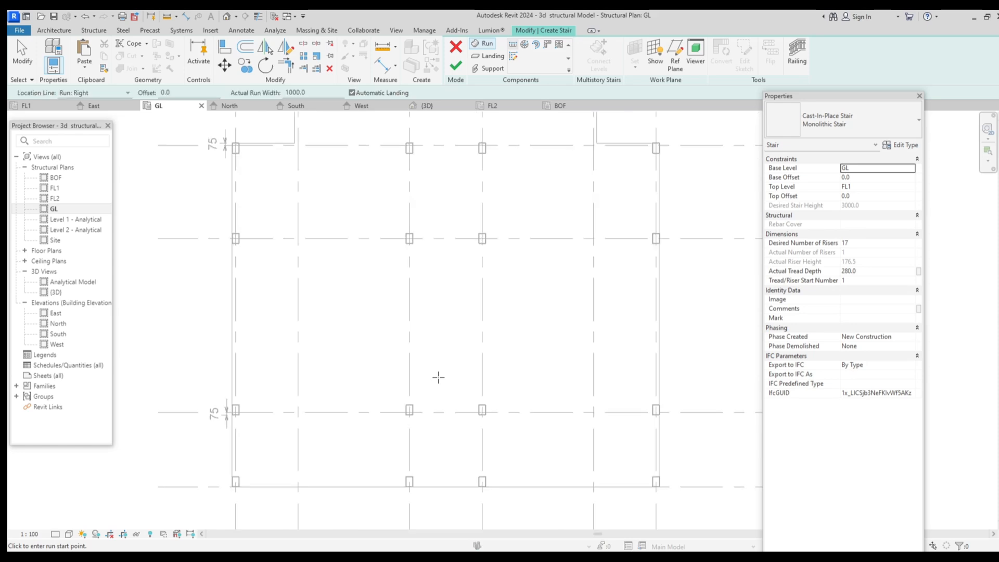
Step: Draw the first straight stair run with 9 risers, 1000 mm wide and about 2240 mm long, in the bay between the central columns
{"action": "scroll", "coordinate": [438, 378], "scroll_direction": "up", "scroll_amount": 1}
{"action": "left_click", "coordinate": [435, 384]}
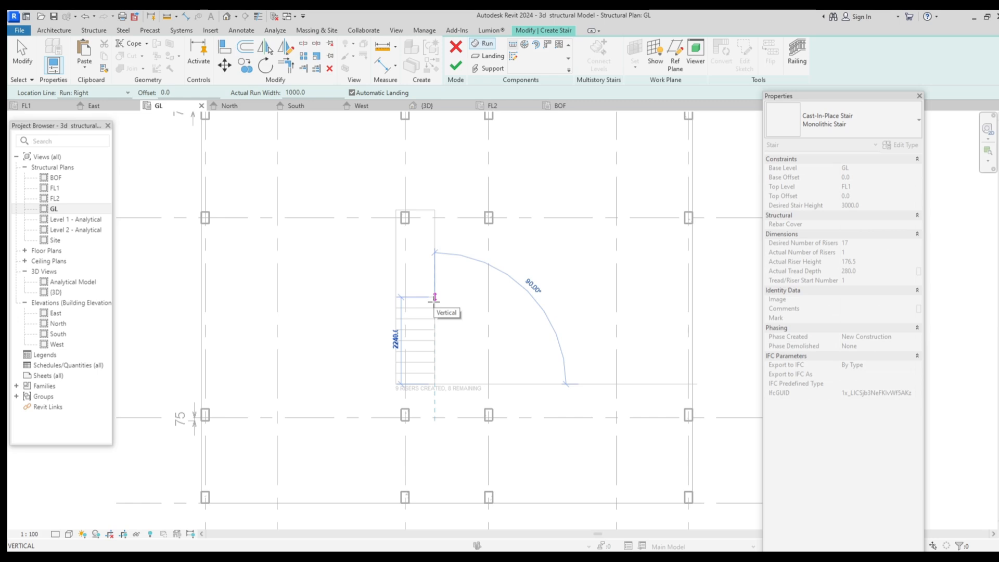
{"action": "left_click", "coordinate": [434, 298]}
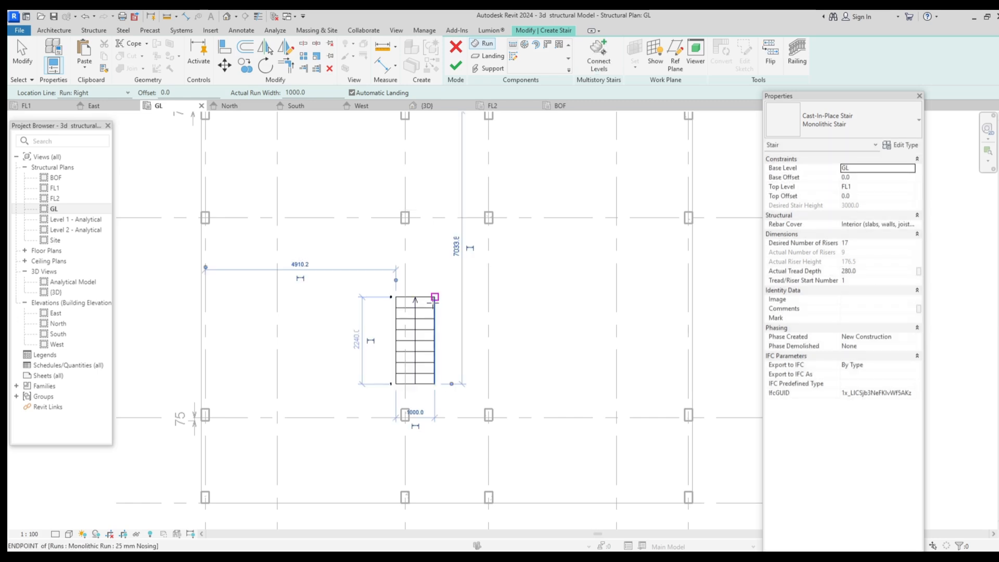
{"action": "scroll", "coordinate": [415, 302], "scroll_direction": "up", "scroll_amount": 4}
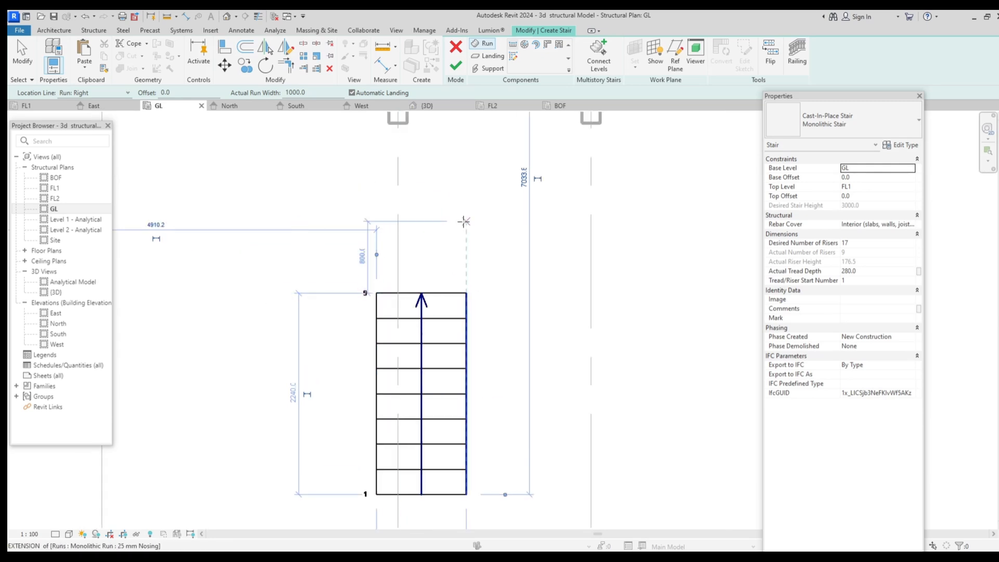
Step: Sketch a rectangular landing 1000 mm wide and about 900 mm deep at the end of the first run and finish its sketch
{"action": "left_click", "coordinate": [482, 58]}
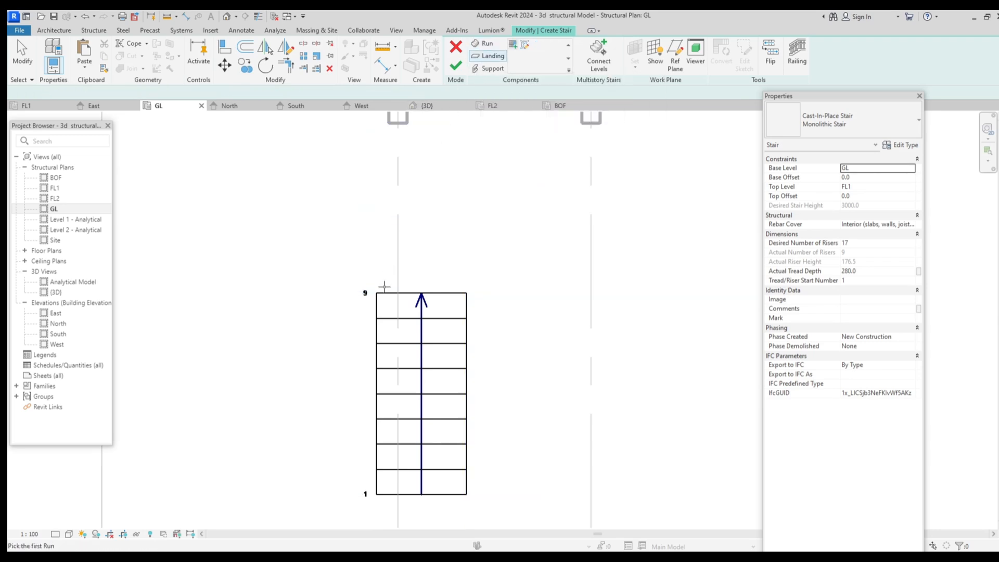
{"action": "left_click", "coordinate": [391, 297]}
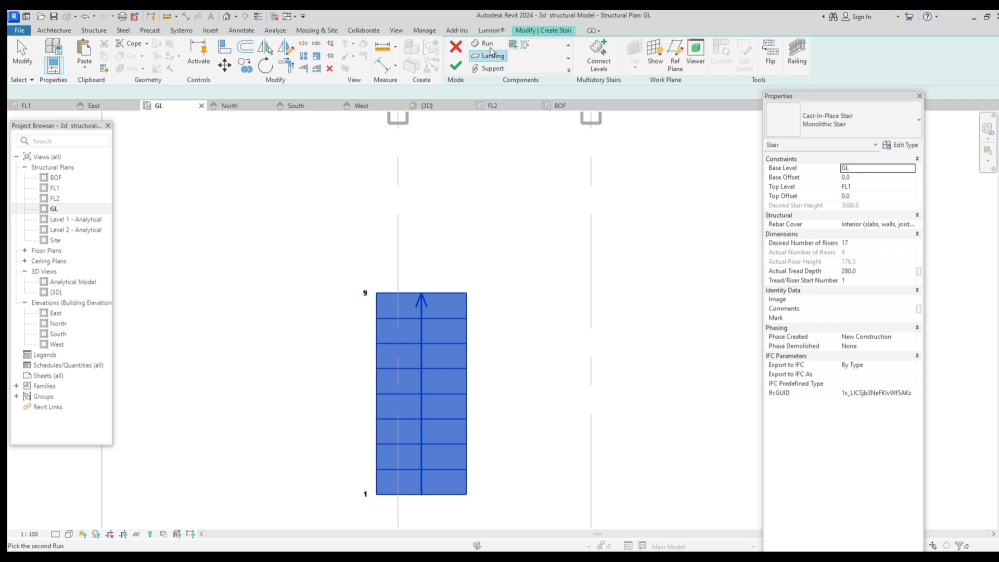
{"action": "left_click", "coordinate": [525, 46]}
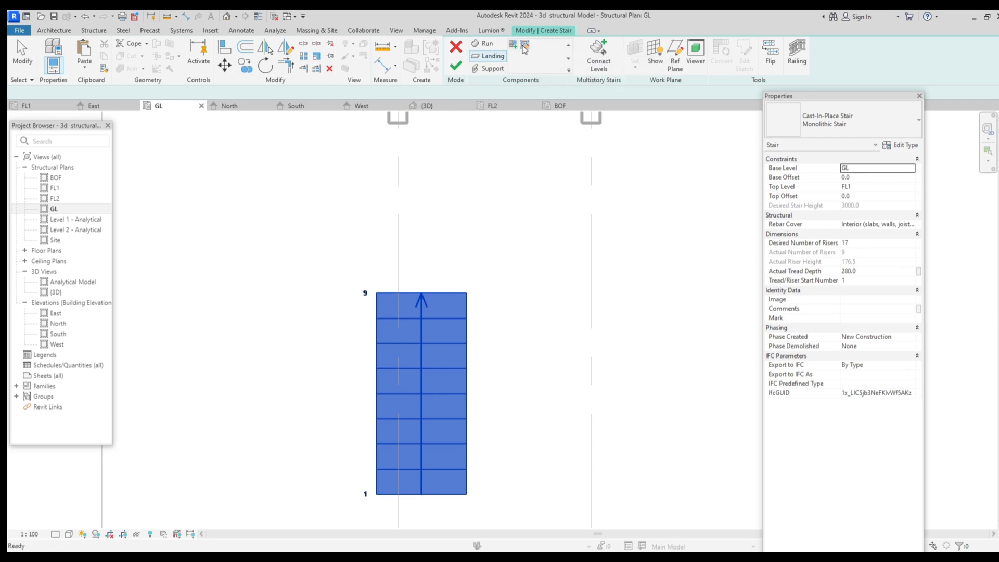
{"action": "left_click", "coordinate": [376, 293]}
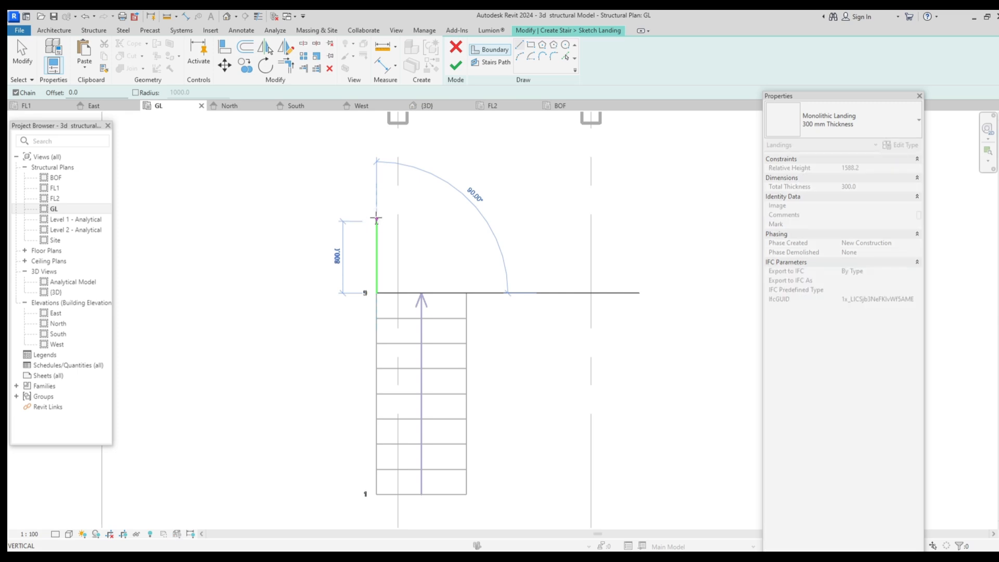
{"action": "left_click", "coordinate": [376, 212]}
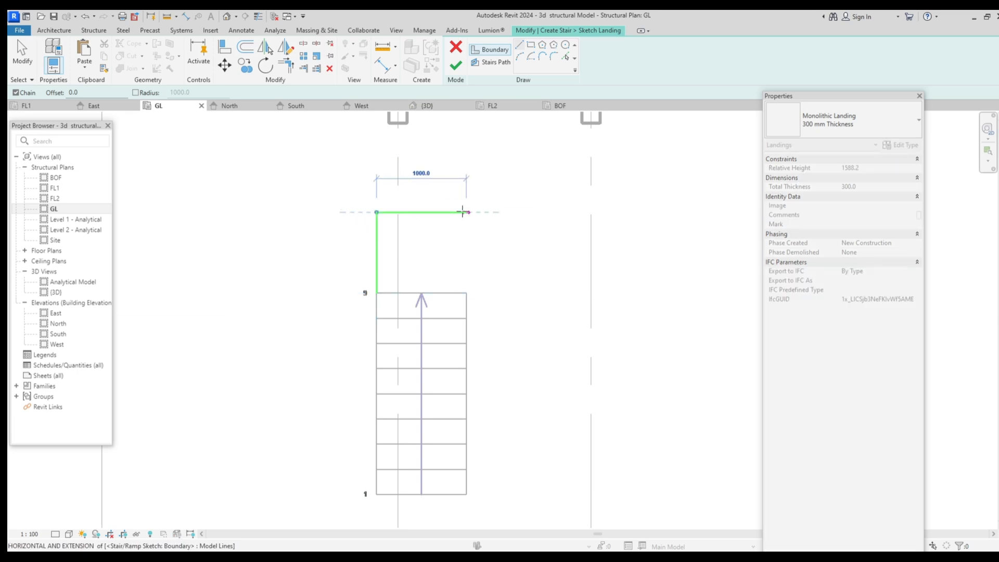
{"action": "left_click", "coordinate": [466, 211]}
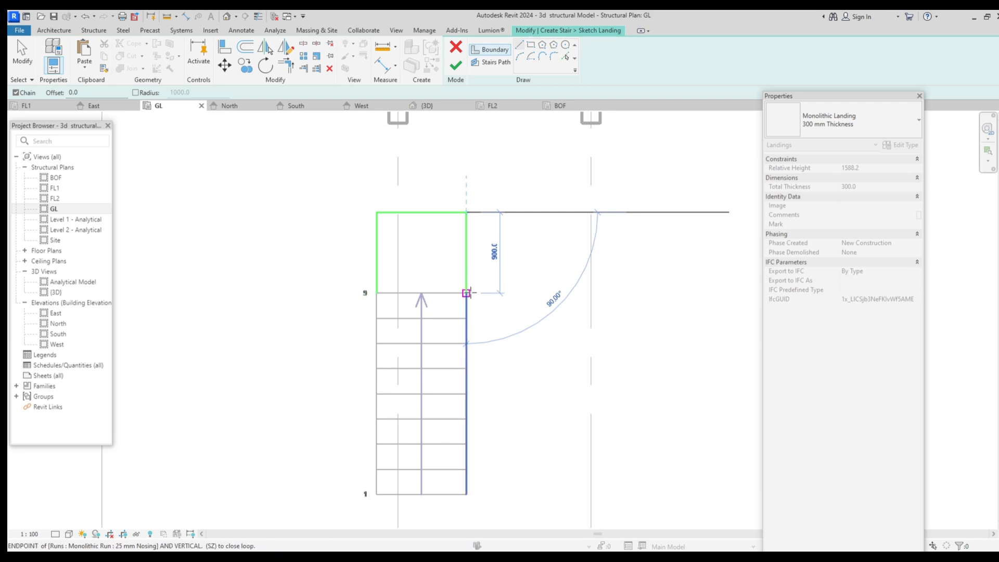
{"action": "left_click", "coordinate": [466, 293]}
{"action": "left_click", "coordinate": [376, 293]}
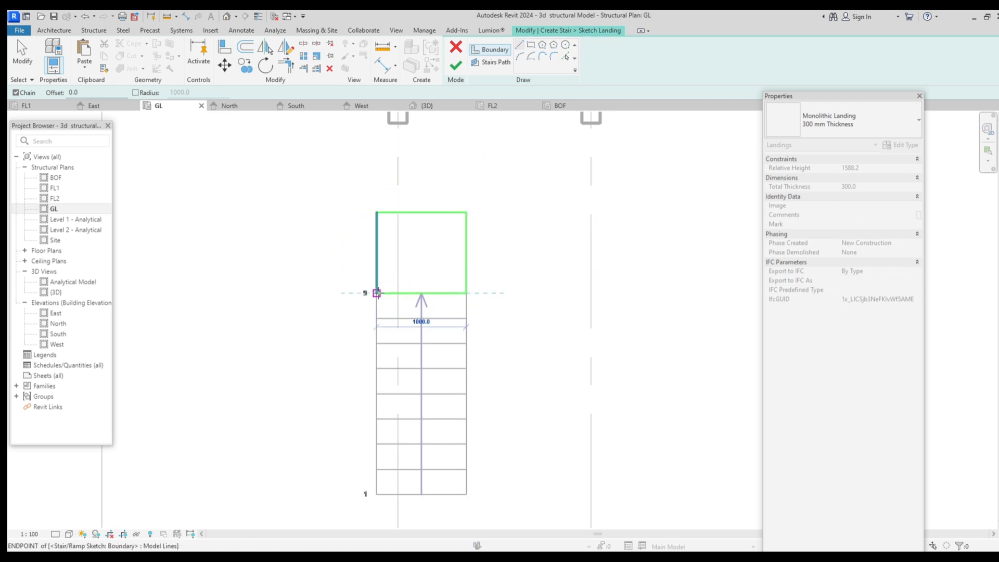
{"action": "key", "text": "Escape"}
{"action": "key", "text": "Escape"}
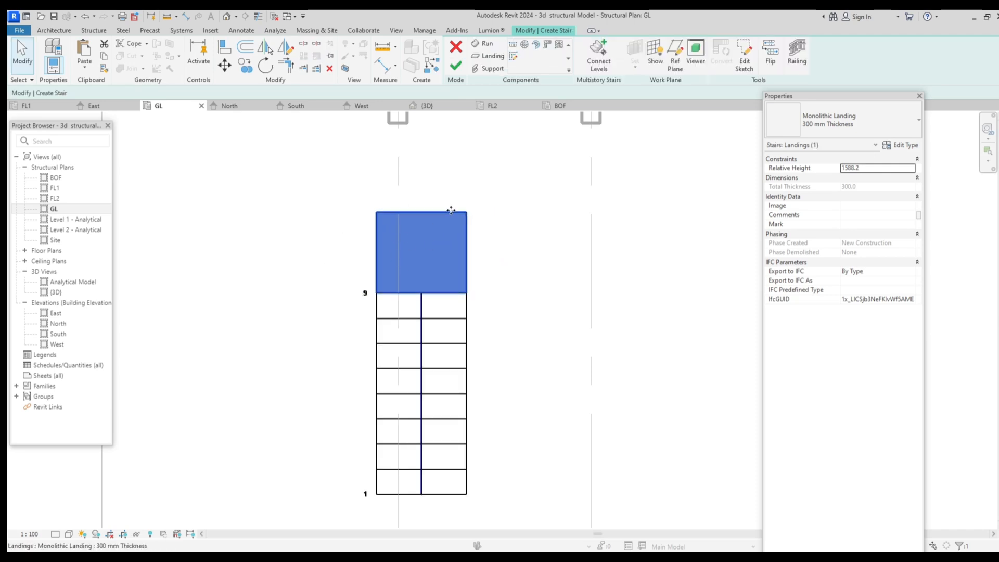
Step: Draw the second straight run from the landing's far edge in the same direction, up to riser 17, and finish the stair
{"action": "middle_click_drag", "start_coordinate": [472, 266], "coordinate": [480, 329]}
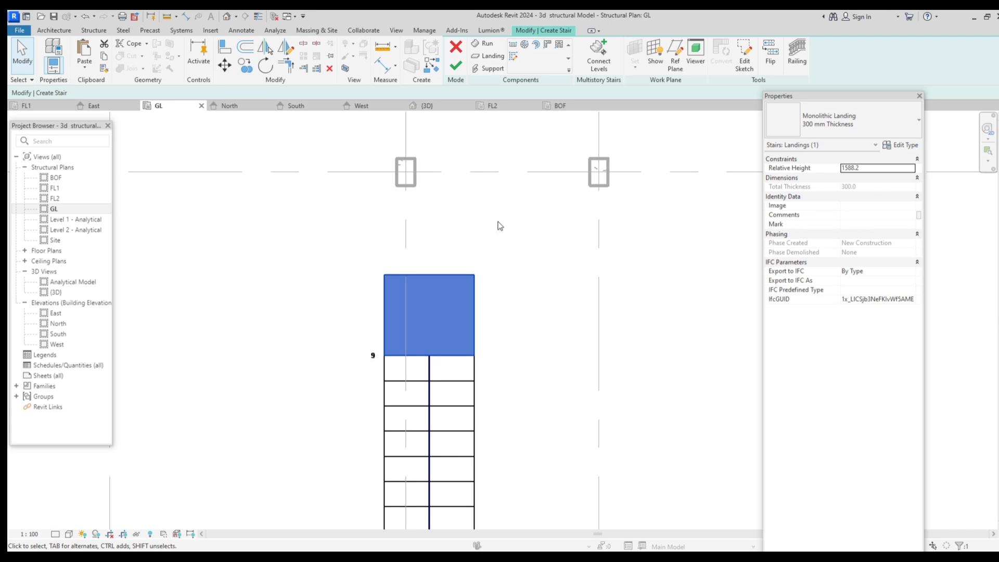
{"action": "left_click", "coordinate": [484, 43]}
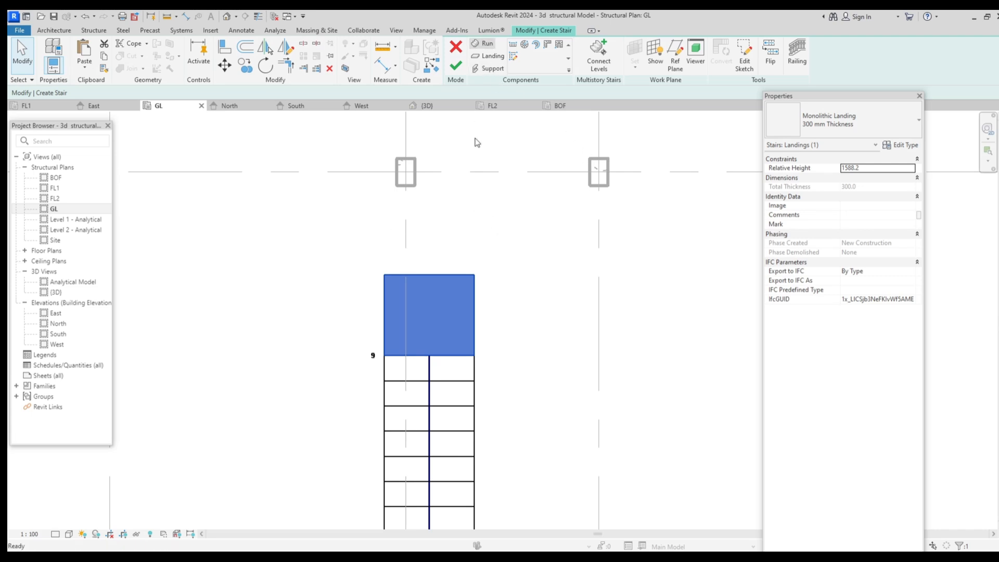
{"action": "left_click", "coordinate": [473, 274]}
{"action": "middle_click_drag", "start_coordinate": [484, 192], "coordinate": [490, 293]}
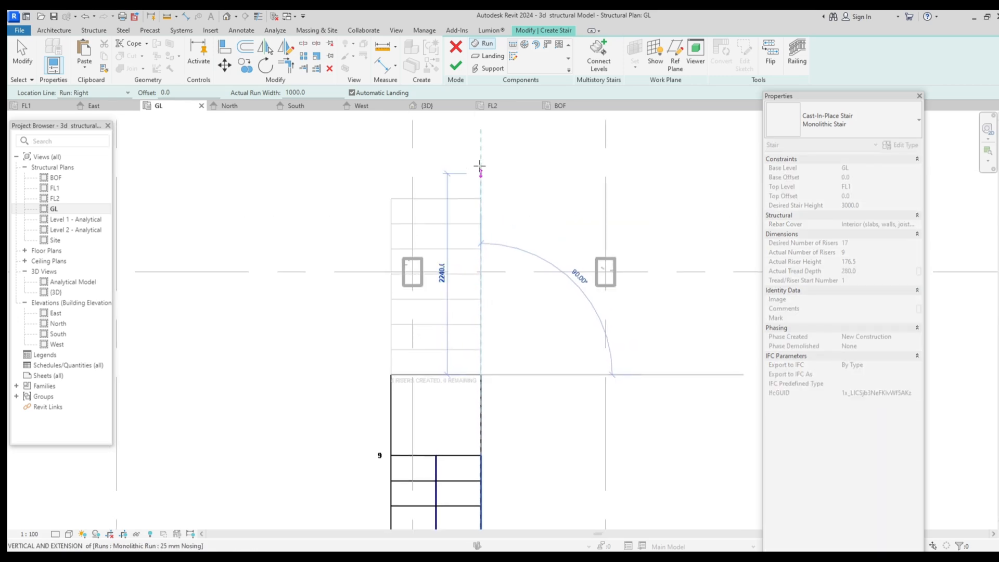
{"action": "left_click", "coordinate": [479, 167]}
{"action": "key", "text": "Escape"}
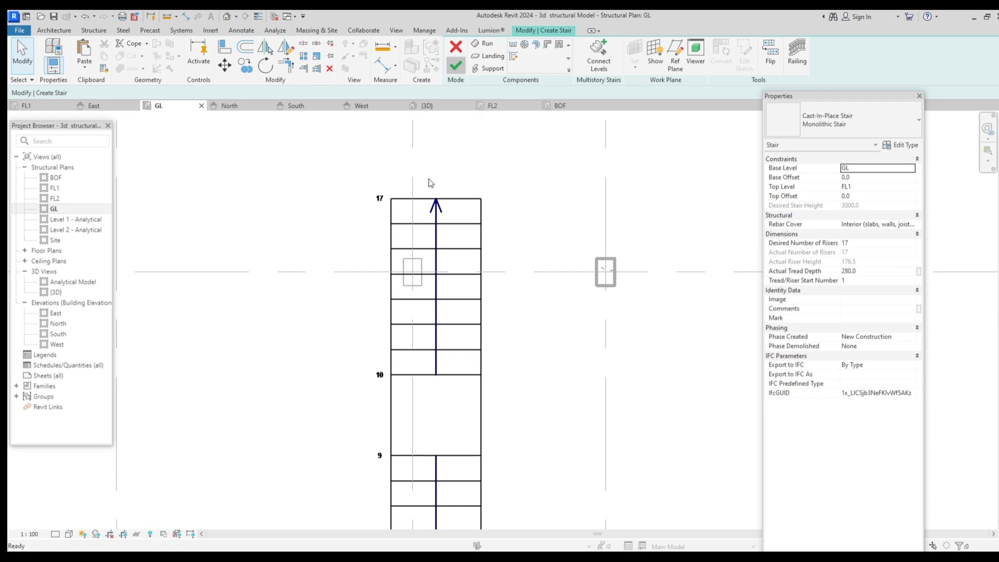
{"action": "left_click", "coordinate": [455, 65]}
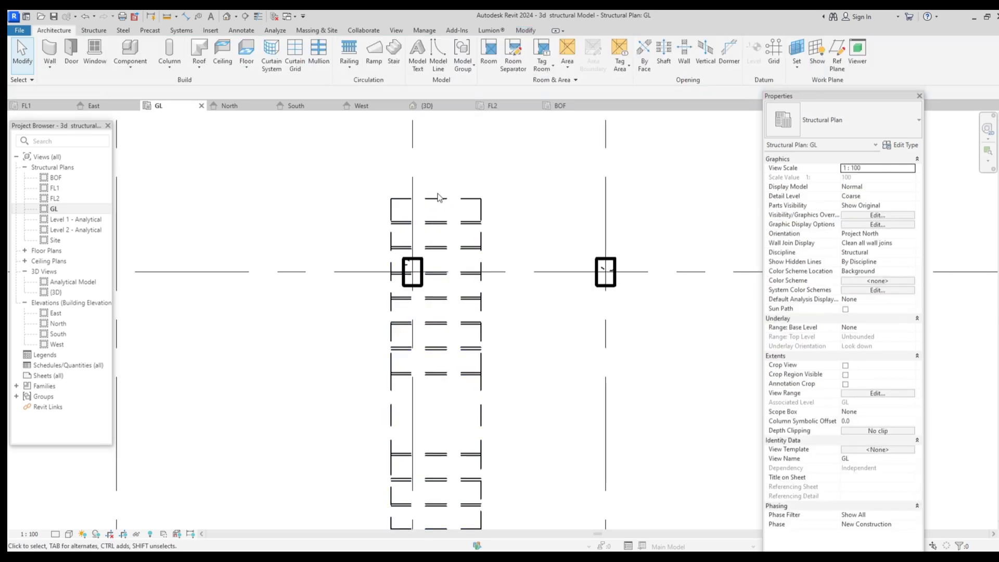
Step: Open the default 3D view and bring the whole concrete frame into sight
{"action": "scroll", "coordinate": [413, 271], "scroll_direction": "down", "scroll_amount": 2}
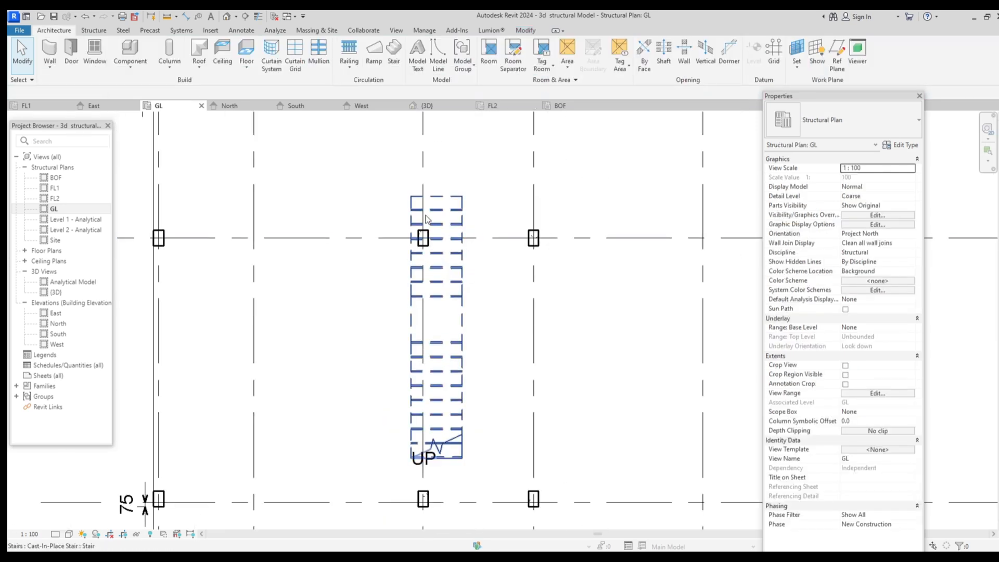
{"action": "left_click", "coordinate": [228, 17]}
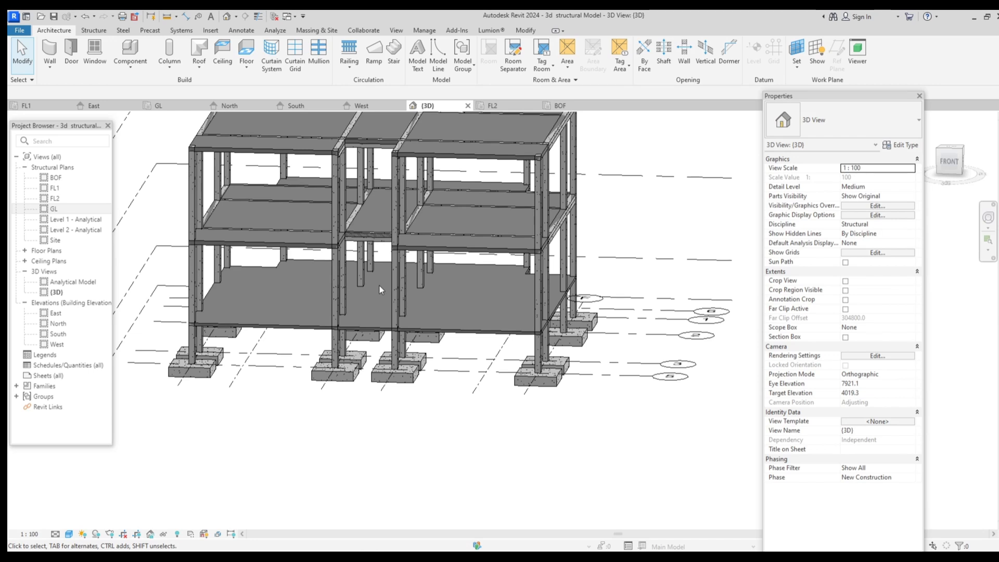
{"action": "scroll", "coordinate": [378, 285], "scroll_direction": "up", "scroll_amount": 2}
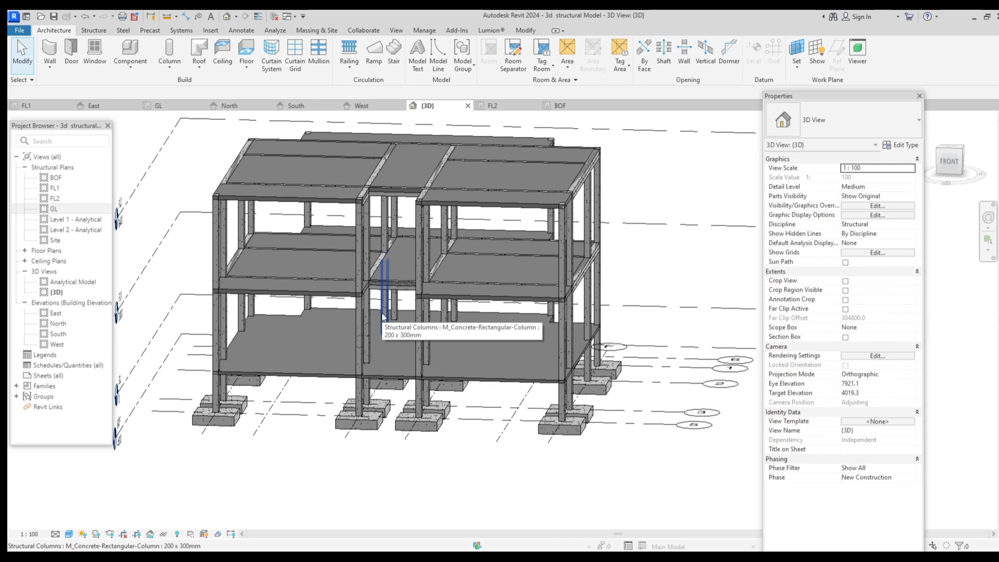
Step: Make the Stairs model category visible in the 3D view's Visibility/Graphic Overrides and apply the change
{"action": "key", "text": "v"}
{"action": "key", "text": "g"}
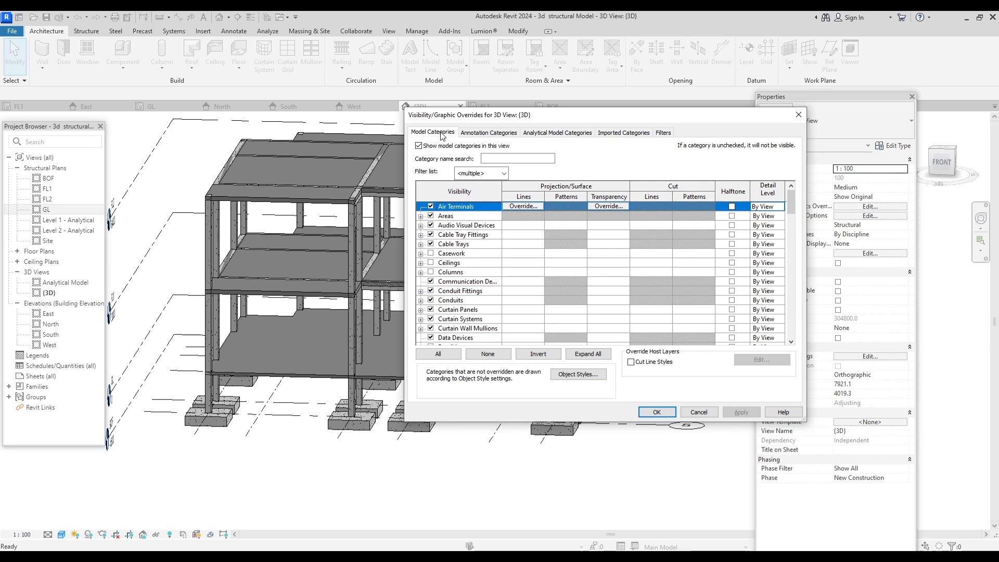
{"action": "scroll", "coordinate": [454, 271], "scroll_direction": "down", "scroll_amount": 10}
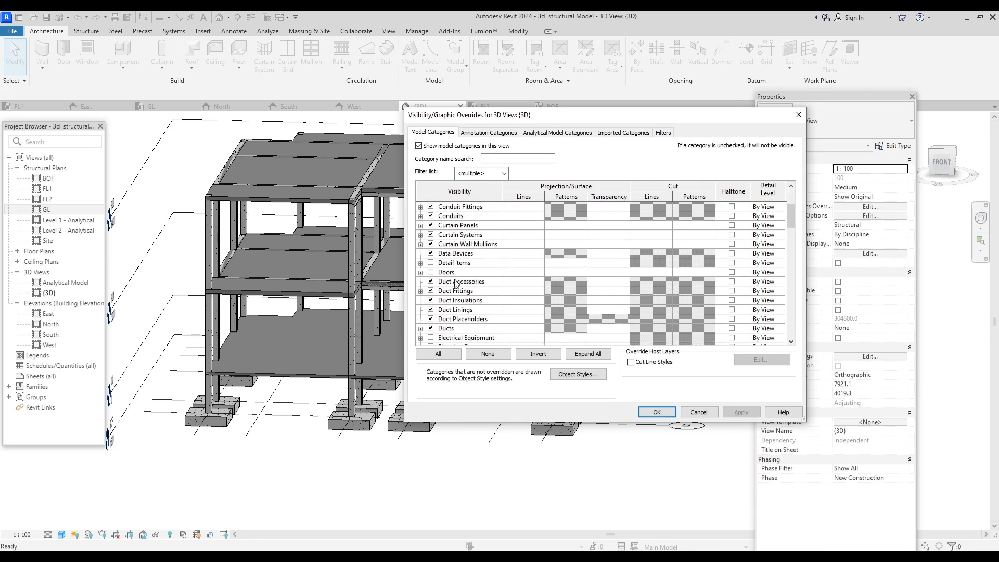
{"action": "scroll", "coordinate": [454, 282], "scroll_direction": "down", "scroll_amount": 8}
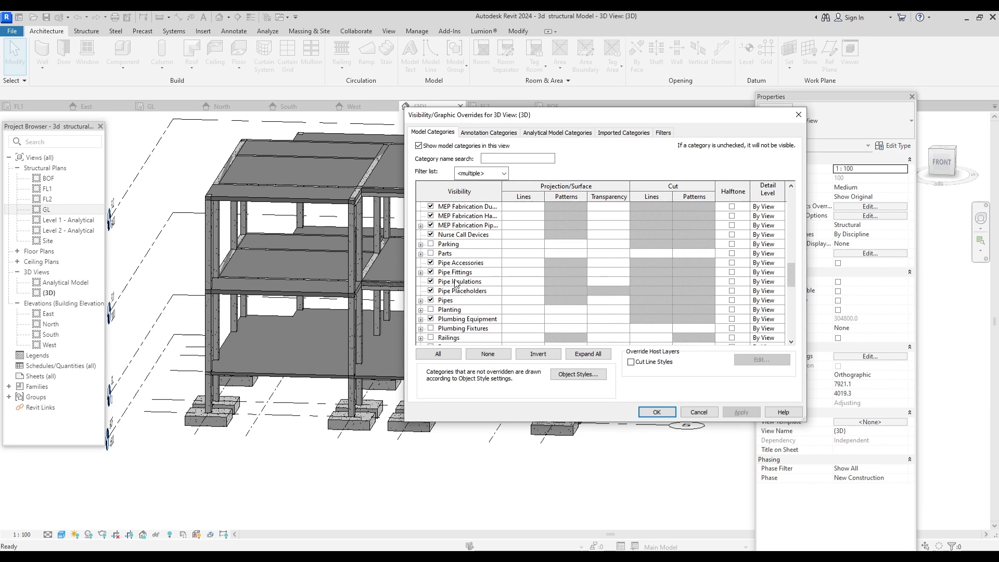
{"action": "scroll", "coordinate": [456, 283], "scroll_direction": "down", "scroll_amount": 1}
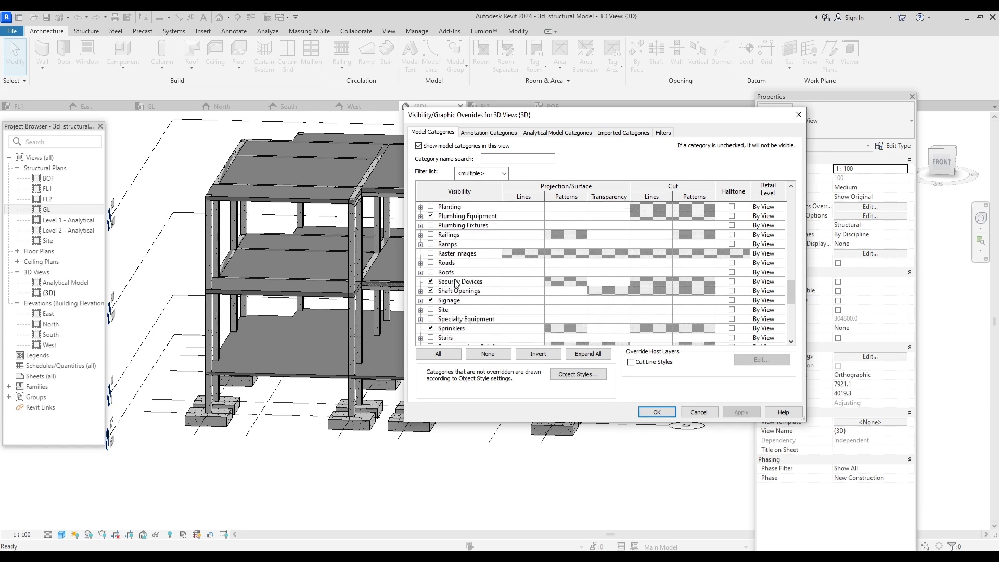
{"action": "scroll", "coordinate": [456, 283], "scroll_direction": "down", "scroll_amount": 1}
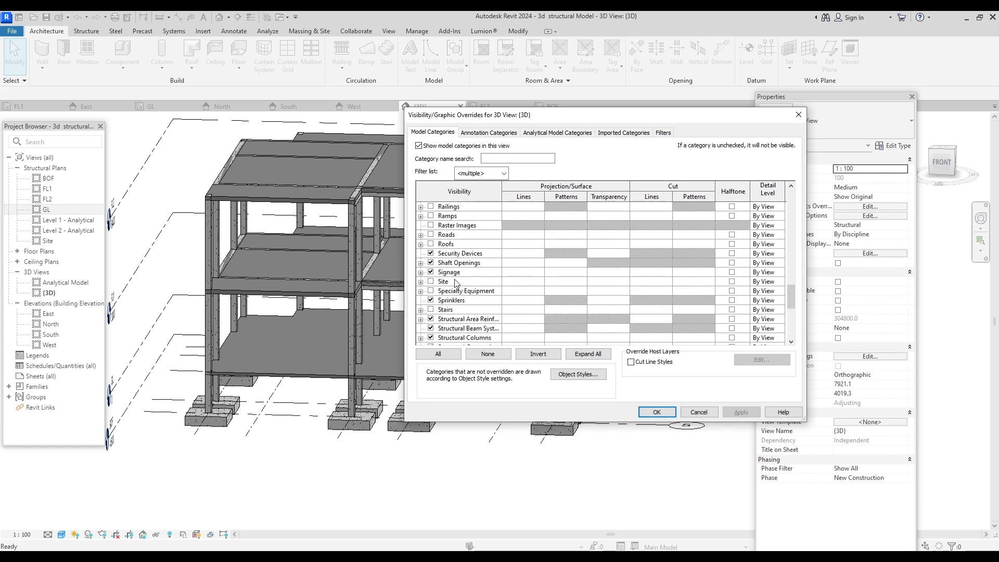
{"action": "left_click", "coordinate": [431, 309]}
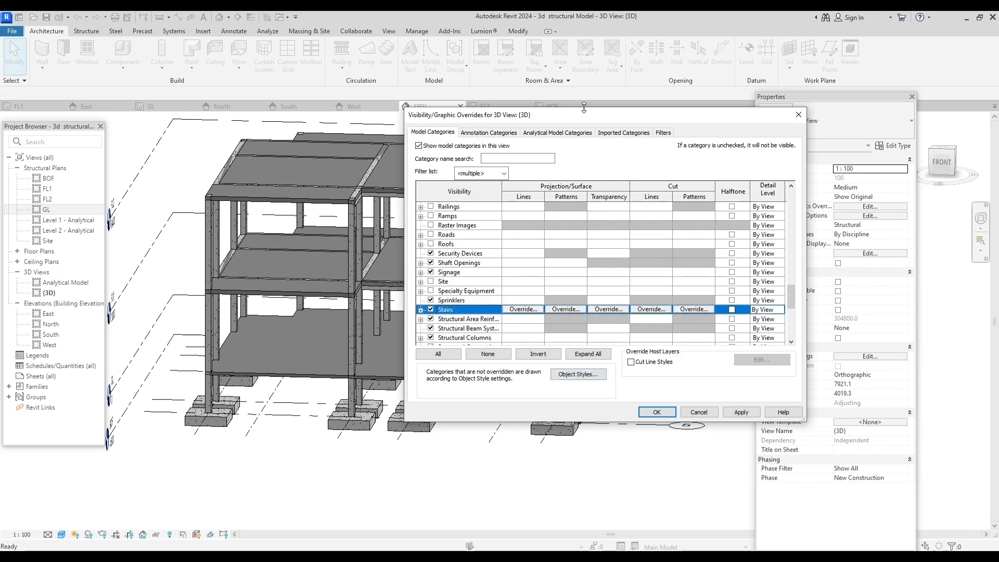
{"action": "left_click_drag", "start_coordinate": [605, 118], "coordinate": [689, 139]}
{"action": "left_click", "coordinate": [830, 427]}
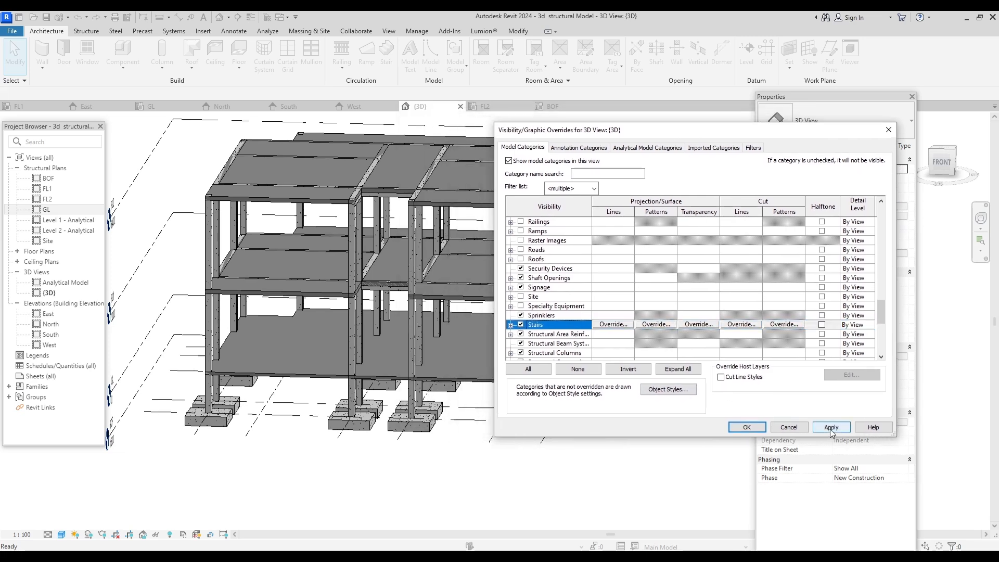
{"action": "left_click", "coordinate": [757, 433]}
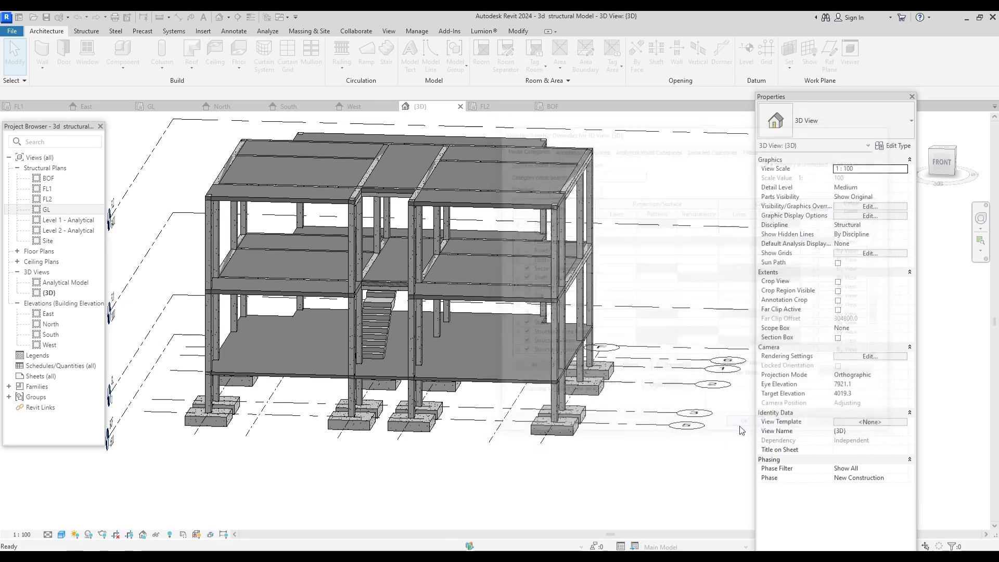
Step: Examine the new stair between GL and FL1 in the 3D view
{"action": "scroll", "coordinate": [392, 324], "scroll_direction": "up", "scroll_amount": 5}
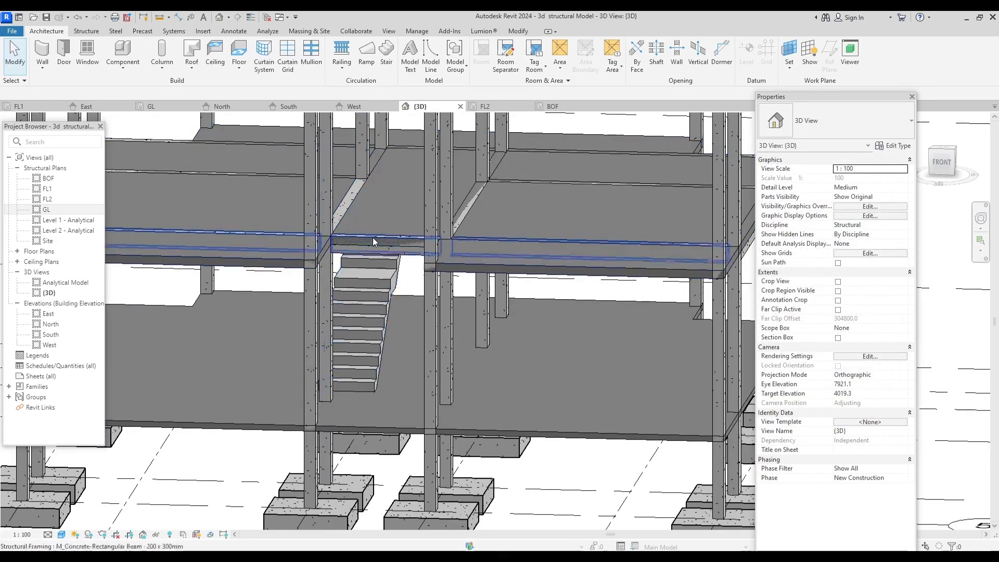
{"action": "scroll", "coordinate": [365, 285], "scroll_direction": "down", "scroll_amount": 4}
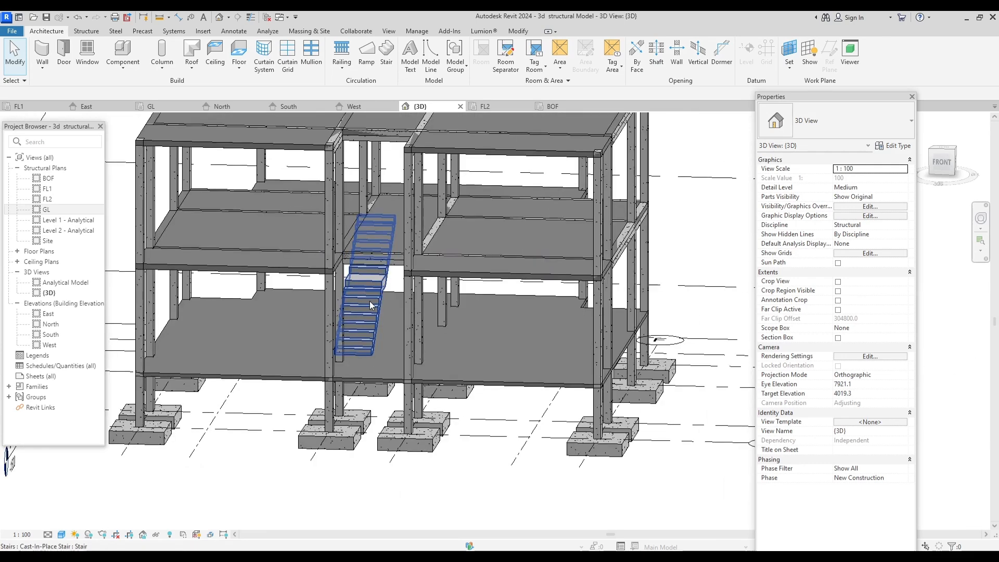
{"action": "scroll", "coordinate": [369, 301], "scroll_direction": "up", "scroll_amount": 2}
Step: Open the GL and FL1 structural plans and check the stair's position against the central columns and beams
{"action": "double_click", "coordinate": [60, 210]}
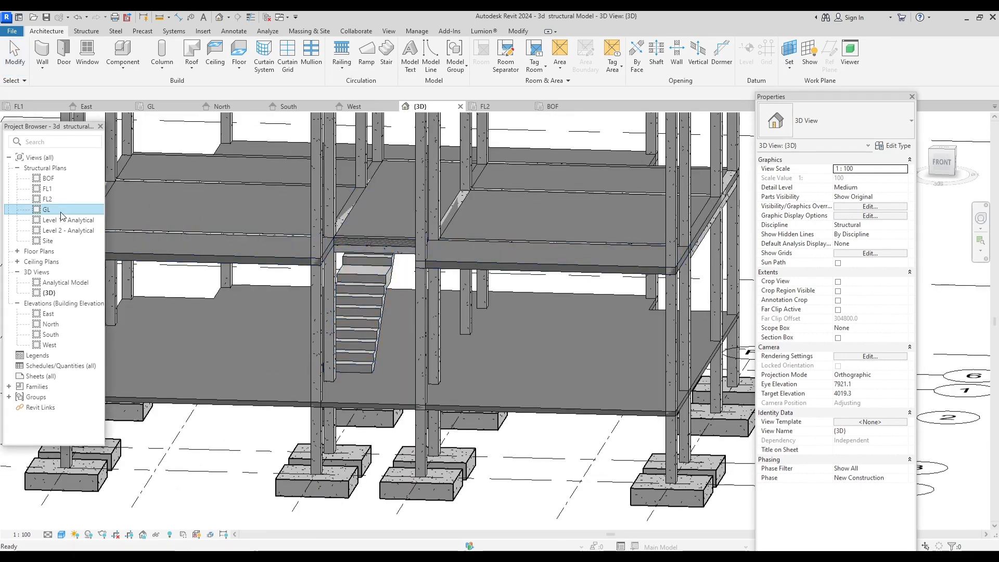
{"action": "scroll", "coordinate": [476, 333], "scroll_direction": "down", "scroll_amount": 2}
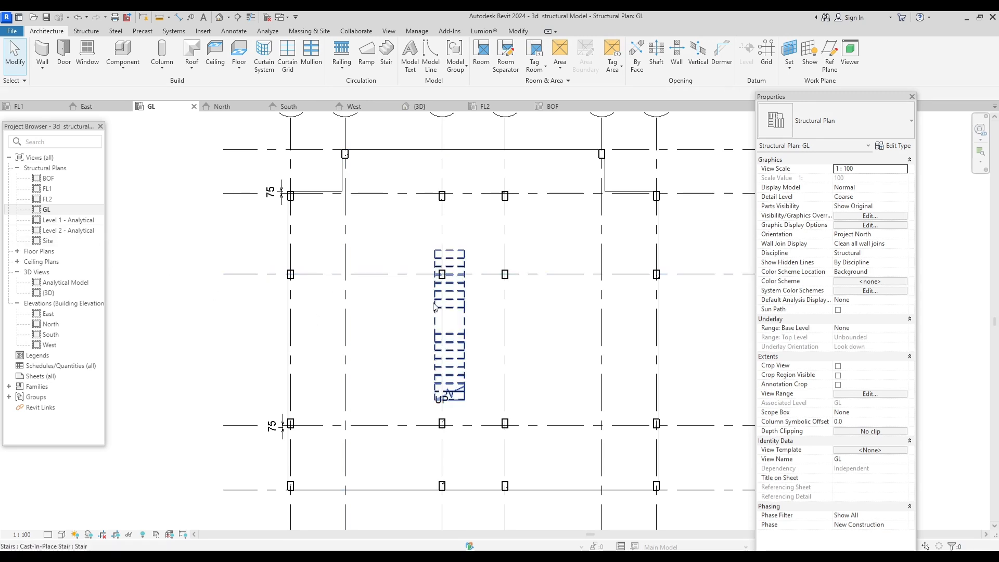
{"action": "double_click", "coordinate": [47, 189]}
{"action": "scroll", "coordinate": [447, 235], "scroll_direction": "up", "scroll_amount": 5}
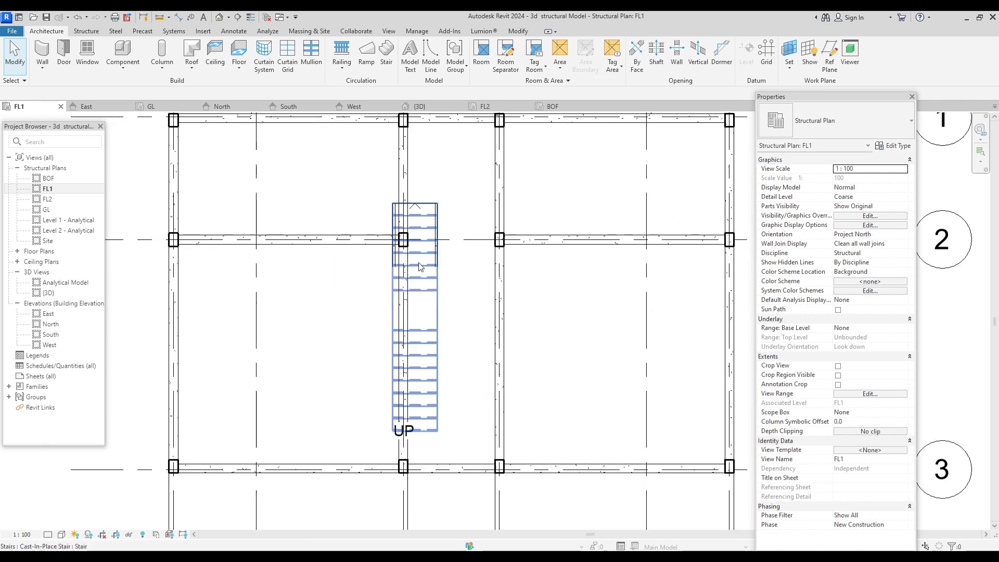
{"action": "scroll", "coordinate": [420, 266], "scroll_direction": "down", "scroll_amount": 2}
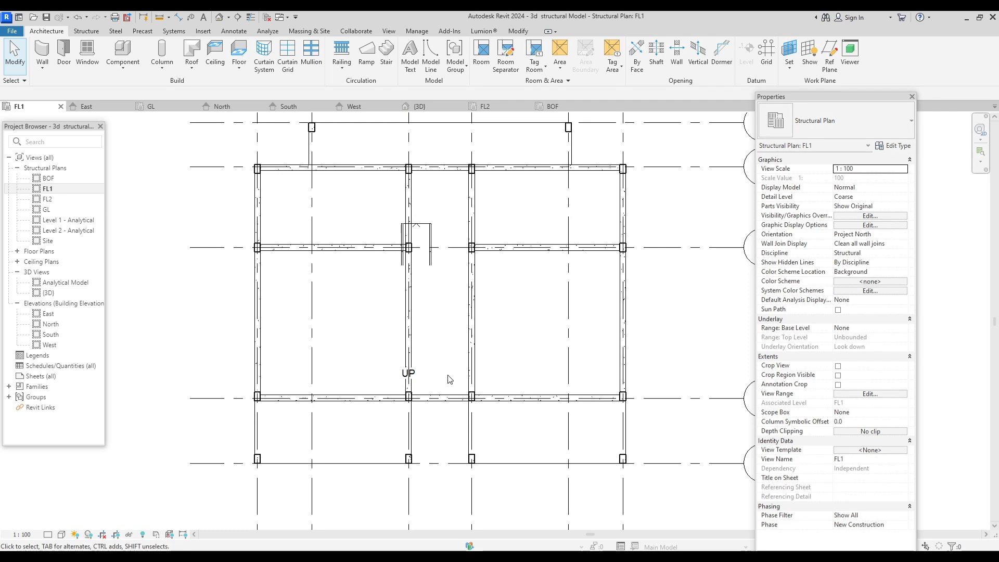
{"action": "scroll", "coordinate": [405, 236], "scroll_direction": "up", "scroll_amount": 2}
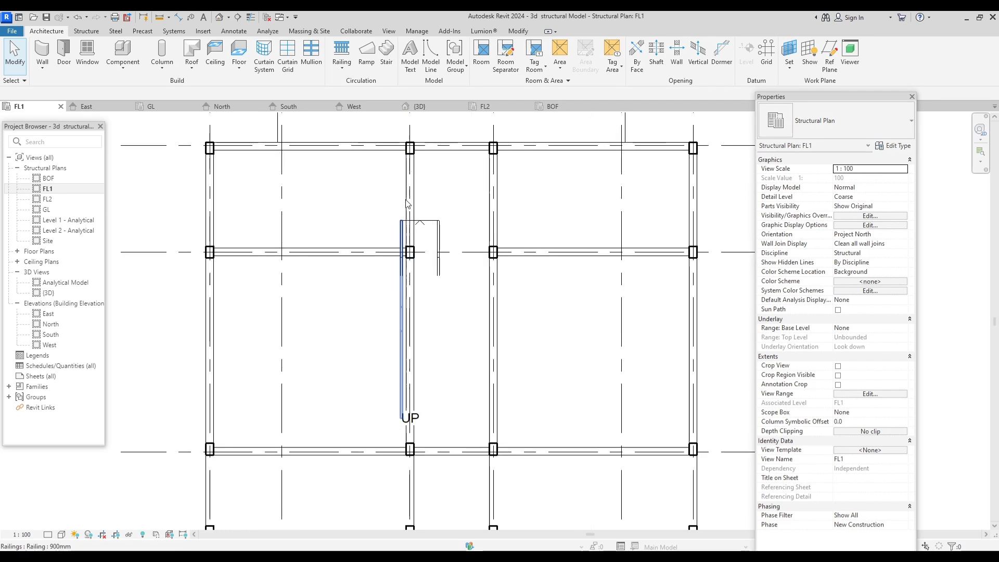
{"action": "scroll", "coordinate": [411, 219], "scroll_direction": "down", "scroll_amount": 2}
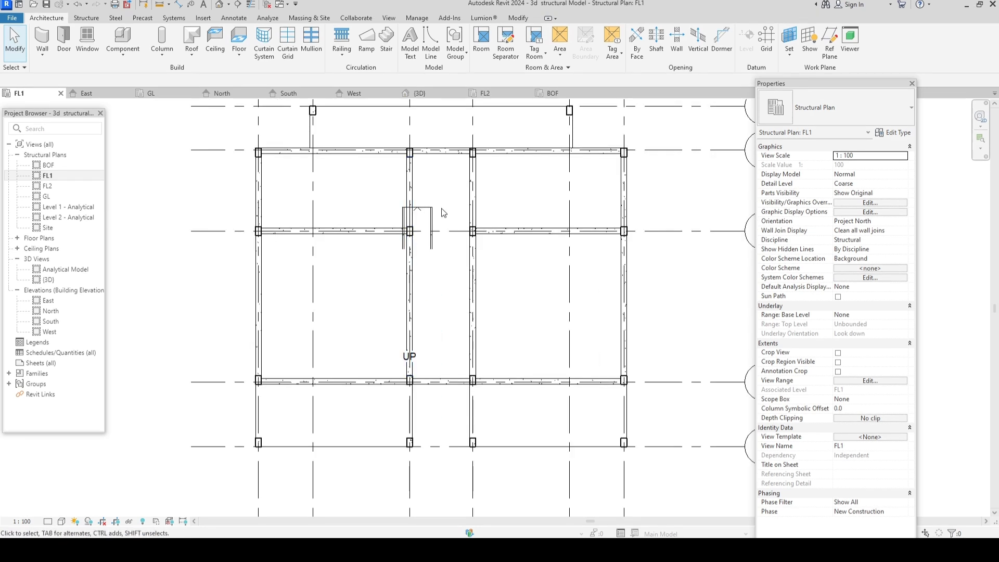
Step: Edit the FL1 floor's boundary and sketch a rectangular stair opening about 1000 mm wide, starting from the face of the beam on grid C
{"action": "scroll", "coordinate": [426, 202], "scroll_direction": "down", "scroll_amount": 3}
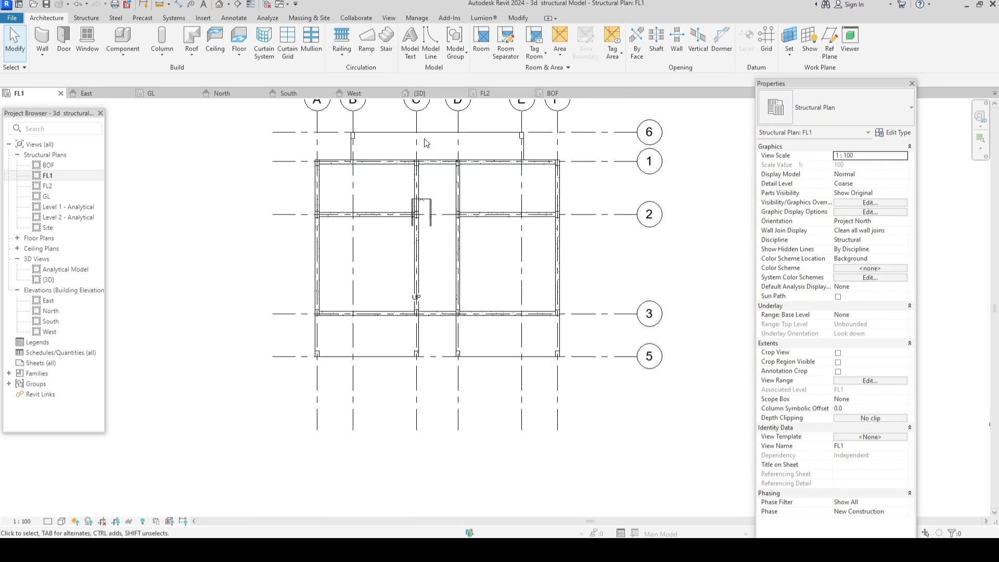
{"action": "left_click", "coordinate": [395, 357]}
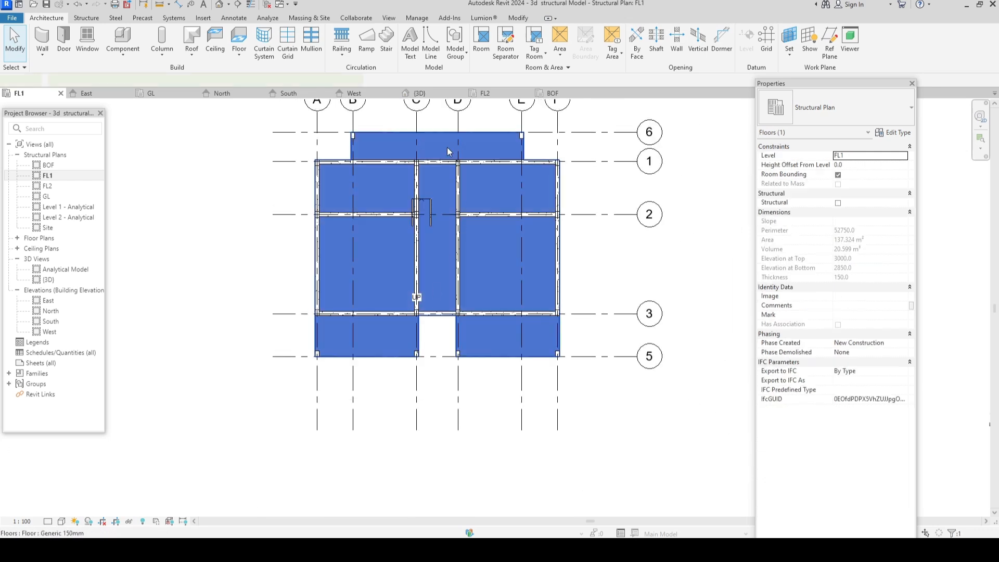
{"action": "left_click", "coordinate": [450, 48]}
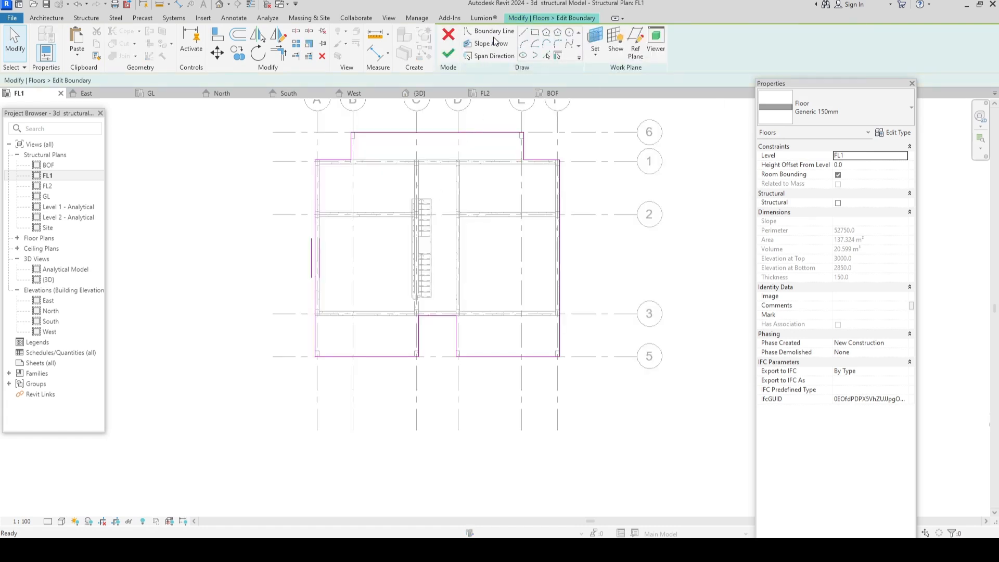
{"action": "left_click", "coordinate": [524, 32]}
{"action": "scroll", "coordinate": [419, 197], "scroll_direction": "up", "scroll_amount": 3}
{"action": "scroll", "coordinate": [427, 178], "scroll_direction": "up", "scroll_amount": 1}
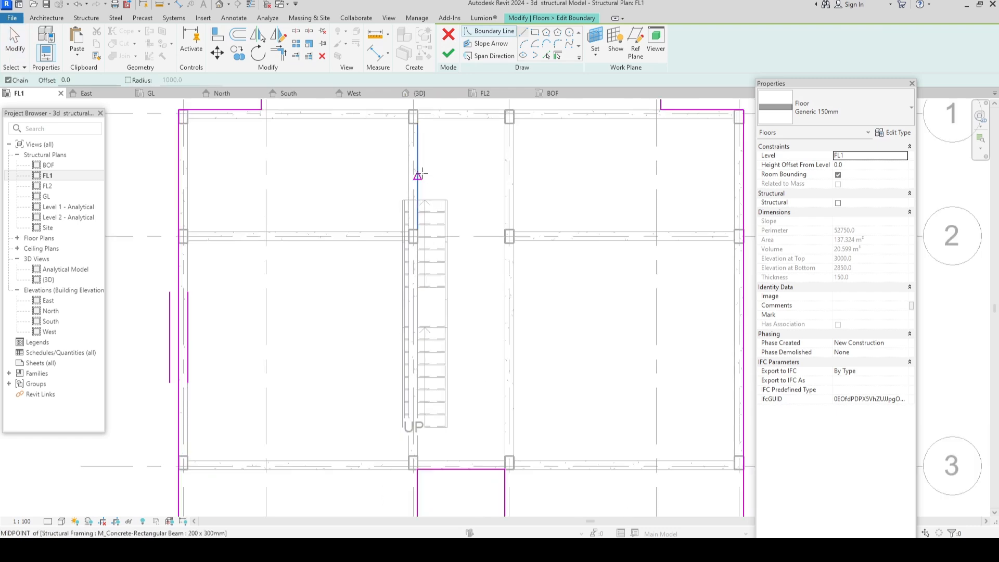
{"action": "left_click", "coordinate": [535, 34]}
{"action": "left_click", "coordinate": [418, 176]}
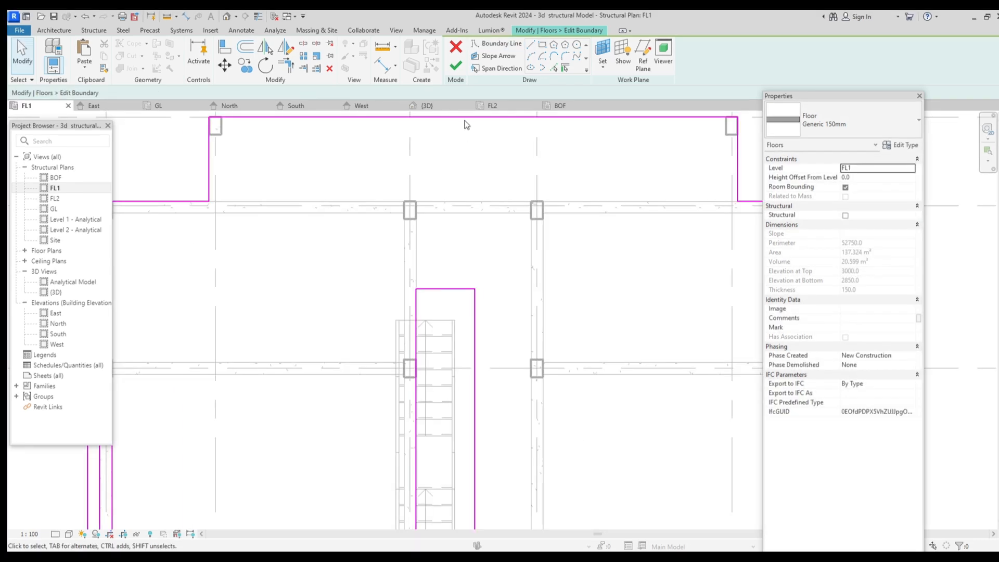
Step: Add an aligned dimension between grid 1 and the near edge of the stair opening sketch
{"action": "scroll", "coordinate": [458, 218], "scroll_direction": "up", "scroll_amount": 4}
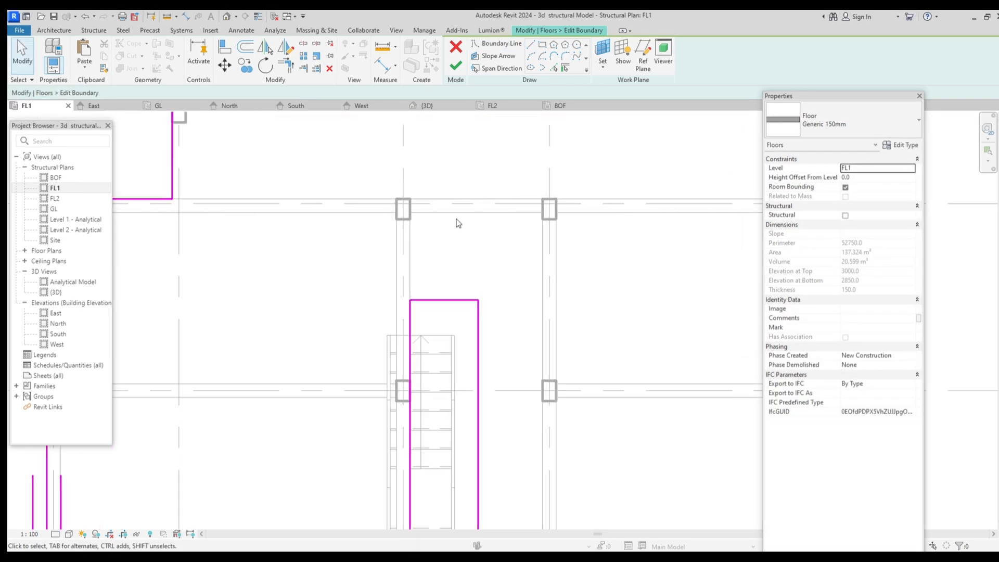
{"action": "scroll", "coordinate": [459, 203], "scroll_direction": "down", "scroll_amount": 5}
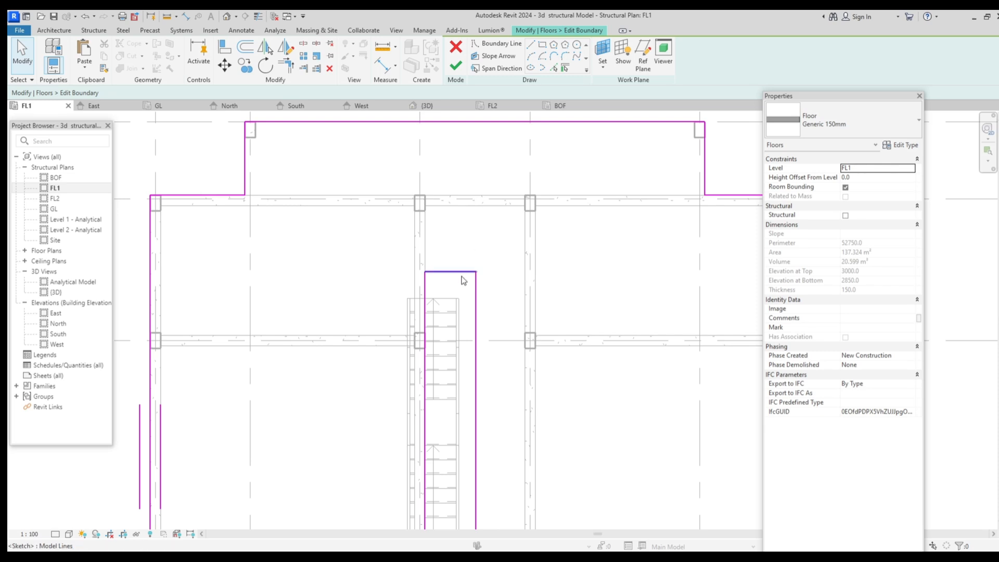
{"action": "left_click", "coordinate": [241, 30]}
{"action": "left_click", "coordinate": [50, 52]}
{"action": "scroll", "coordinate": [455, 205], "scroll_direction": "up", "scroll_amount": 6}
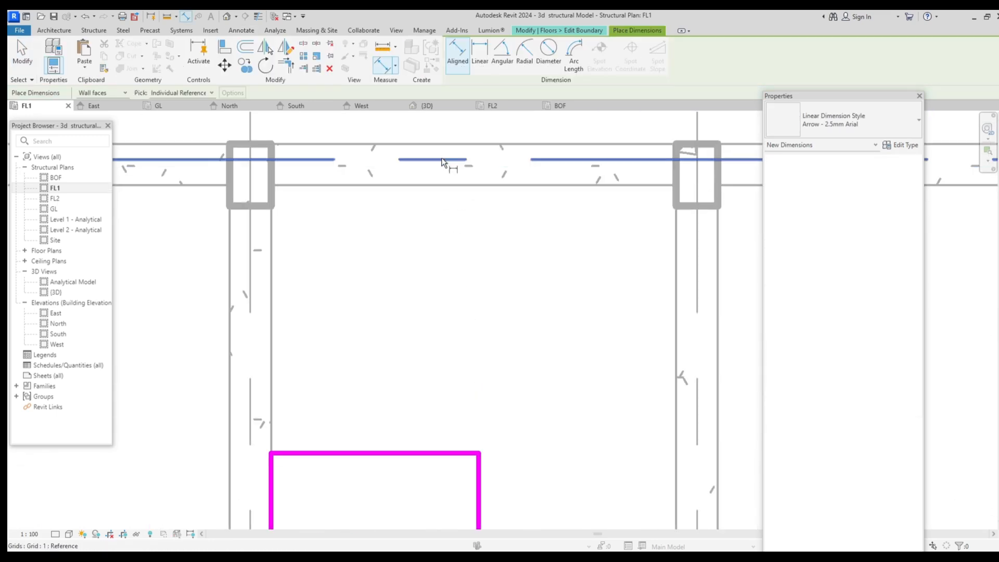
{"action": "left_click", "coordinate": [445, 166]}
{"action": "scroll", "coordinate": [445, 256], "scroll_direction": "down", "scroll_amount": 2}
{"action": "left_click", "coordinate": [435, 392]}
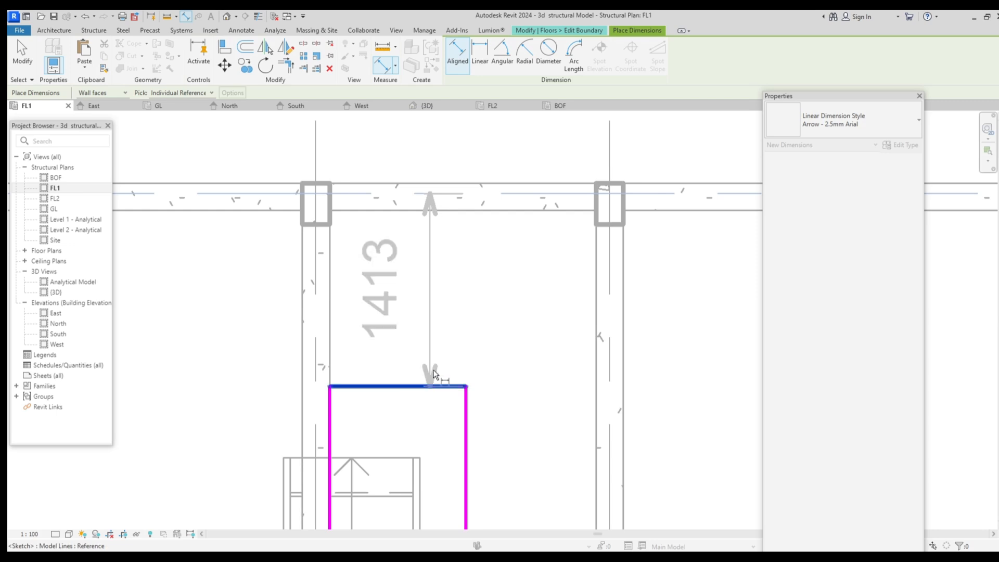
{"action": "left_click", "coordinate": [451, 393]}
{"action": "scroll", "coordinate": [417, 262], "scroll_direction": "up", "scroll_amount": 2}
{"action": "scroll", "coordinate": [416, 262], "scroll_direction": "down", "scroll_amount": 2}
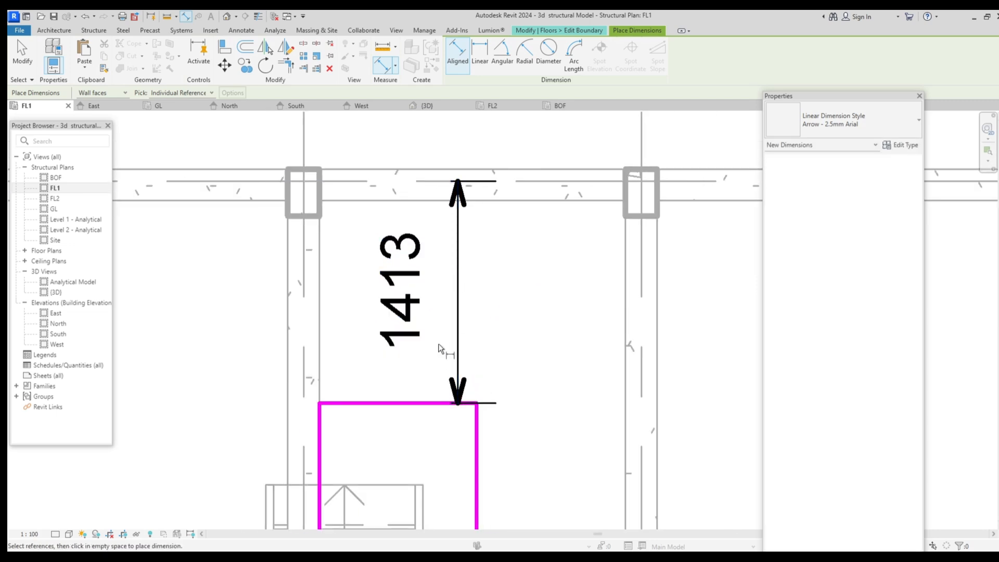
{"action": "key", "text": "Escape"}
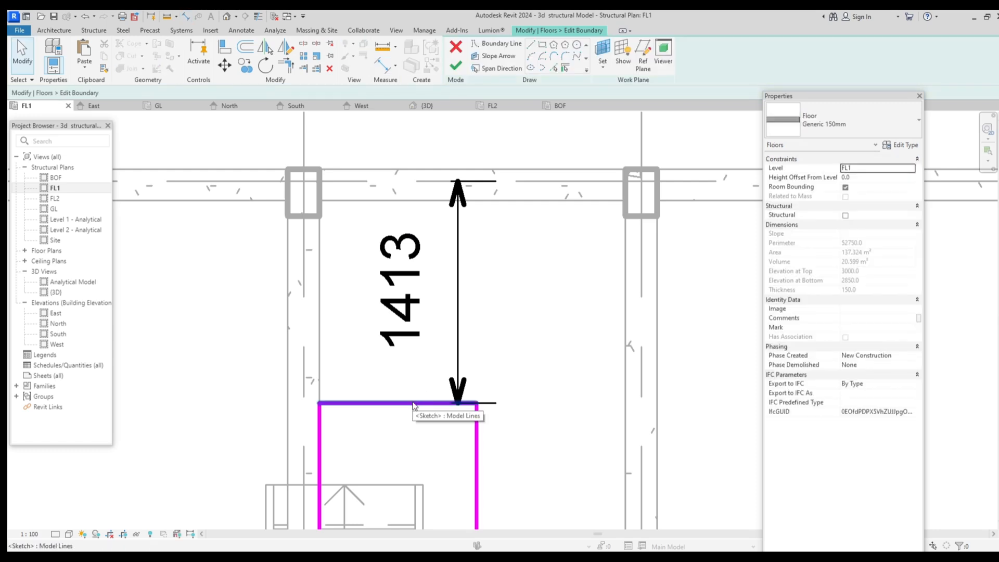
Step: Set the distance from grid 1 to the opening's near edge to 845 mm
{"action": "left_click", "coordinate": [414, 403]}
{"action": "left_click", "coordinate": [430, 294]}
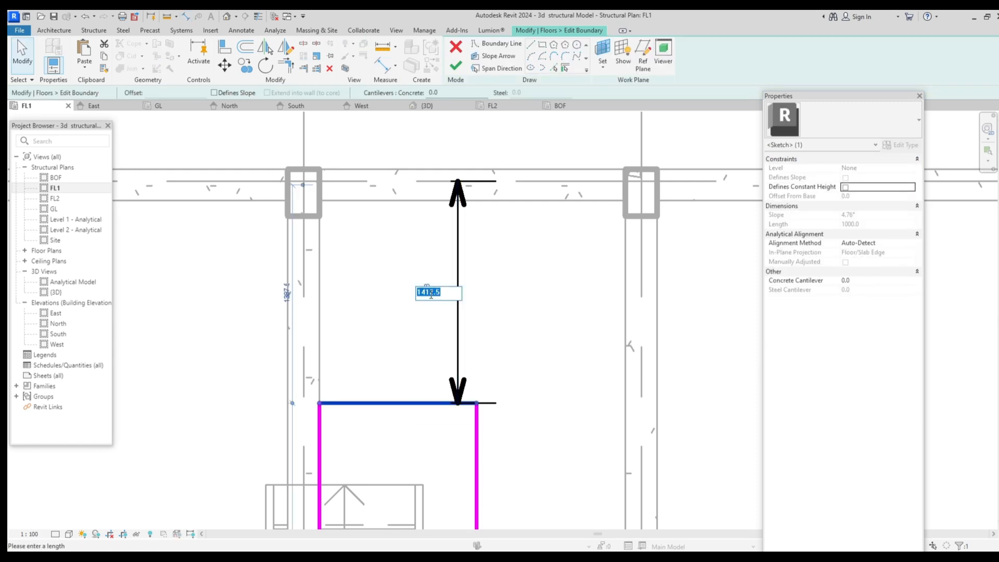
{"action": "type", "text": "845"}
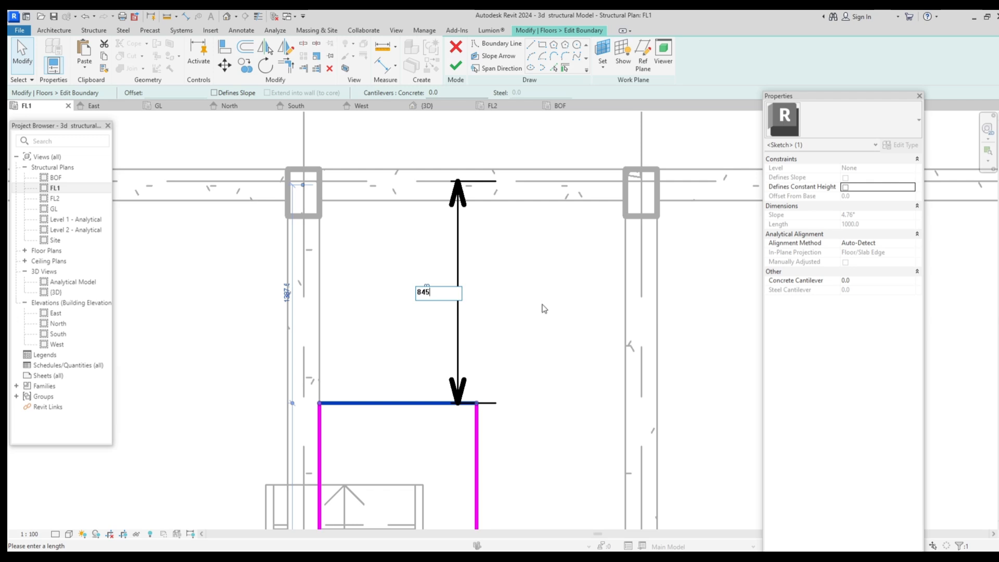
{"action": "key", "text": "Return"}
Step: Add an aligned dimension between grid 3 and the near edge of the stair opening sketch
{"action": "scroll", "coordinate": [541, 312], "scroll_direction": "down", "scroll_amount": 2}
{"action": "scroll", "coordinate": [515, 383], "scroll_direction": "down", "scroll_amount": 1}
{"action": "middle_click_drag", "start_coordinate": [495, 466], "coordinate": [471, 372]}
{"action": "middle_click_drag", "start_coordinate": [458, 512], "coordinate": [441, 396]}
{"action": "scroll", "coordinate": [441, 397], "scroll_direction": "up", "scroll_amount": 1}
{"action": "scroll", "coordinate": [446, 446], "scroll_direction": "up", "scroll_amount": 1}
{"action": "scroll", "coordinate": [449, 391], "scroll_direction": "up", "scroll_amount": 3}
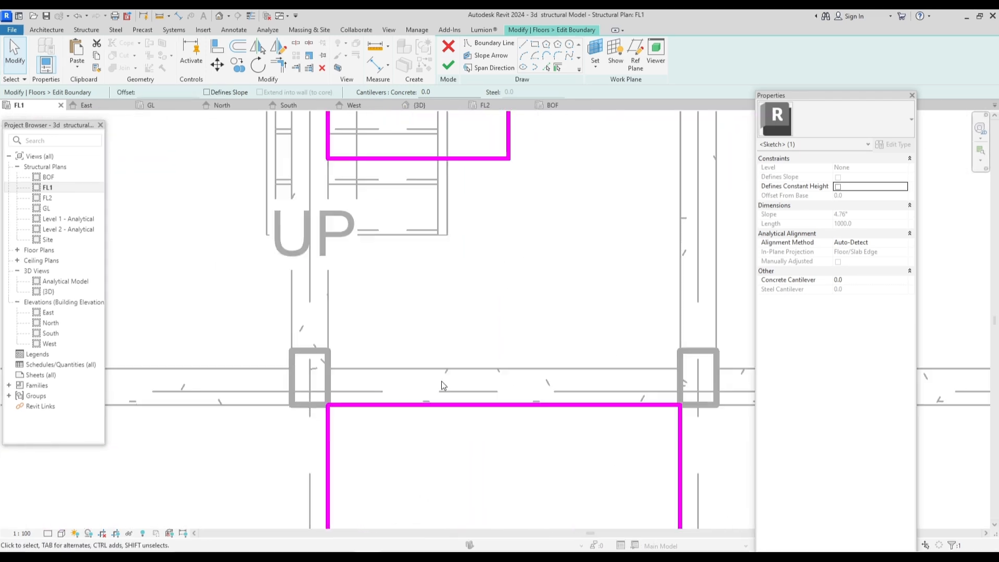
{"action": "scroll", "coordinate": [442, 389], "scroll_direction": "up", "scroll_amount": 1}
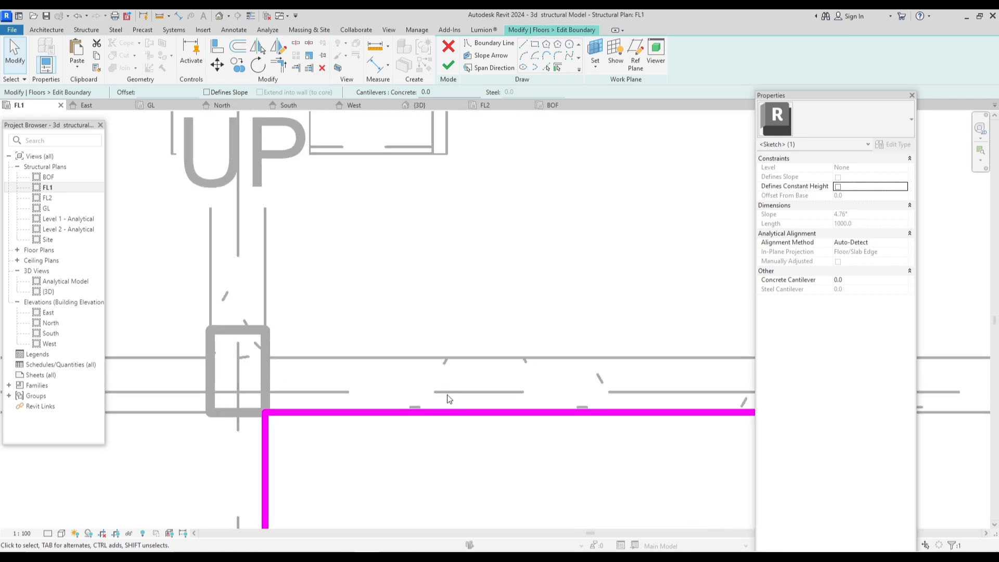
{"action": "scroll", "coordinate": [452, 397], "scroll_direction": "down", "scroll_amount": 2}
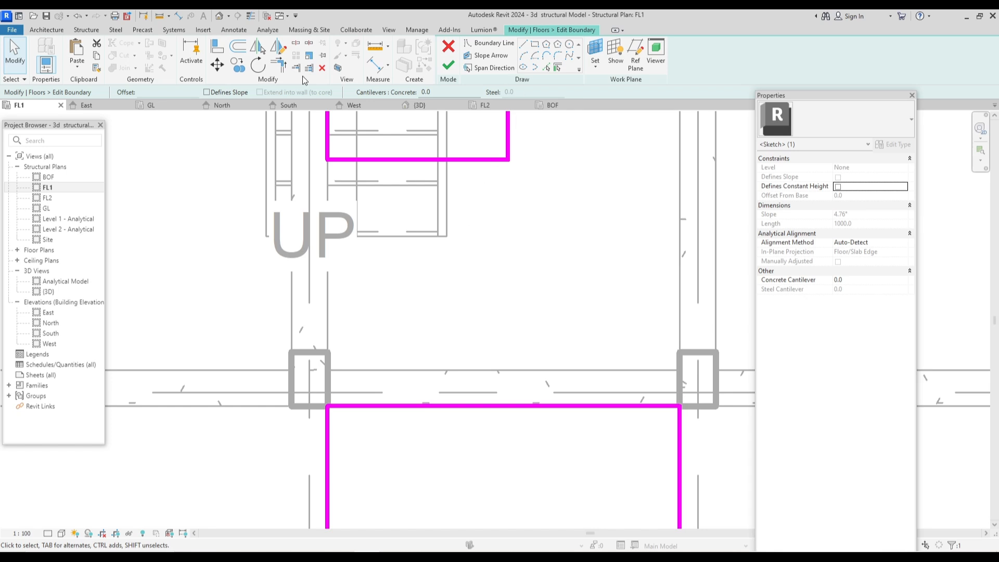
{"action": "left_click", "coordinate": [233, 30]}
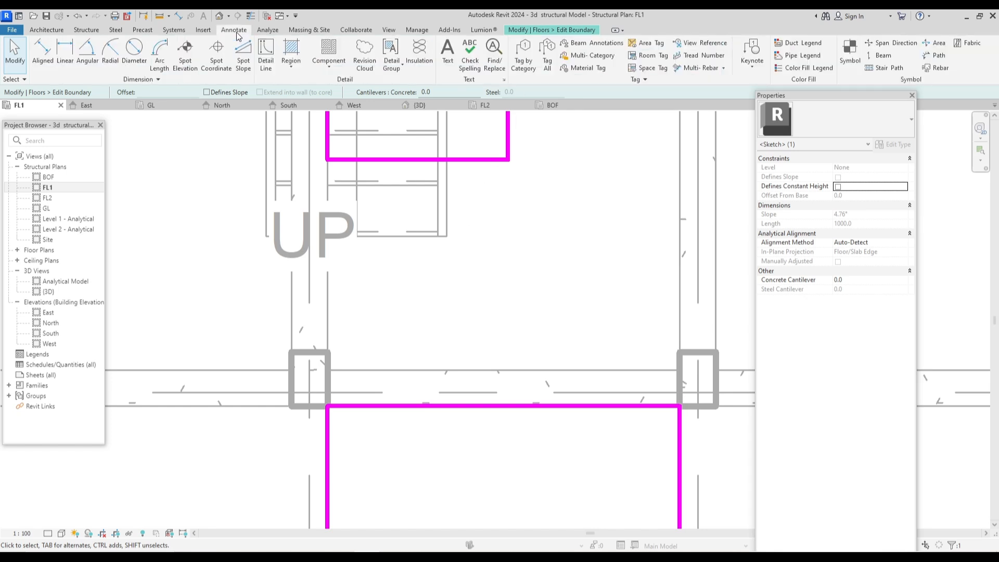
{"action": "left_click", "coordinate": [43, 50]}
{"action": "scroll", "coordinate": [442, 393], "scroll_direction": "up", "scroll_amount": 3}
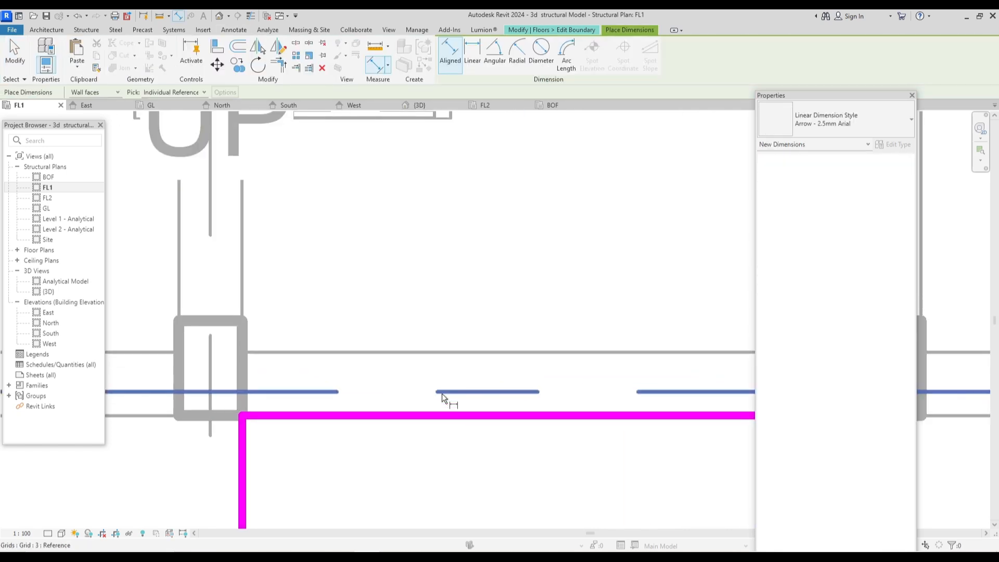
{"action": "scroll", "coordinate": [443, 364], "scroll_direction": "down", "scroll_amount": 3}
{"action": "left_click", "coordinate": [482, 253]}
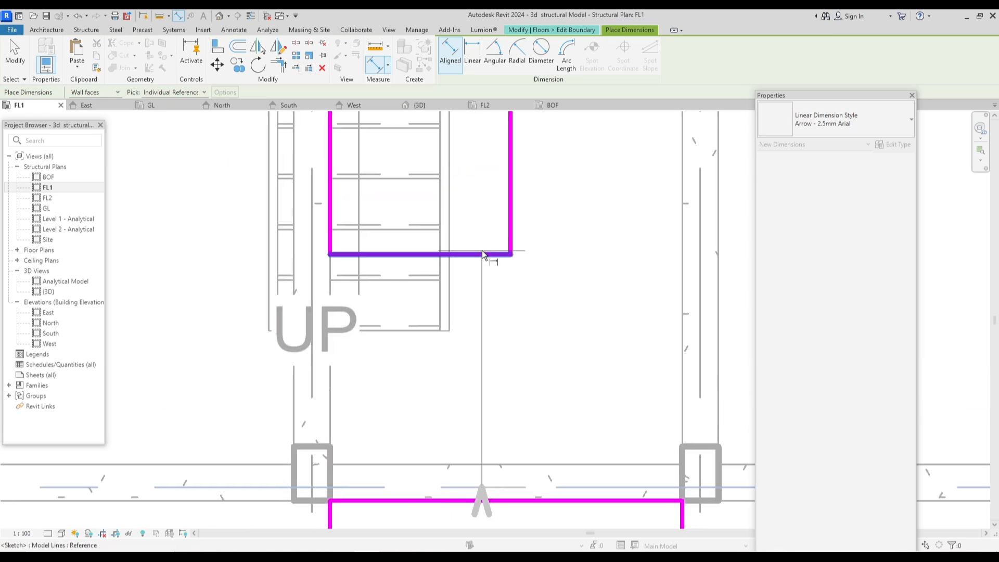
{"action": "left_click", "coordinate": [489, 323]}
{"action": "key", "text": "Escape"}
{"action": "key", "text": "Escape"}
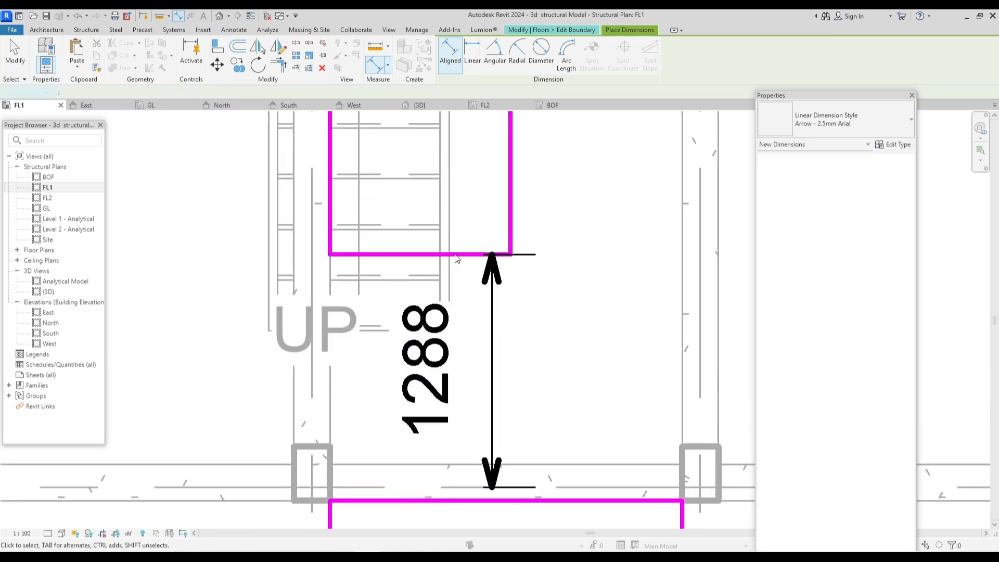
Step: Set the distance from grid 3 to the opening's near edge to 1615 mm and finish the floor boundary edit
{"action": "left_click", "coordinate": [453, 371]}
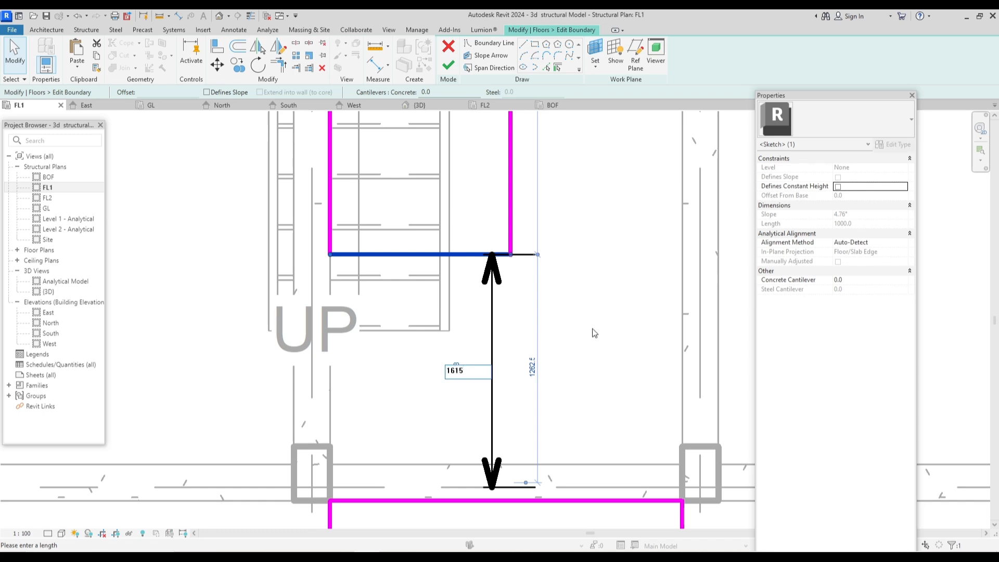
{"action": "key", "text": "Return"}
{"action": "scroll", "coordinate": [579, 336], "scroll_direction": "down", "scroll_amount": 5}
{"action": "middle_click_drag", "start_coordinate": [585, 338], "coordinate": [497, 473]}
{"action": "scroll", "coordinate": [504, 267], "scroll_direction": "up", "scroll_amount": 1}
{"action": "left_click", "coordinate": [460, 105]}
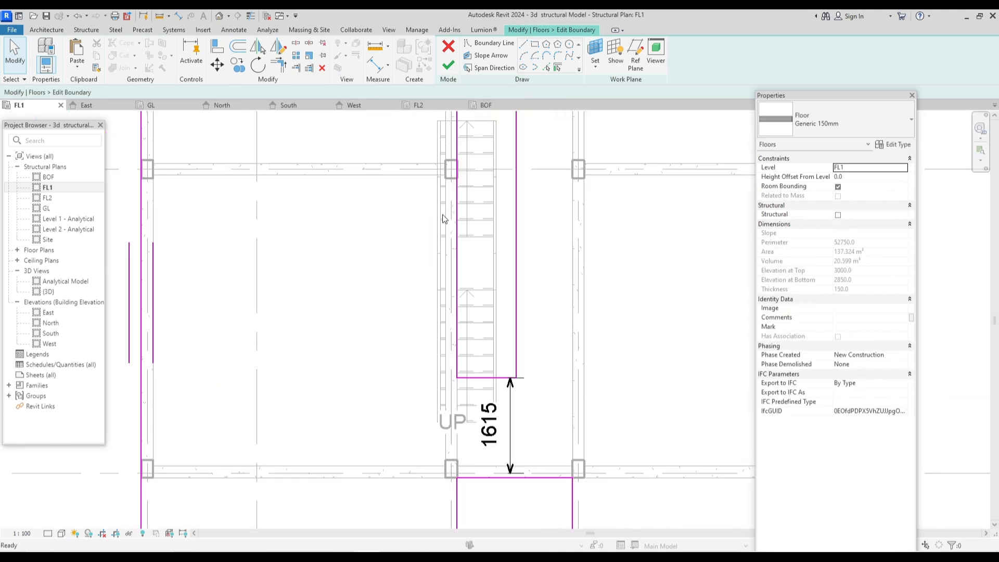
{"action": "left_click", "coordinate": [449, 71]}
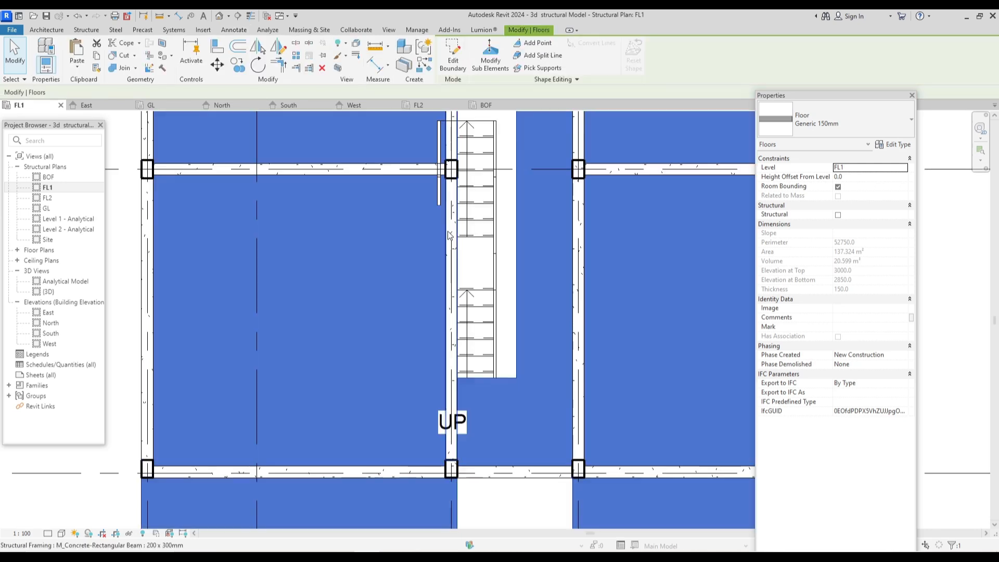
Step: Nudge the monolithic stair sideways toward grid D until it clears the beam on grid C and fits the opening's width
{"action": "scroll", "coordinate": [483, 311], "scroll_direction": "down", "scroll_amount": 2}
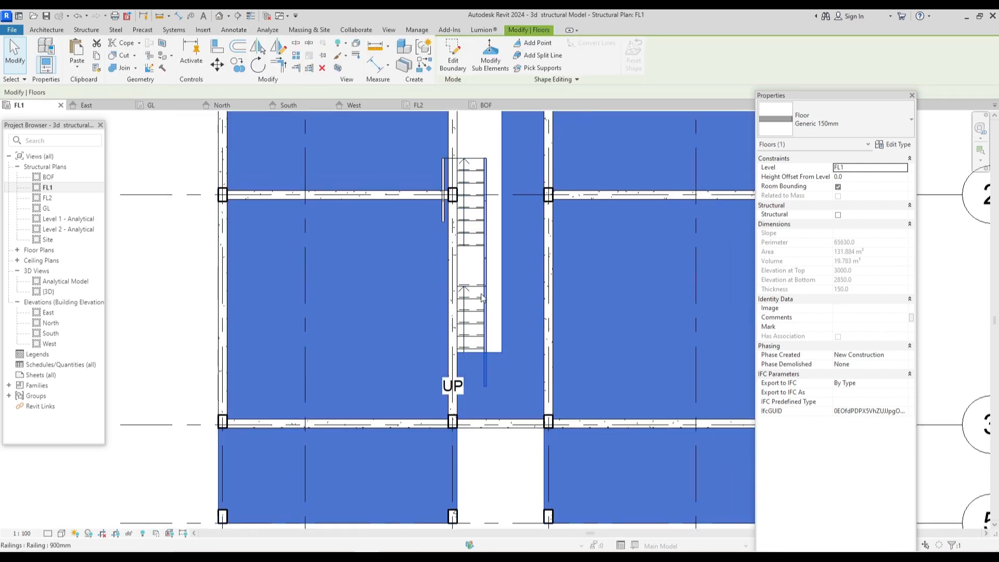
{"action": "left_click", "coordinate": [470, 227]}
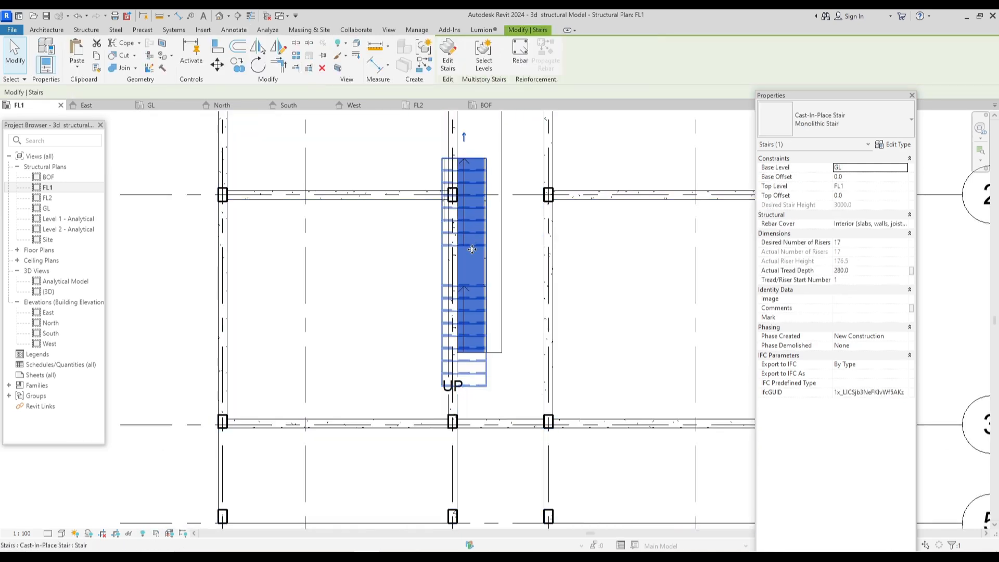
{"action": "middle_click_drag", "start_coordinate": [472, 249], "coordinate": [435, 351]}
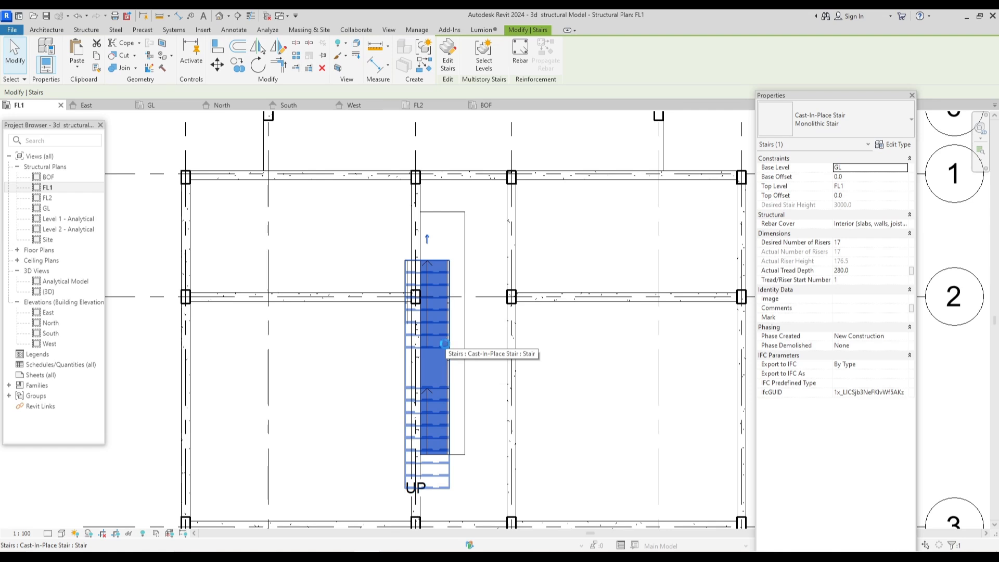
{"action": "double_click", "coordinate": [445, 343]}
{"action": "key", "text": "Right"}
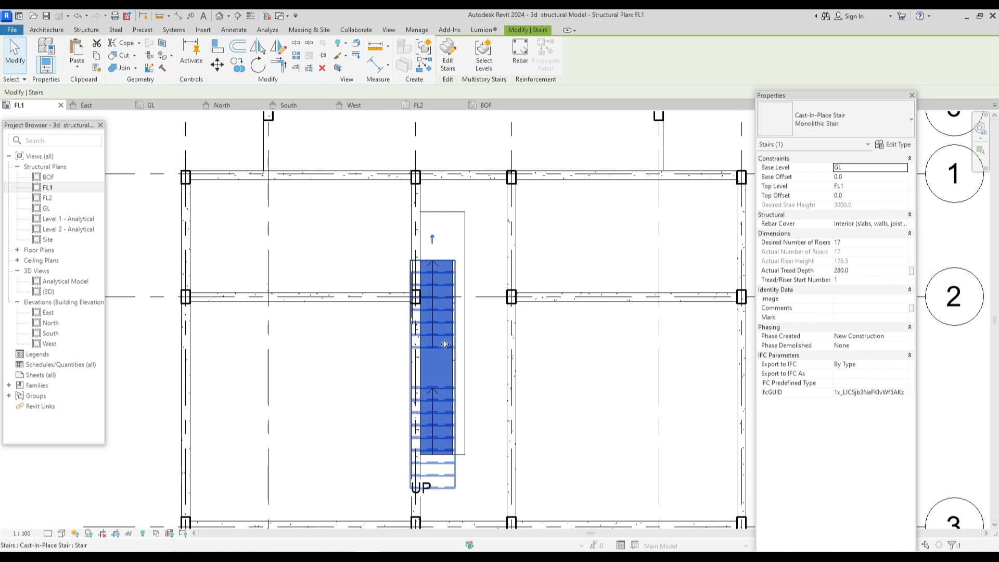
{"action": "key", "text": "Right"}
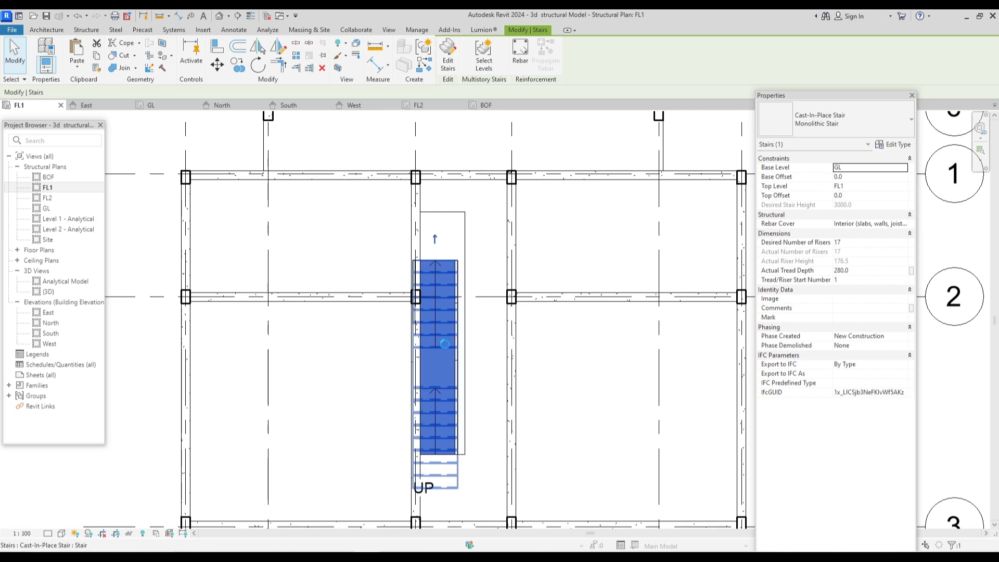
{"action": "key", "text": "Right"}
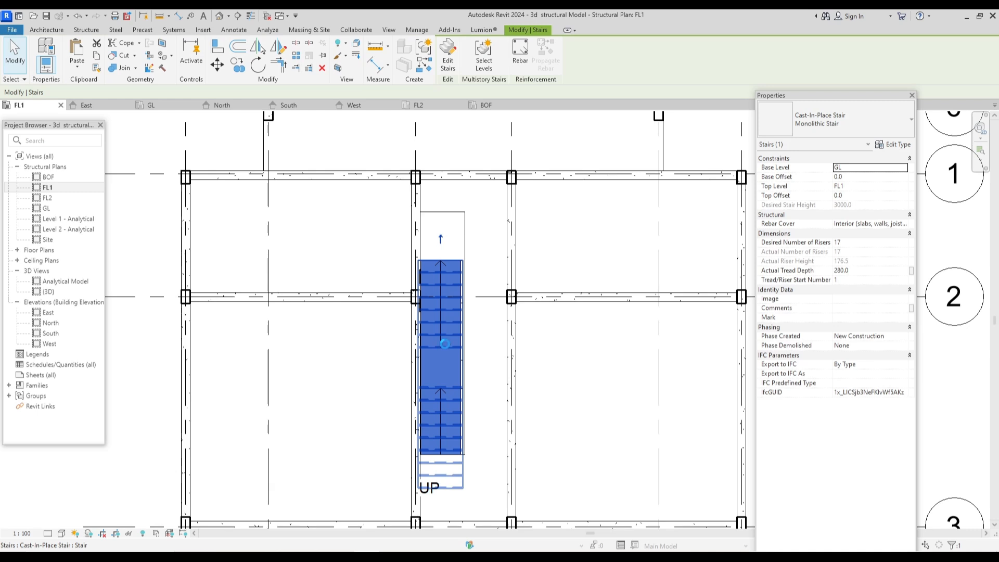
Step: Nudge the monolithic stair toward grid 1 until its upper end sits just inside the floor opening's near edge
{"action": "key", "text": "Up"}
{"action": "key", "text": "Up"}
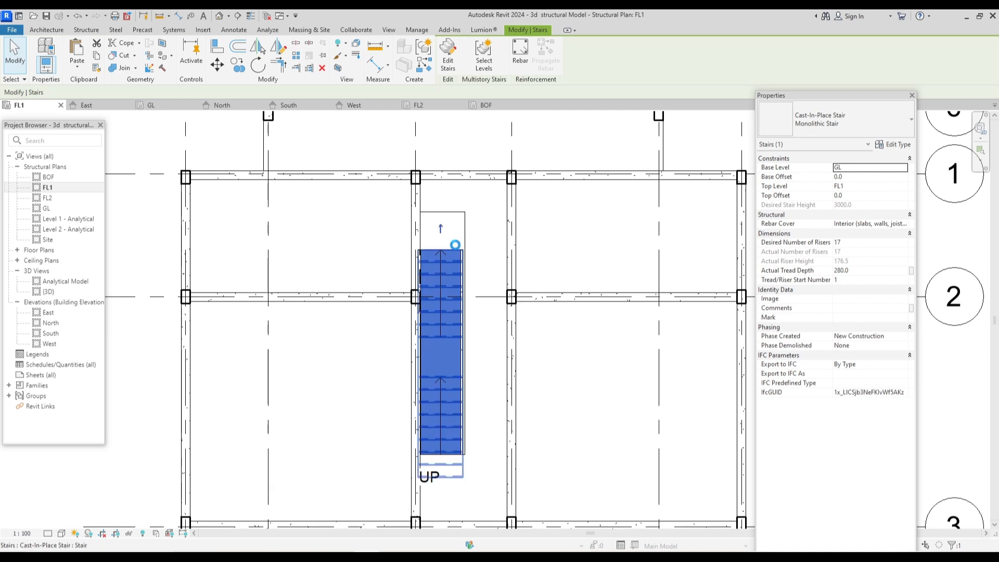
{"action": "key", "text": "Up"}
{"action": "key", "text": "Up"}
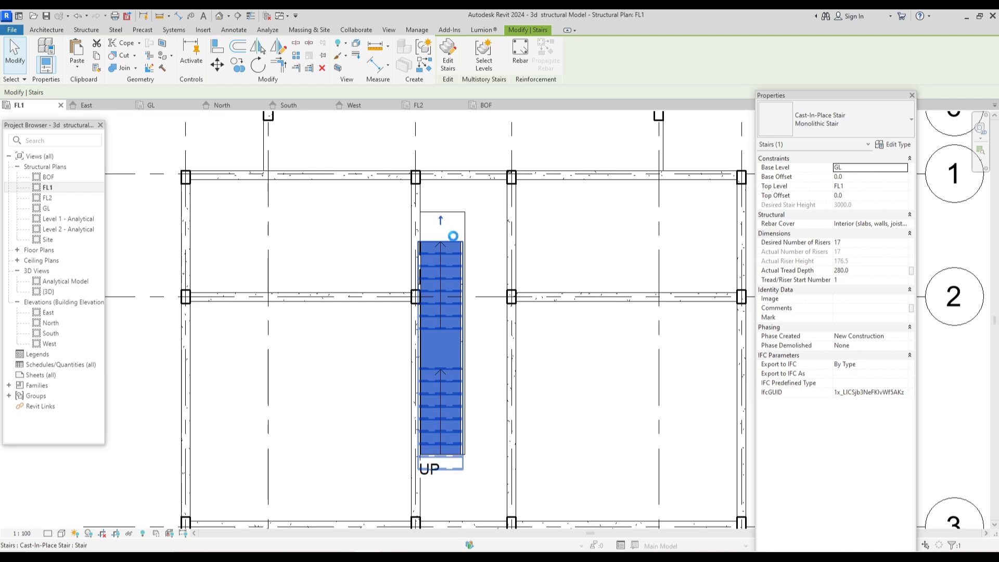
{"action": "key", "text": "Up"}
{"action": "key", "text": "Up"}
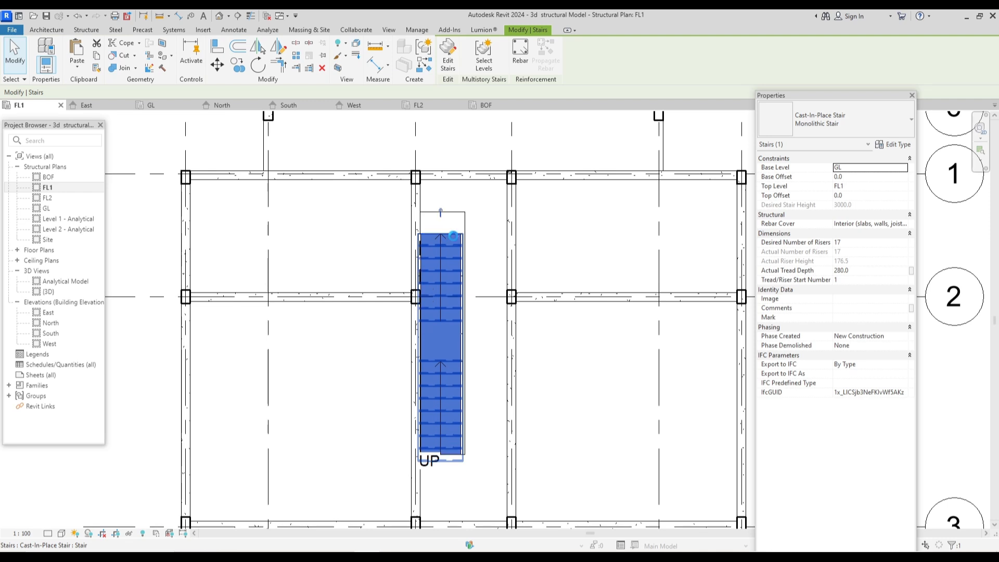
{"action": "key", "text": "Up"}
{"action": "key", "text": "Up"}
{"action": "scroll", "coordinate": [454, 236], "scroll_direction": "up", "scroll_amount": 5}
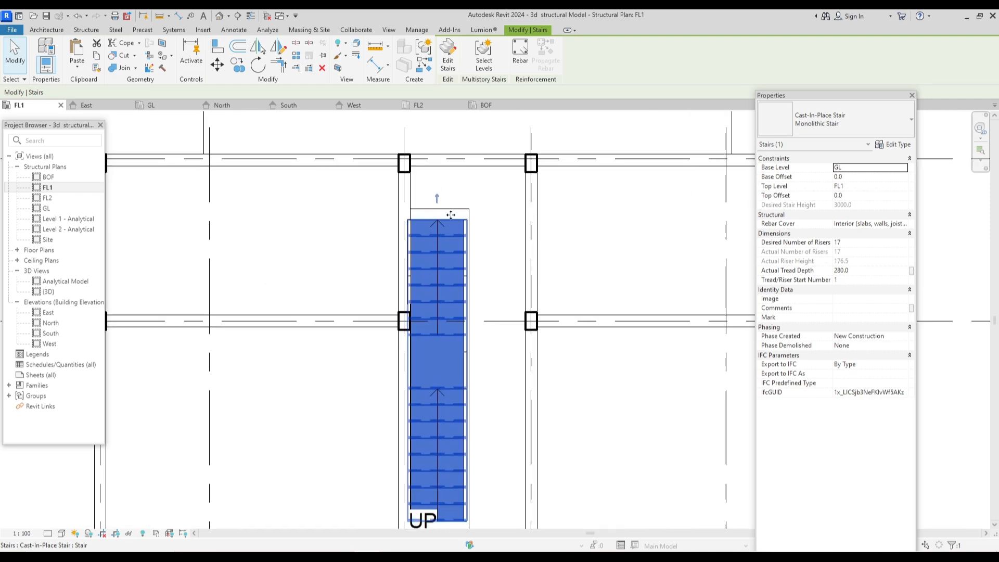
{"action": "key", "text": "Up"}
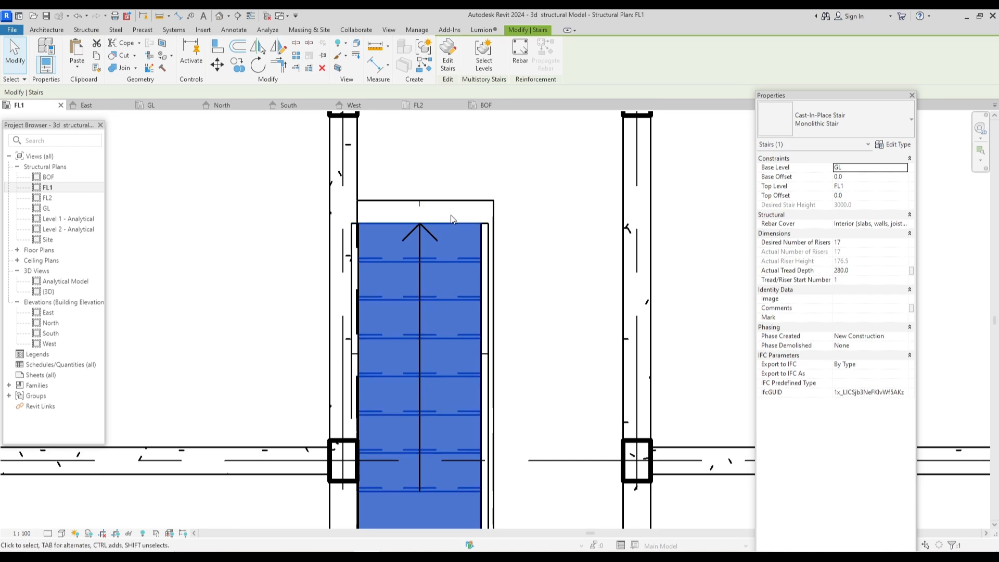
{"action": "key", "text": "Up"}
{"action": "key", "text": "Up"}
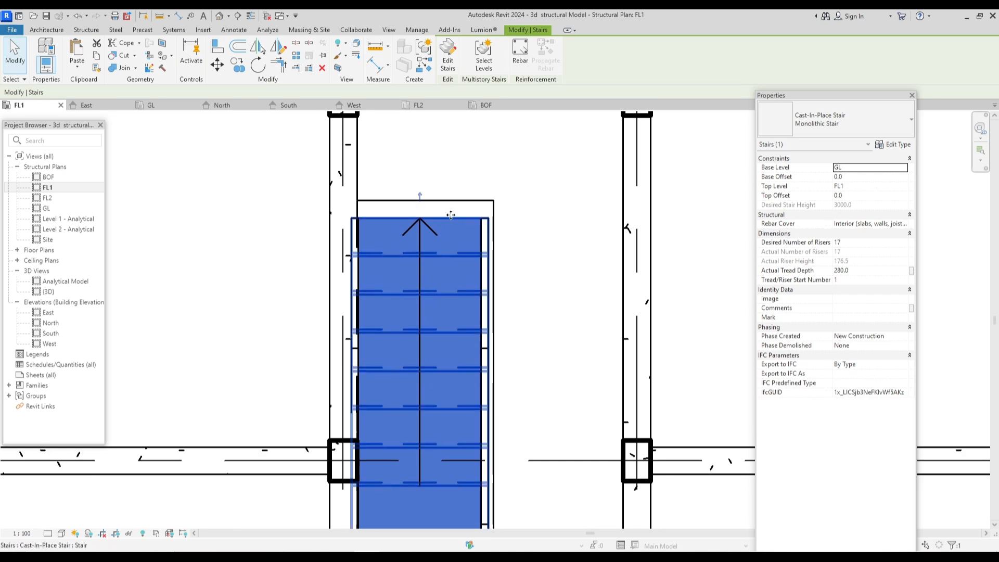
{"action": "key", "text": "Up"}
{"action": "key", "text": "Up"}
{"action": "key", "text": "Up"}
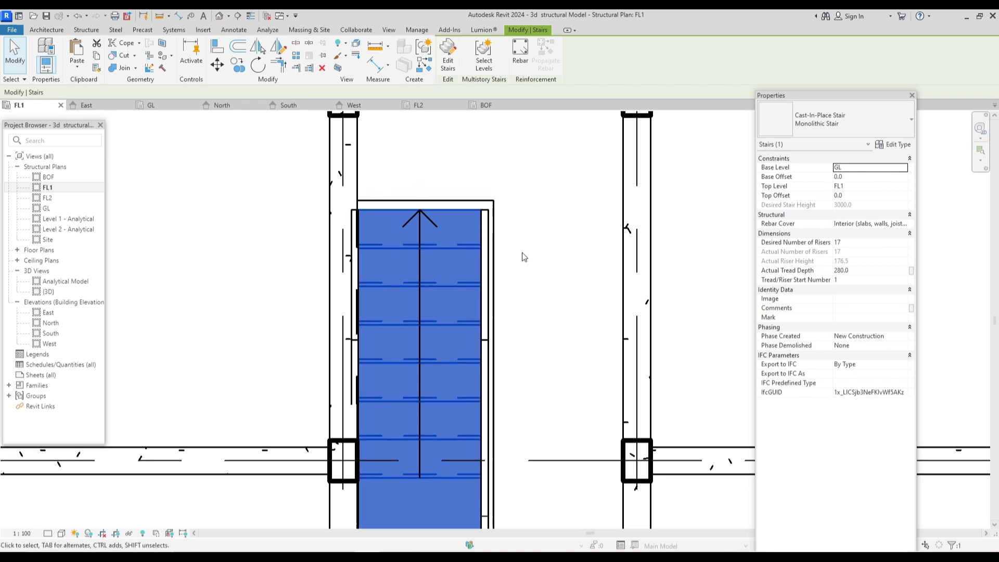
Step: Align the stair's side facing grid D with the adjacent long edge of the FL1 floor opening
{"action": "key", "text": "a"}
{"action": "key", "text": "l"}
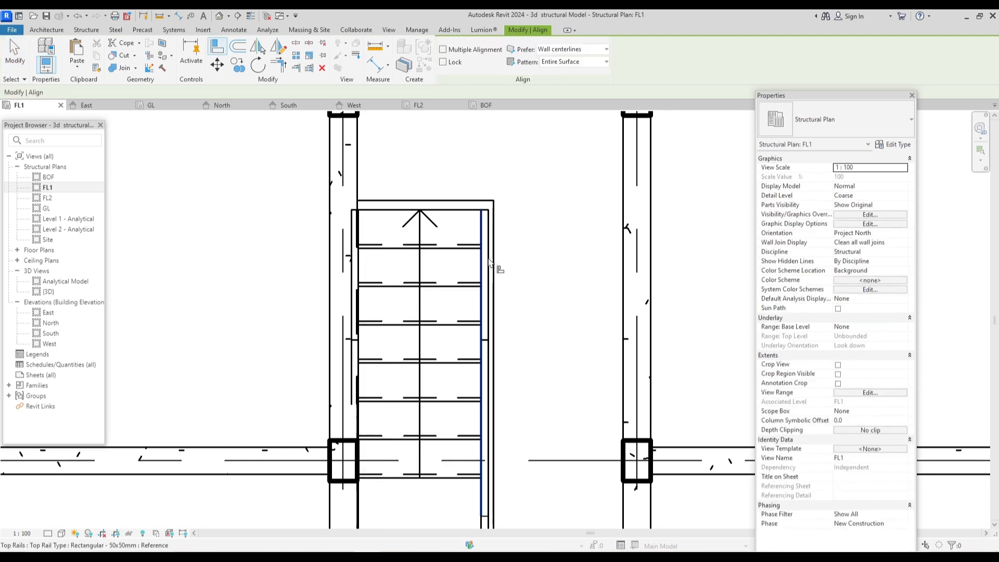
{"action": "scroll", "coordinate": [489, 262], "scroll_direction": "up", "scroll_amount": 2}
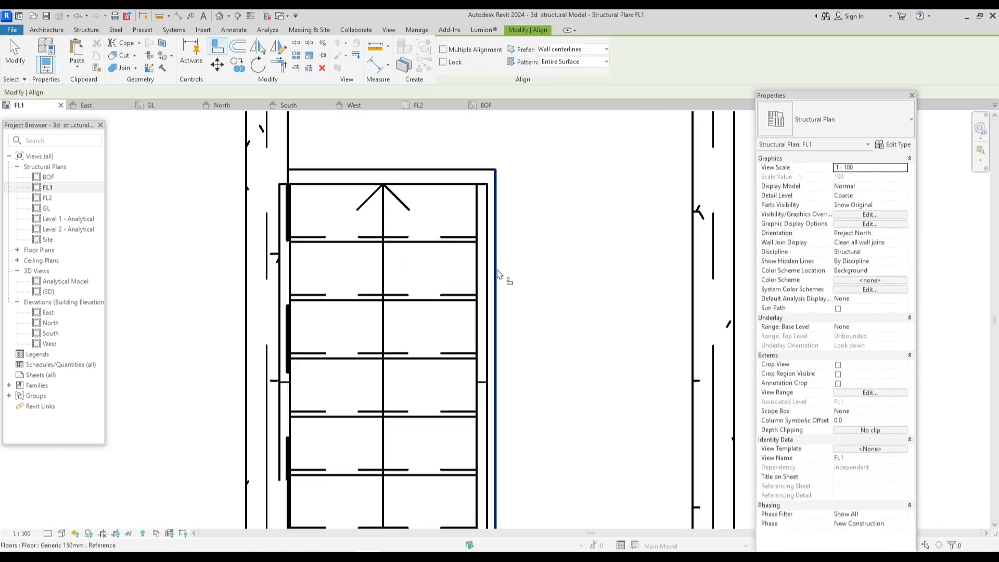
{"action": "left_click", "coordinate": [496, 273]}
{"action": "left_click", "coordinate": [494, 280]}
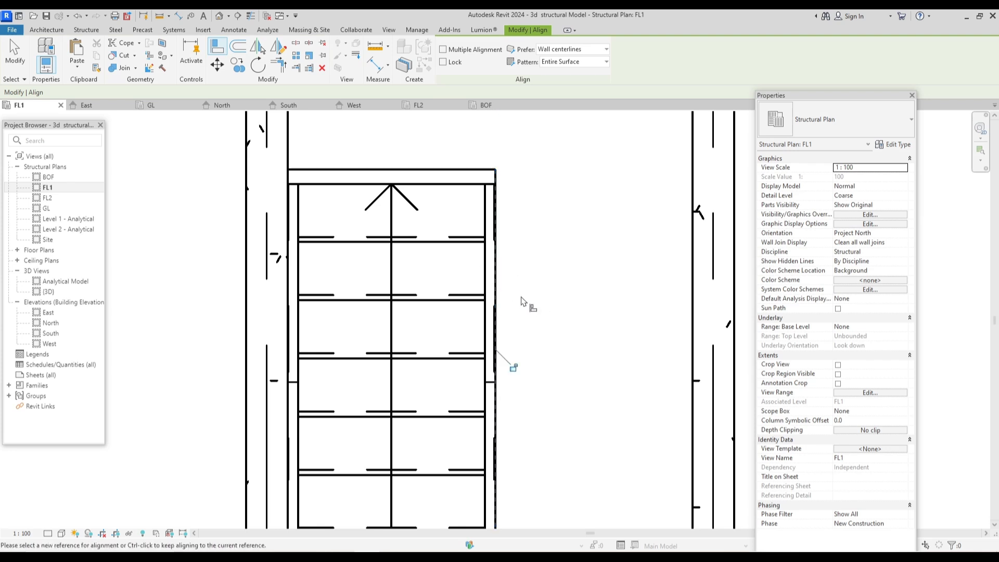
Step: Align the stair's upper end with the floor opening's edge nearest grid 1
{"action": "scroll", "coordinate": [414, 181], "scroll_direction": "up", "scroll_amount": 2}
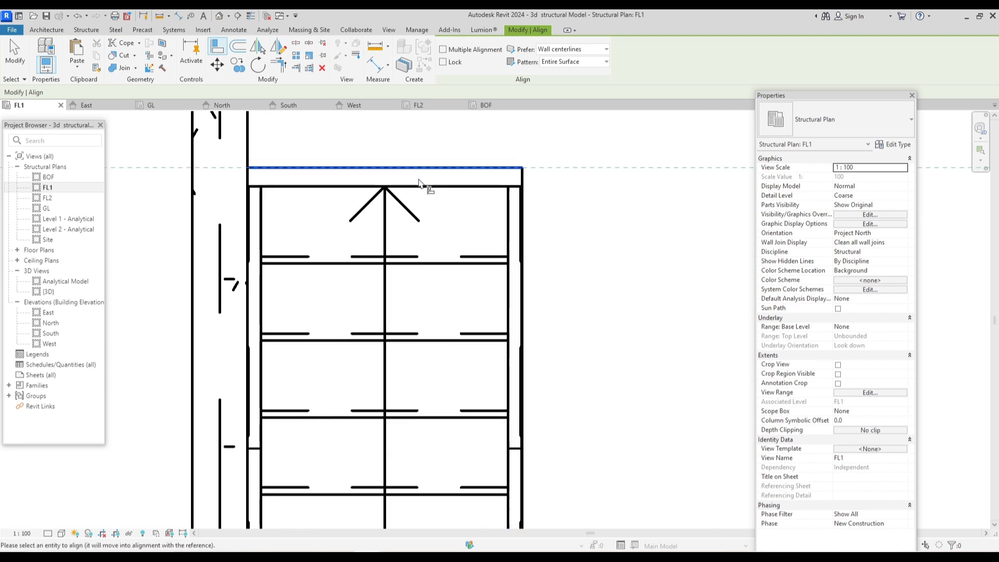
{"action": "left_click", "coordinate": [420, 188]}
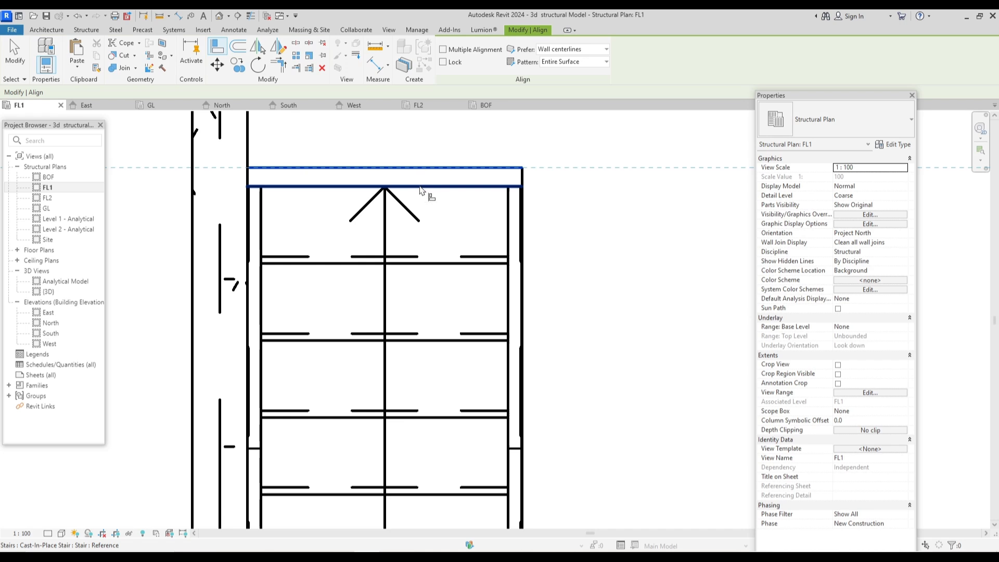
{"action": "scroll", "coordinate": [431, 219], "scroll_direction": "down", "scroll_amount": 4}
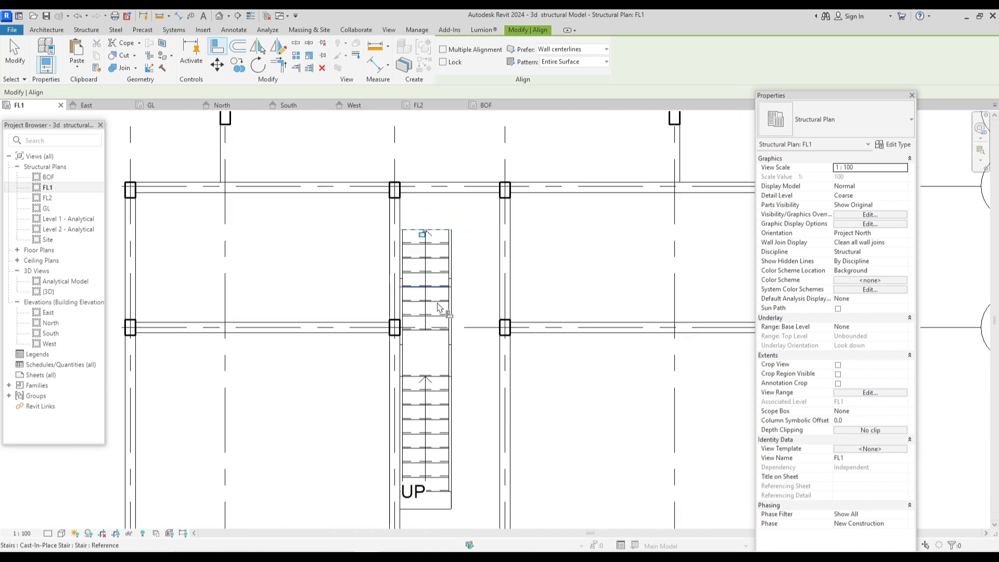
{"action": "left_click", "coordinate": [438, 301]}
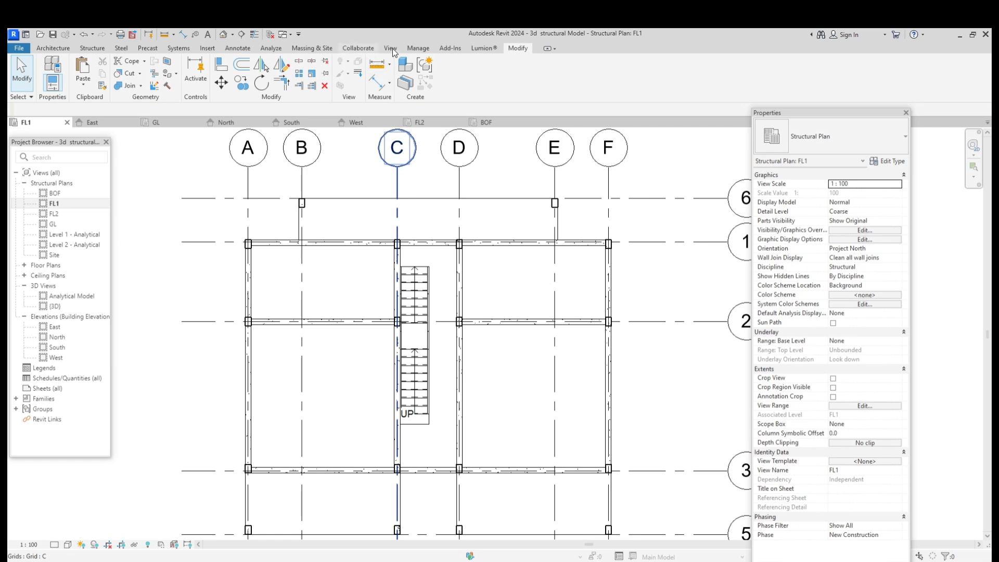
Step: Draw a vertical building section between the stair and grid D, running from beyond grid 6 to past grid 5
{"action": "left_click", "coordinate": [391, 48]}
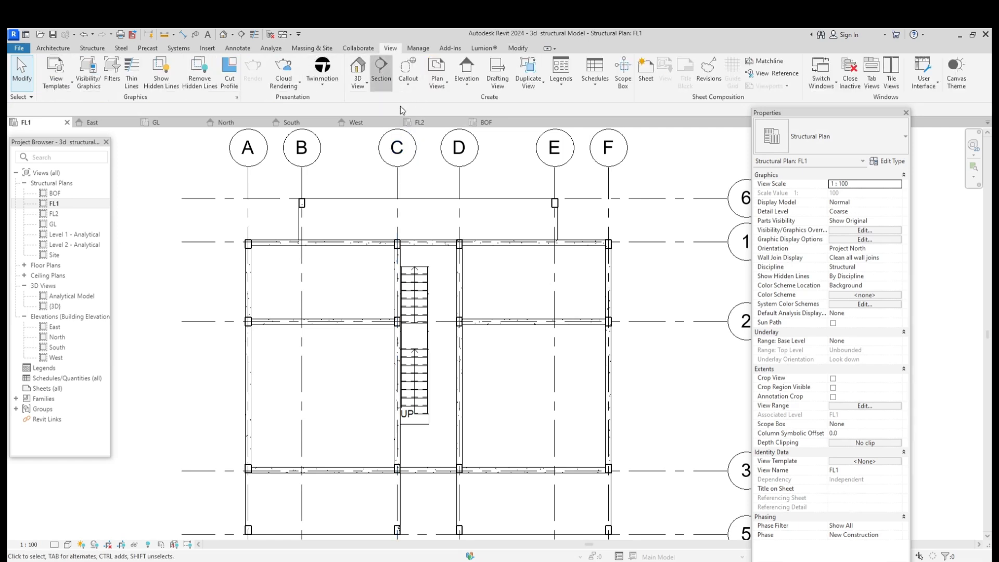
{"action": "left_click", "coordinate": [381, 72]}
{"action": "left_click", "coordinate": [435, 181]}
{"action": "scroll", "coordinate": [425, 331], "scroll_direction": "down", "scroll_amount": 3}
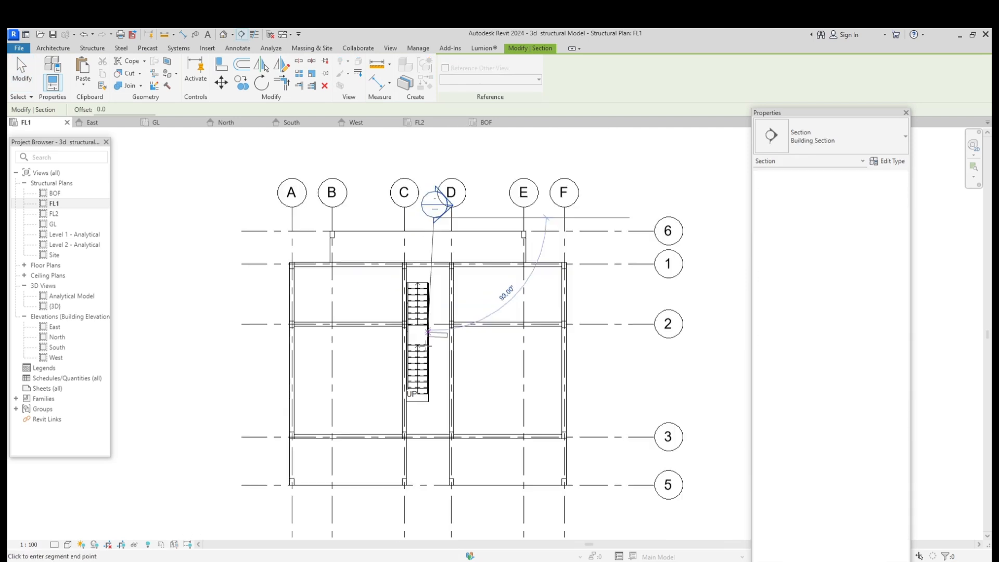
{"action": "middle_click_drag", "start_coordinate": [443, 320], "coordinate": [464, 232]}
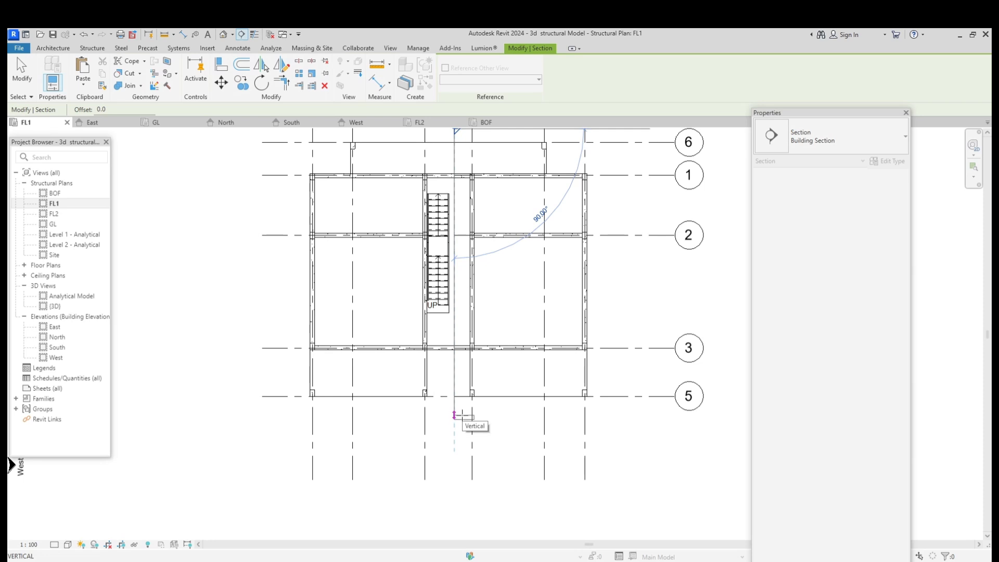
{"action": "left_click", "coordinate": [454, 413]}
{"action": "scroll", "coordinate": [458, 330], "scroll_direction": "down", "scroll_amount": 1}
Step: Flip the building section so it looks toward the stair and open its section view
{"action": "scroll", "coordinate": [435, 285], "scroll_direction": "up", "scroll_amount": 2}
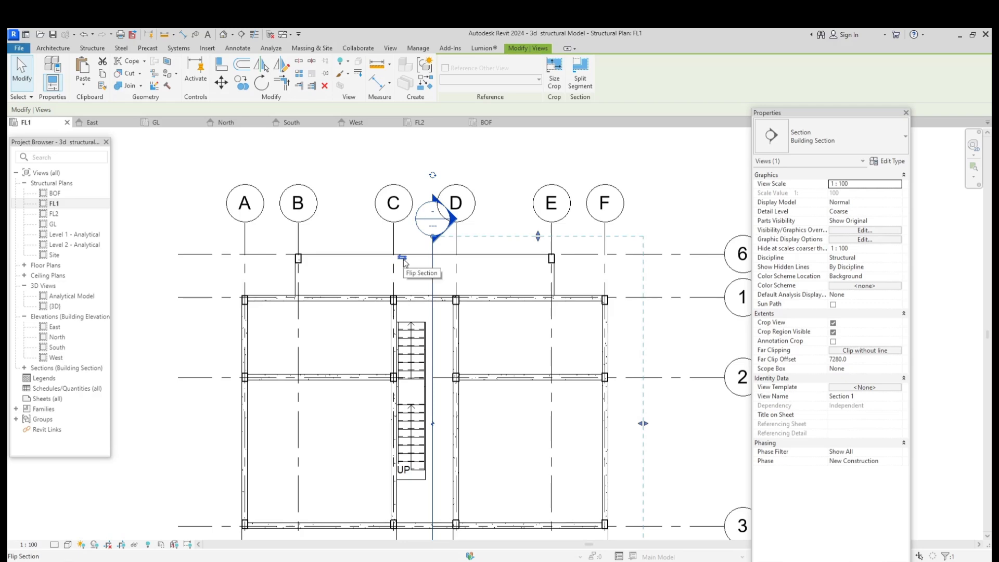
{"action": "scroll", "coordinate": [403, 261], "scroll_direction": "down", "scroll_amount": 2}
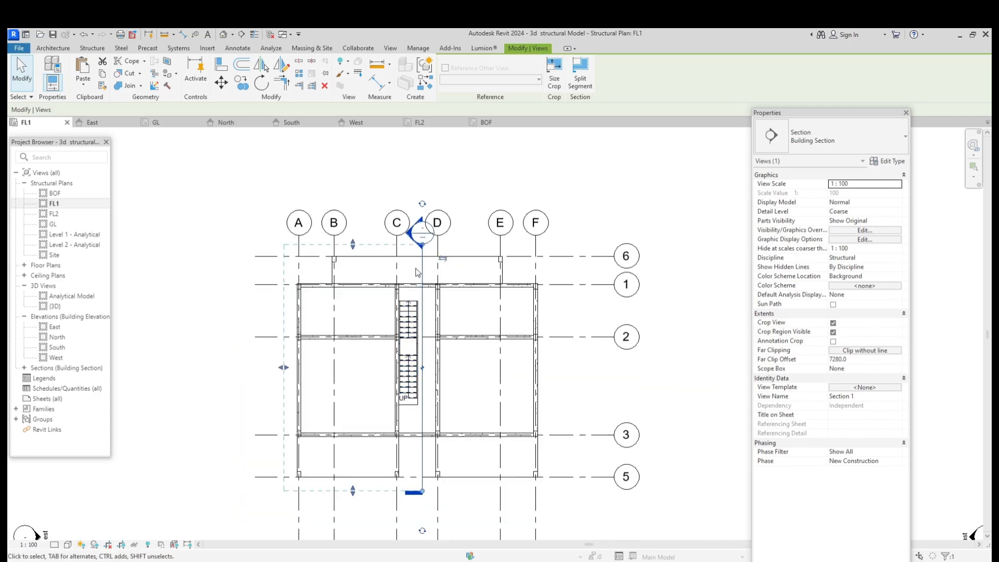
{"action": "key", "text": "Escape"}
{"action": "key", "text": "Escape"}
{"action": "scroll", "coordinate": [422, 248], "scroll_direction": "up", "scroll_amount": 1}
{"action": "double_click", "coordinate": [424, 229]}
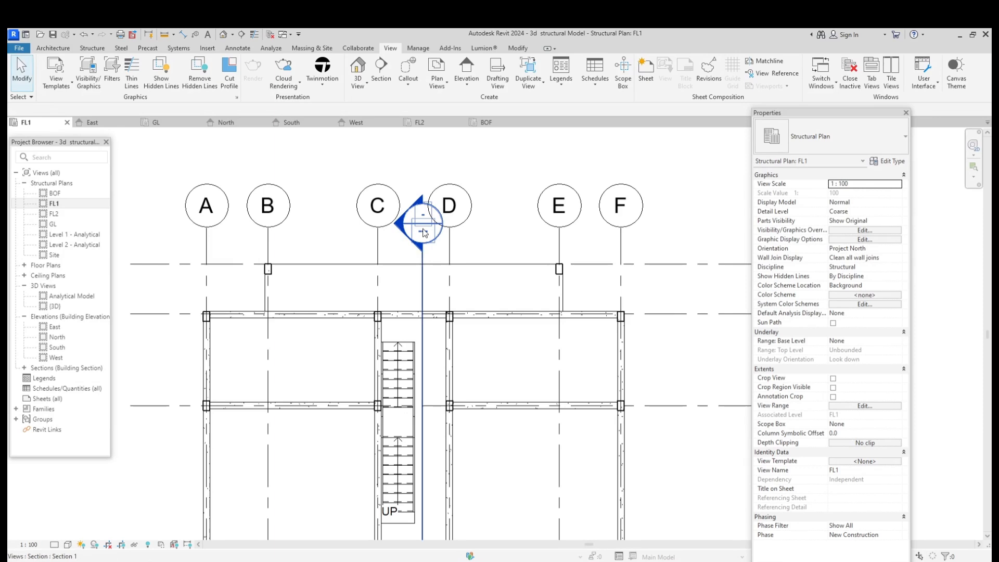
Step: Examine the stair's profile in the section, especially how its top end meets the FL1 floor slab
{"action": "scroll", "coordinate": [524, 419], "scroll_direction": "up", "scroll_amount": 5}
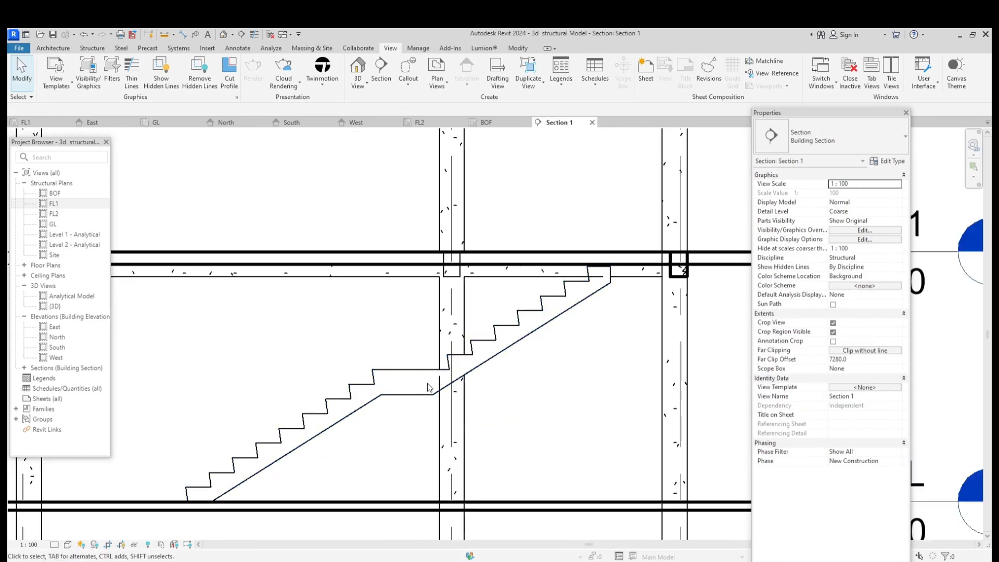
{"action": "scroll", "coordinate": [416, 343], "scroll_direction": "down", "scroll_amount": 2}
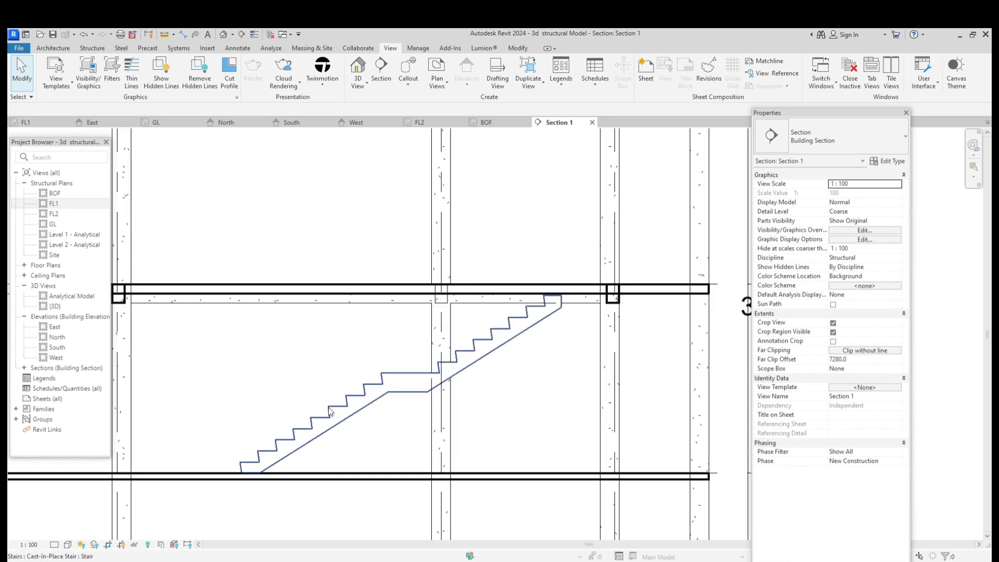
{"action": "scroll", "coordinate": [386, 422], "scroll_direction": "up", "scroll_amount": 3}
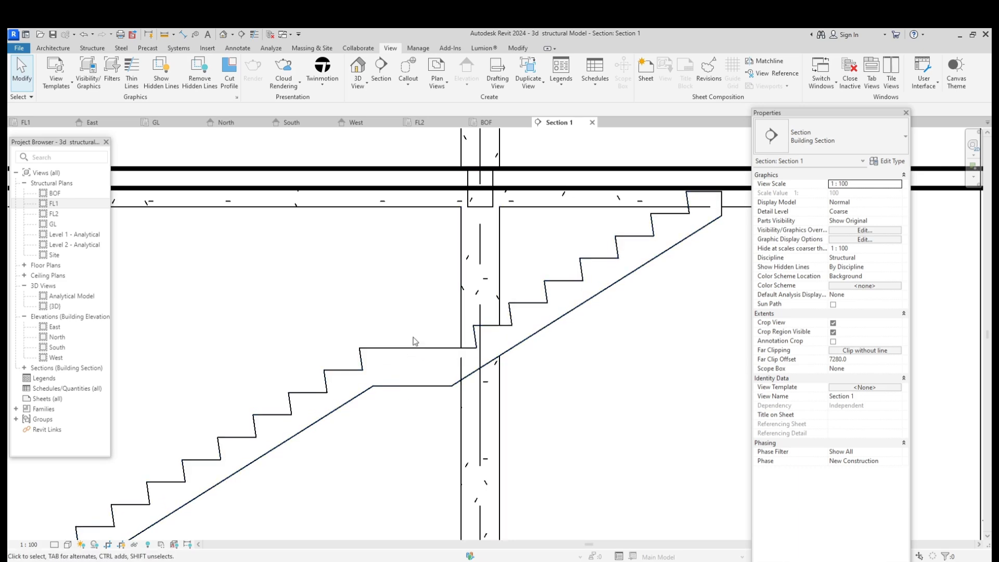
{"action": "scroll", "coordinate": [408, 365], "scroll_direction": "down", "scroll_amount": 2}
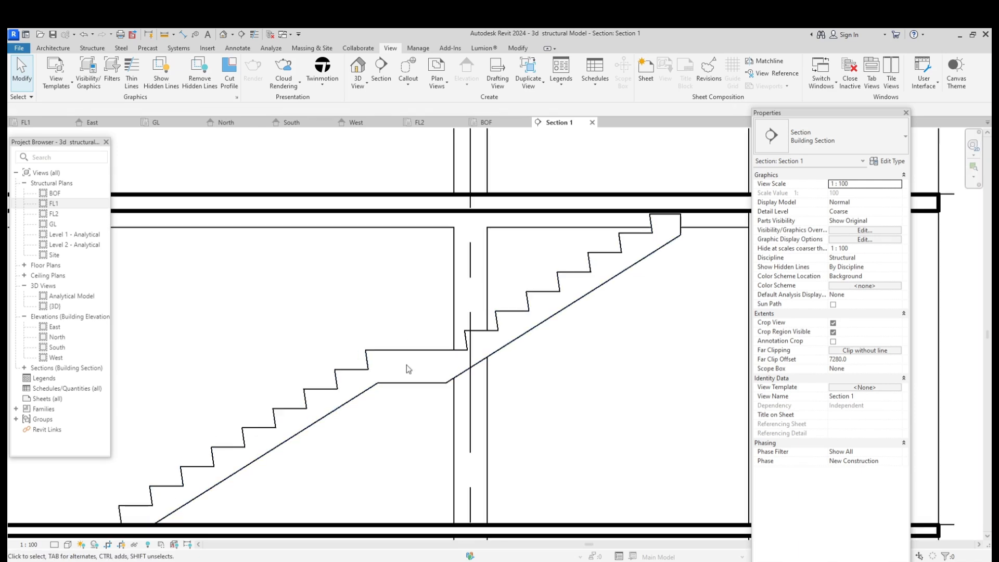
{"action": "middle_click_drag", "start_coordinate": [541, 316], "coordinate": [378, 390]}
{"action": "scroll", "coordinate": [475, 308], "scroll_direction": "up", "scroll_amount": 2}
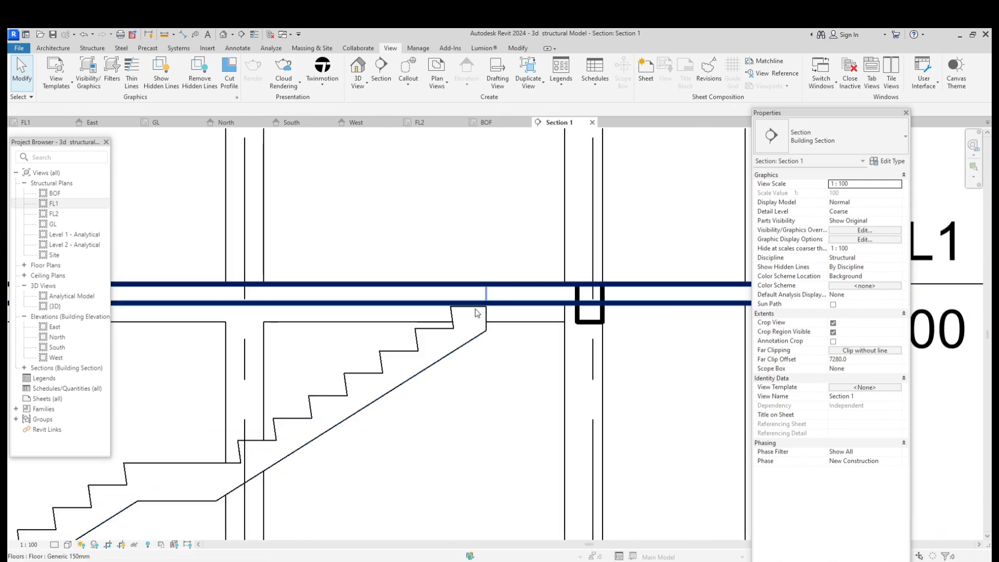
{"action": "scroll", "coordinate": [471, 342], "scroll_direction": "up", "scroll_amount": 1}
{"action": "left_click", "coordinate": [471, 342]}
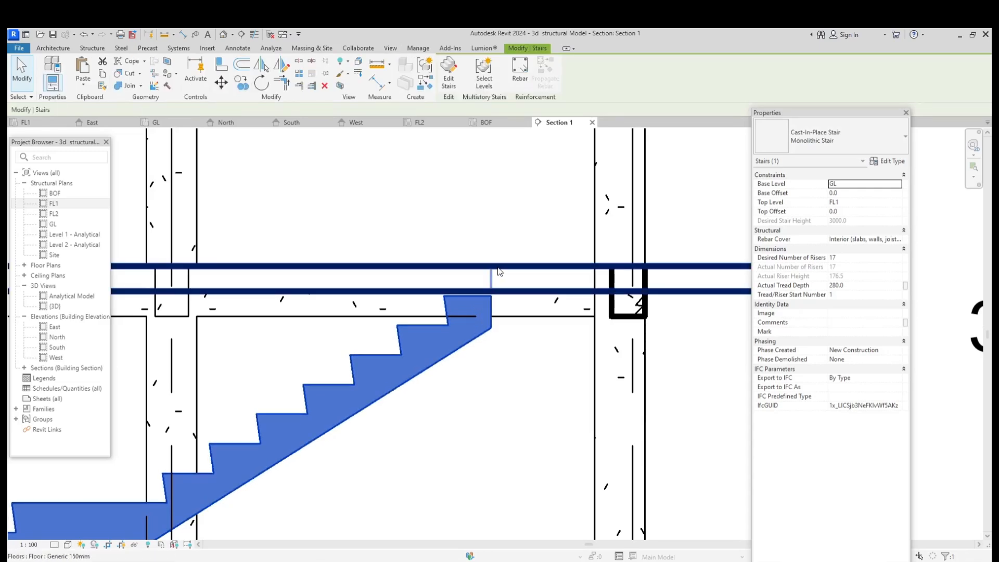
{"action": "scroll", "coordinate": [492, 276], "scroll_direction": "down", "scroll_amount": 2}
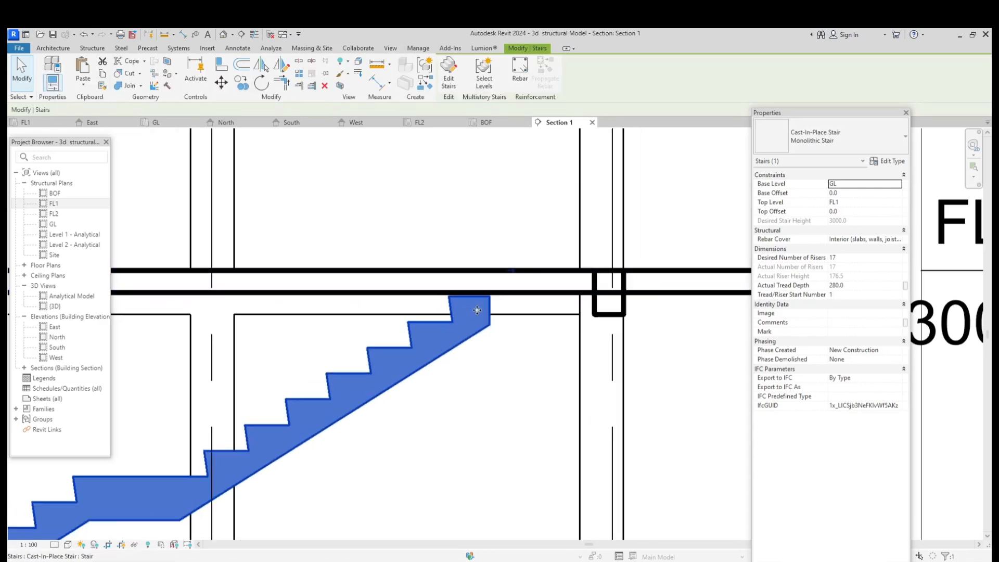
{"action": "left_click", "coordinate": [464, 377]}
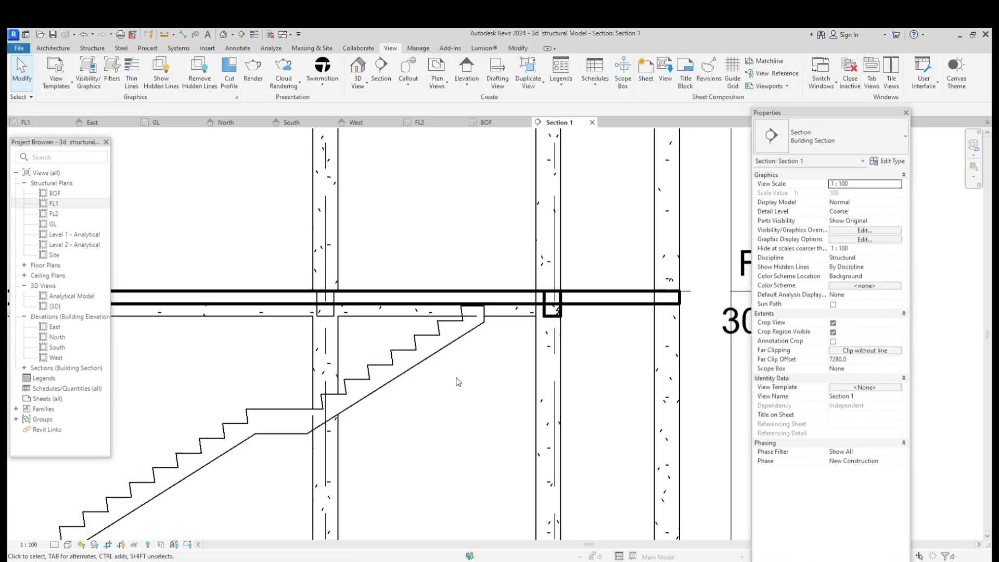
Step: Edit the stair's upper run to not end with a riser and set its relative top height to 3000
{"action": "left_click", "coordinate": [435, 360]}
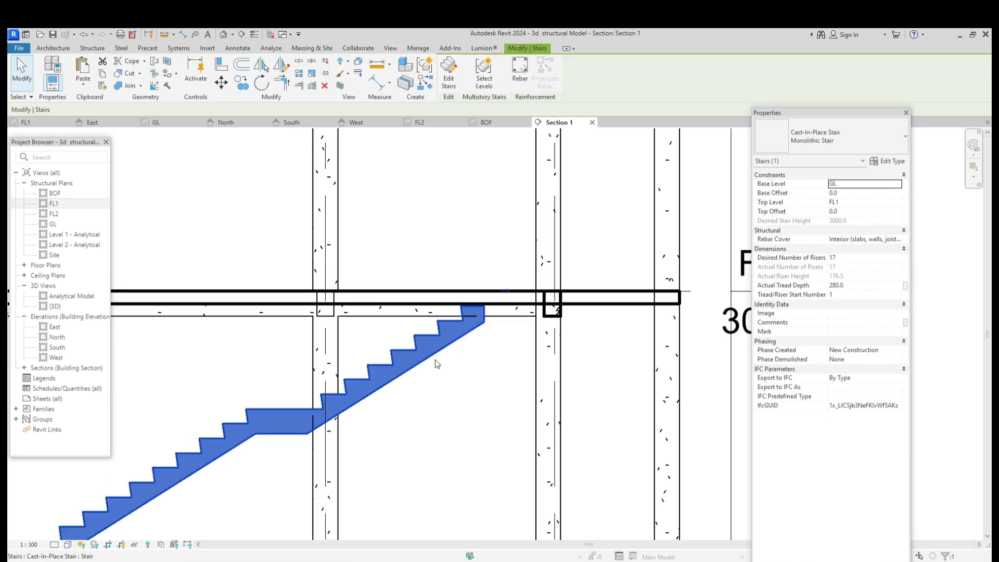
{"action": "left_click", "coordinate": [448, 78]}
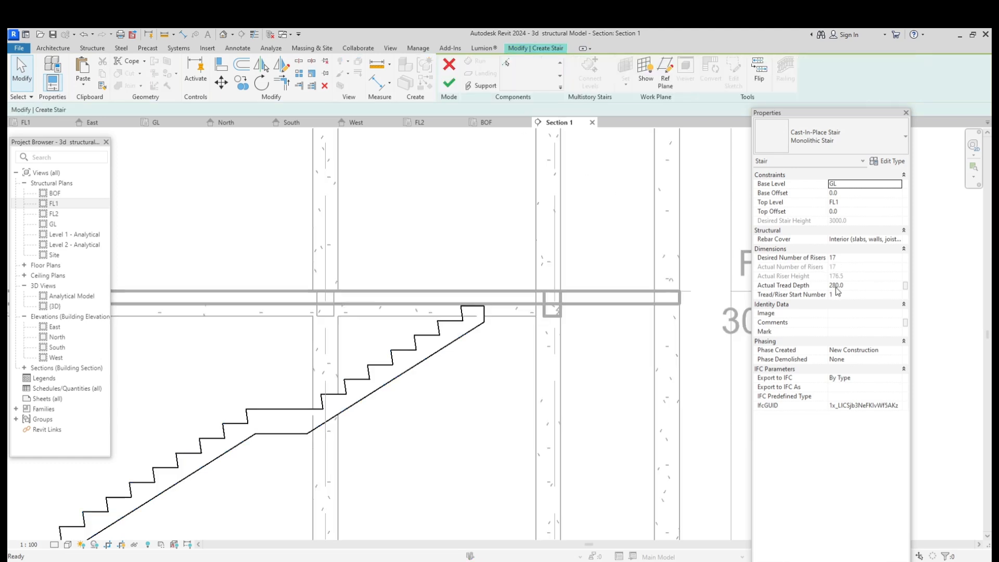
{"action": "left_click", "coordinate": [441, 341]}
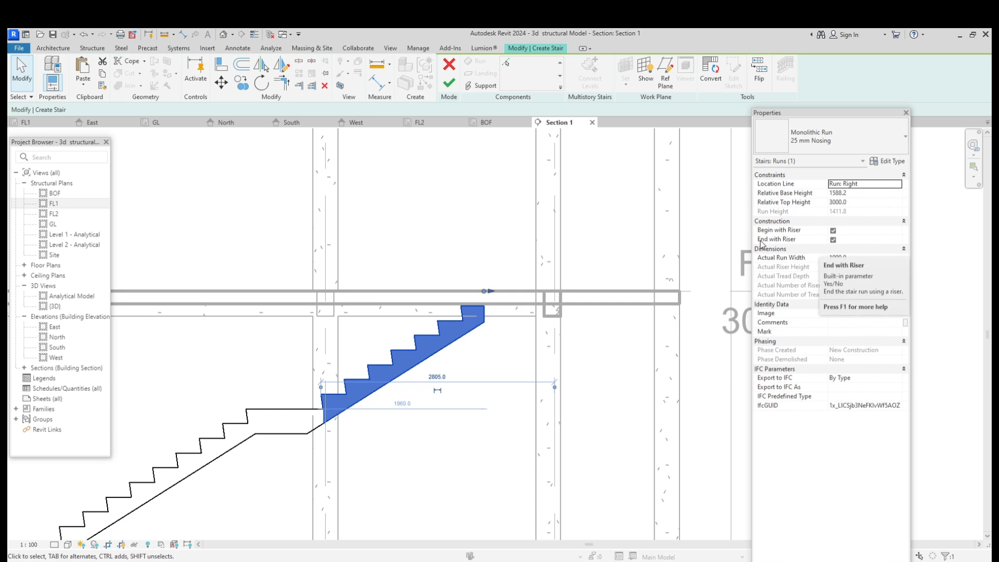
{"action": "left_click", "coordinate": [832, 240]}
{"action": "left_click", "coordinate": [855, 203]}
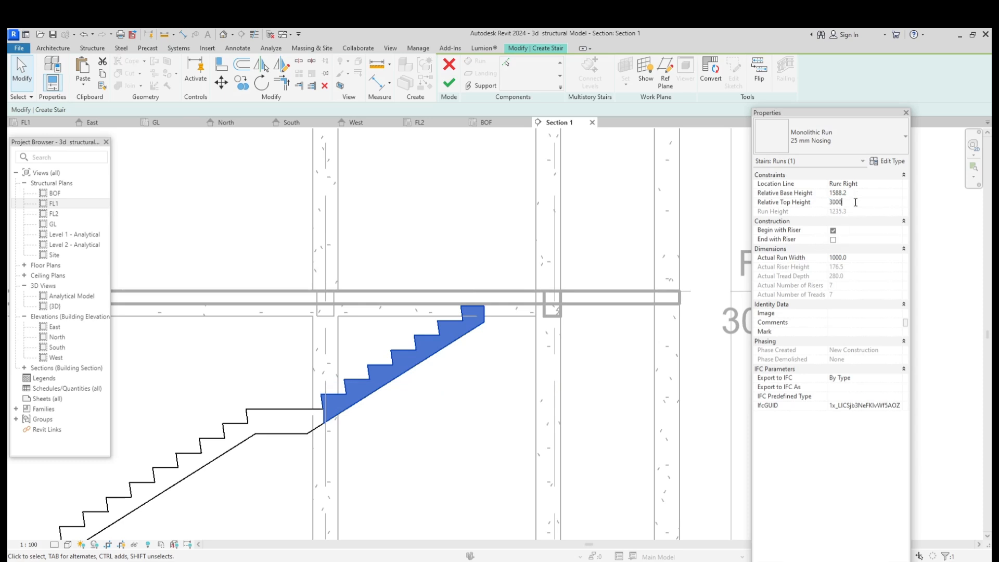
{"action": "left_click", "coordinate": [459, 397]}
Step: Check where the top of the upper run reaches relative to the FL1 floor slab
{"action": "scroll", "coordinate": [491, 319], "scroll_direction": "up", "scroll_amount": 2}
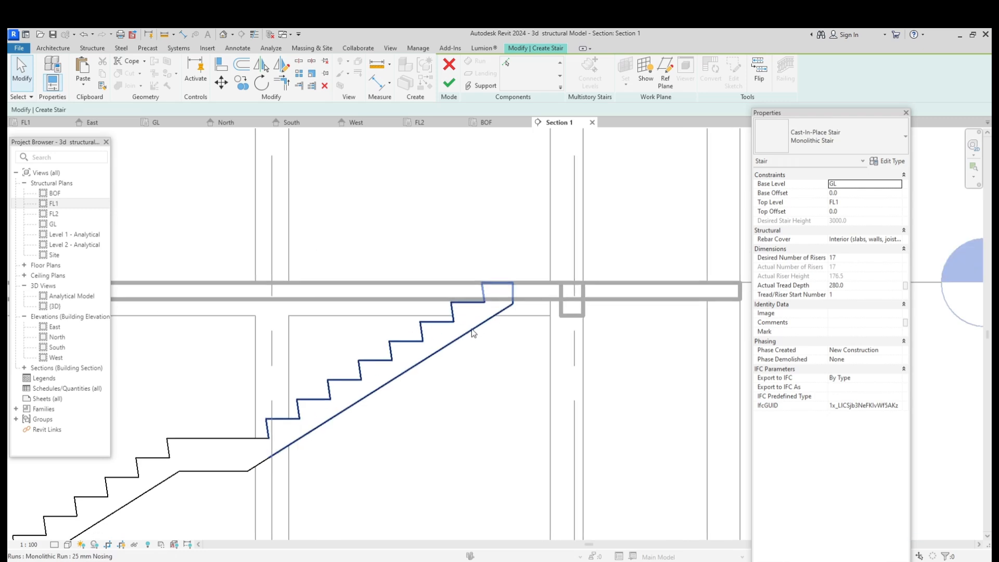
{"action": "left_click", "coordinate": [473, 332]}
{"action": "scroll", "coordinate": [513, 282], "scroll_direction": "up", "scroll_amount": 3}
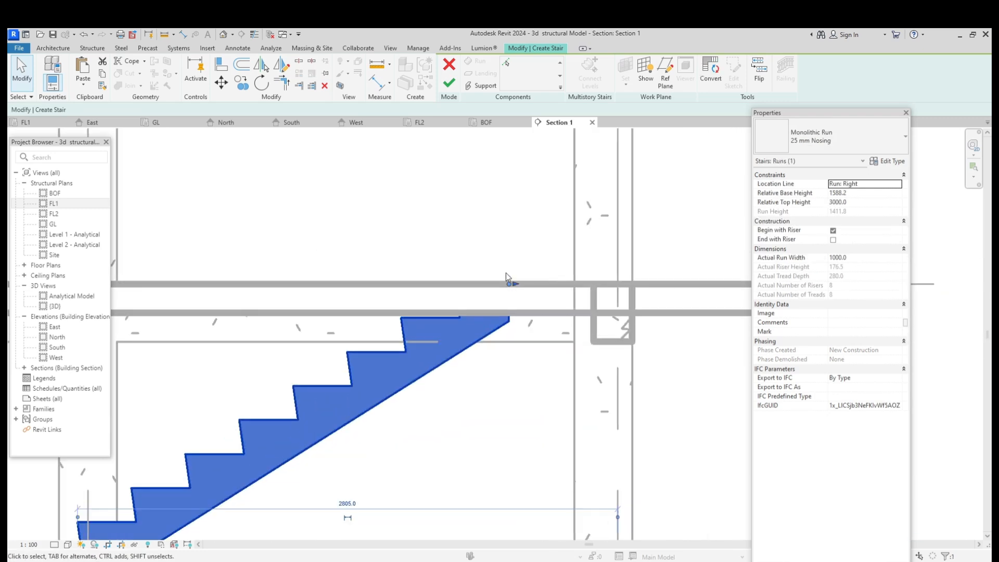
{"action": "scroll", "coordinate": [505, 273], "scroll_direction": "down", "scroll_amount": 4}
{"action": "left_click", "coordinate": [459, 355]}
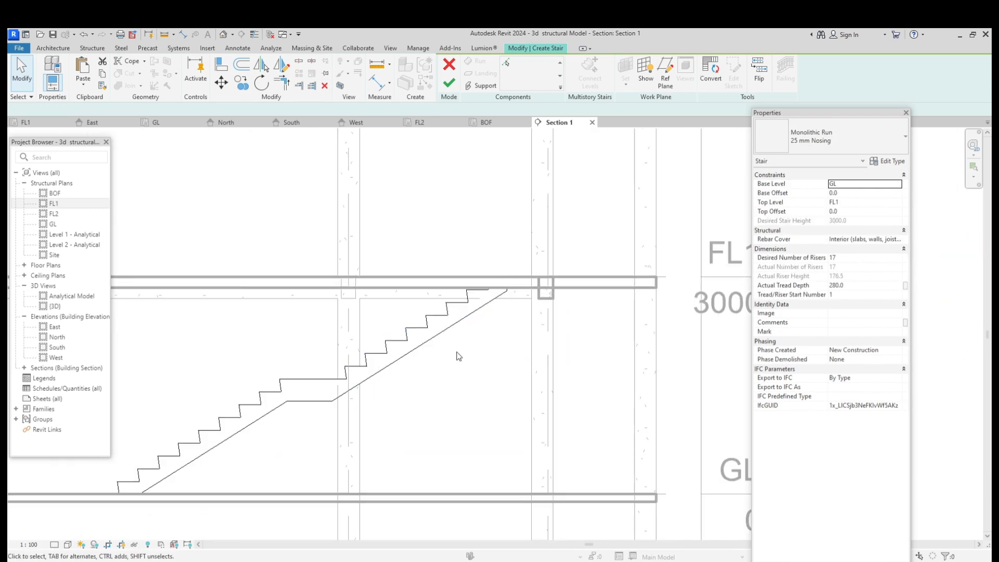
Step: Set the stair landing type's monolithic thickness to 150 mm and finish editing the stair
{"action": "left_click", "coordinate": [323, 382]}
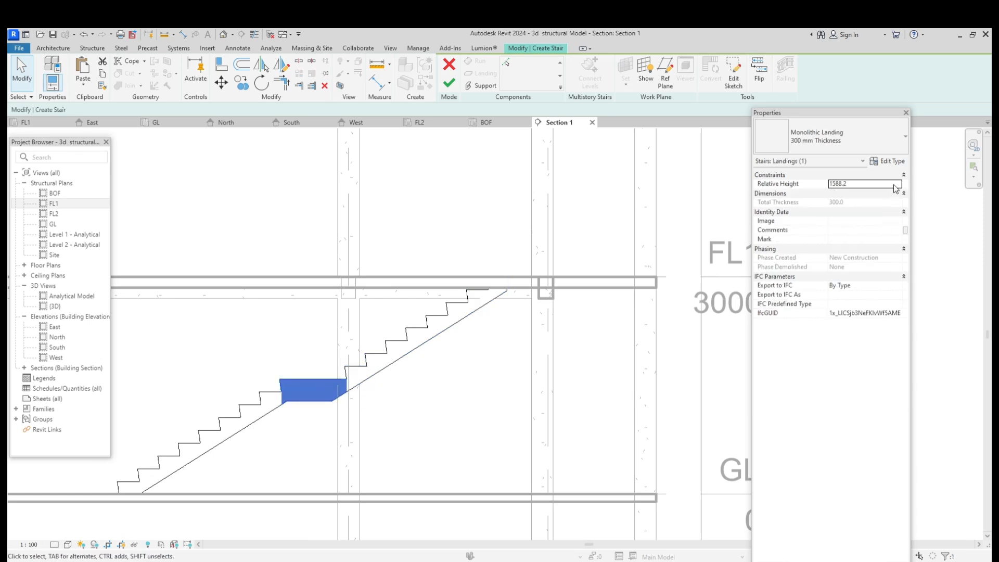
{"action": "left_click", "coordinate": [890, 162]}
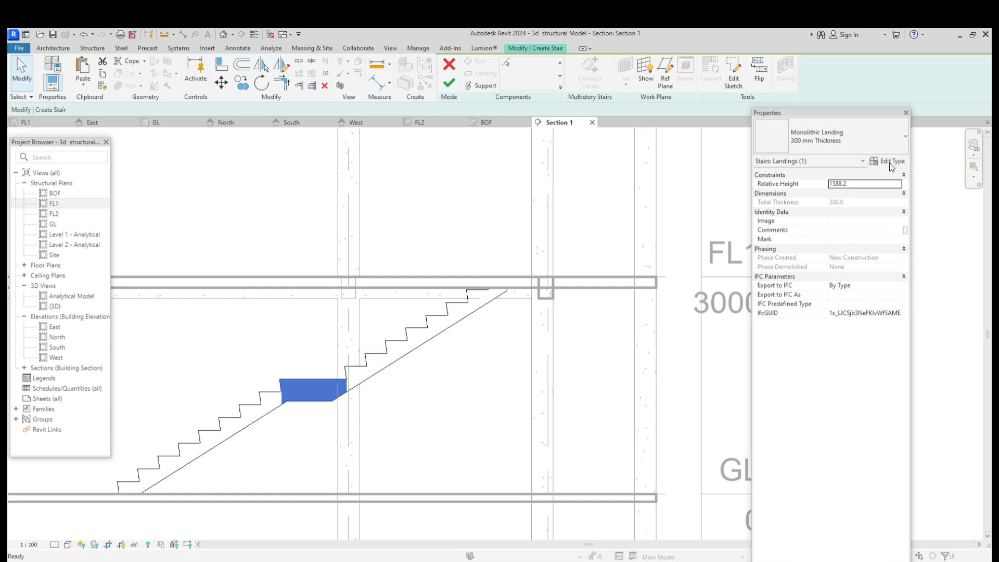
{"action": "left_click", "coordinate": [696, 275]}
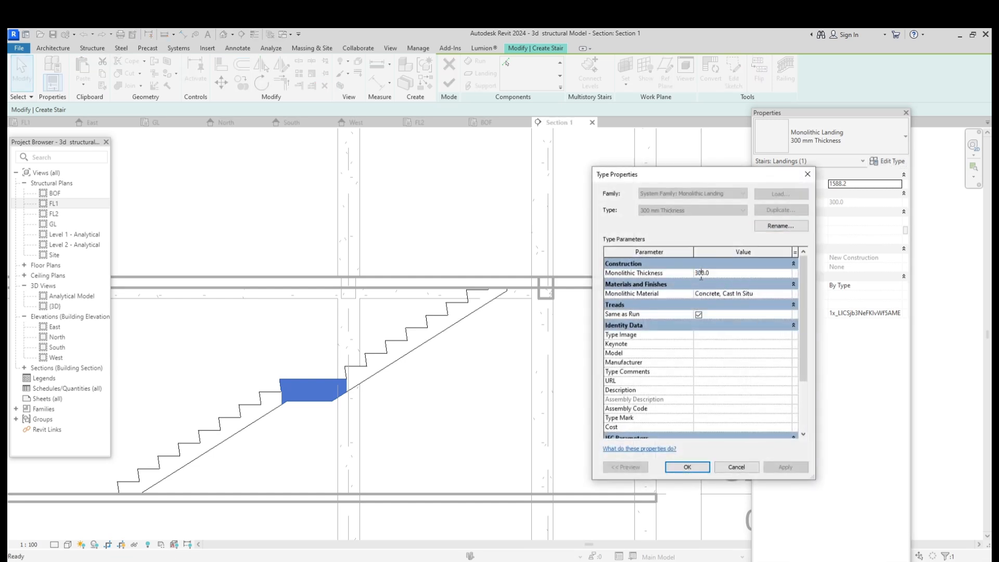
{"action": "key", "text": "Delete"}
{"action": "key", "text": "Delete"}
{"action": "type", "text": "15"}
{"action": "left_click", "coordinate": [787, 466]}
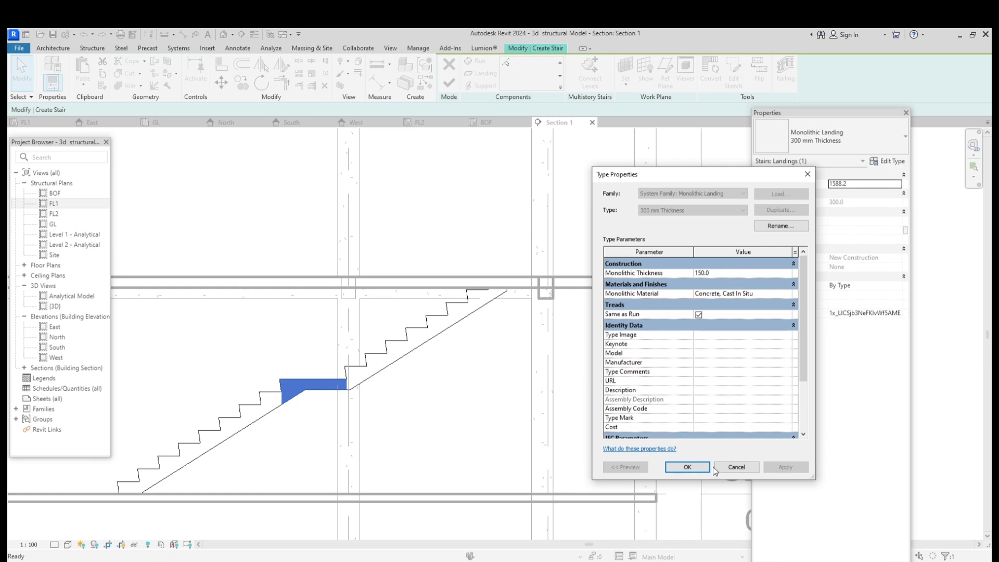
{"action": "left_click", "coordinate": [687, 467]}
{"action": "left_click", "coordinate": [417, 419]}
{"action": "scroll", "coordinate": [401, 413], "scroll_direction": "down", "scroll_amount": 2}
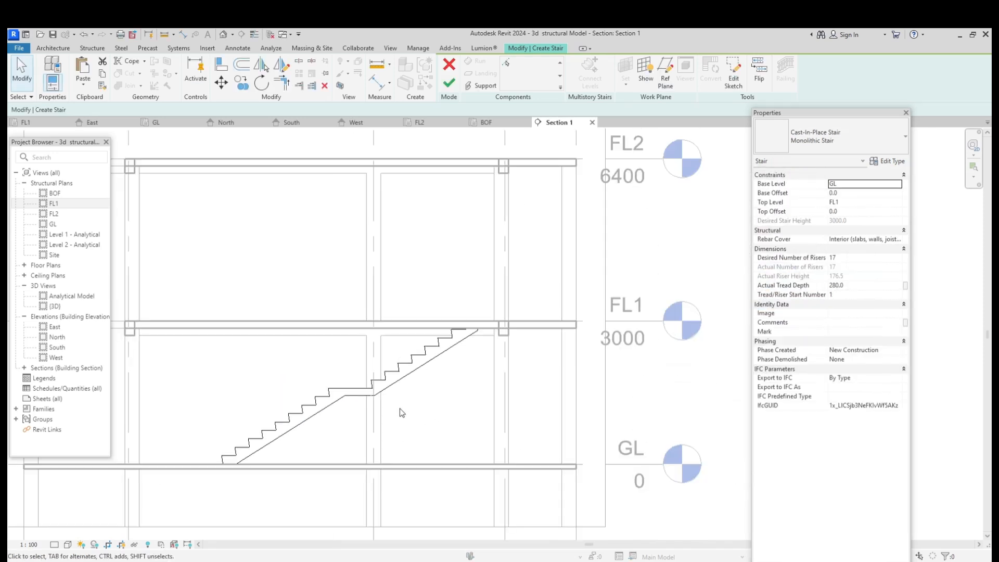
{"action": "scroll", "coordinate": [402, 412], "scroll_direction": "down", "scroll_amount": 2}
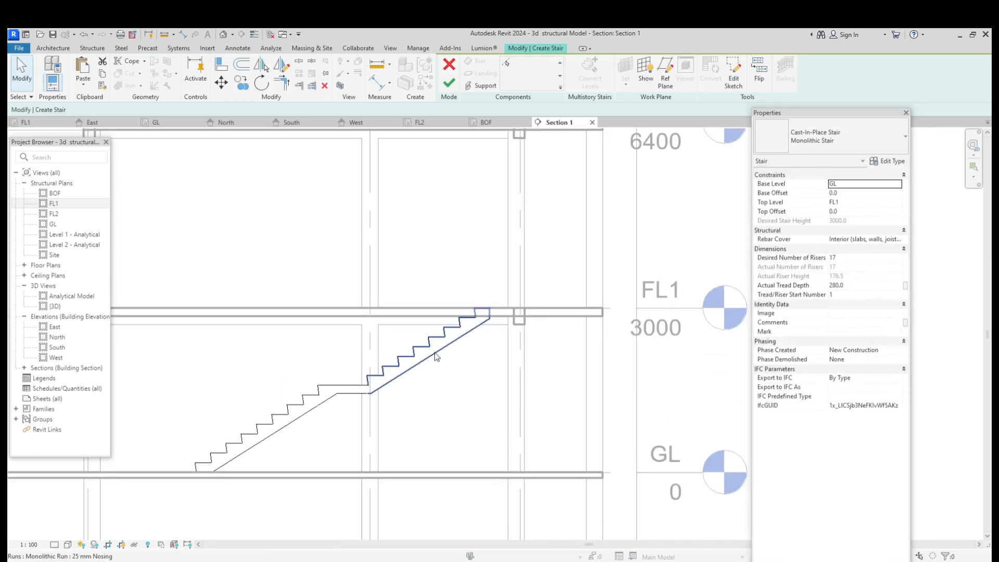
{"action": "left_click", "coordinate": [450, 83]}
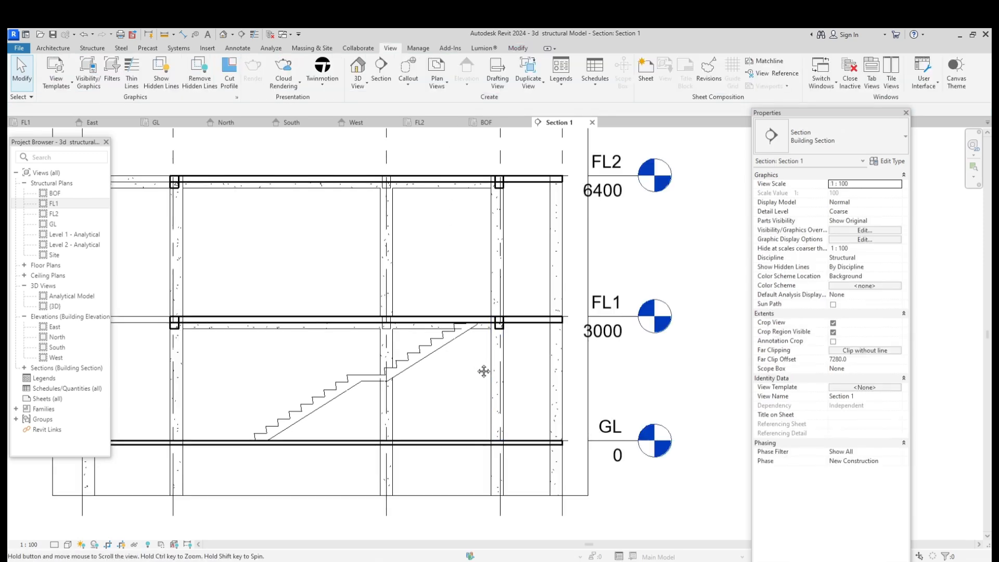
Step: In the FL1 structural plan, align the stair's upper end with the adjacent edge of the floor opening
{"action": "middle_click_drag", "start_coordinate": [483, 371], "coordinate": [508, 322]}
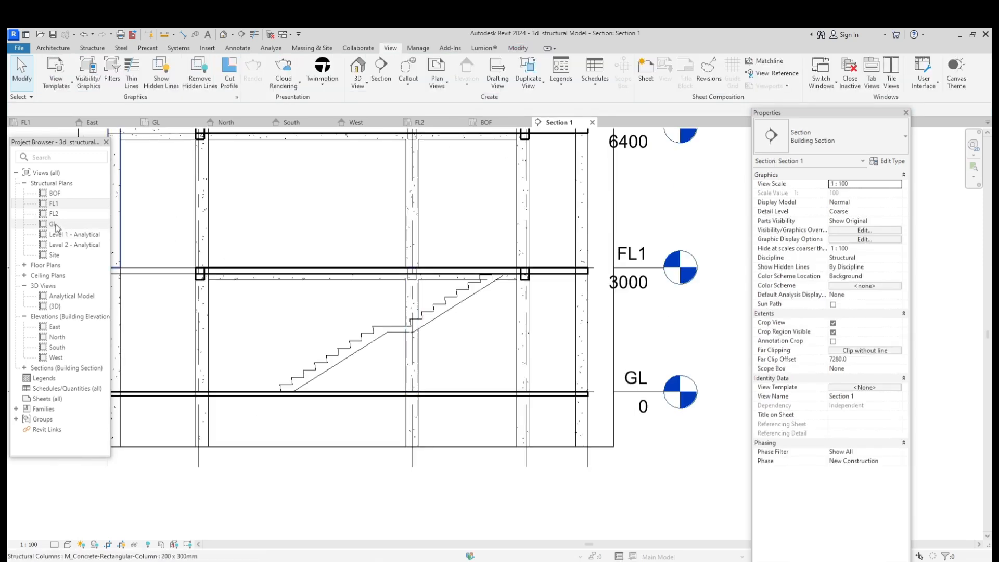
{"action": "double_click", "coordinate": [60, 204]}
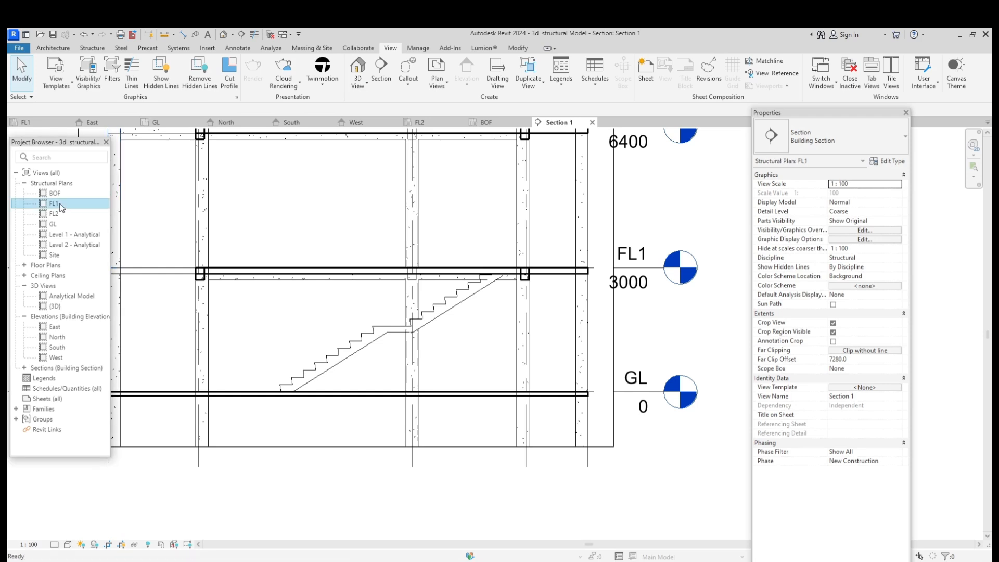
{"action": "middle_click_drag", "start_coordinate": [412, 459], "coordinate": [408, 353]}
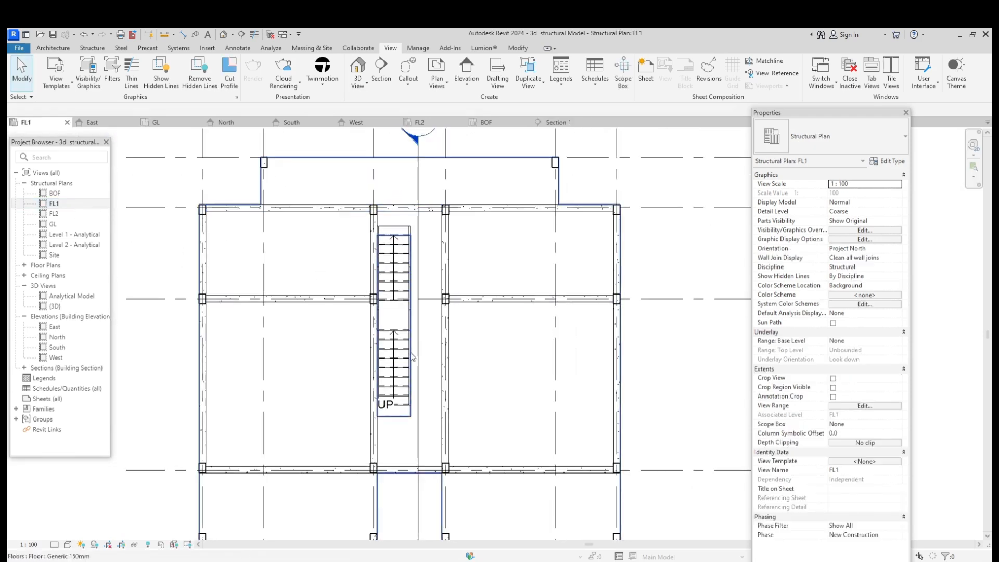
{"action": "left_click", "coordinate": [396, 355]}
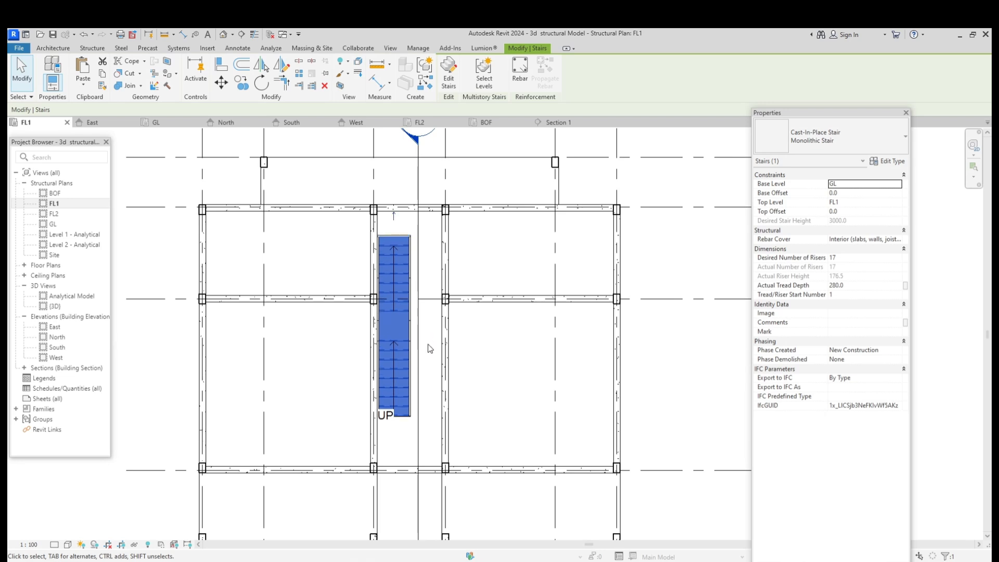
{"action": "scroll", "coordinate": [421, 266], "scroll_direction": "up", "scroll_amount": 6}
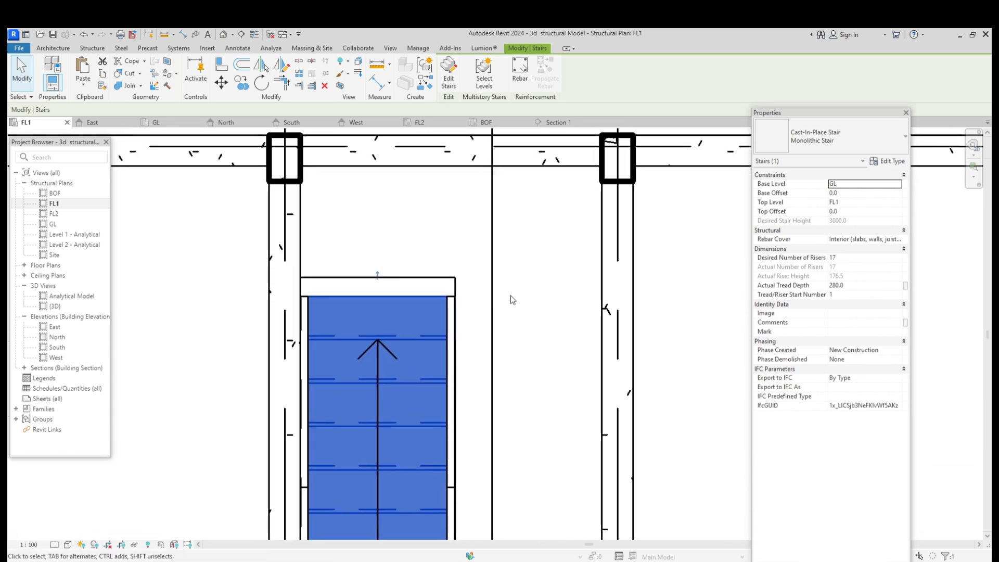
{"action": "key", "text": "a"}
{"action": "key", "text": "l"}
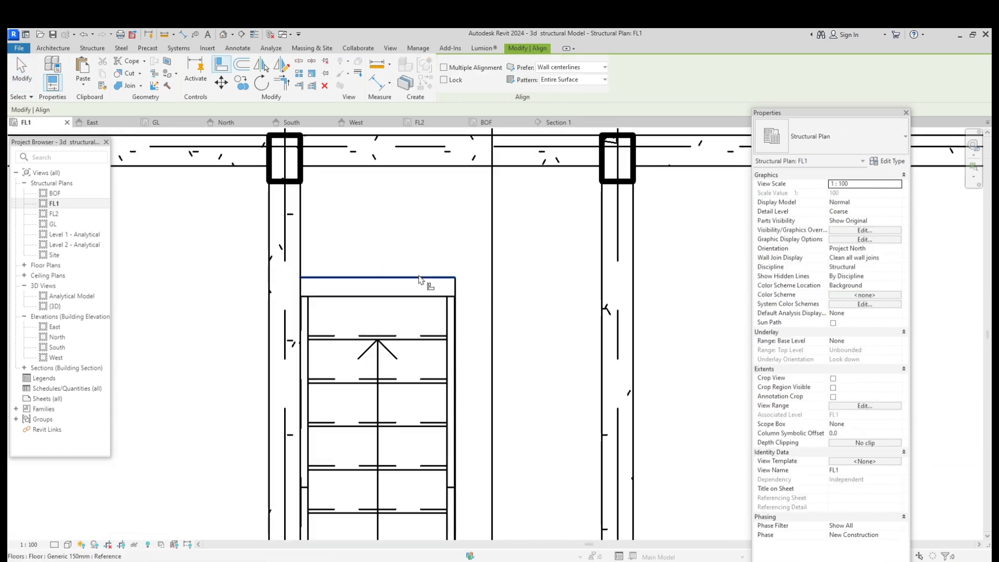
{"action": "left_click", "coordinate": [419, 277]}
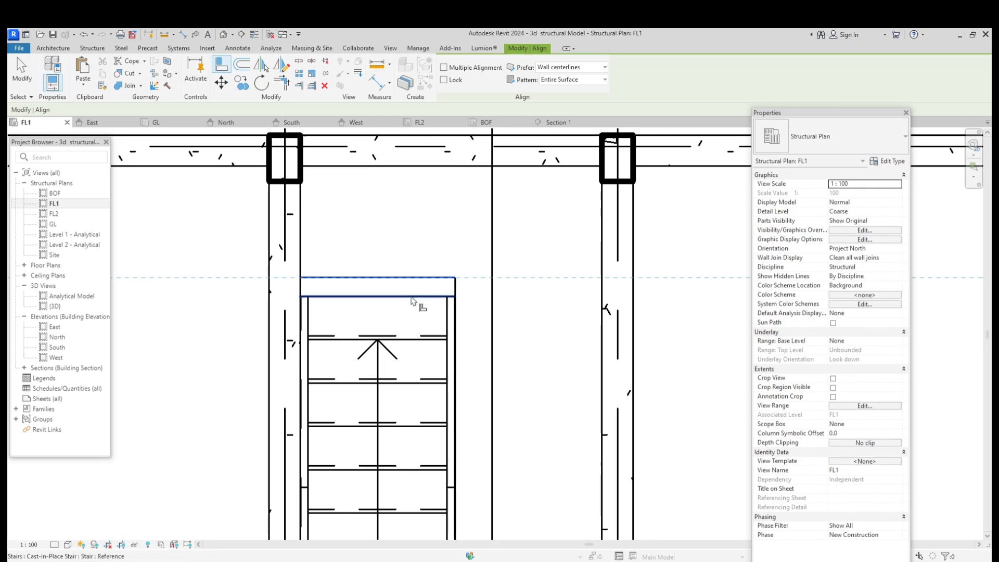
{"action": "left_click", "coordinate": [411, 298]}
{"action": "scroll", "coordinate": [416, 299], "scroll_direction": "down", "scroll_amount": 3}
{"action": "key", "text": "Escape"}
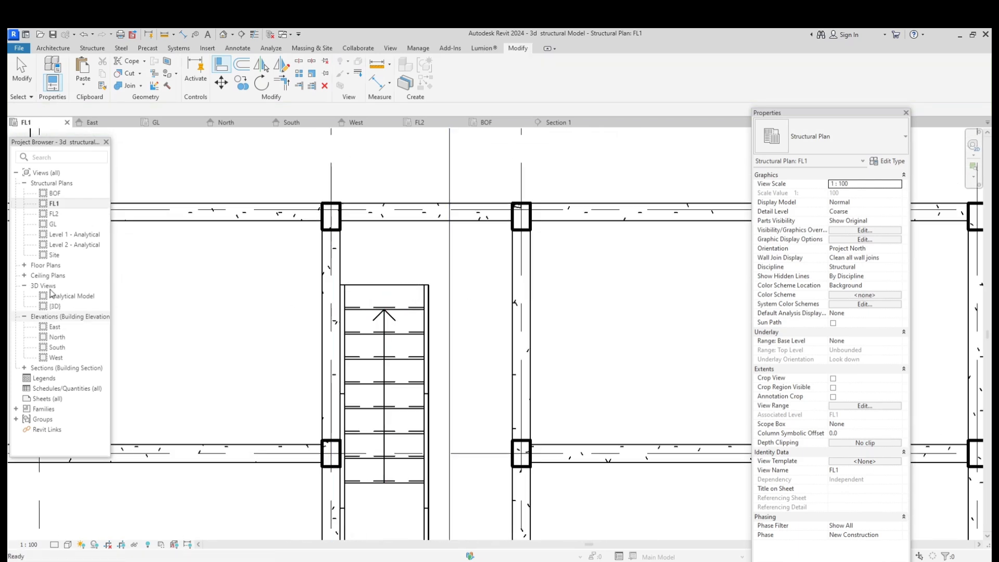
Step: Reopen the Section 1 view and extend the lower edge of its crop region further below GL
{"action": "left_click", "coordinate": [24, 368]}
{"action": "double_click", "coordinate": [60, 378]}
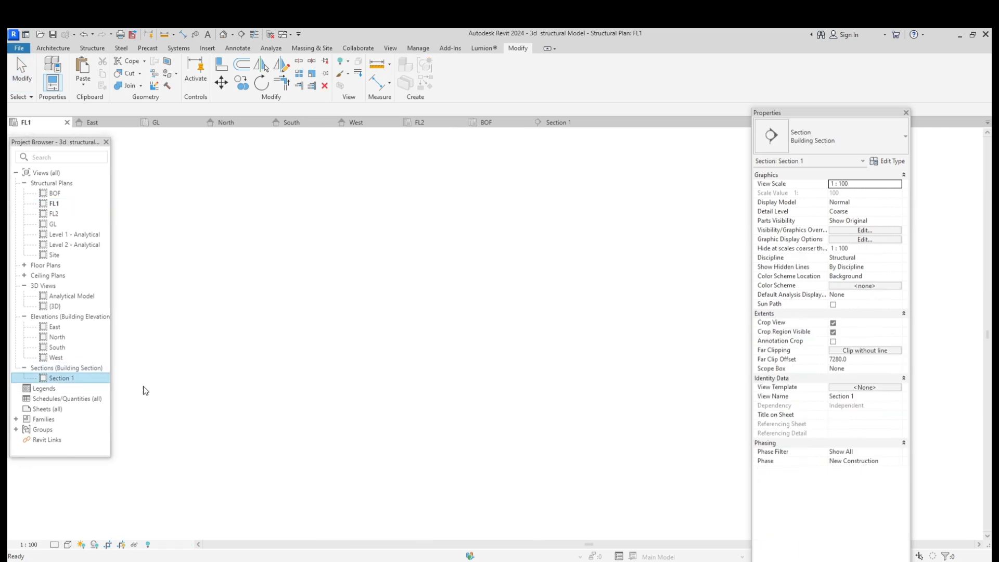
{"action": "scroll", "coordinate": [239, 363], "scroll_direction": "down", "scroll_amount": 2}
{"action": "scroll", "coordinate": [371, 317], "scroll_direction": "up", "scroll_amount": 2}
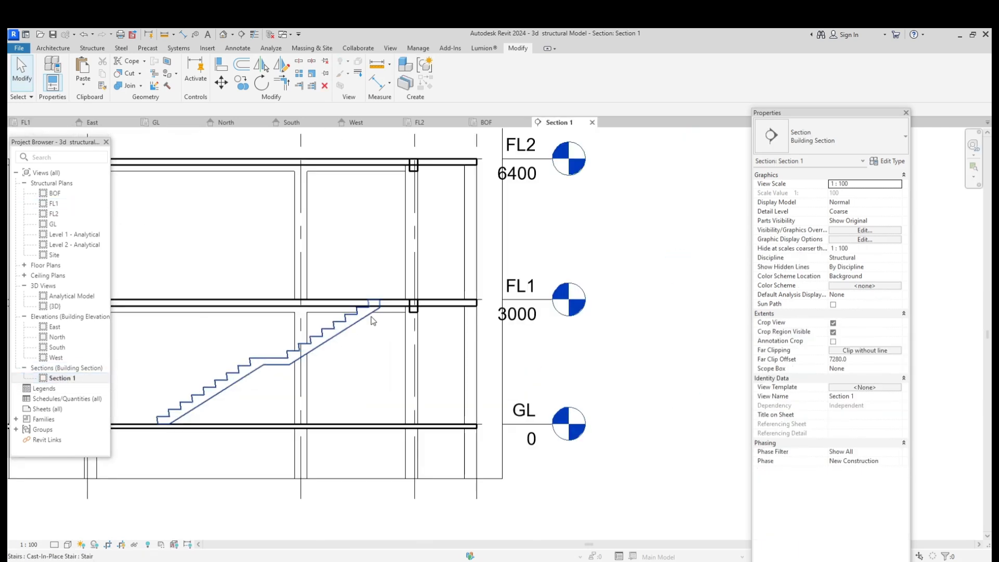
{"action": "left_click", "coordinate": [370, 316]}
{"action": "scroll", "coordinate": [343, 323], "scroll_direction": "down", "scroll_amount": 2}
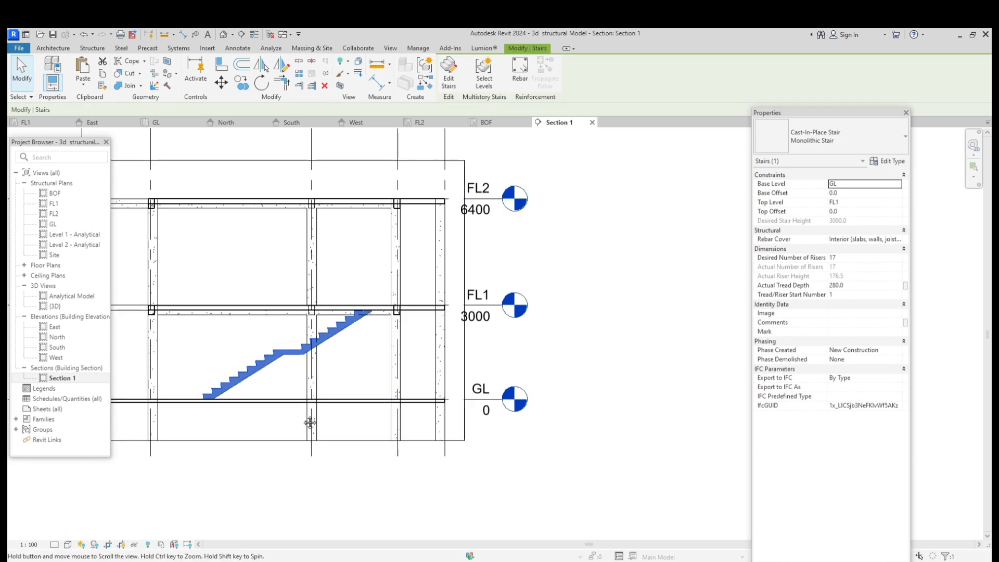
{"action": "middle_click_drag", "start_coordinate": [310, 422], "coordinate": [412, 419]}
{"action": "scroll", "coordinate": [412, 419], "scroll_direction": "down", "scroll_amount": 1}
{"action": "left_click", "coordinate": [369, 432]}
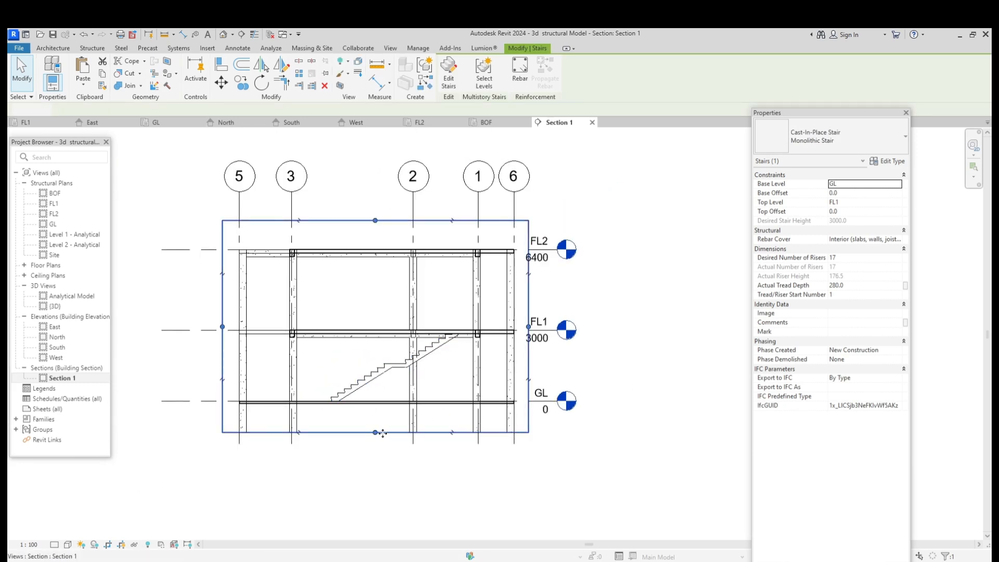
{"action": "left_click_drag", "start_coordinate": [375, 432], "coordinate": [377, 467]}
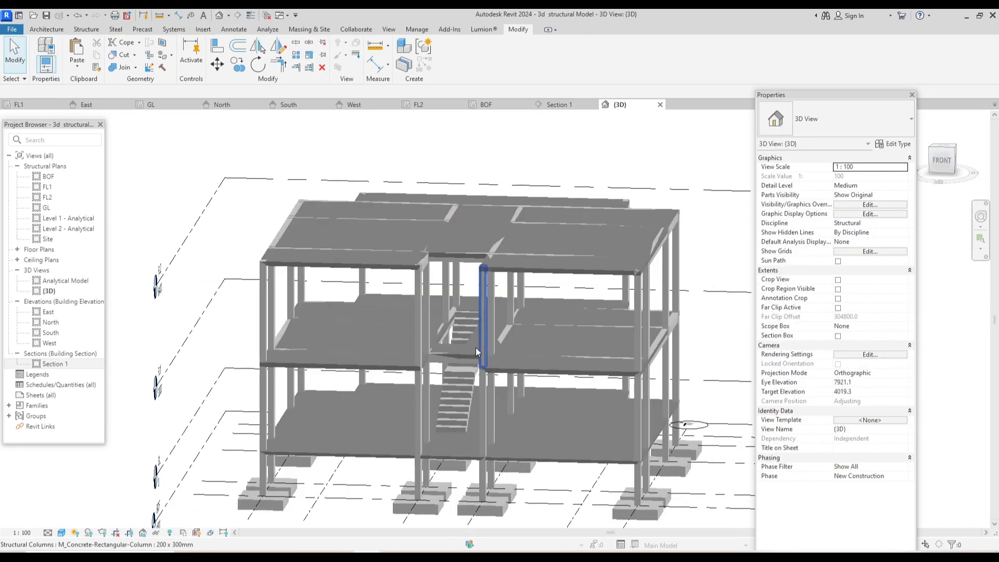
Step: Examine the stair and its connection to the FL1 slab in the 3D view of the building
{"action": "middle_click_drag", "start_coordinate": [475, 348], "coordinate": [435, 392], "text": "shift"}
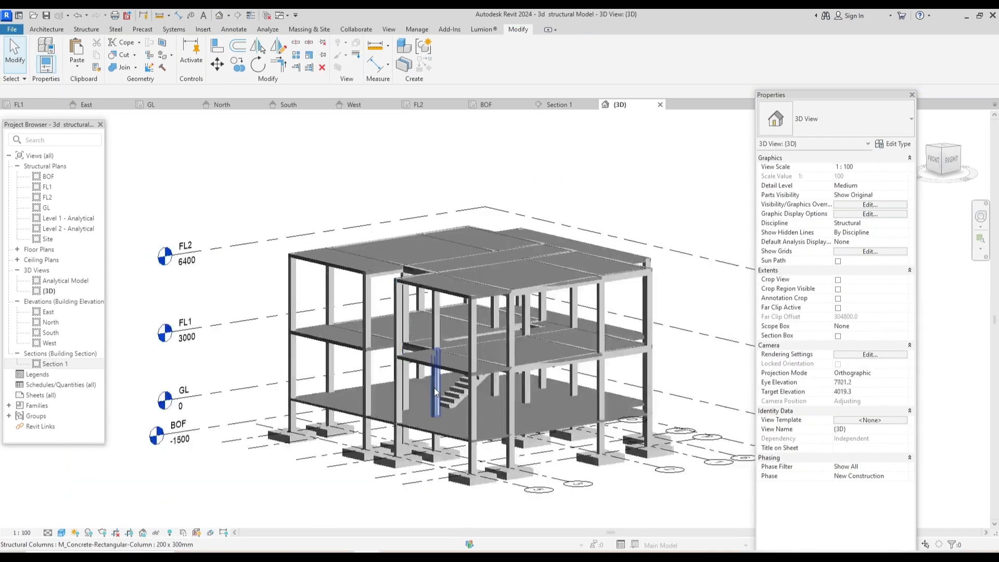